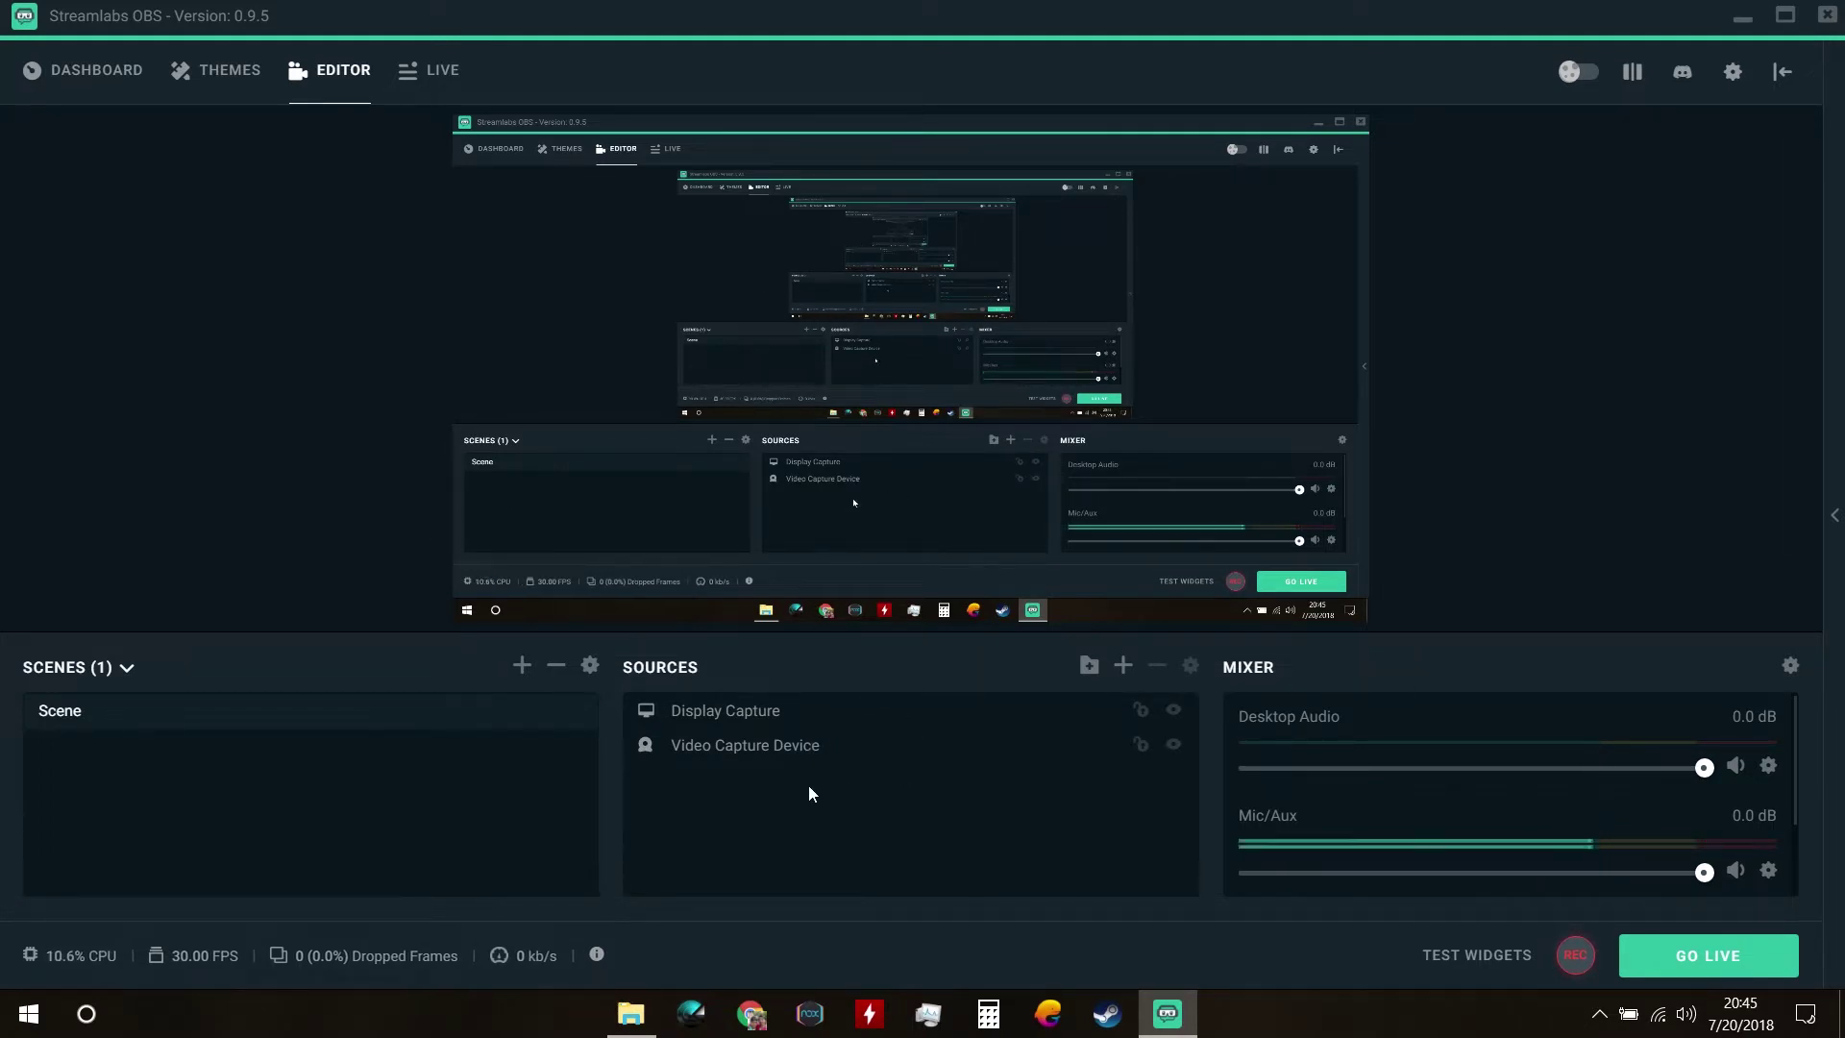
Step: Move the Video Capture Device above Display Capture in the source order, and clear the selection
drag(746, 758, 745, 708)
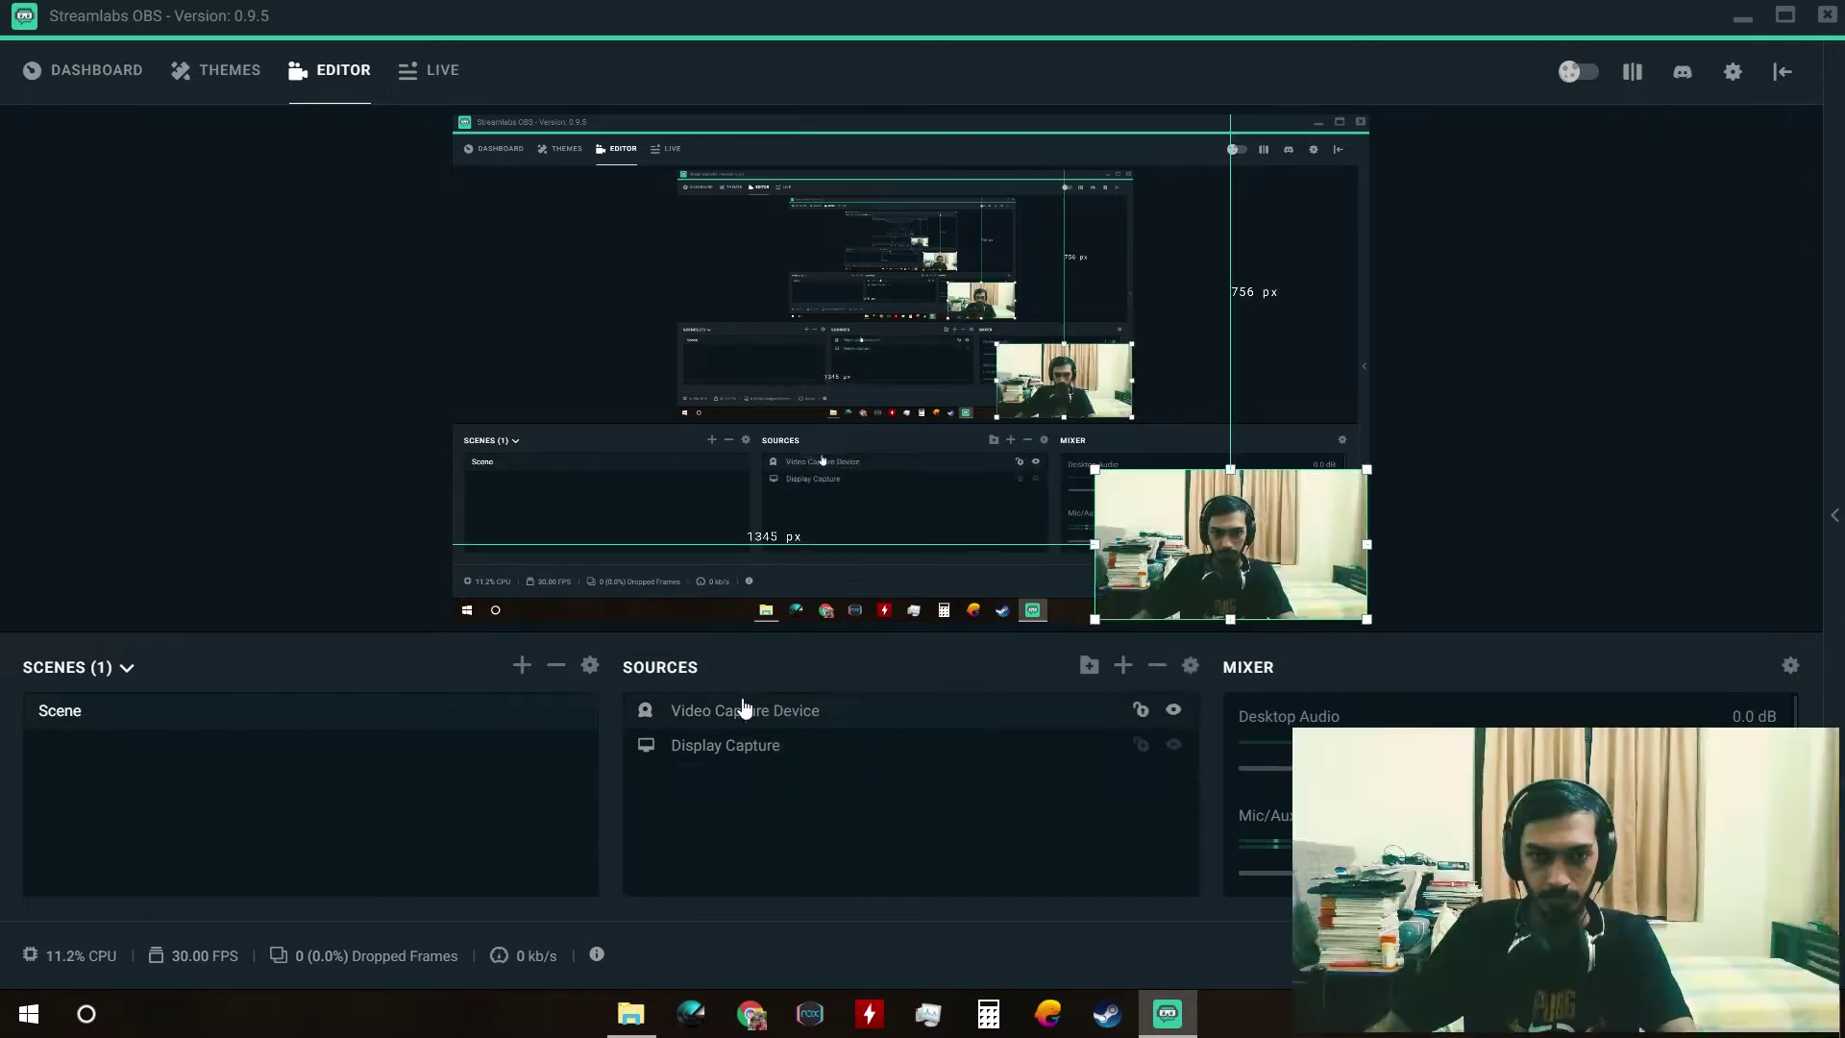
click(1516, 449)
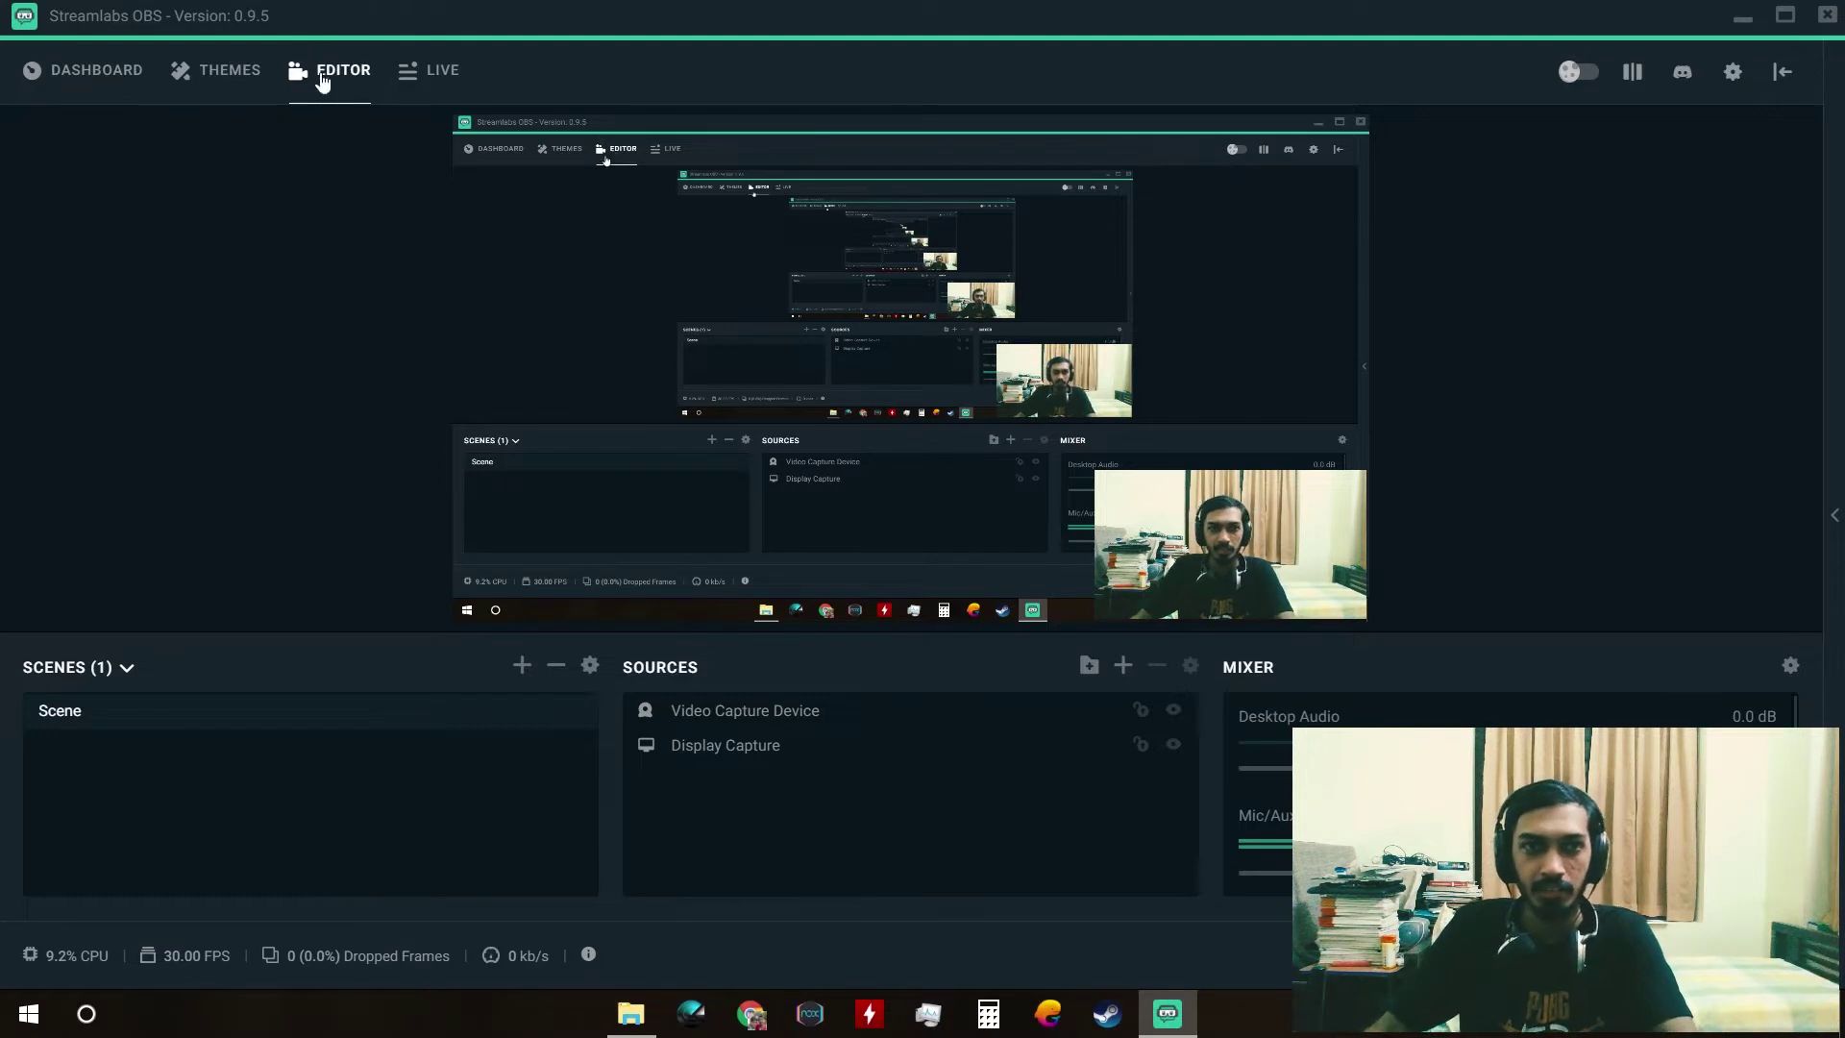
Step: Review the recent events and live actions on the Live page, and return to the Editor
click(439, 75)
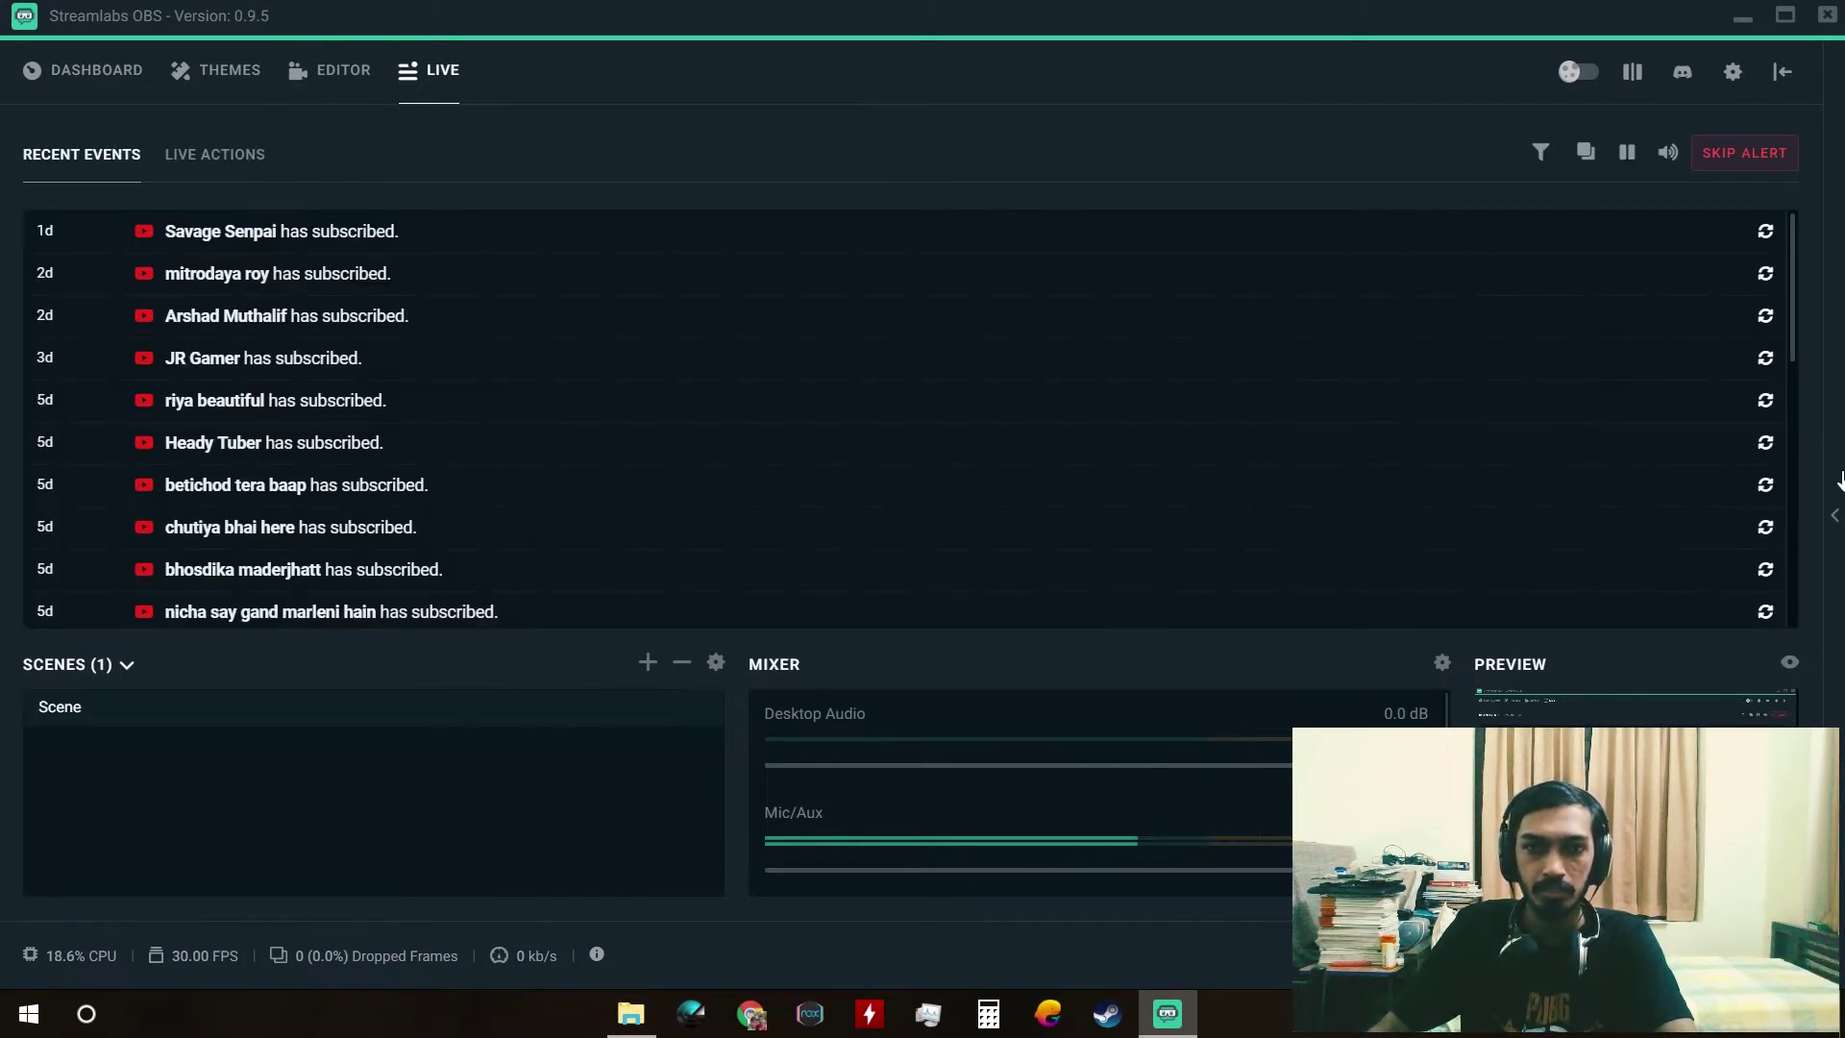
click(195, 173)
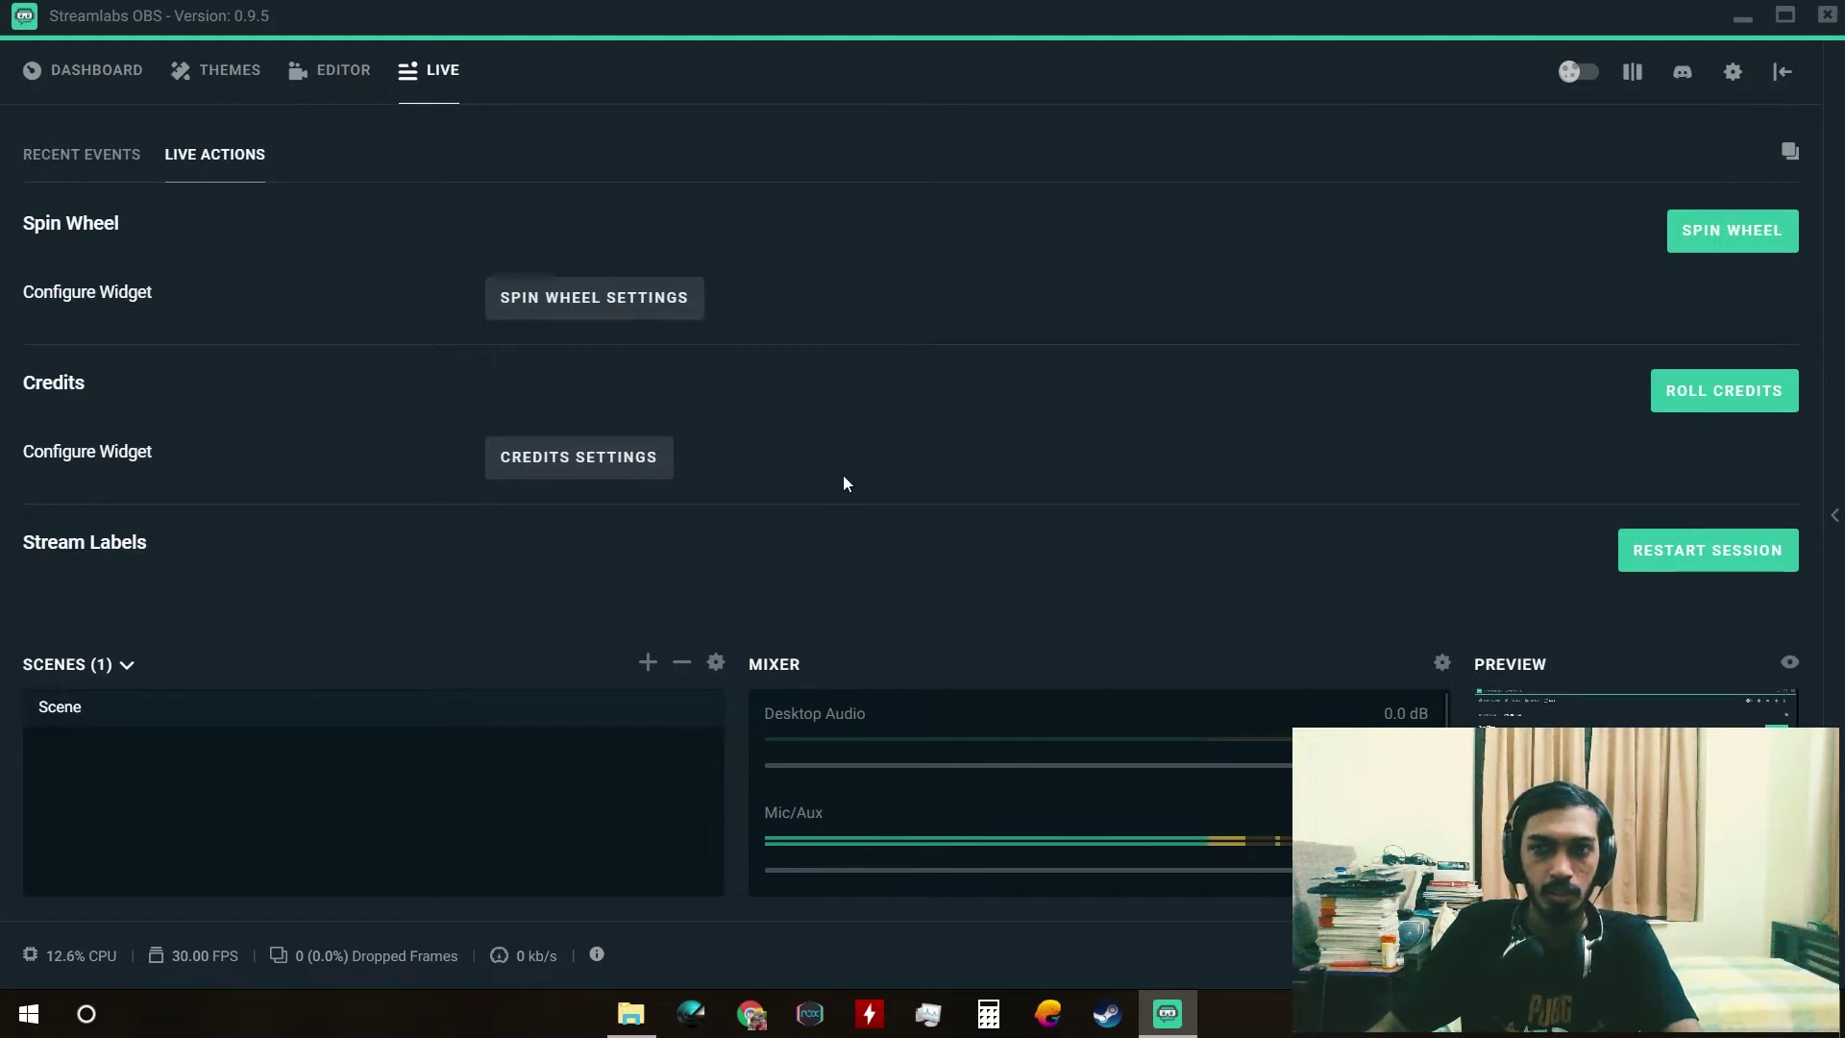
click(106, 154)
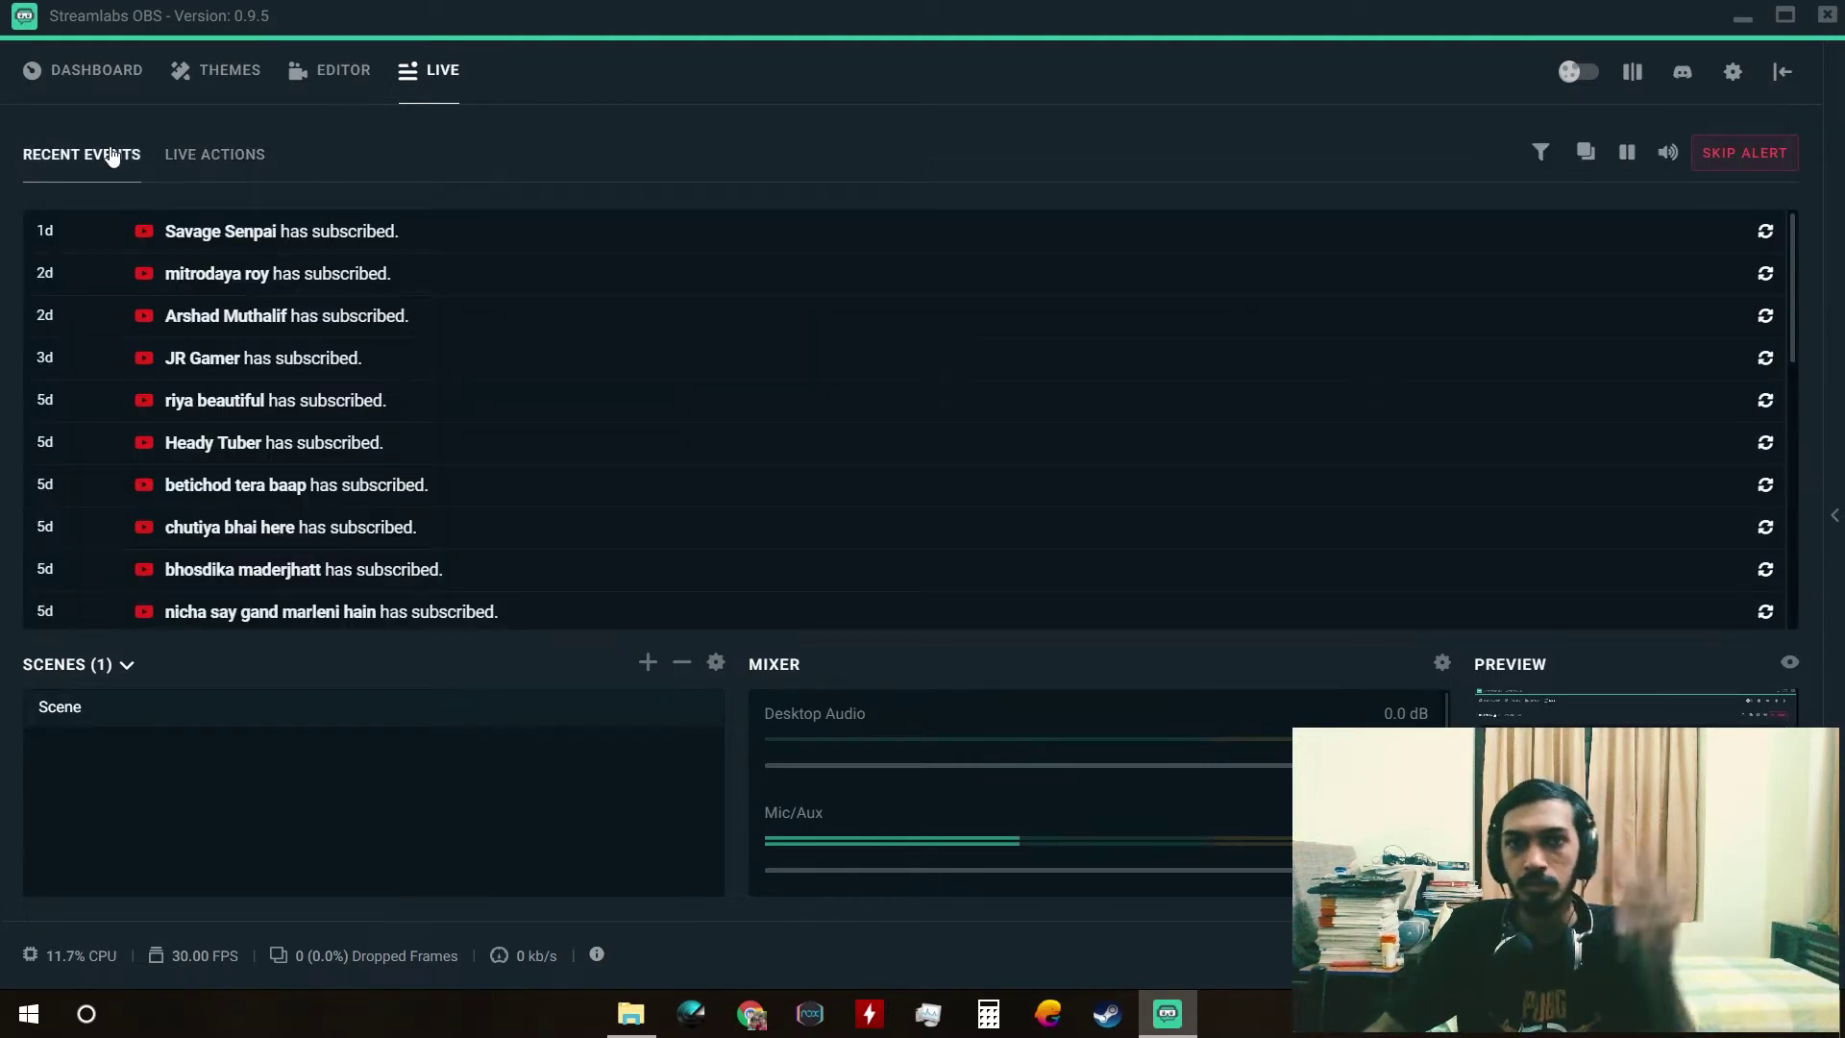
click(297, 75)
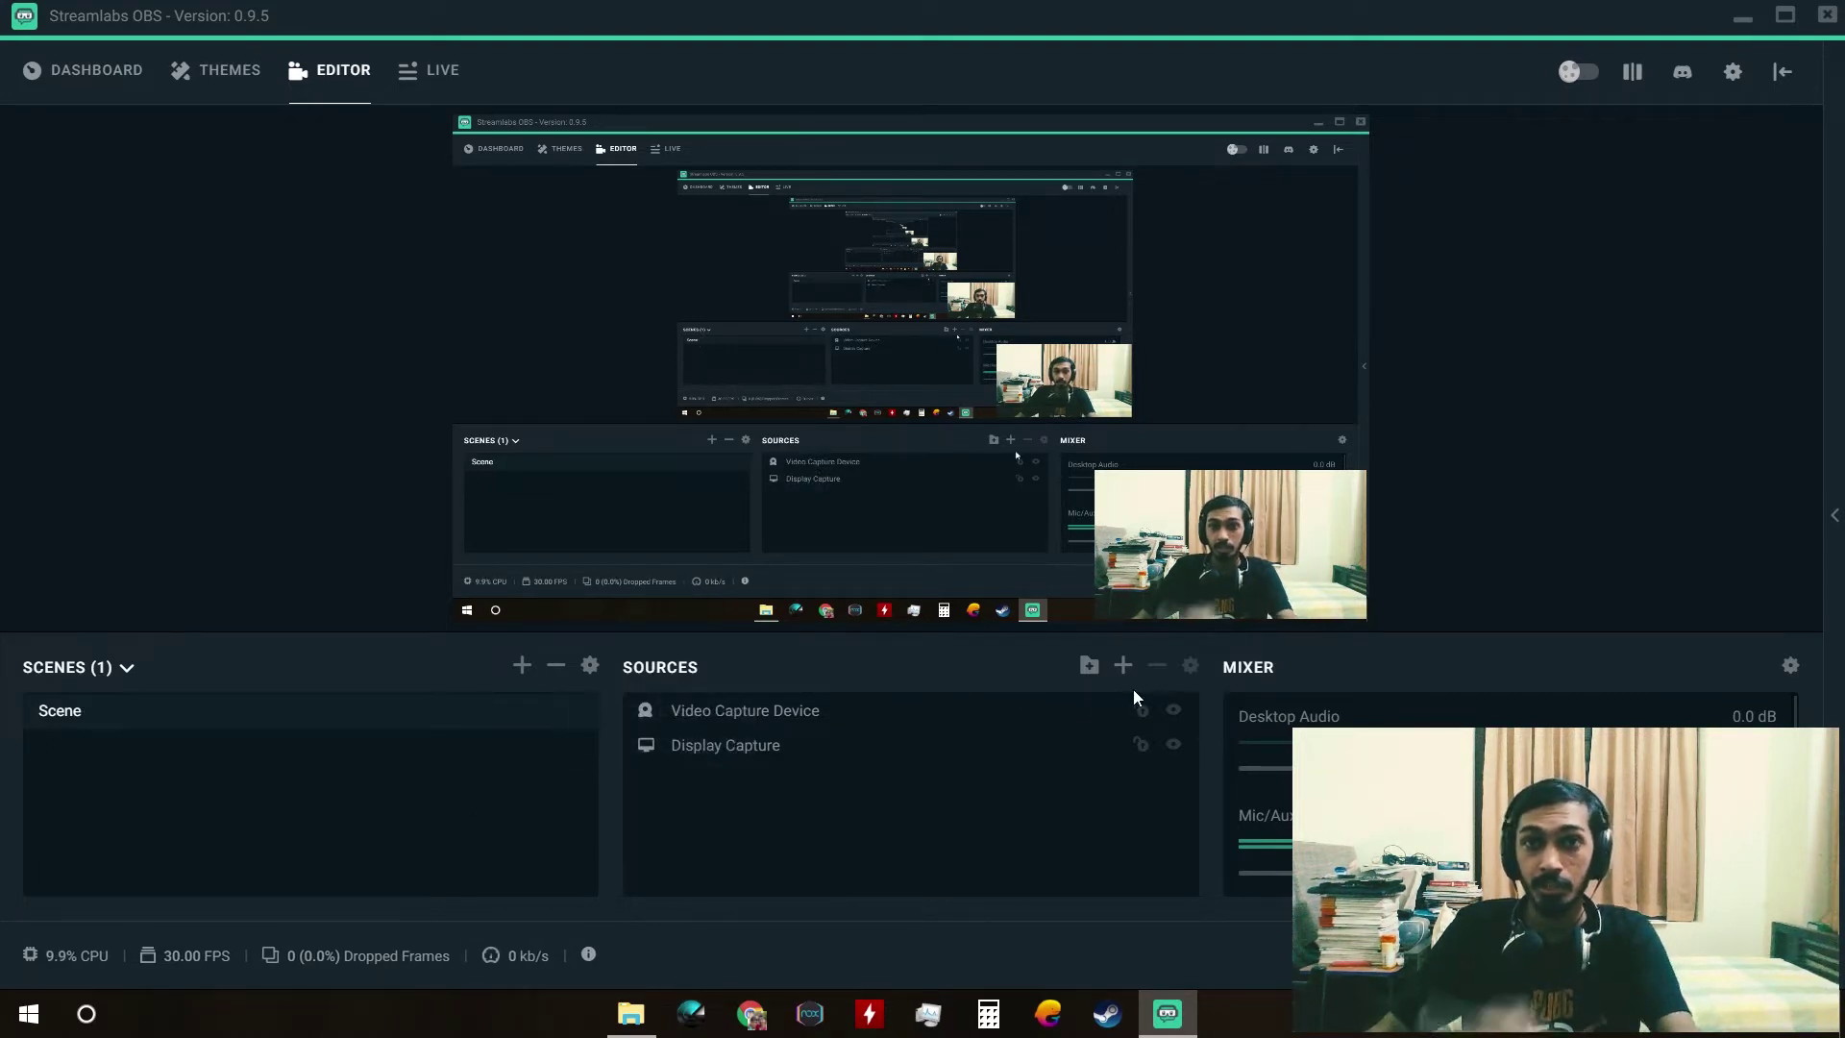
Step: Check which preview area each source covers, and examine the source types available to add
click(680, 727)
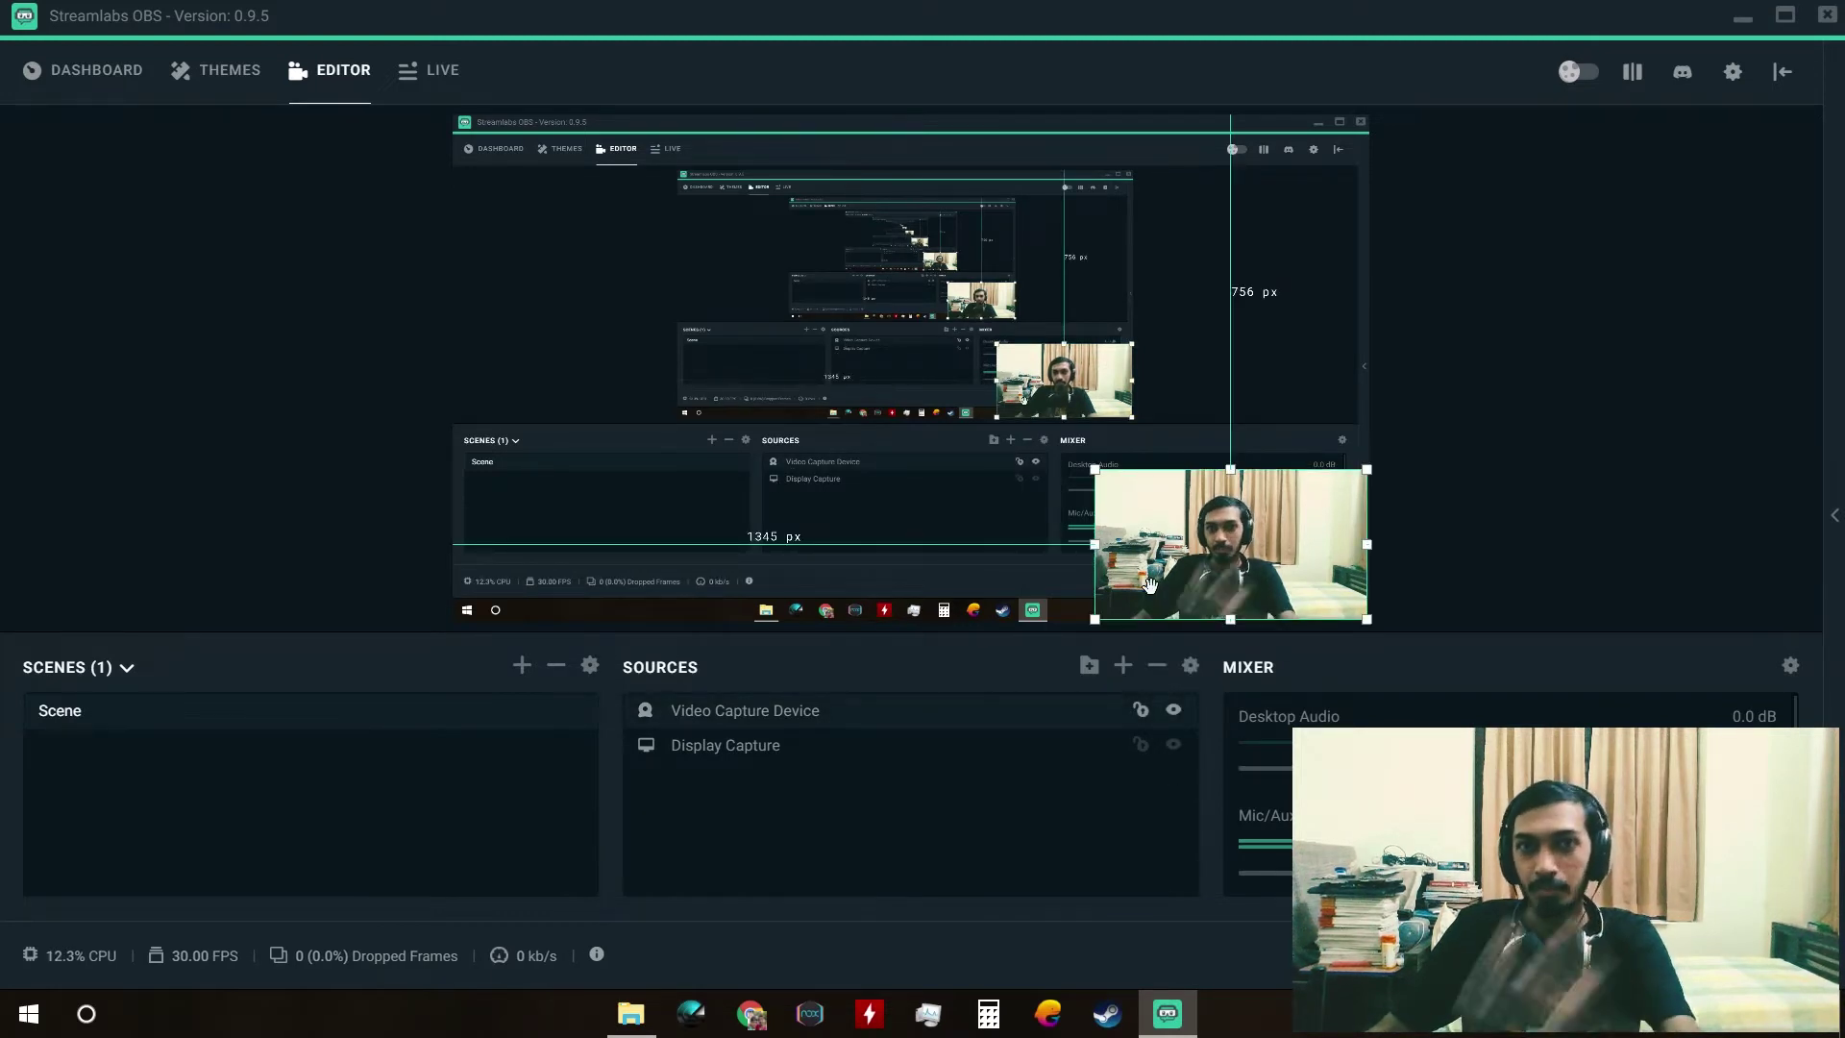
click(759, 749)
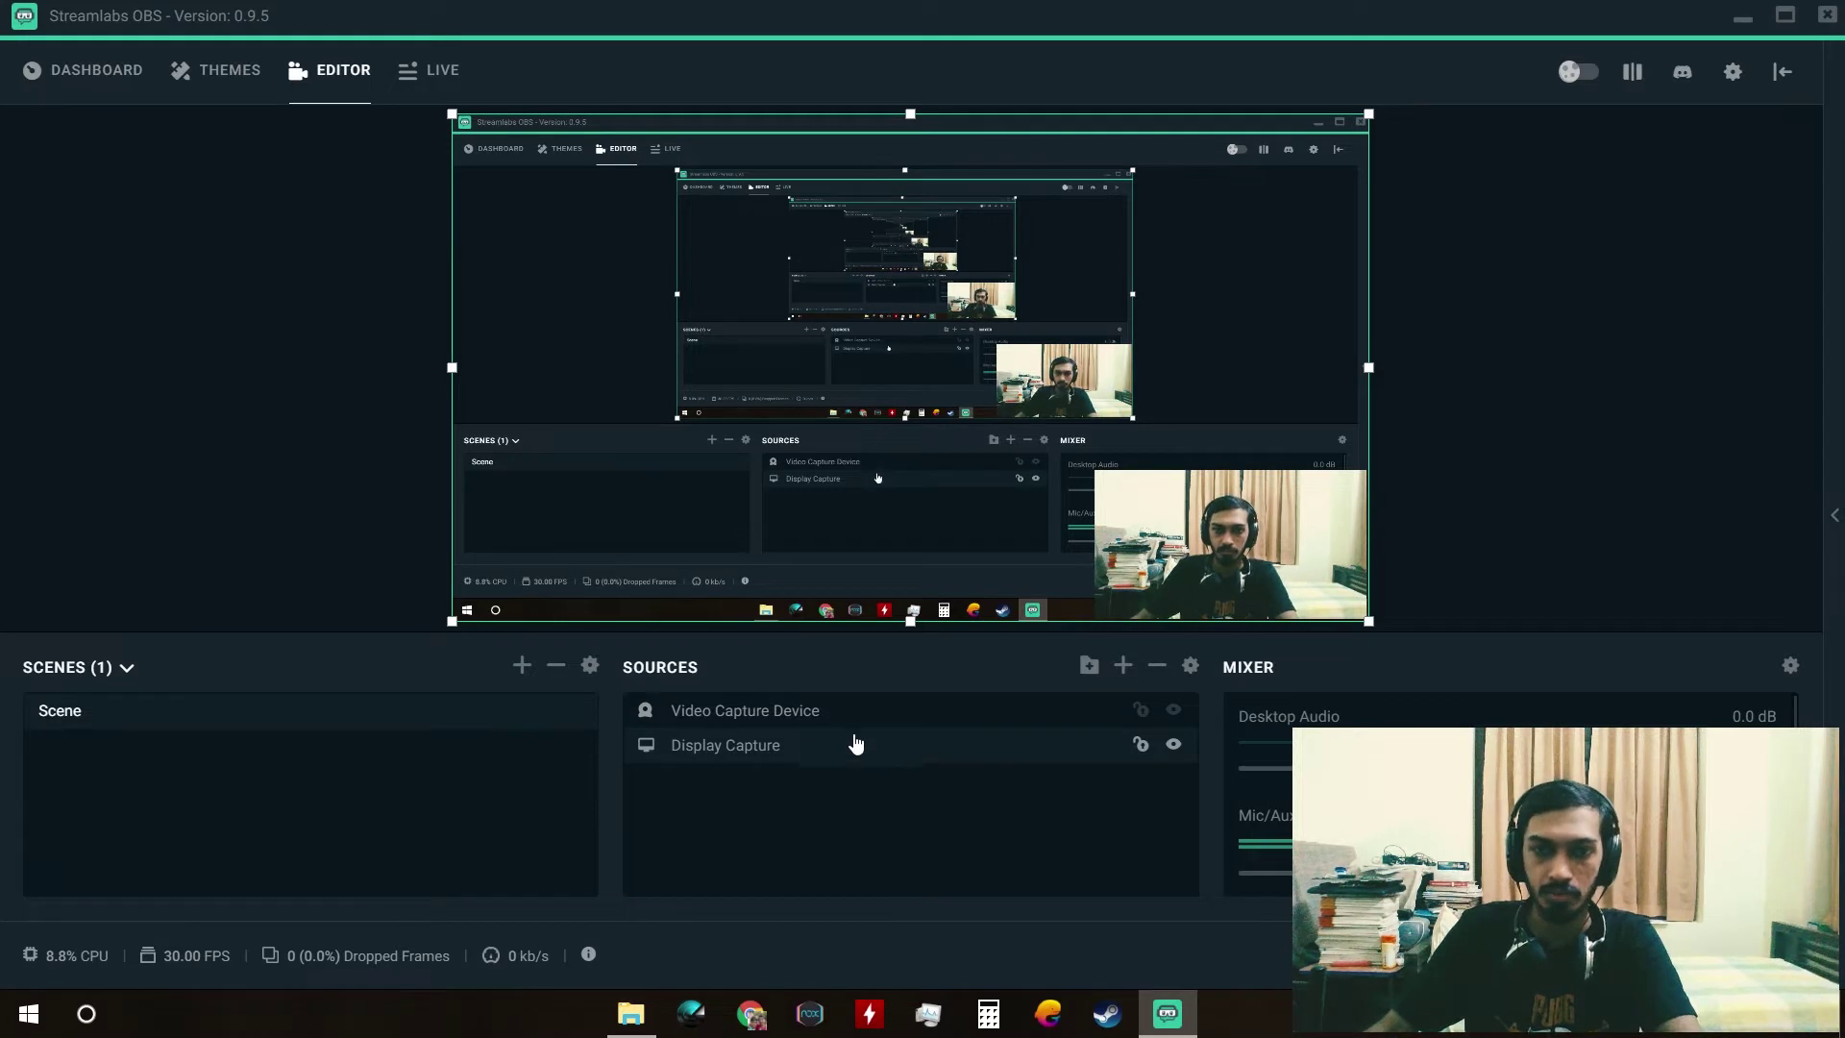
click(1122, 664)
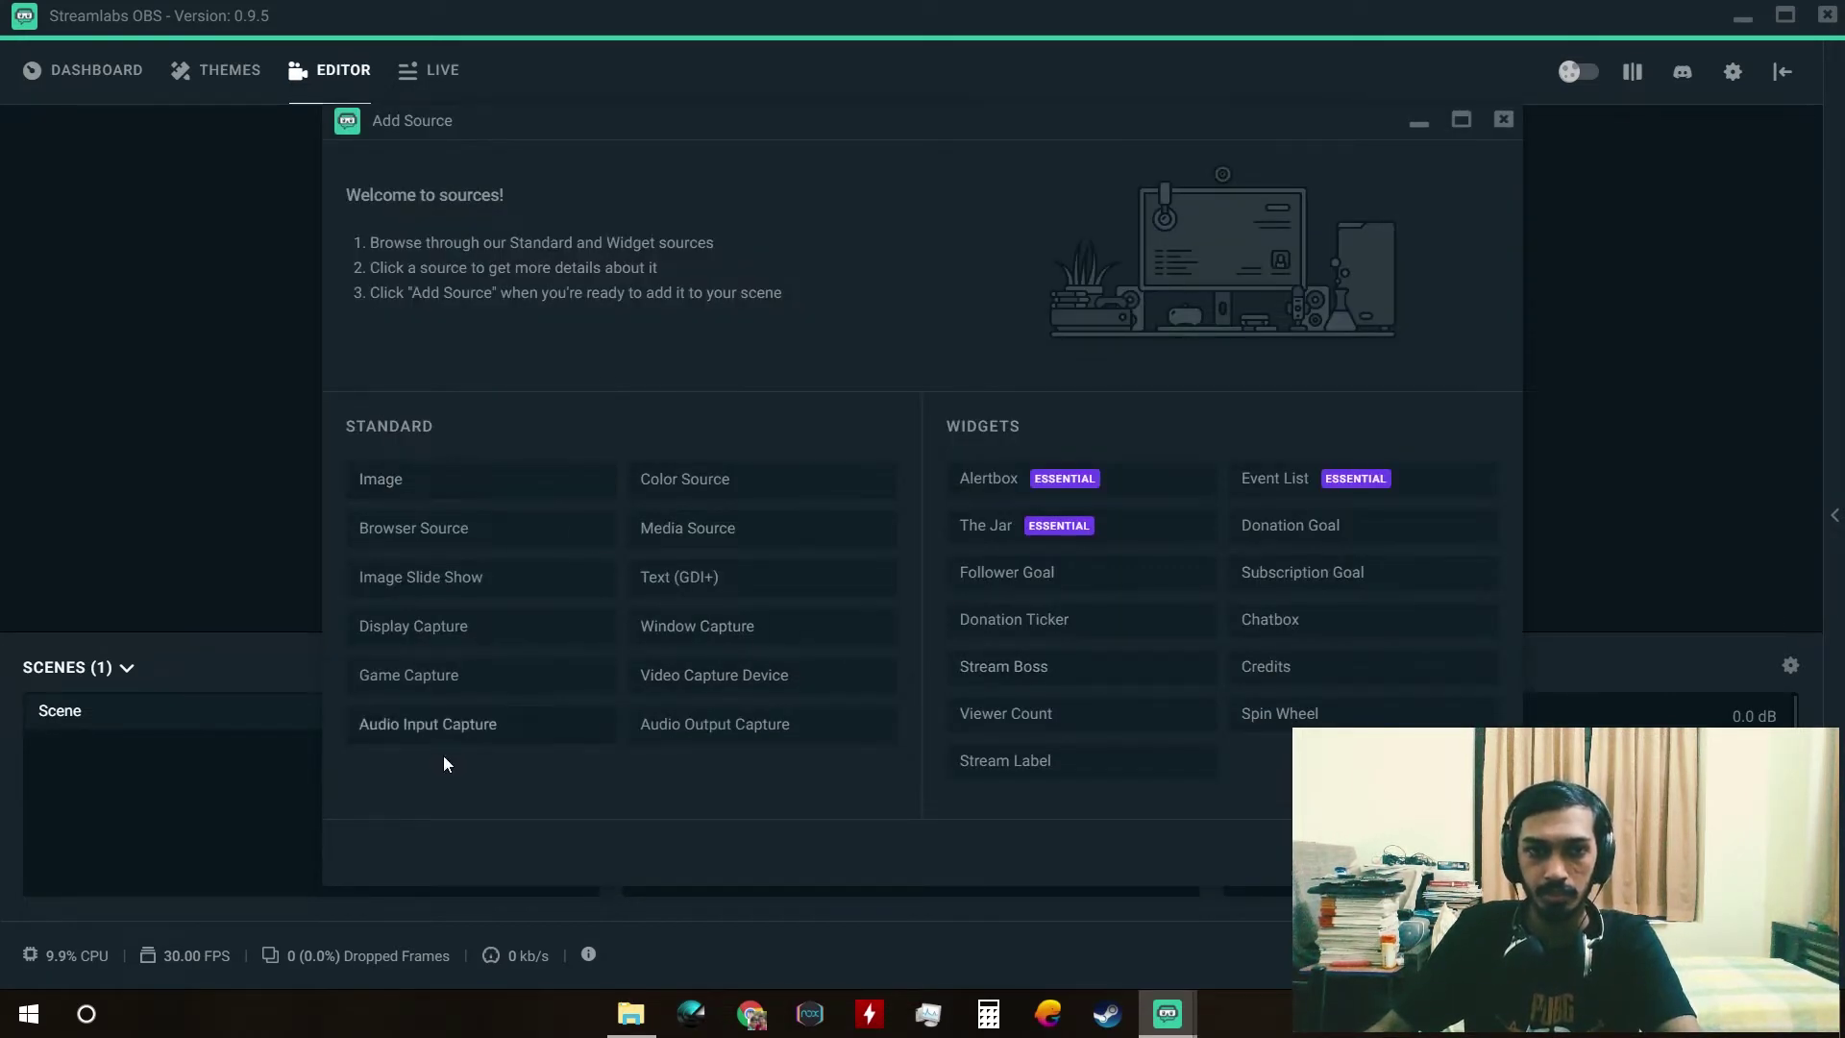
click(1503, 120)
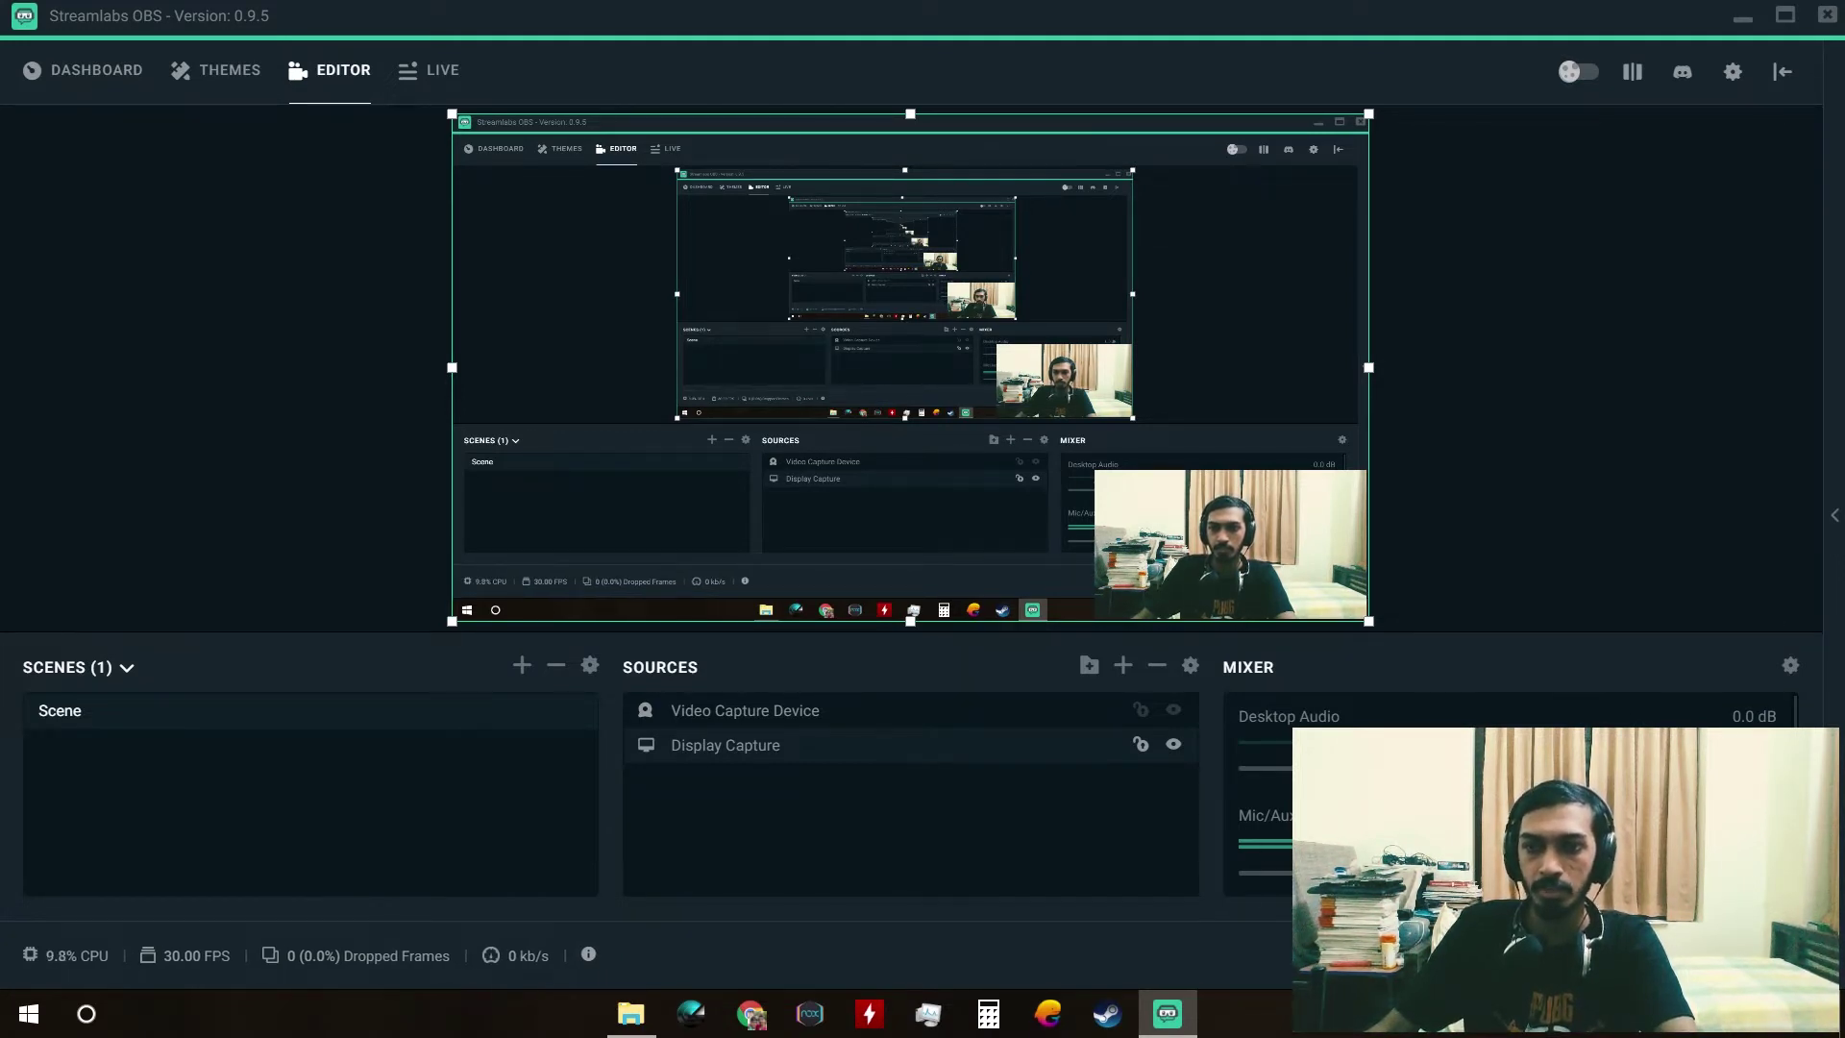
Step: Look through the audio channels in the mixer, and clear the source selection in the preview
scroll(1508, 793, down, 2)
scroll(1508, 793, down, 1)
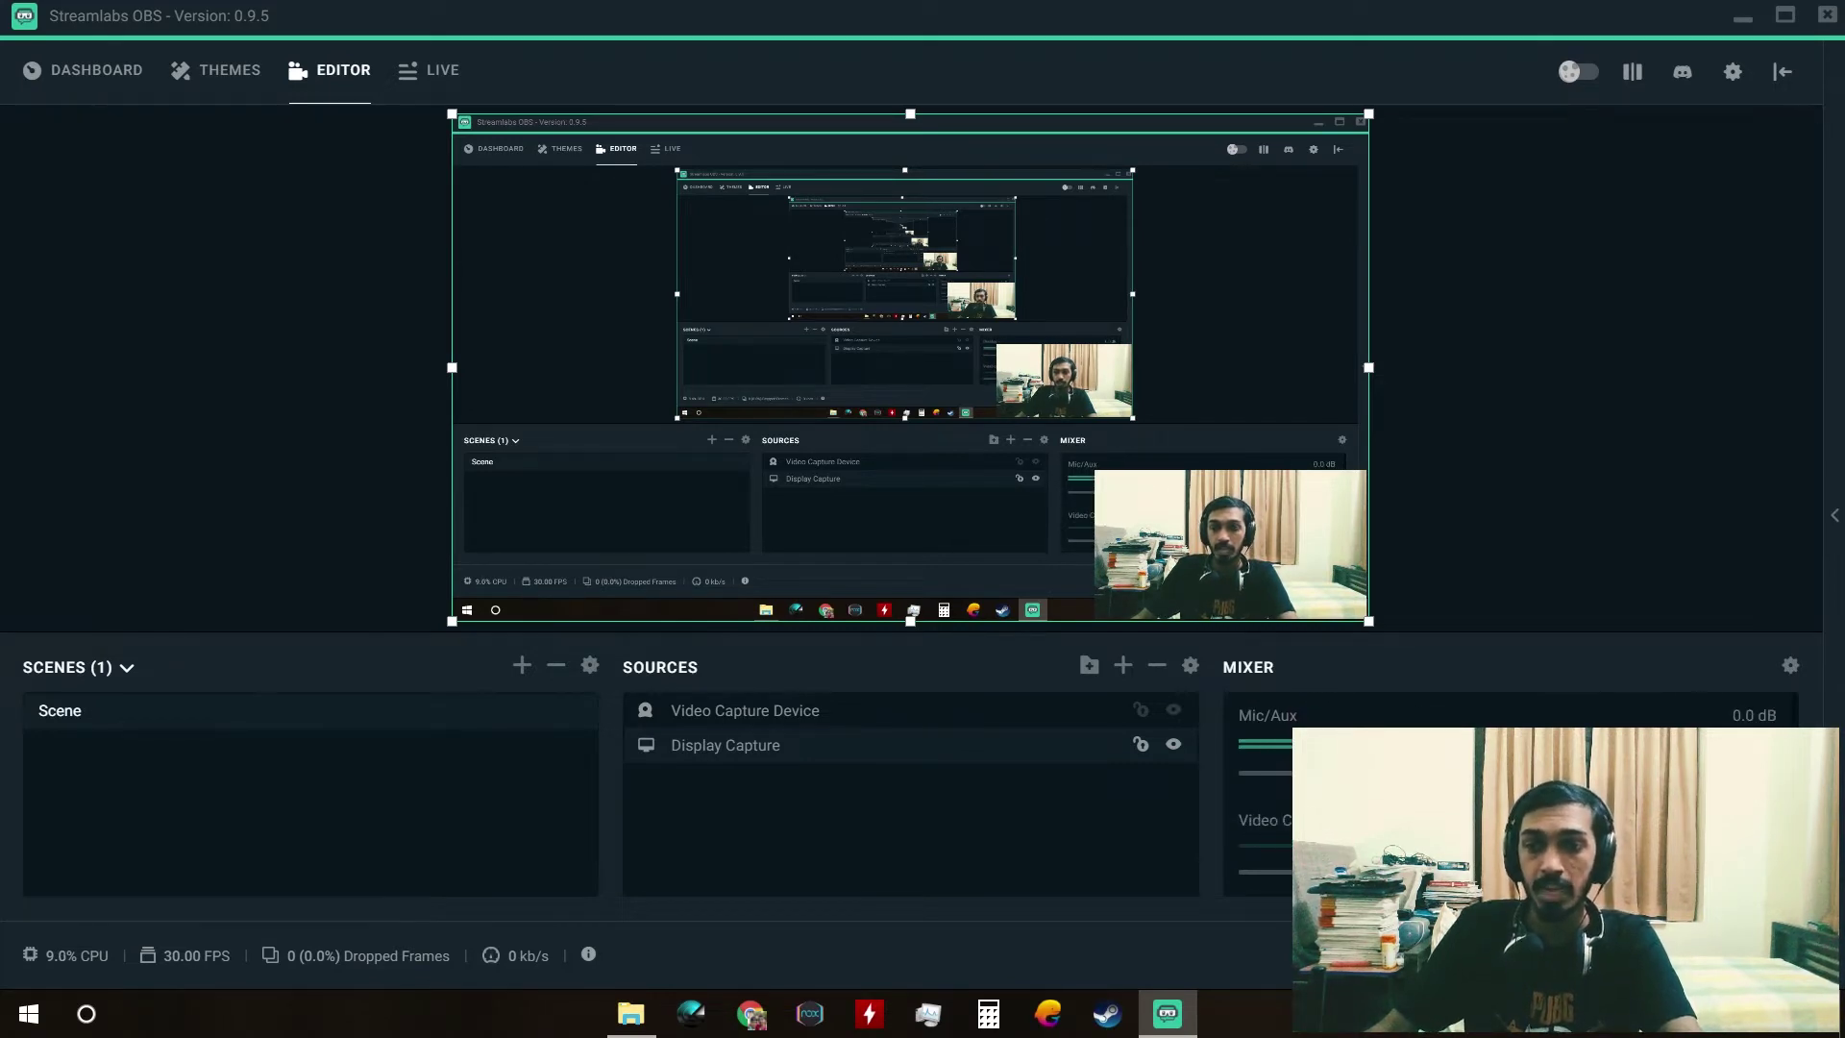
scroll(1509, 793, up, 3)
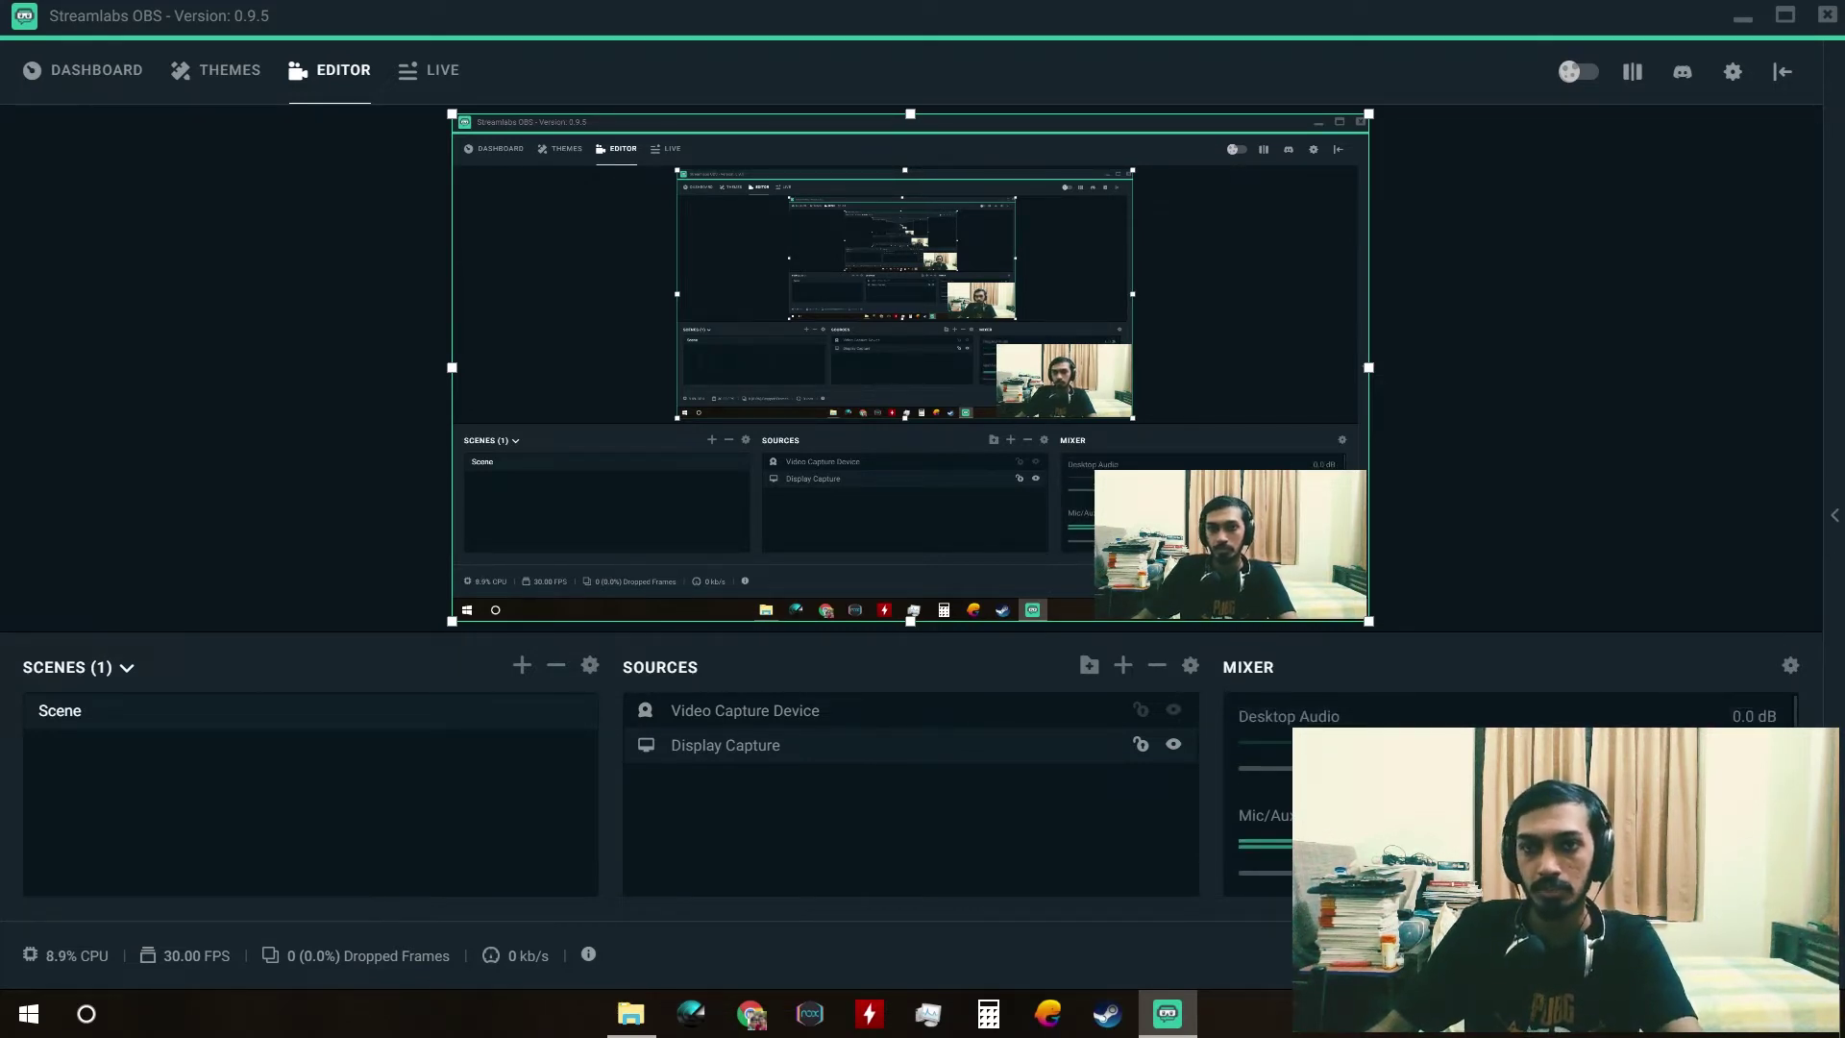
click(1639, 564)
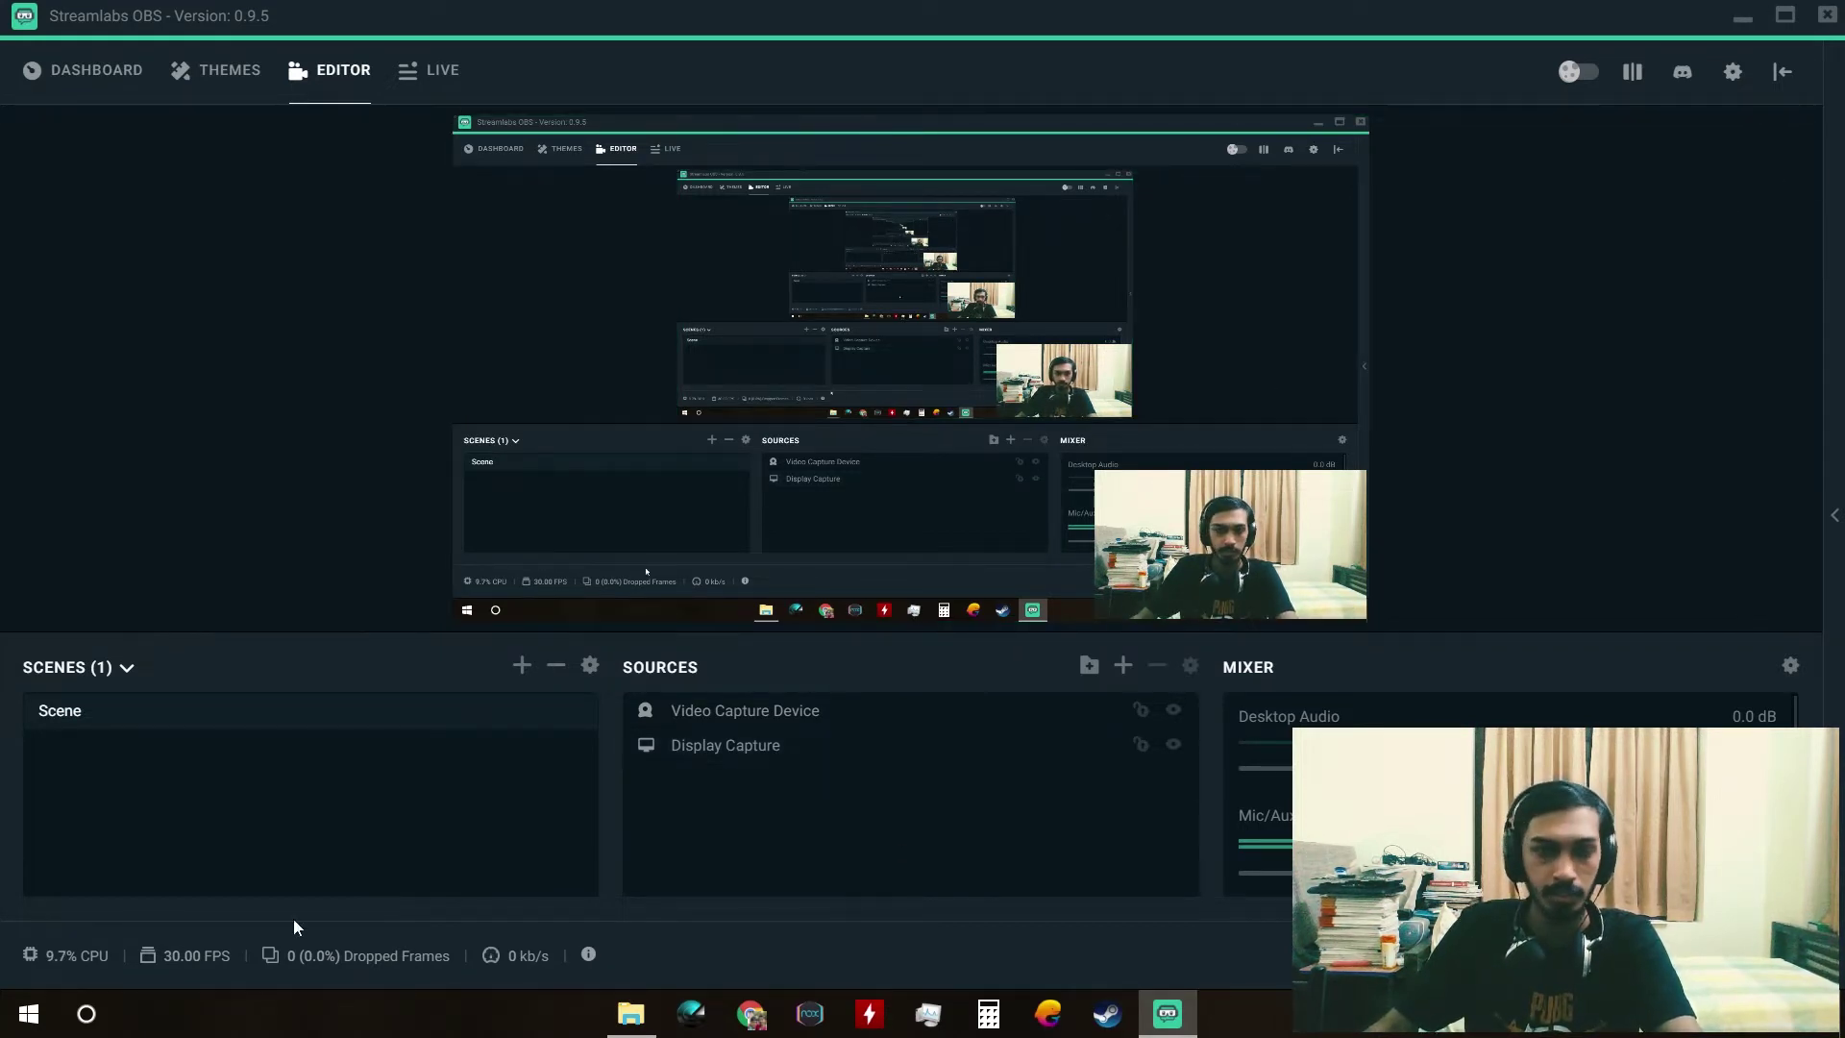
Step: Add a new scene named Hello
right_click(251, 787)
click(192, 788)
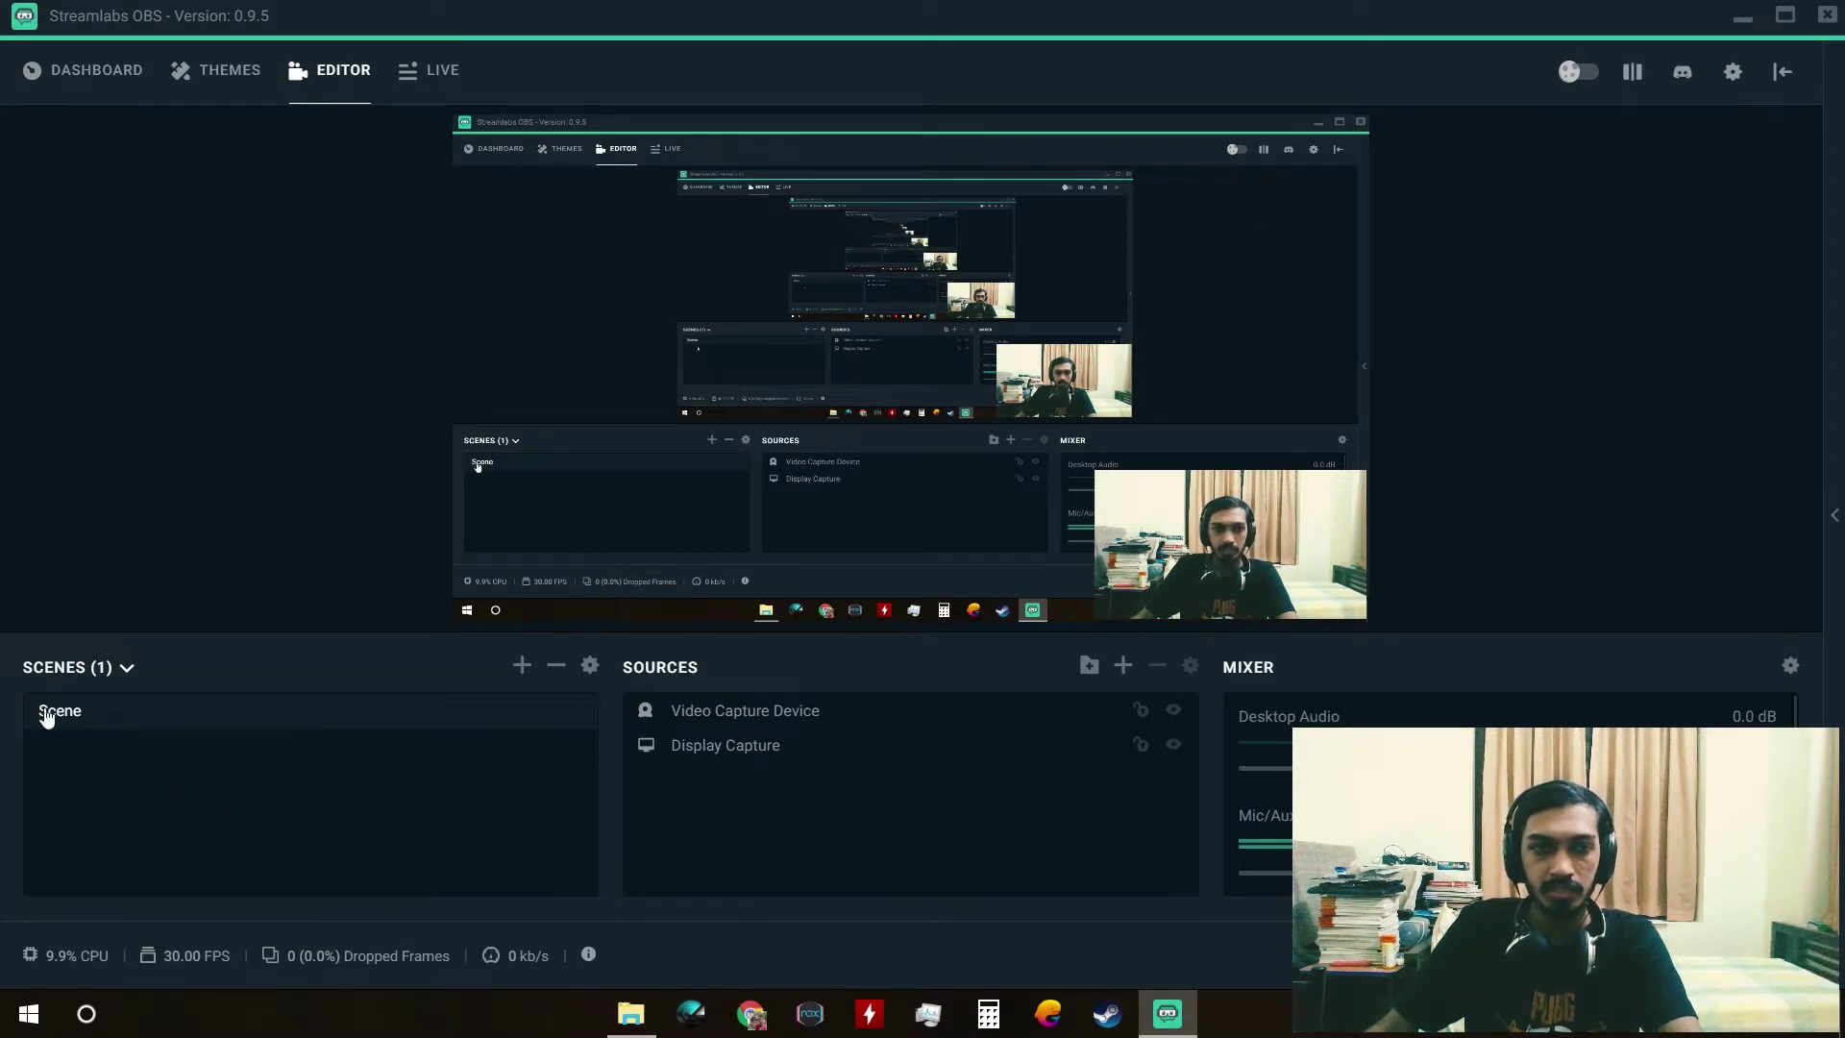
click(521, 667)
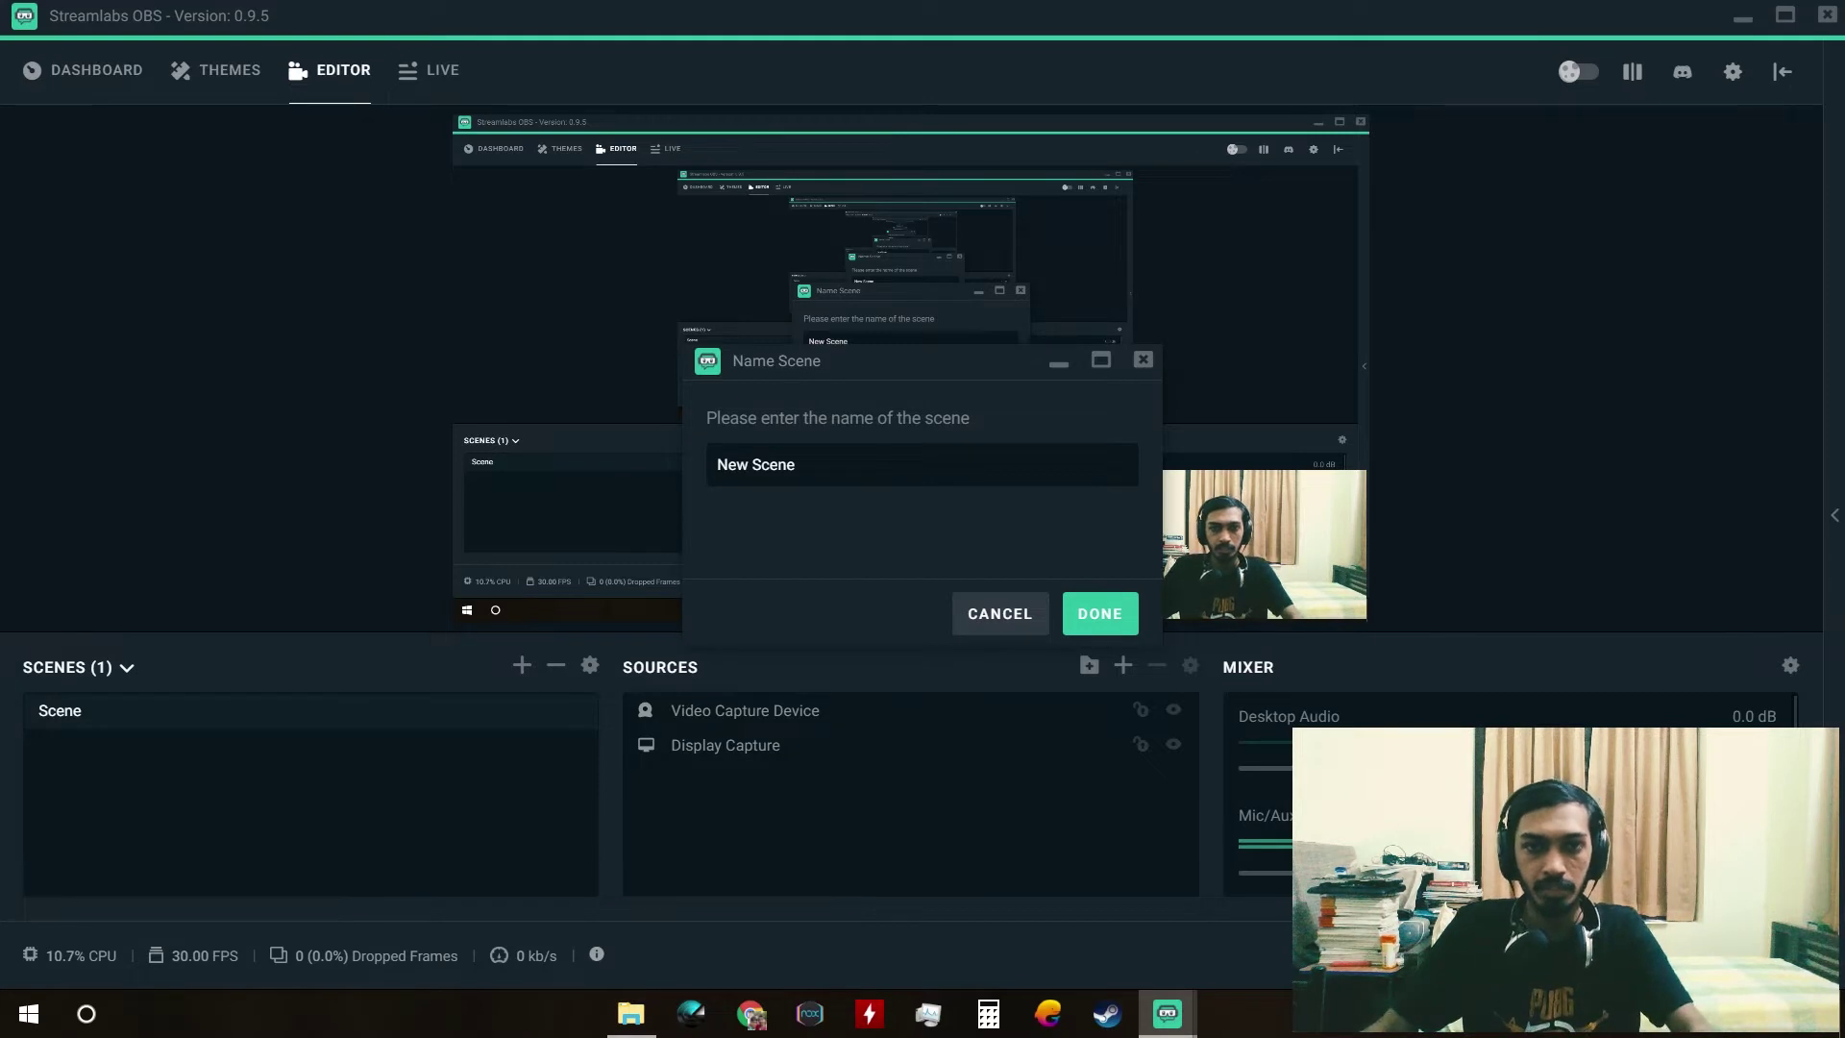
text(Hello)
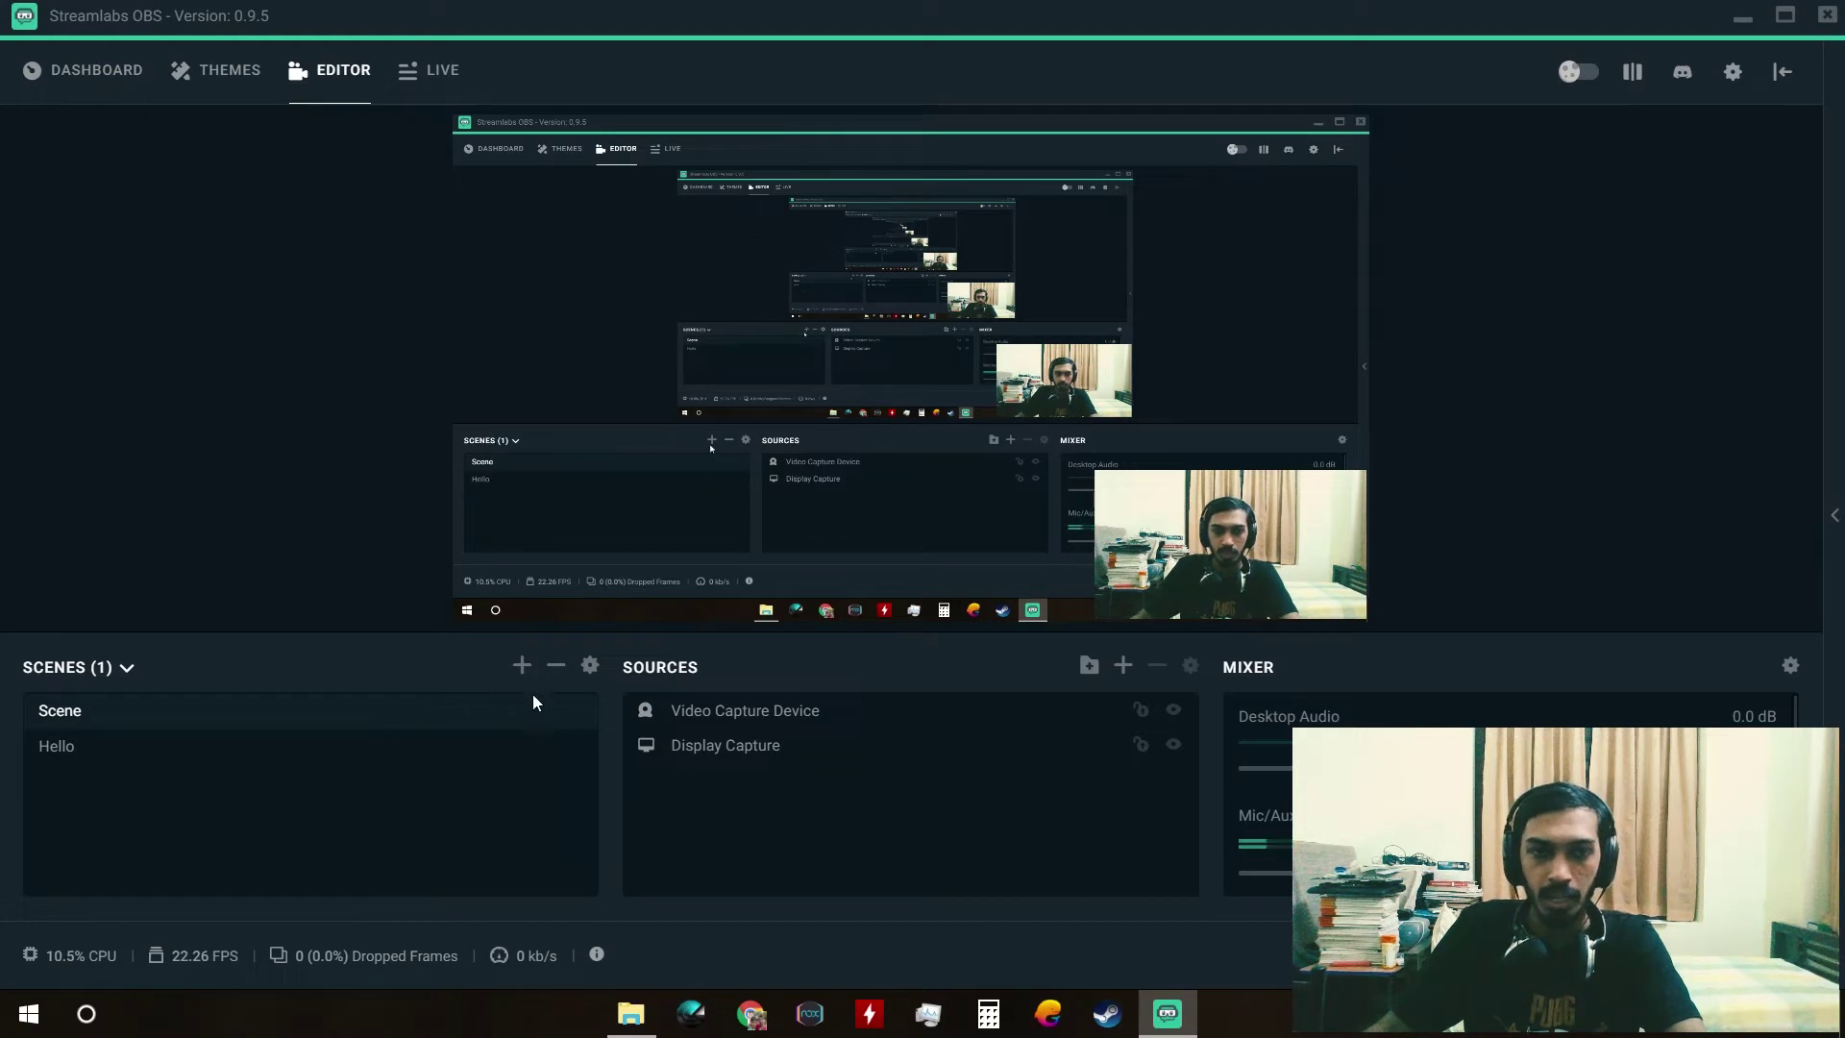
Step: Set the Global Transition's type to Fade, and test it by switching to the Hello scene and back
click(590, 665)
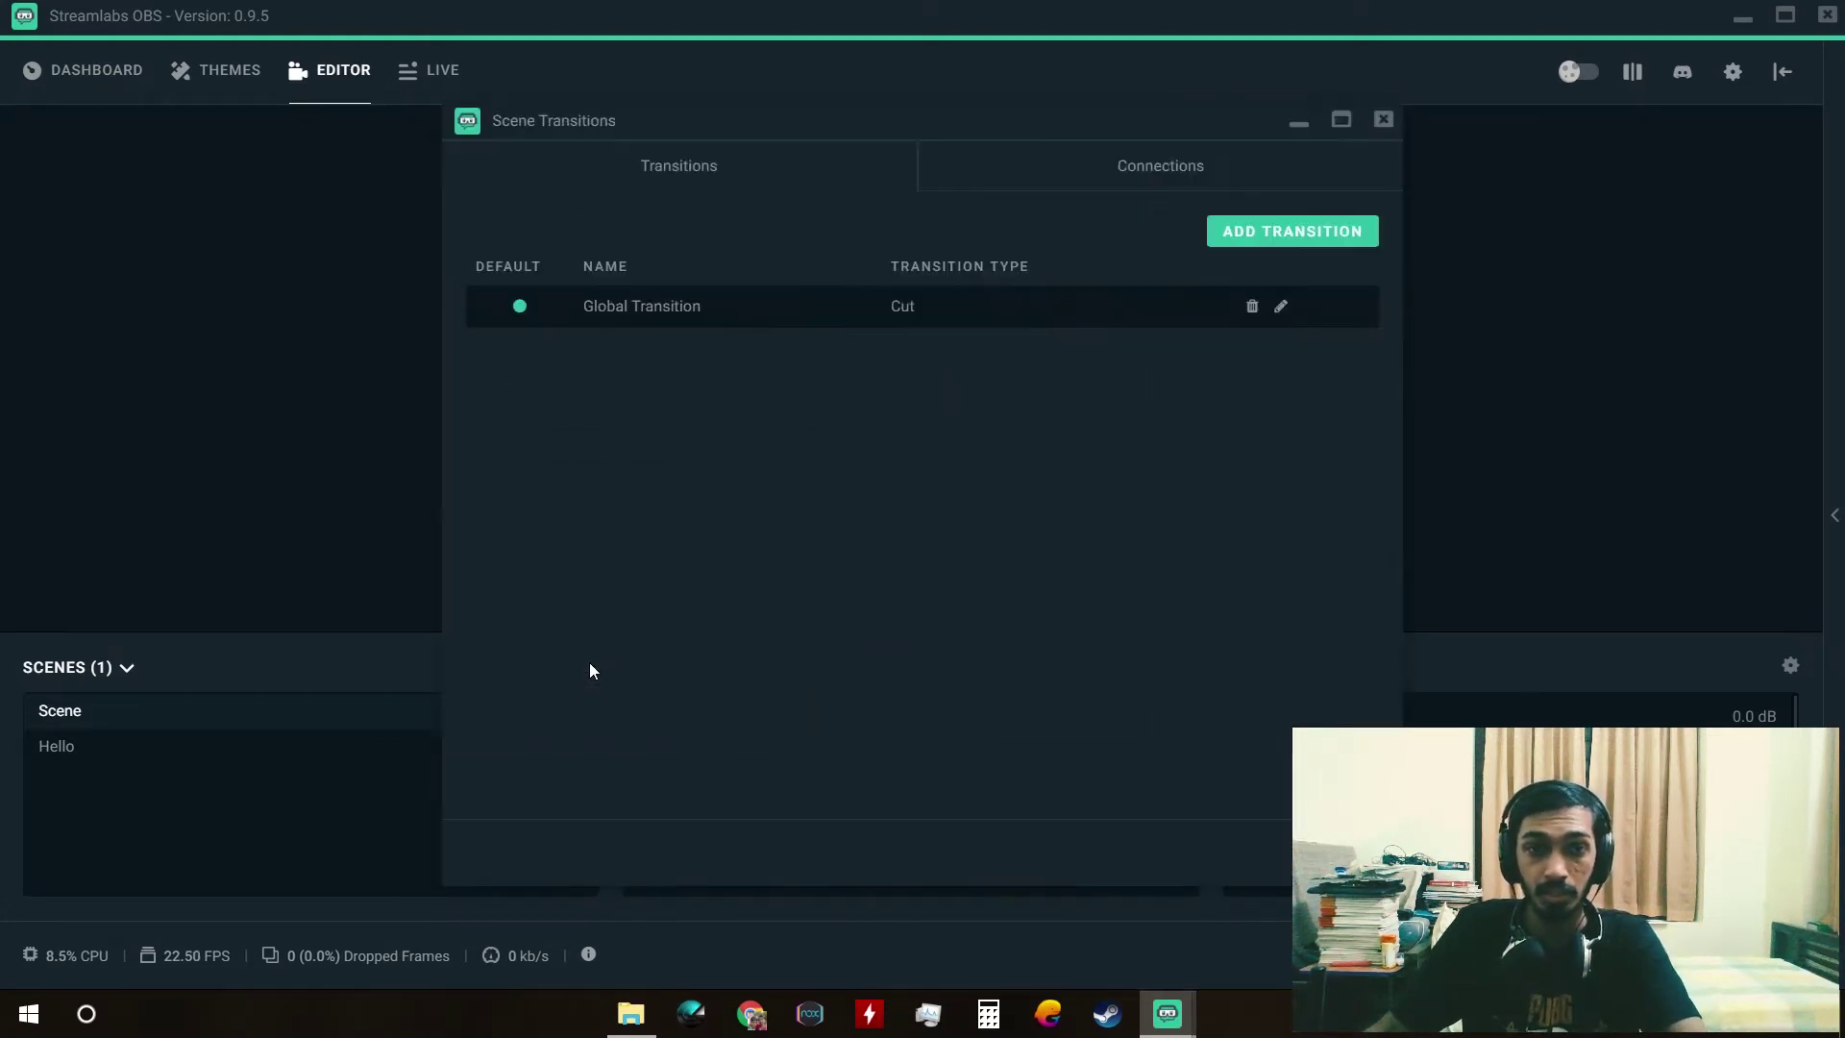
drag(1024, 127, 755, 228)
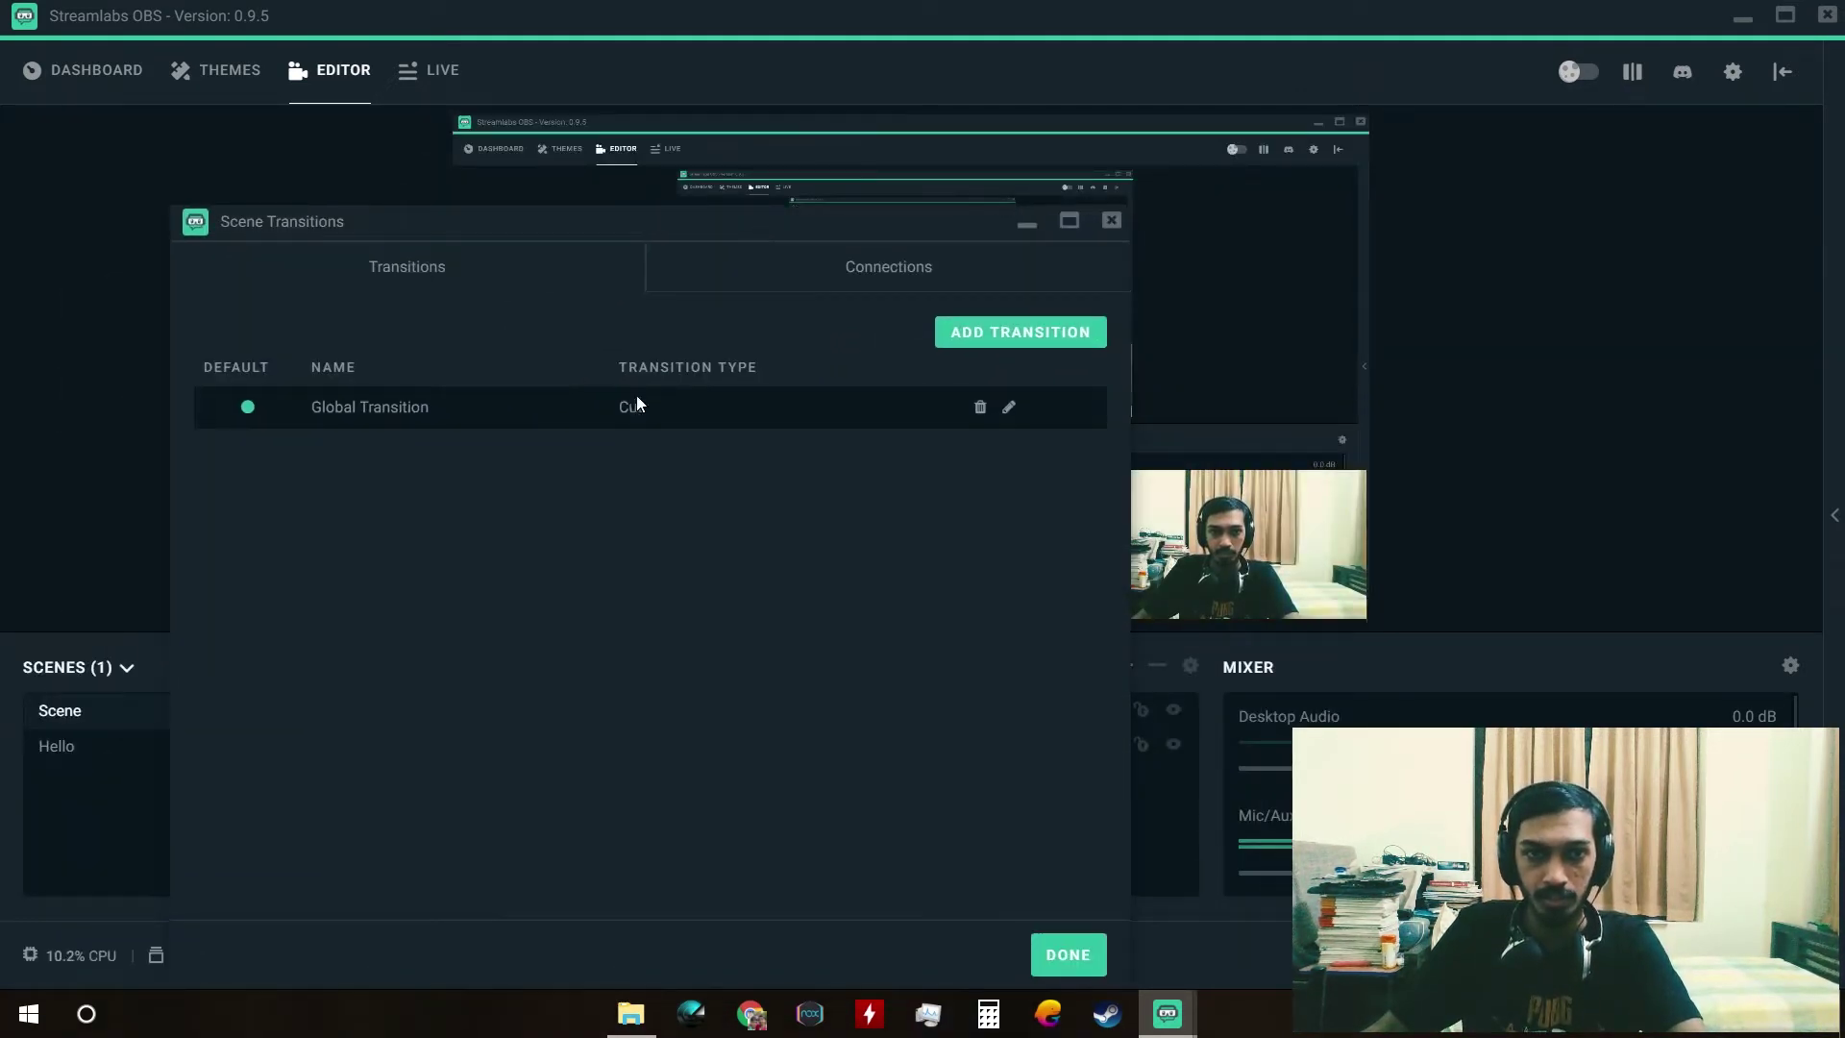
click(1009, 407)
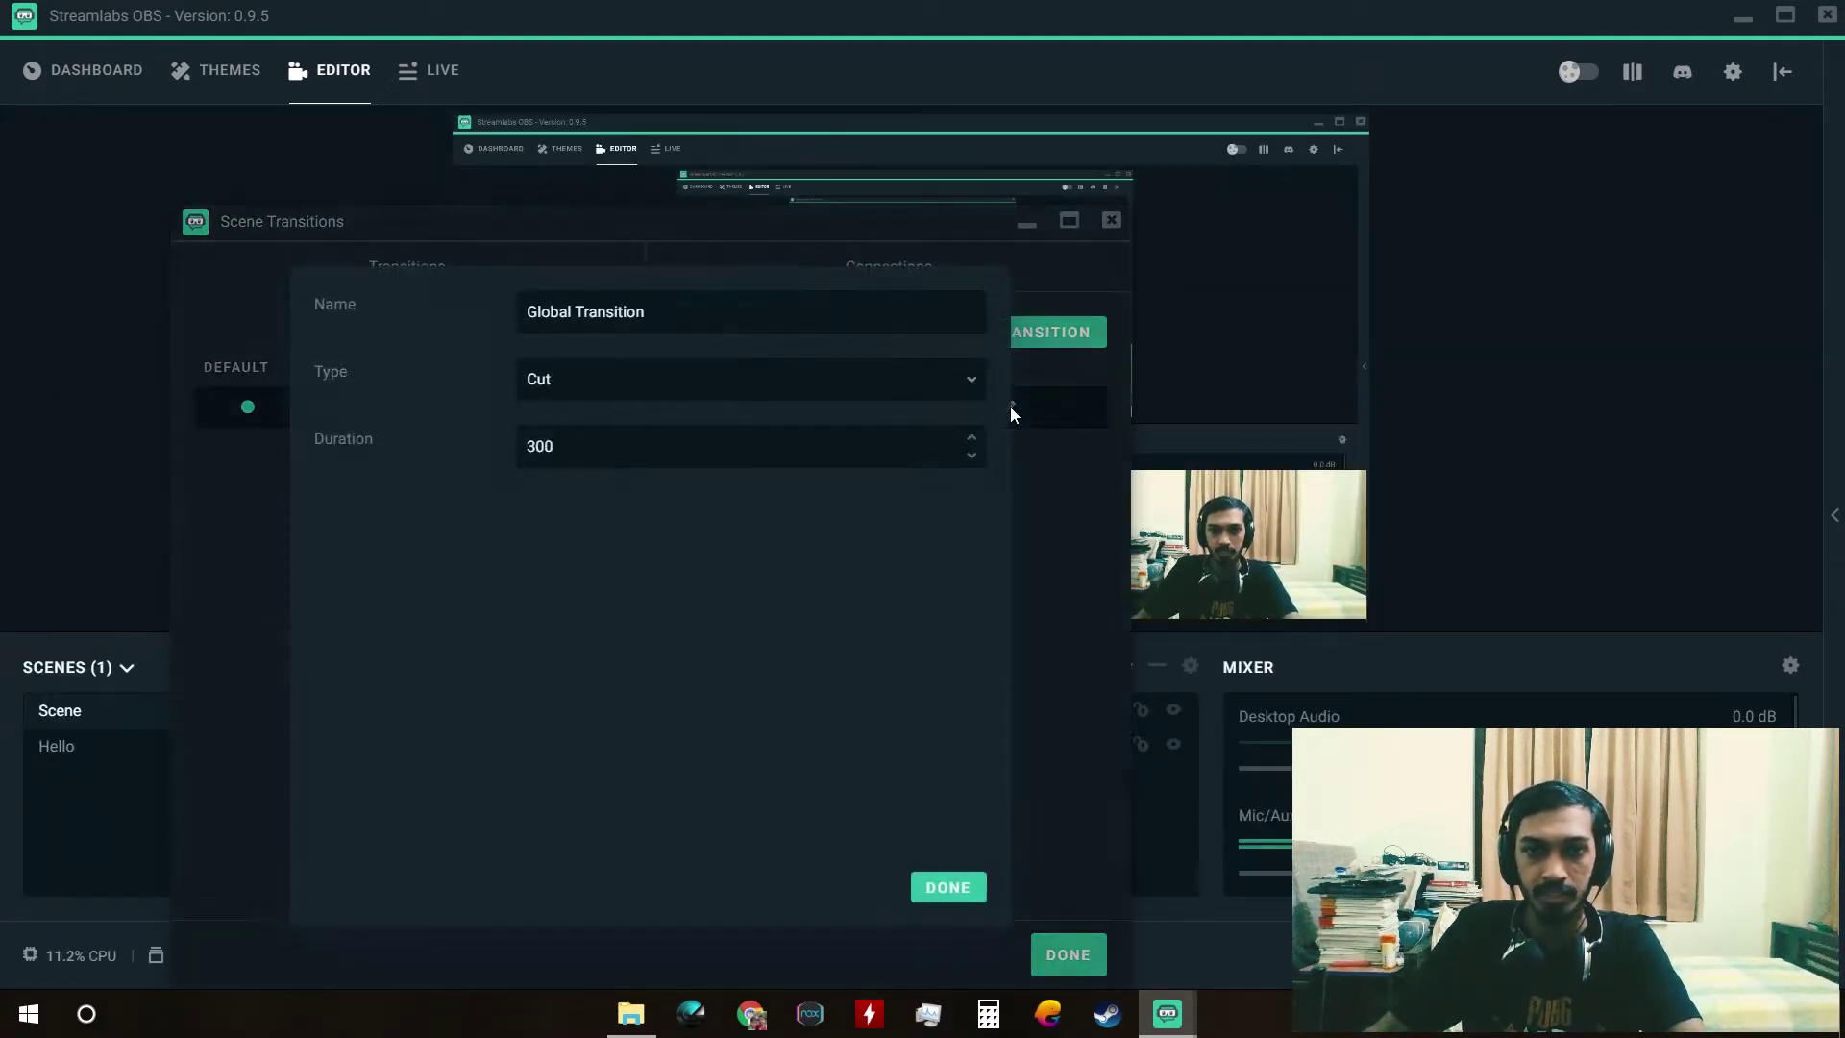
click(754, 380)
click(598, 470)
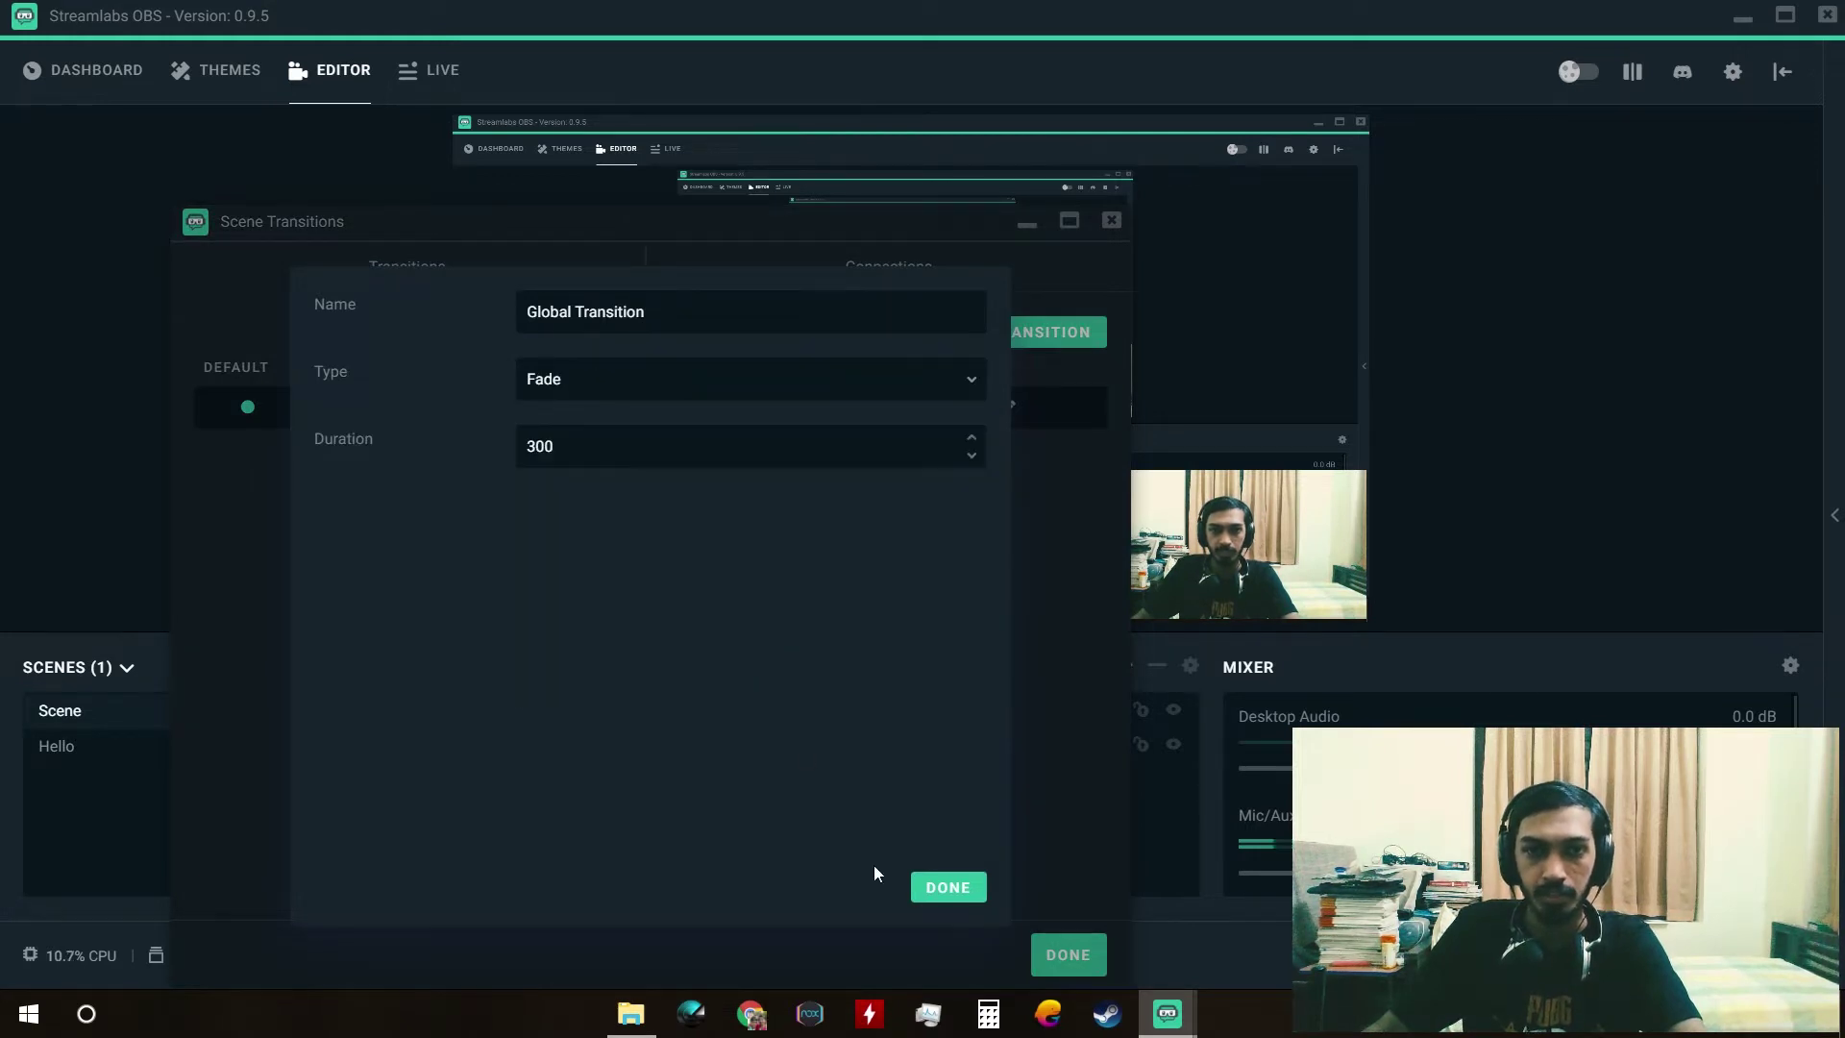
click(948, 887)
click(1068, 954)
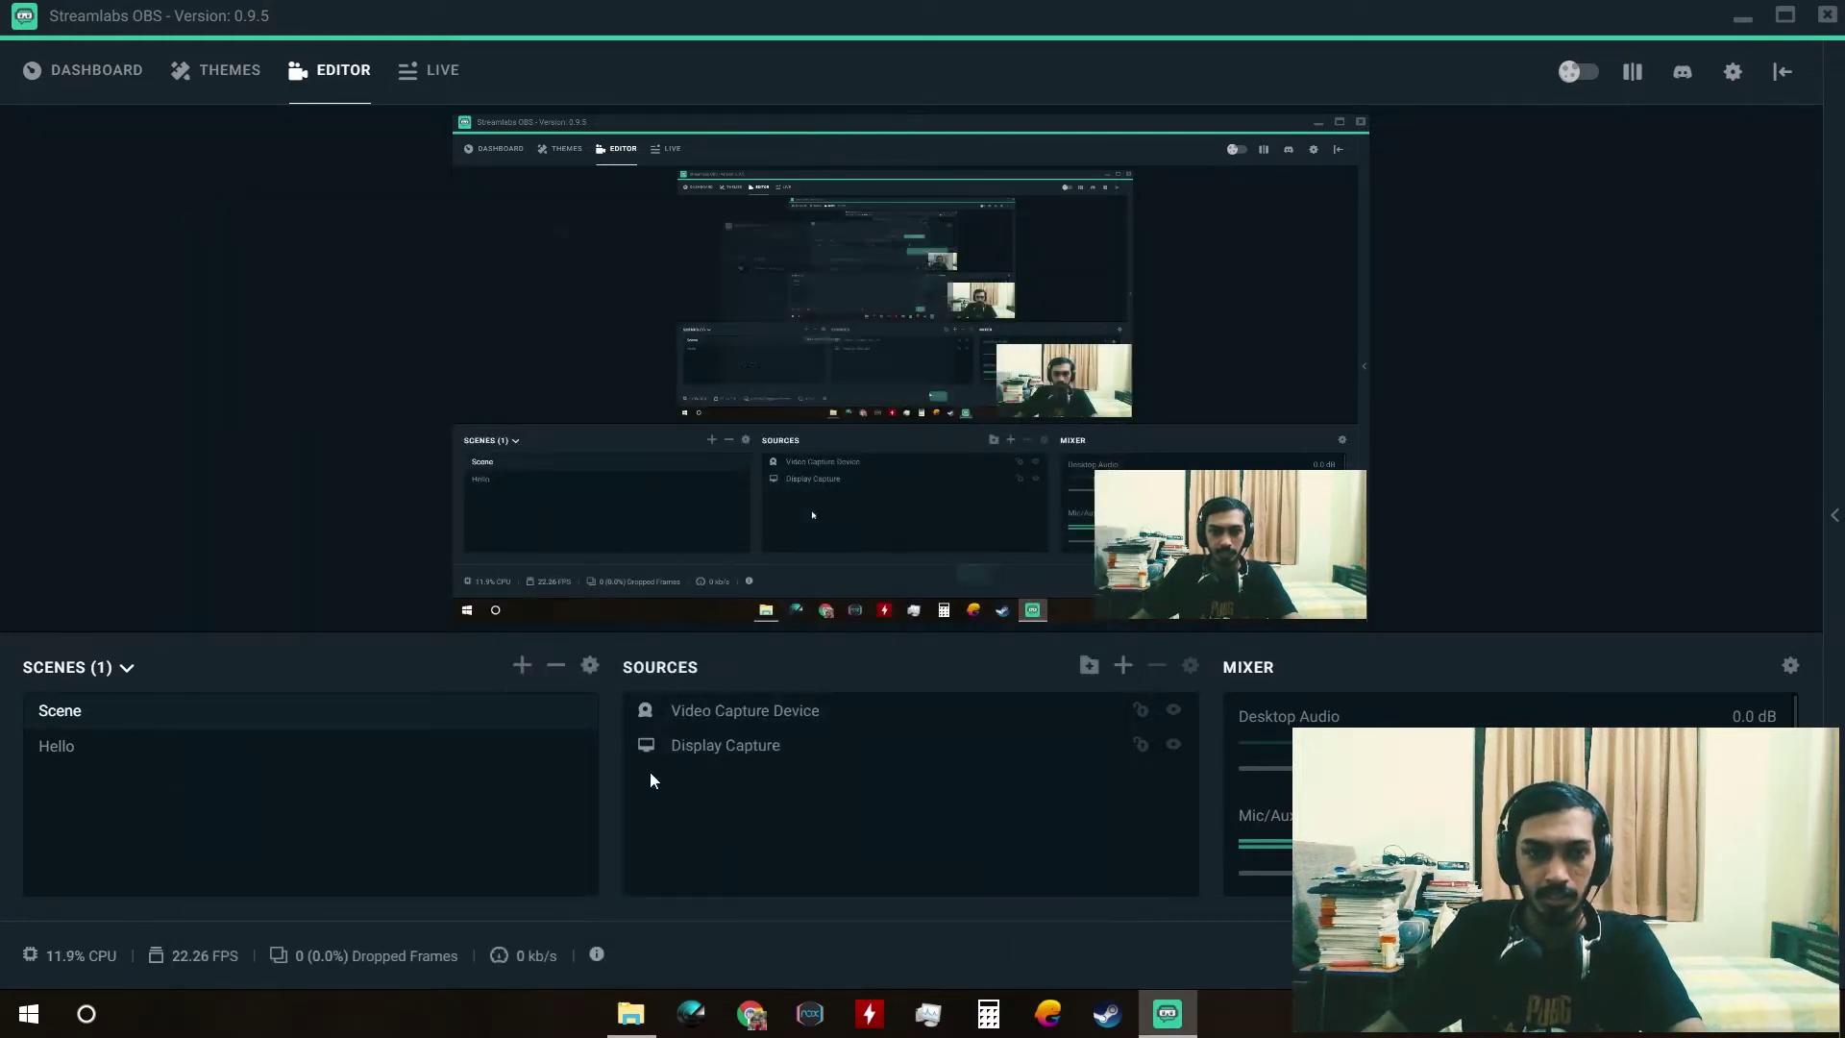
click(385, 756)
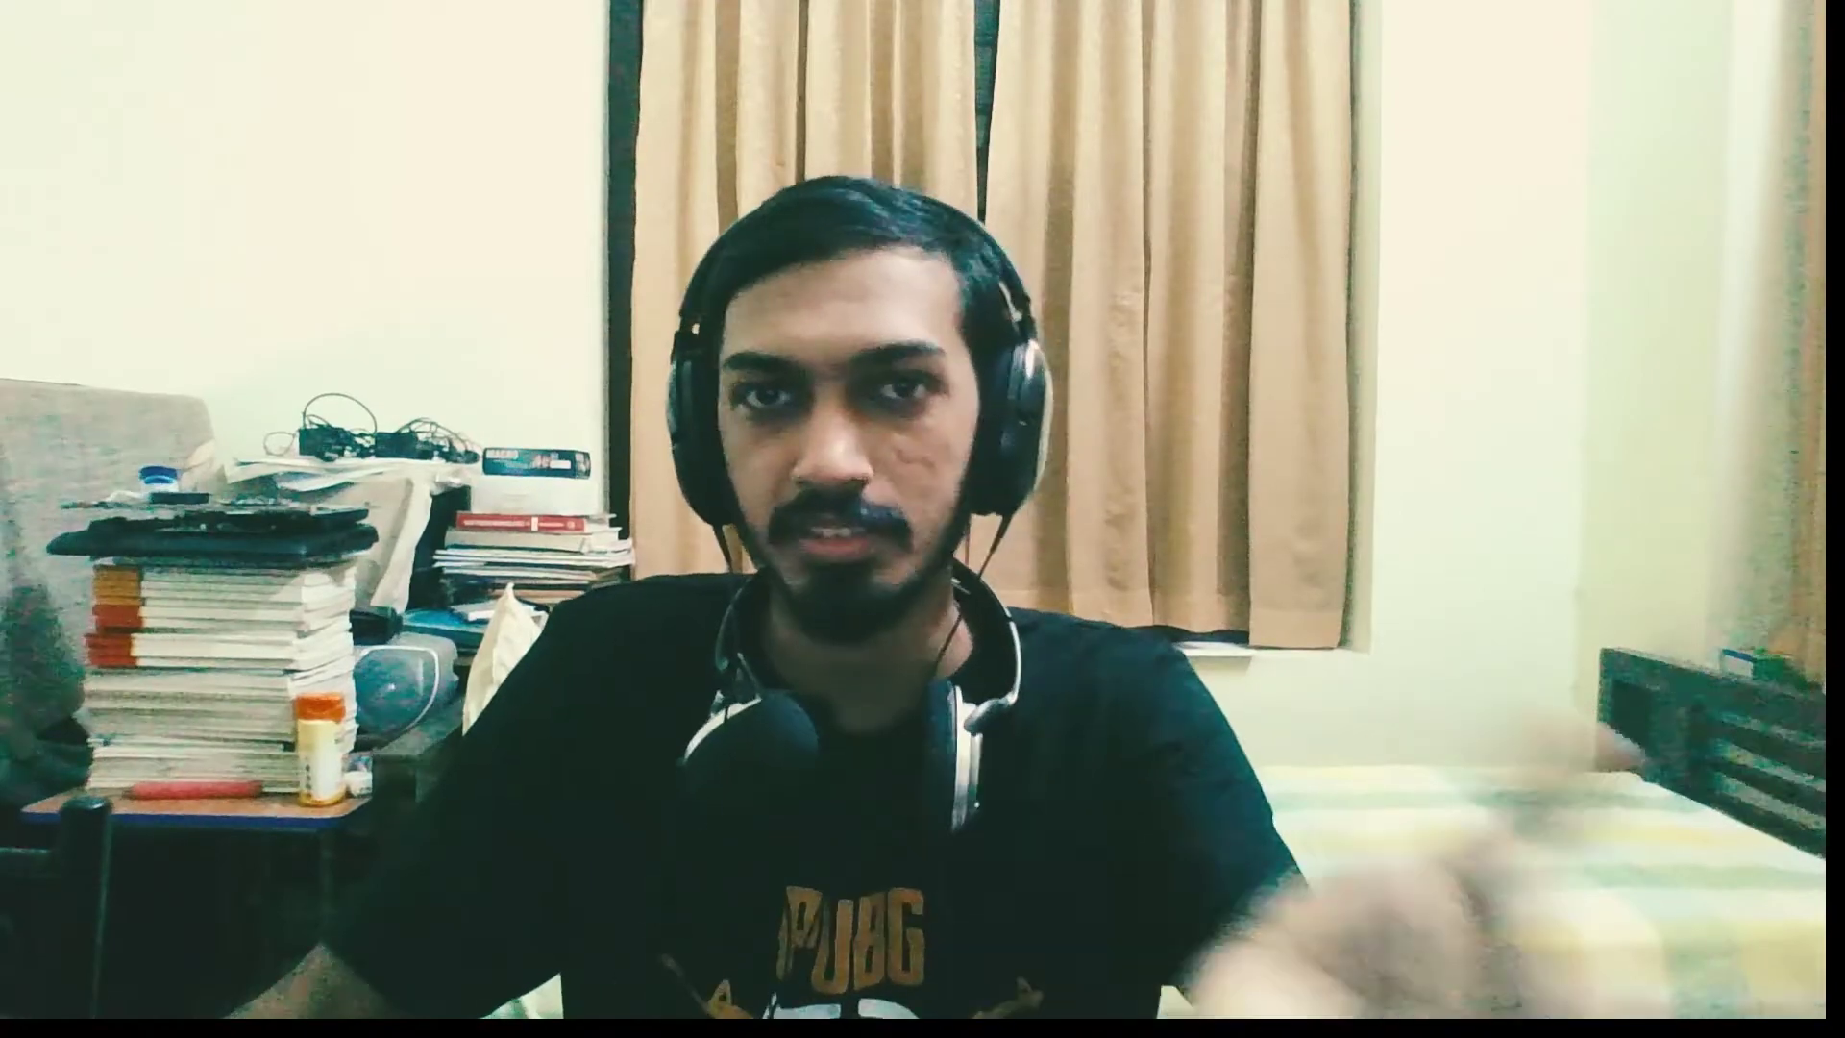
click(510, 708)
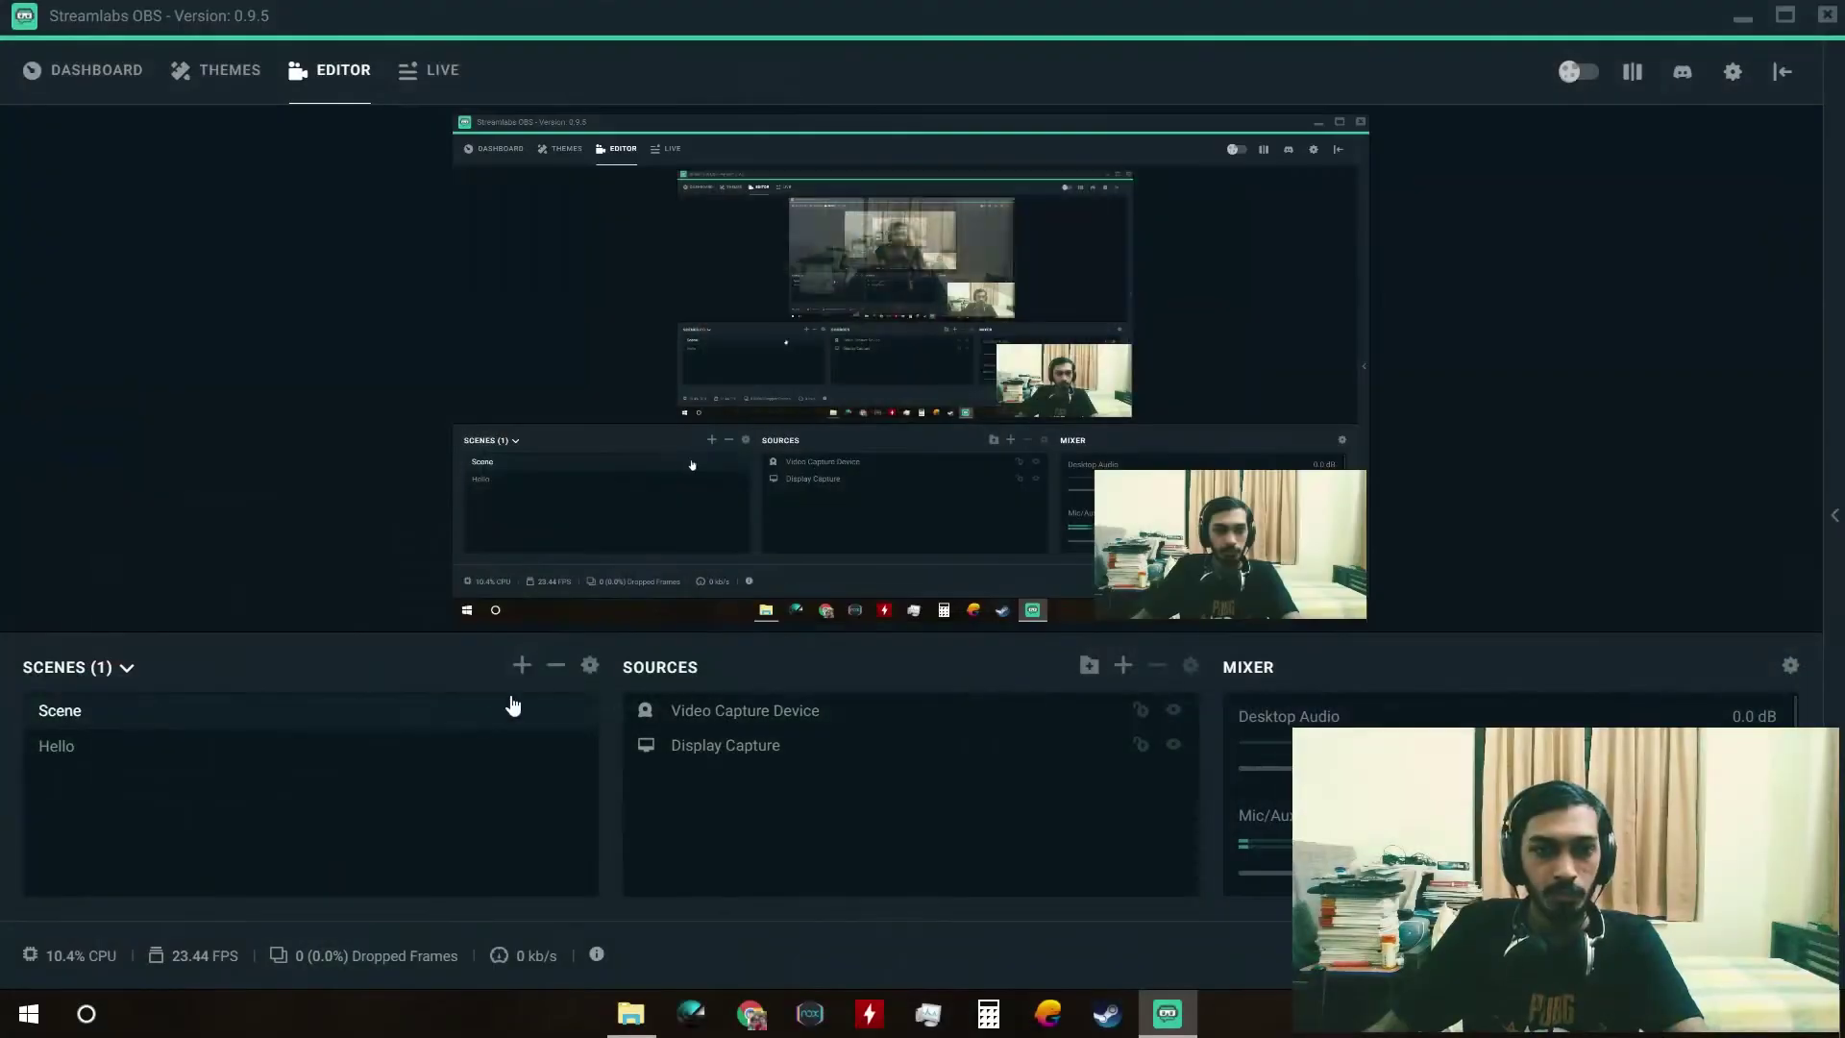
Step: Try the Stinger type for the Global Transition to view its options, and set the type back to Fade
click(591, 667)
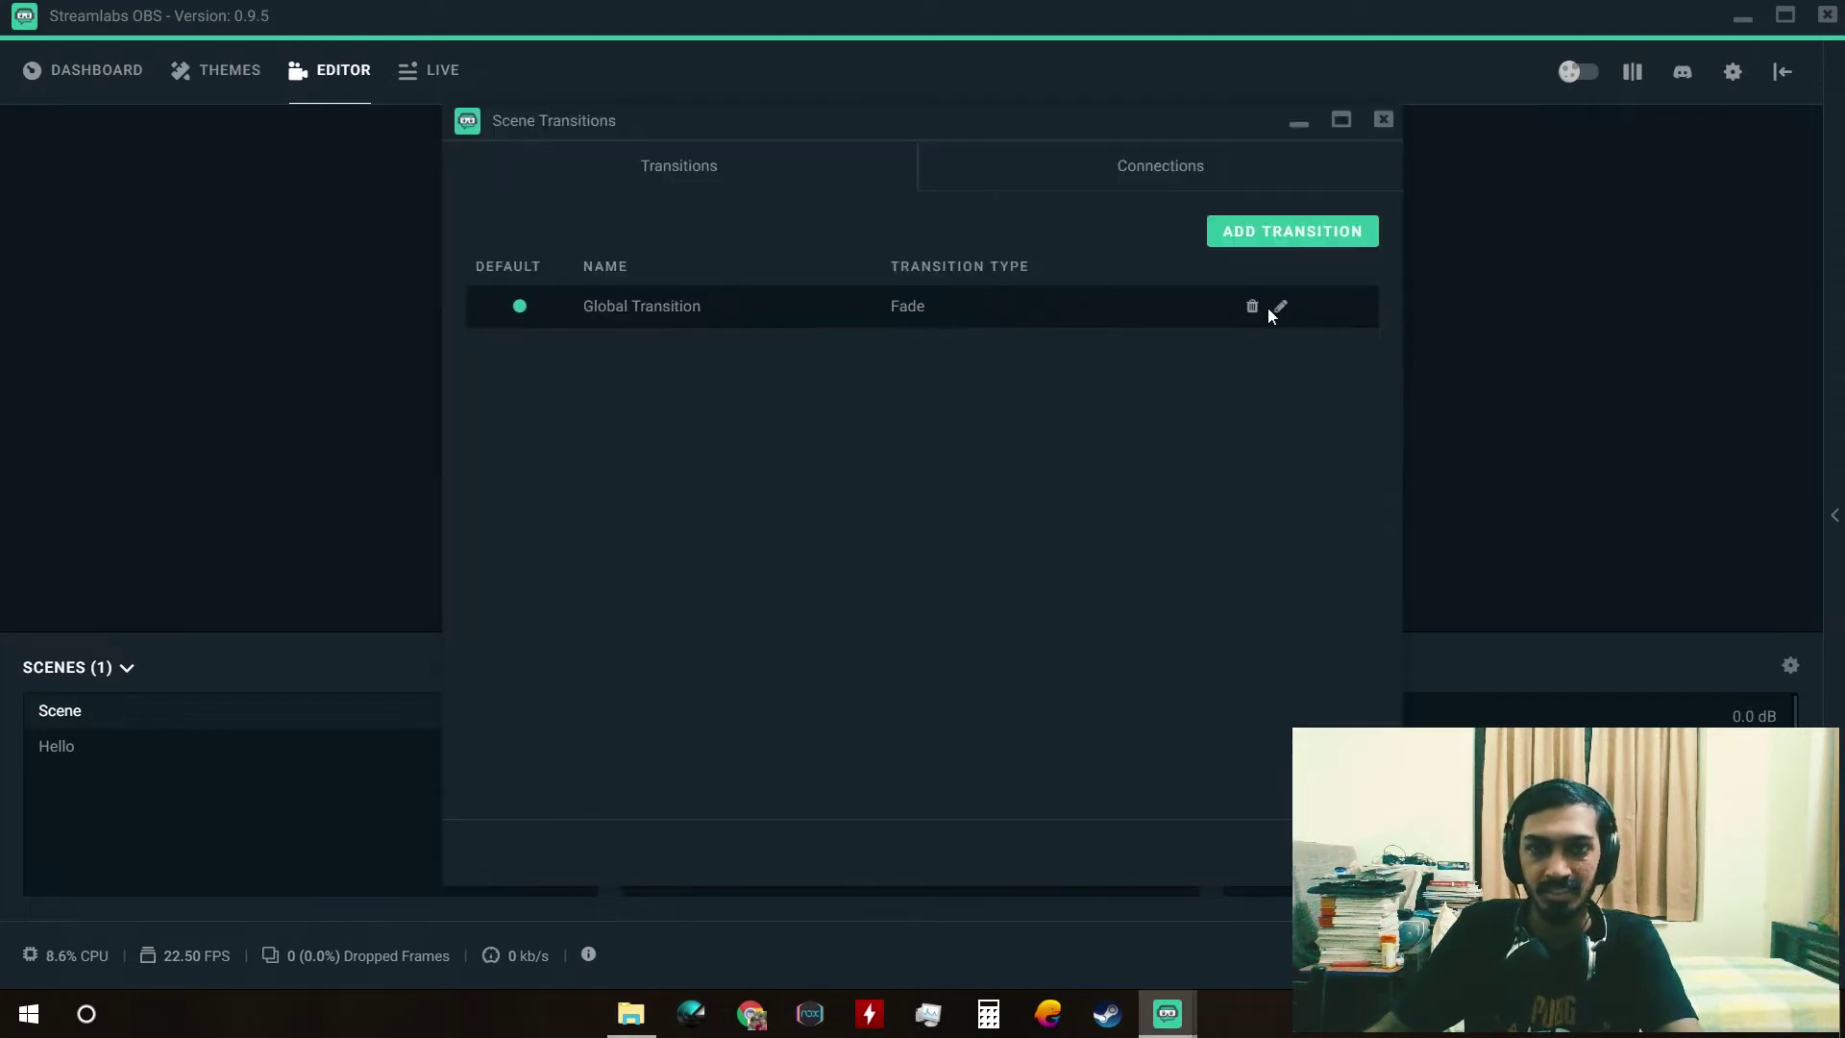
click(1276, 308)
click(903, 285)
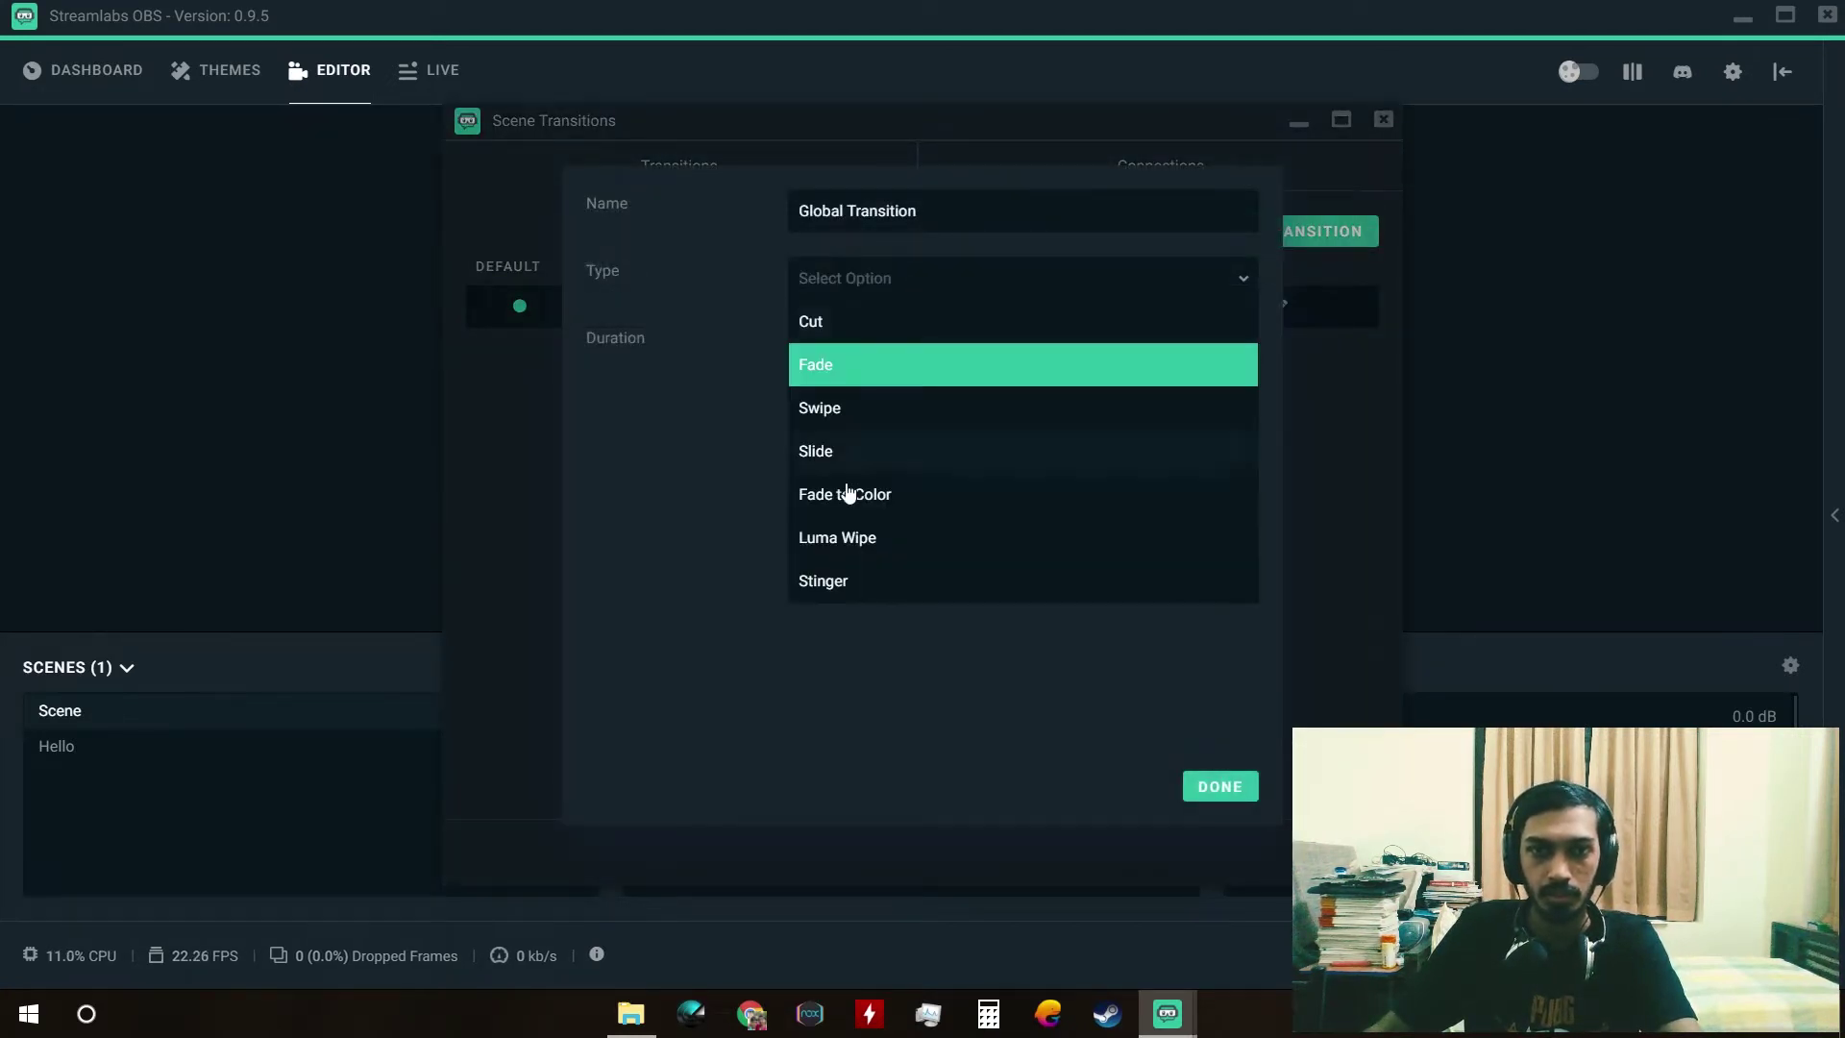
click(823, 582)
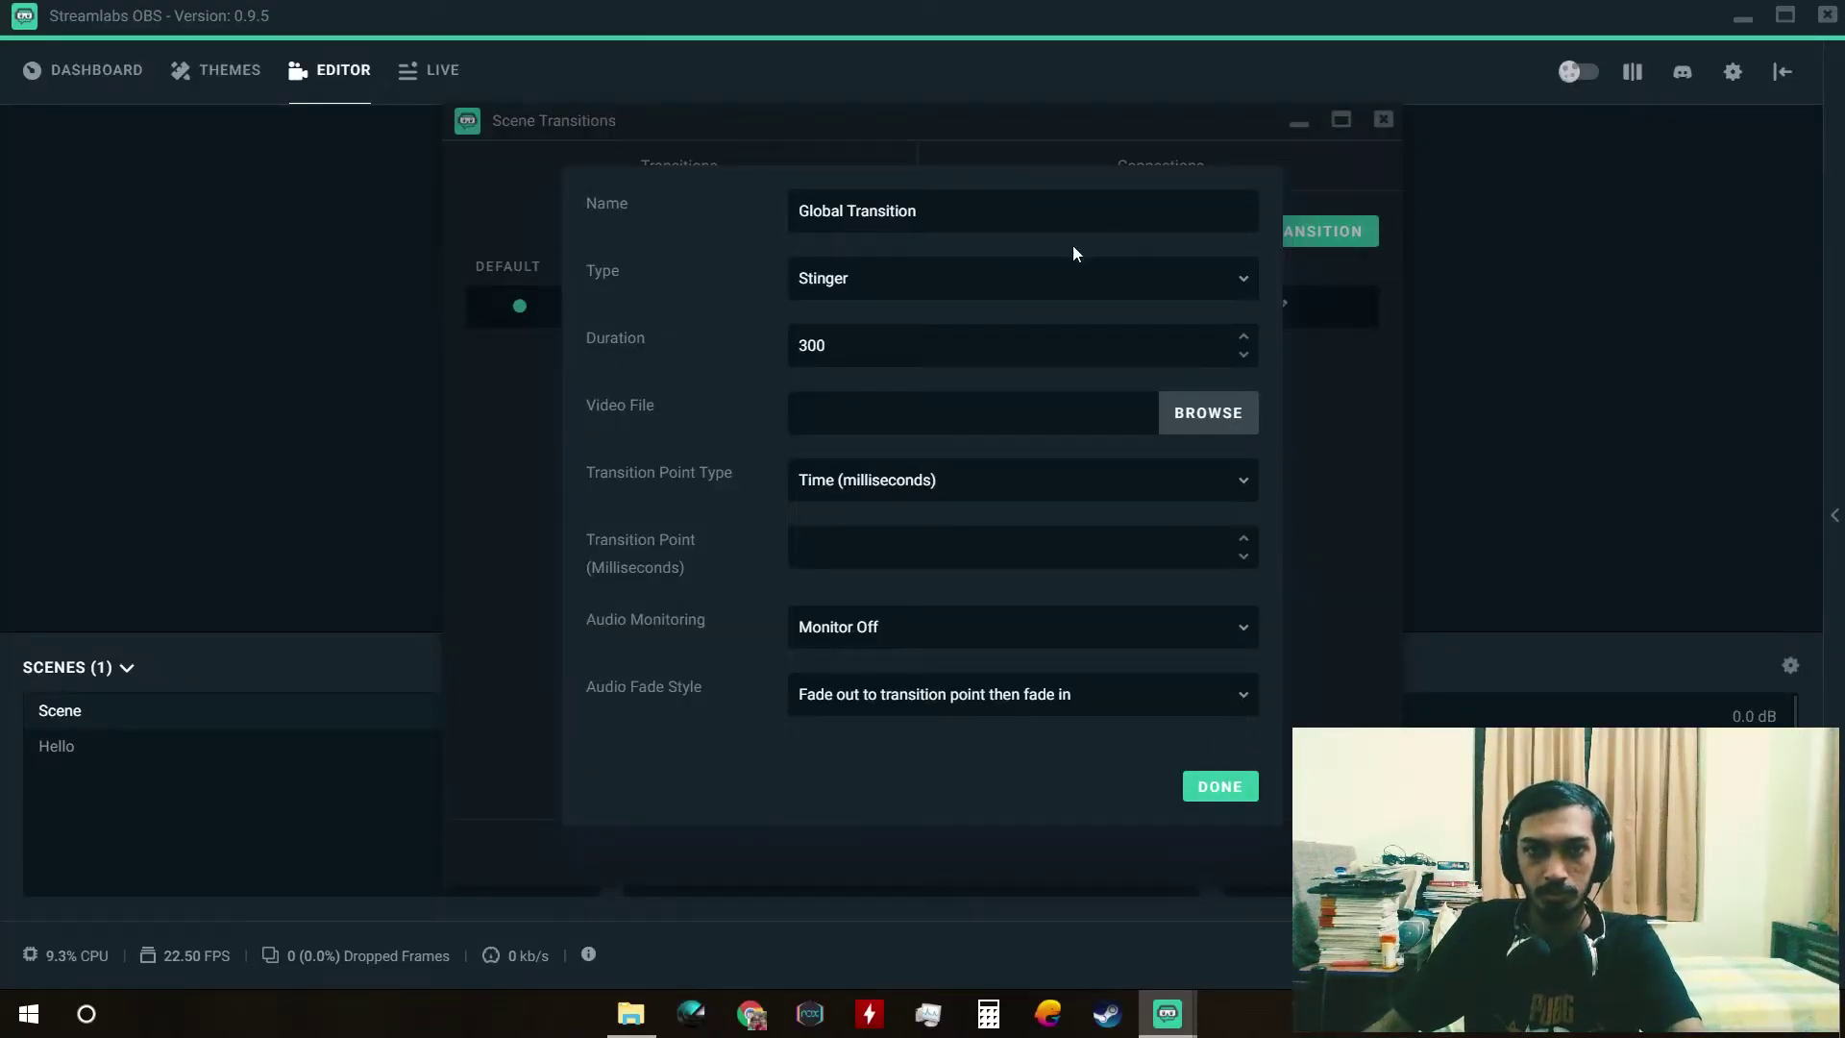
click(1019, 280)
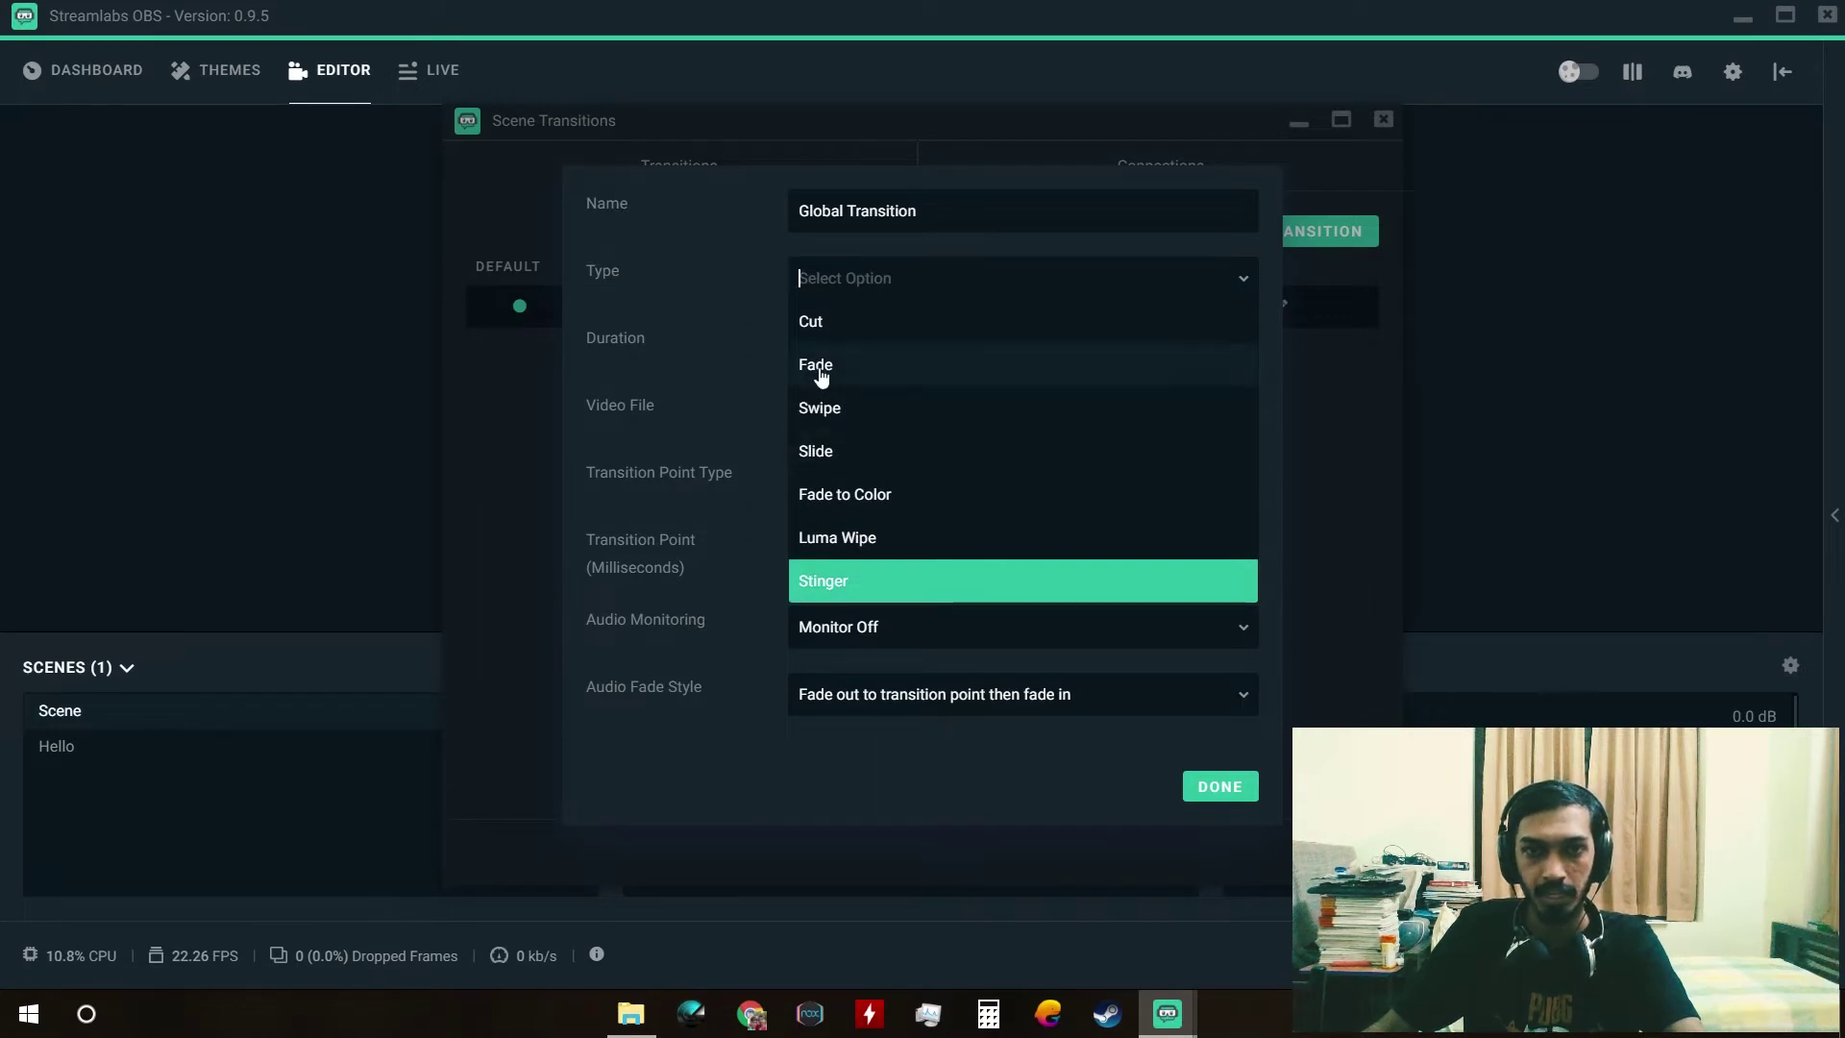
click(820, 366)
click(1252, 790)
click(1345, 851)
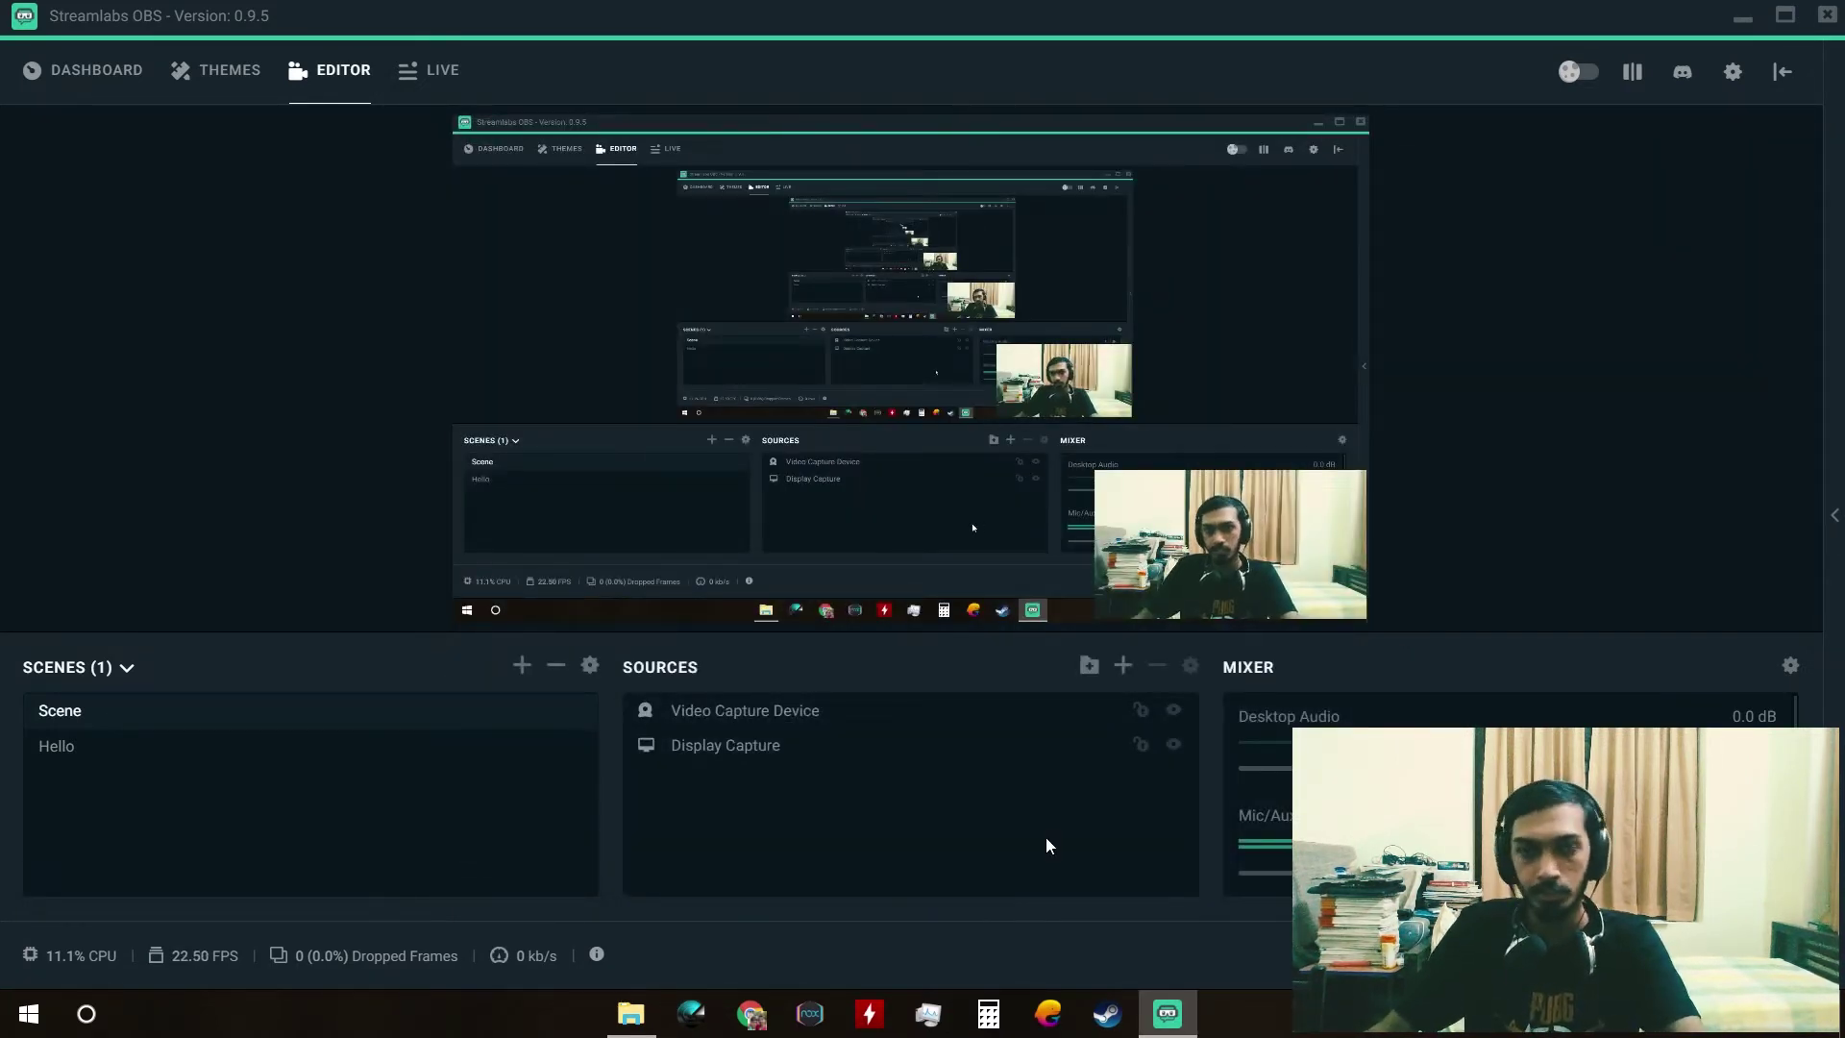
click(1122, 661)
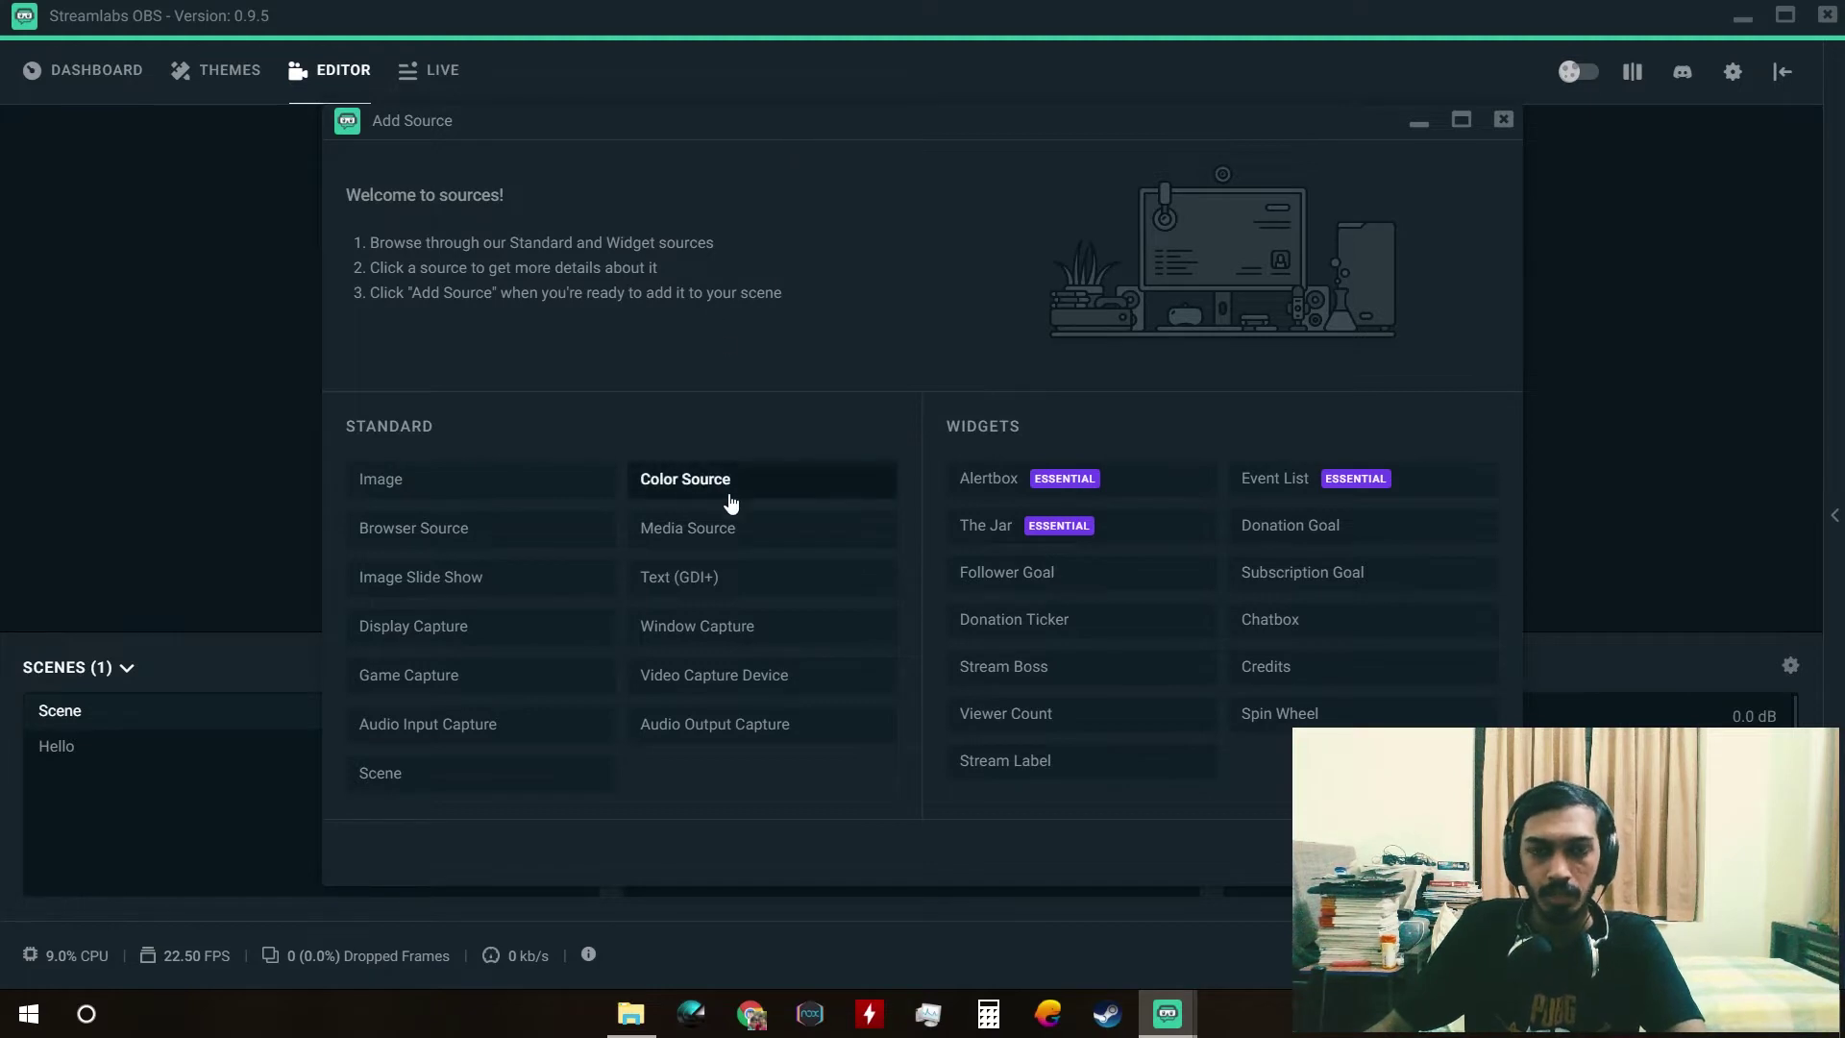
click(696, 485)
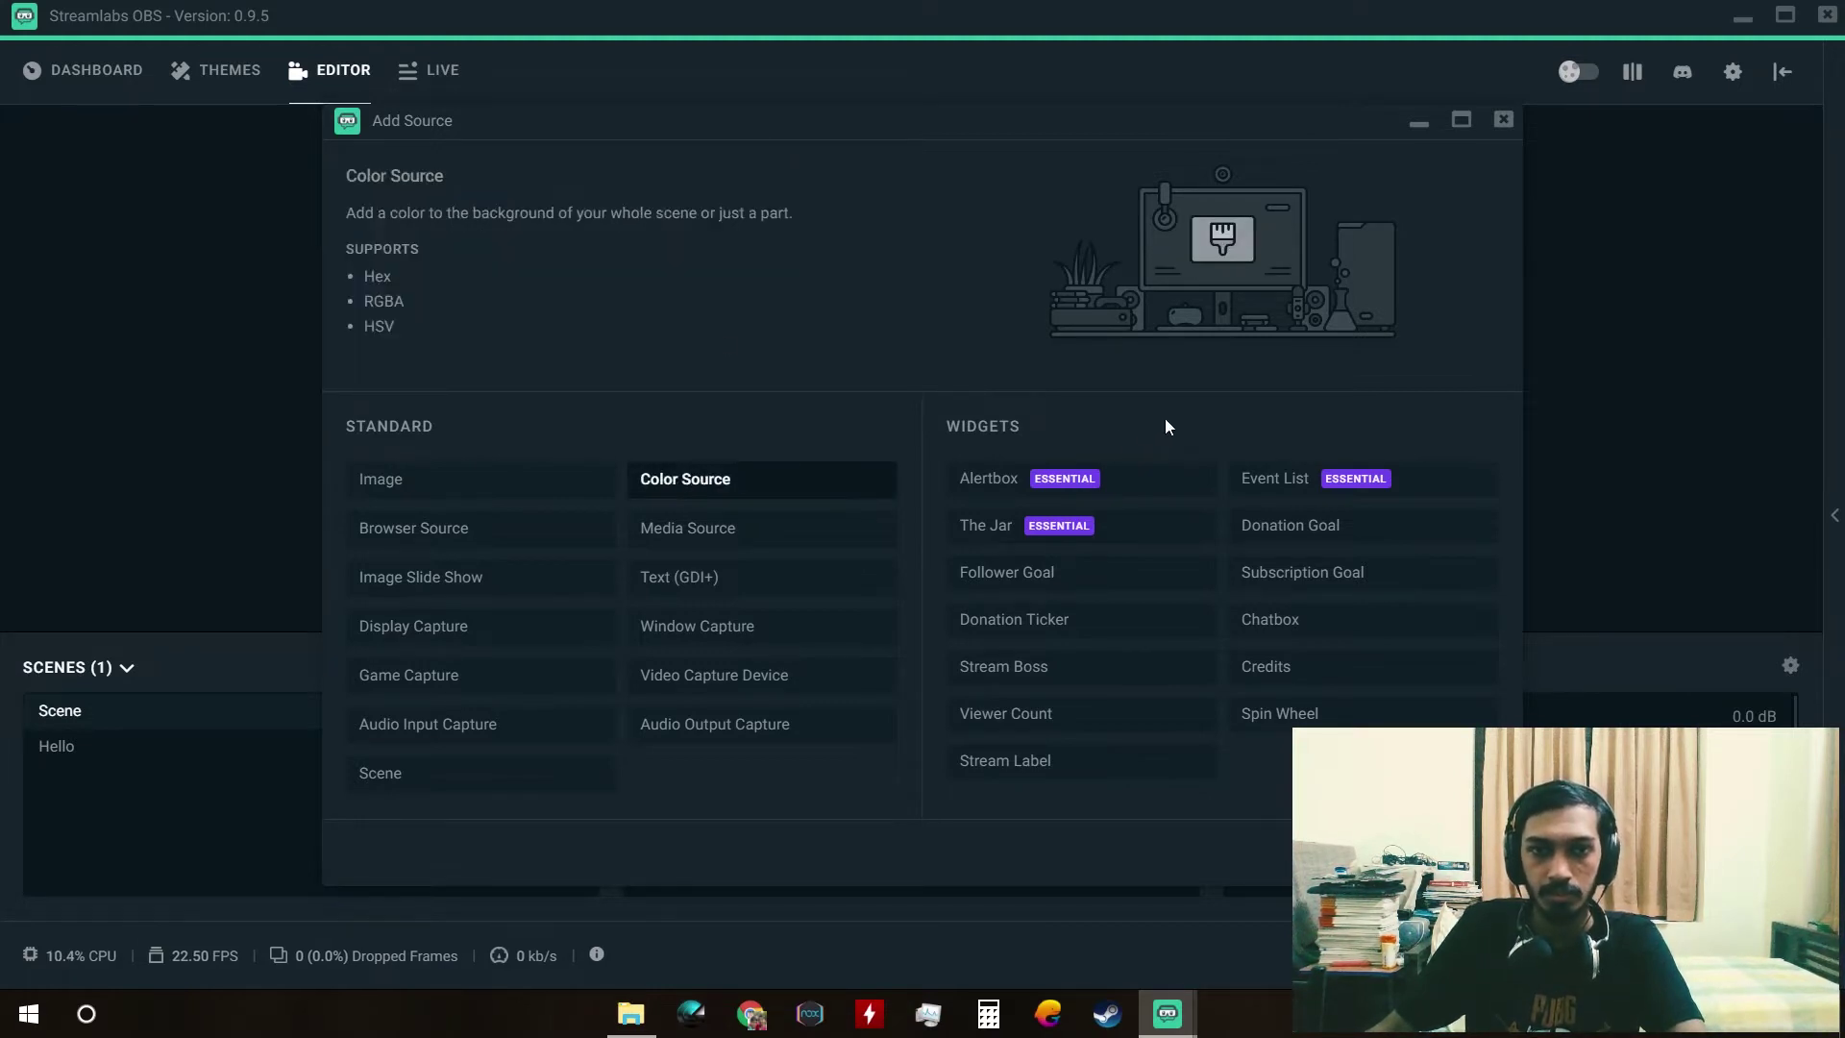
double_click(803, 473)
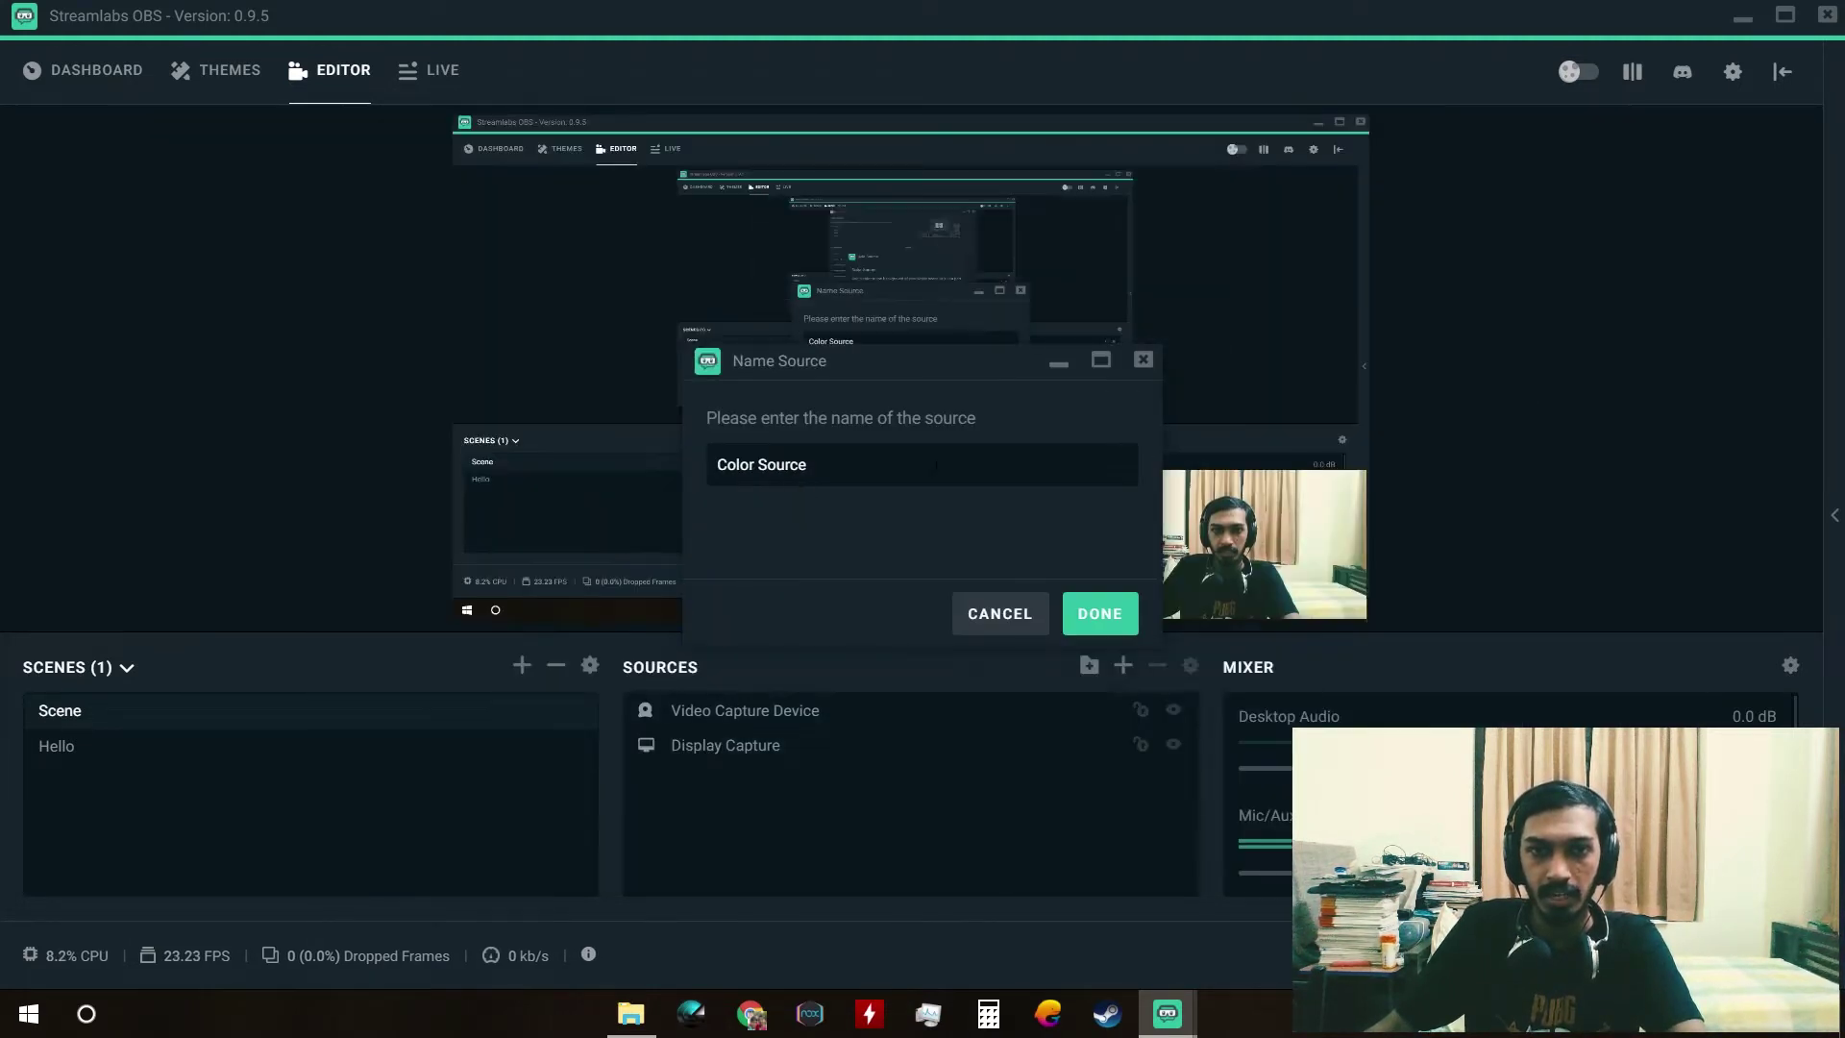
click(999, 611)
Step: Bring up the source type list, and open the Calculator app beside it as a window to capture
click(1123, 657)
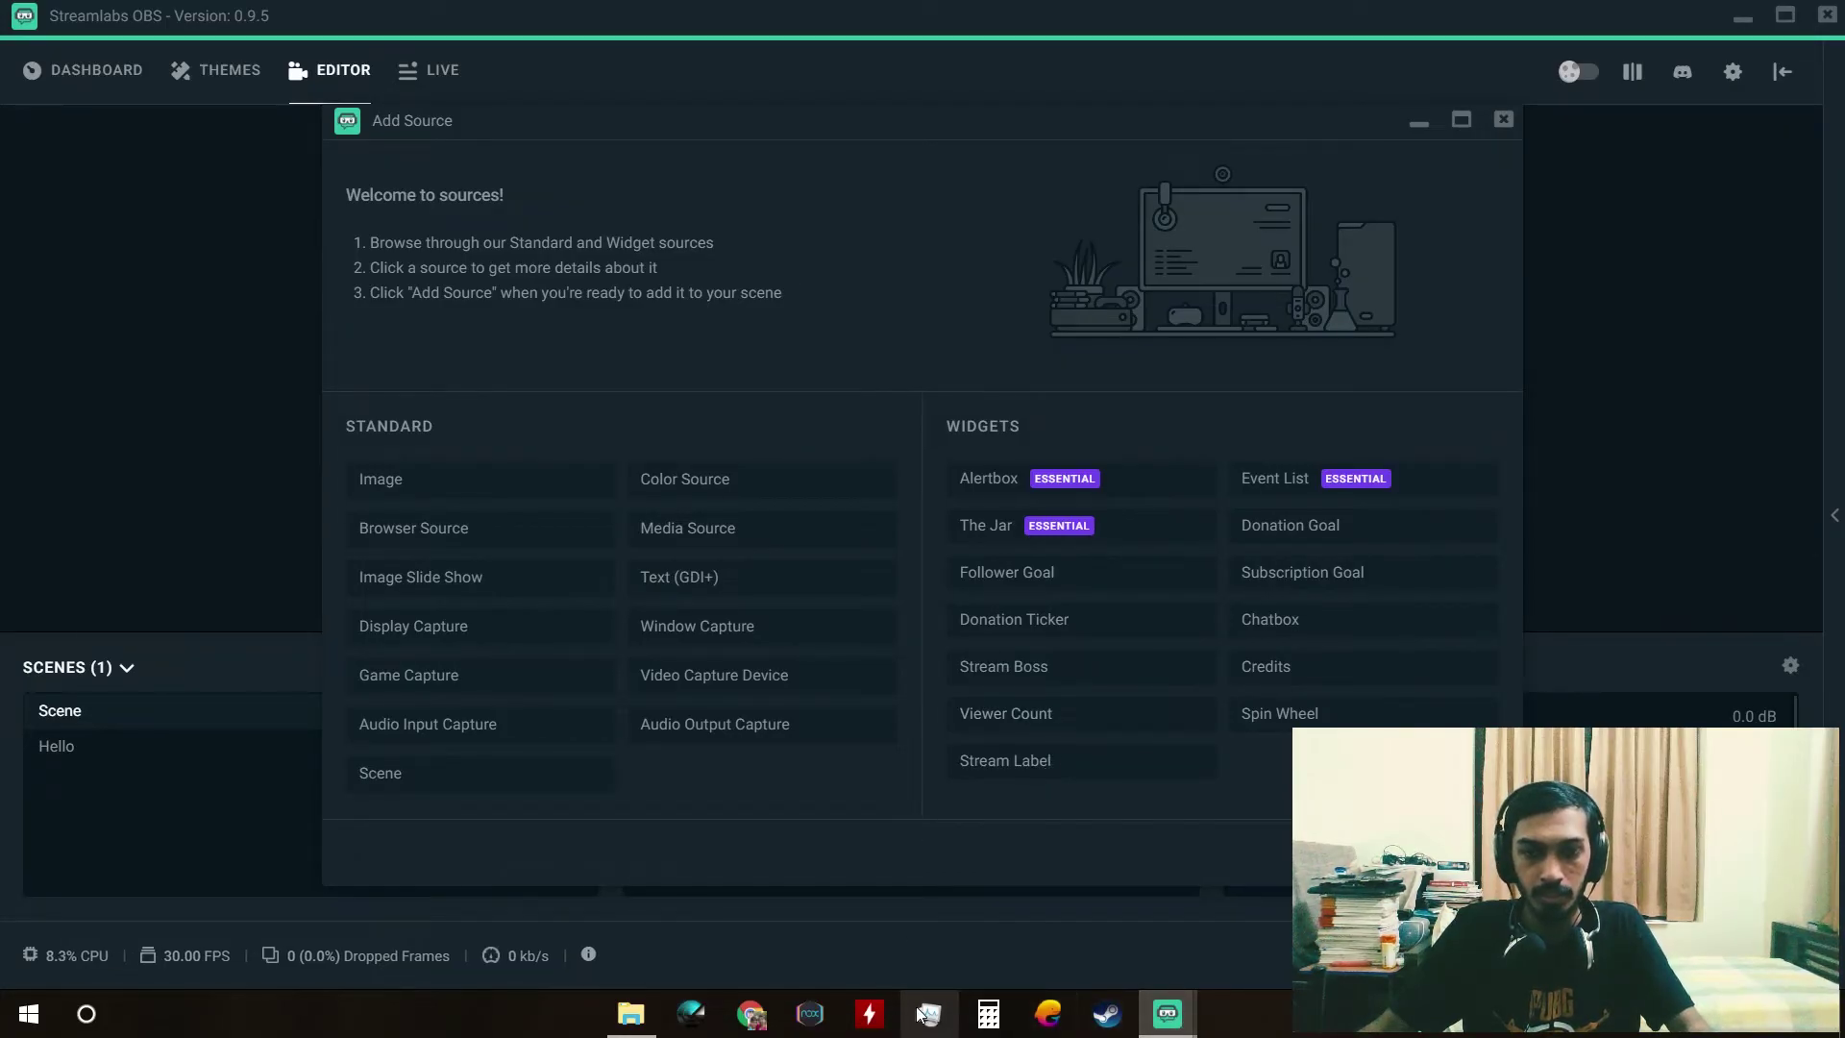
click(988, 1013)
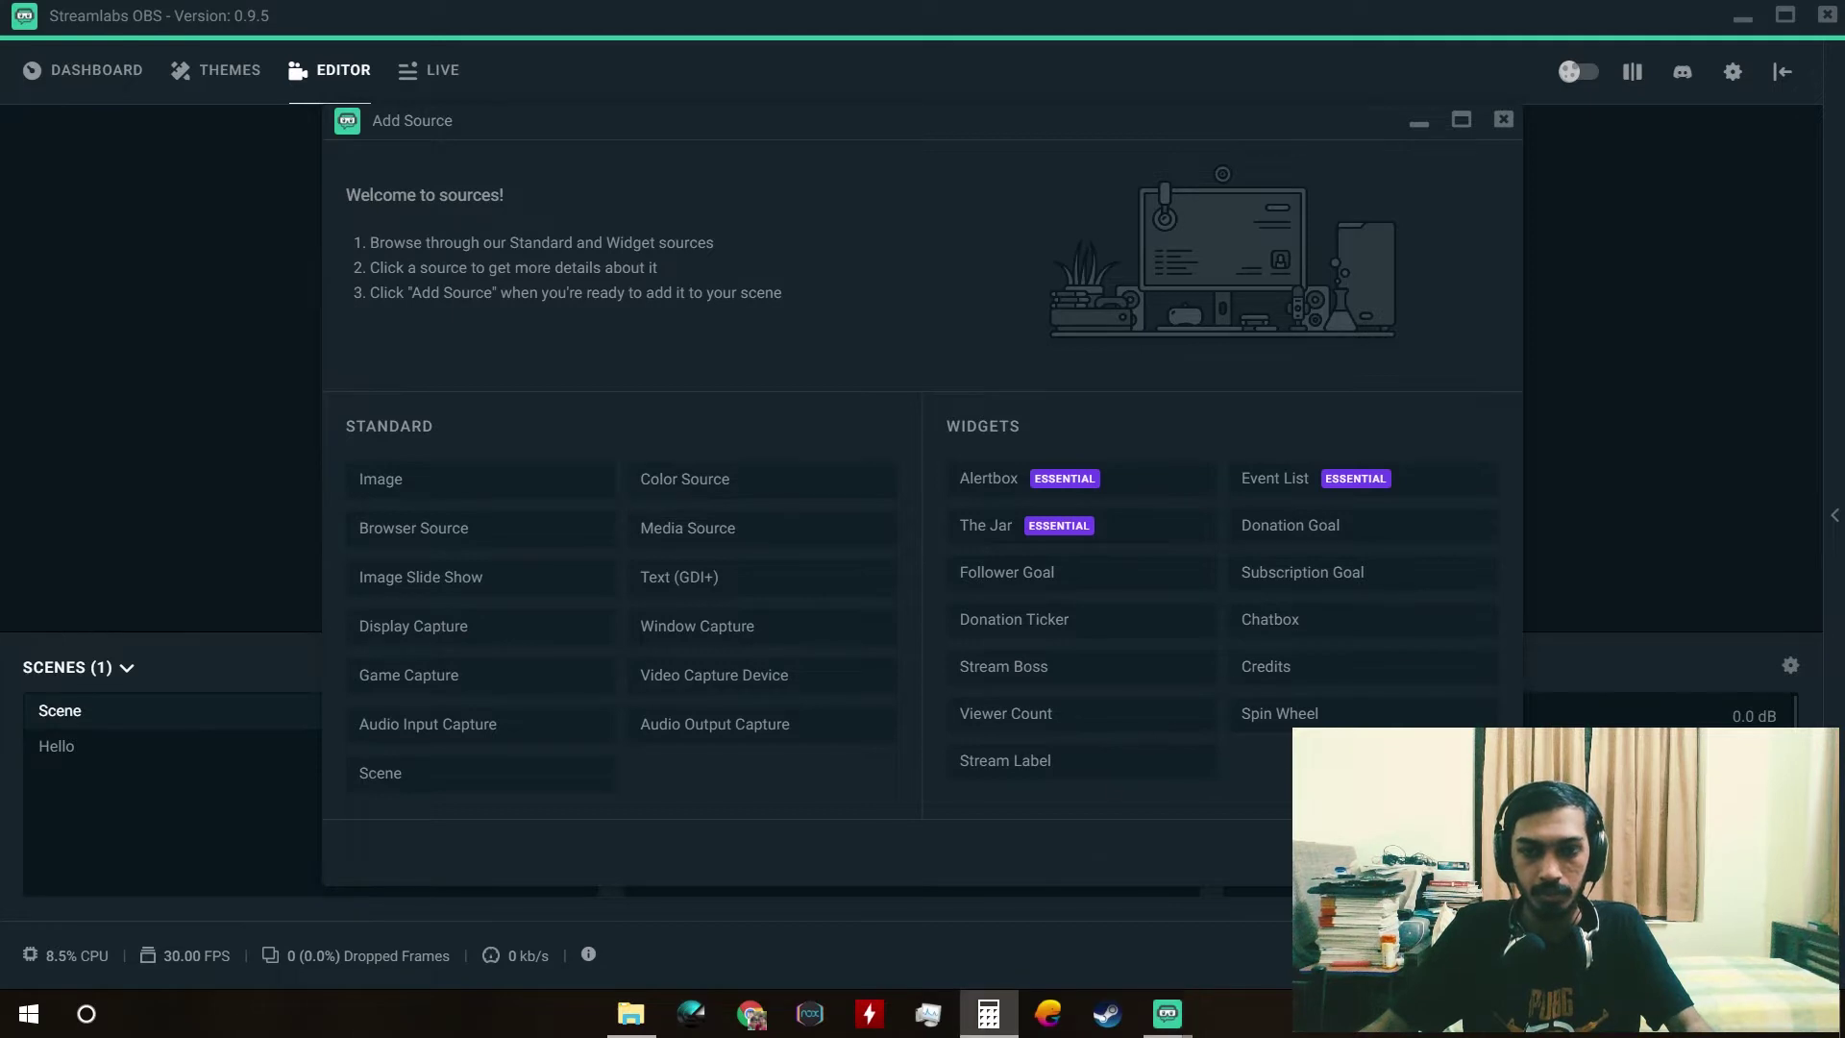
click(788, 137)
drag(908, 123, 995, 104)
click(227, 21)
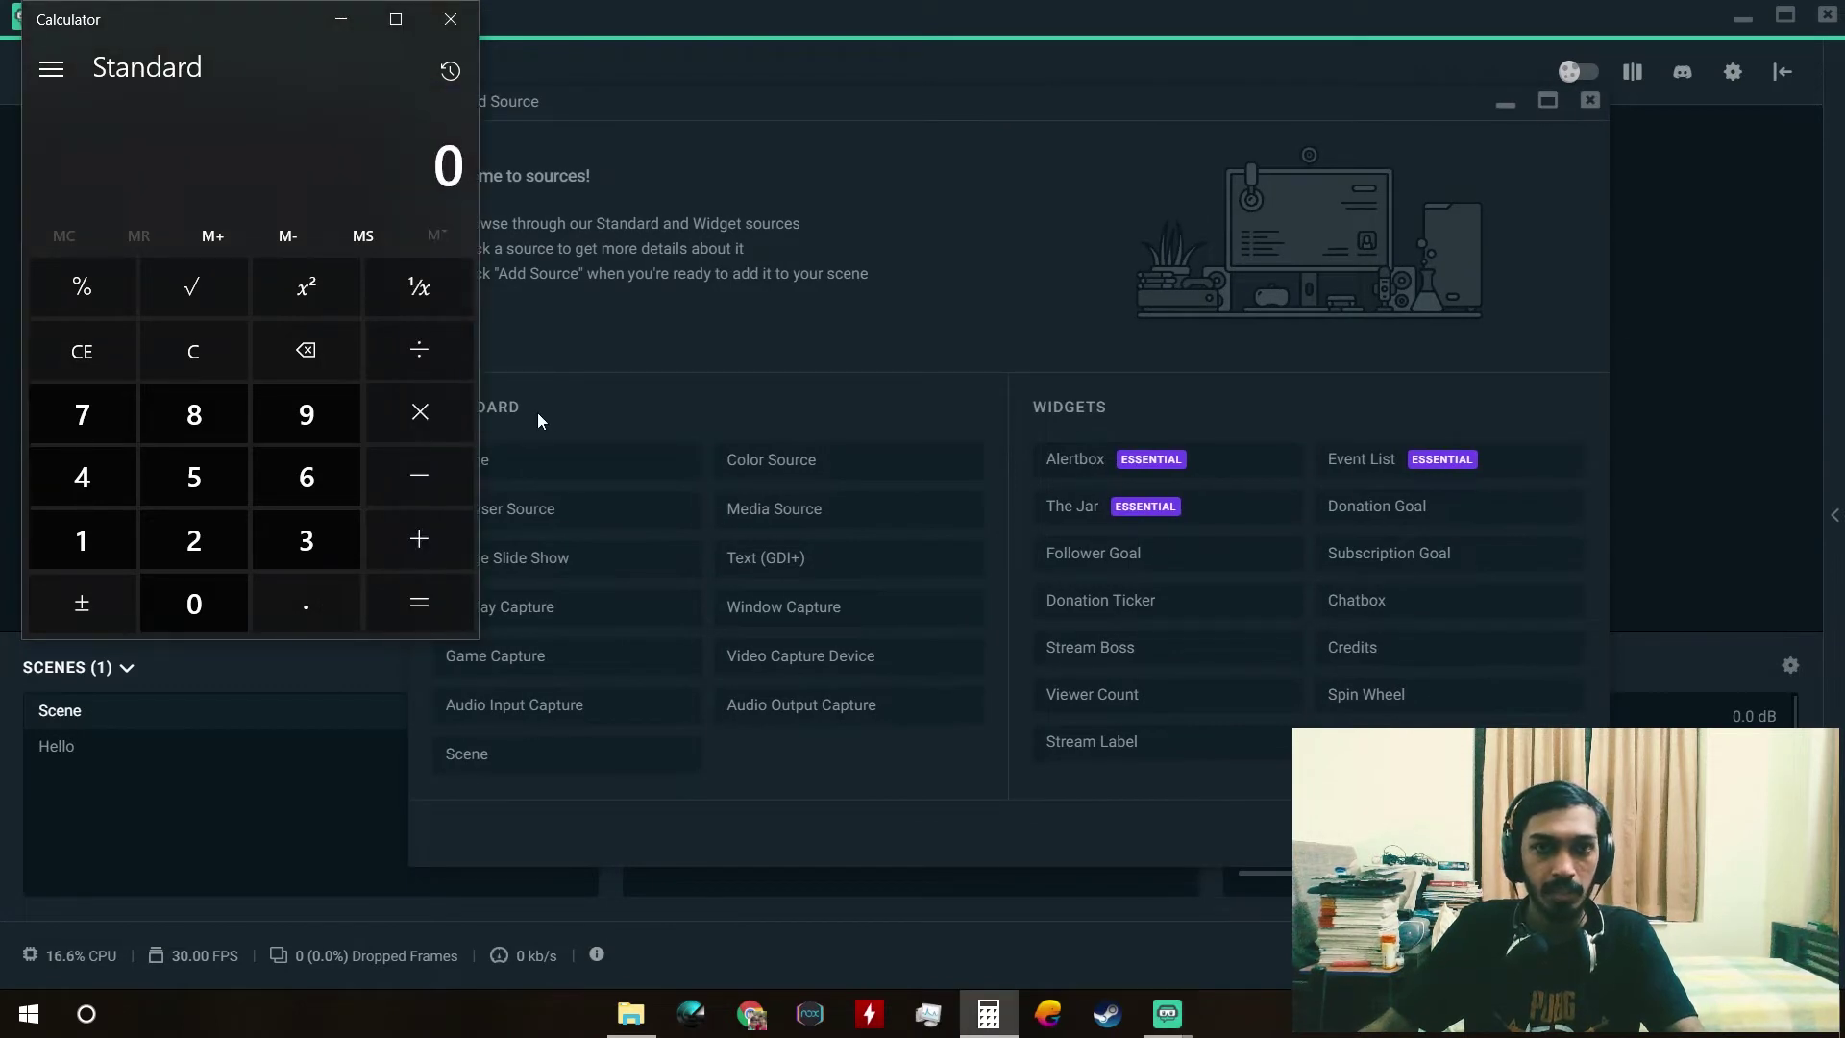
Step: Add a Window Capture source set to the [Calculator.exe]: Calculator window
click(867, 615)
double_click(867, 615)
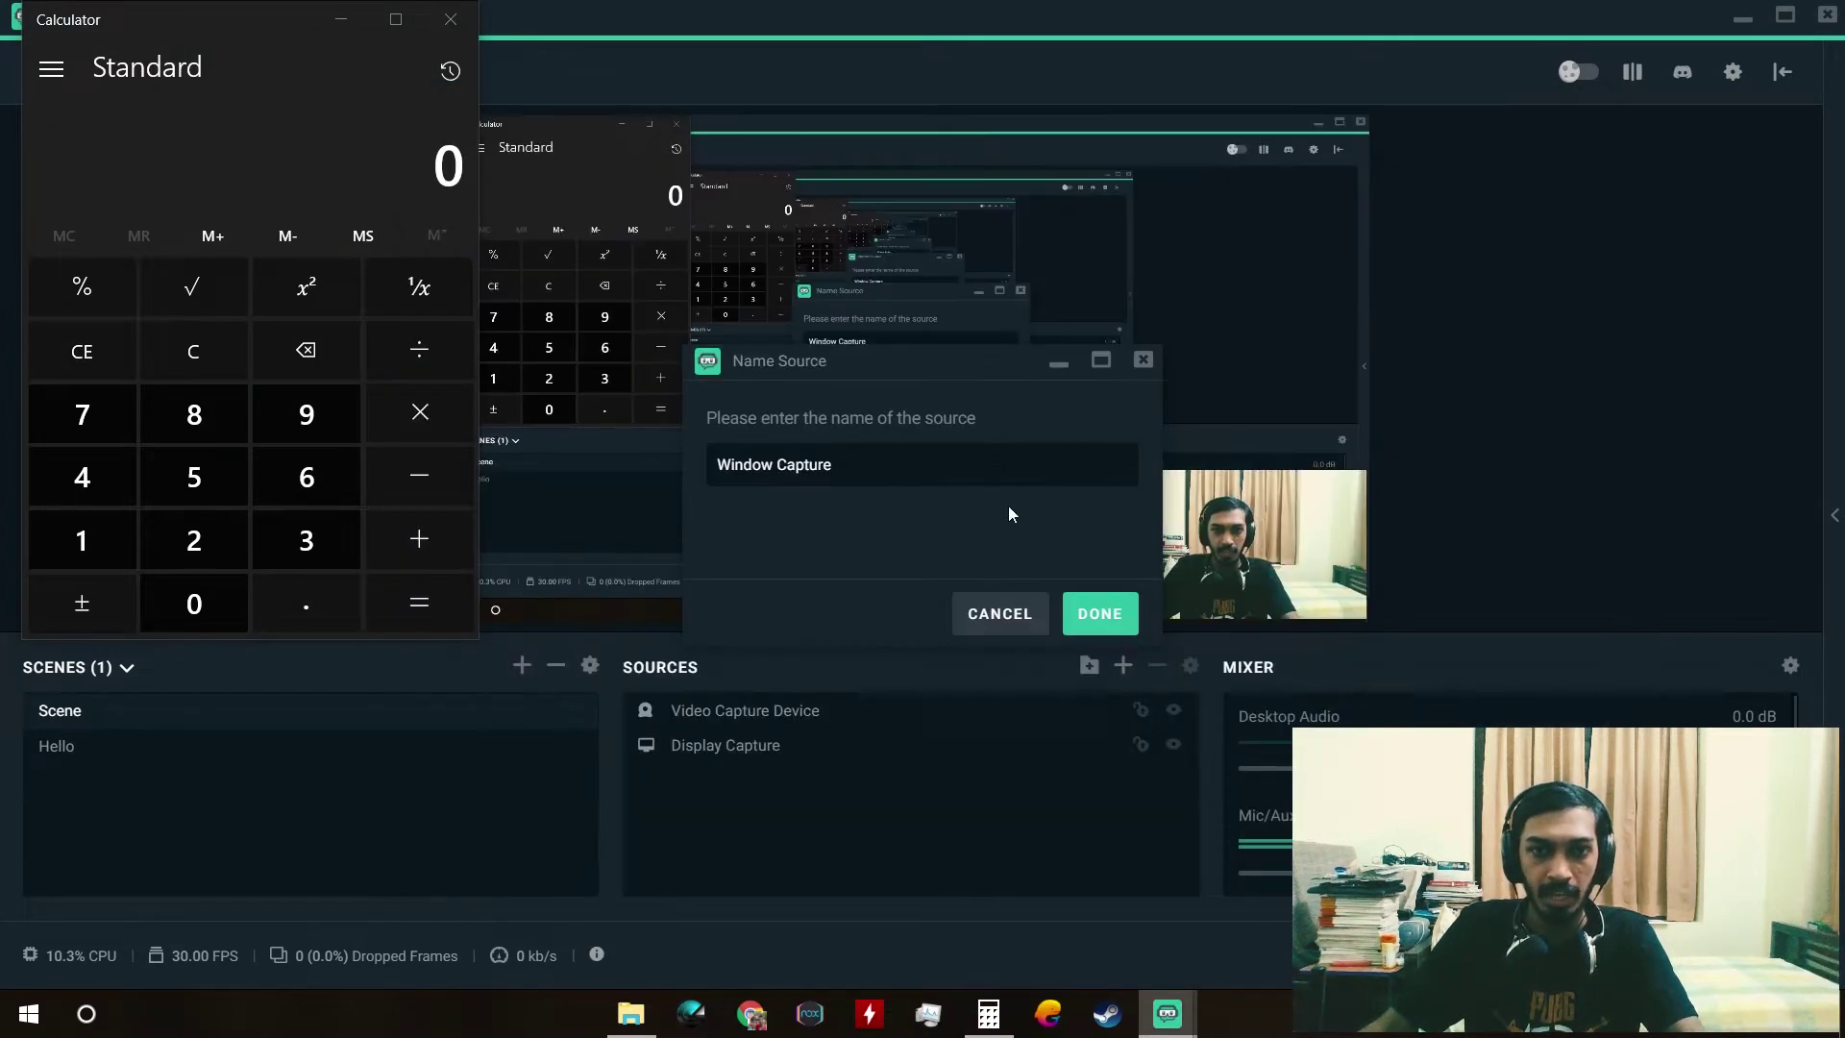
click(1099, 613)
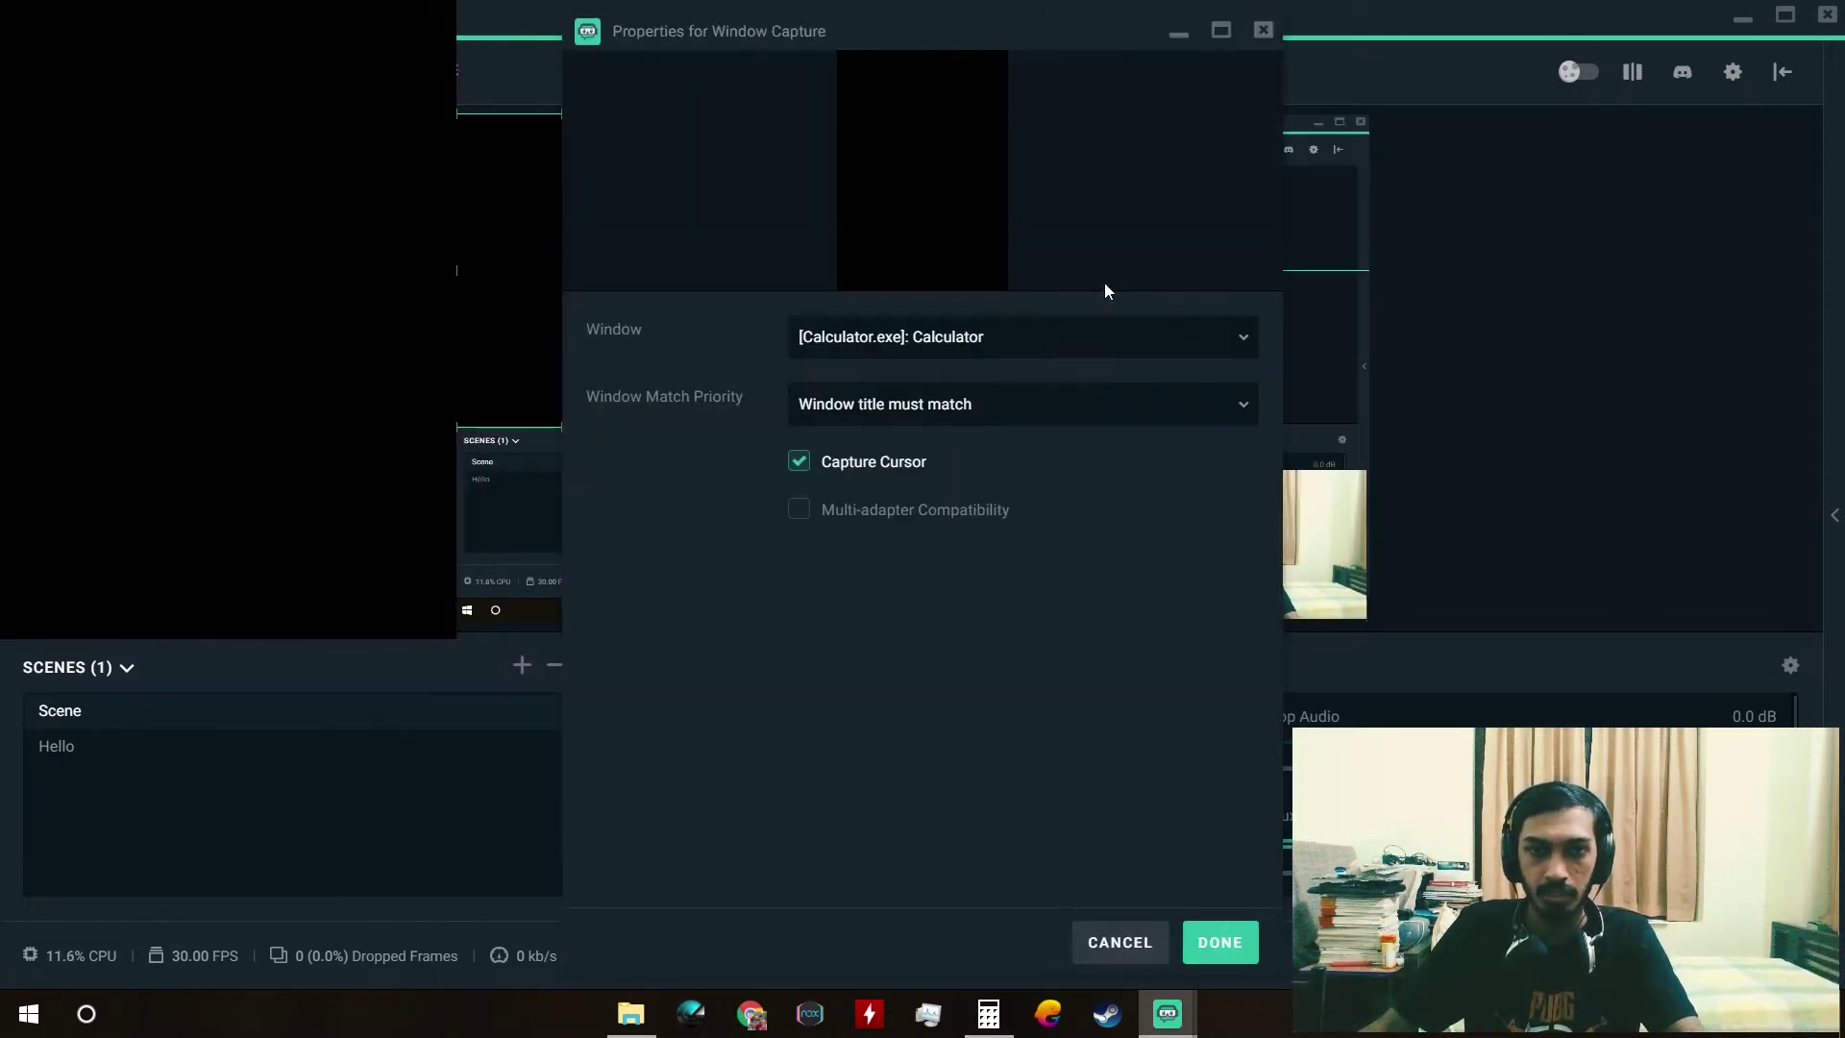
click(1141, 353)
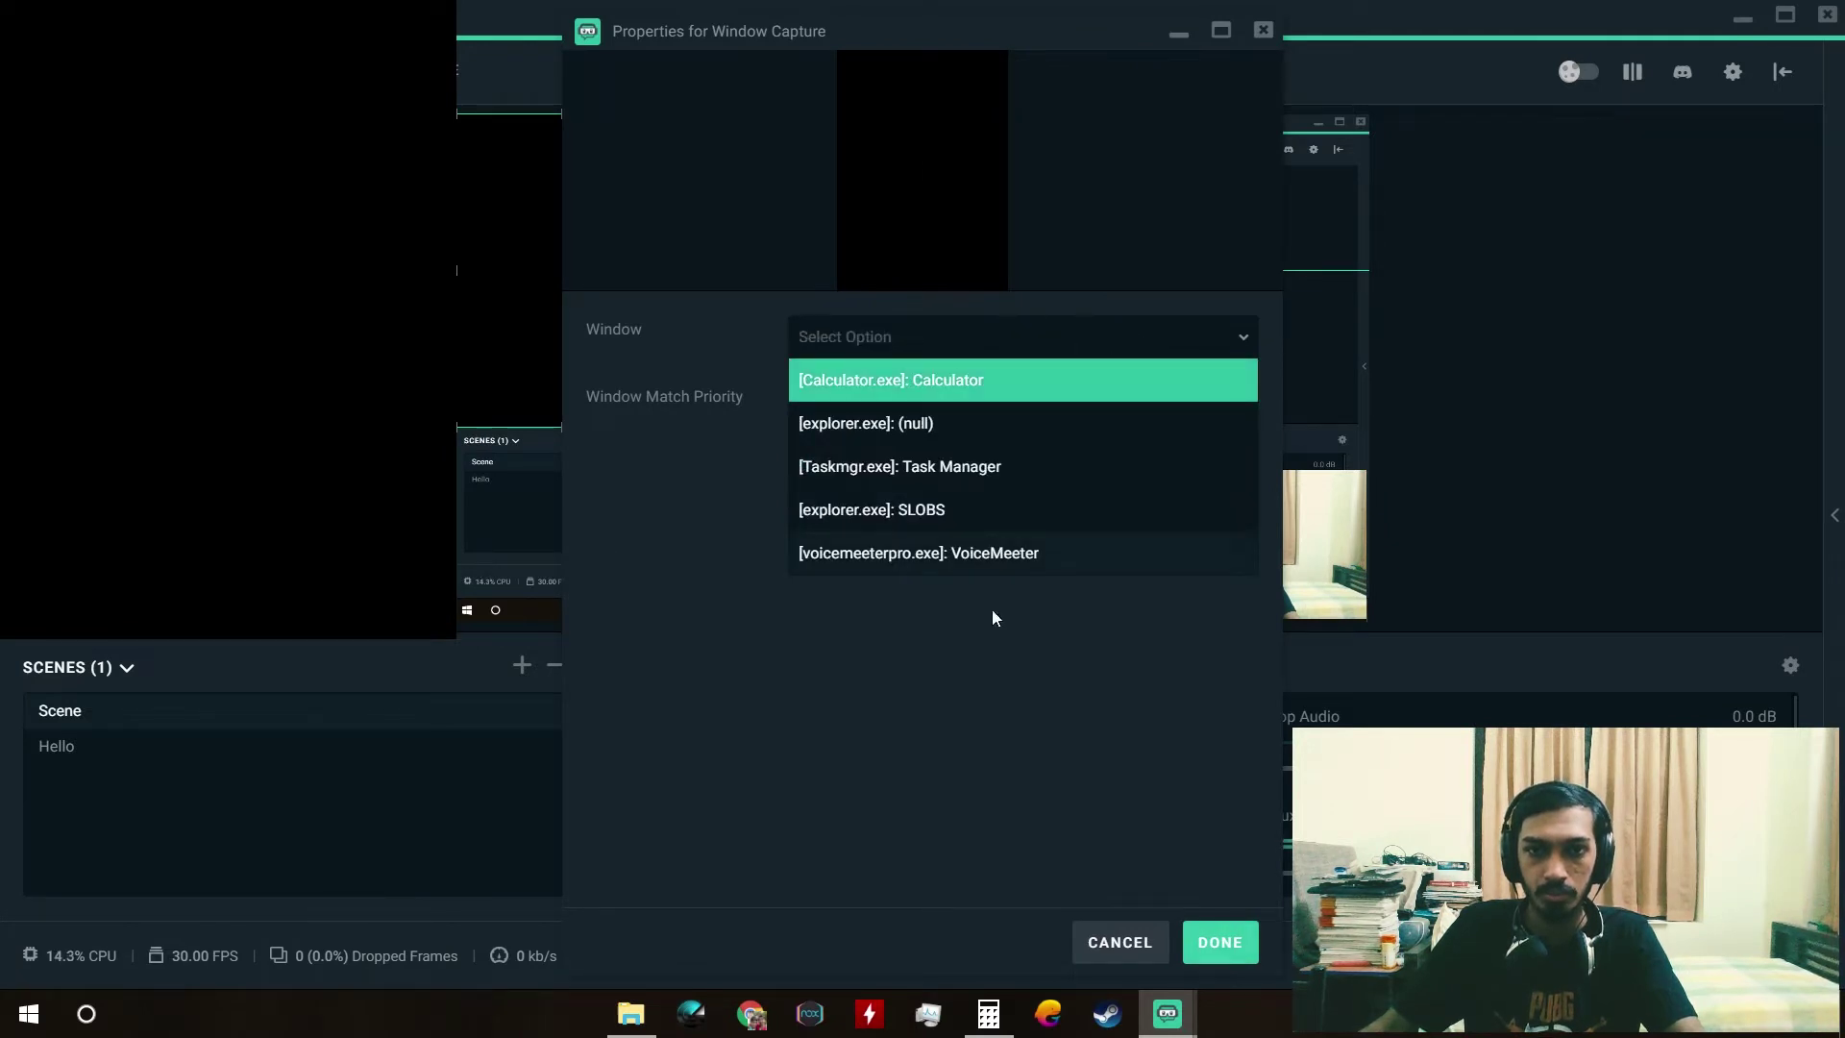
key(Return)
click(858, 523)
click(927, 419)
click(940, 387)
click(1208, 946)
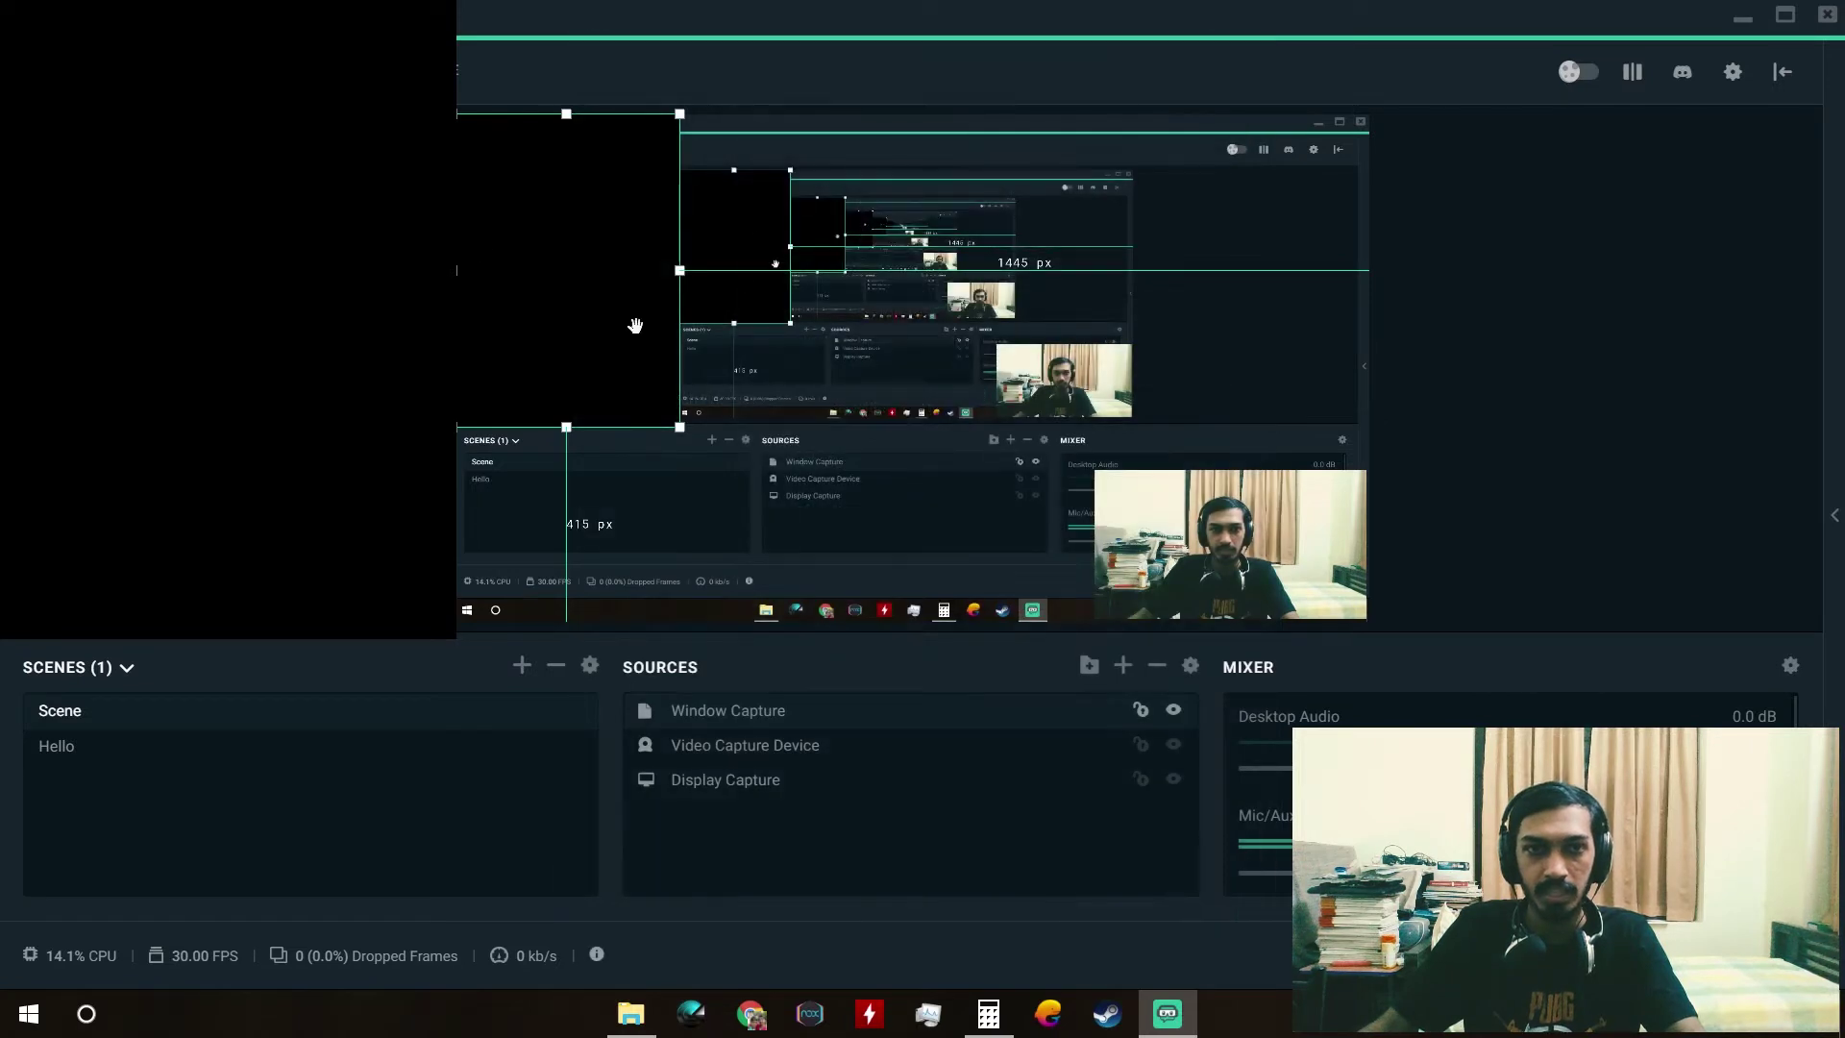
Step: Move the window capture to about the middle of the canvas, and remove it from the scene
drag(849, 545, 880, 516)
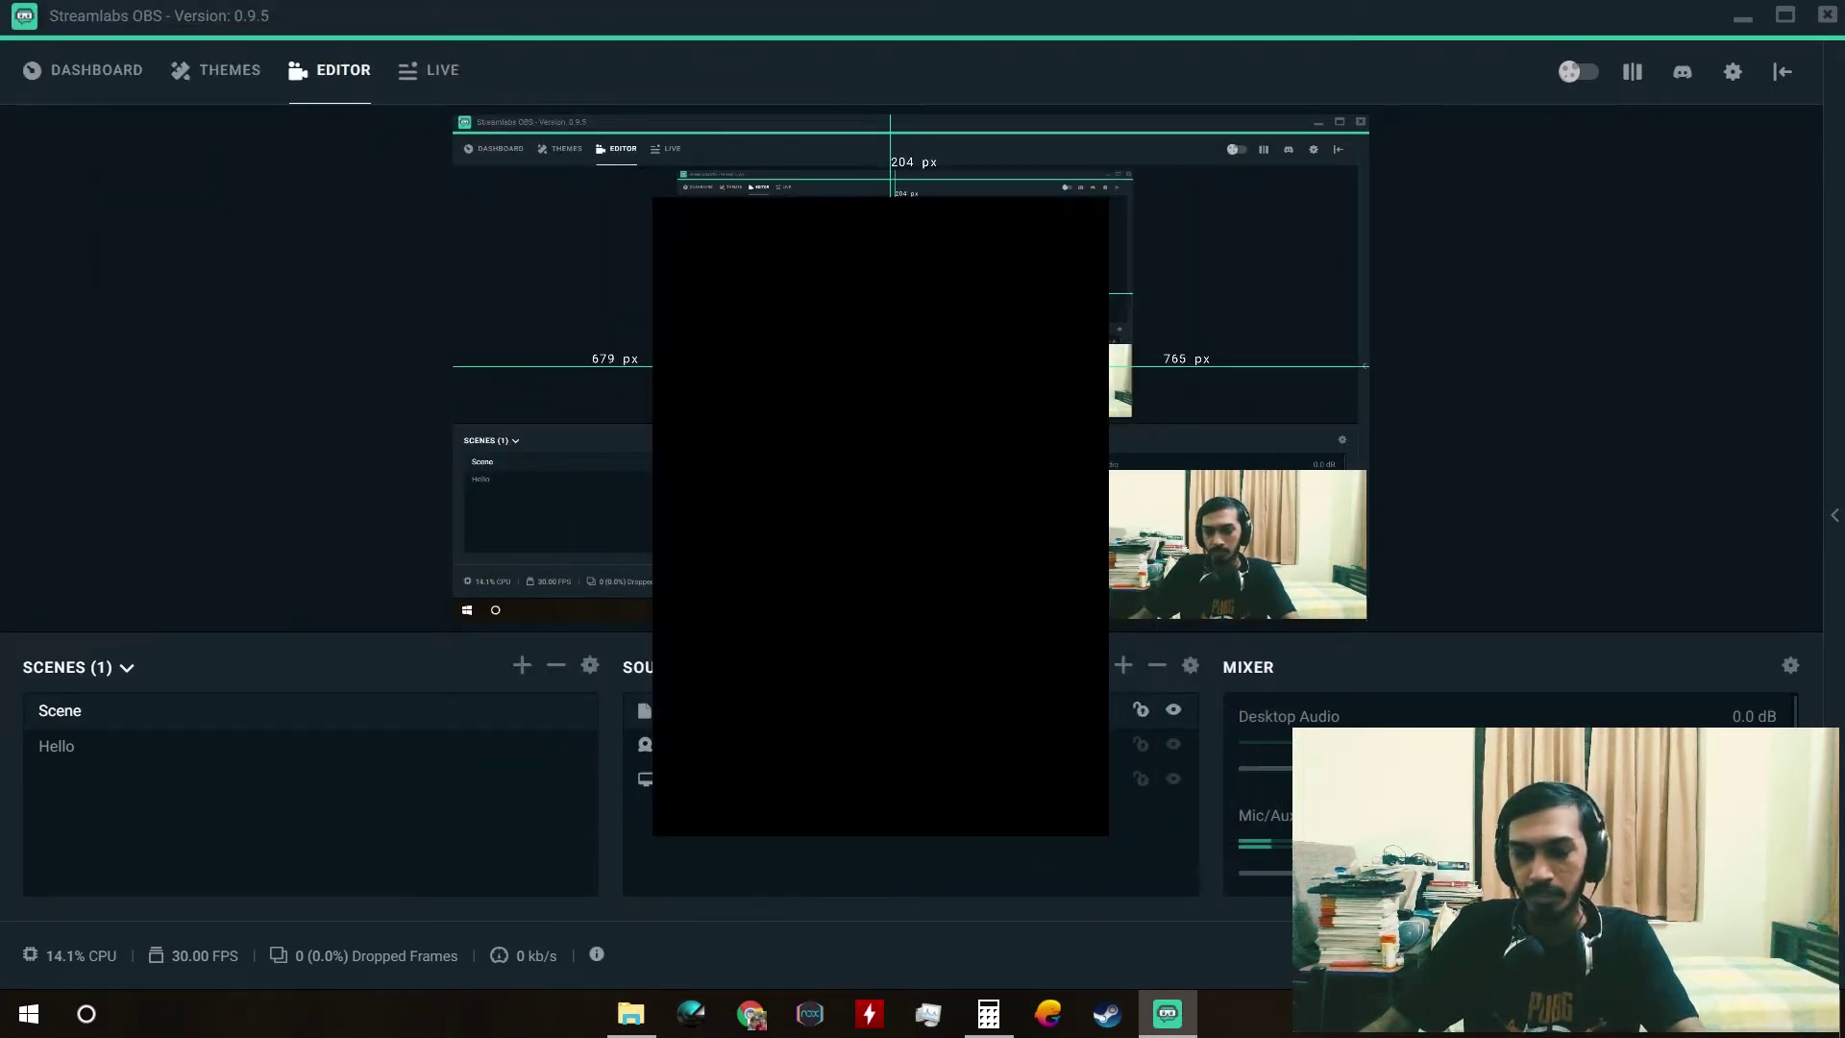
click(1157, 672)
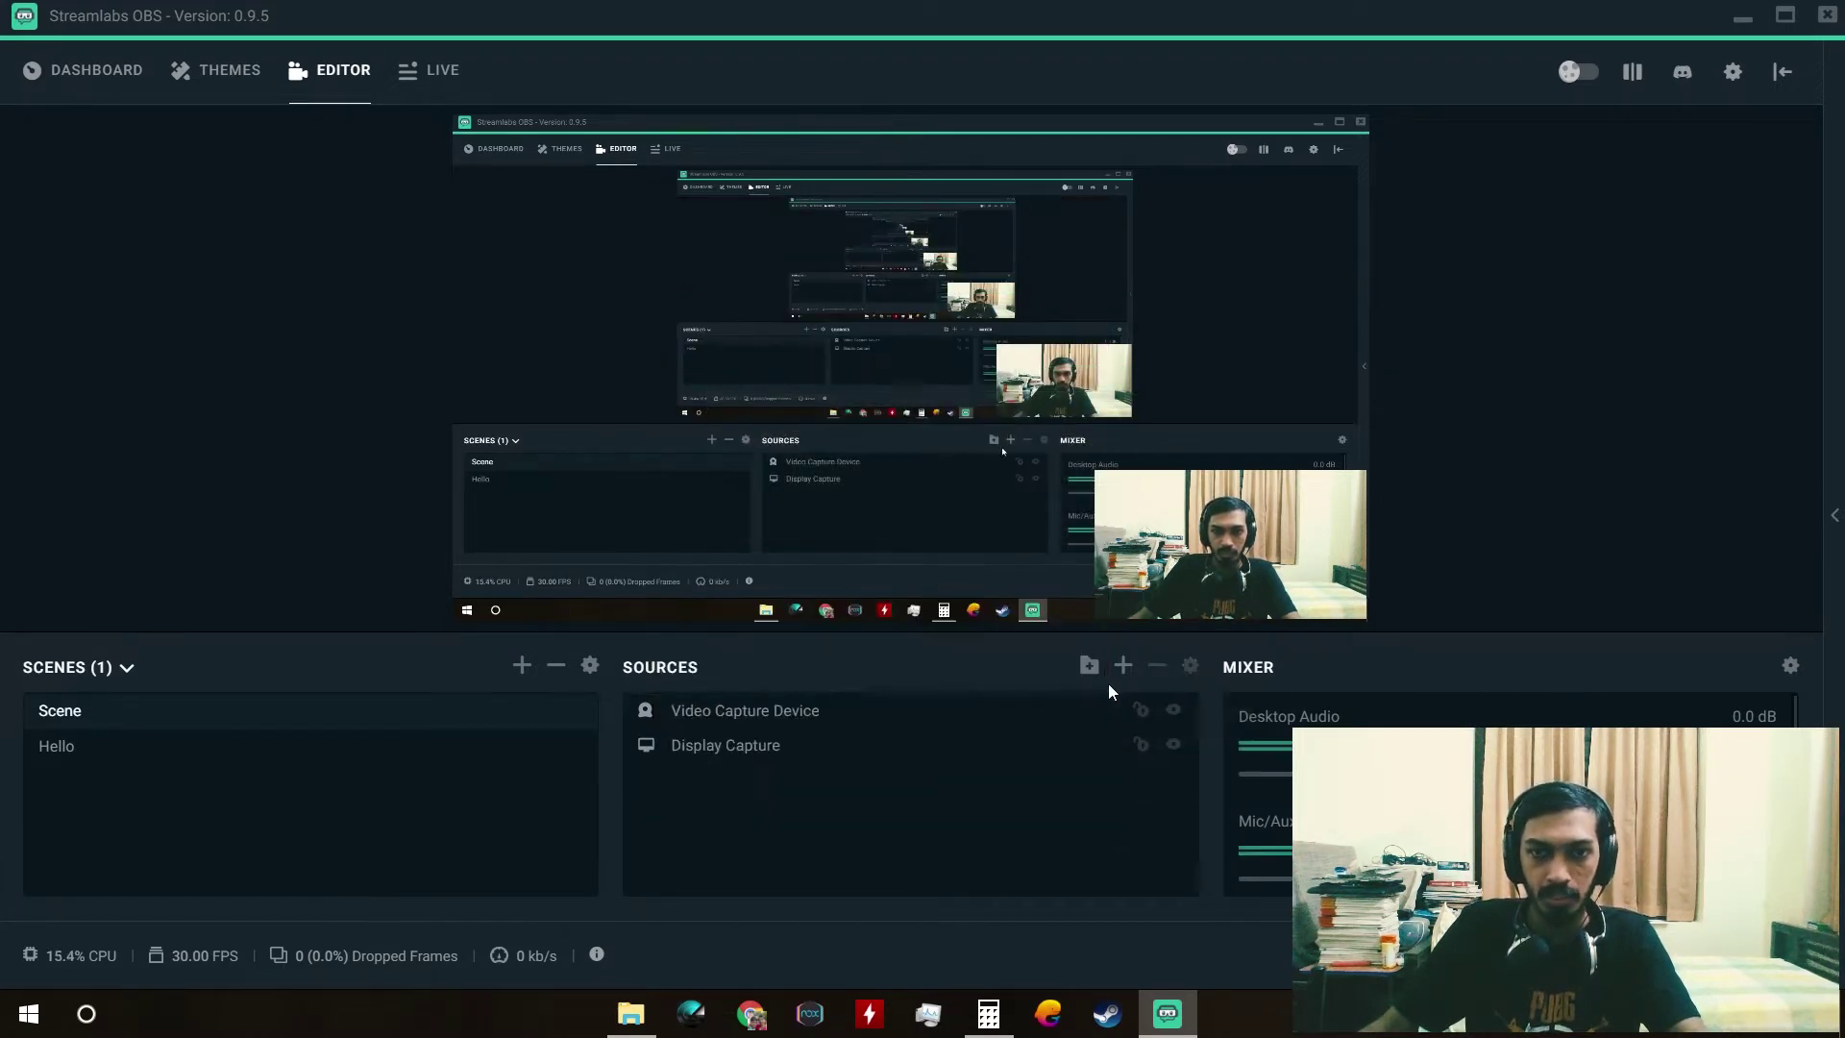
Step: Add a second Video Capture Device to the scene as a new source showing the other camera
click(1122, 665)
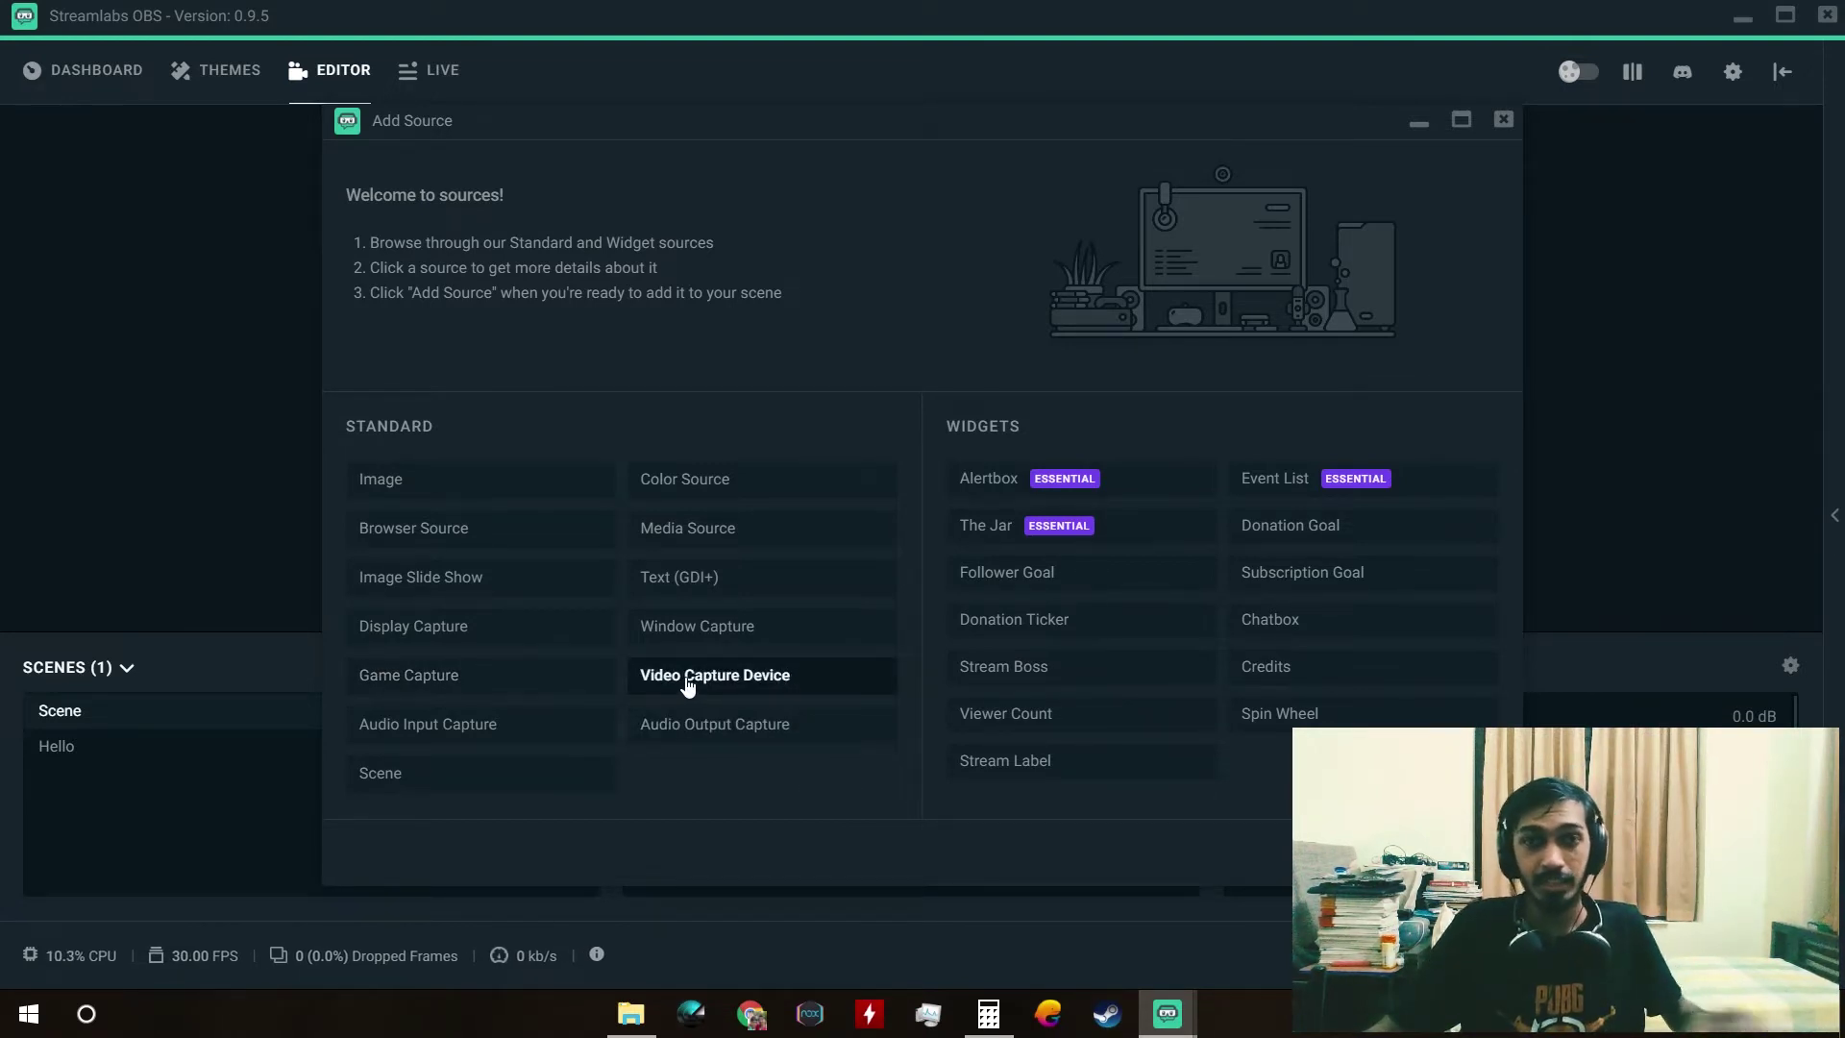
drag(949, 137, 543, 169)
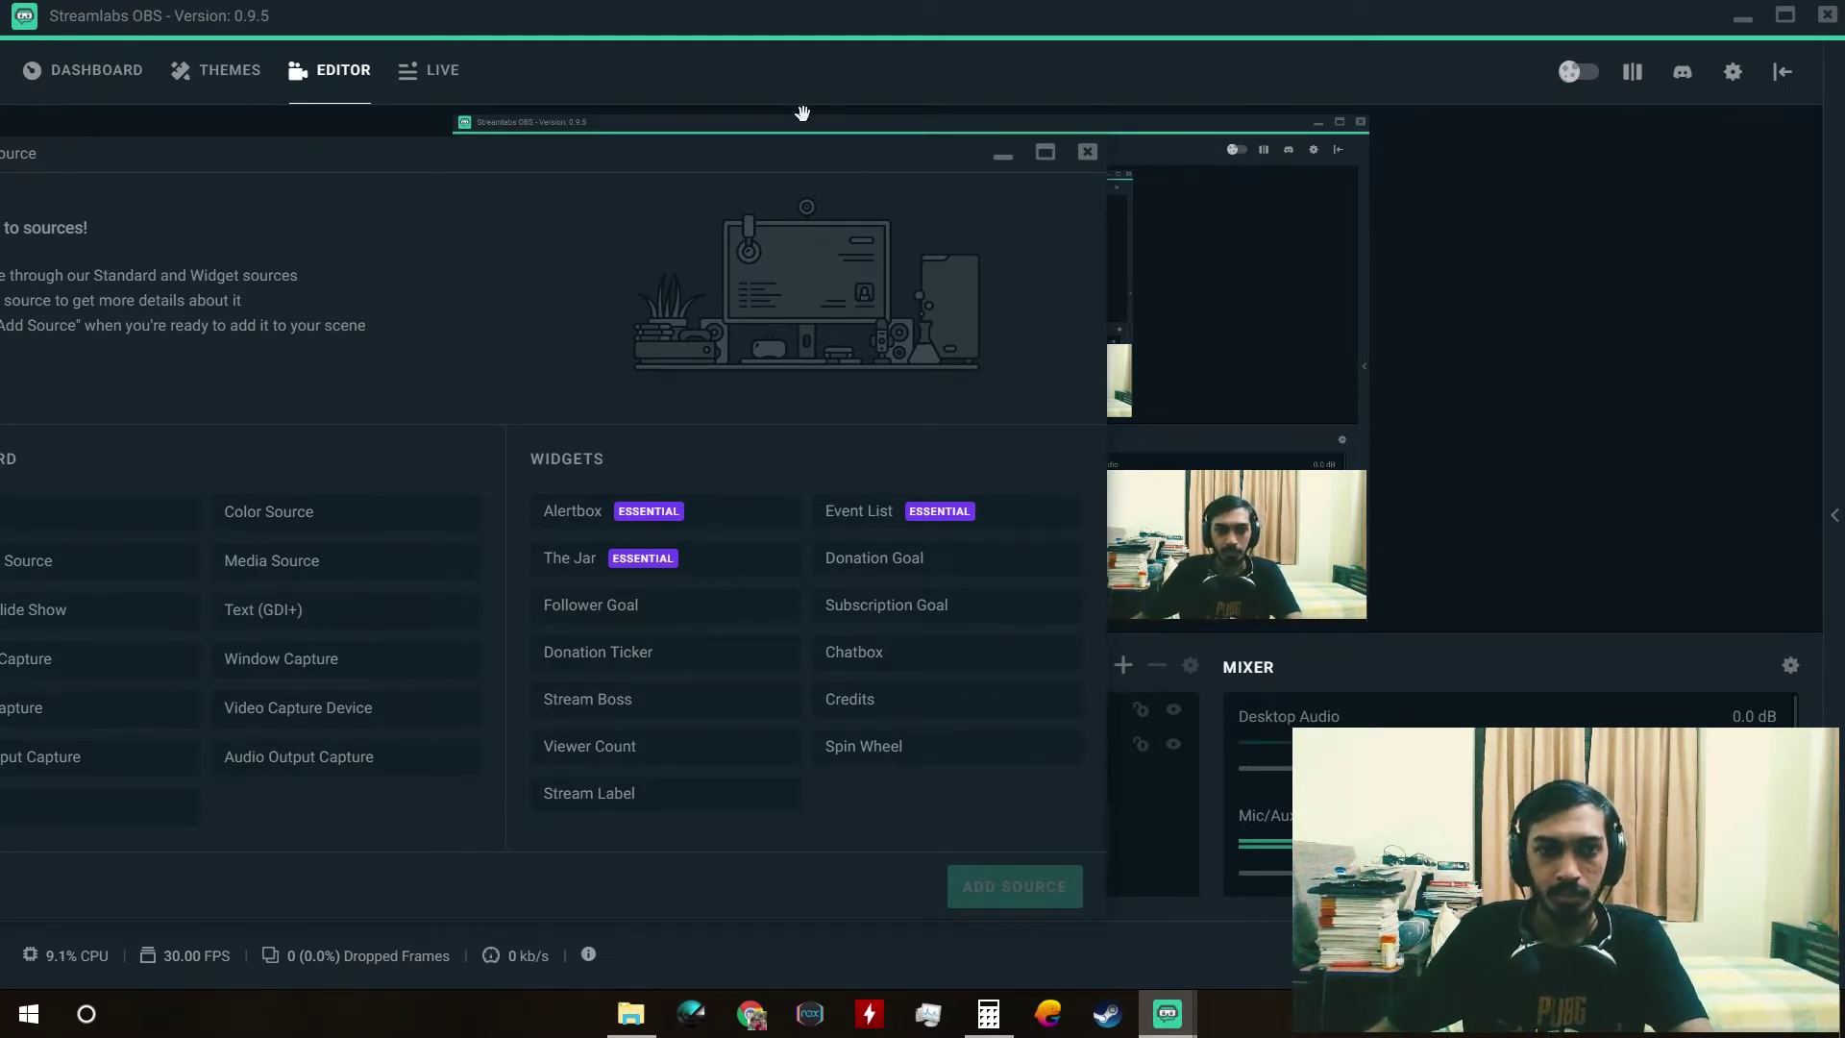
drag(603, 138, 576, 111)
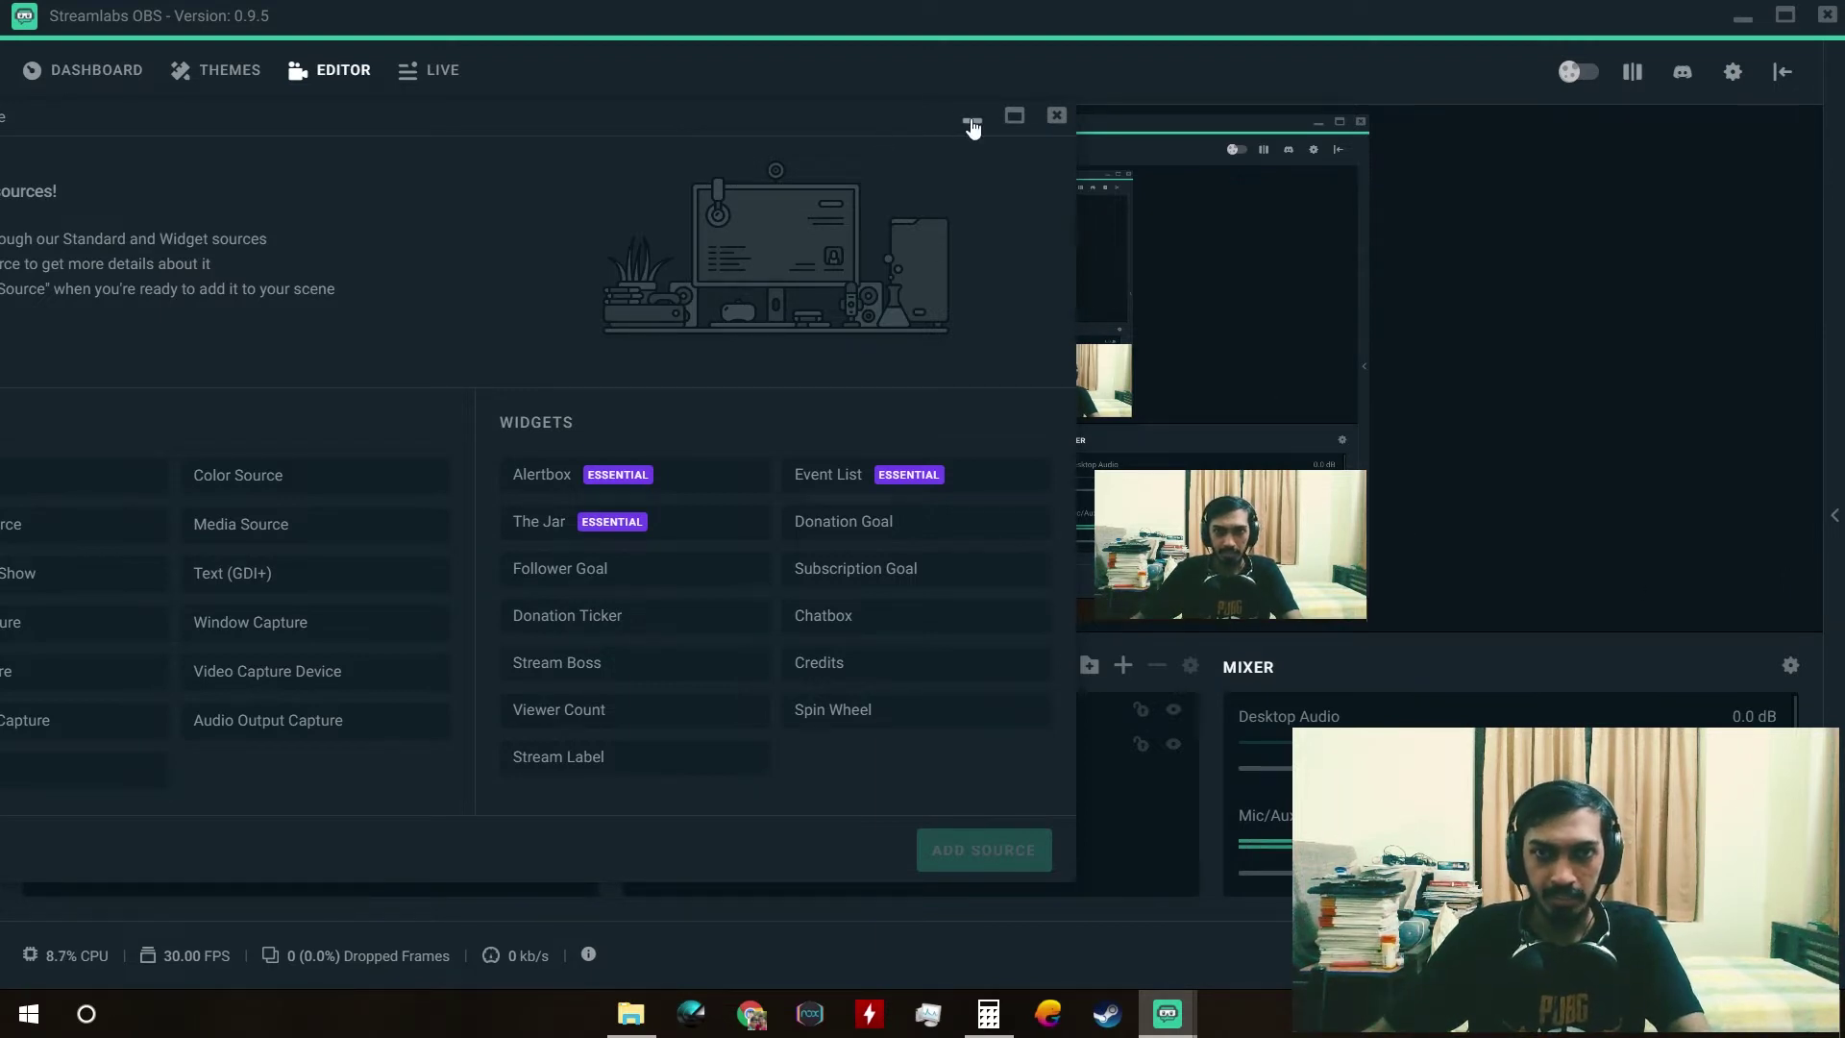
click(970, 121)
mouse_move(1183, 1023)
click(1272, 936)
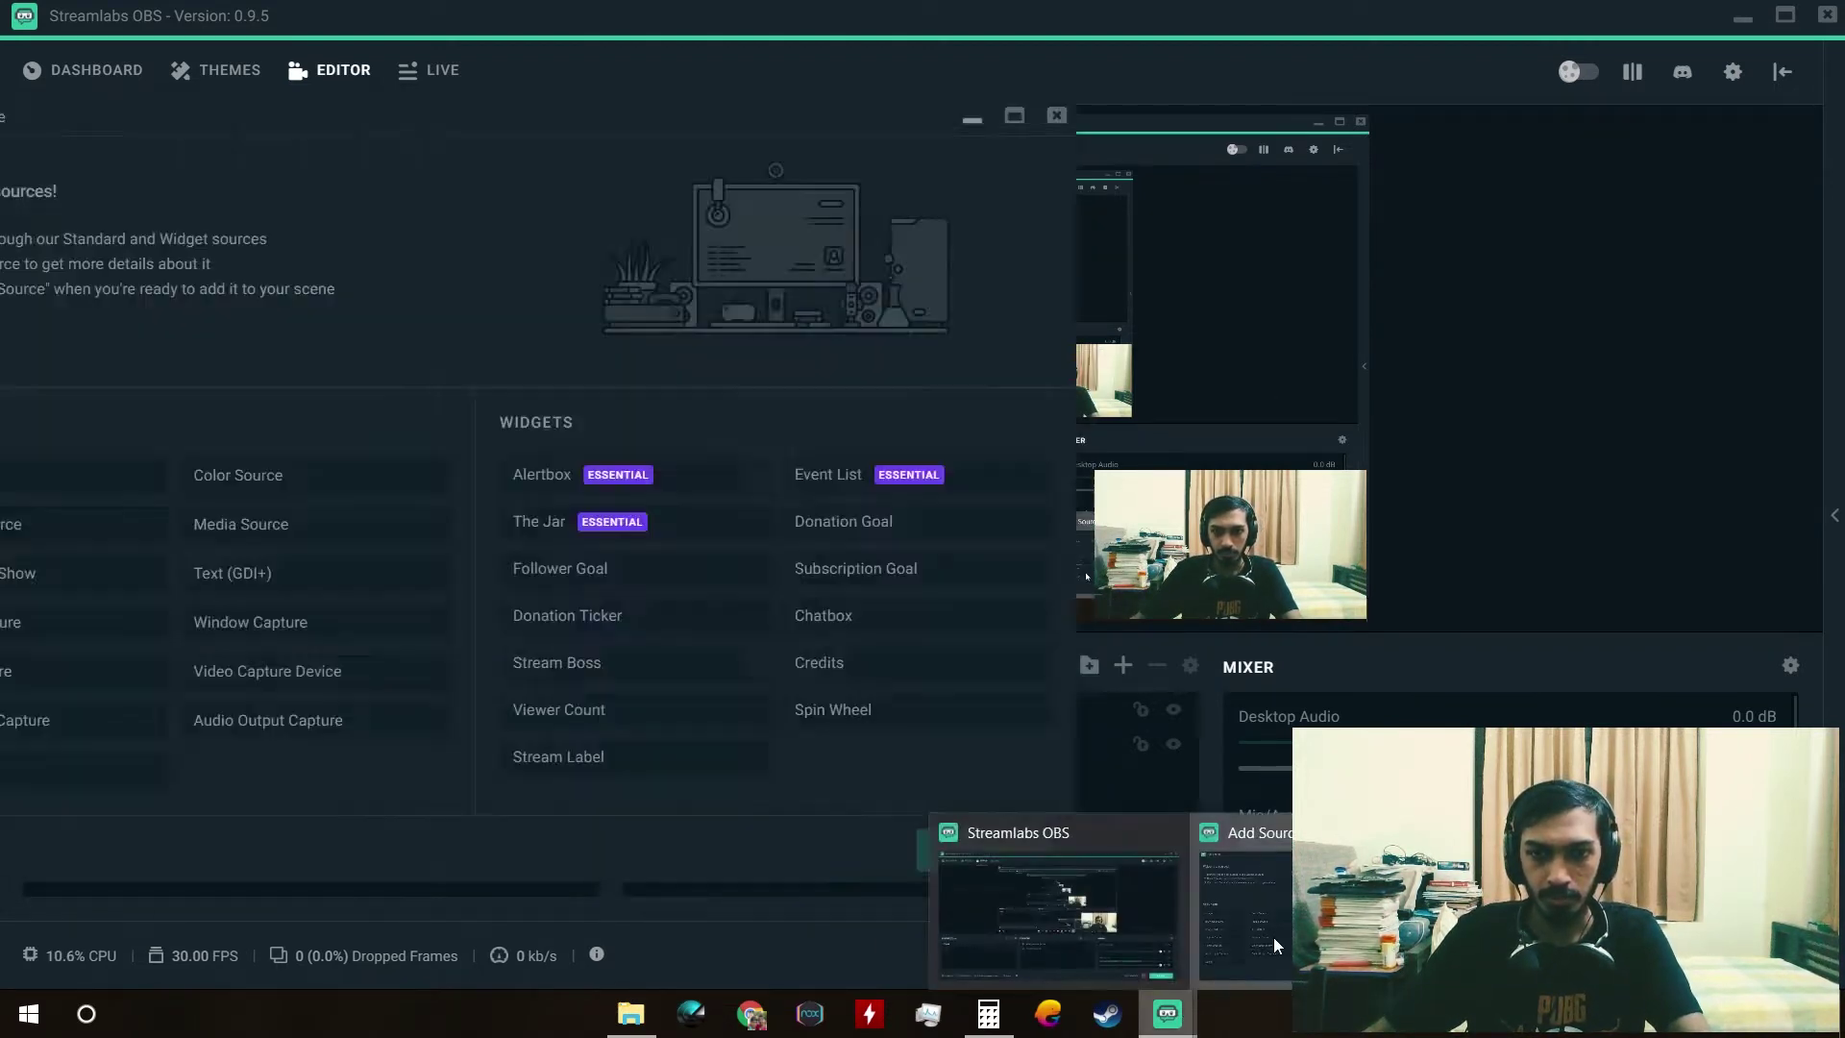
click(307, 675)
double_click(308, 675)
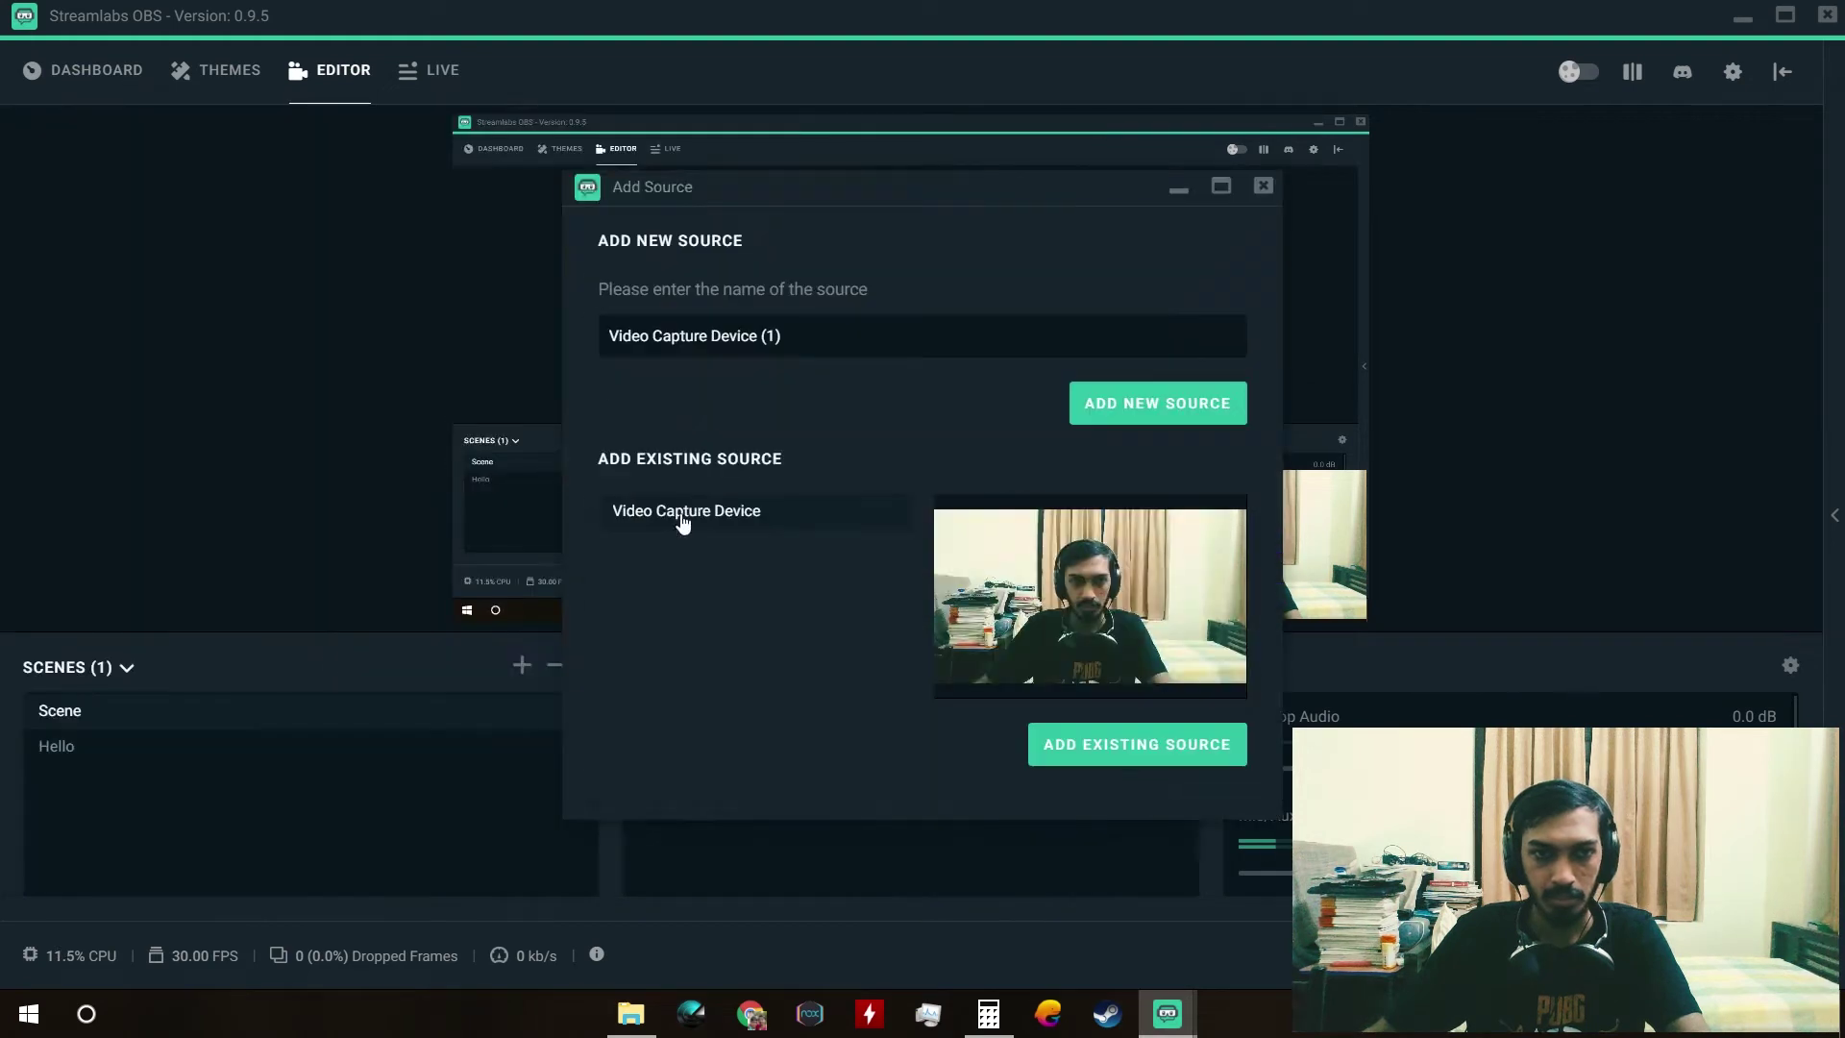
click(1144, 408)
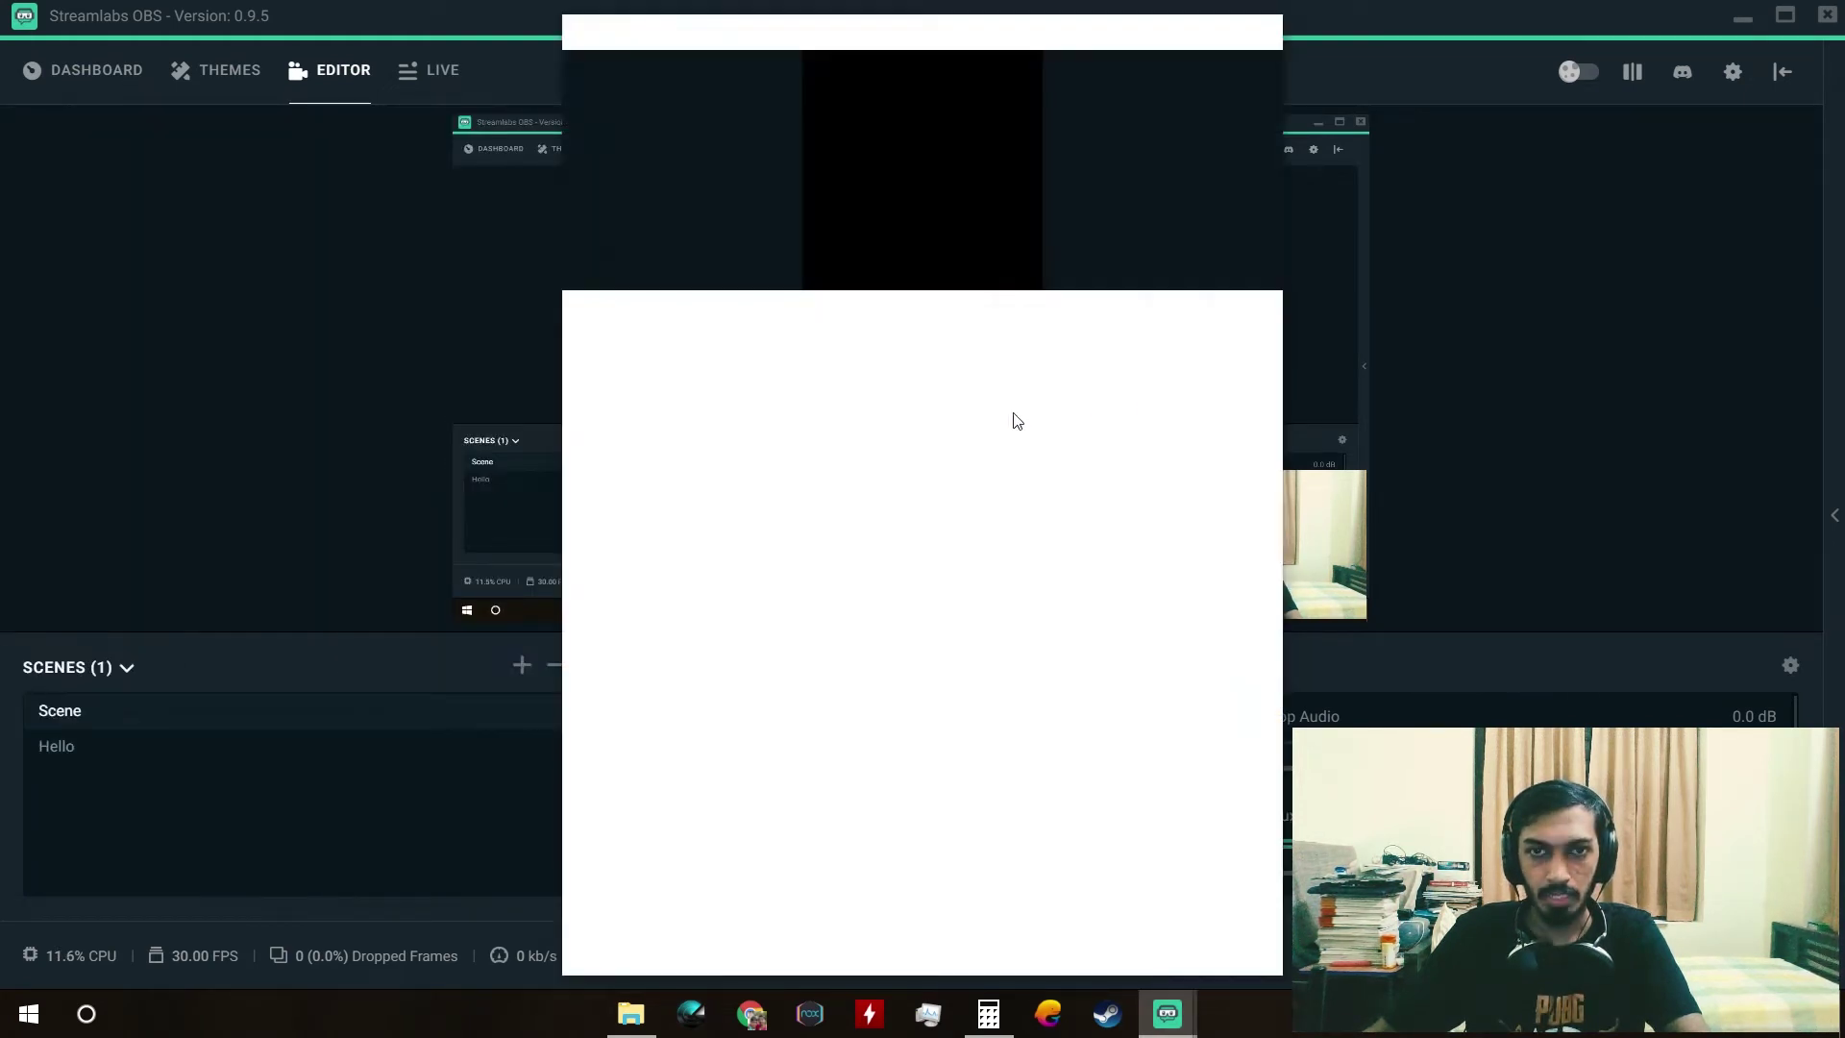
click(917, 336)
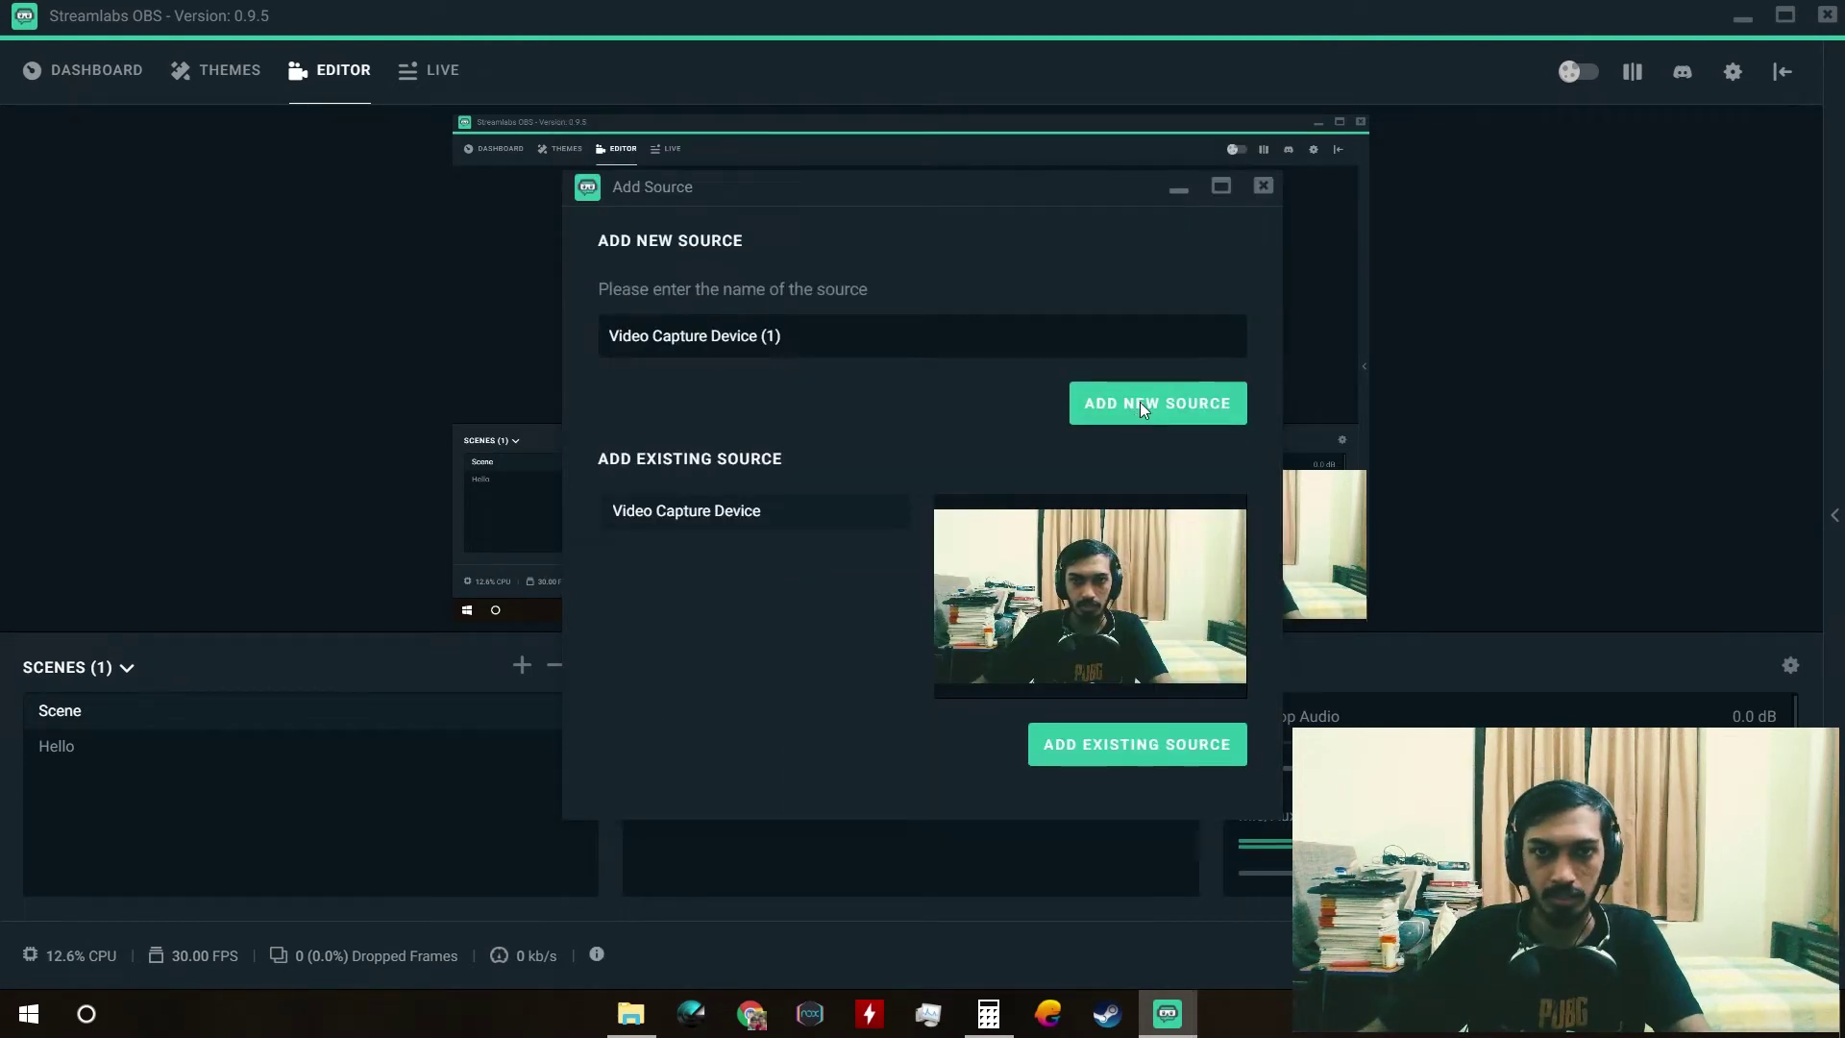
click(1141, 404)
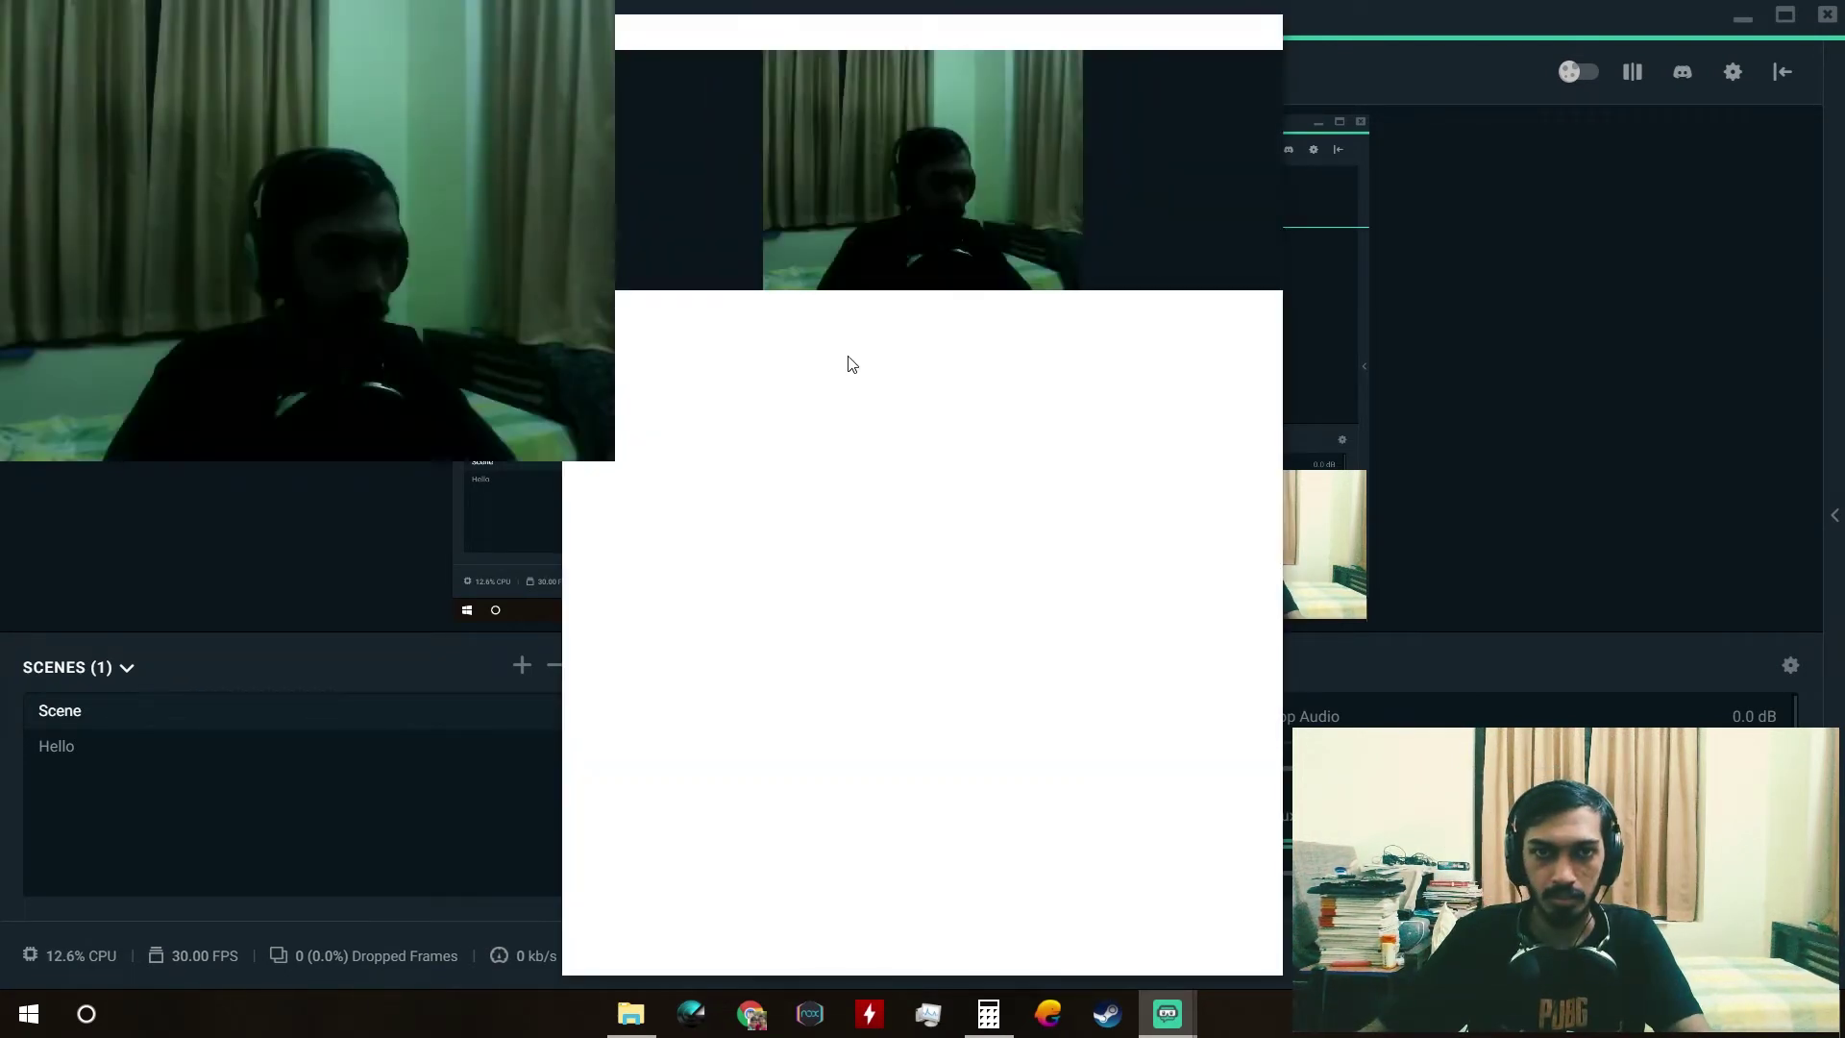
click(1207, 945)
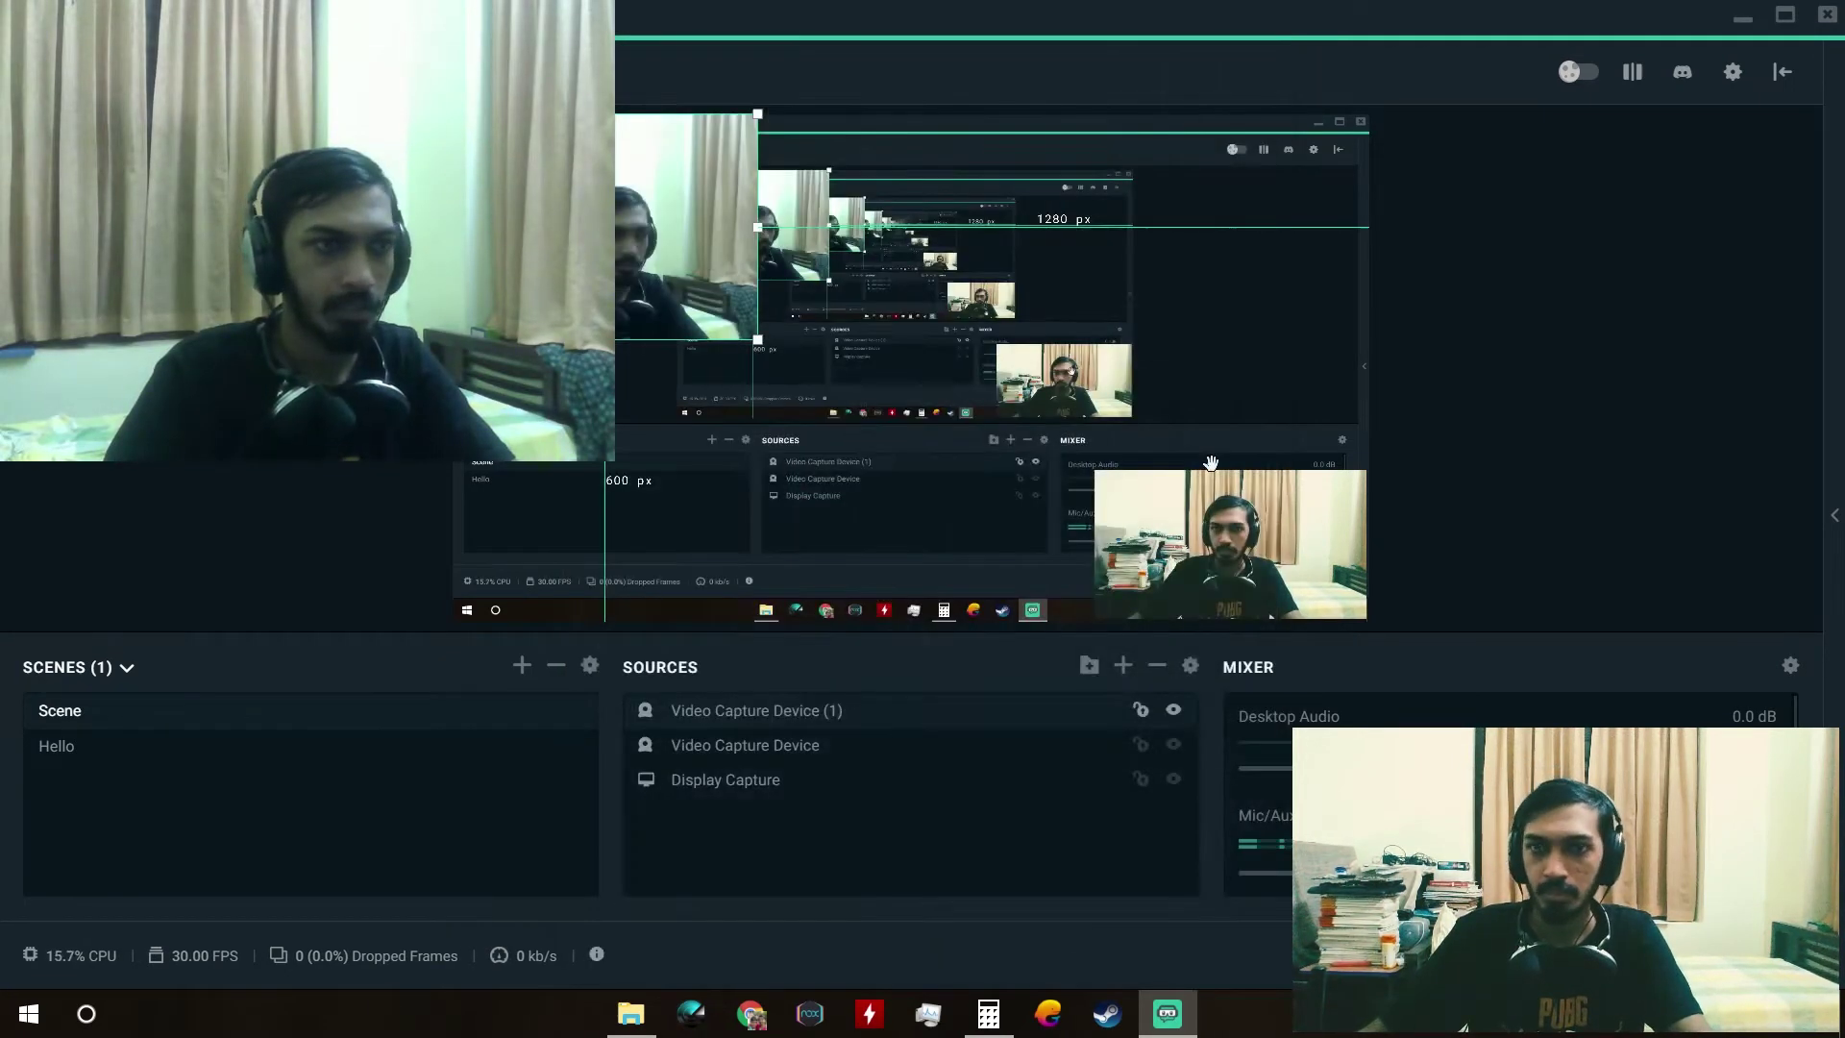
Step: Shrink the second camera's picture slightly and place it in the lower-left corner of the canvas
drag(642, 244, 641, 535)
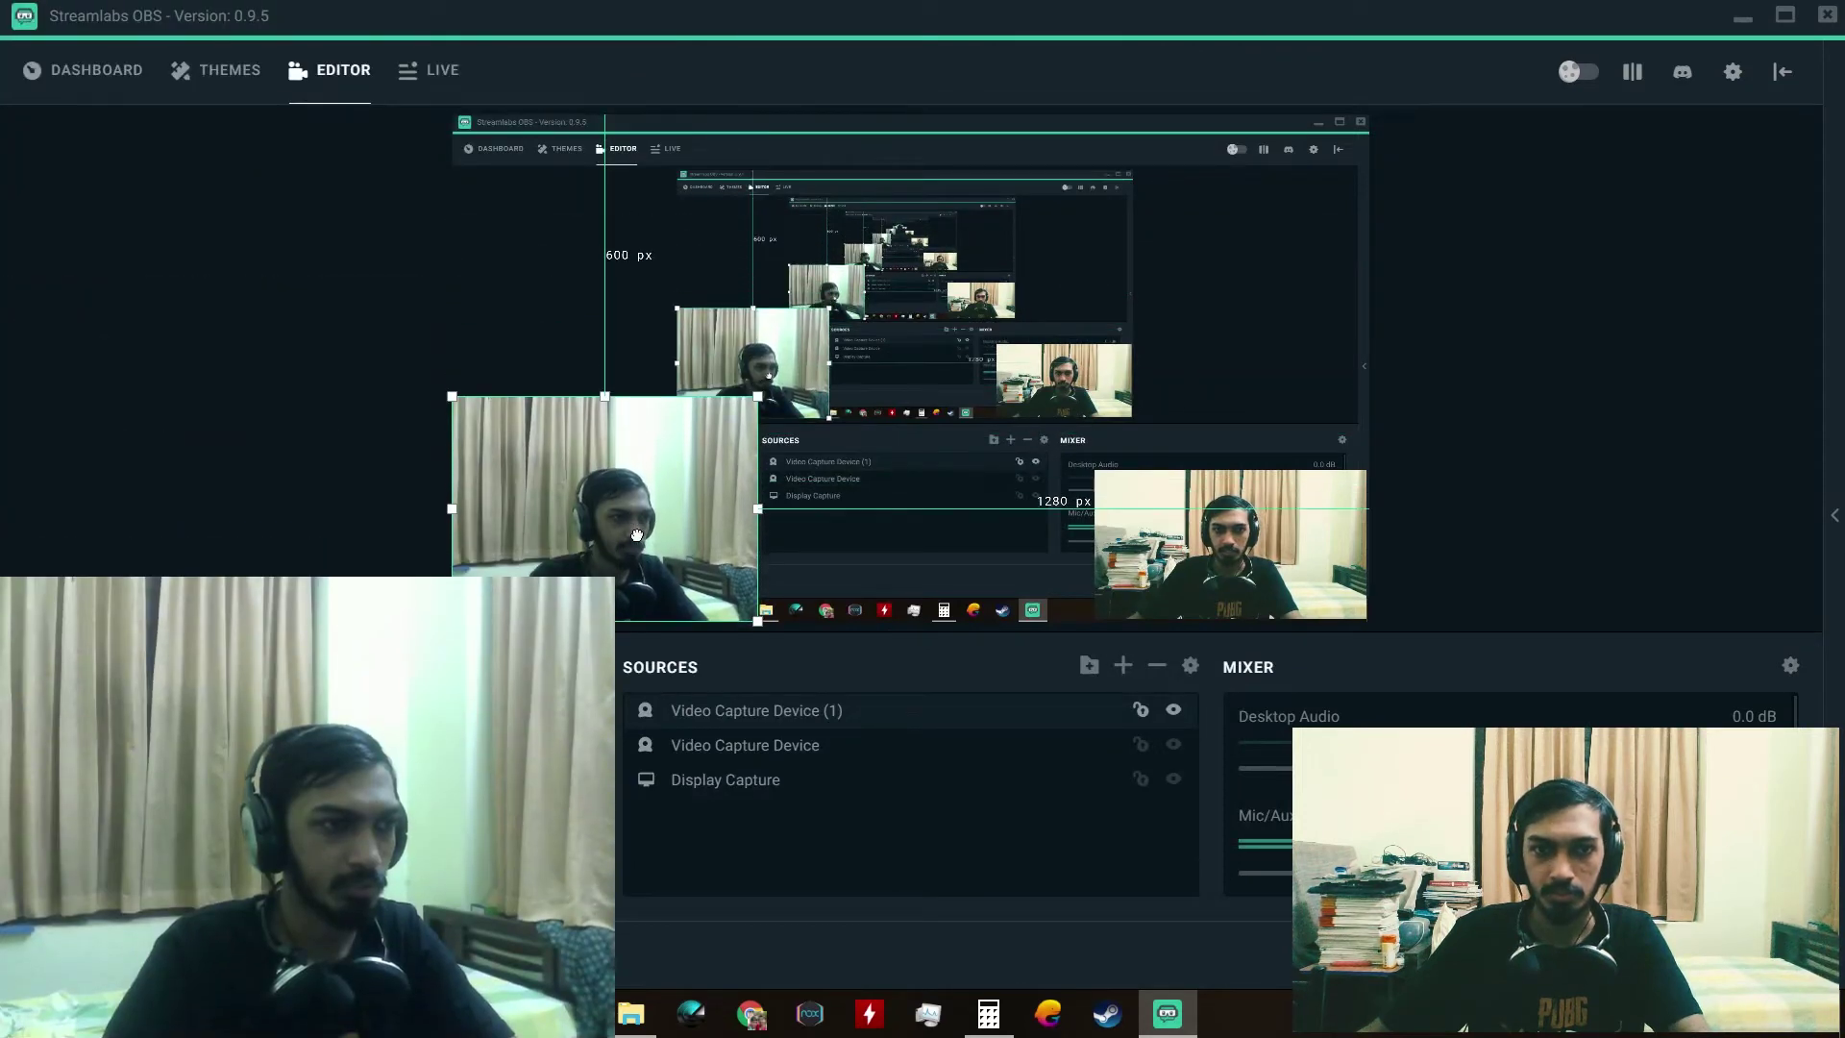
right_click(929, 714)
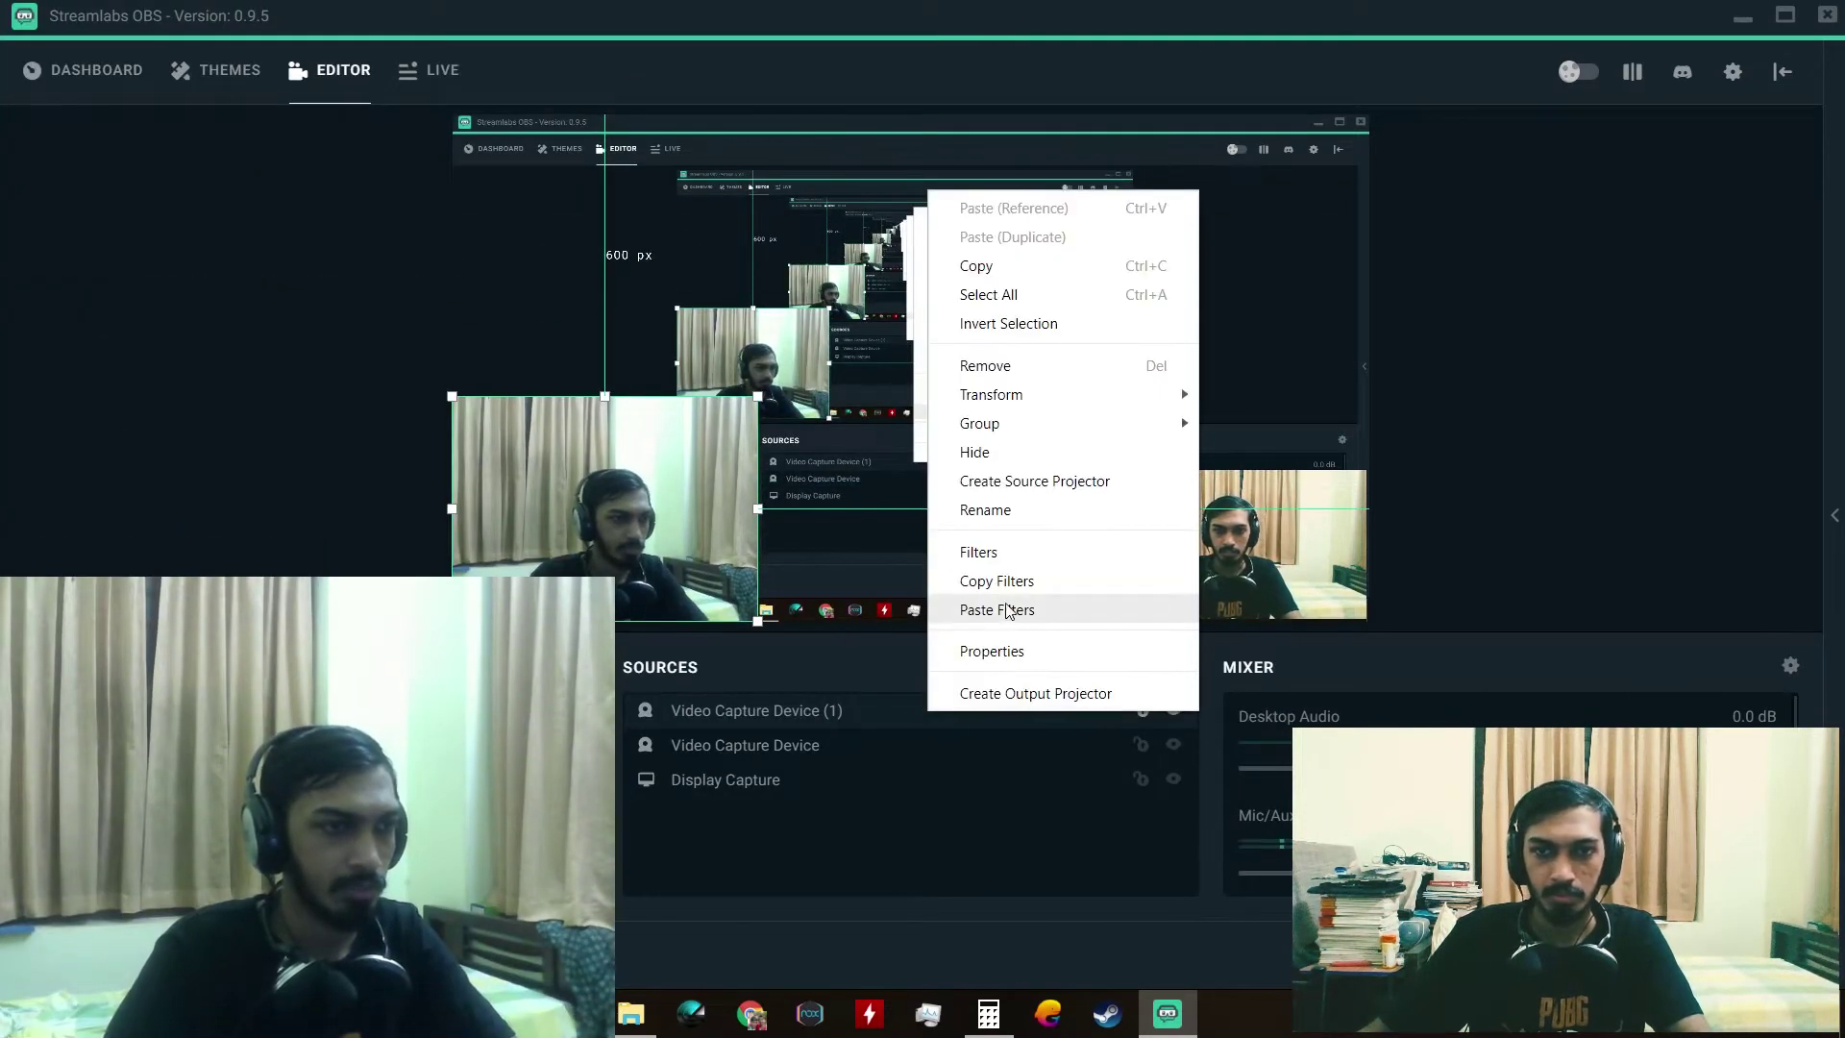
click(984, 819)
drag(758, 621, 749, 612)
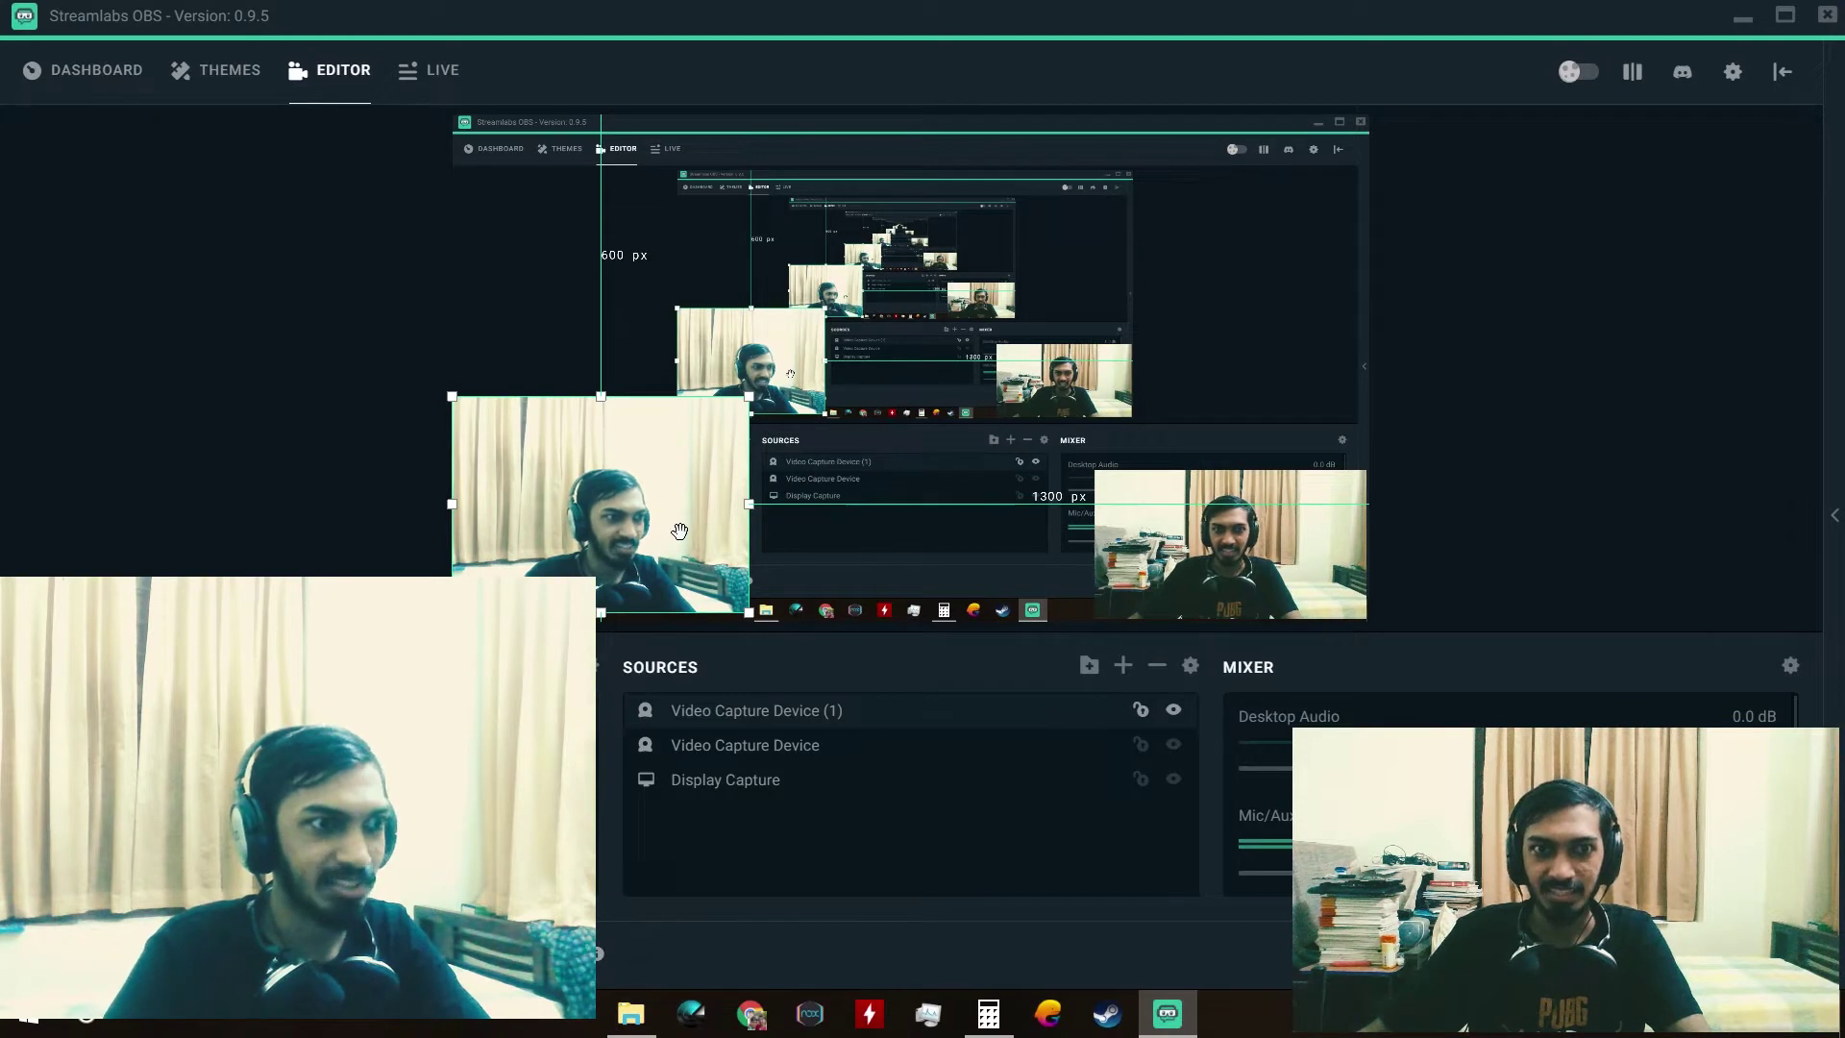
drag(680, 530, 679, 540)
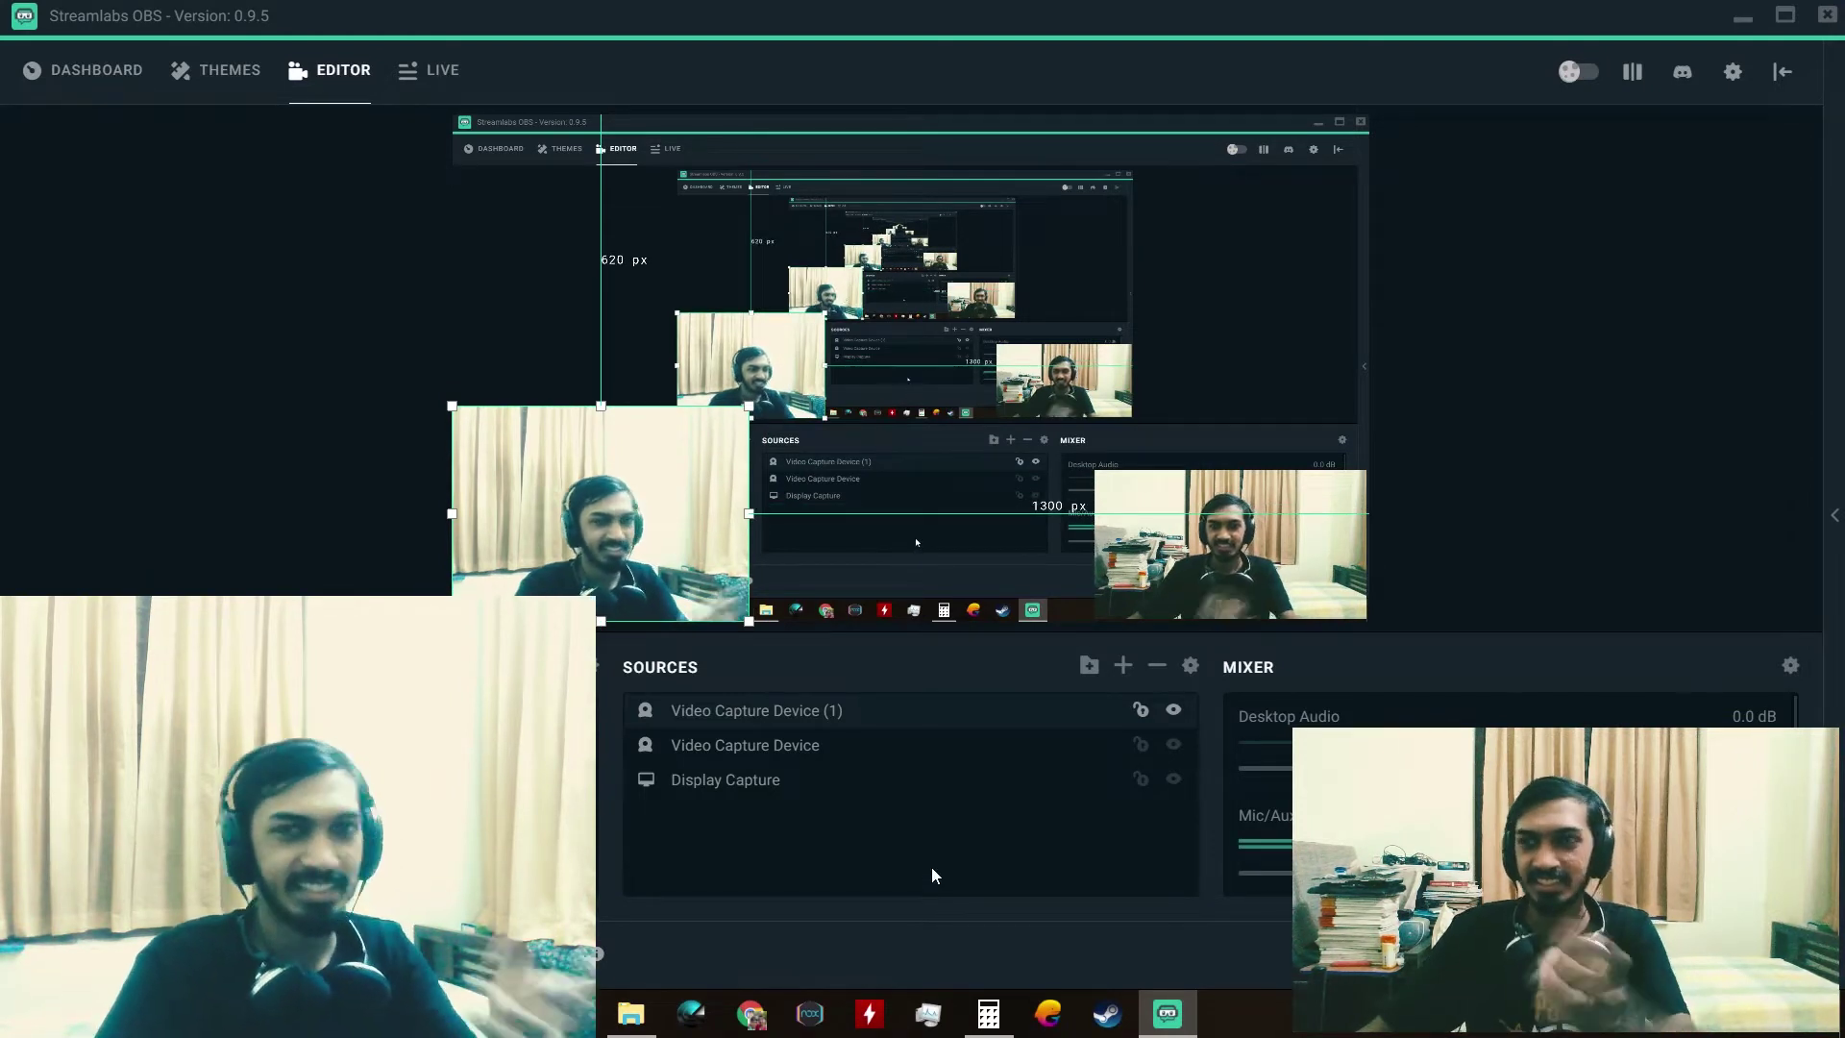
Step: Hide the second video capture device and remove it from the scene
click(1171, 710)
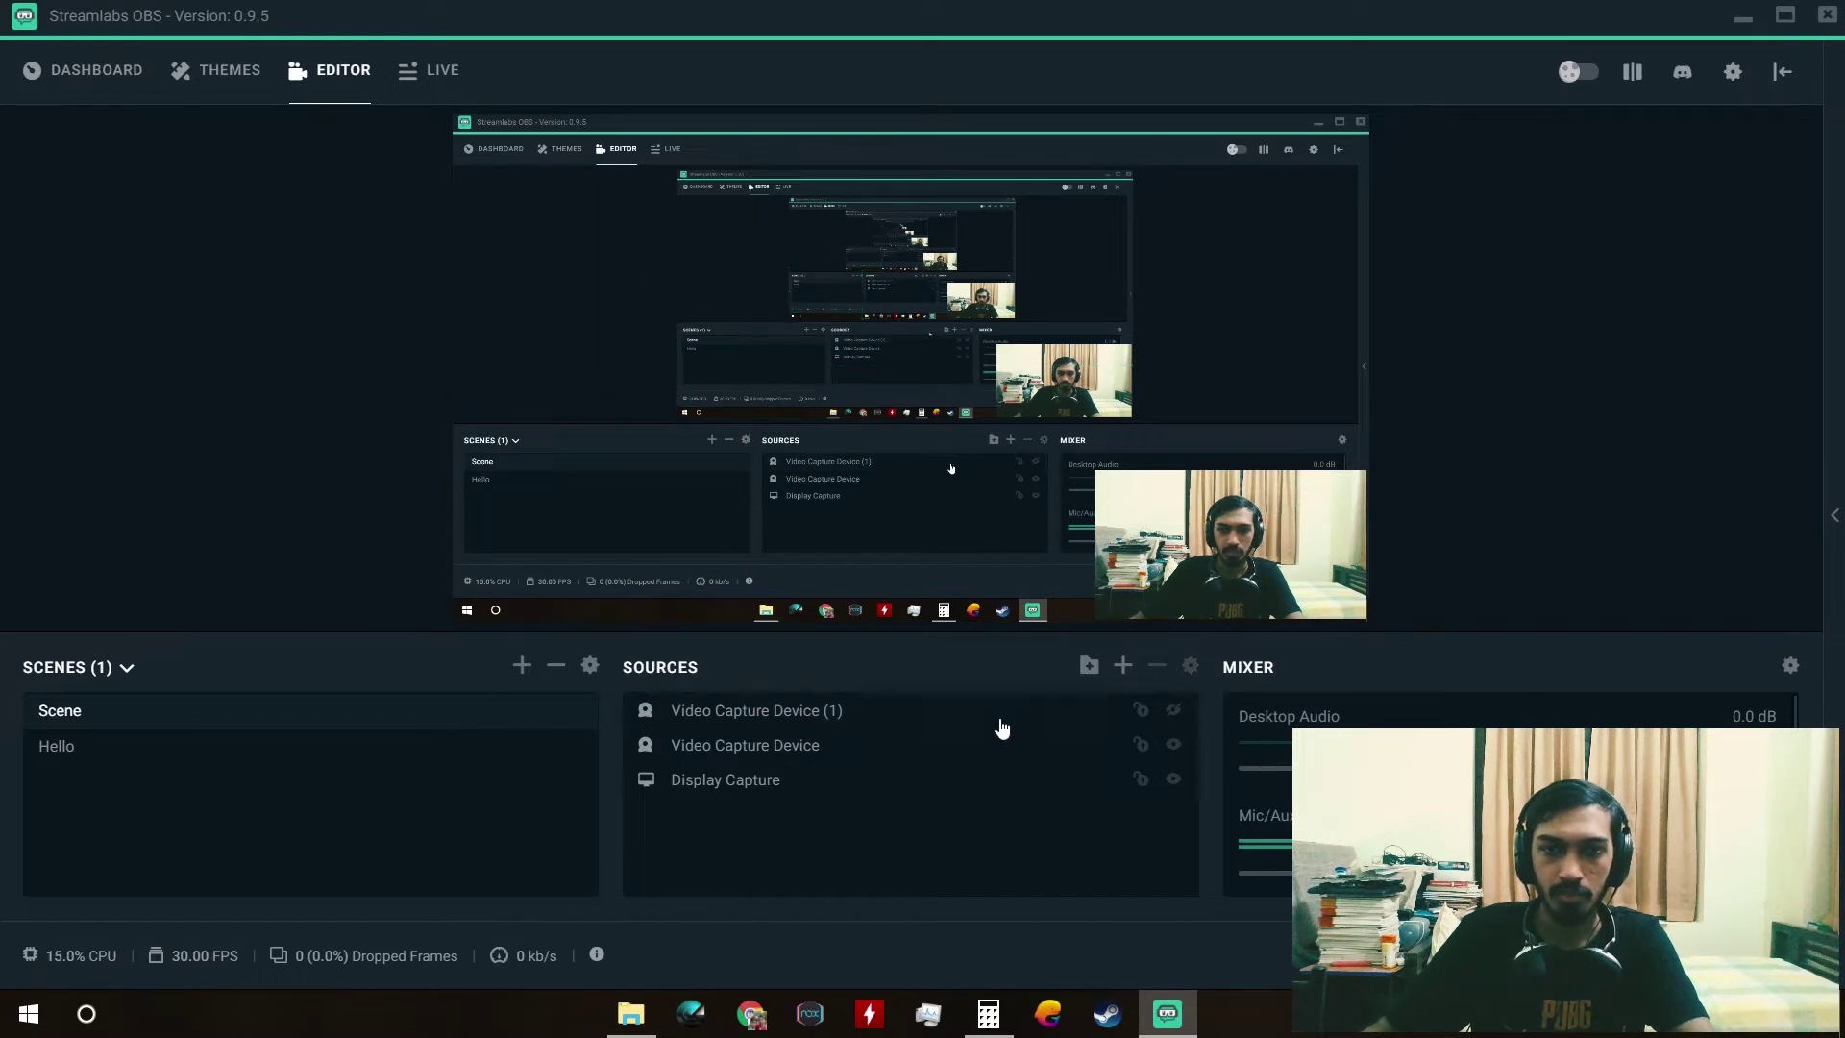
click(1156, 667)
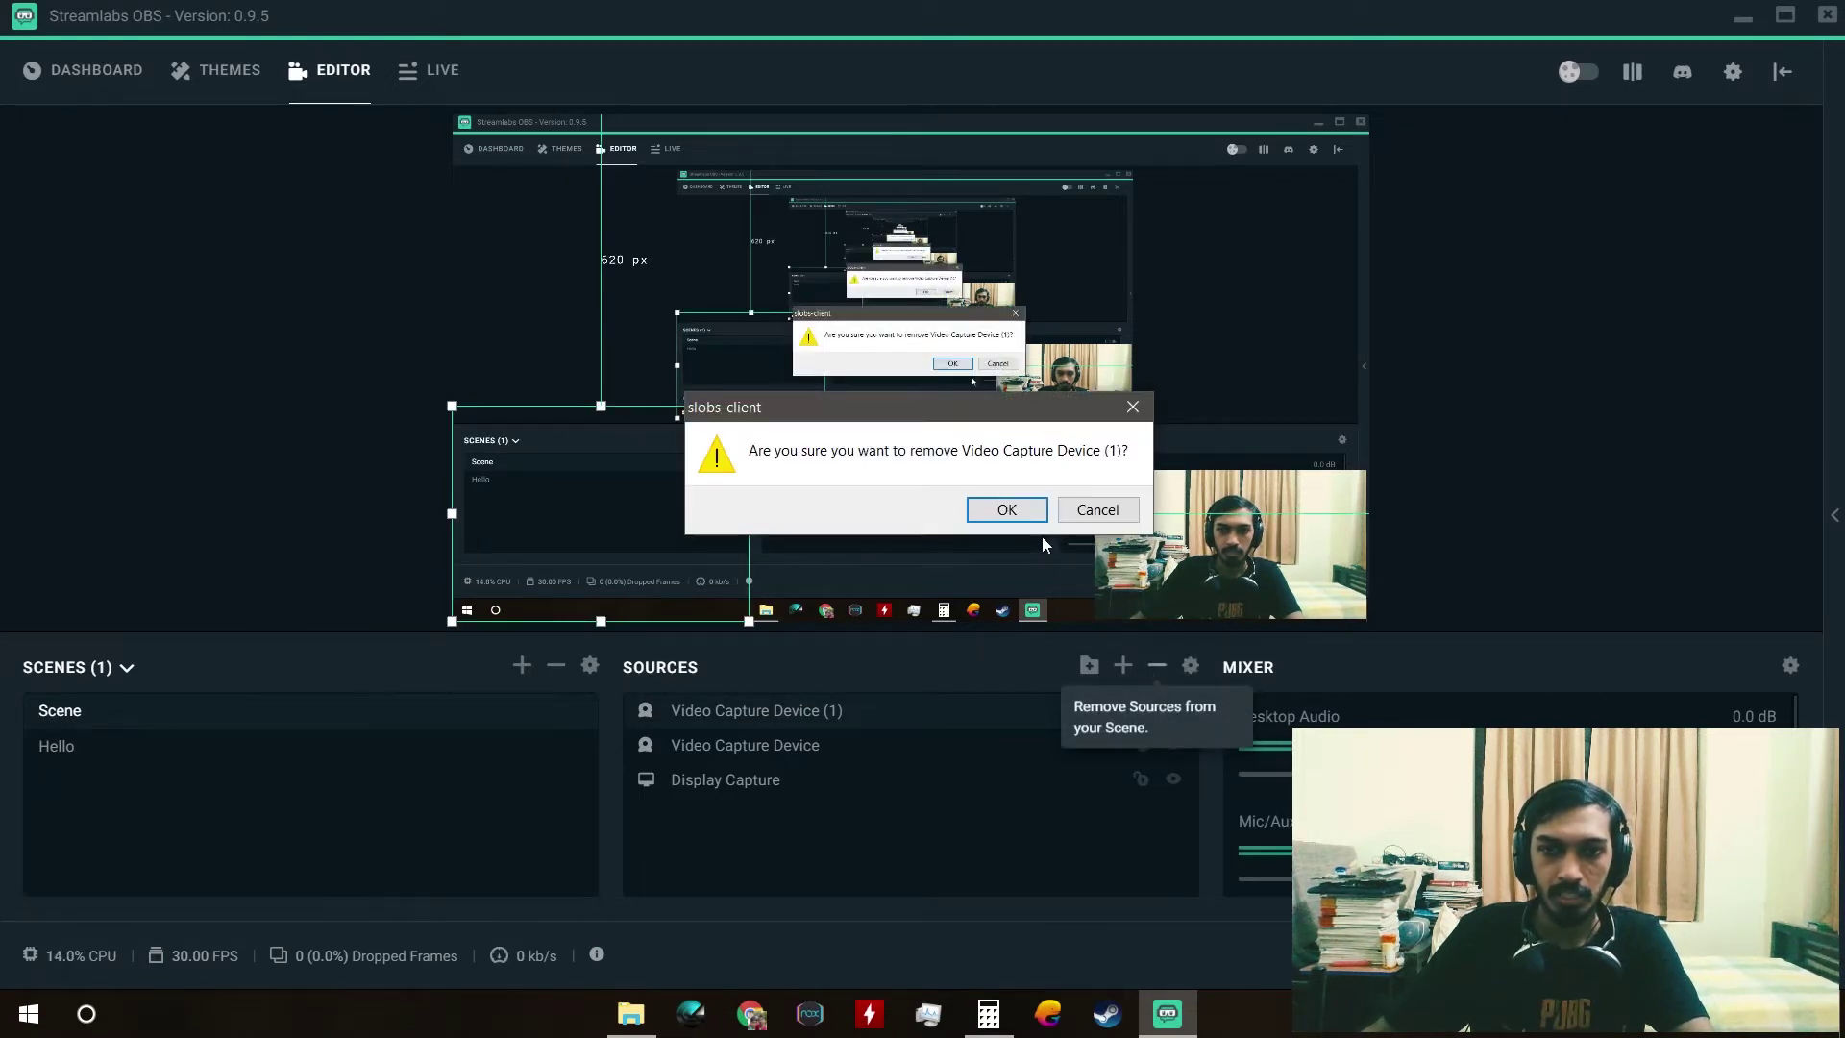
click(1004, 507)
Step: Open the list of source types to view the available widgets, and close it
click(1124, 667)
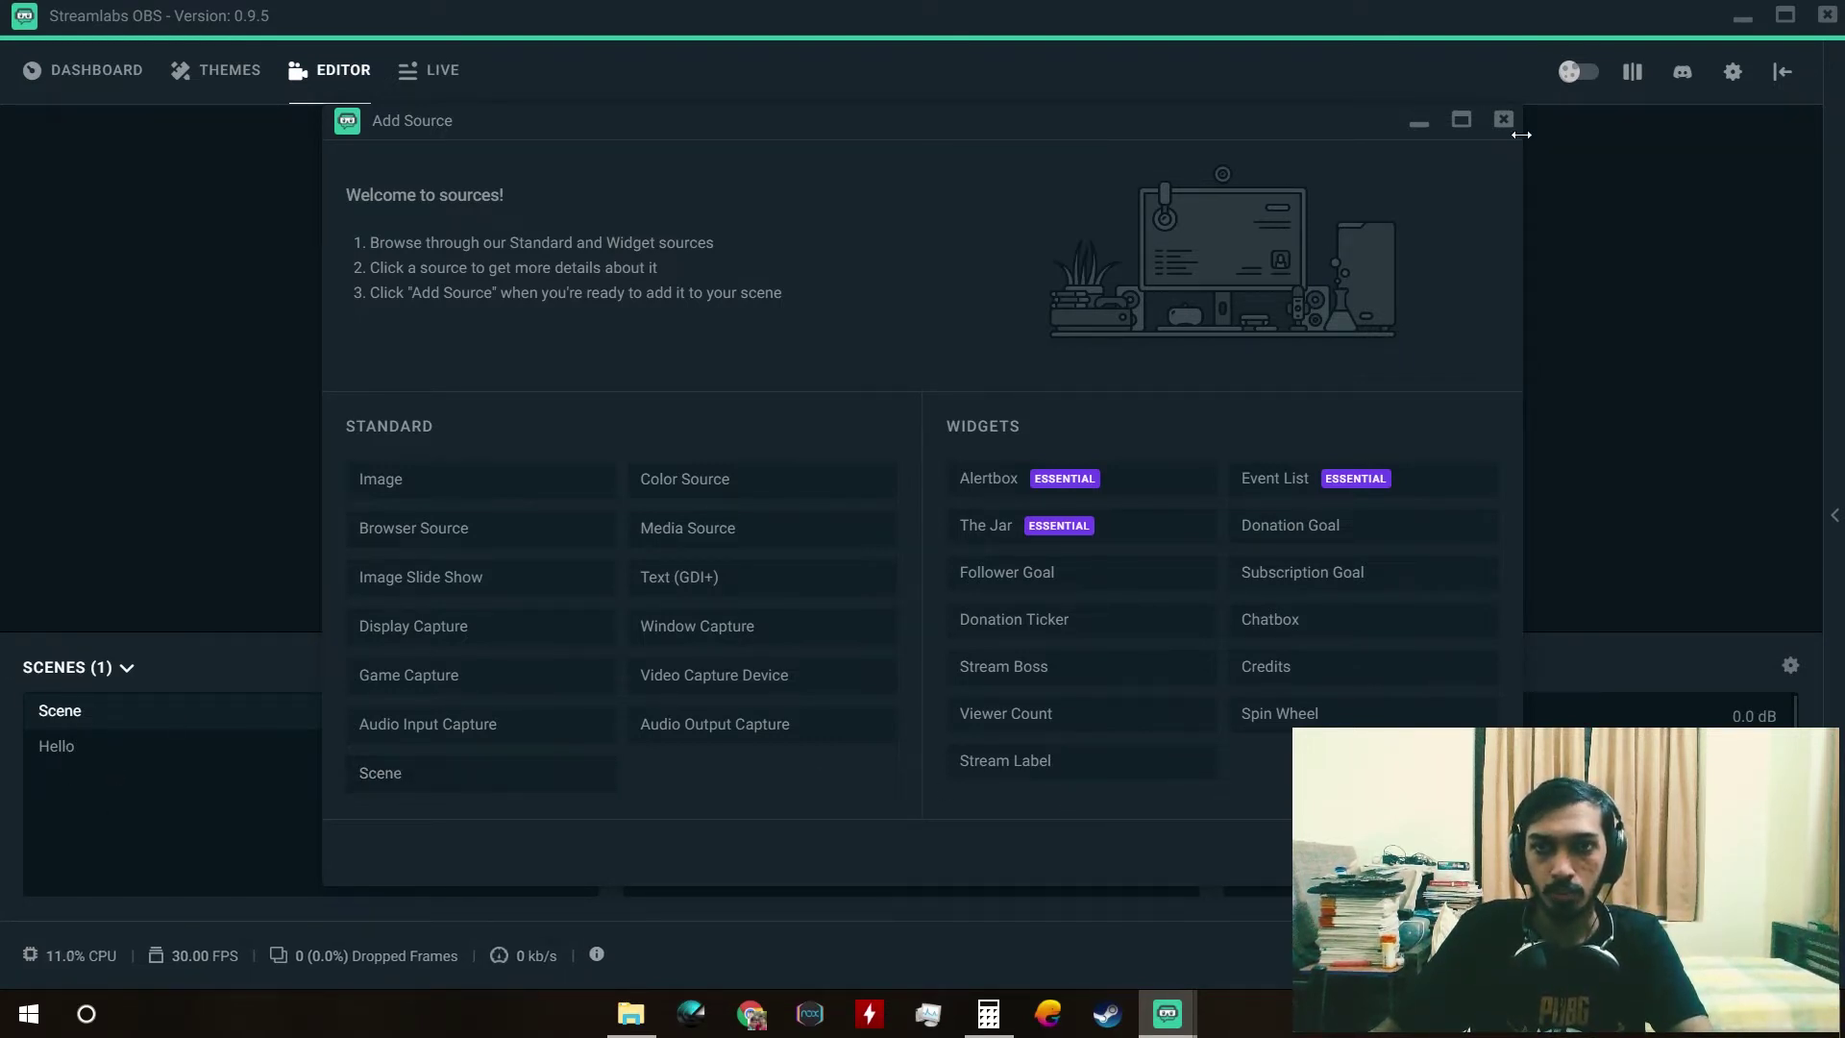
drag(1270, 133, 1268, 72)
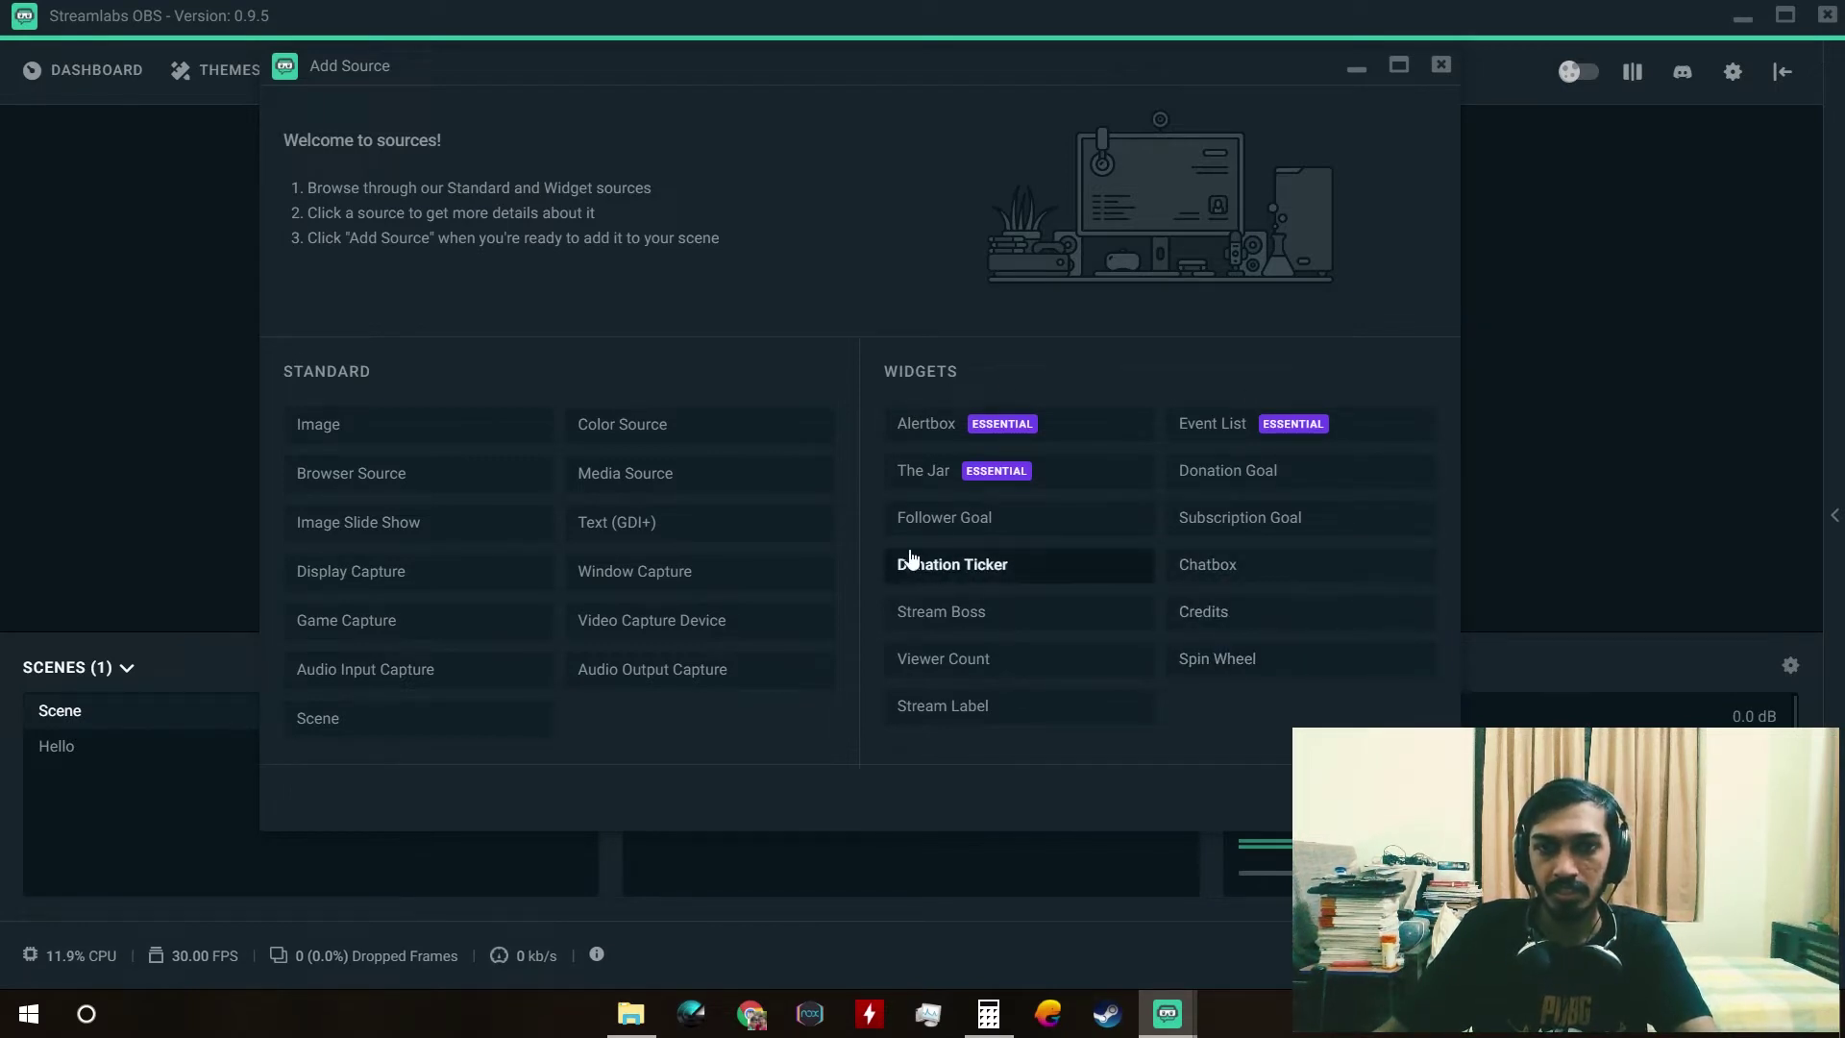
click(1439, 68)
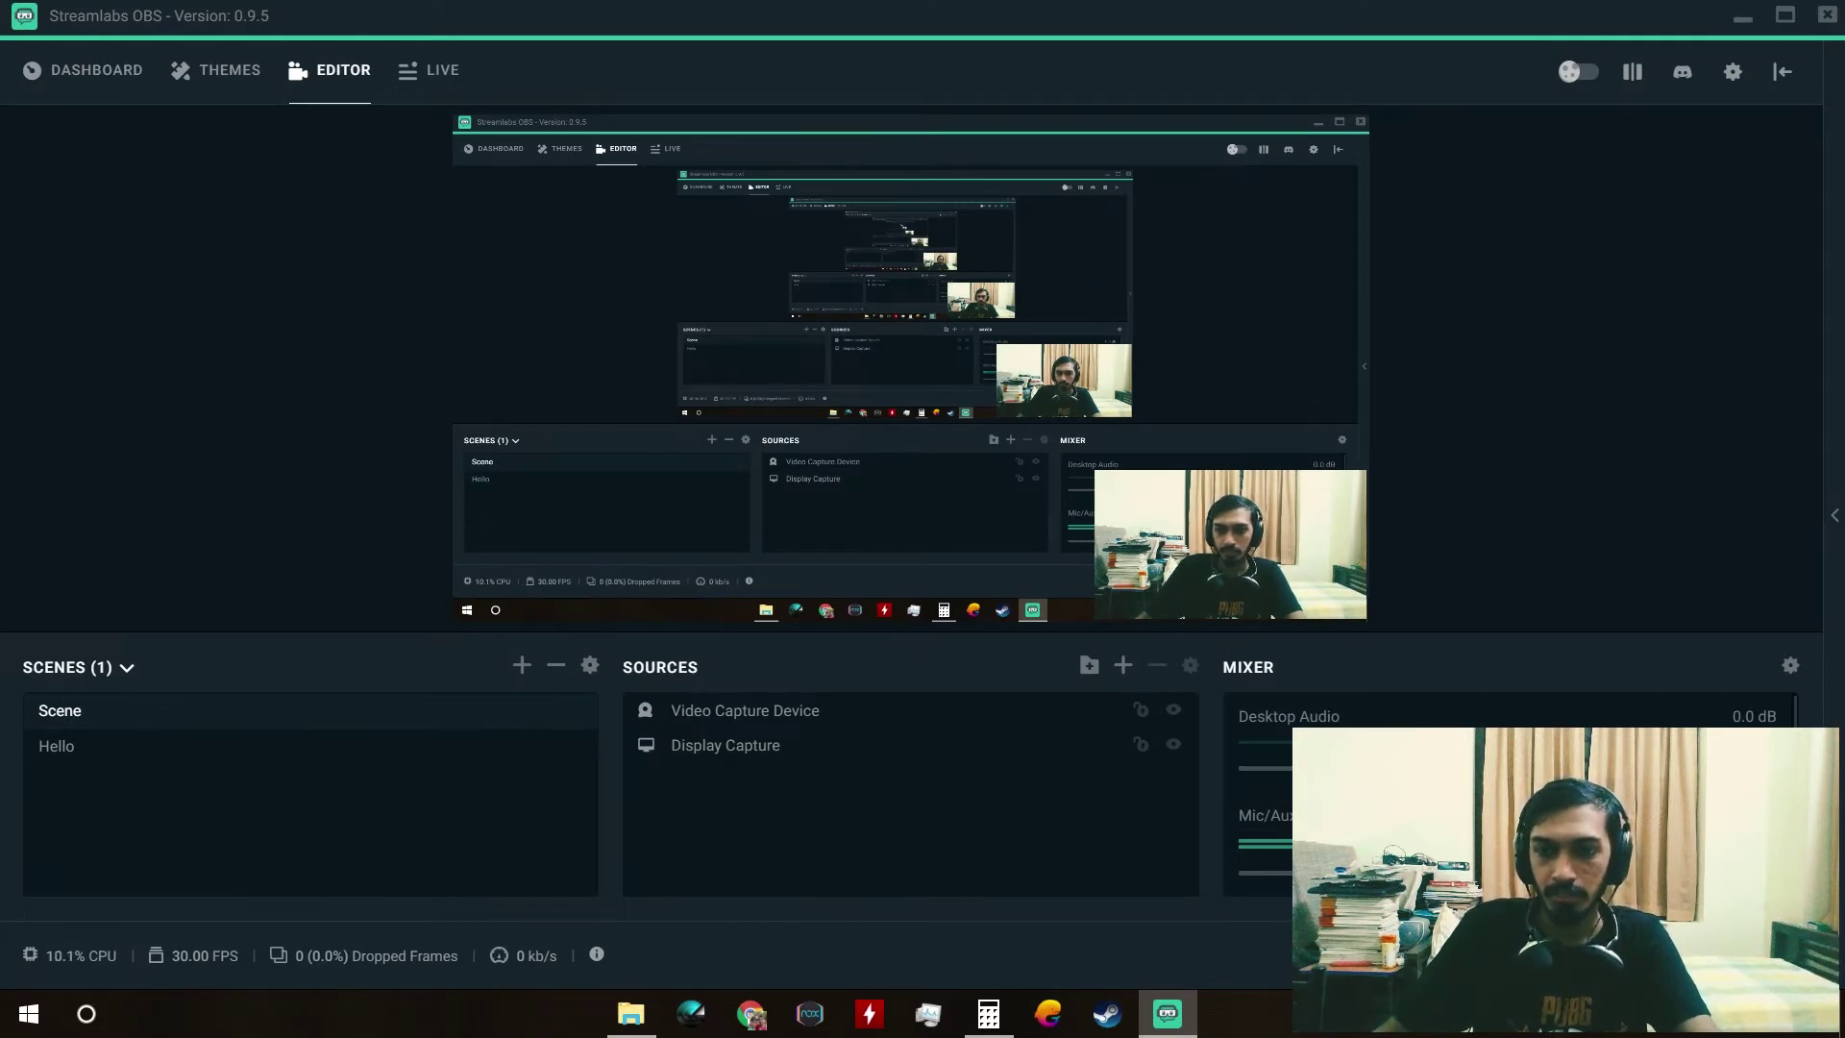
Step: Open the mixer's Advanced Audio Settings to view the options for each audio source, and close them
click(1789, 665)
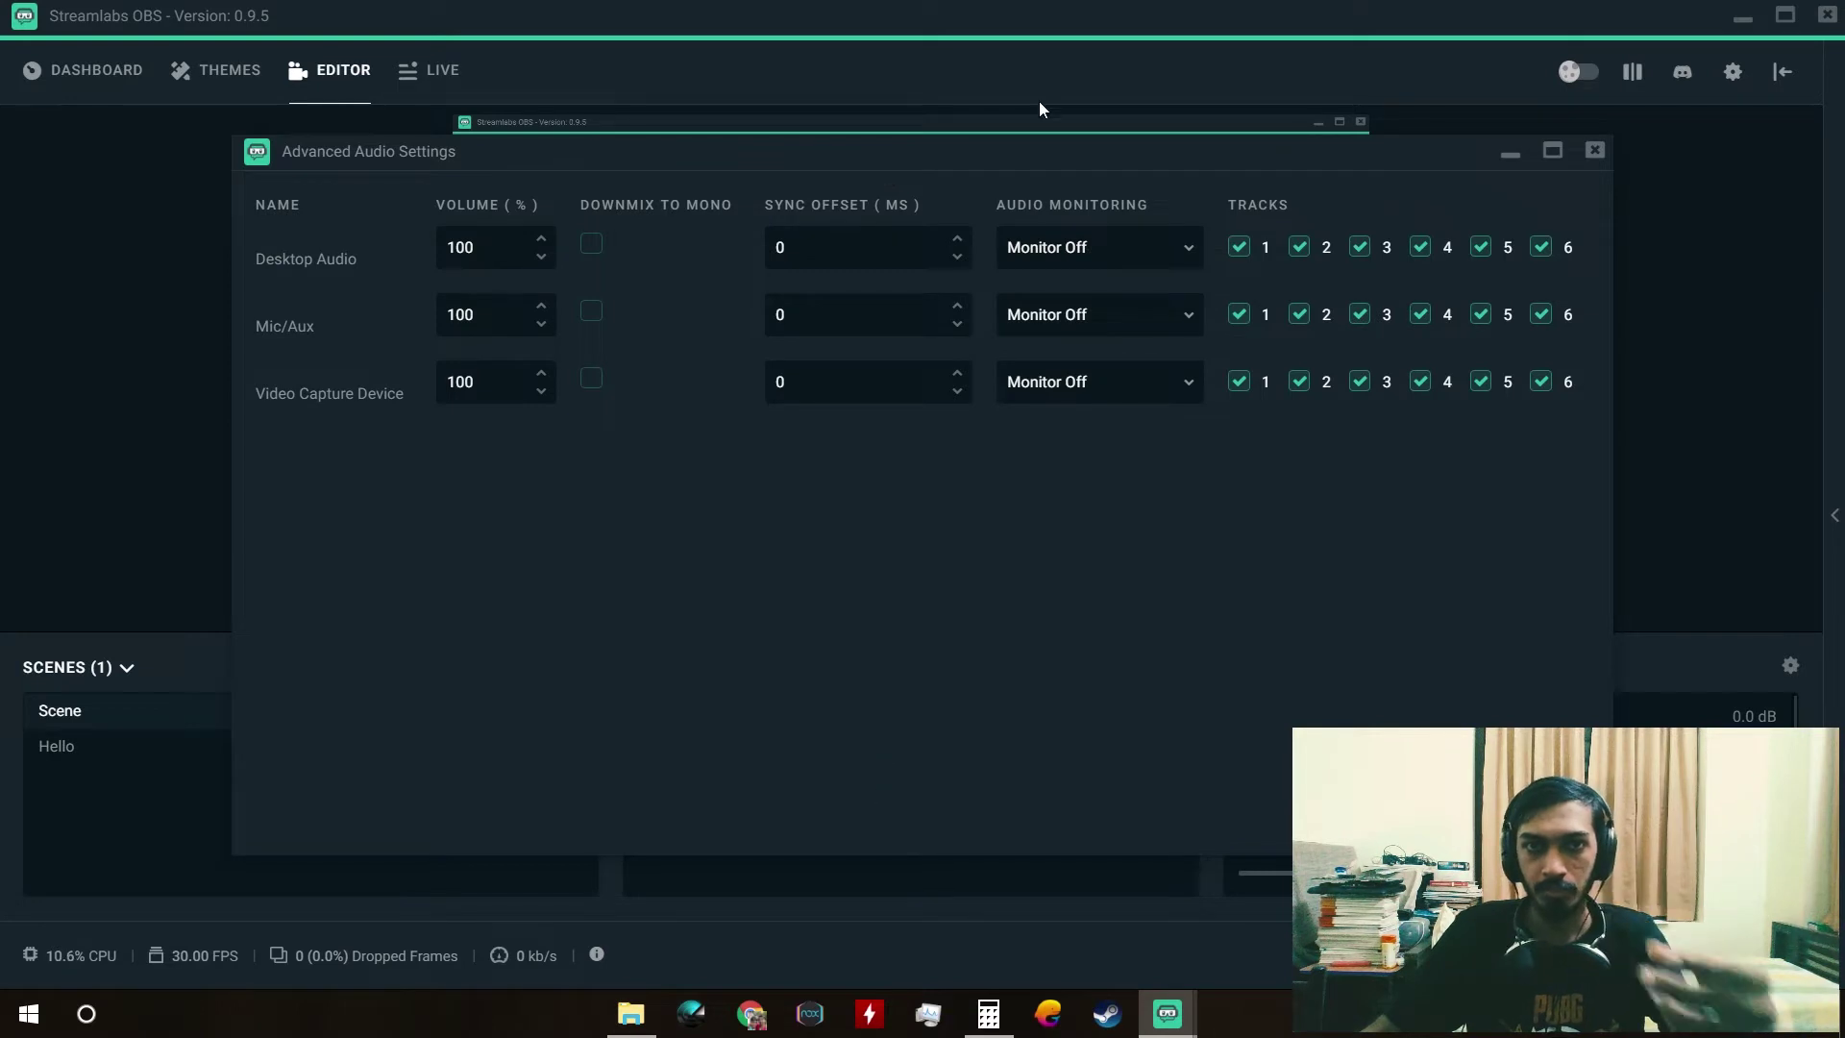
drag(966, 152, 995, 686)
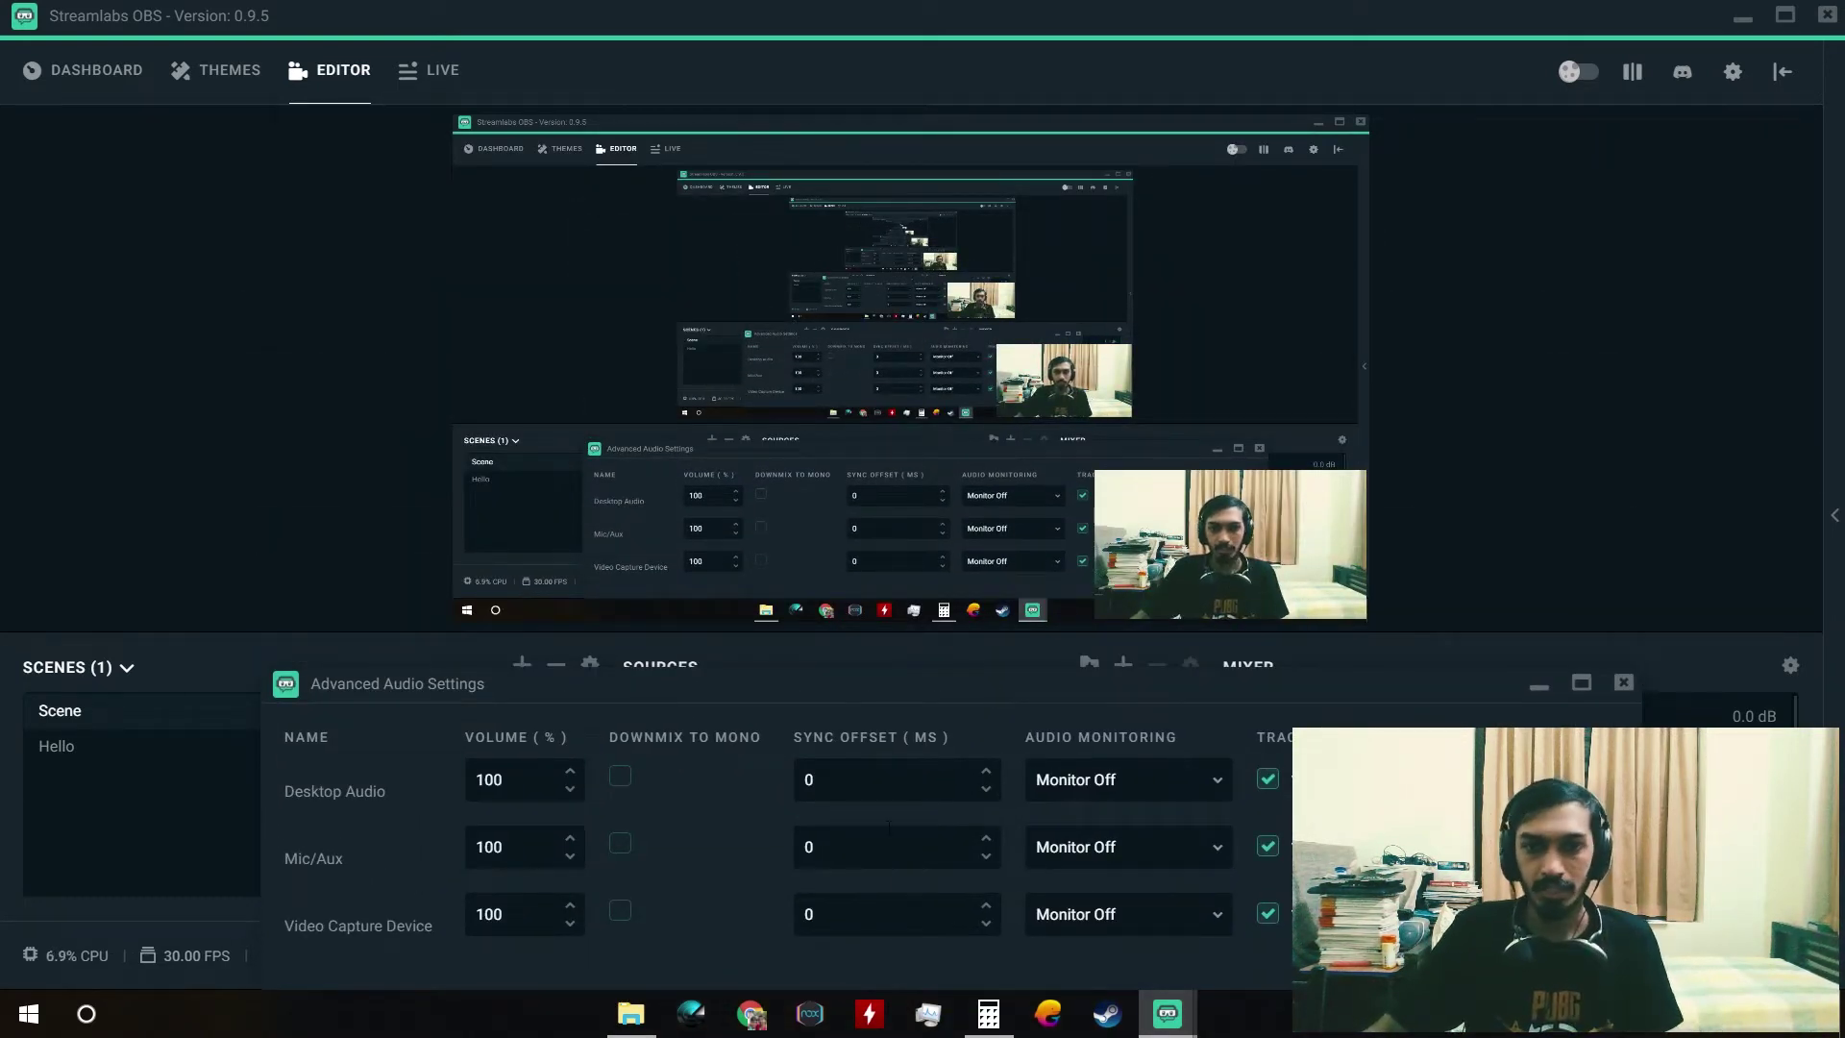
drag(615, 684, 466, 137)
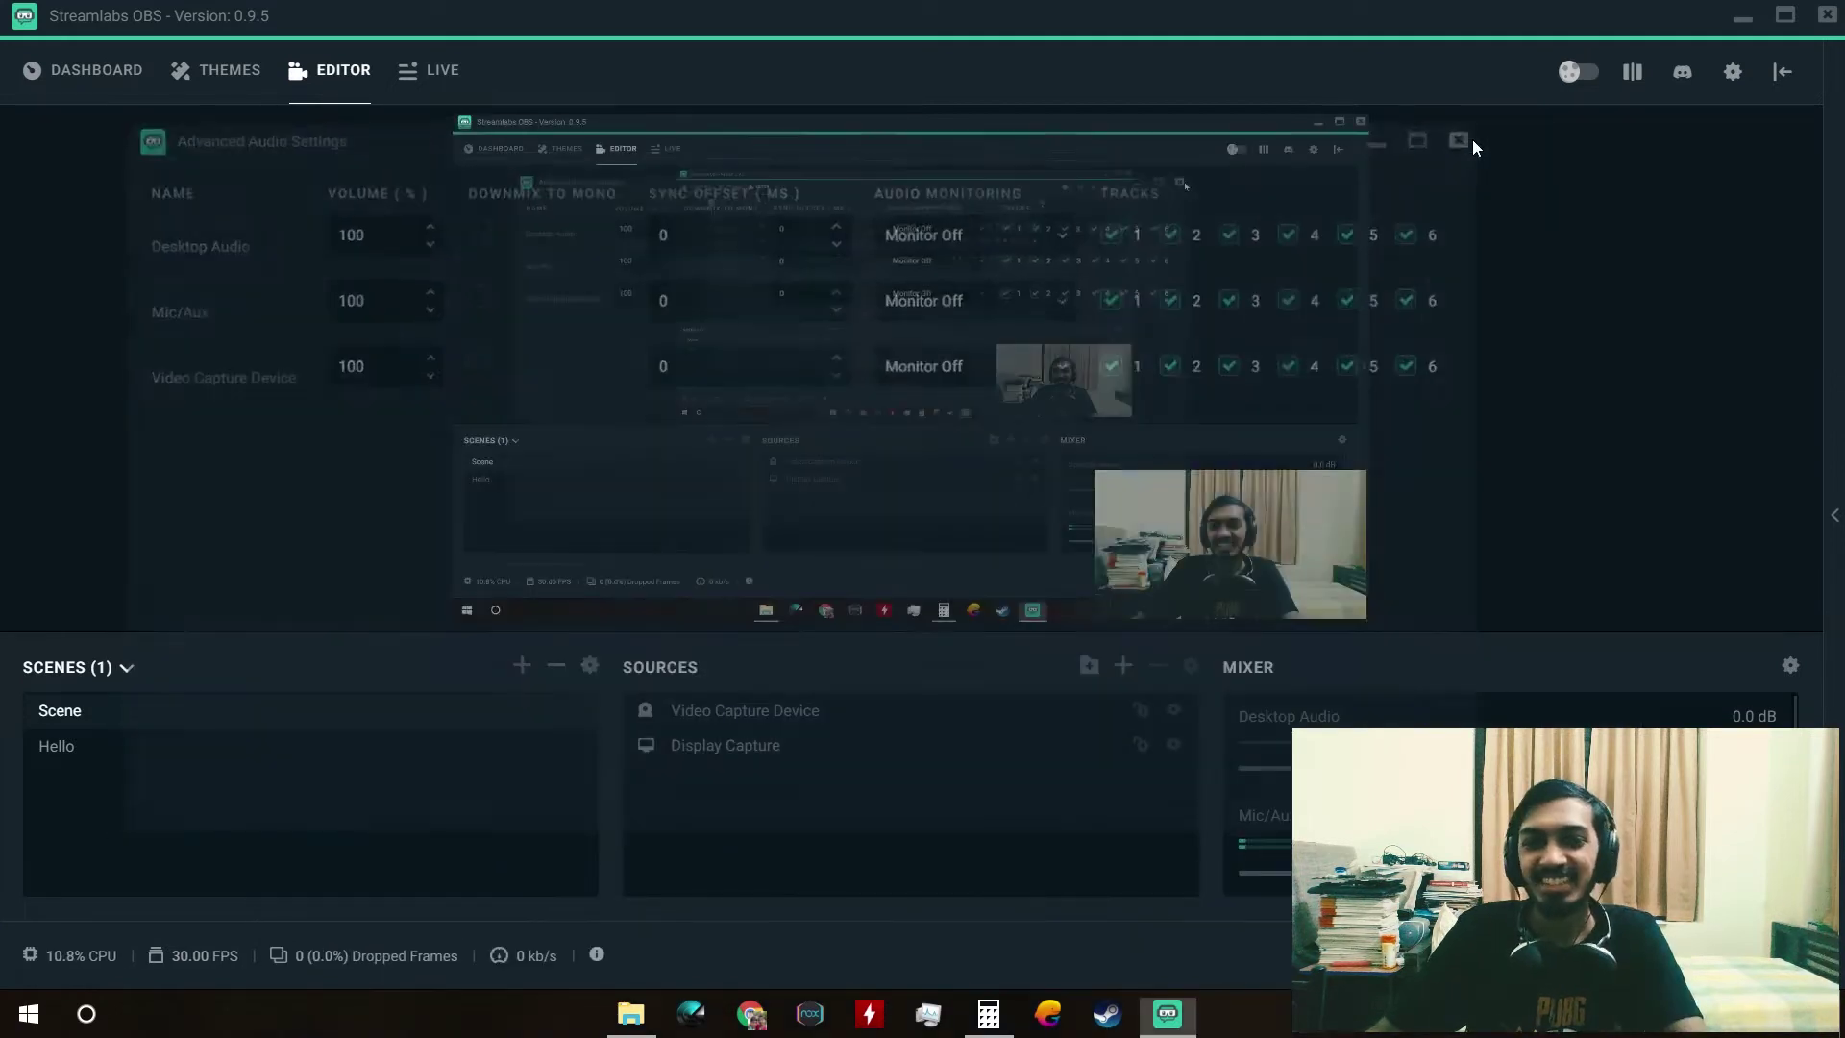
click(1471, 137)
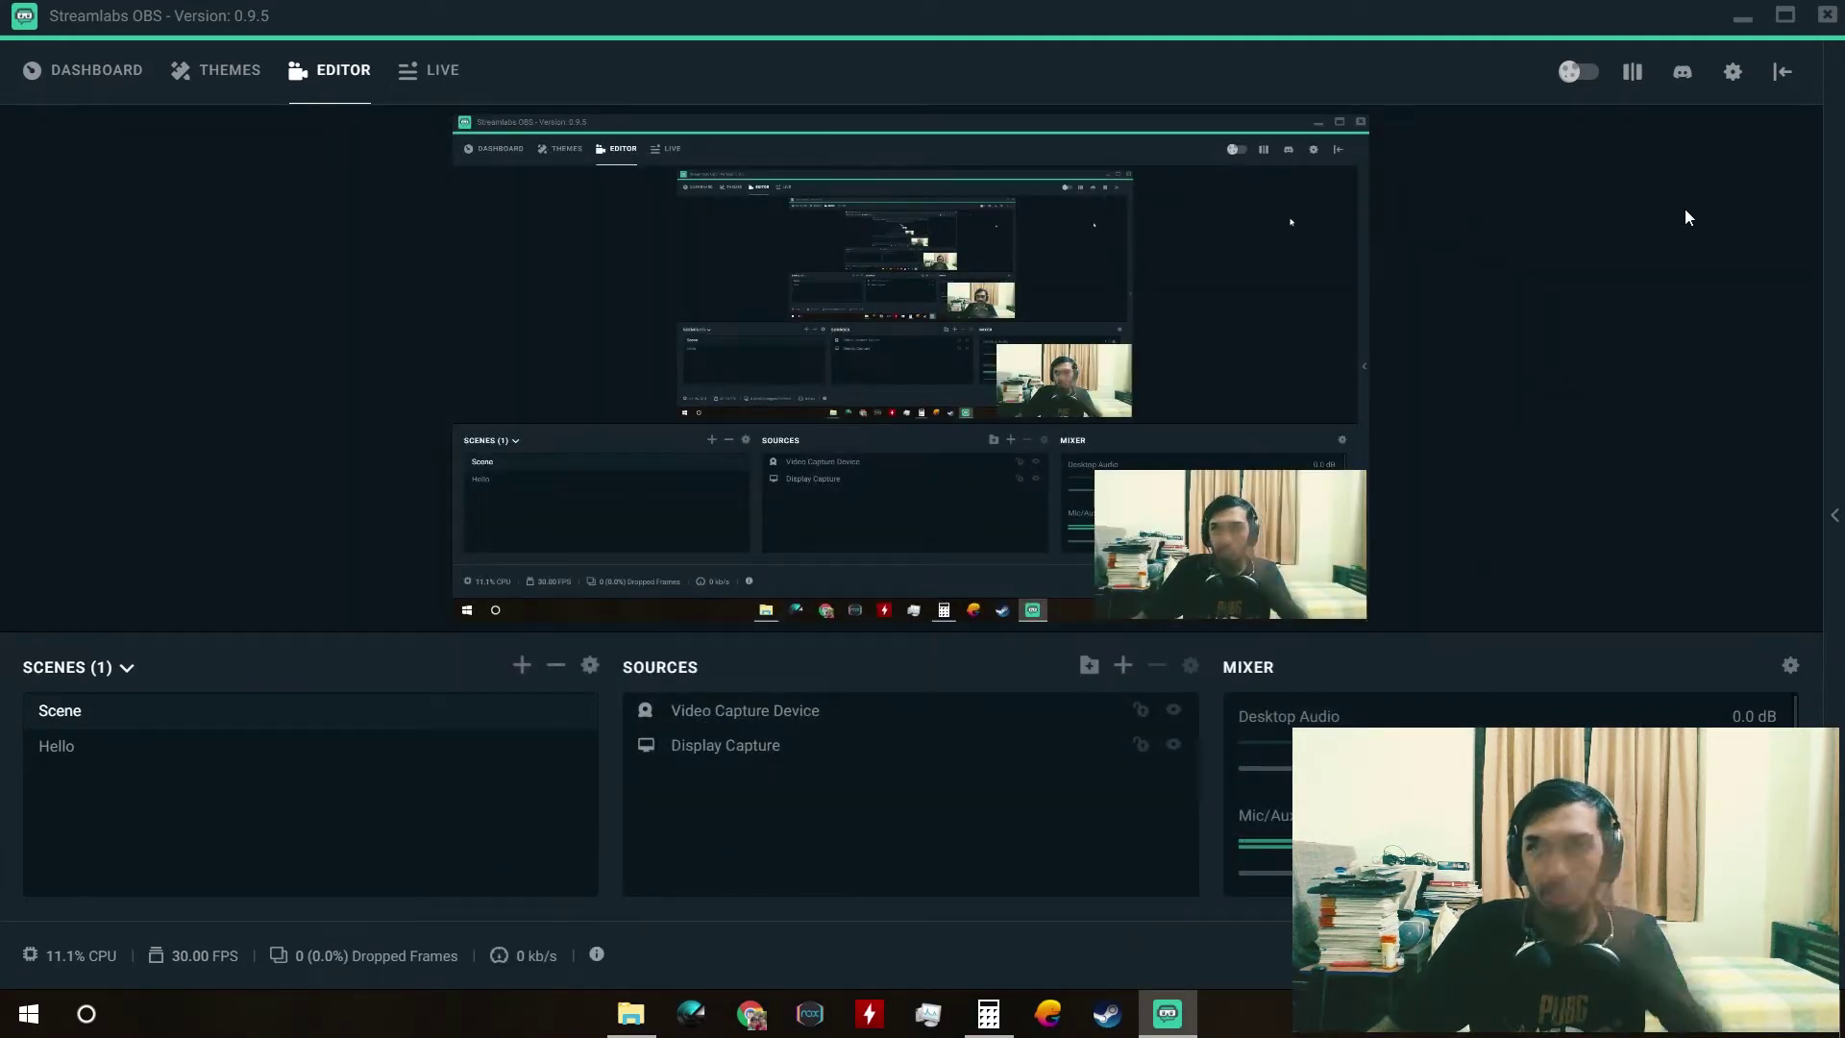
Step: In Studio Mode, move the Video Capture Device to the lower-left corner of the Edit view and transition the change to Live
click(1633, 73)
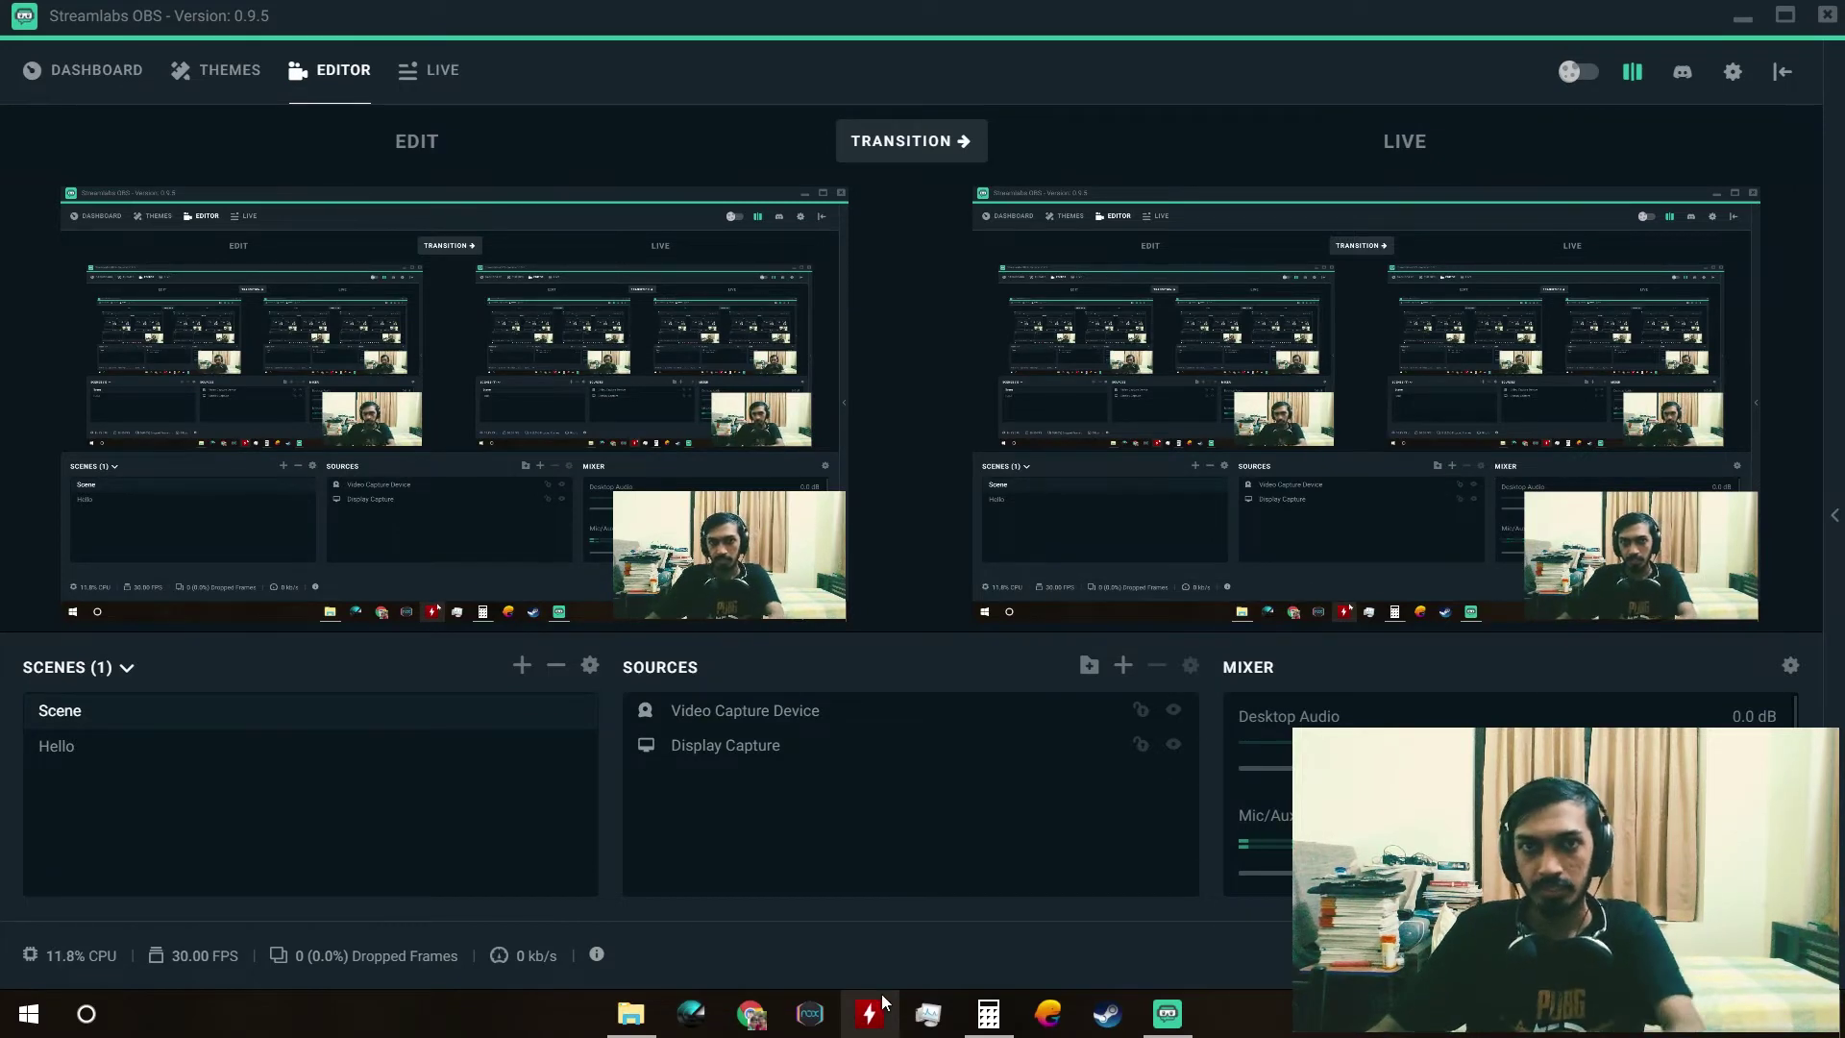
drag(699, 559, 147, 568)
click(937, 145)
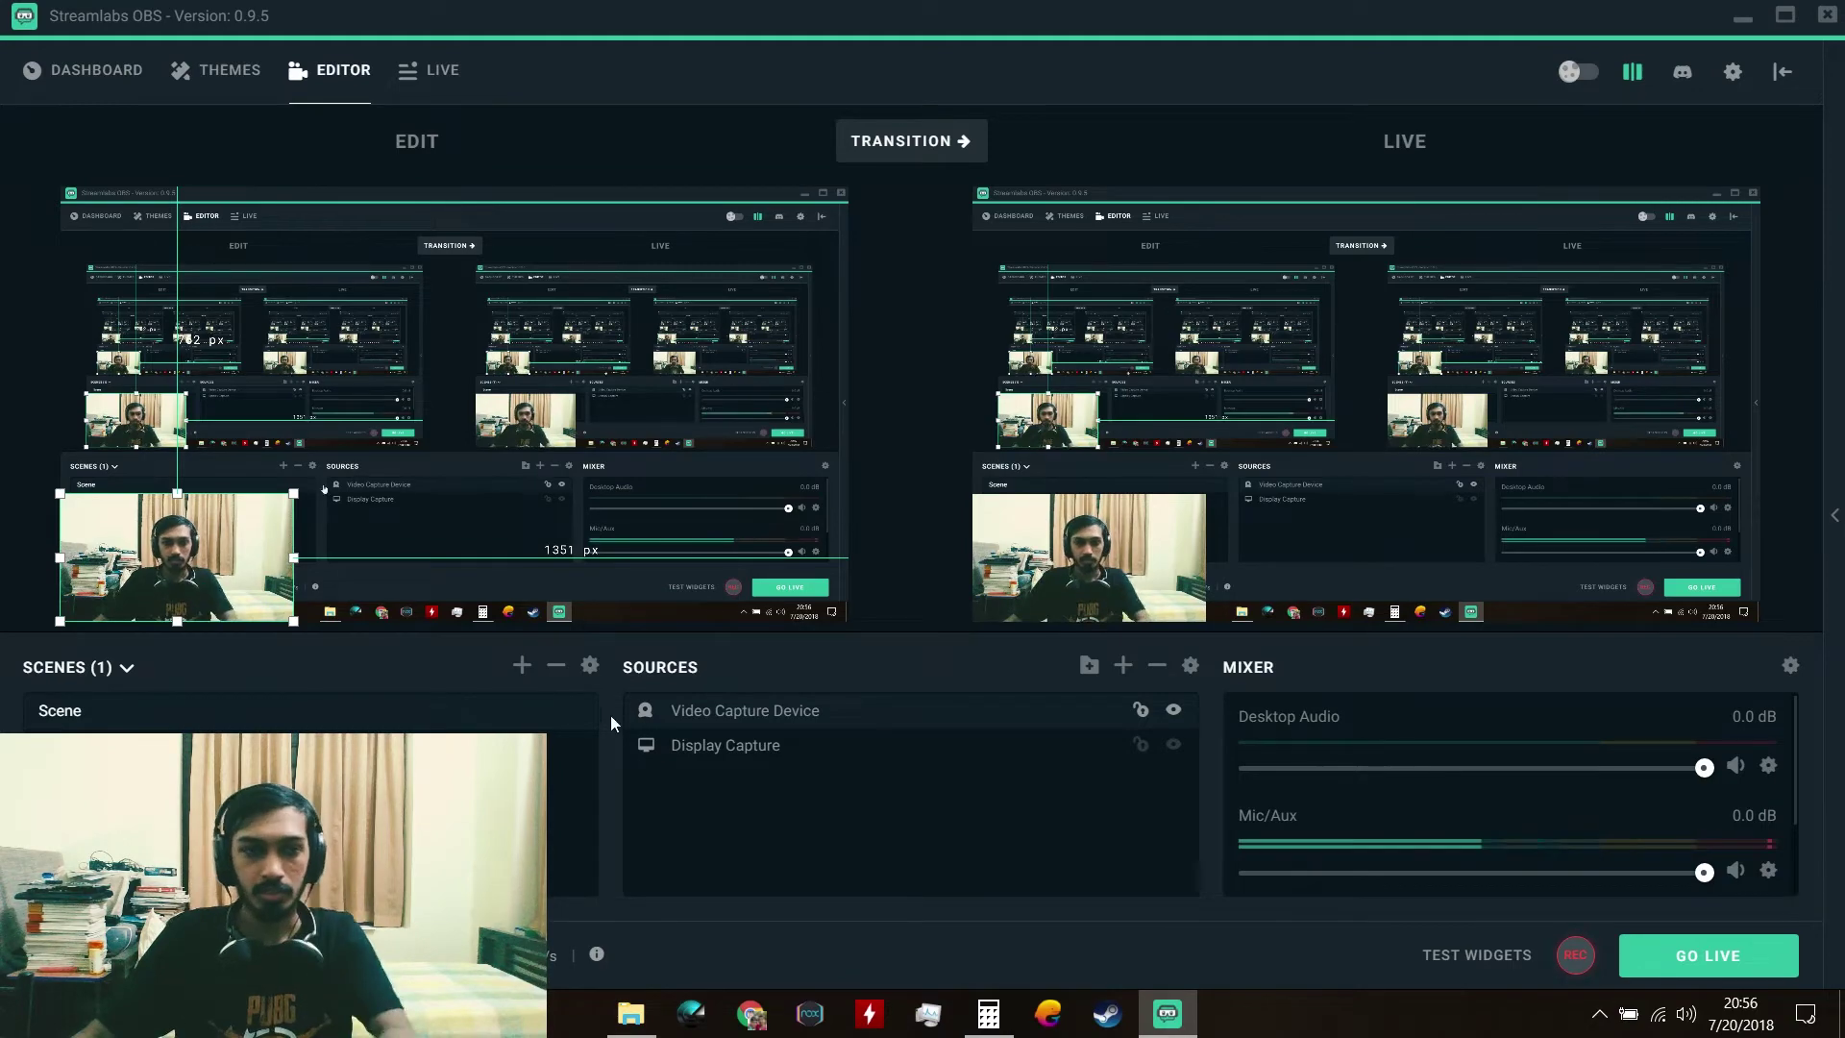
Step: Load the Hello scene in the Edit view and transition it to Live
key(Delete)
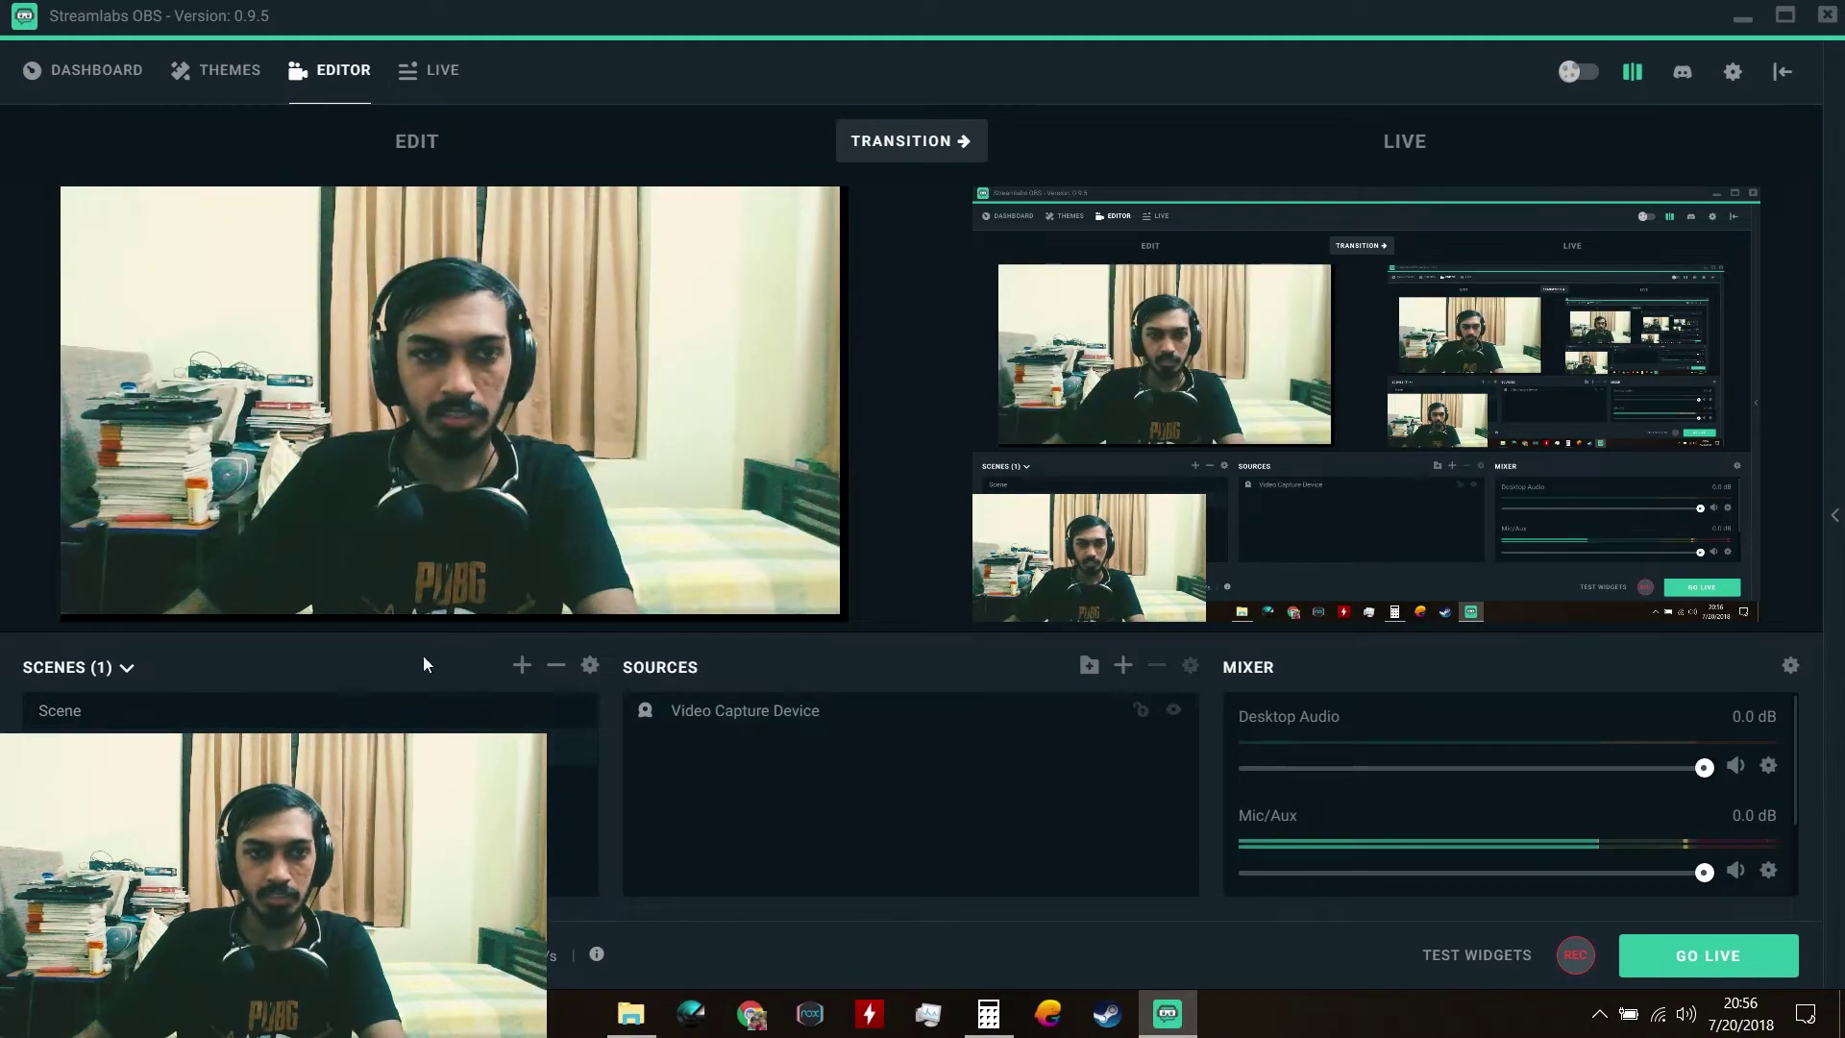
click(891, 144)
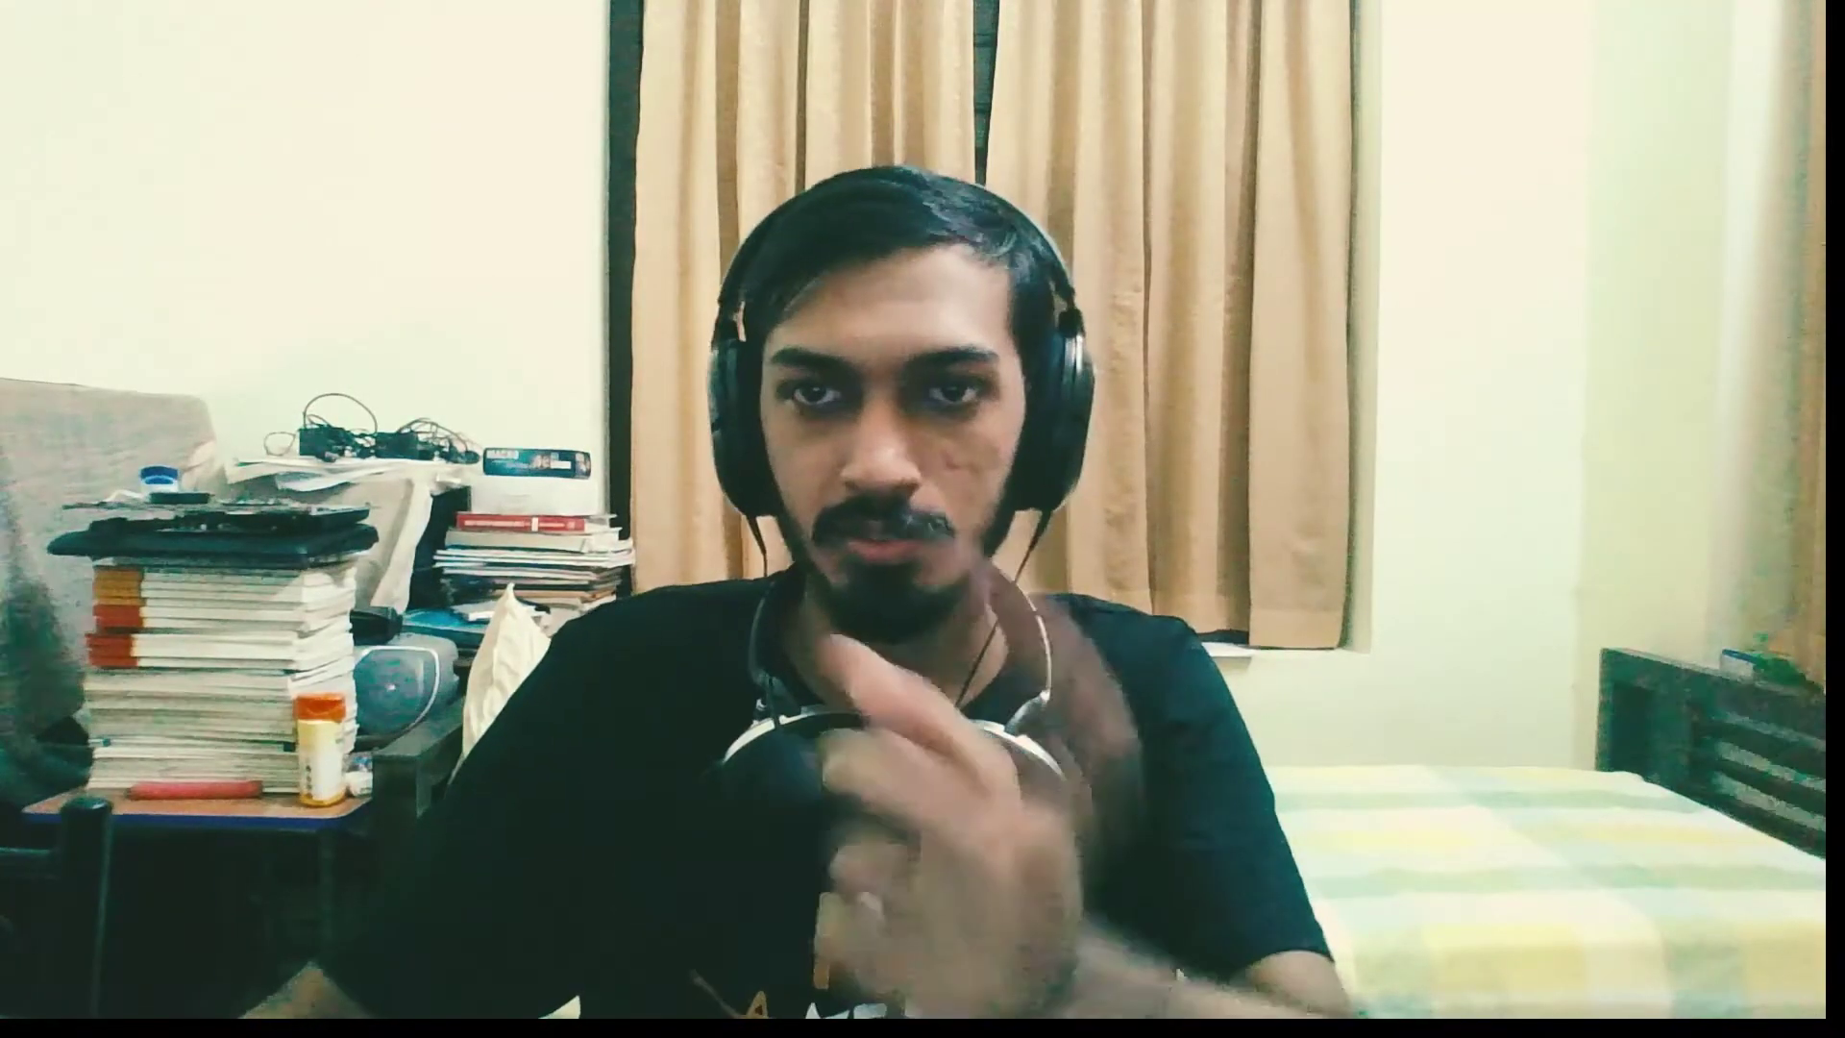
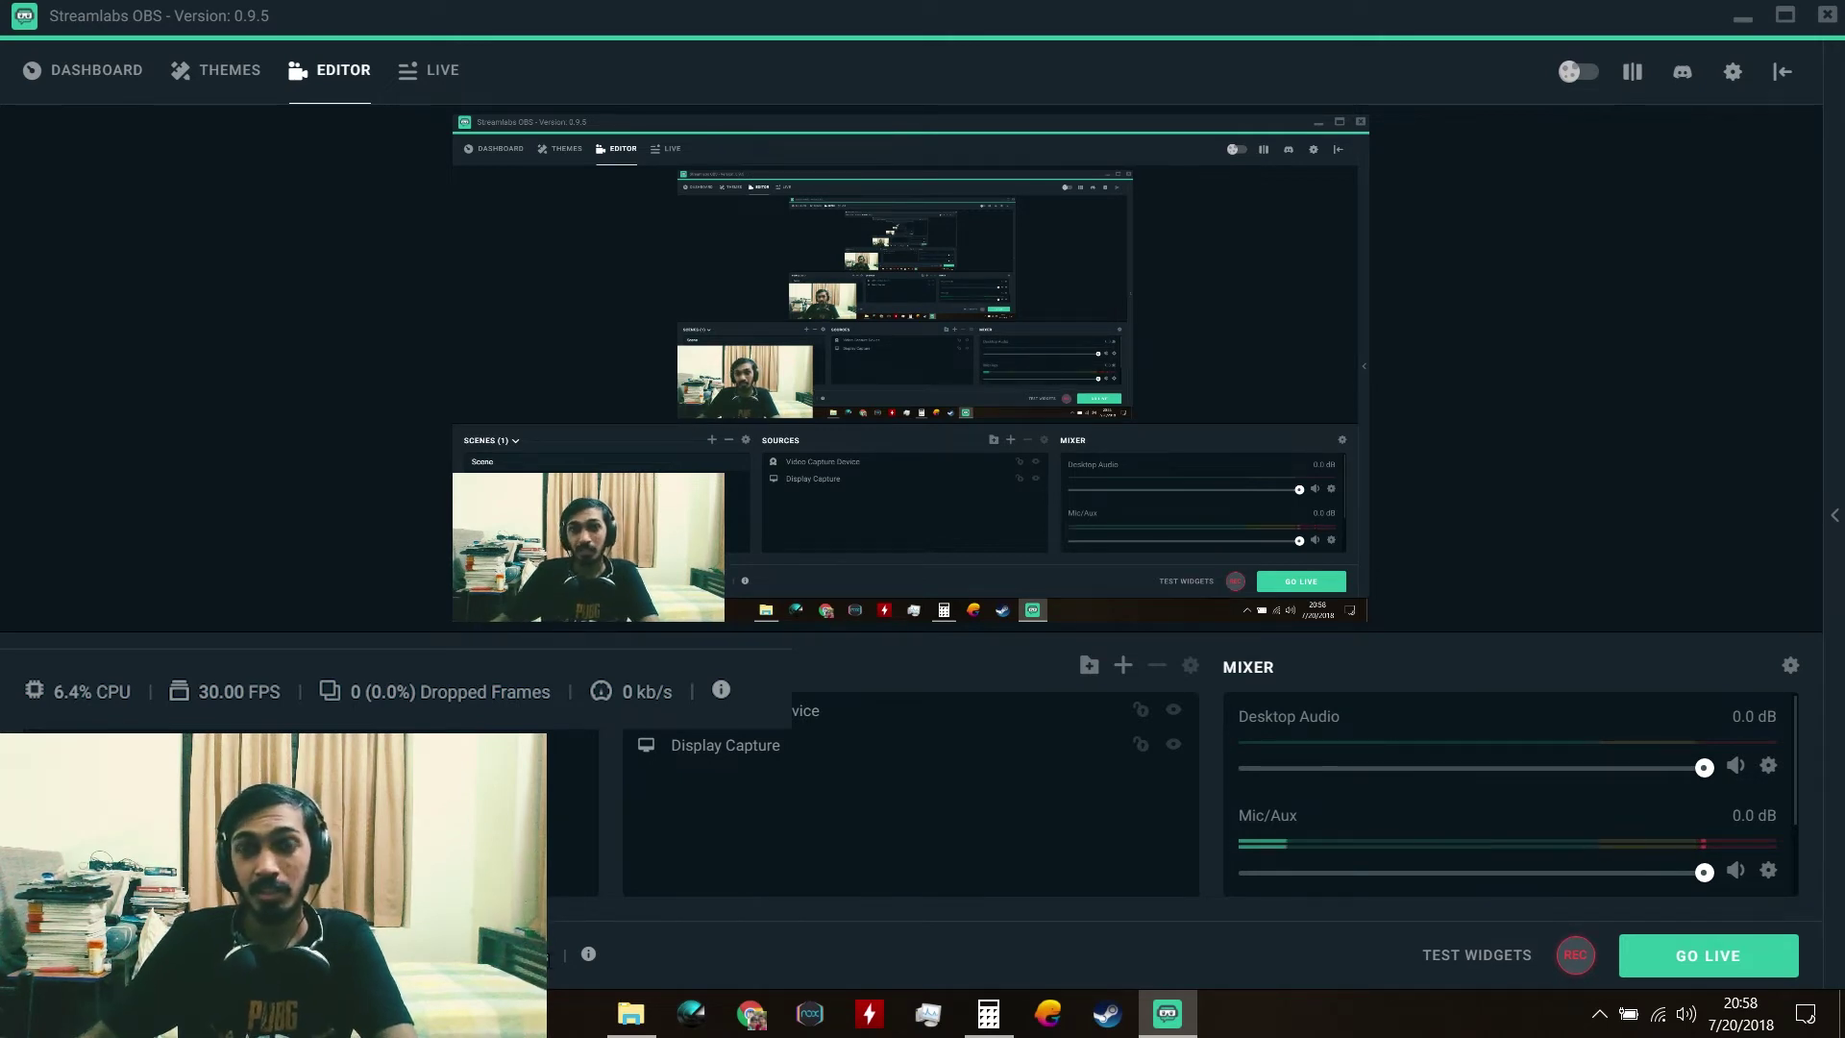
Step: Open the Notifications window to check for any notifications
click(588, 953)
drag(745, 170, 1117, 144)
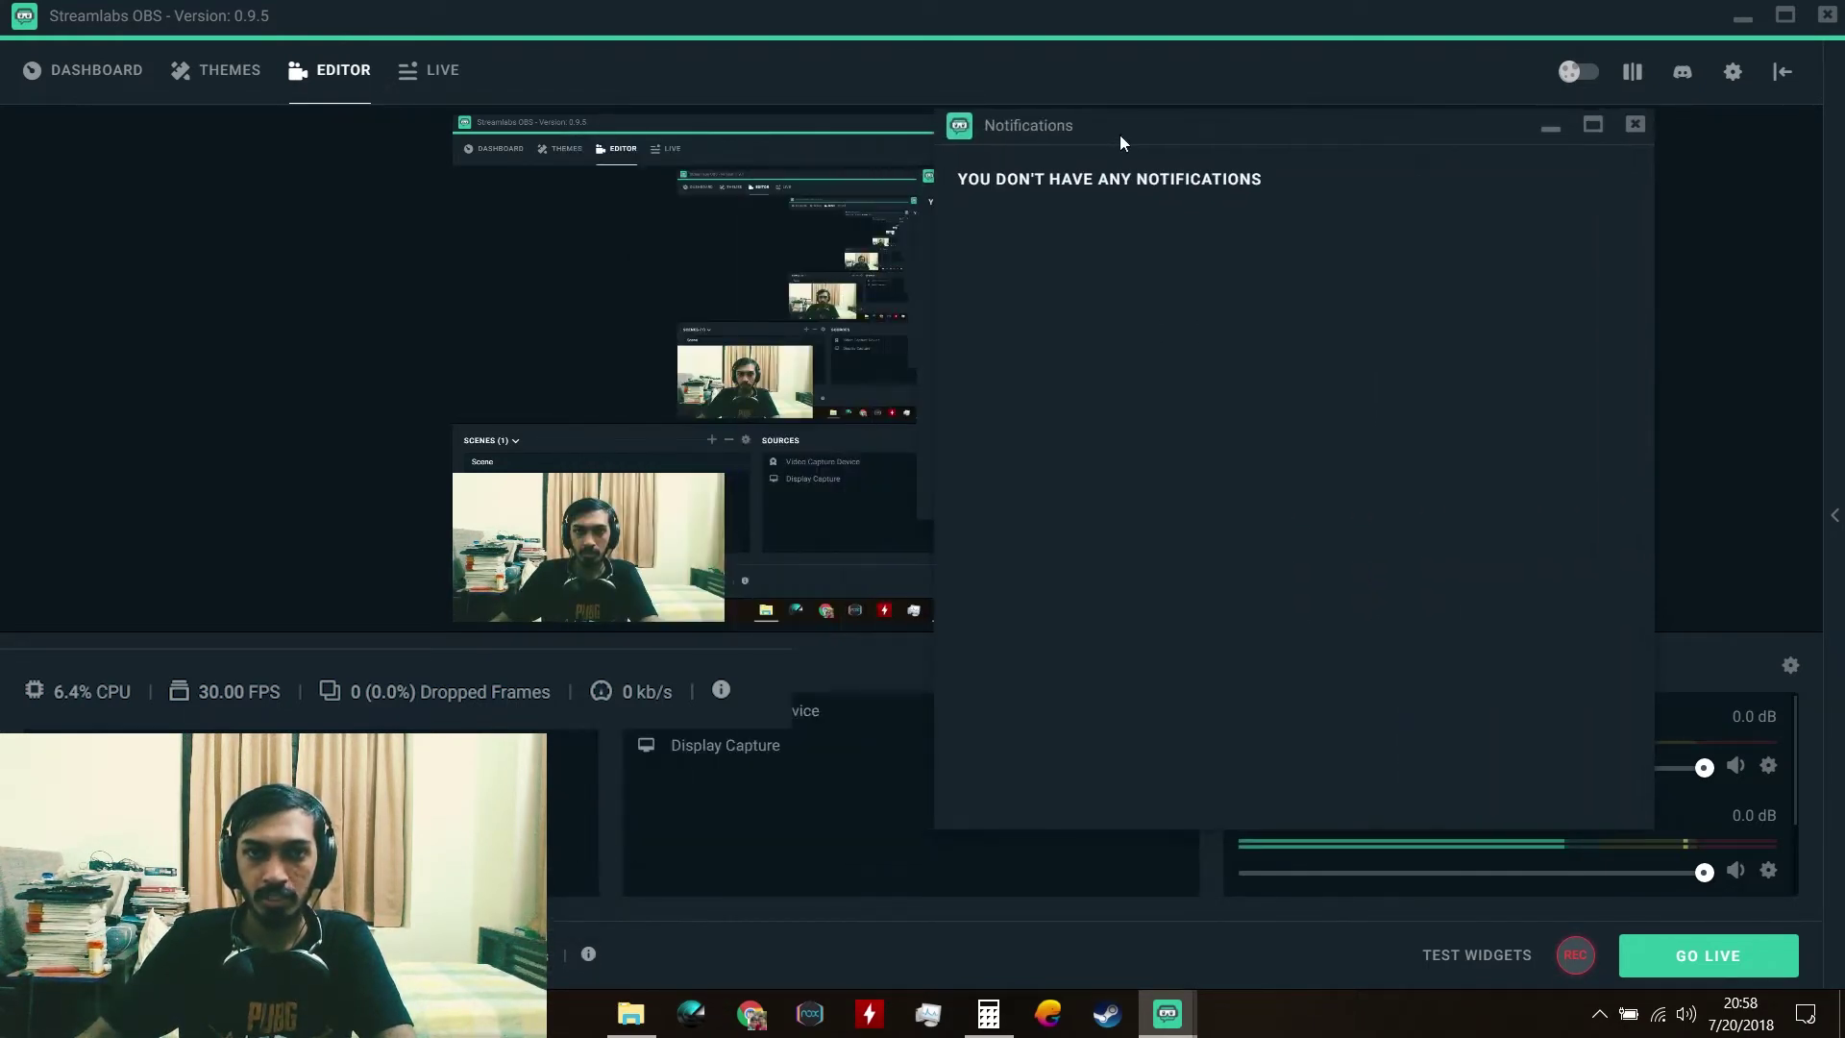
drag(1249, 127, 970, 117)
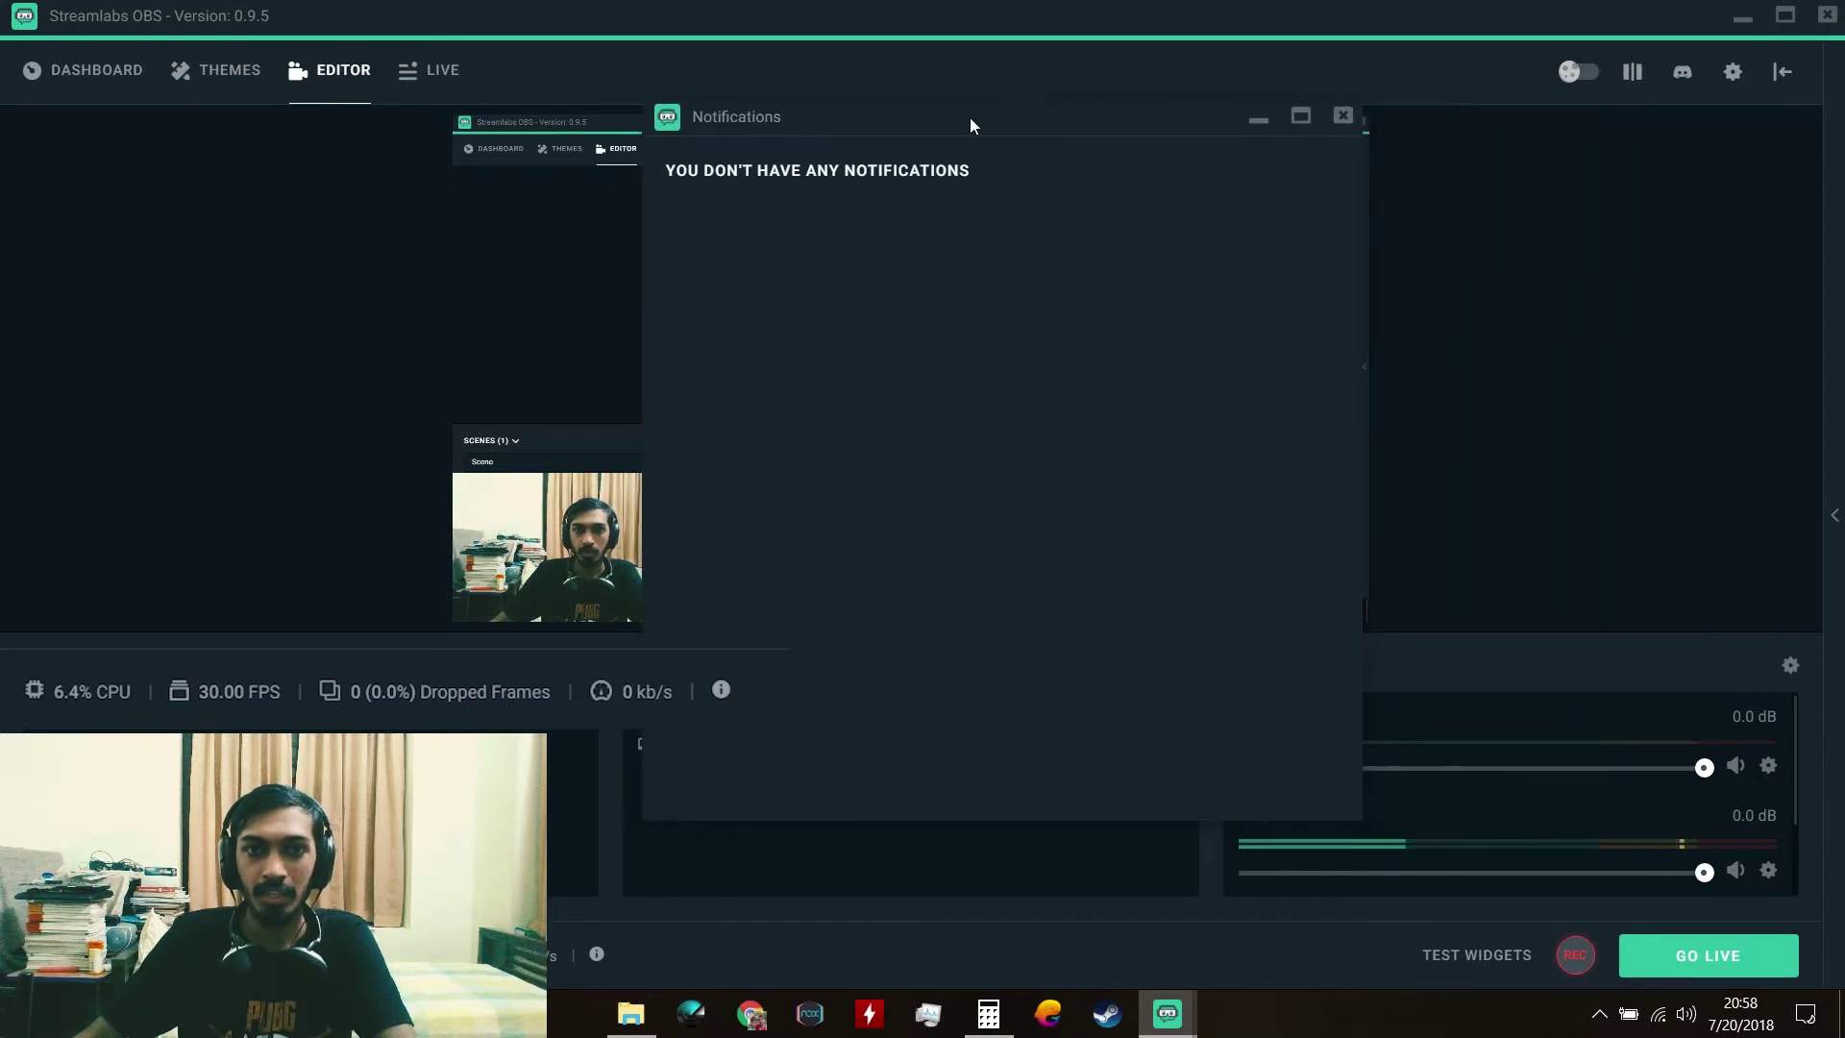
Step: Close the Notifications window and open the settings to review the General options, switching source alignment snapping off and back on
click(1342, 115)
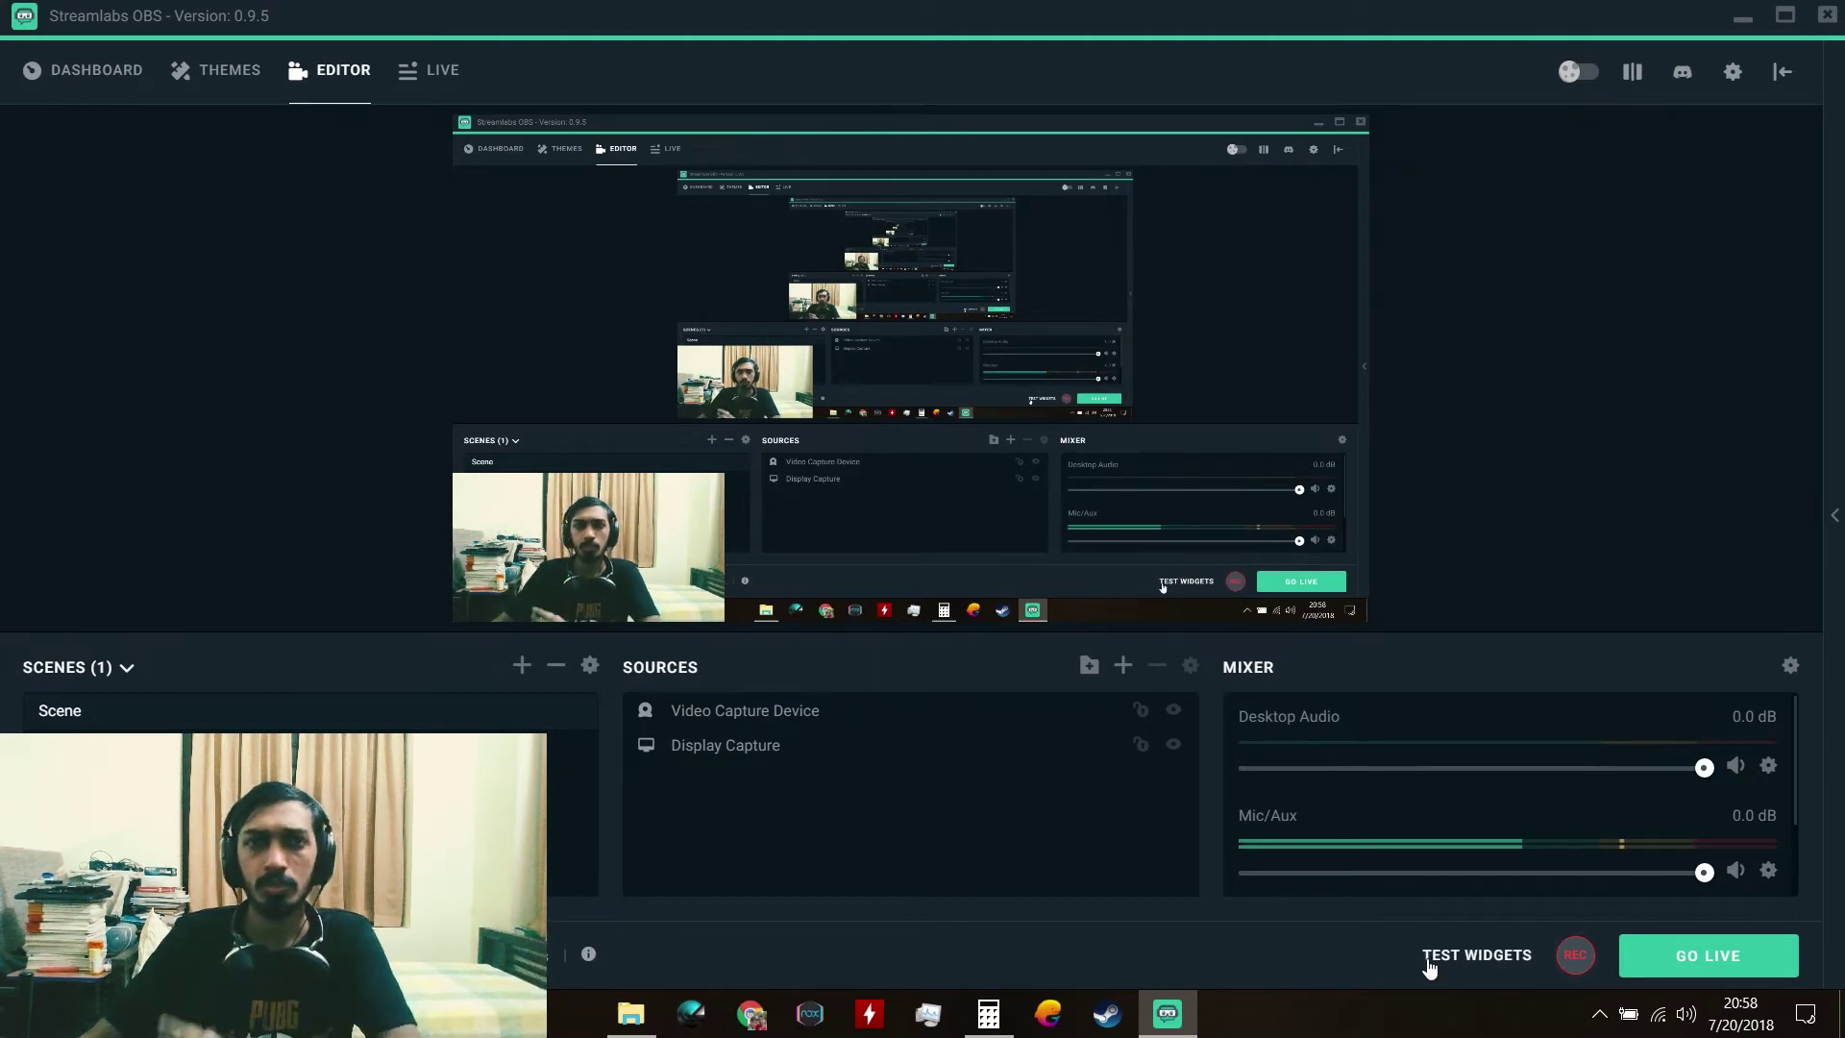
click(1732, 71)
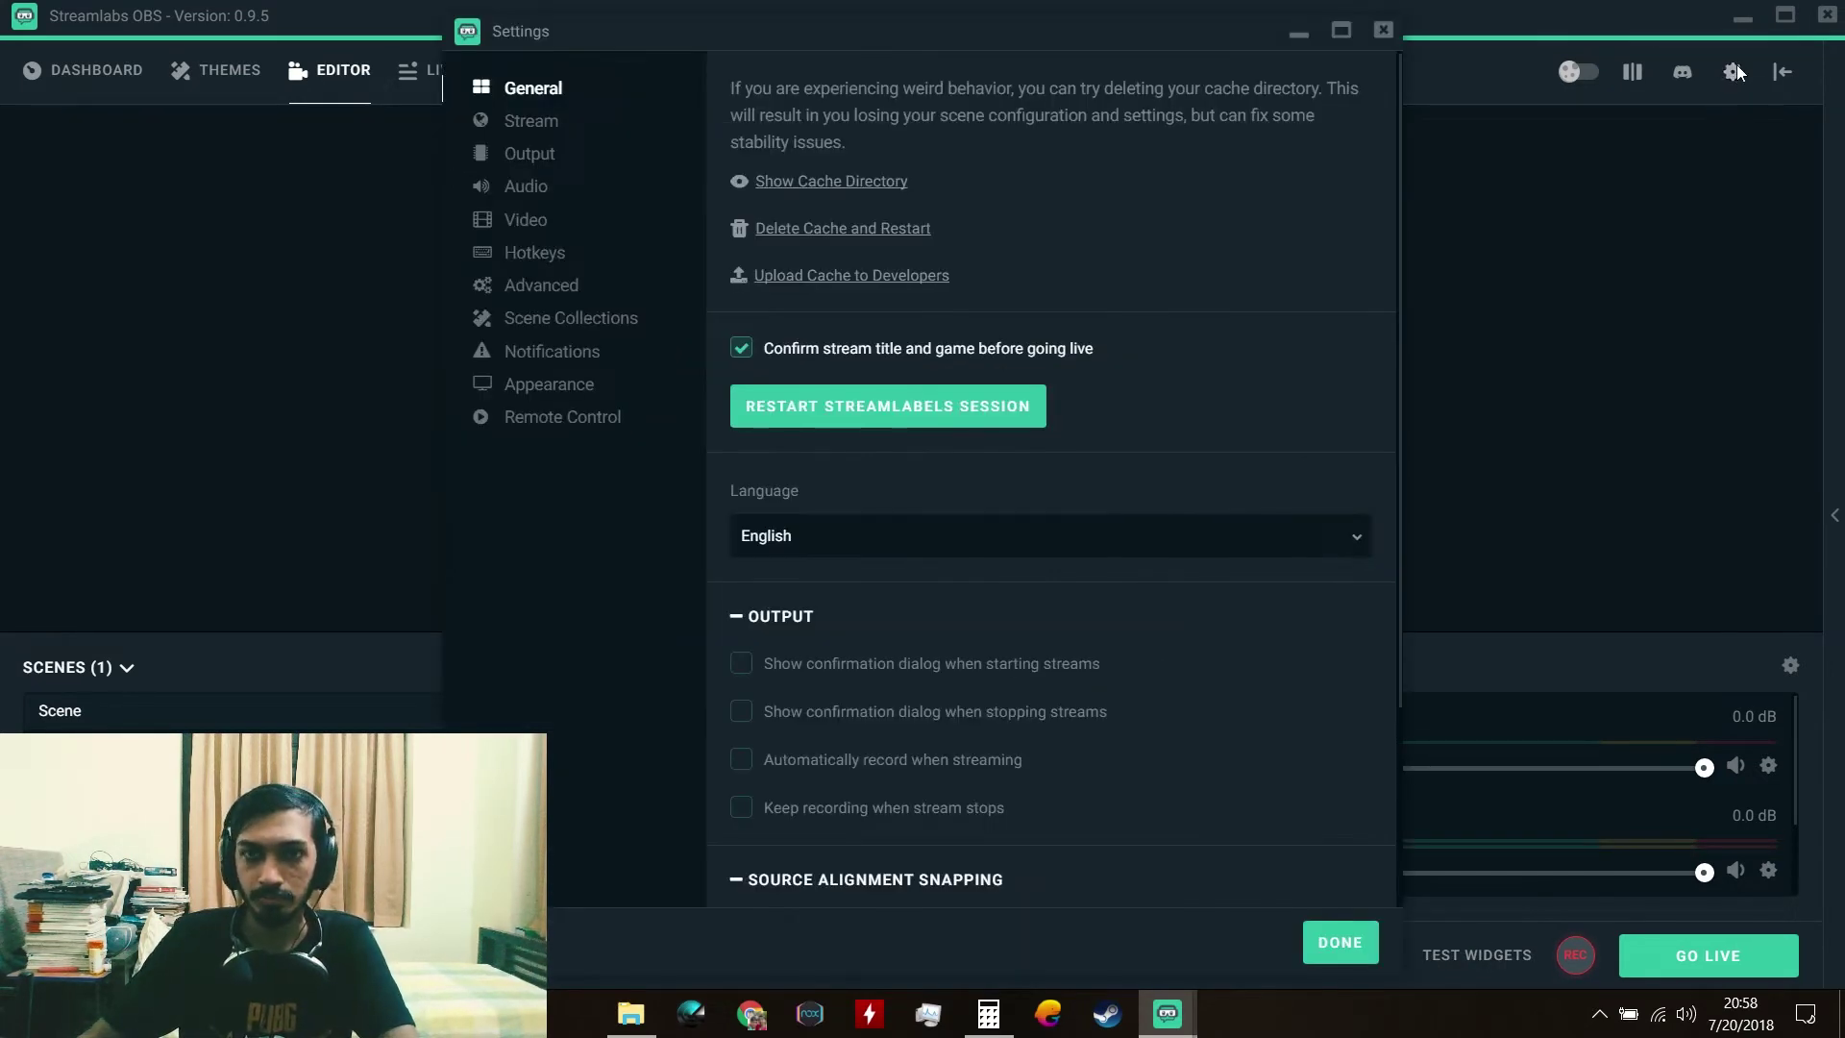
scroll(953, 444, down, 2)
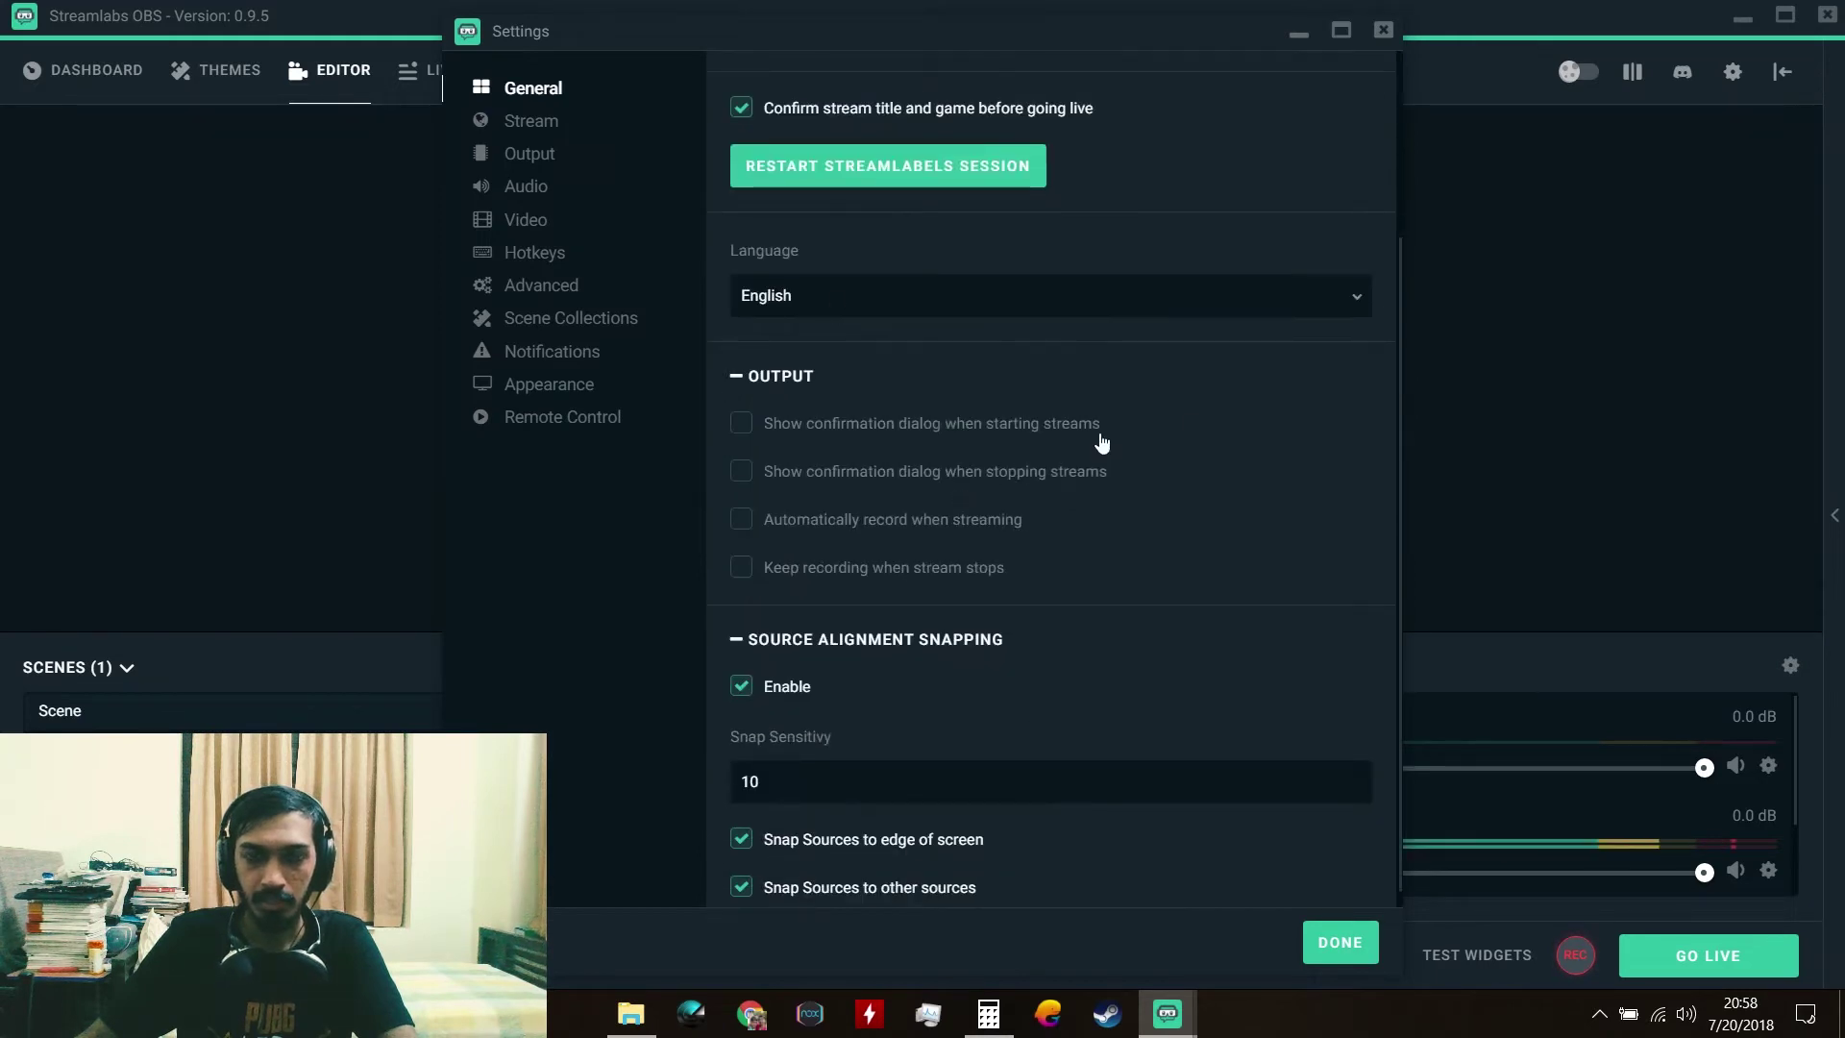
scroll(1100, 441, up, 2)
scroll(1099, 432, down, 3)
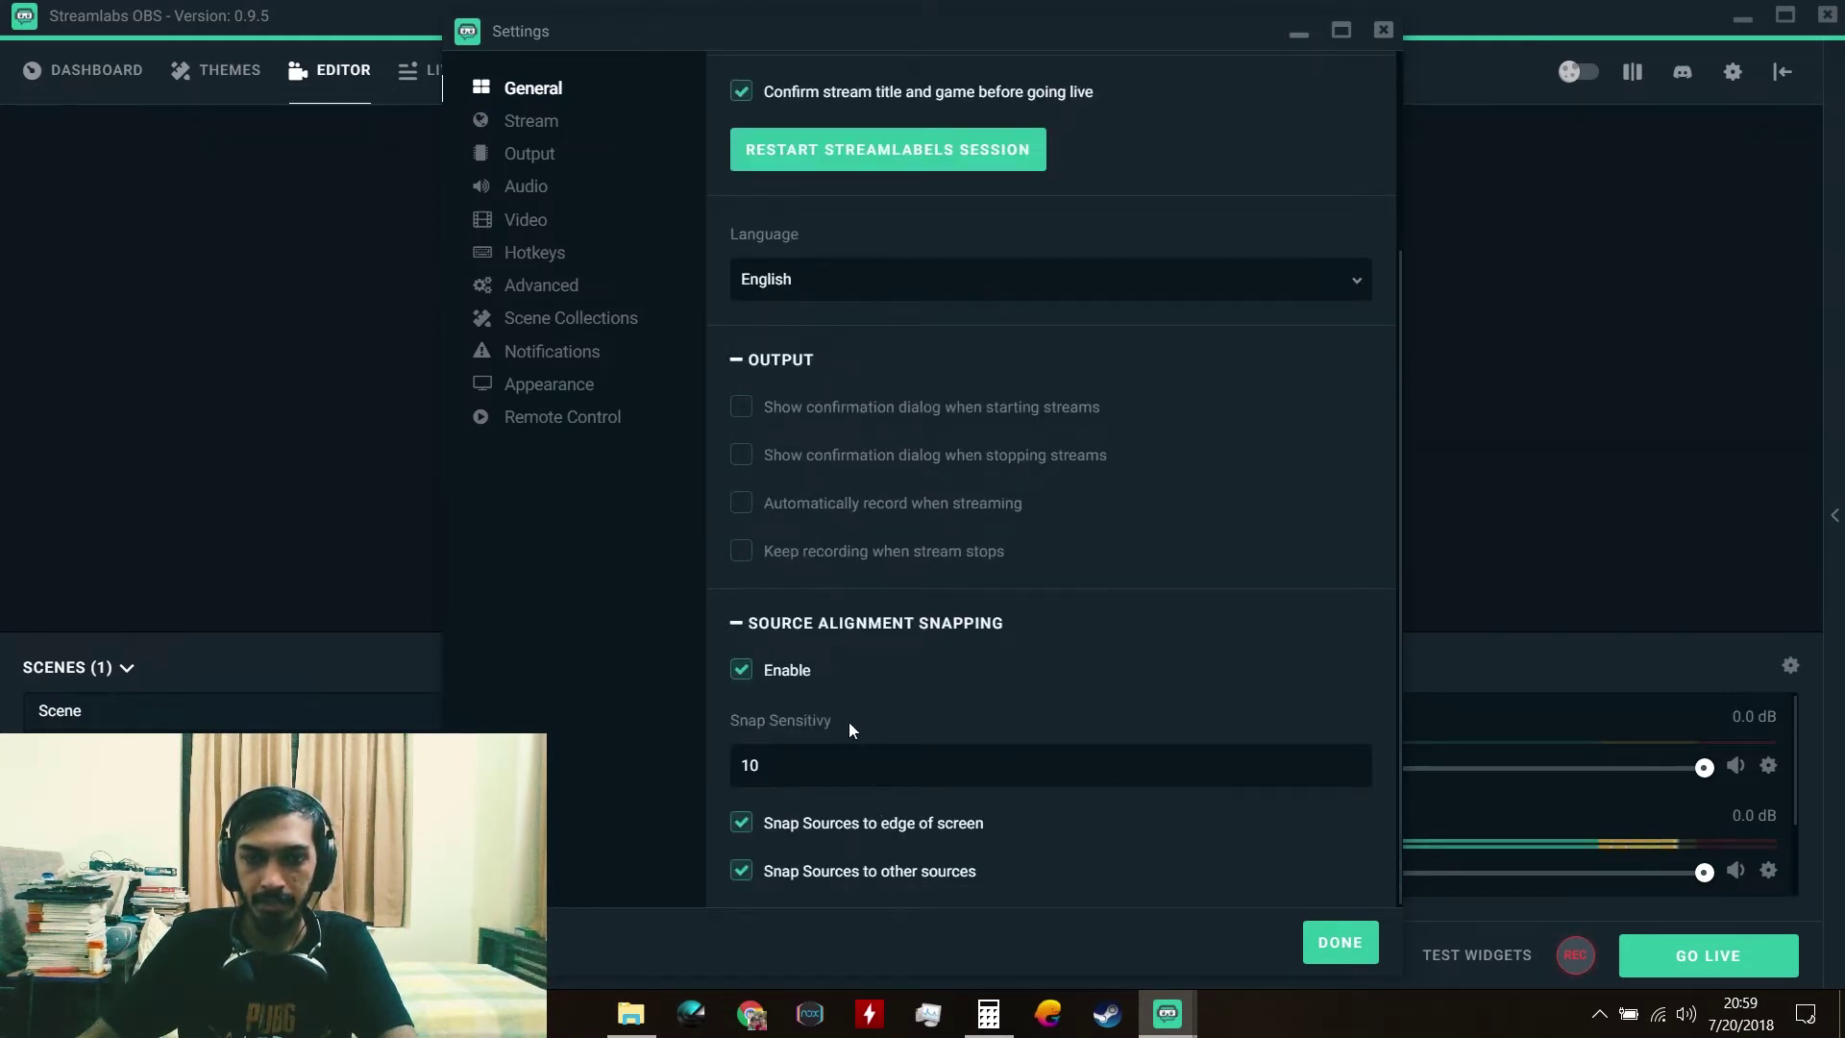
click(783, 671)
click(784, 672)
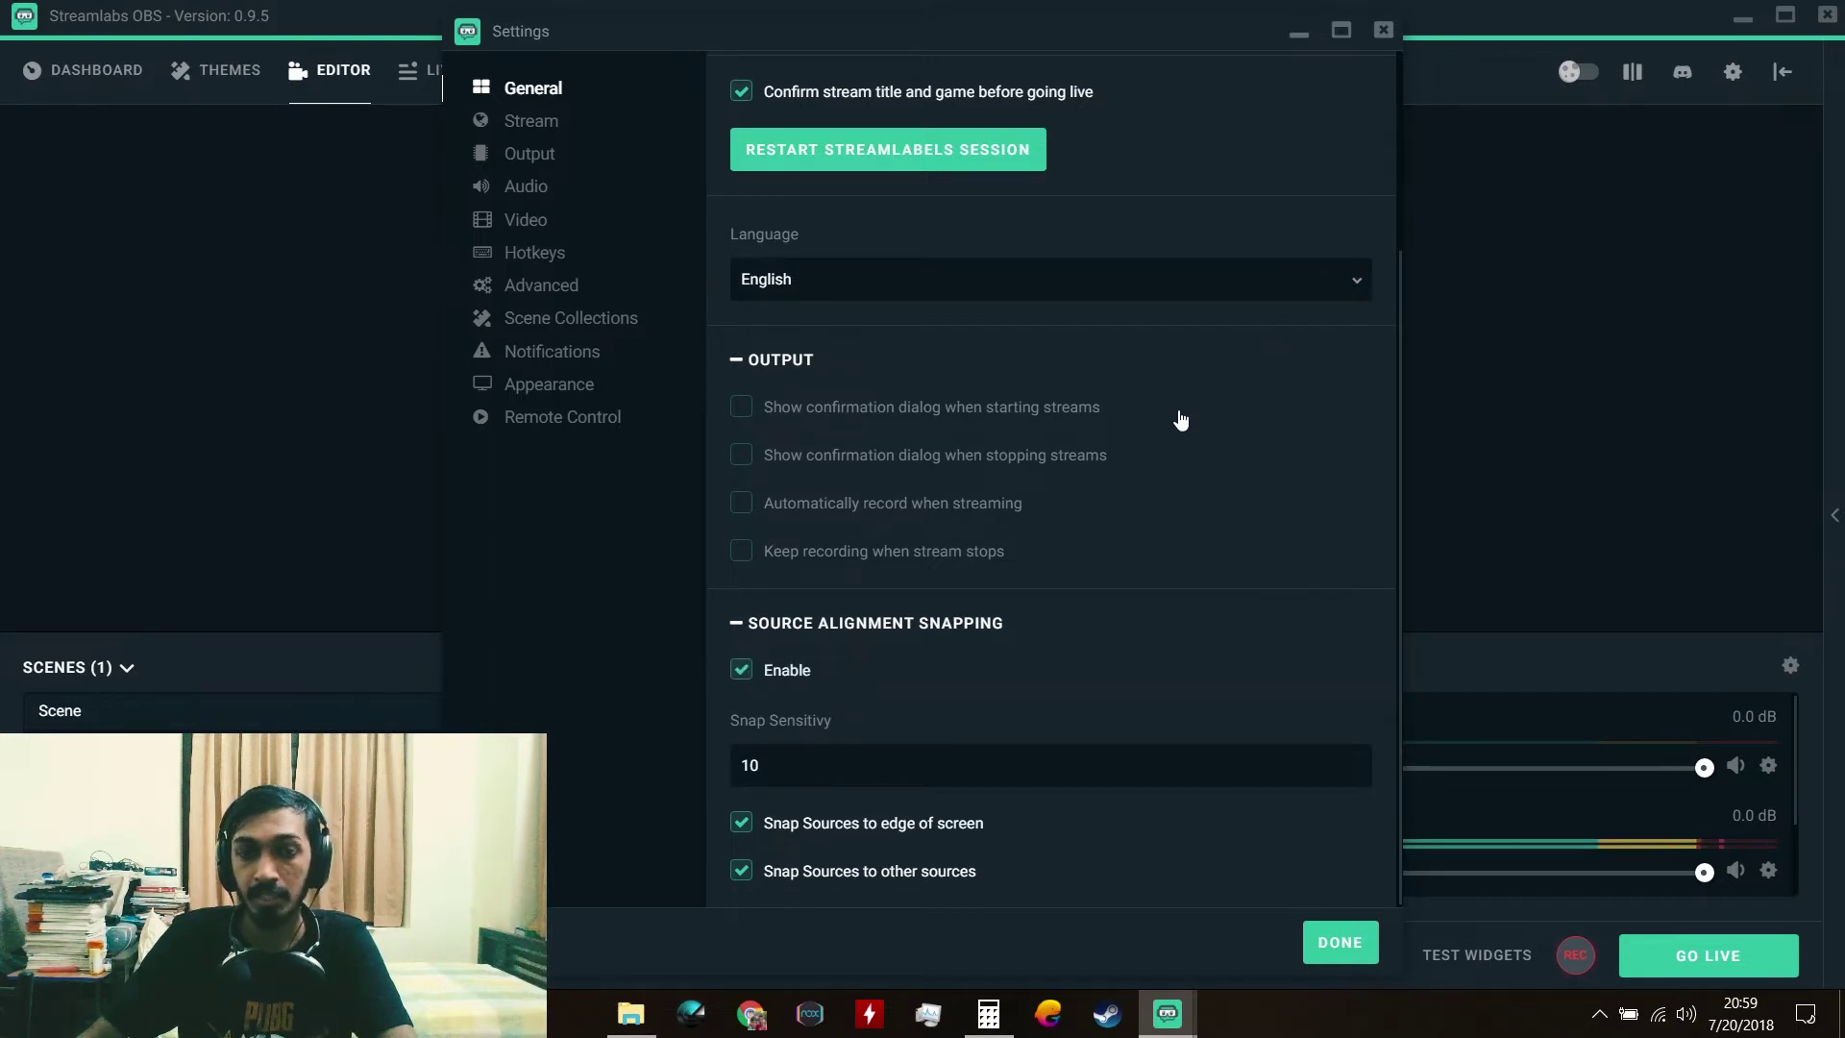
Step: Move the Settings window aside to view the editor preview, return it to the centre and look through the General options again
drag(1093, 46, 1585, 73)
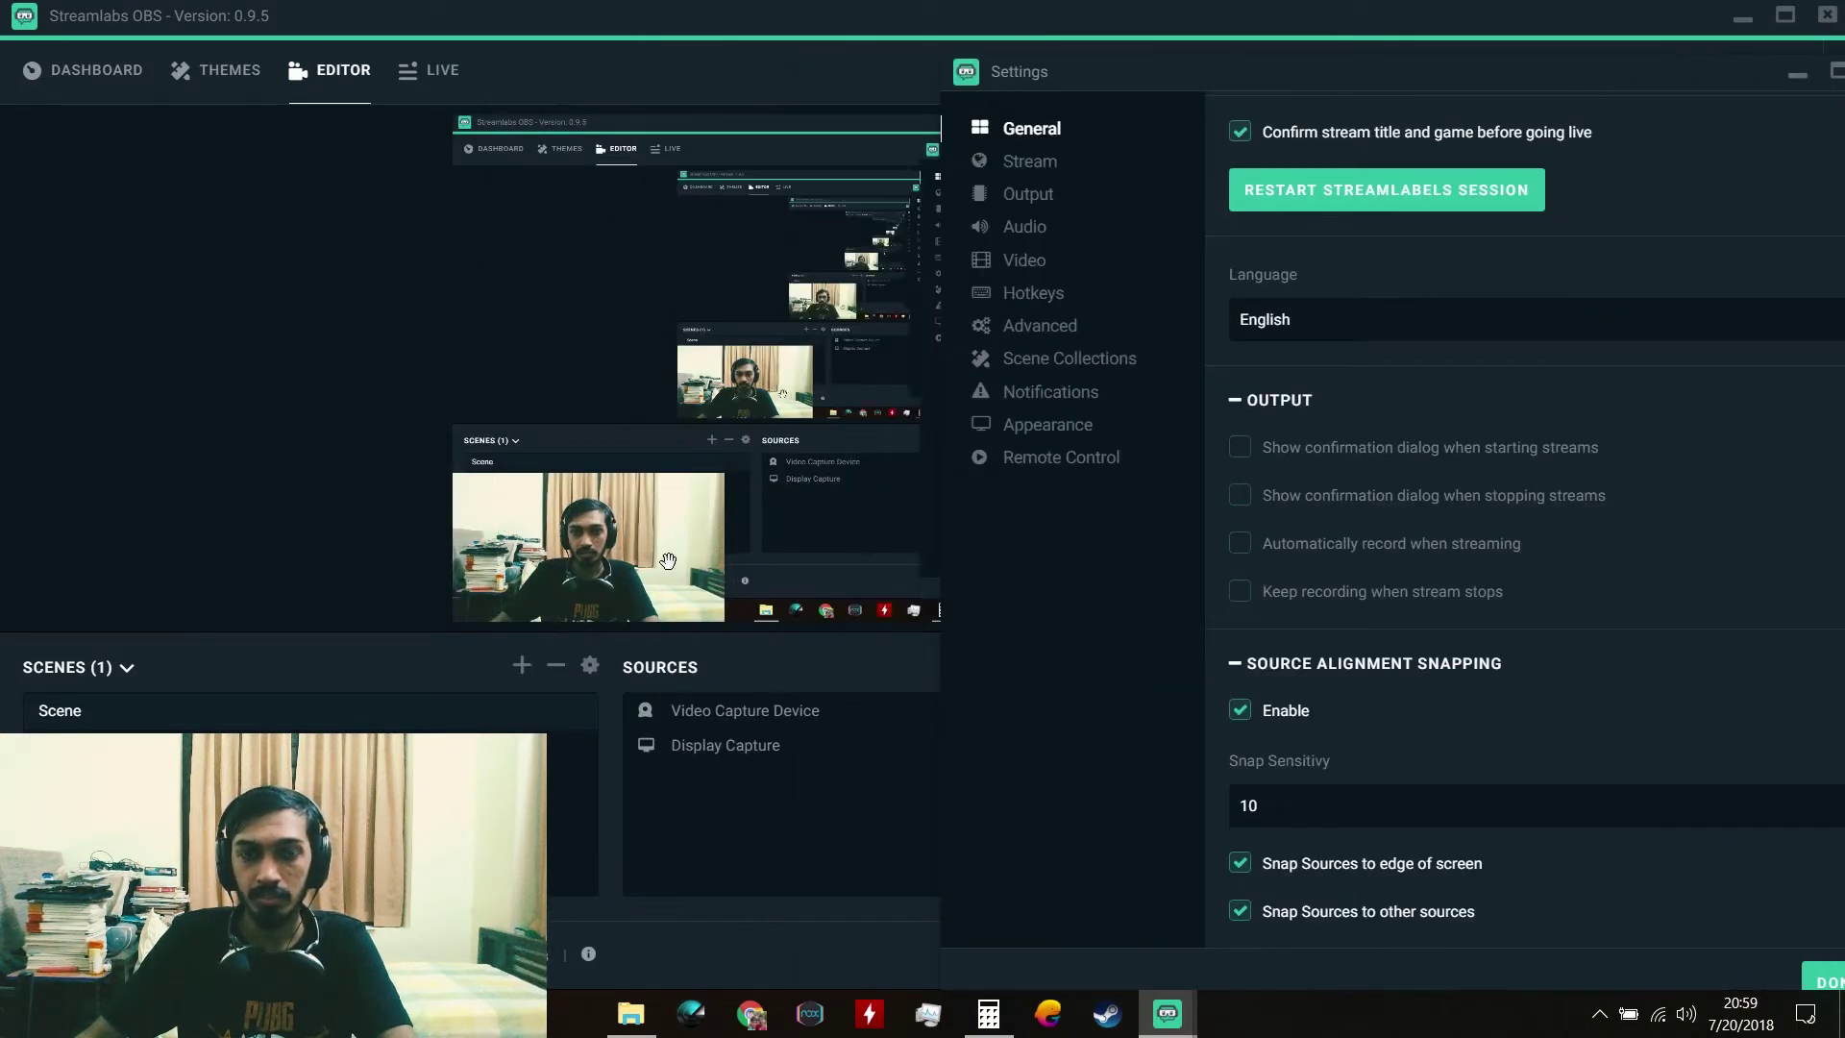
drag(1224, 81, 722, 45)
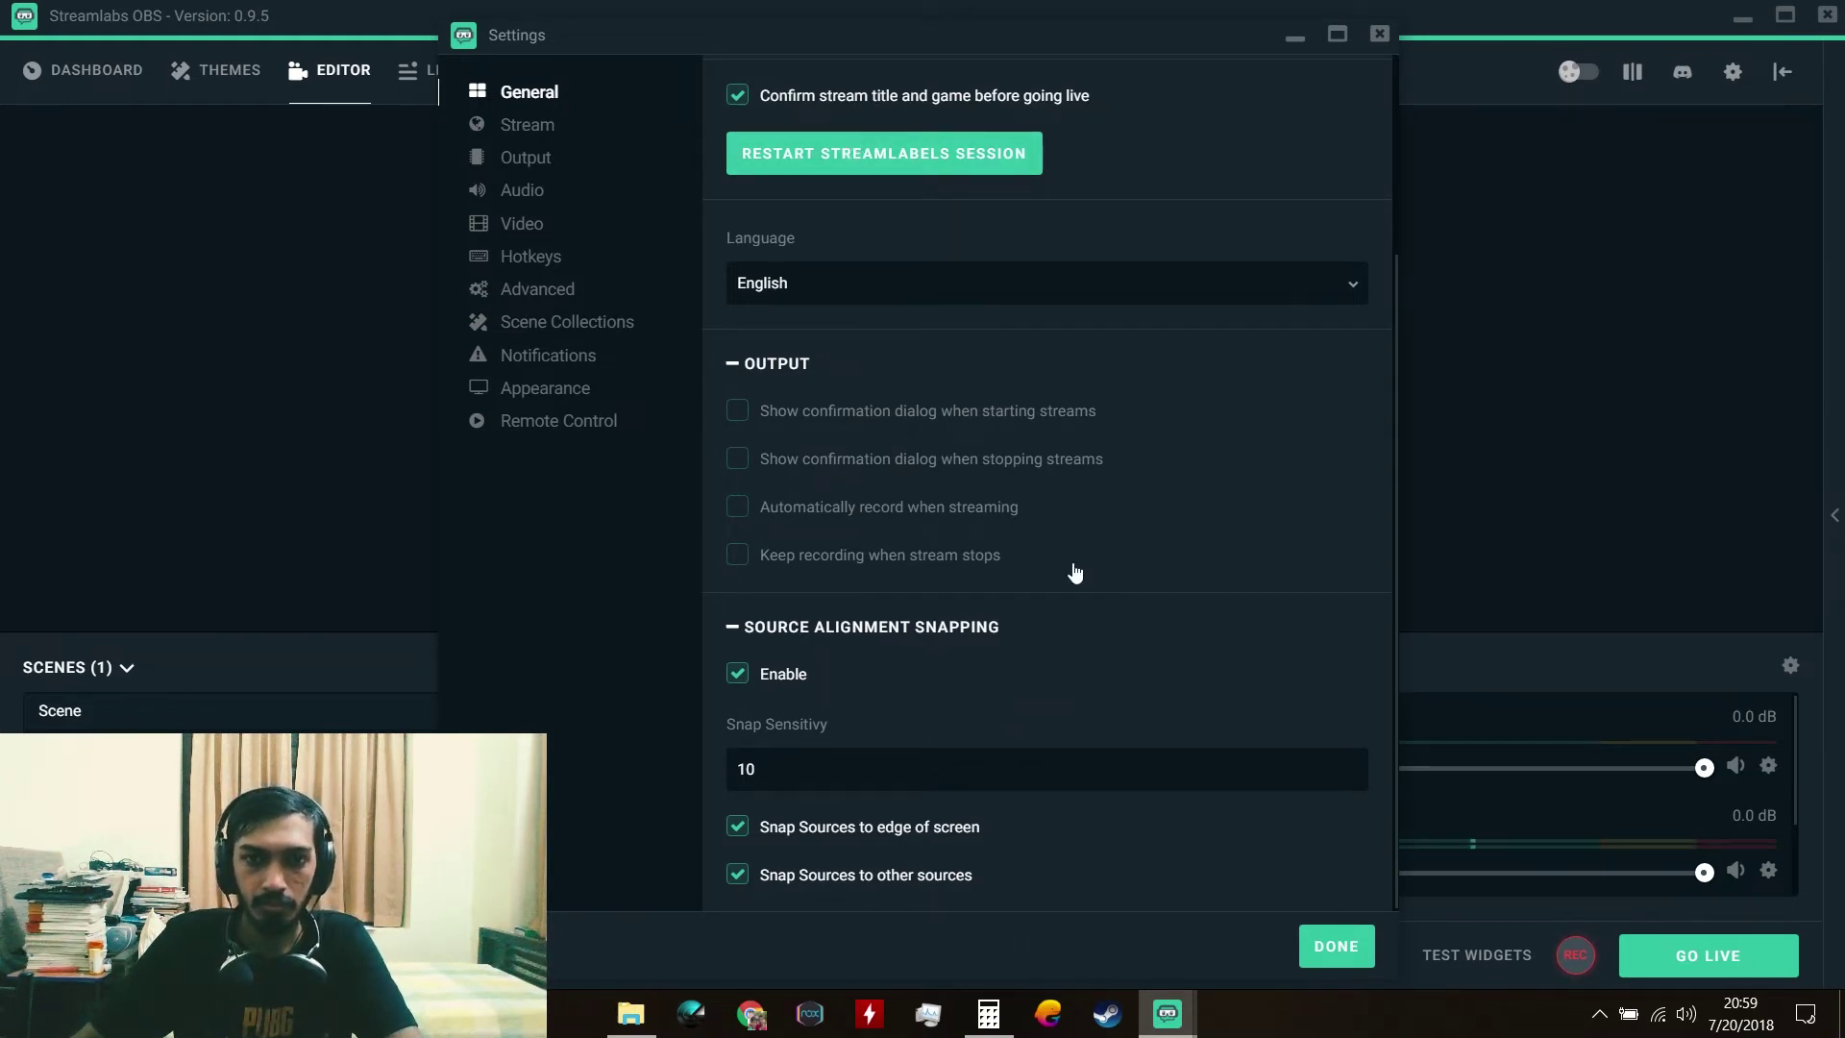
scroll(1069, 573, up, 3)
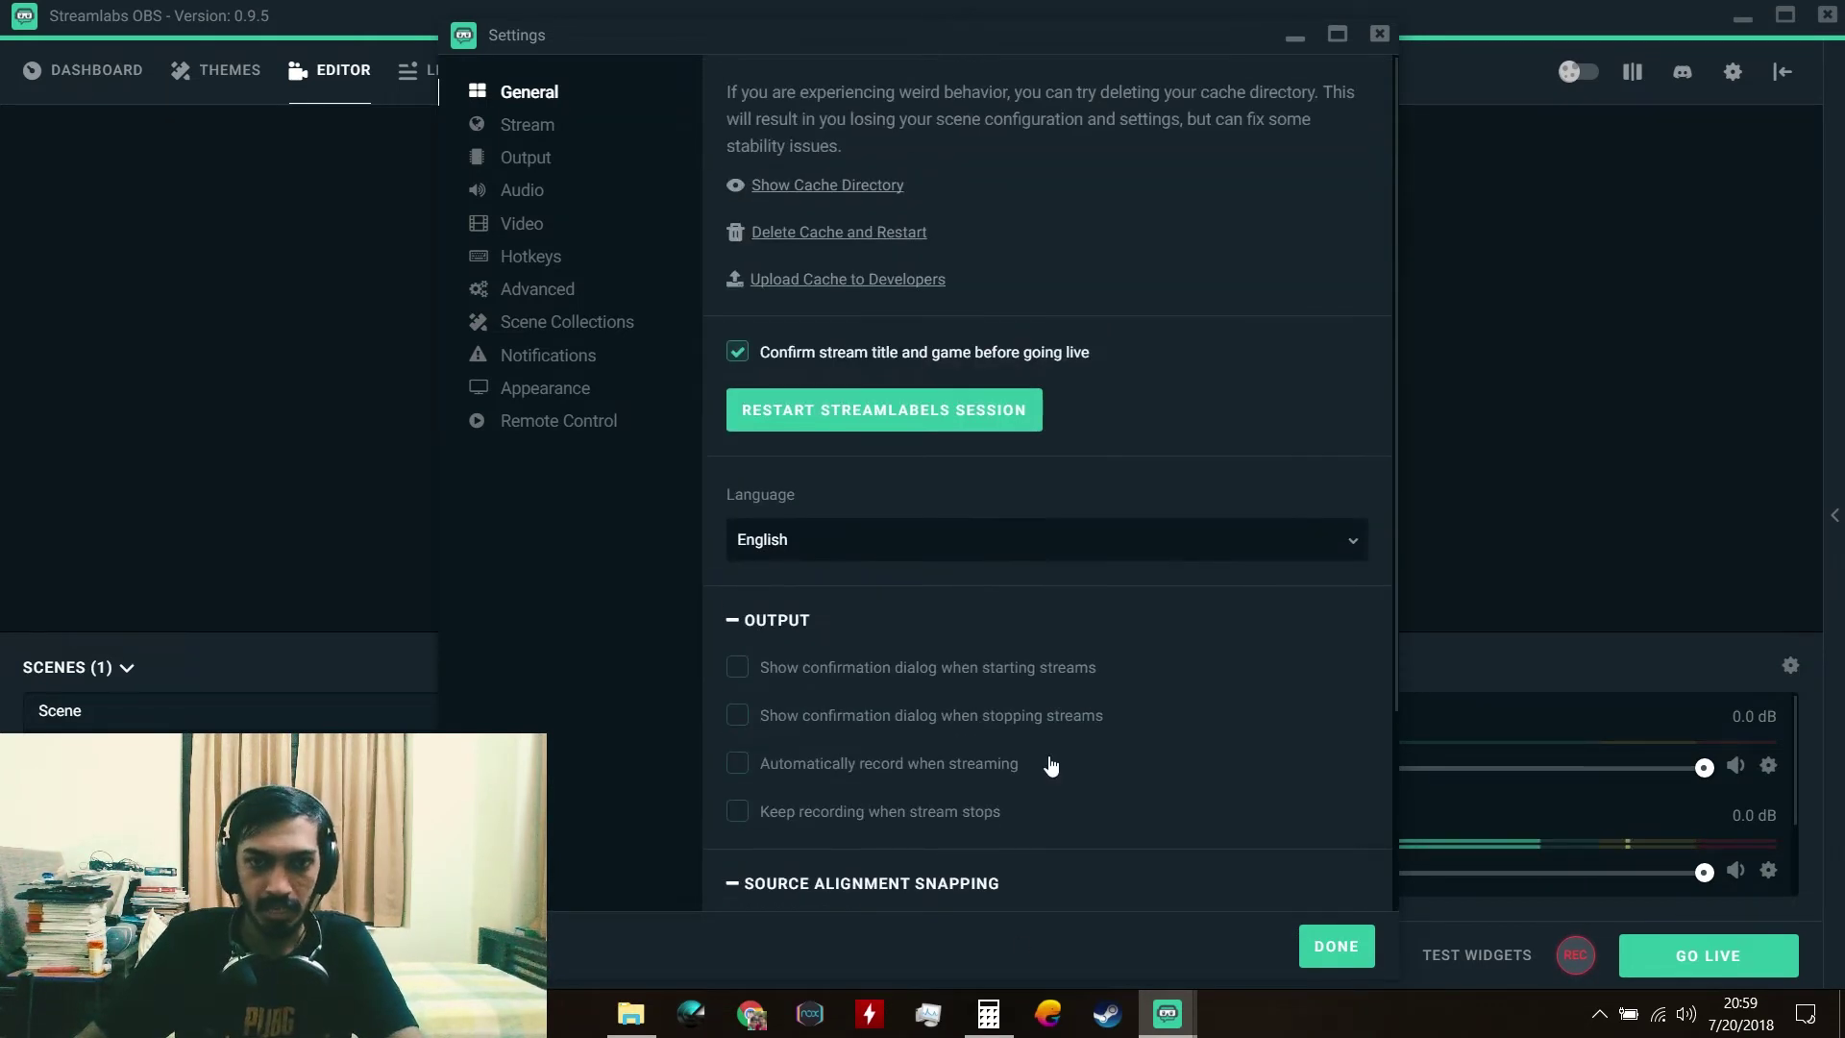
scroll(976, 737, down, 3)
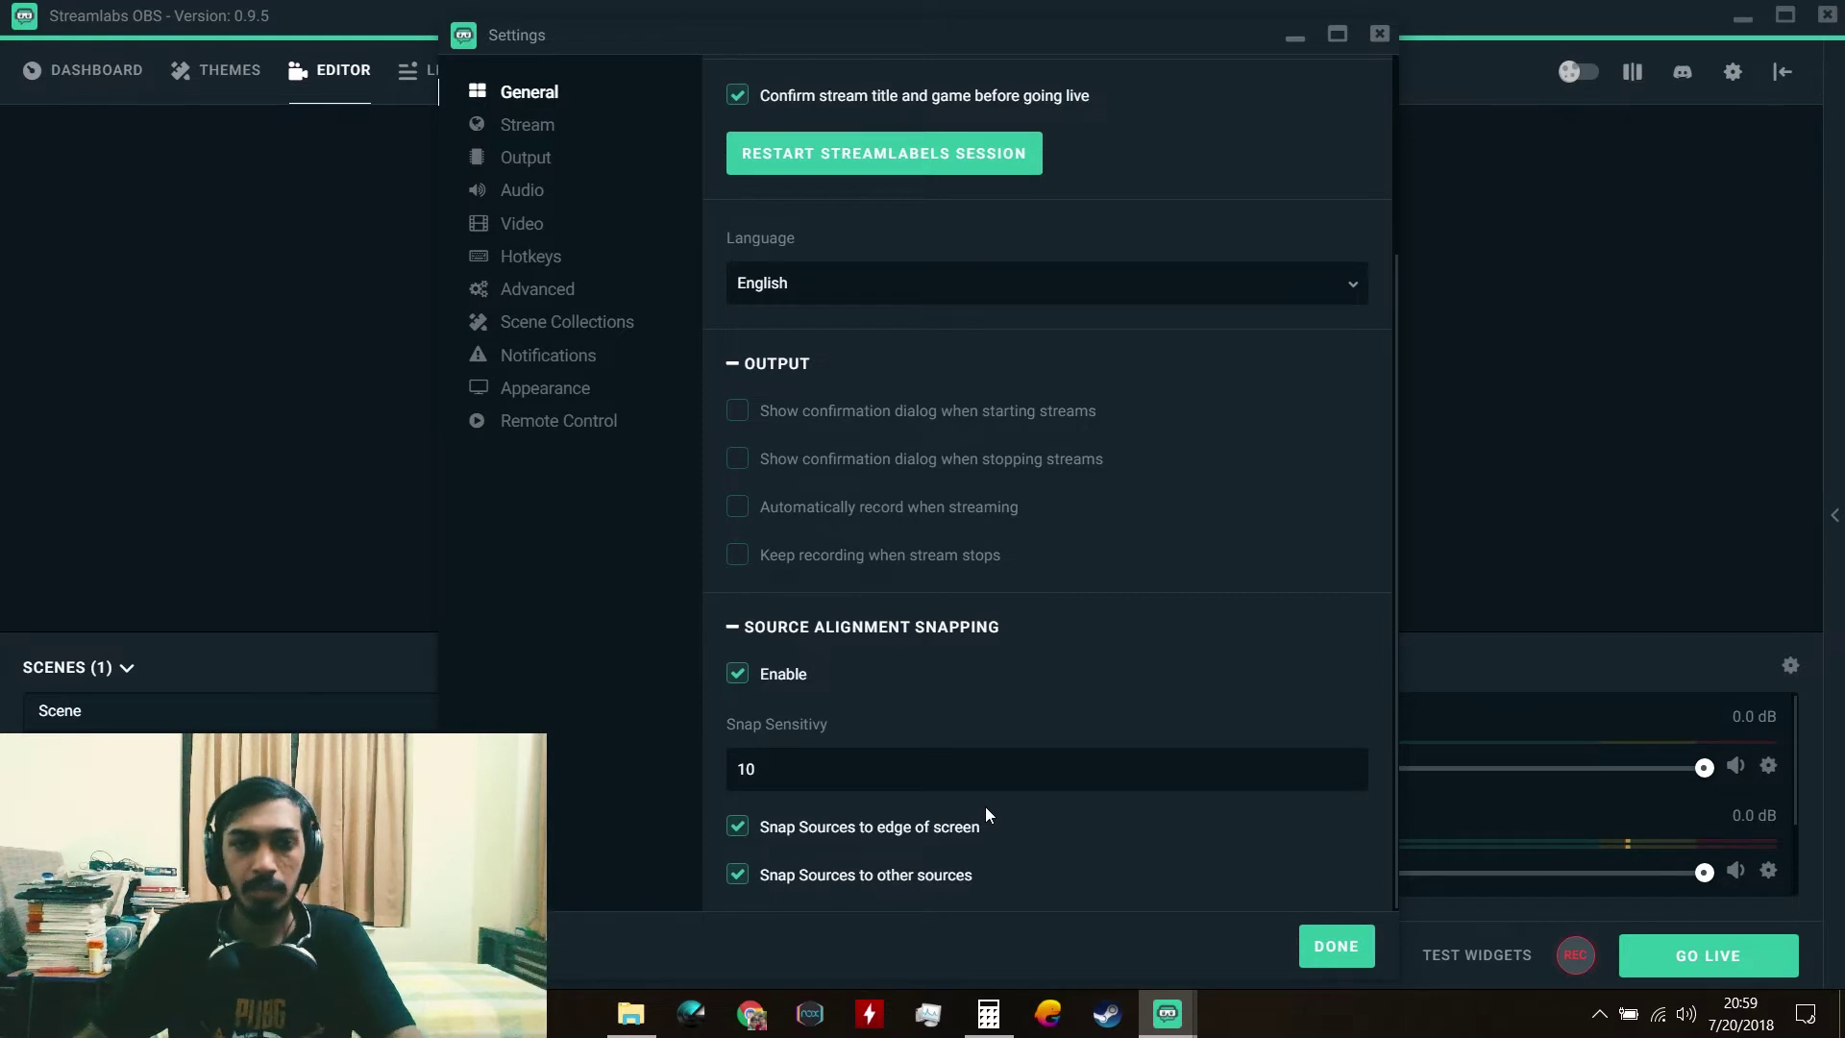
Step: Open the Stream settings and look at the available stream types
click(526, 126)
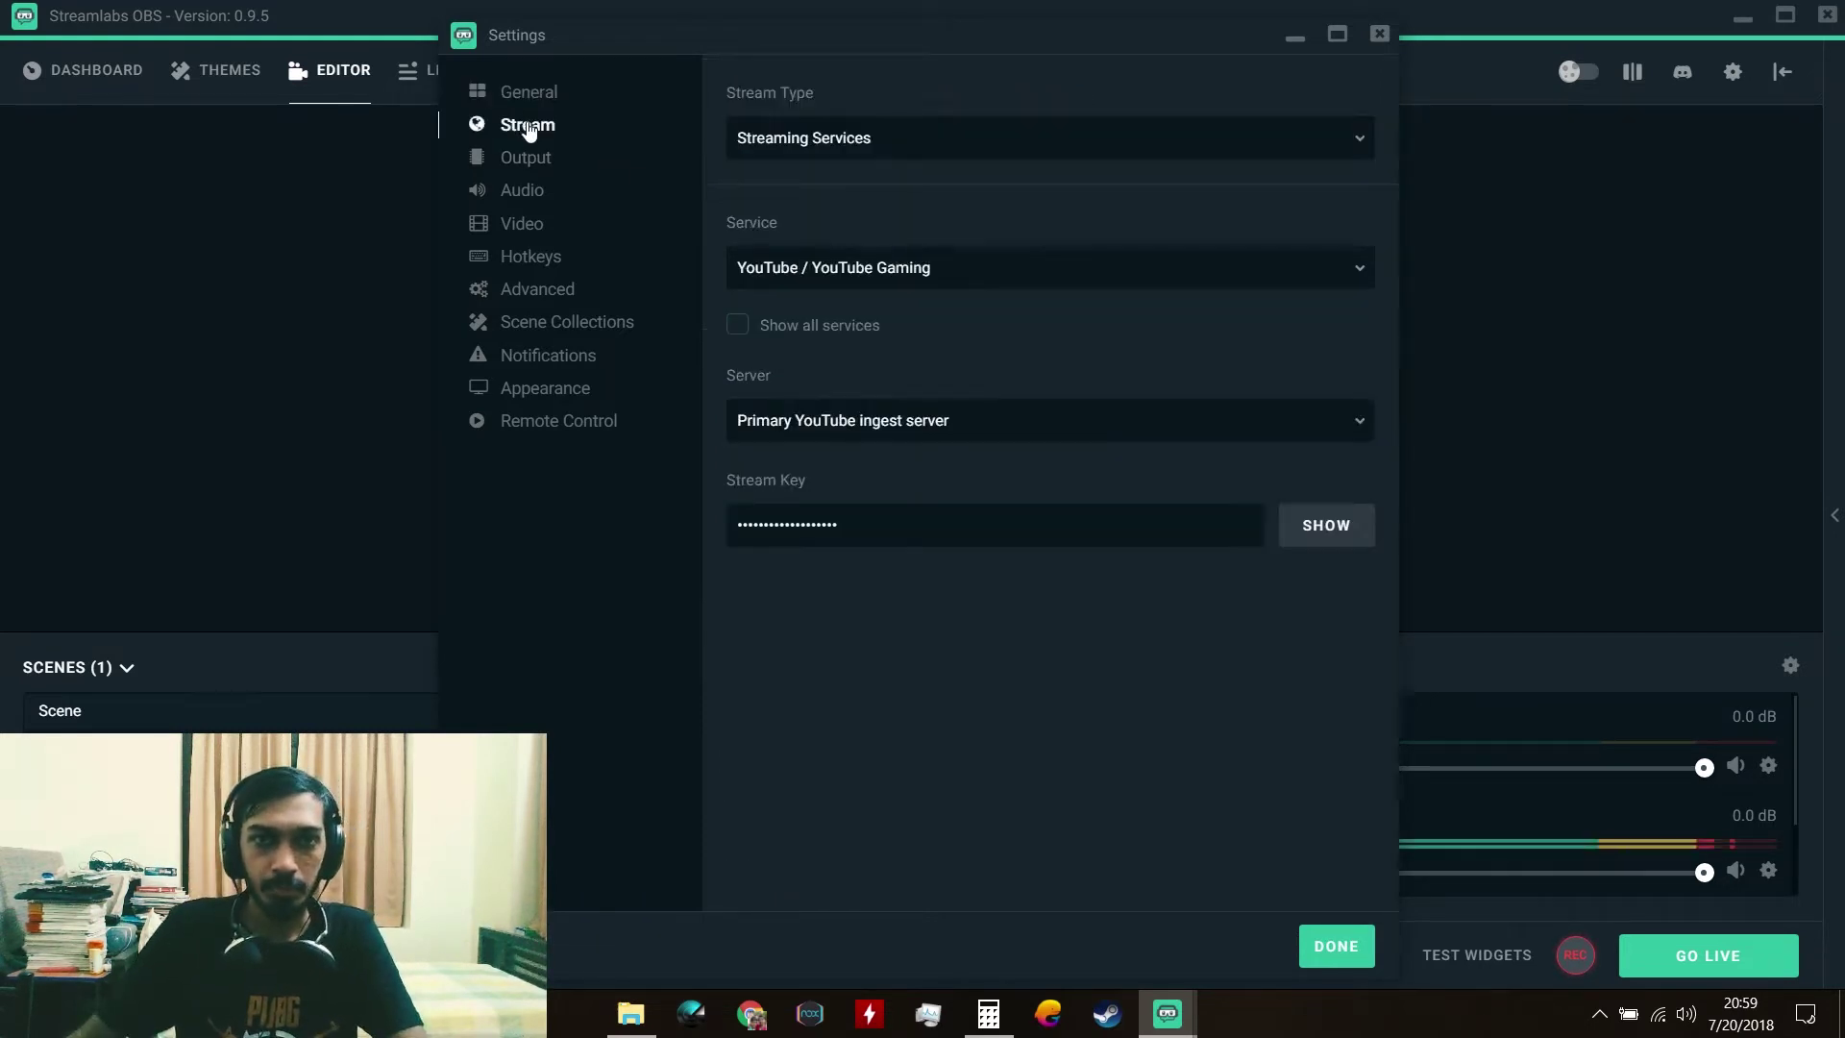
click(939, 153)
click(944, 79)
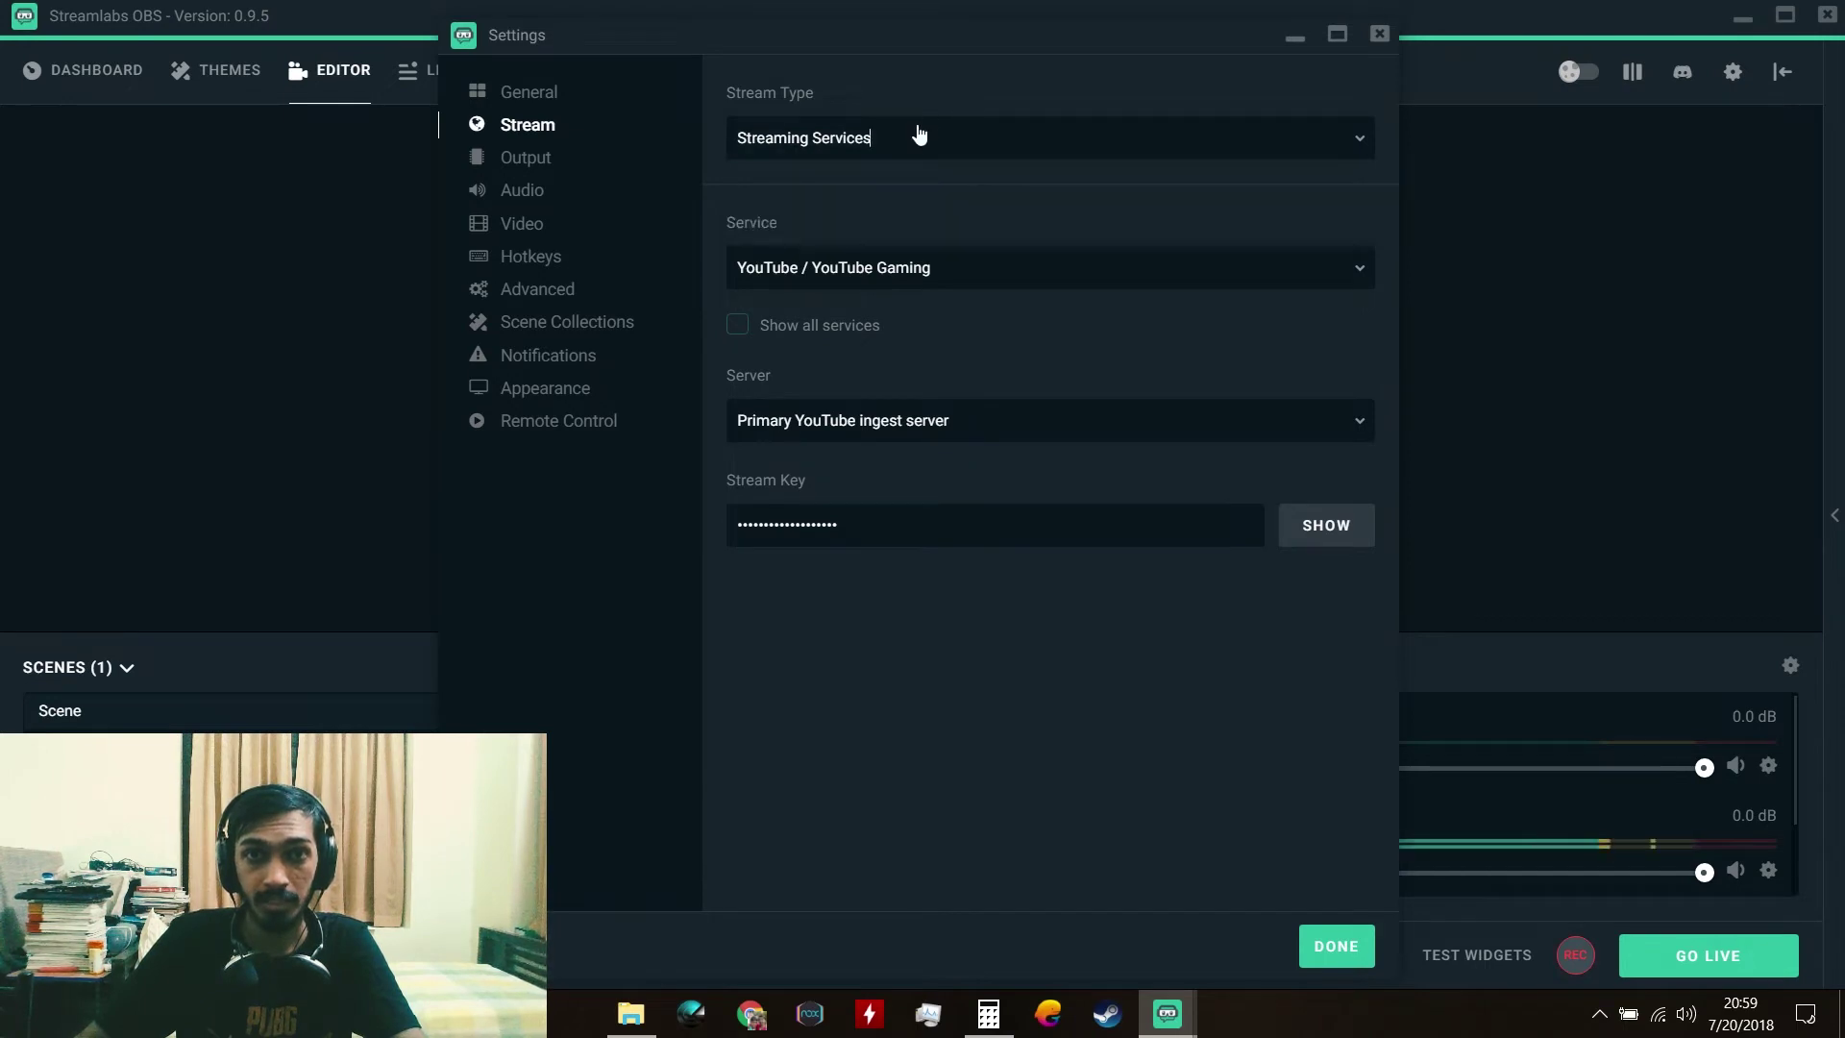
Step: Switch the stream type to Custom Streaming Server to view its fields, and set it back to Streaming Services
click(913, 134)
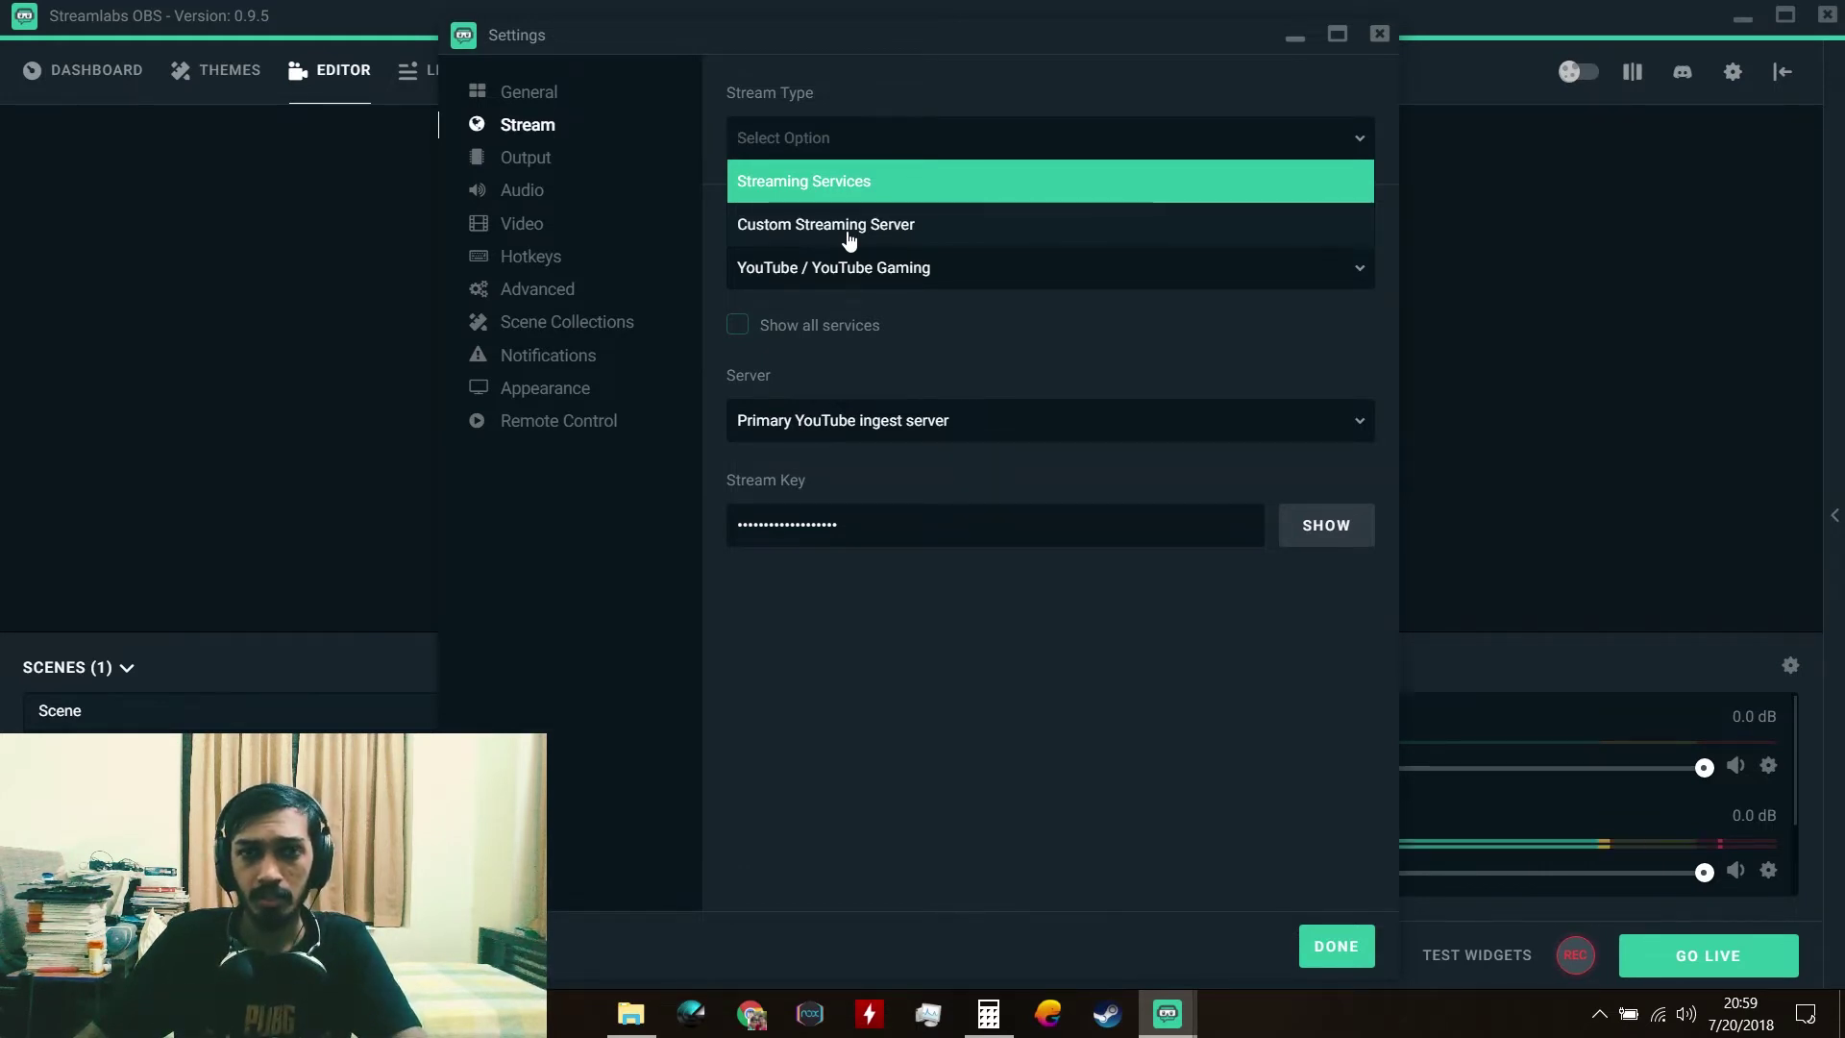
click(849, 230)
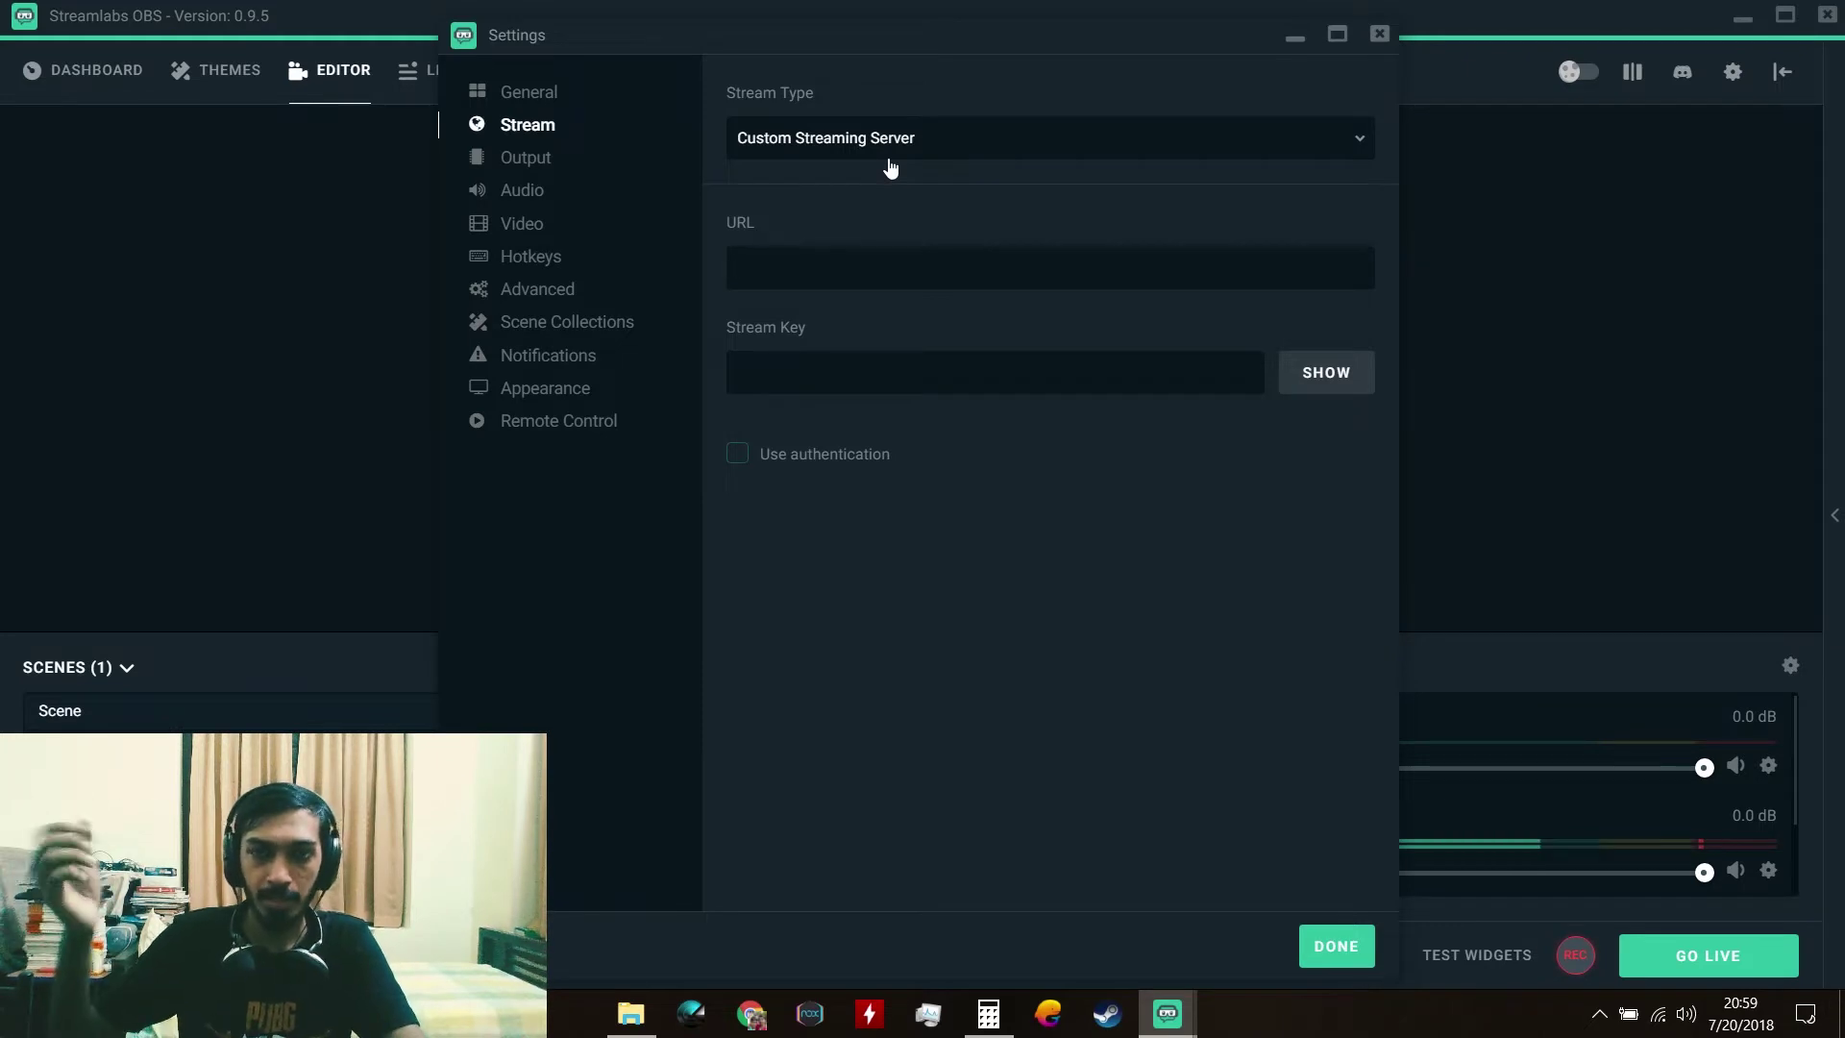
key(Tab)
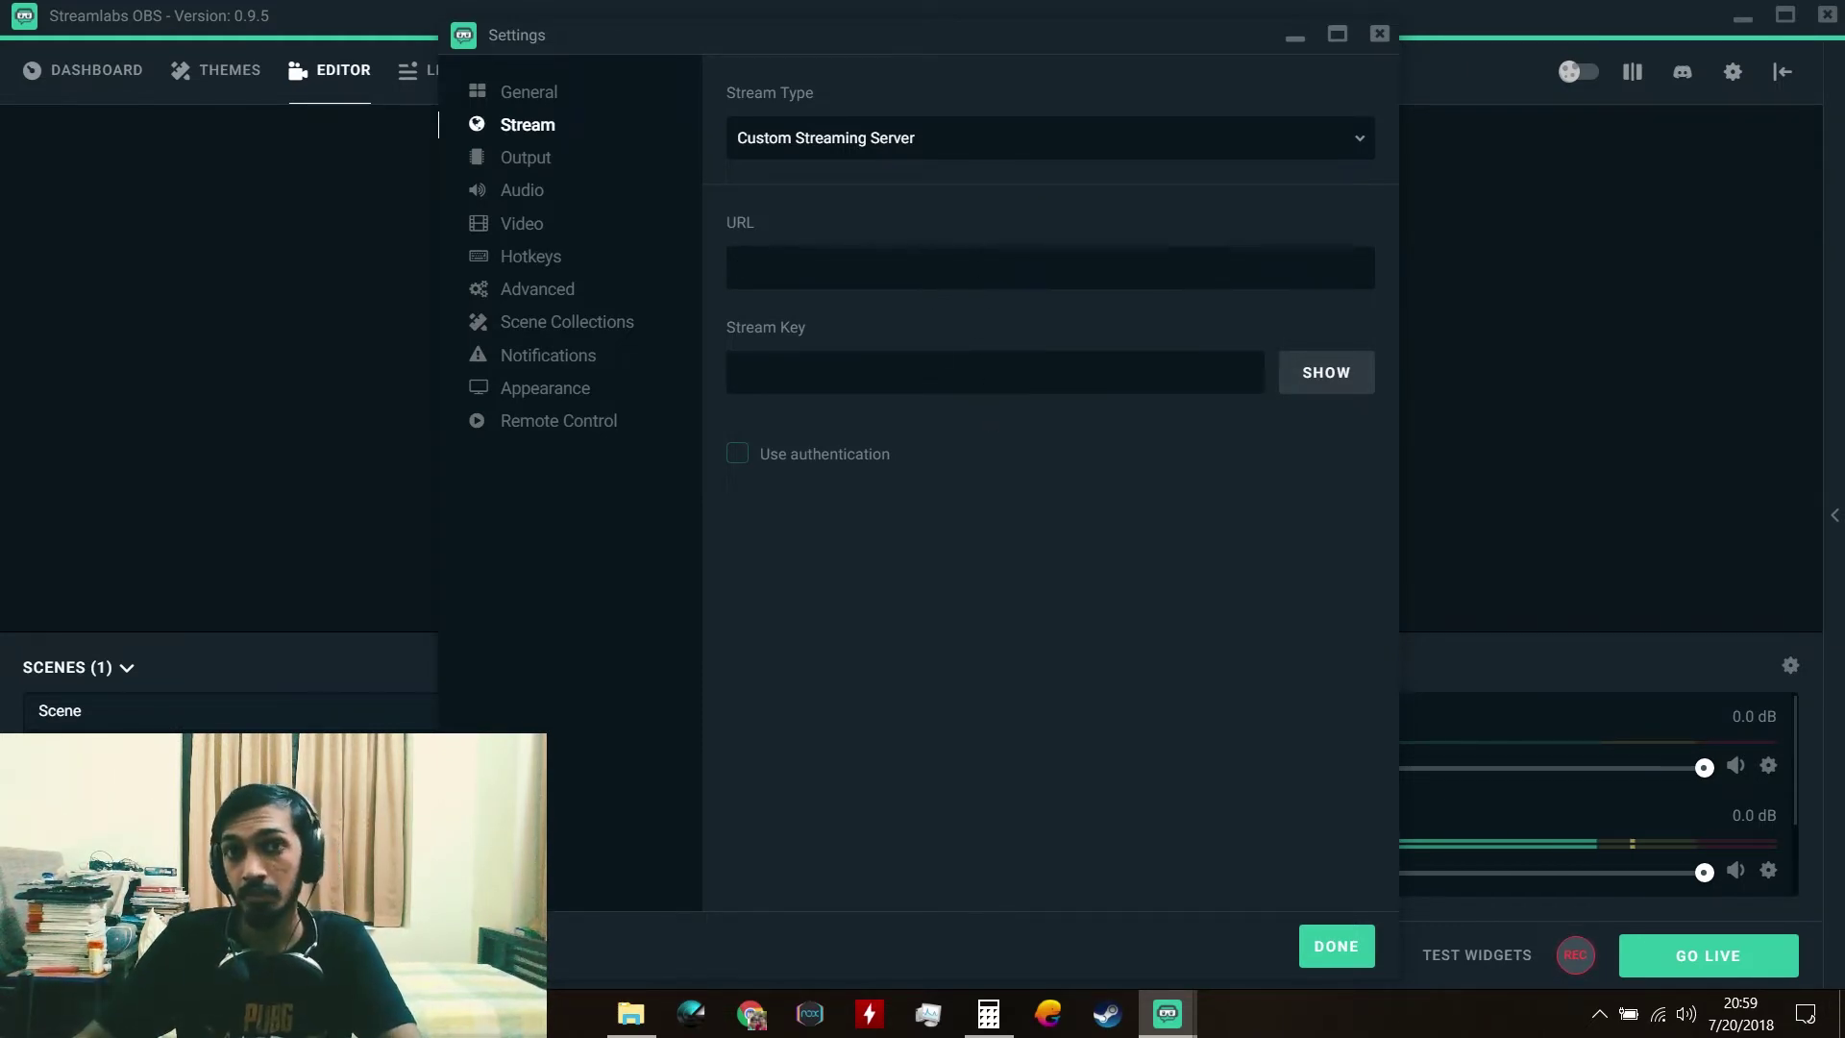
click(937, 147)
click(867, 182)
Step: Look through the default list of streaming services and close it without choosing one
click(844, 278)
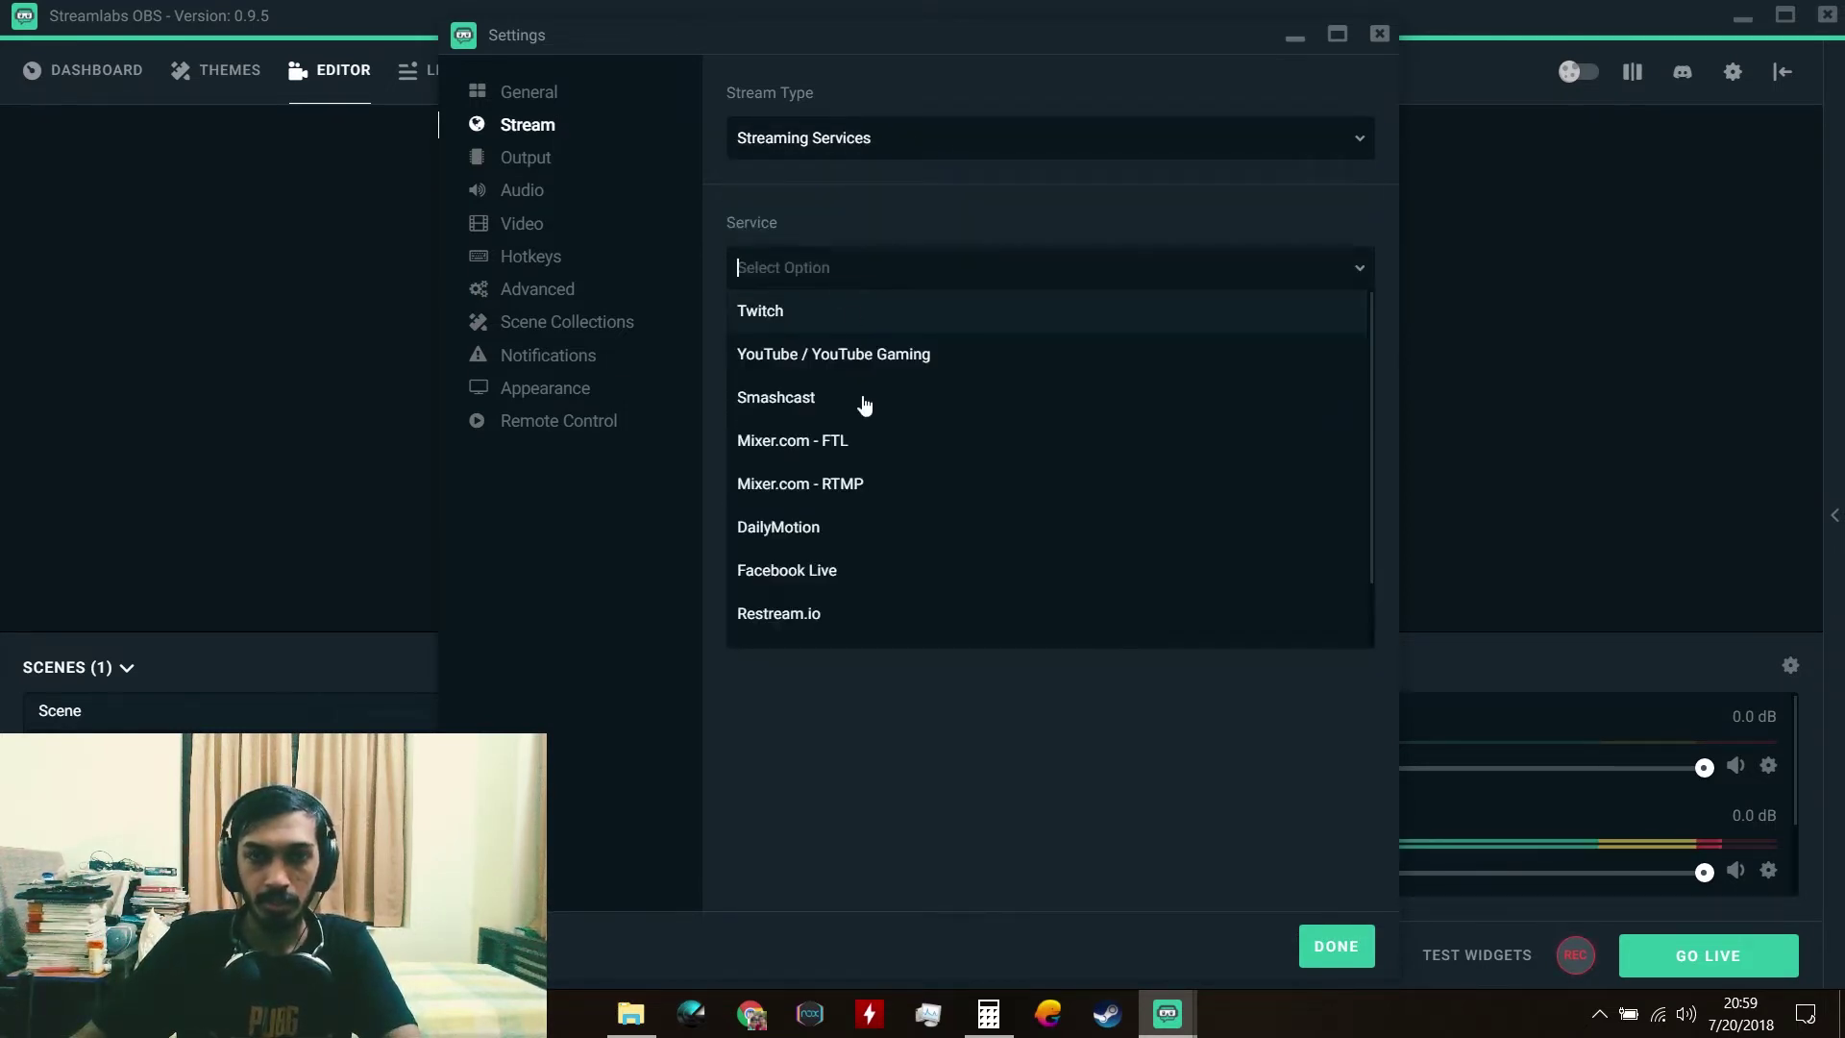
scroll(820, 337, down, 1)
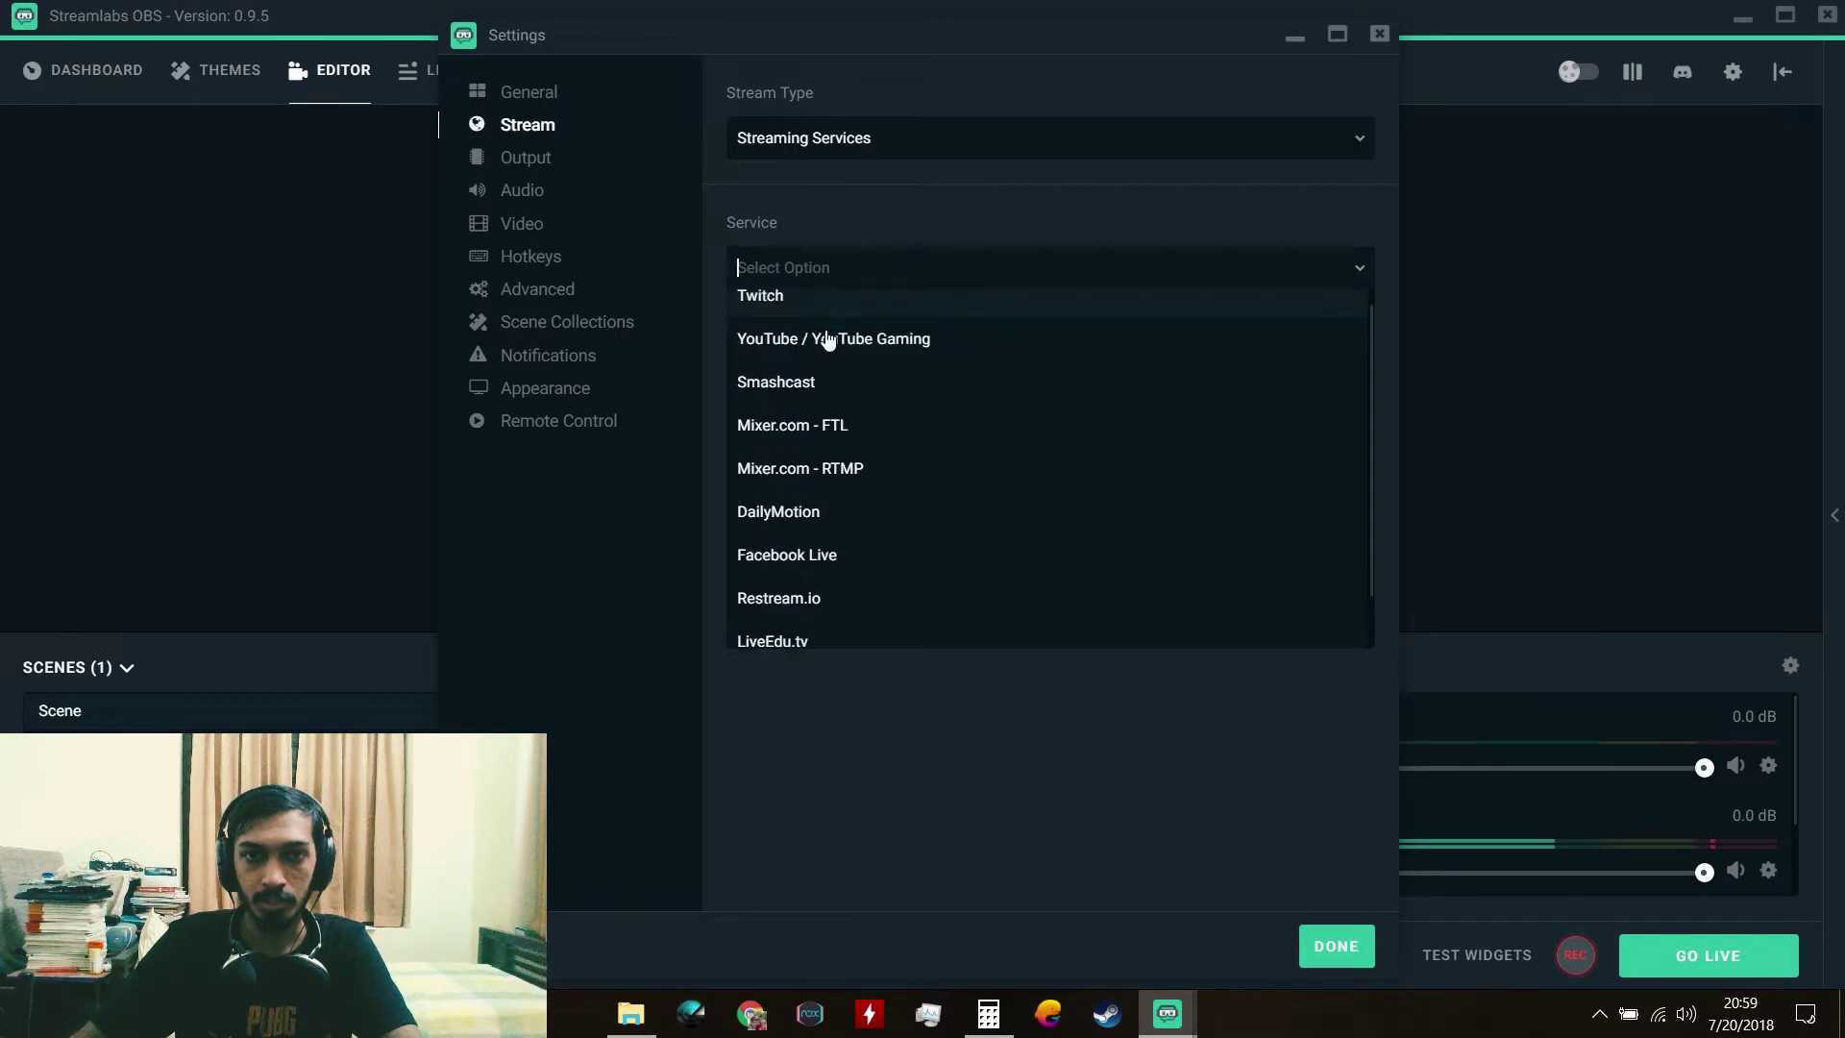
scroll(836, 403, up, 1)
scroll(820, 508, down, 1)
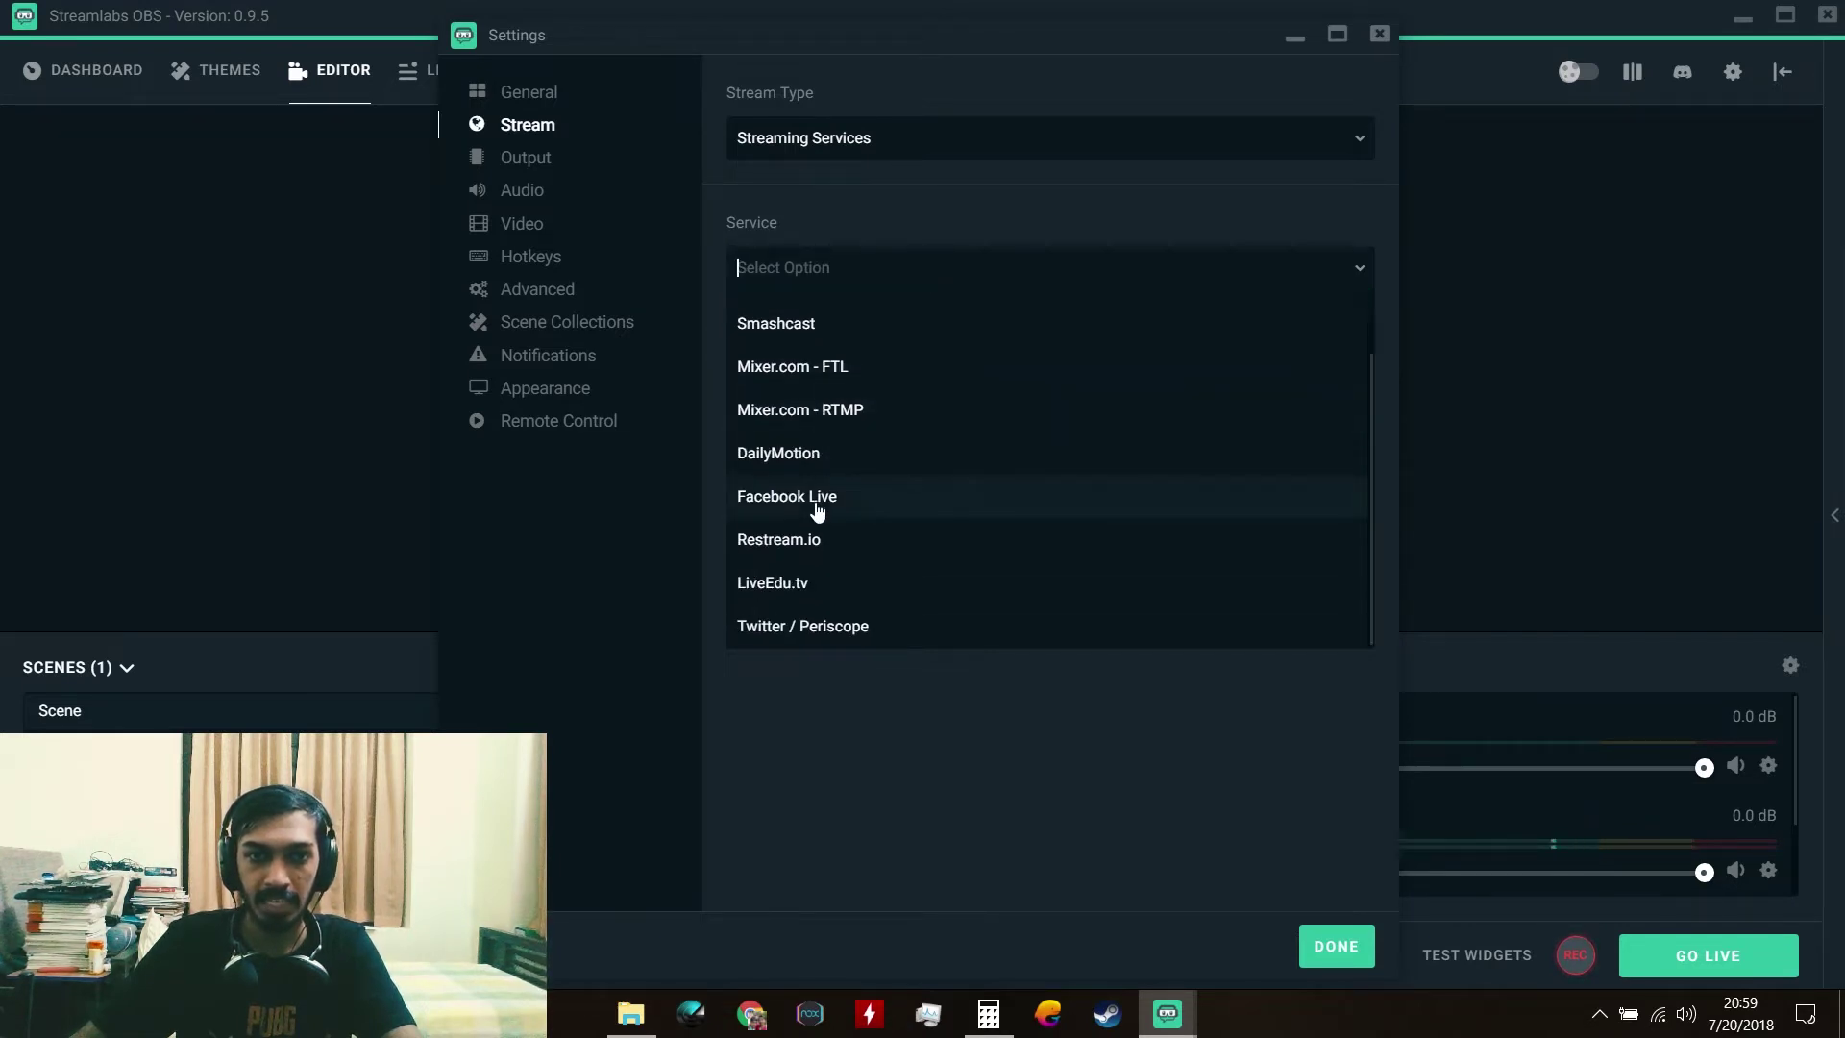
click(827, 731)
Step: Enable showing all services, browse the full service list and select Twitch
click(823, 328)
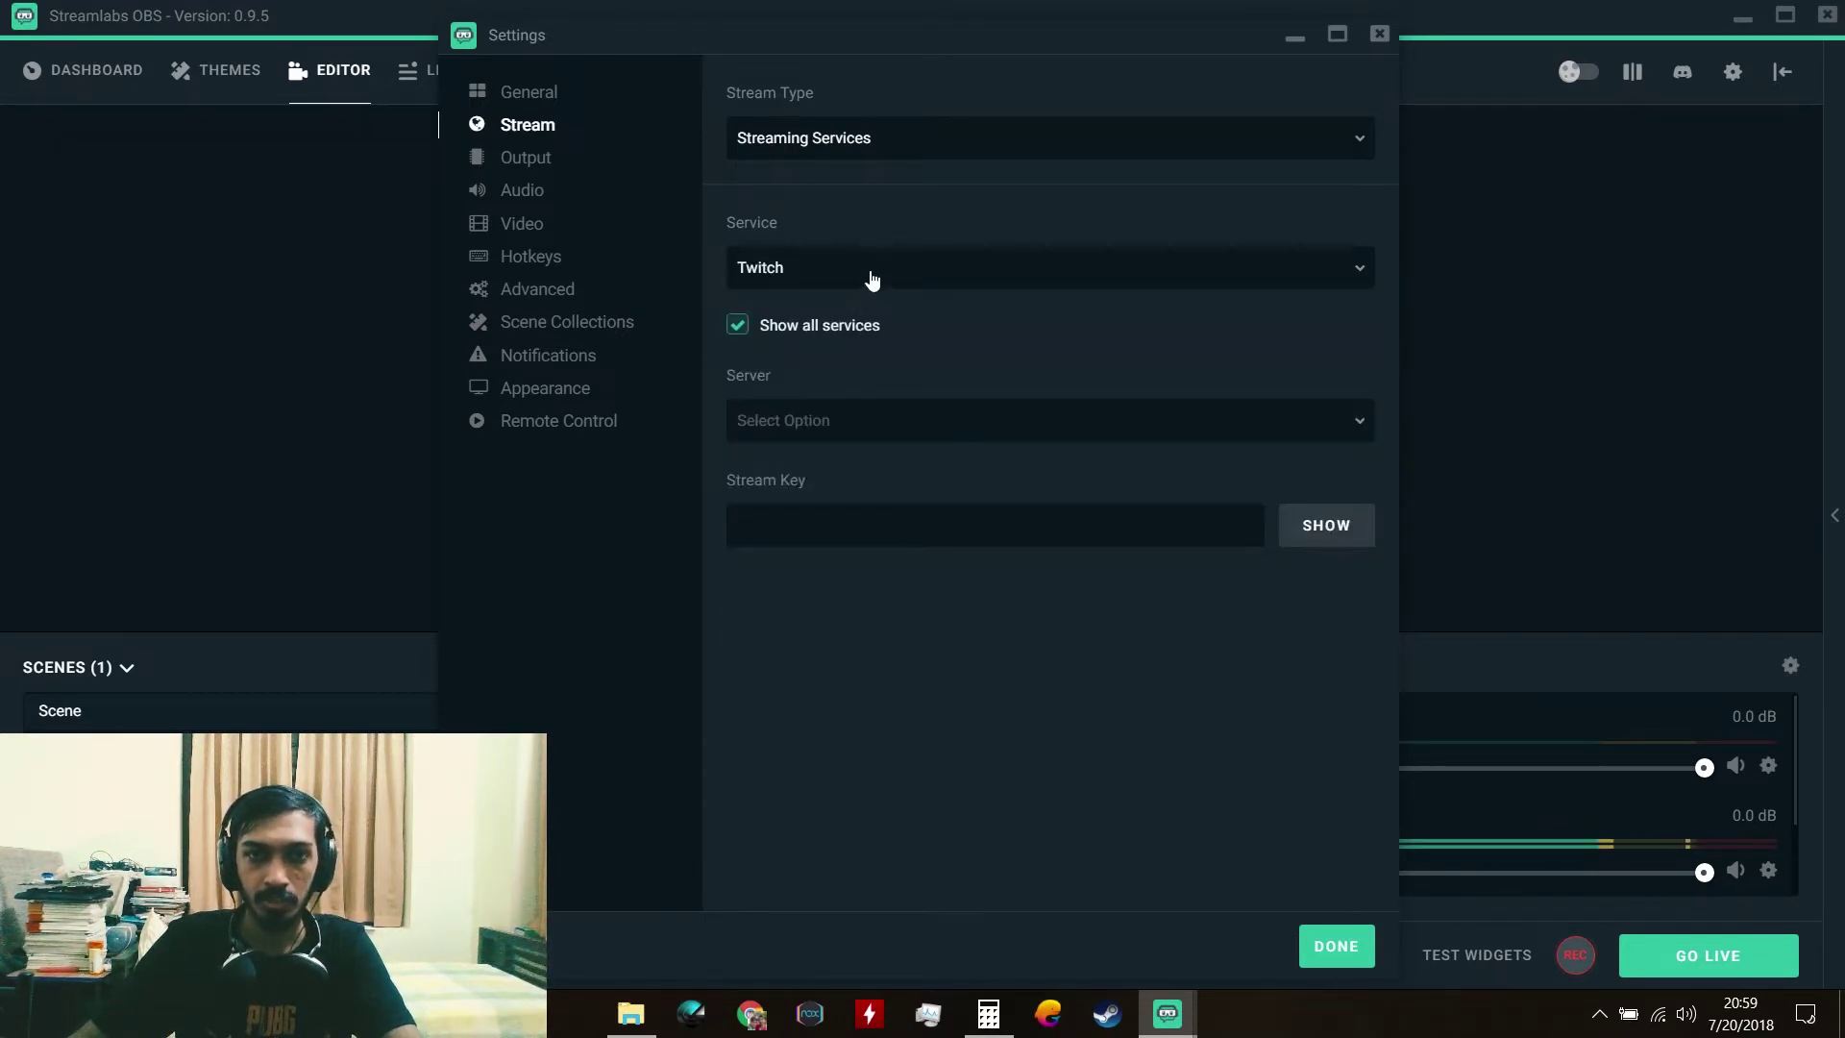
click(869, 274)
scroll(894, 442, down, 3)
scroll(899, 451, down, 5)
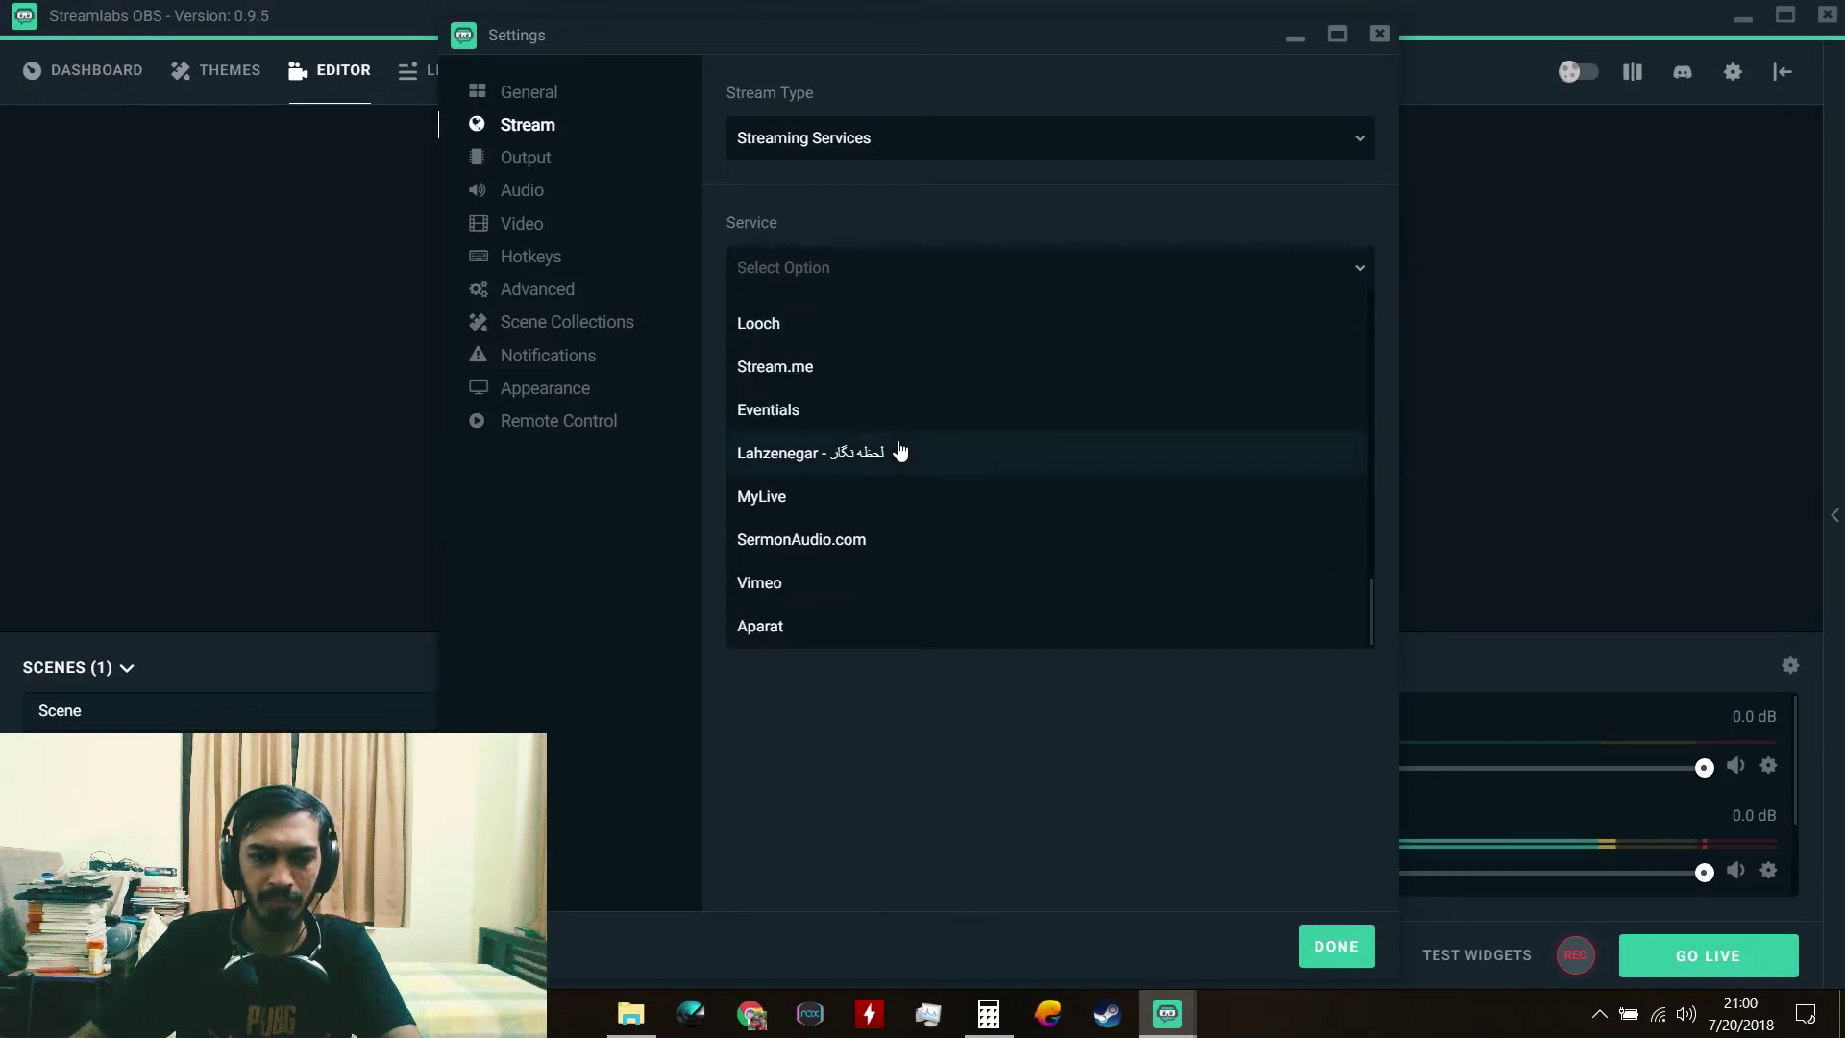
scroll(899, 451, up, 8)
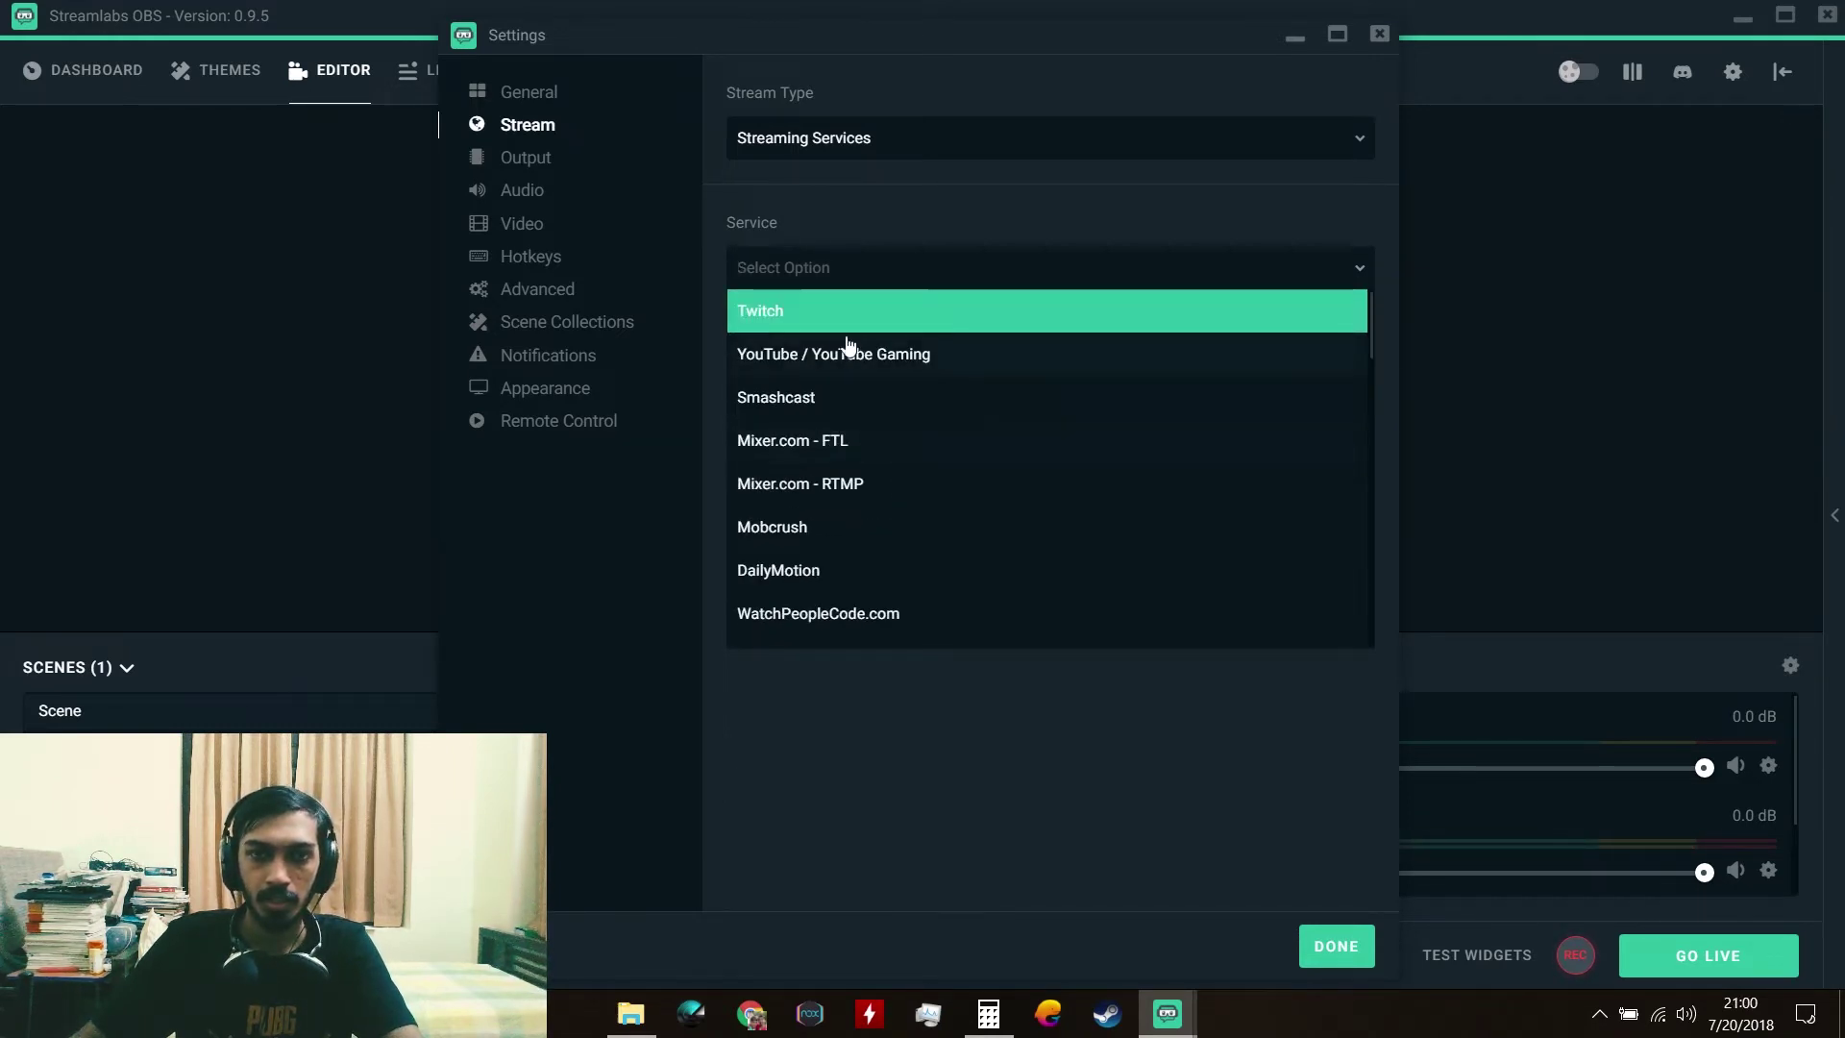
click(790, 311)
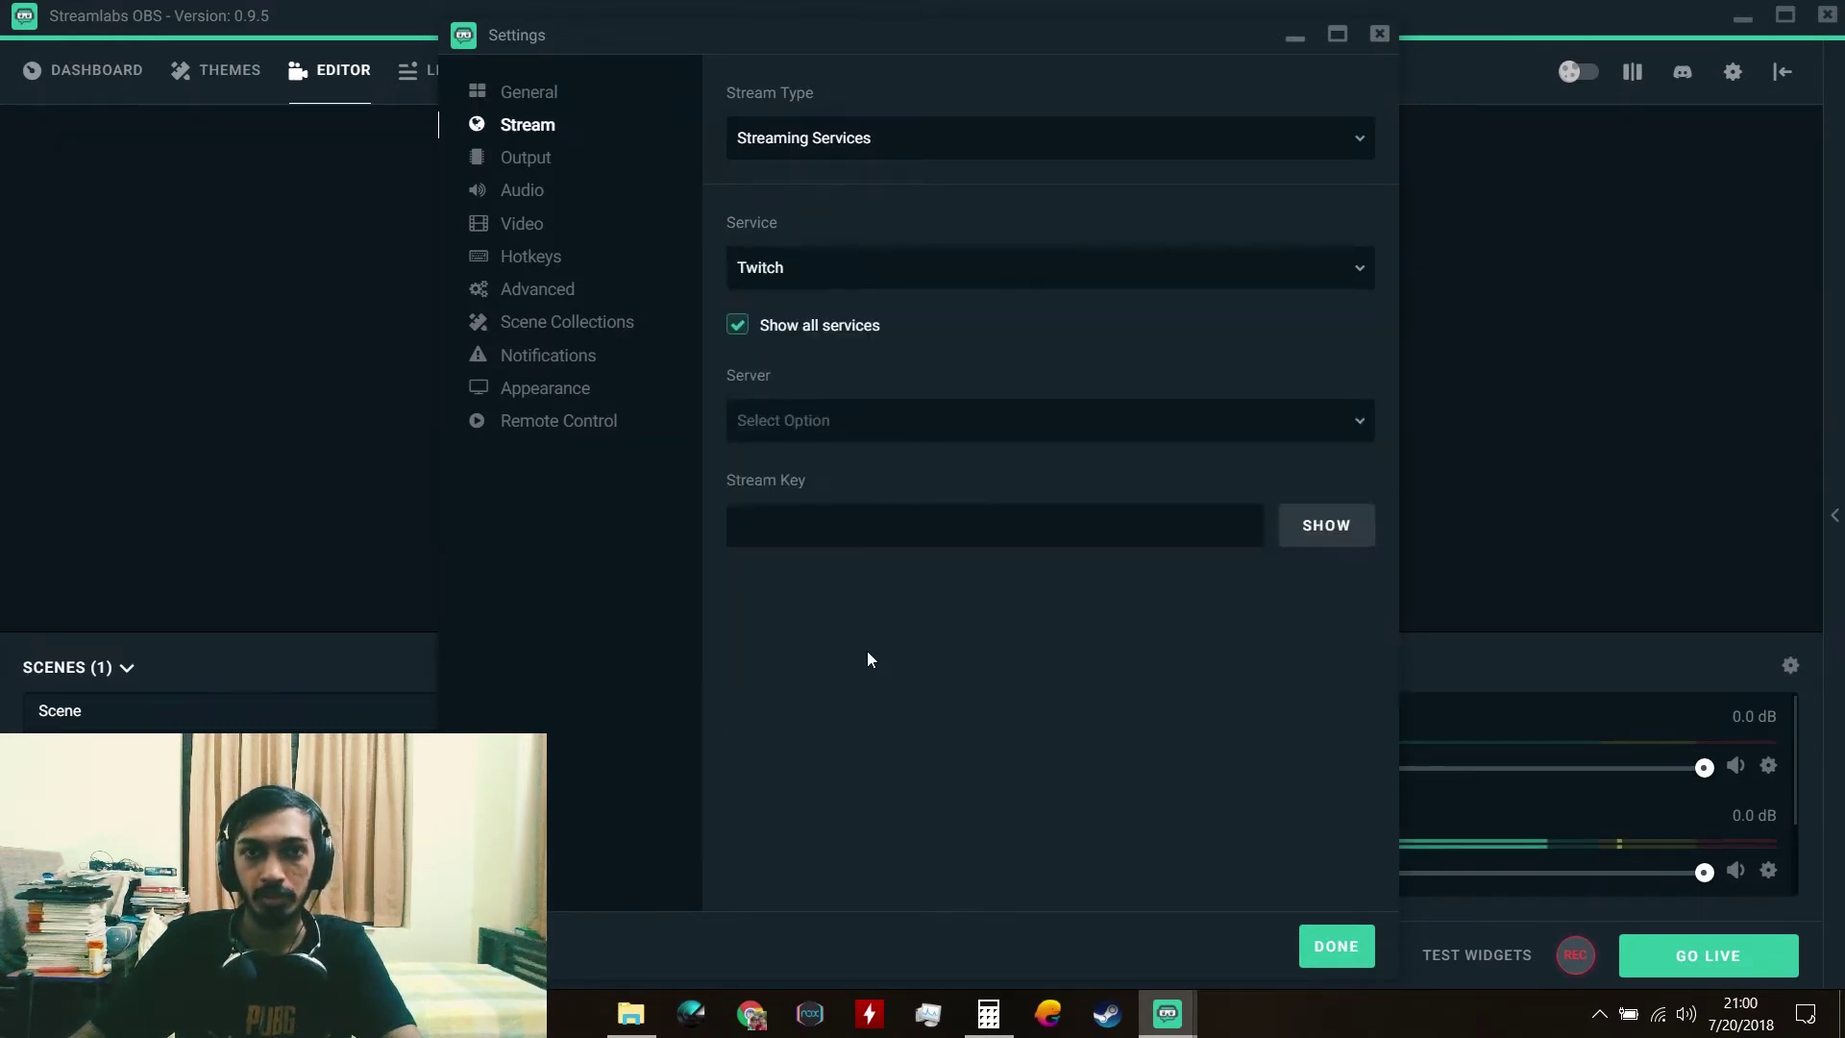
Step: Toggle the option to show all services and leave it disabled
click(807, 326)
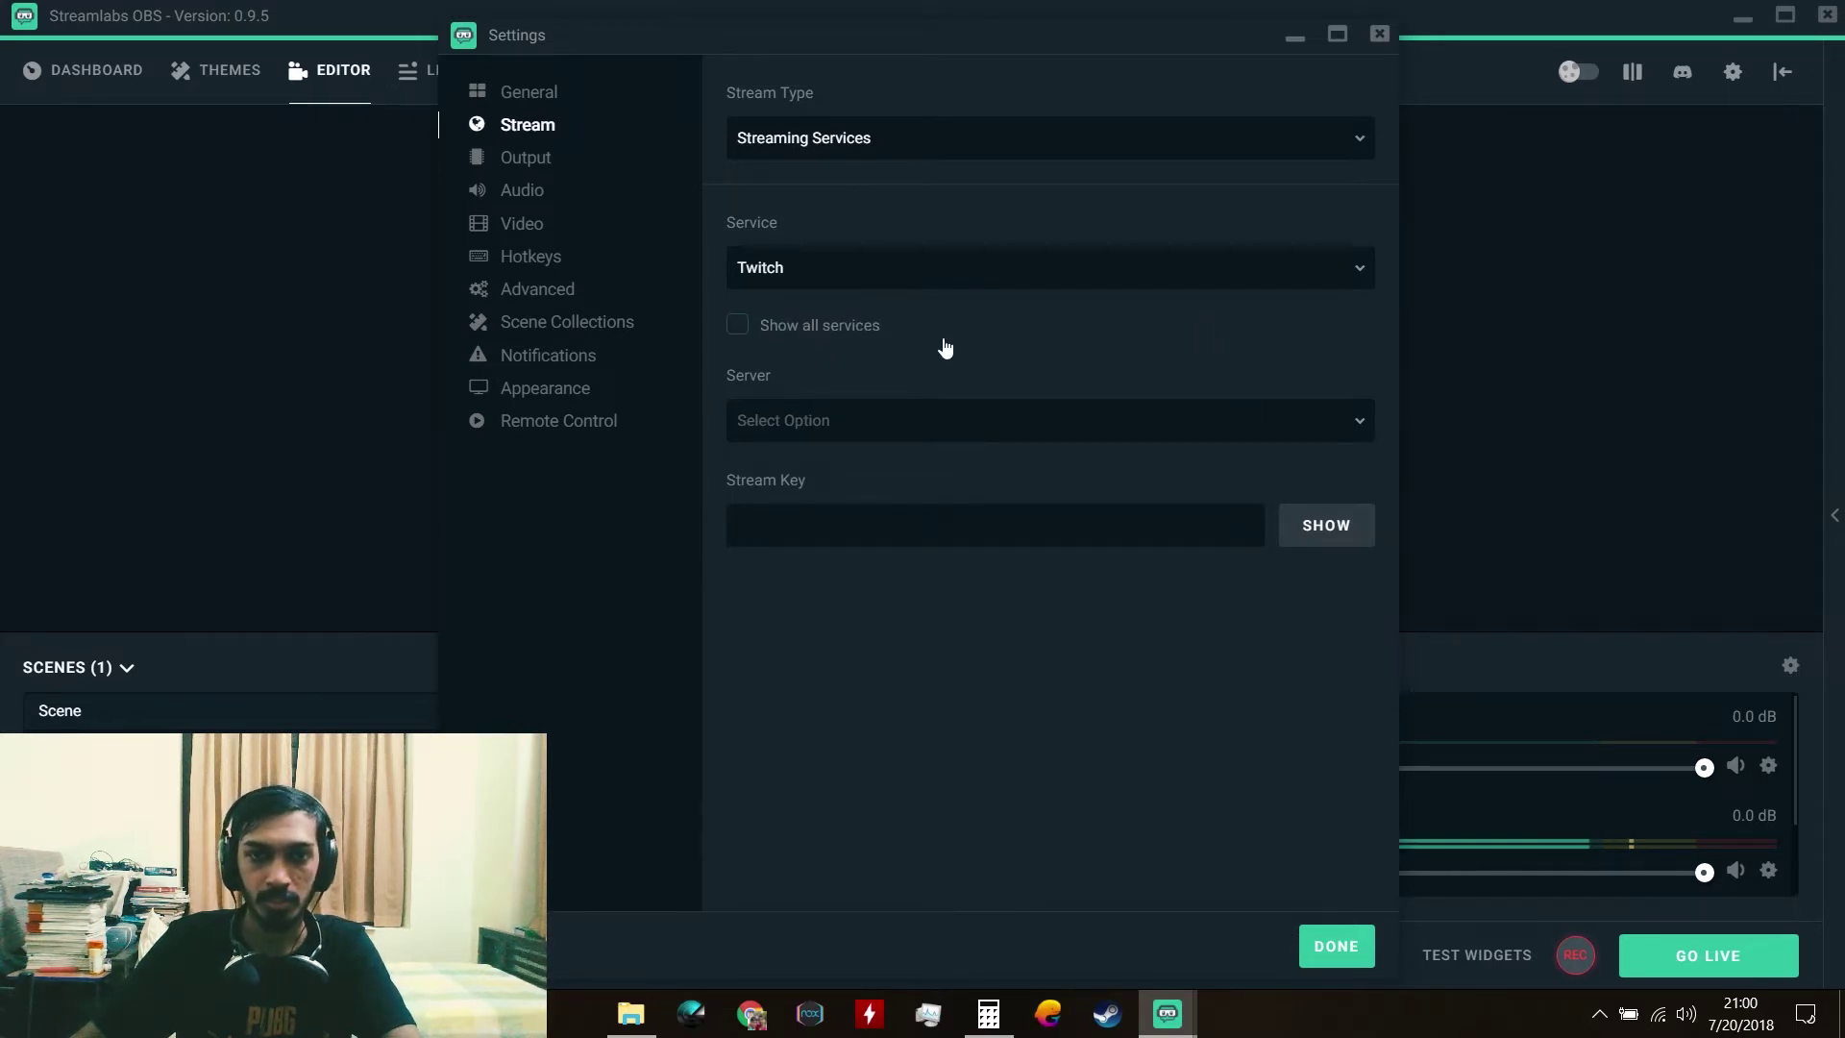
click(1028, 336)
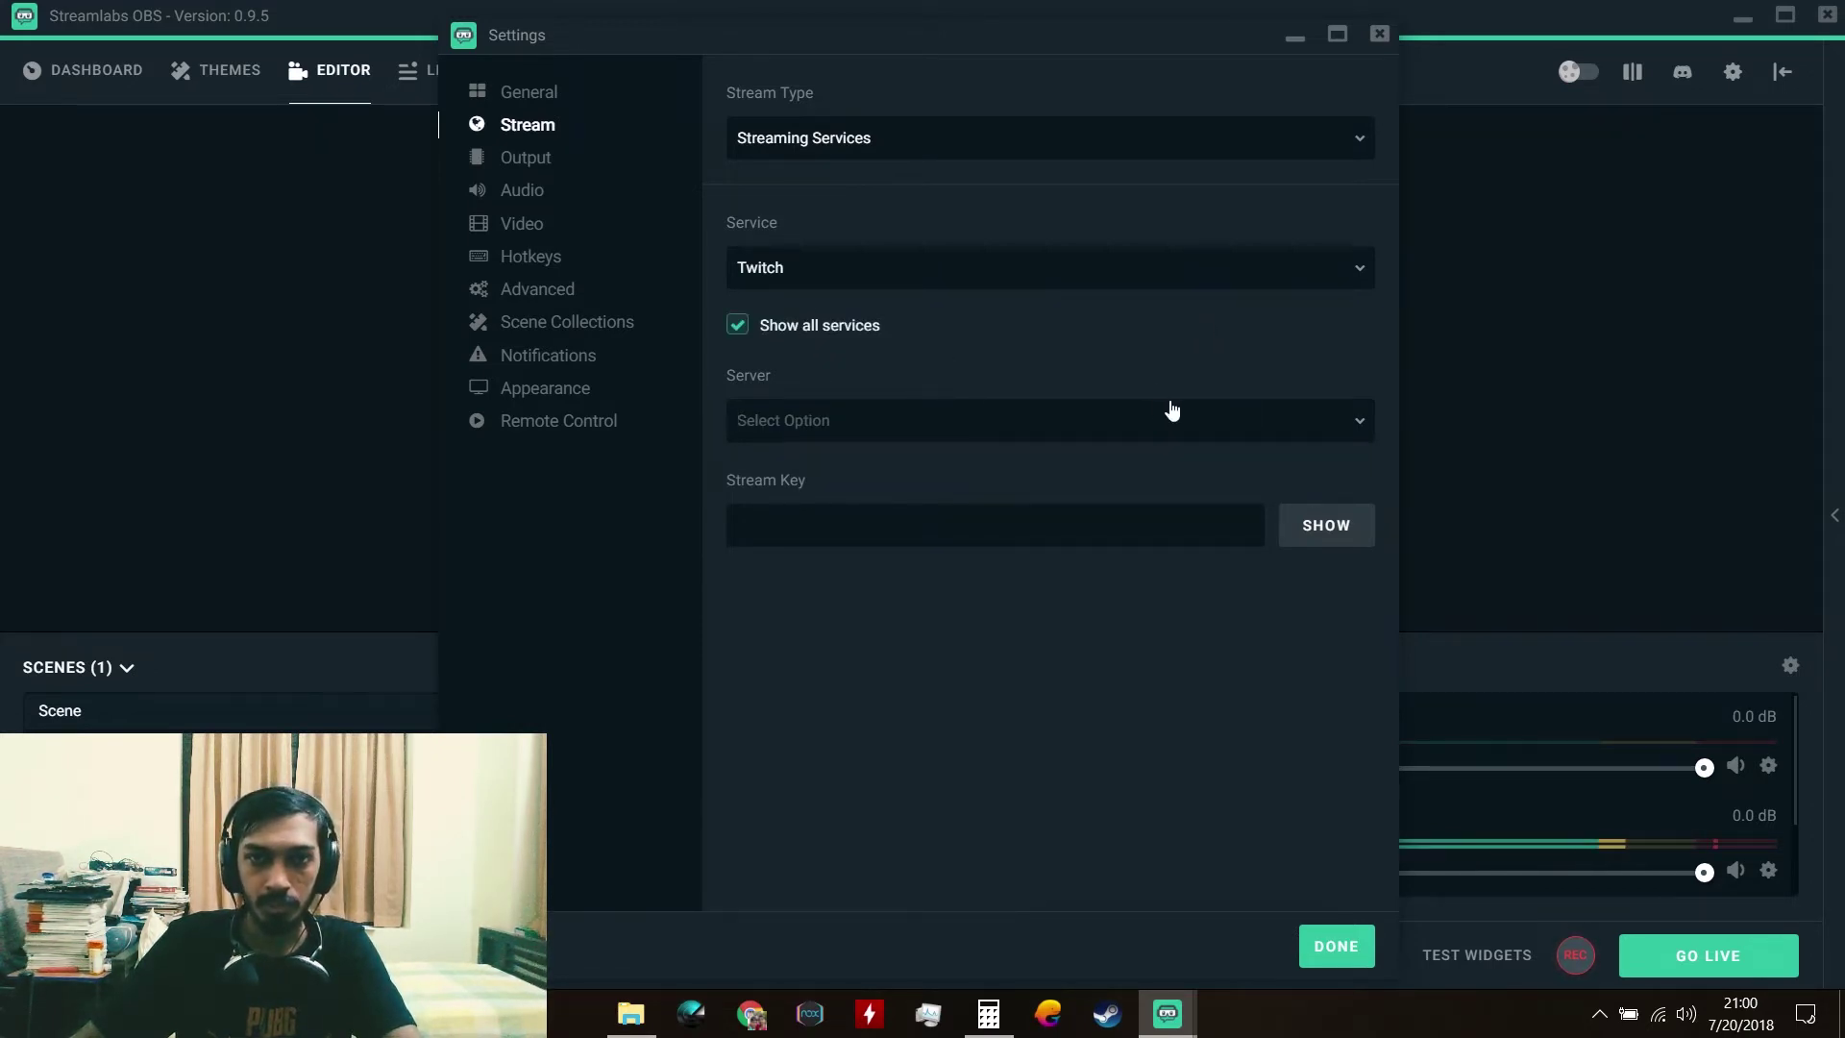
click(732, 320)
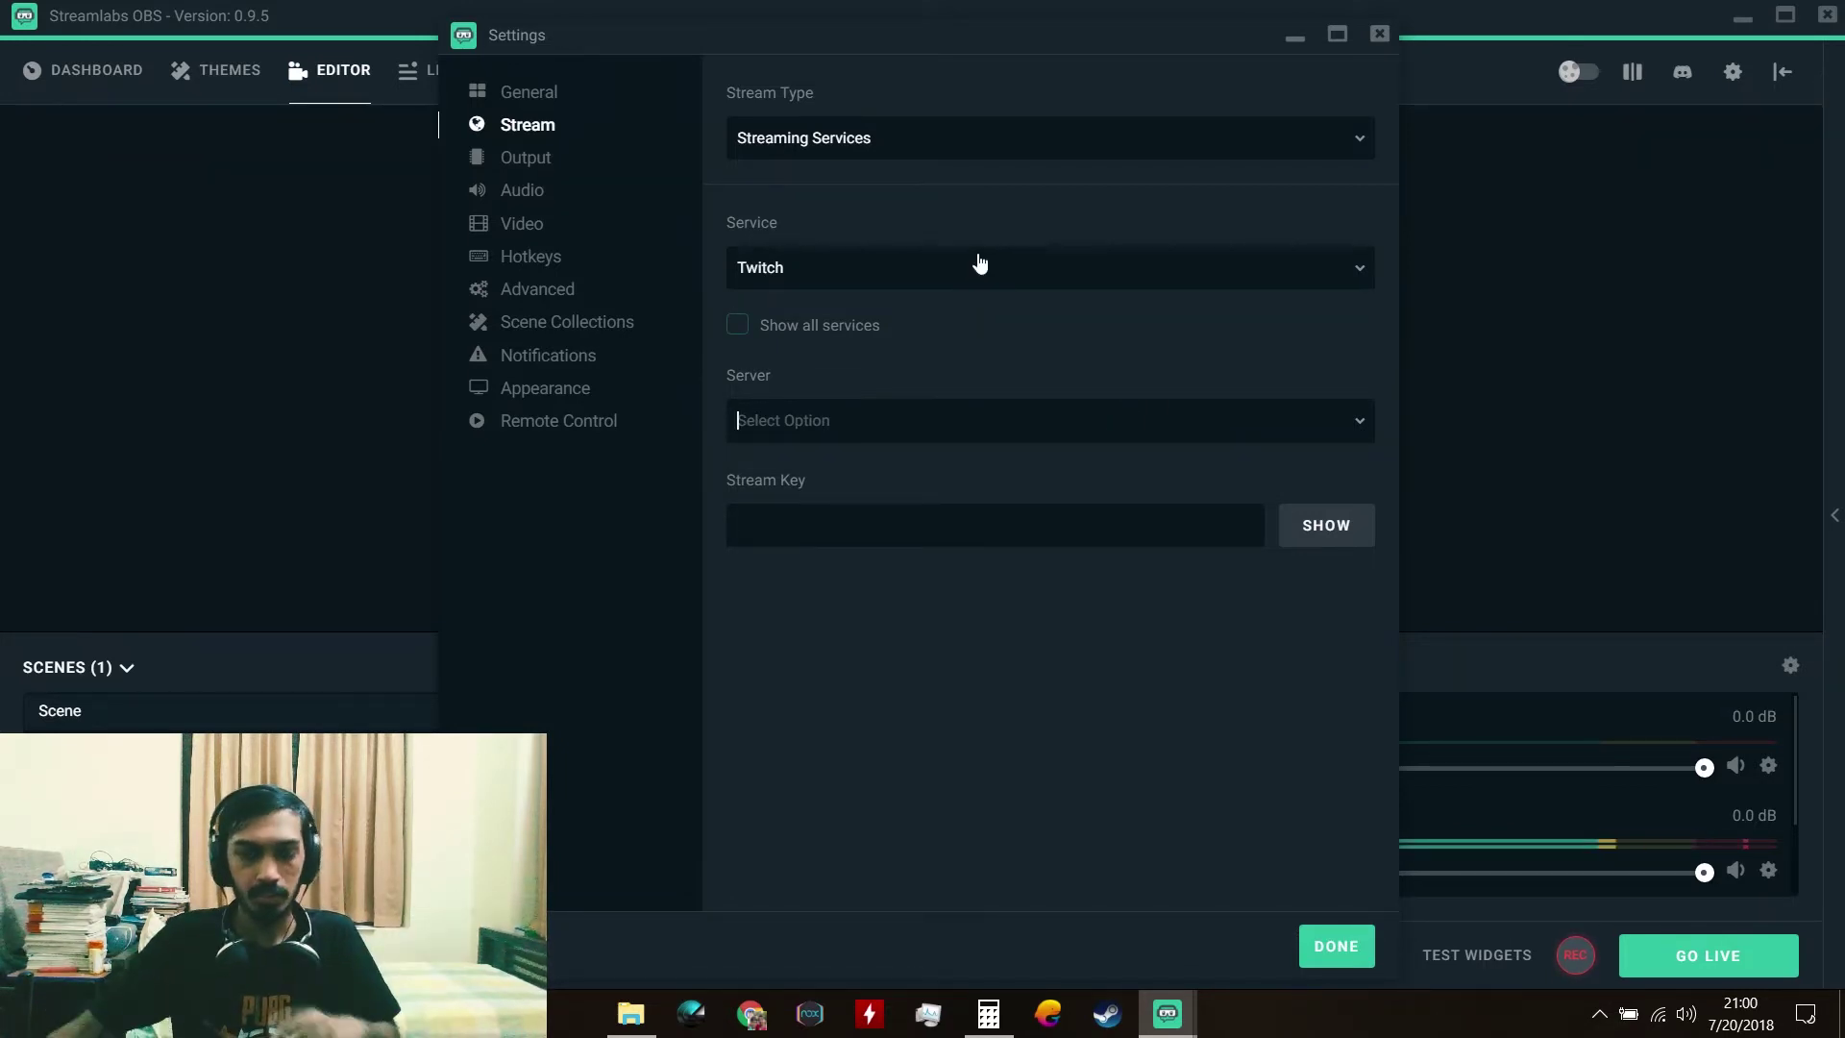
Step: Open the Output settings and collapse the Streaming, Recording and Audio Track 1 to 6 sections
click(527, 158)
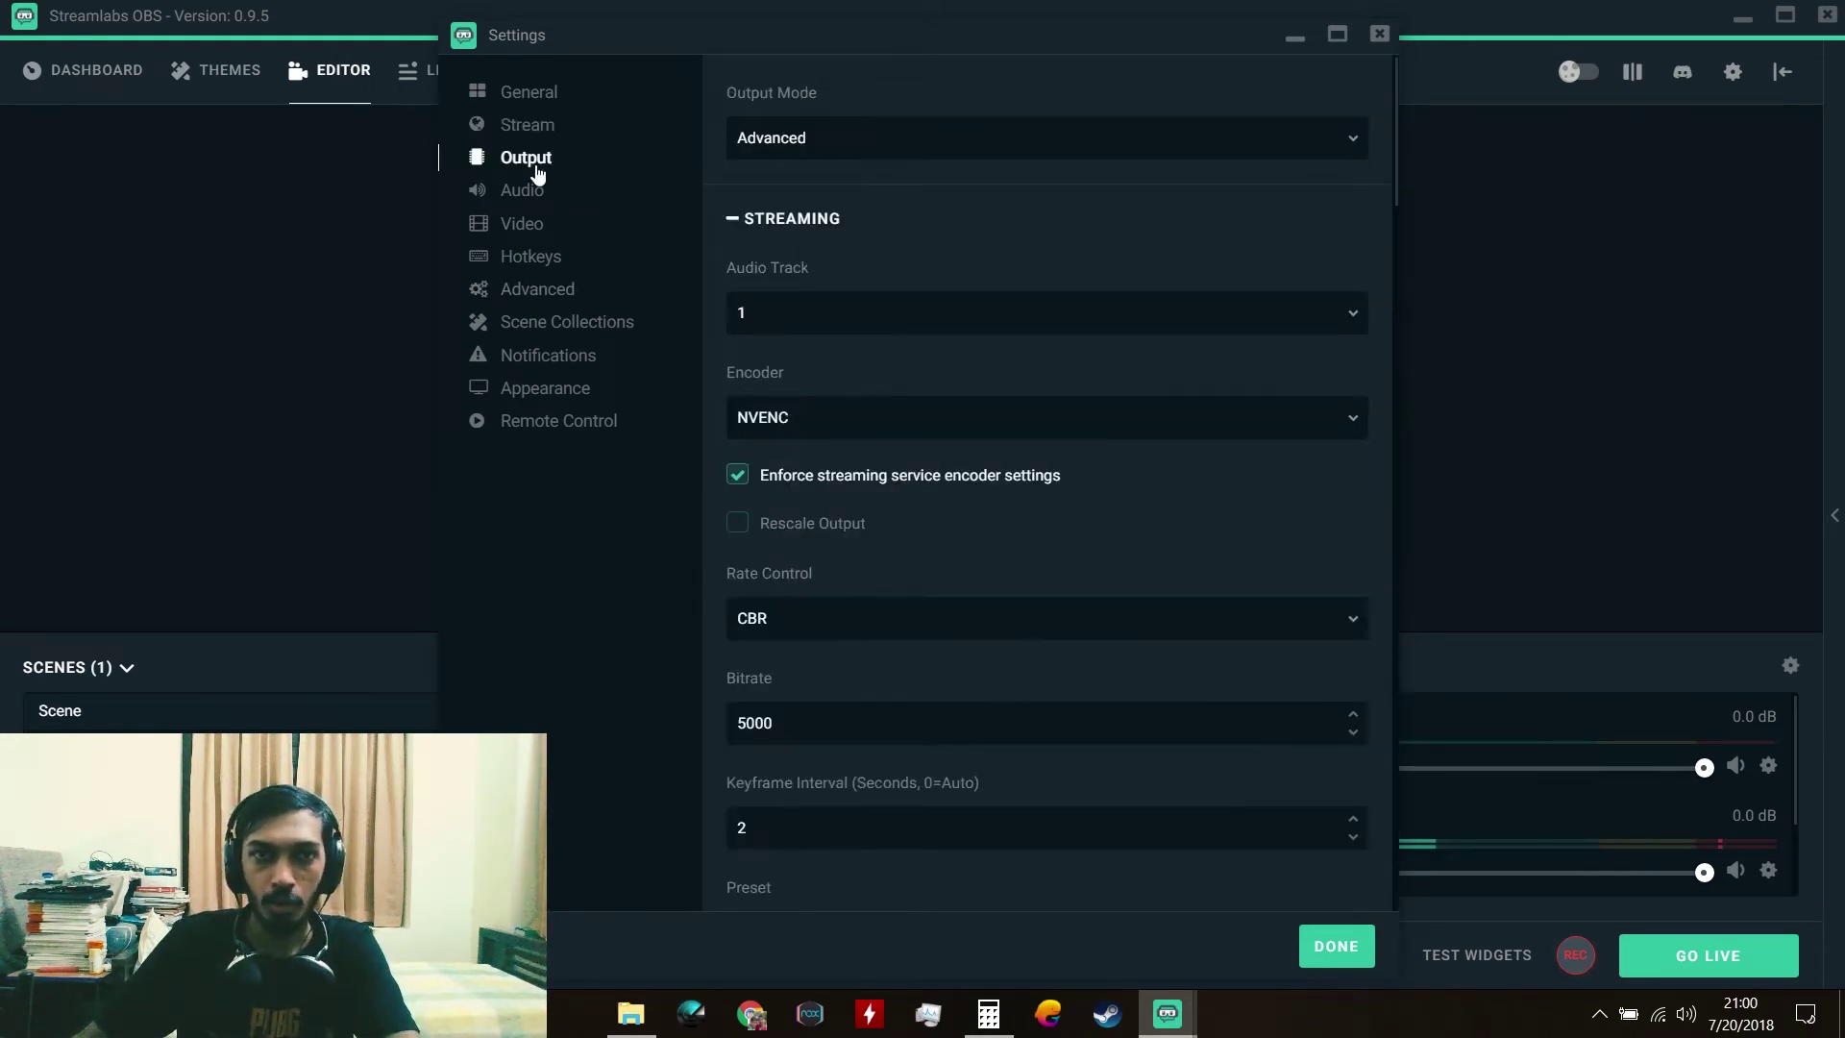
click(811, 219)
click(801, 292)
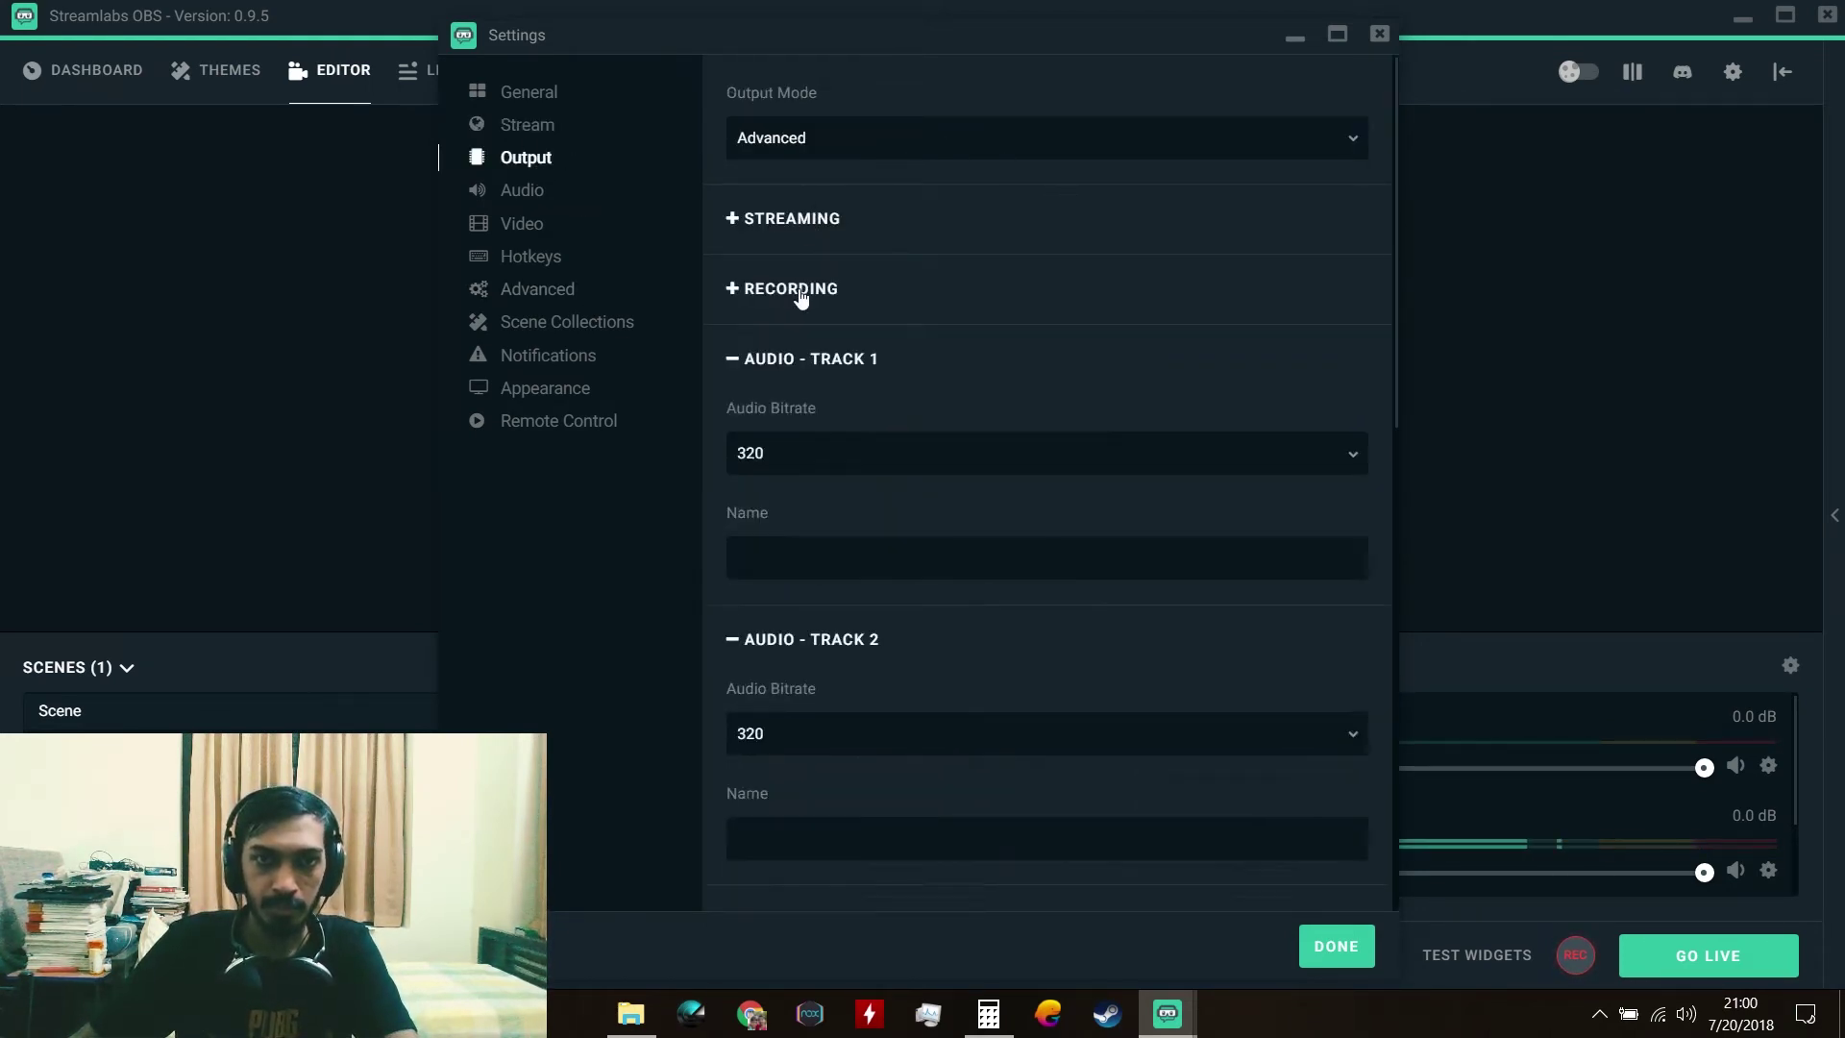
click(797, 363)
click(776, 429)
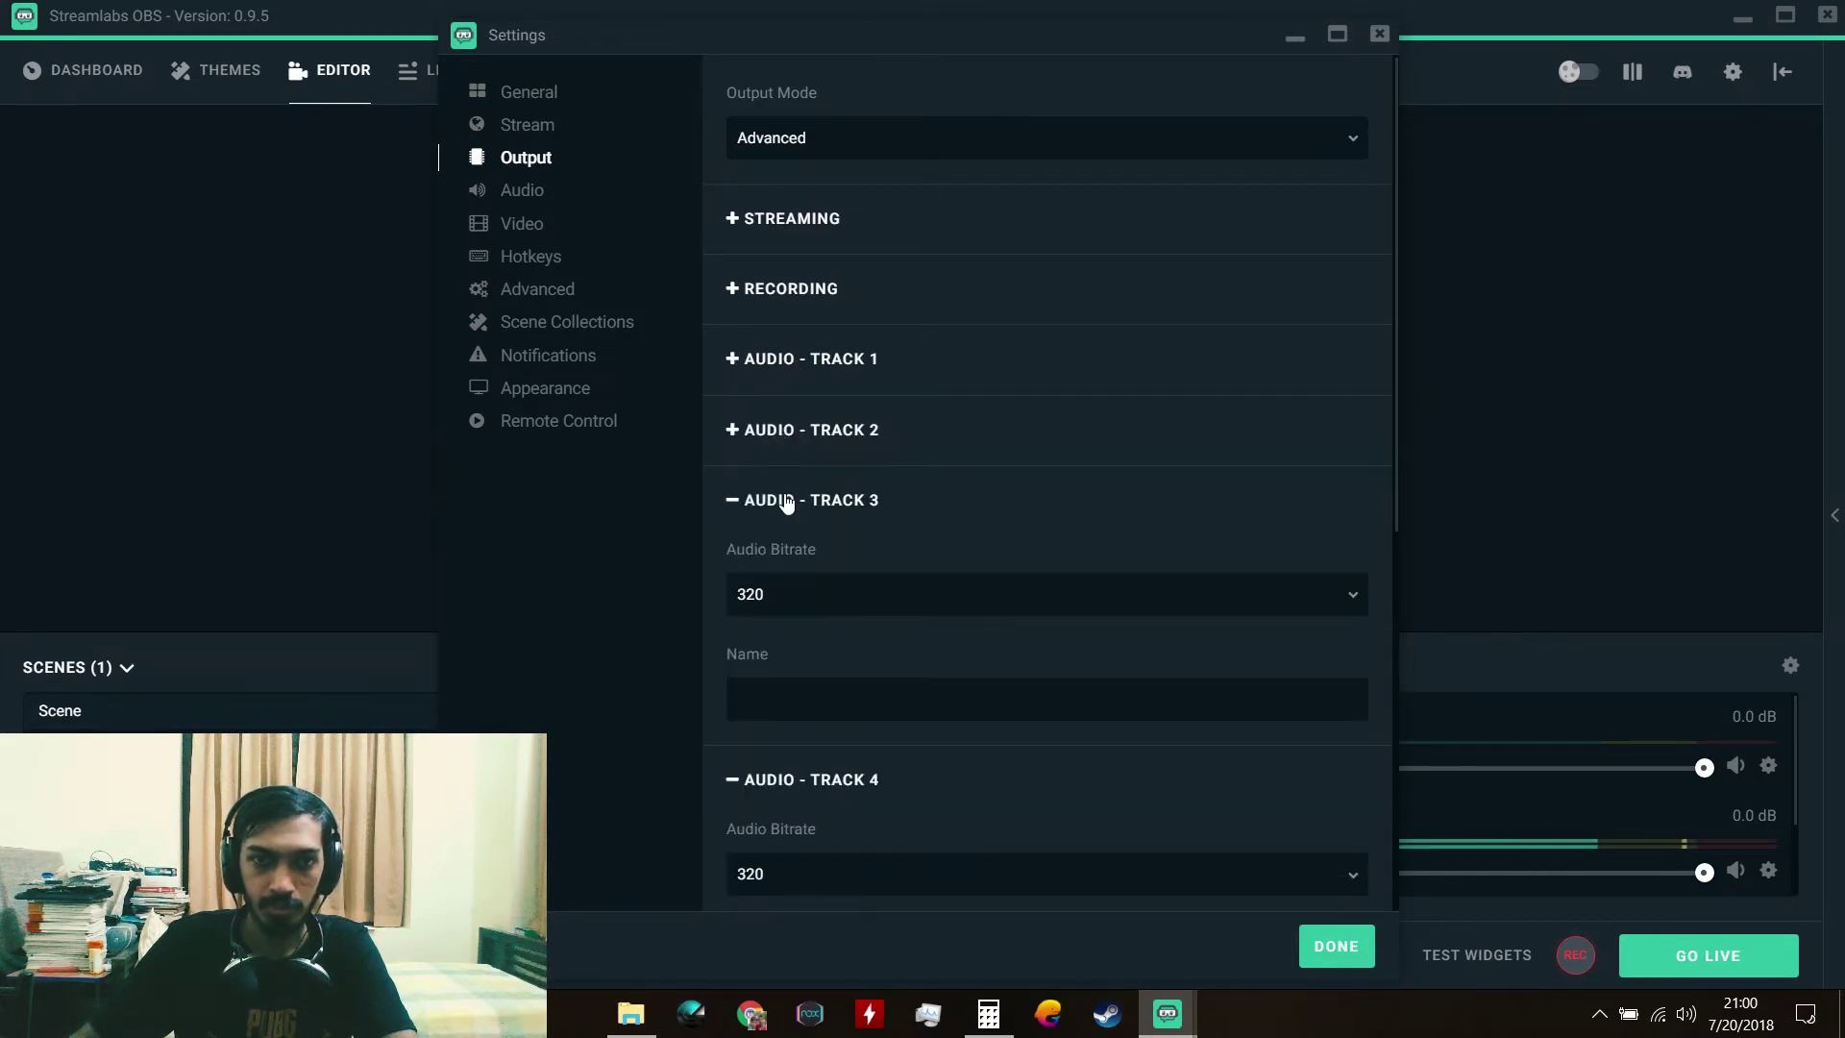
click(783, 502)
click(791, 582)
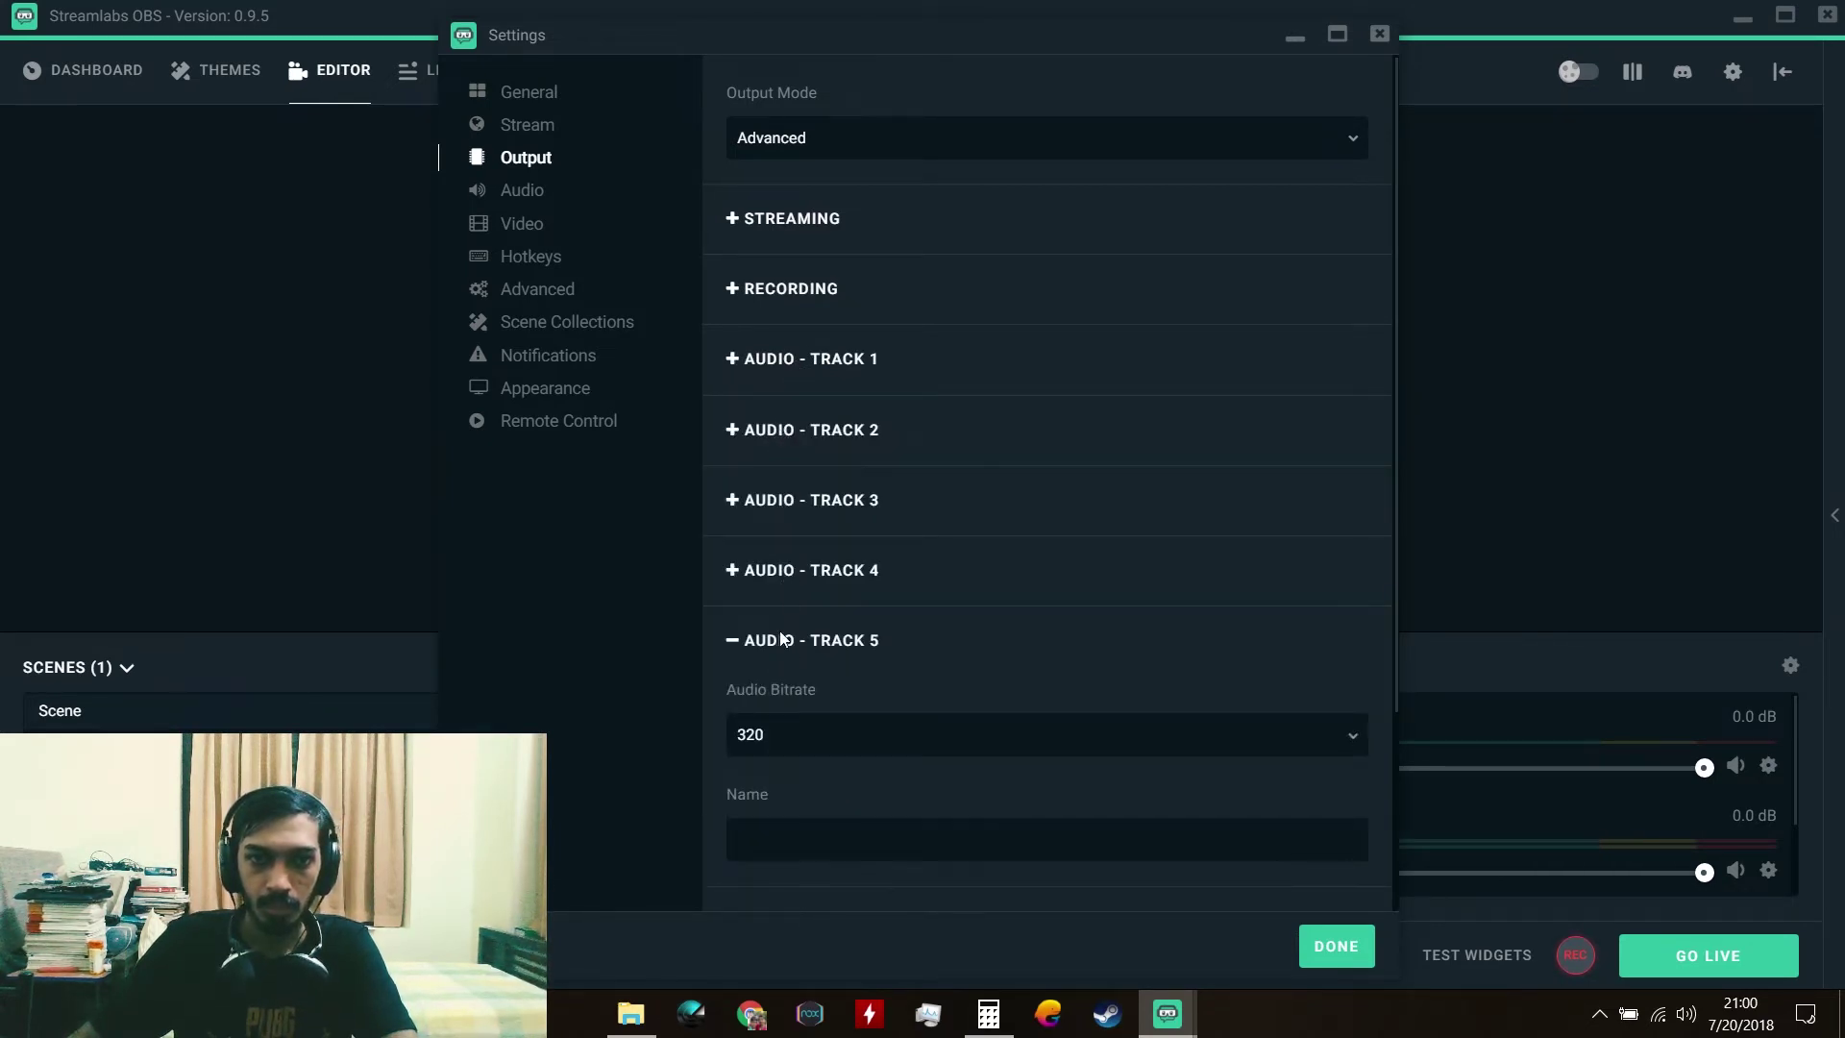
click(783, 640)
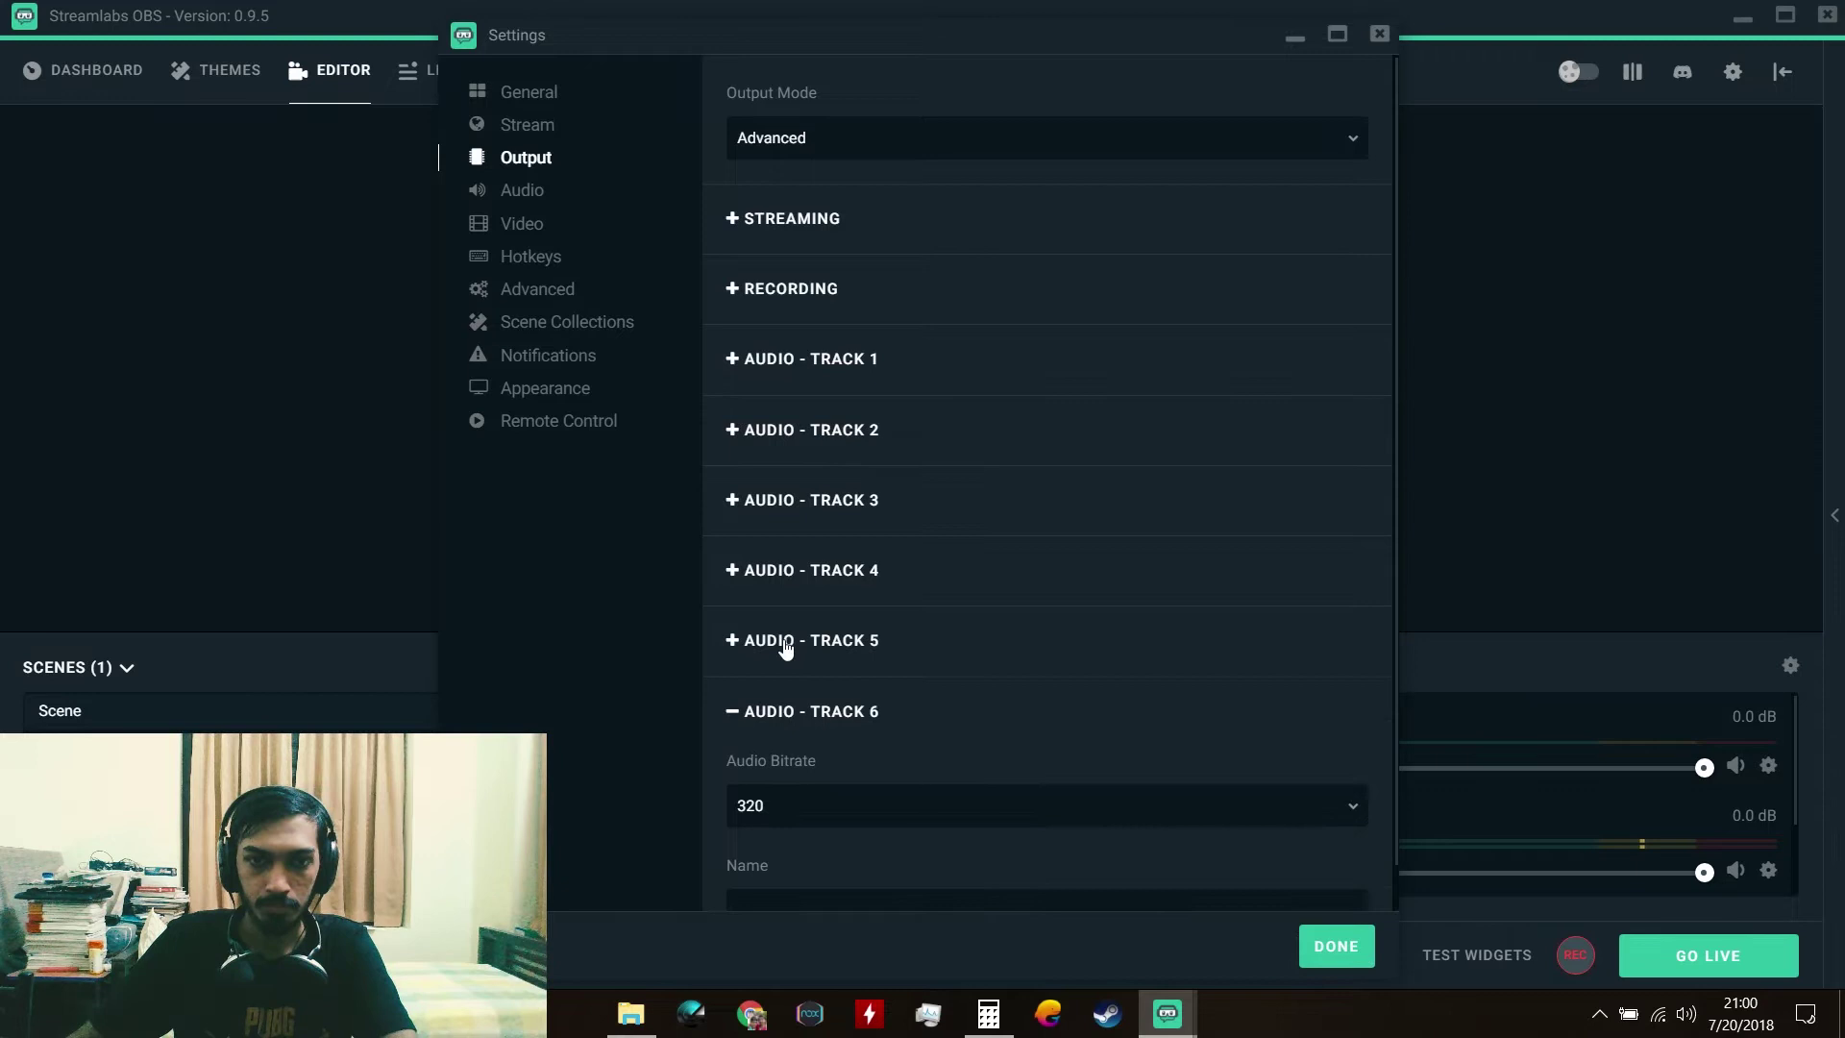
click(787, 715)
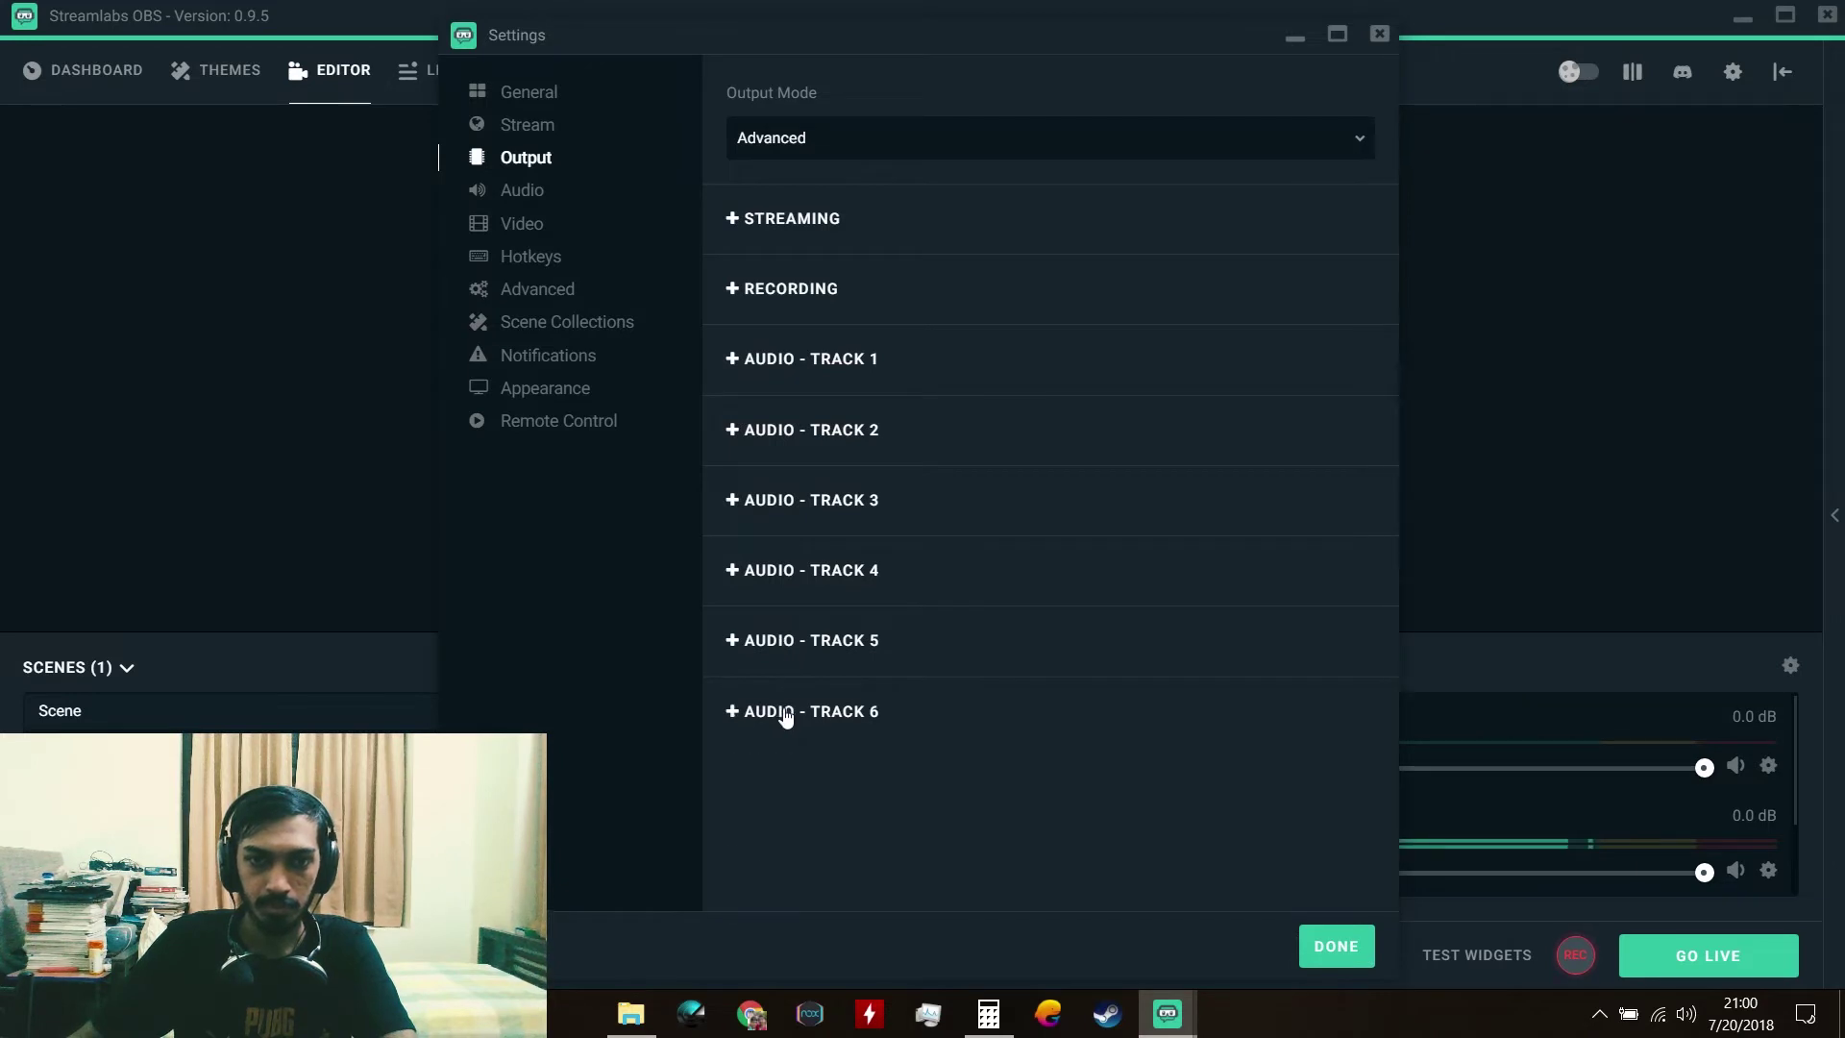
Step: Check the Output Mode choices without changing the mode, and move the Settings window slightly lower
click(898, 134)
click(919, 92)
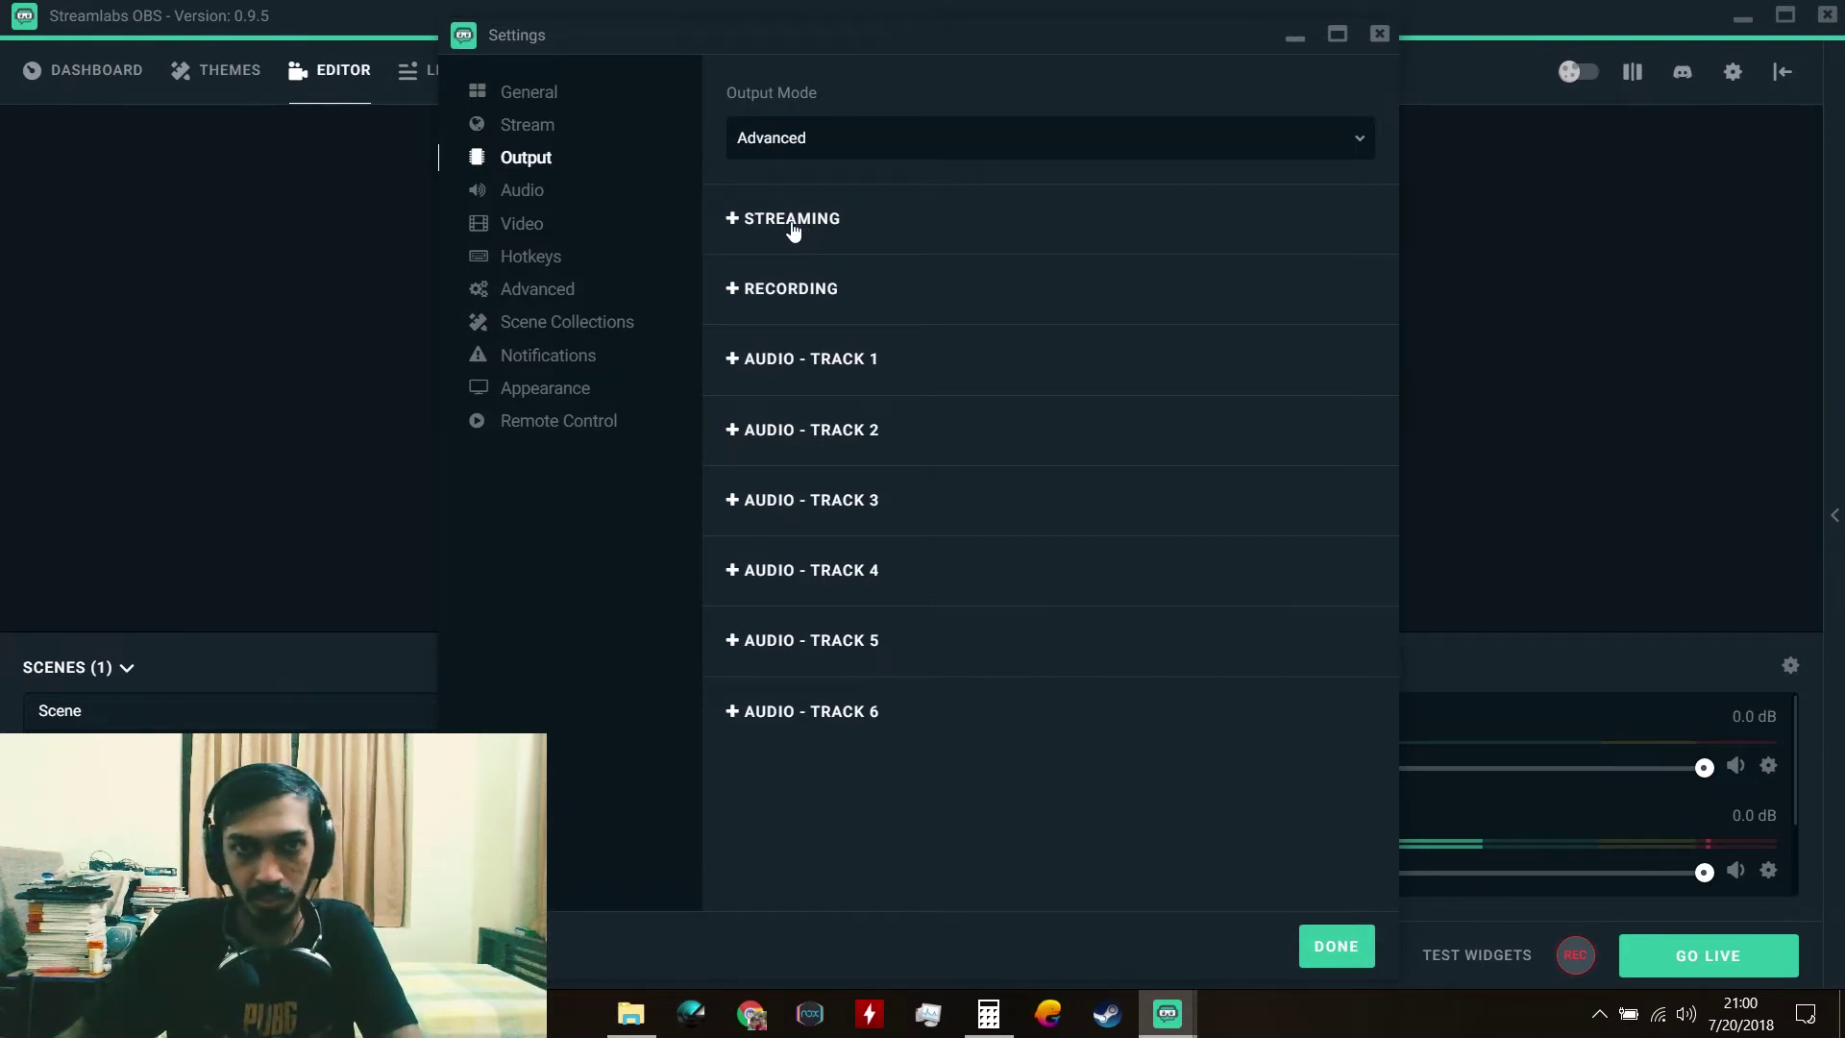
mouse_move(824, 44)
mouse_down()
mouse_move(828, 770)
mouse_move(812, 2)
mouse_move(807, 72)
mouse_up()
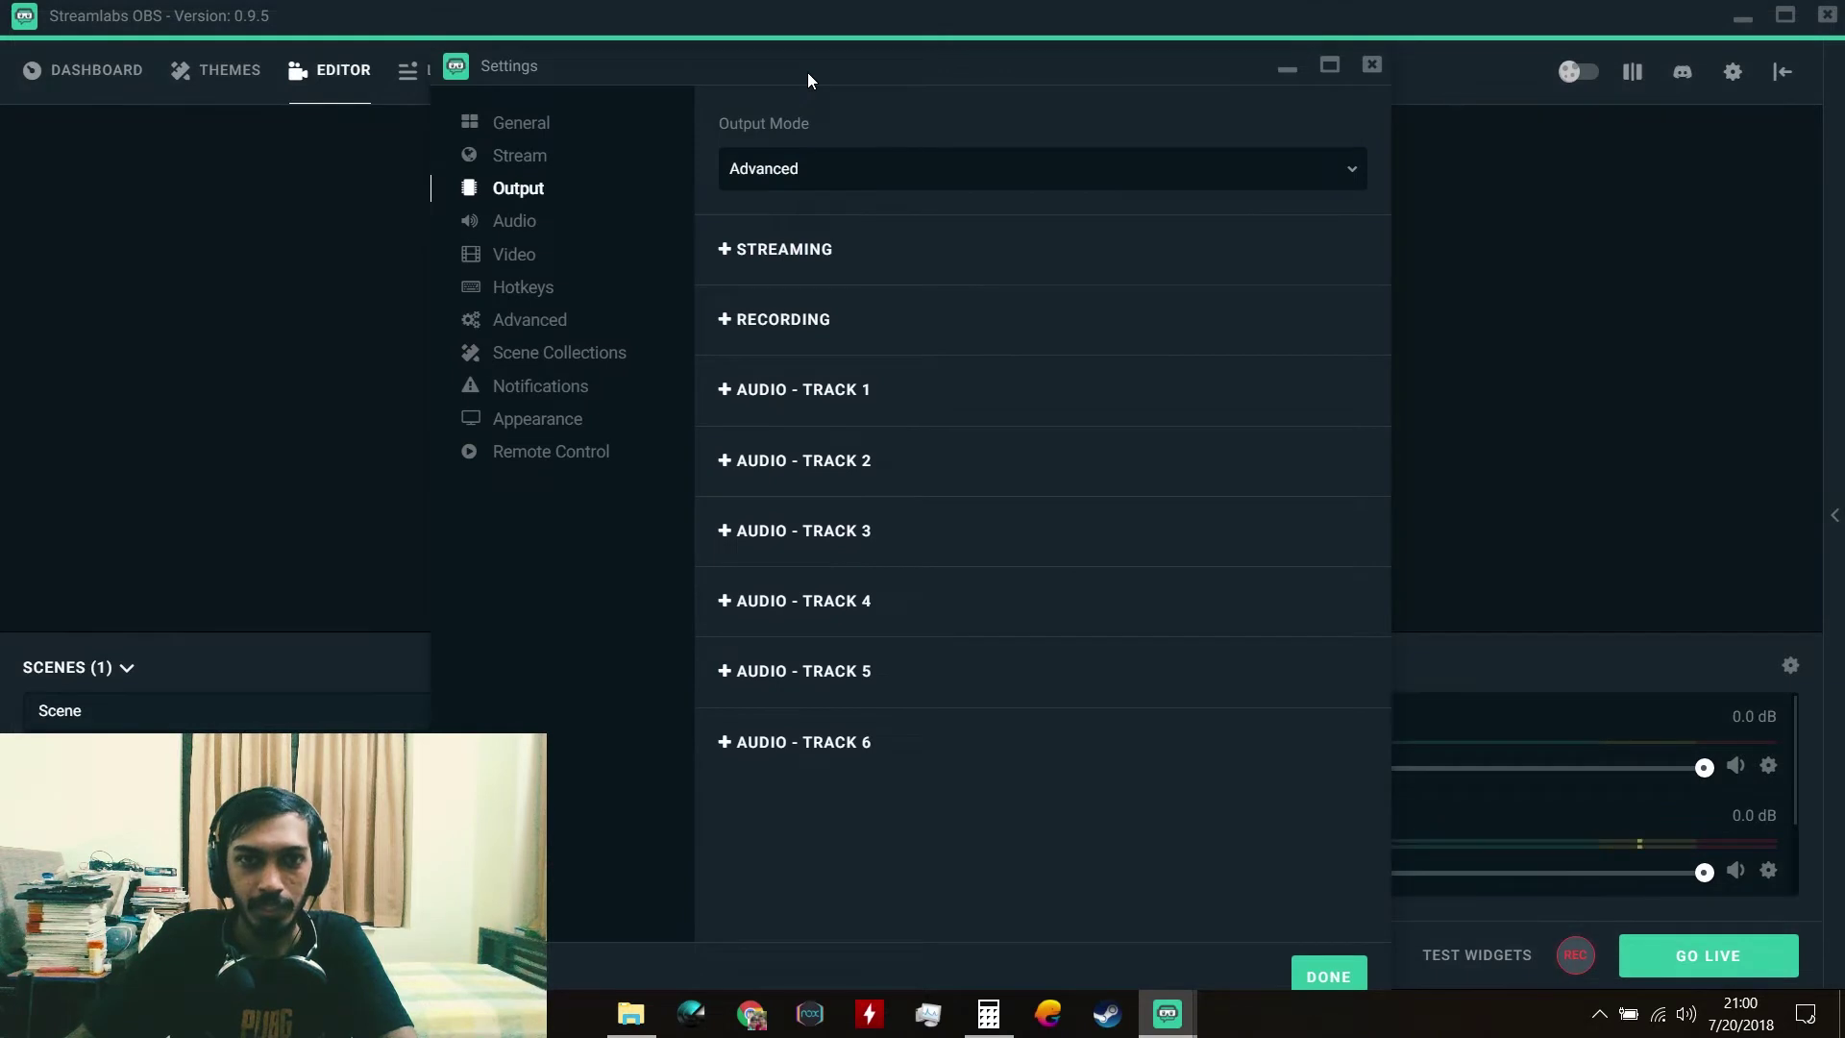
Step: Expand the Streaming section of the Output settings and check the available Encoder choices
click(804, 266)
scroll(809, 279, down, 1)
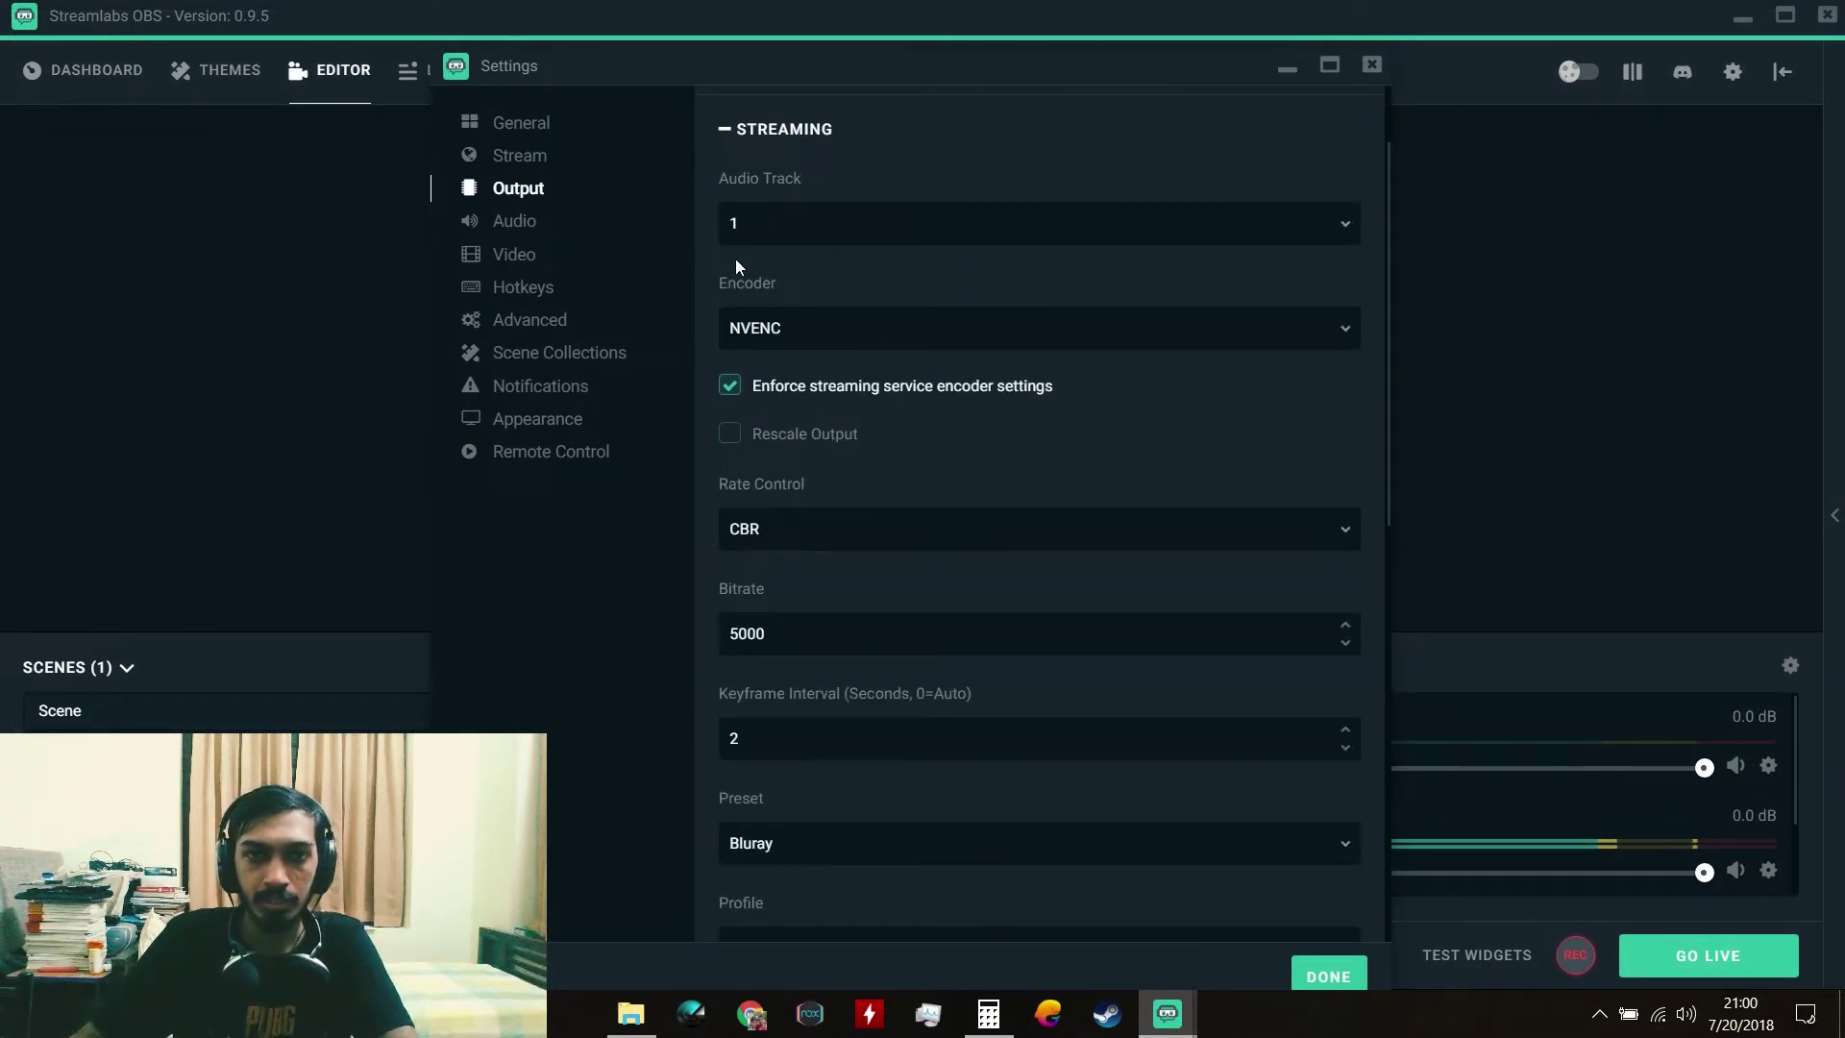
click(876, 331)
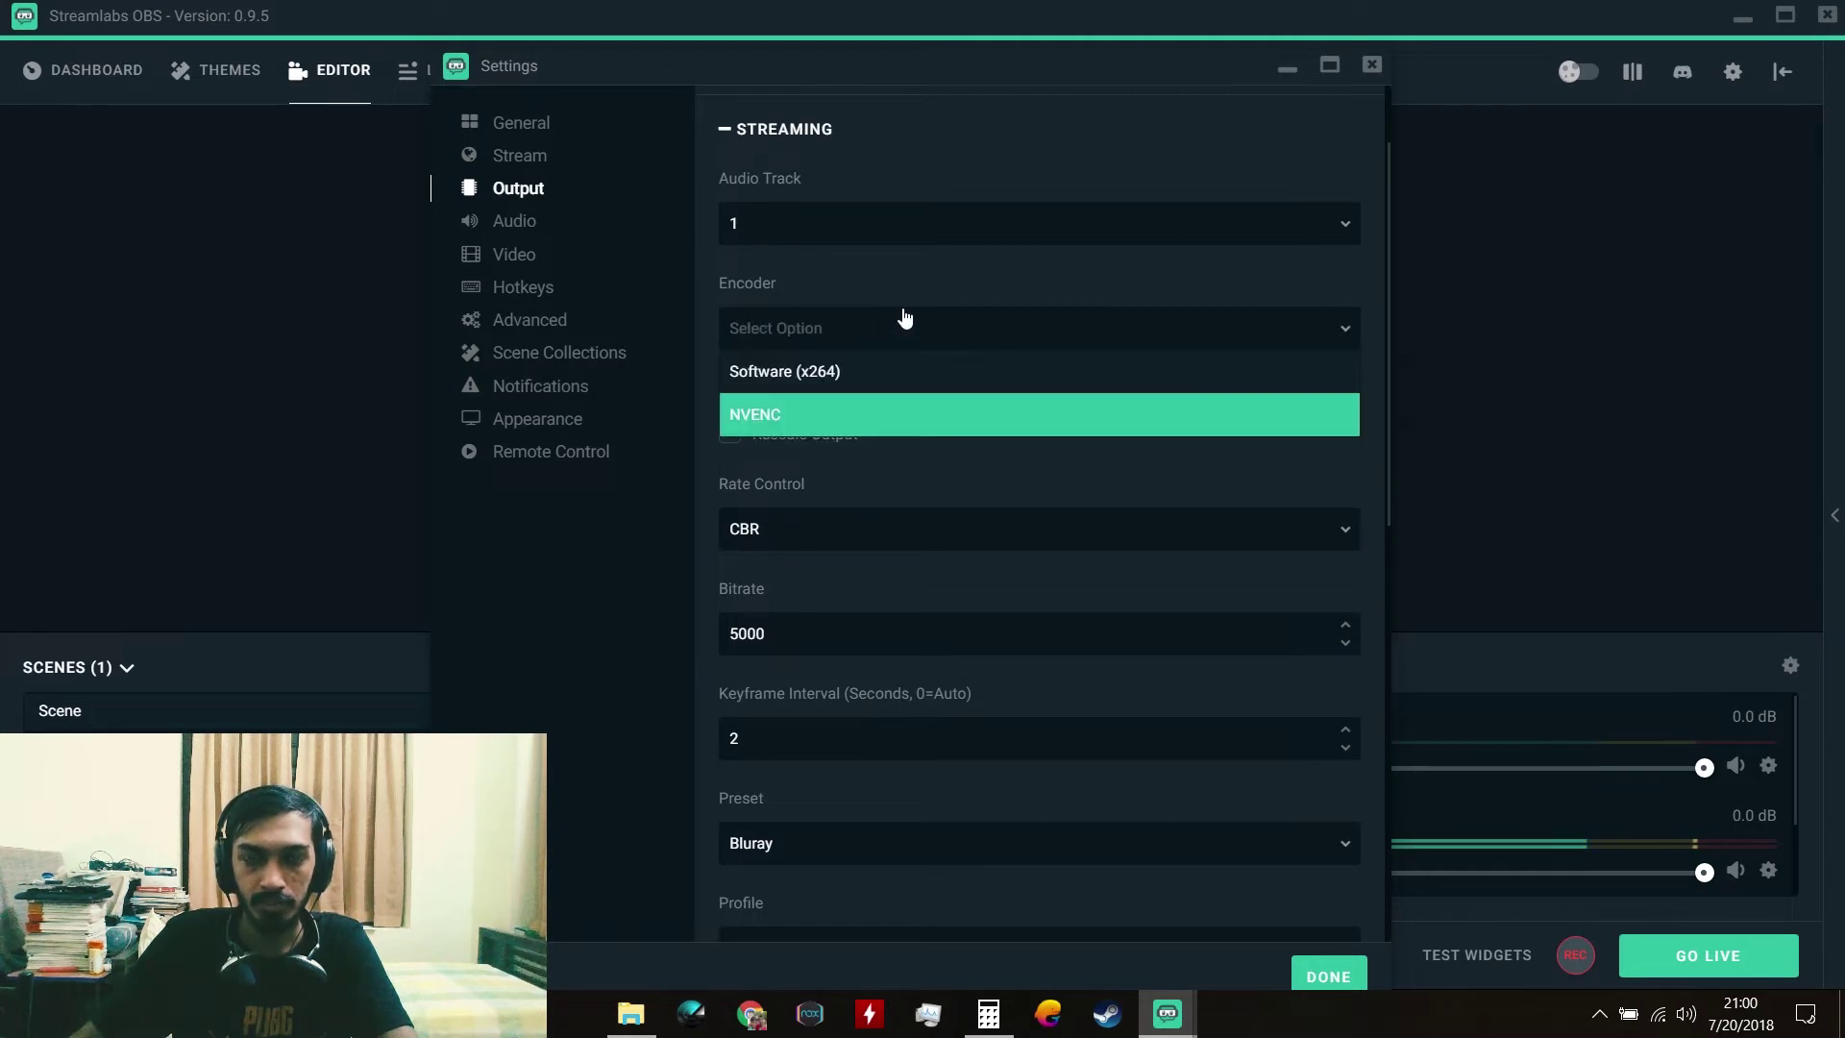
click(920, 333)
click(903, 336)
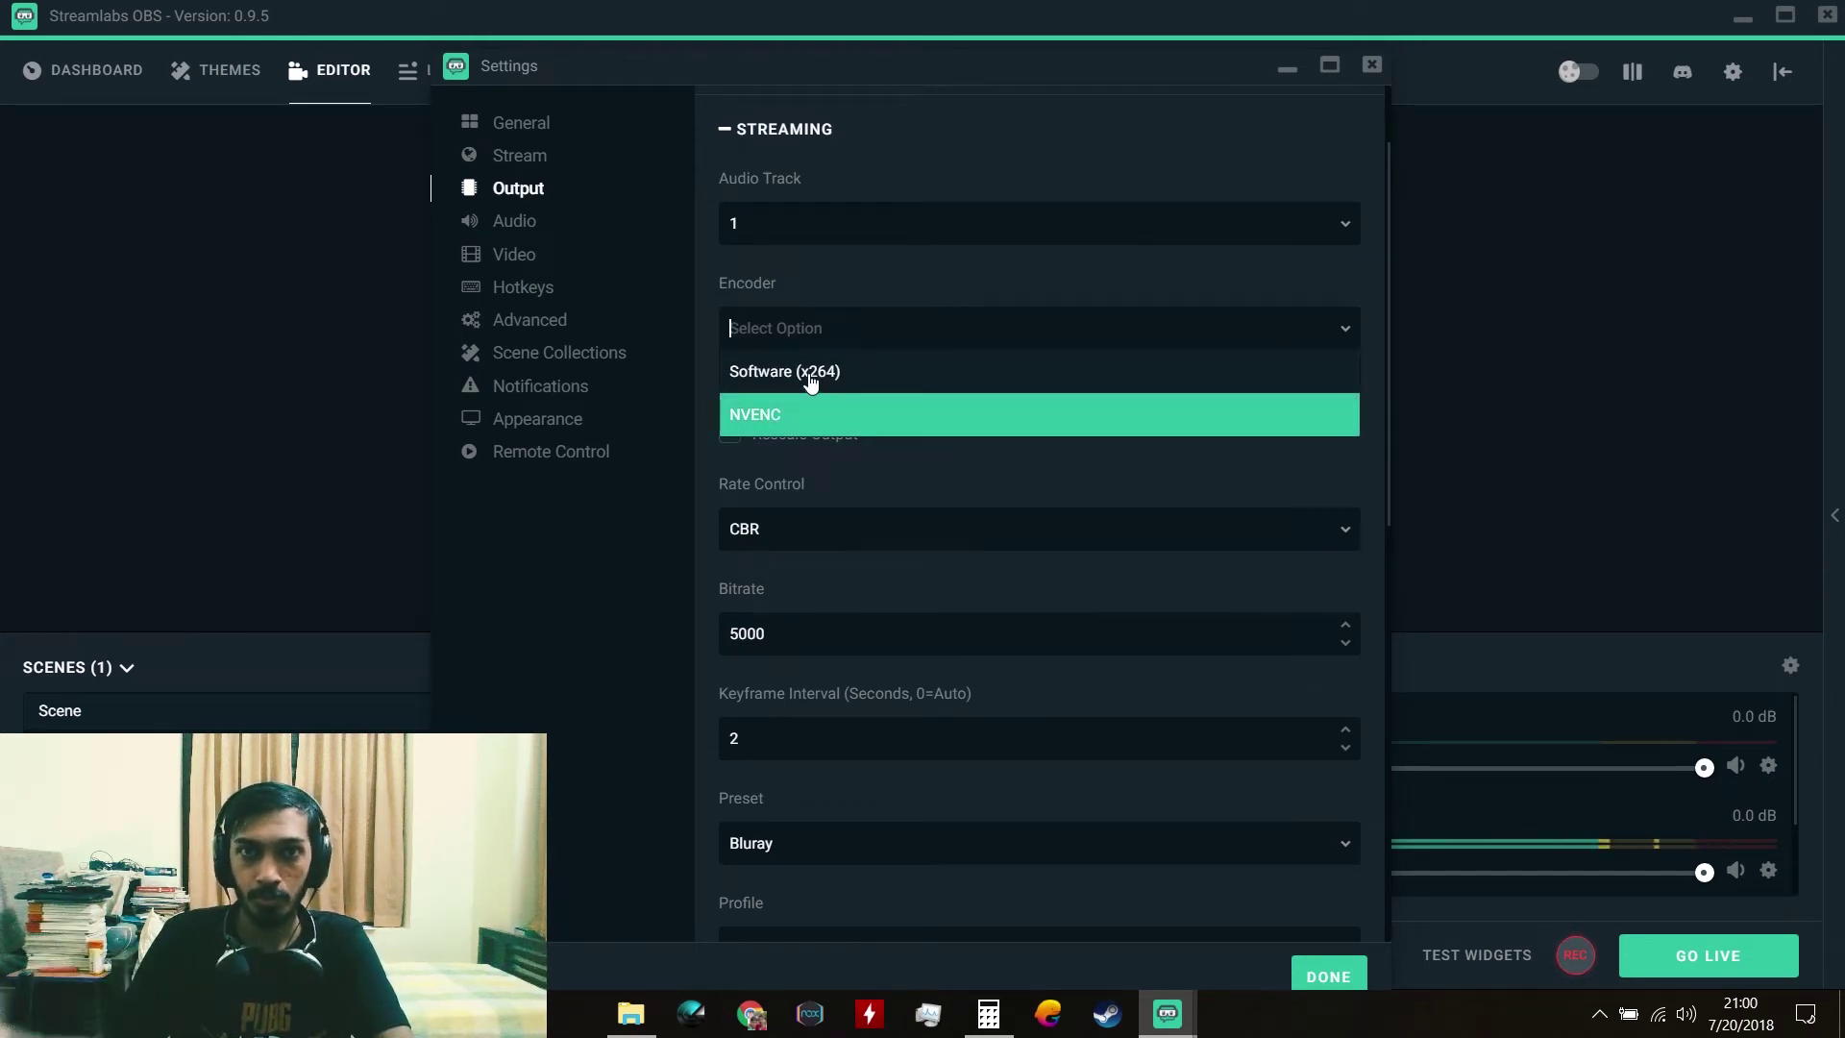
key(Return)
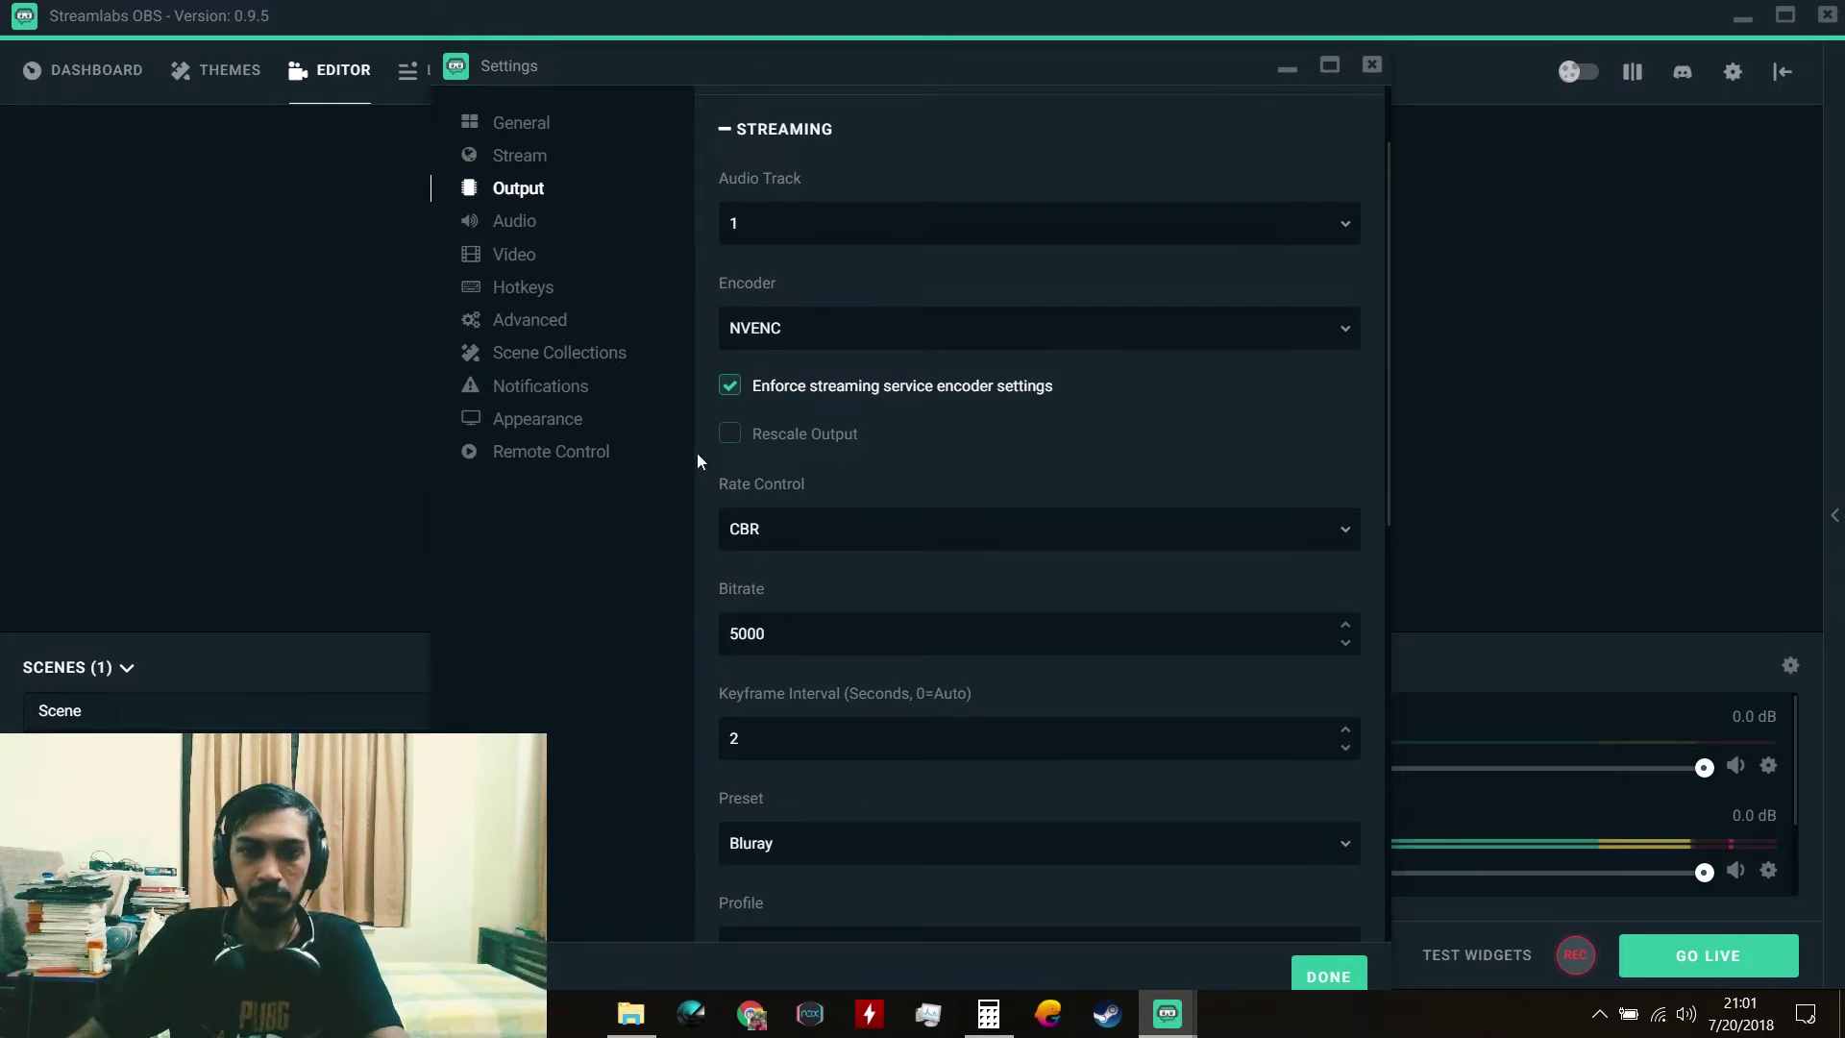
Step: Select CBR as the Rate Control for streaming
scroll(875, 414, down, 2)
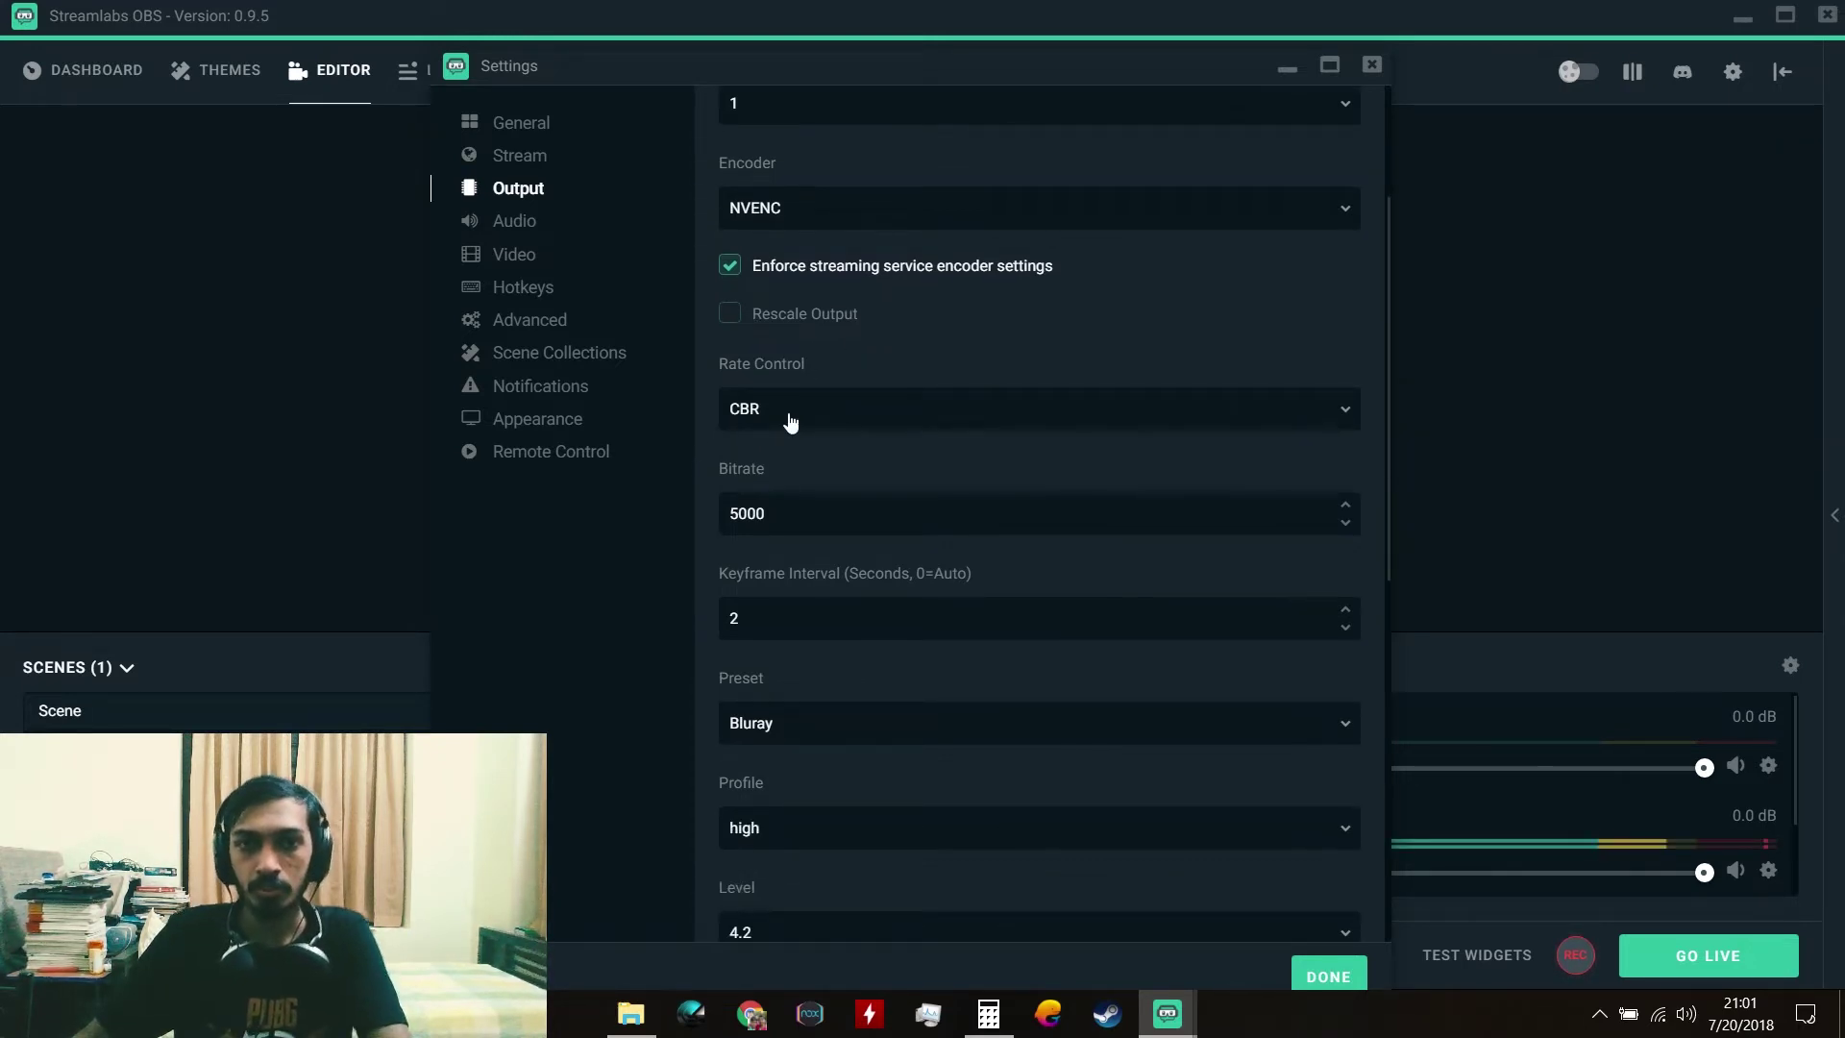
click(790, 421)
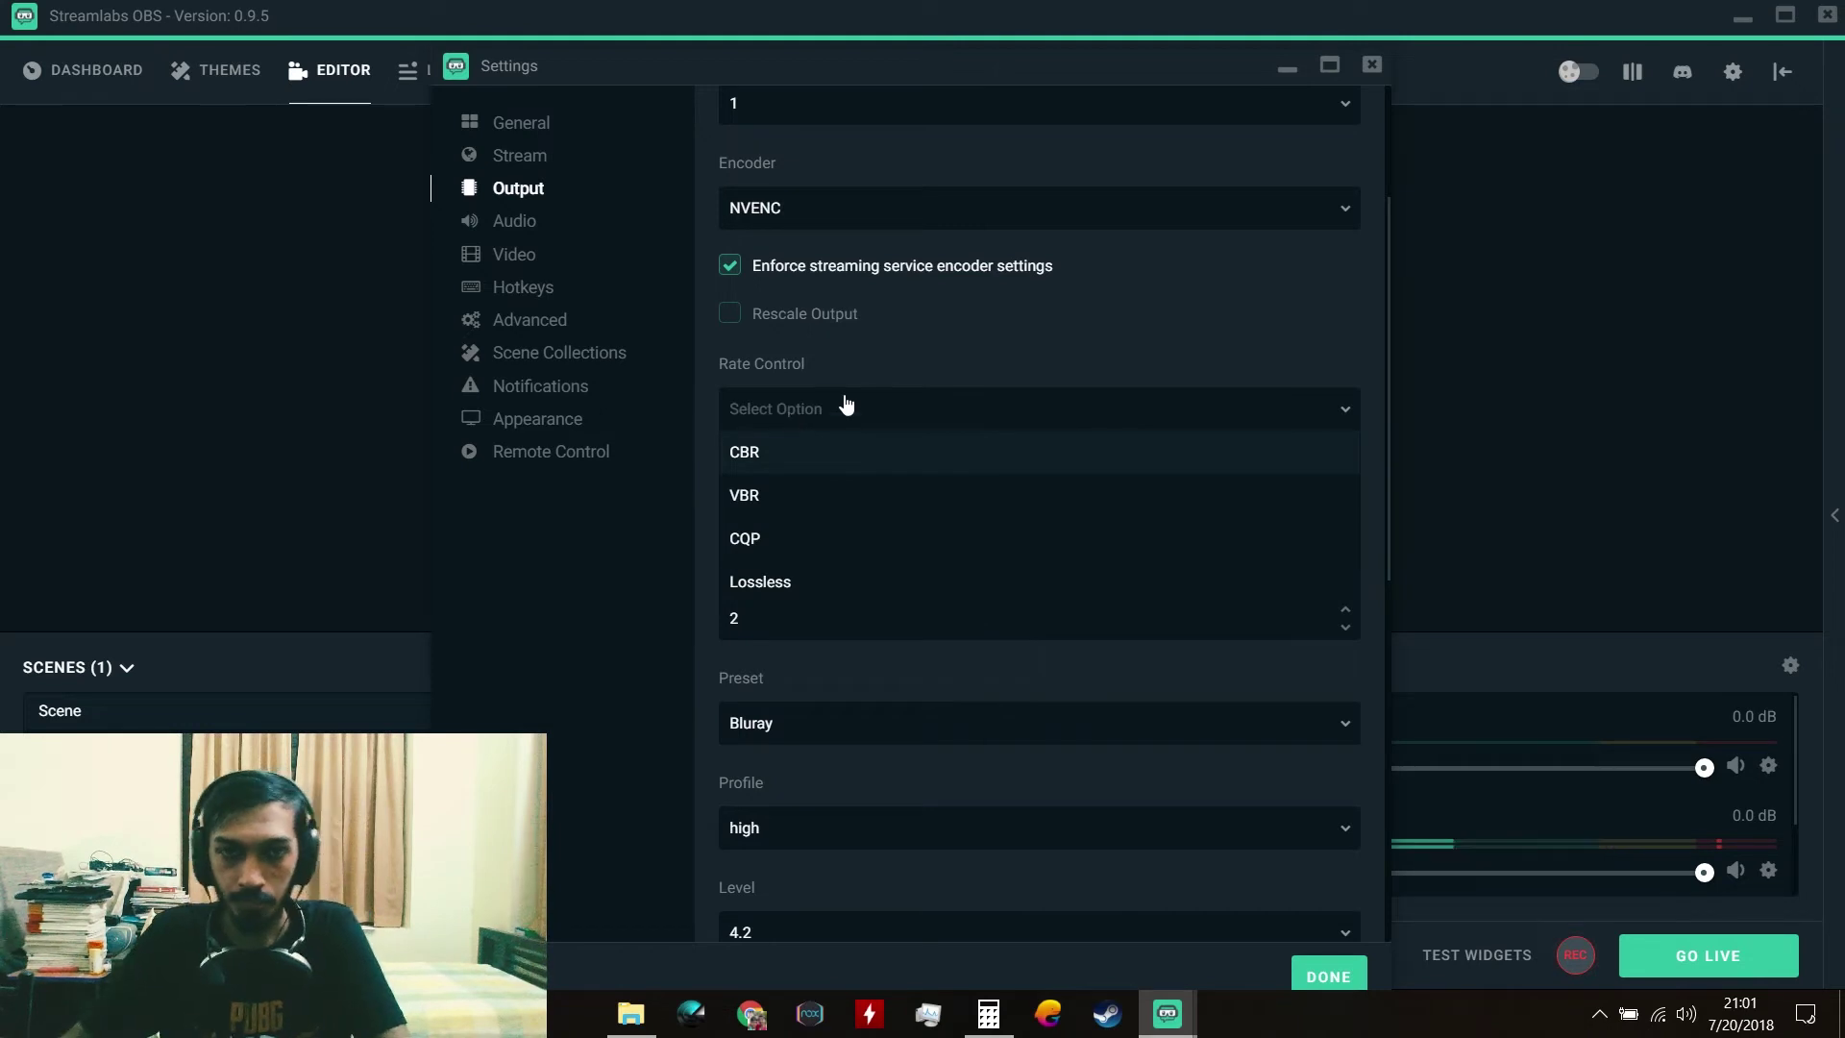
click(845, 452)
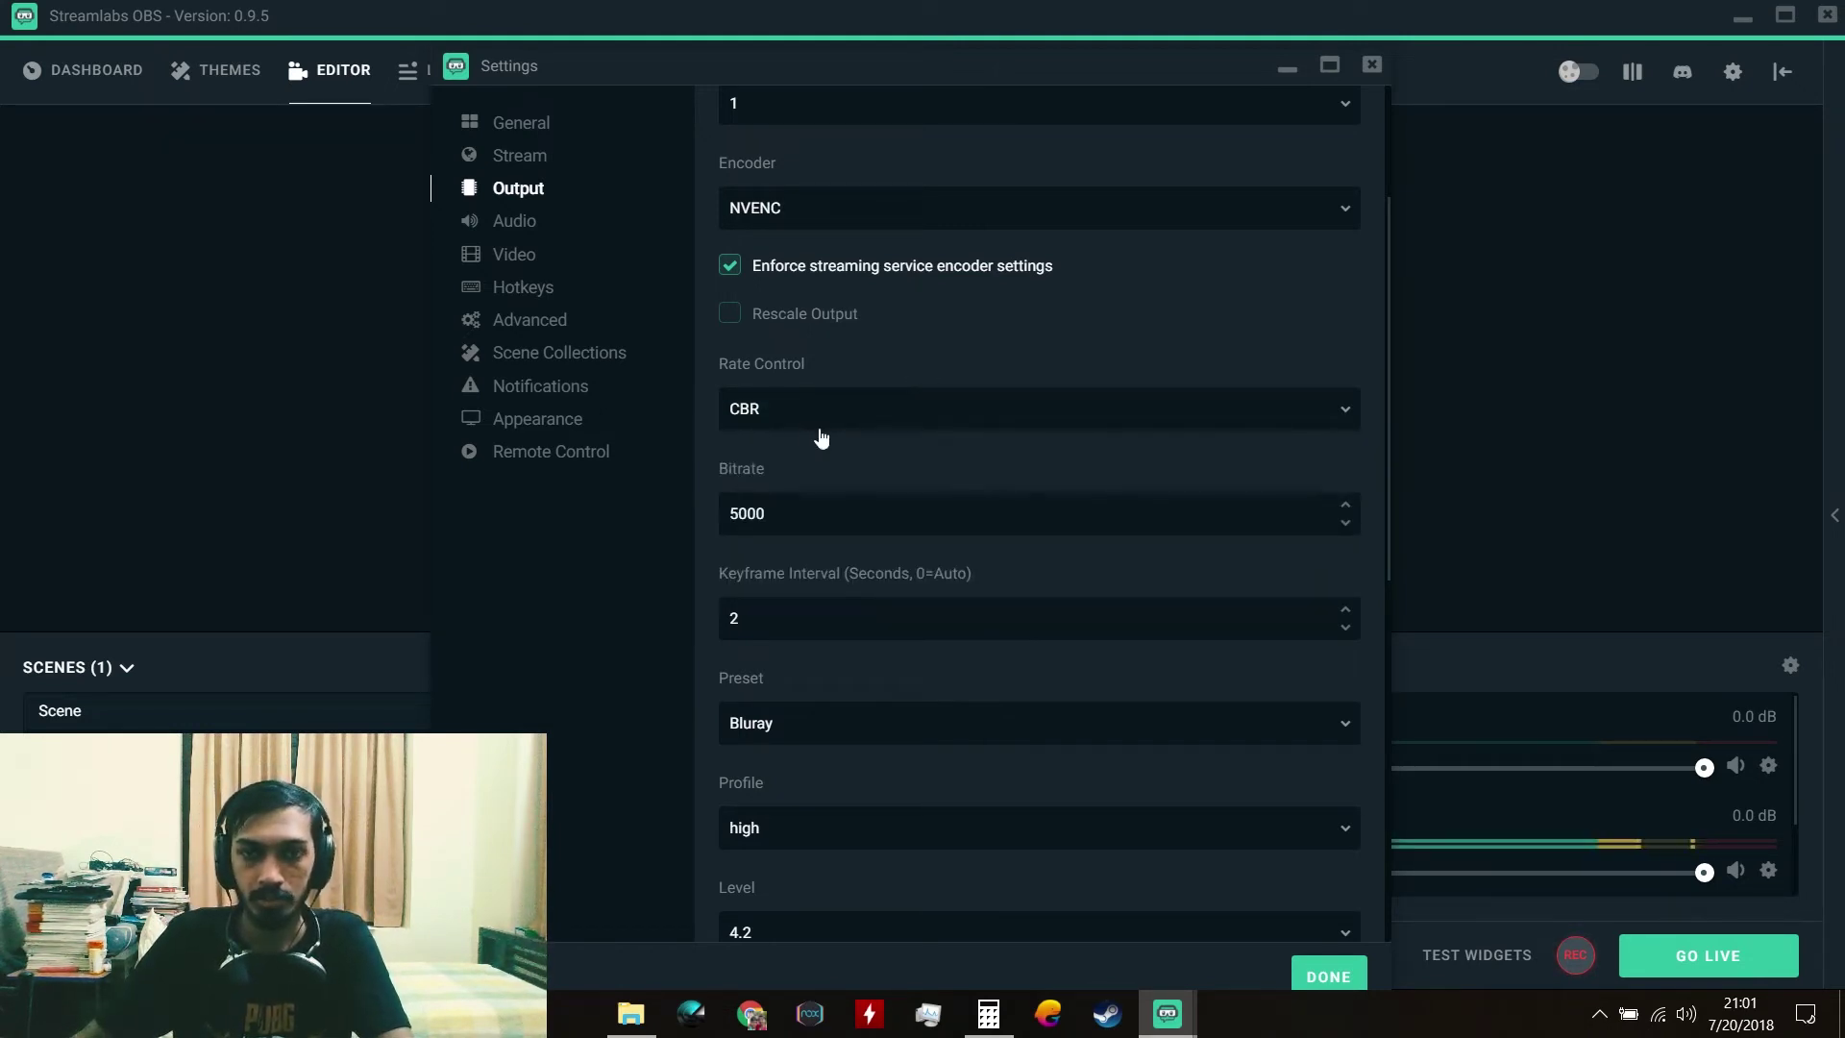
click(783, 425)
click(753, 459)
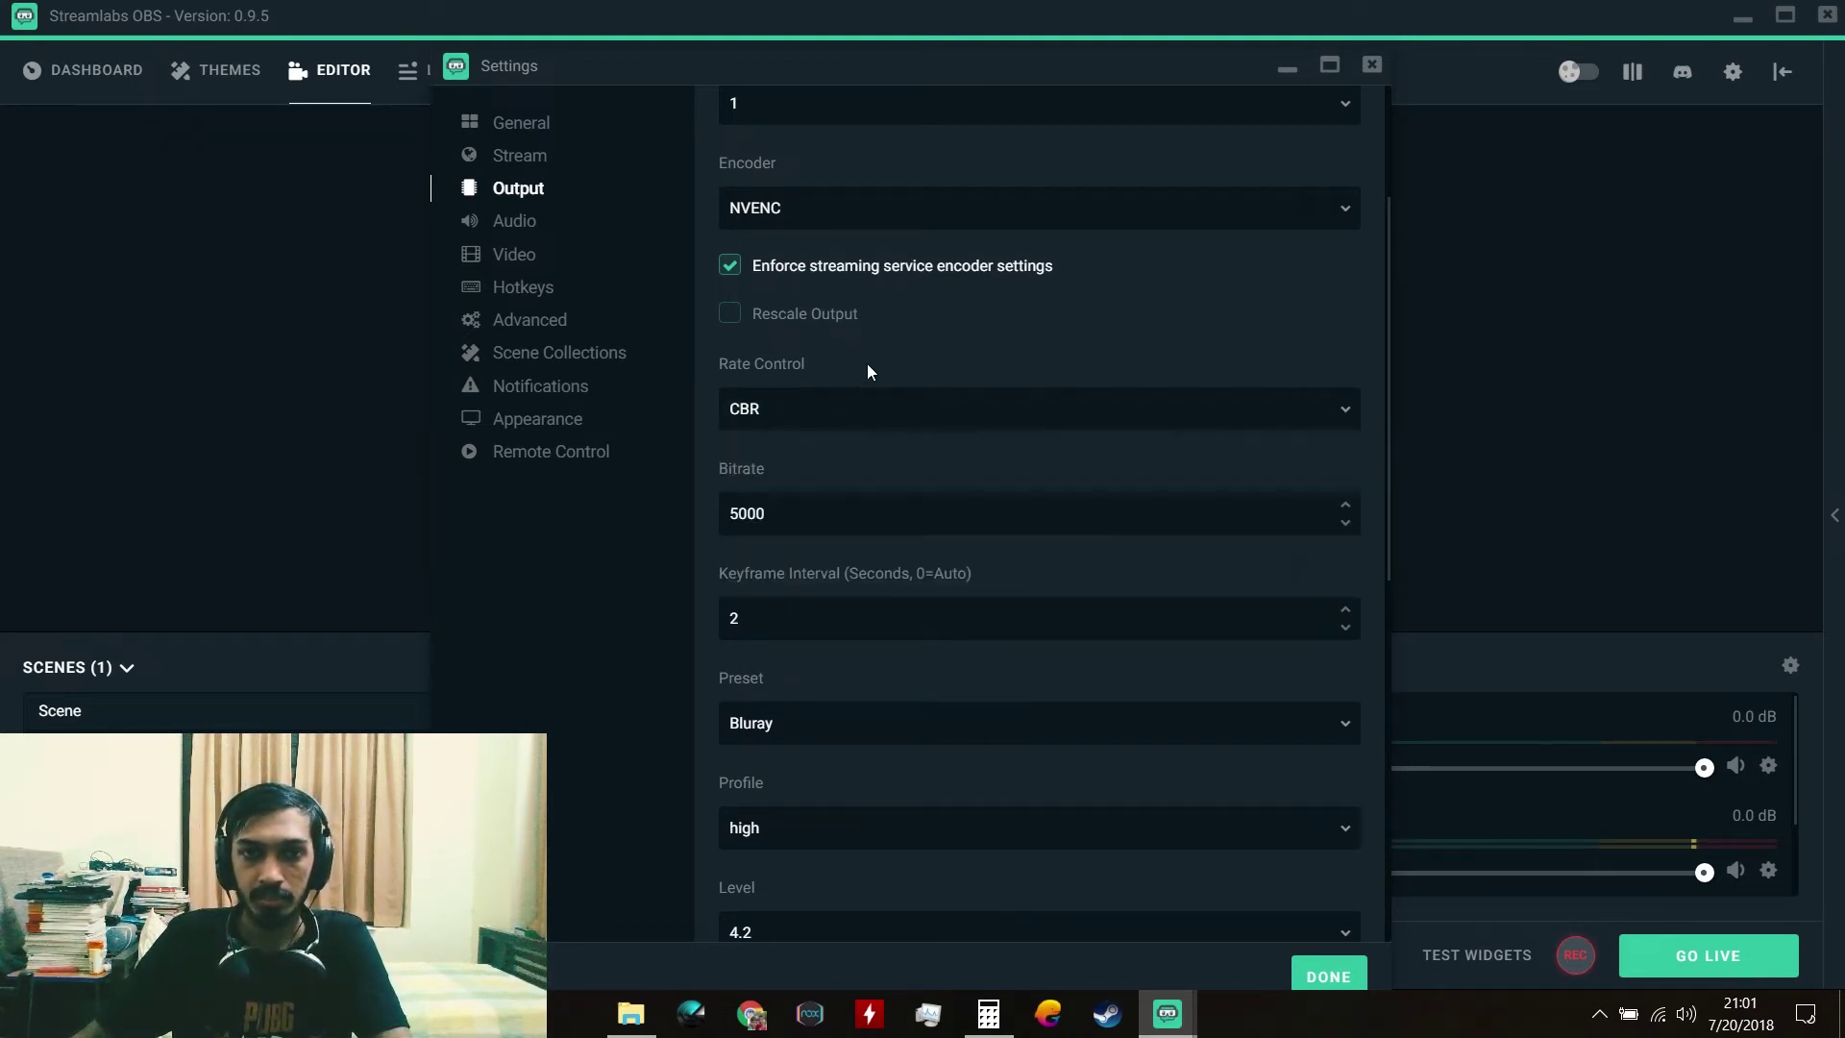
Step: Review the VBR, CQP and Lossless alternatives in the streaming Rate Control choices
click(855, 424)
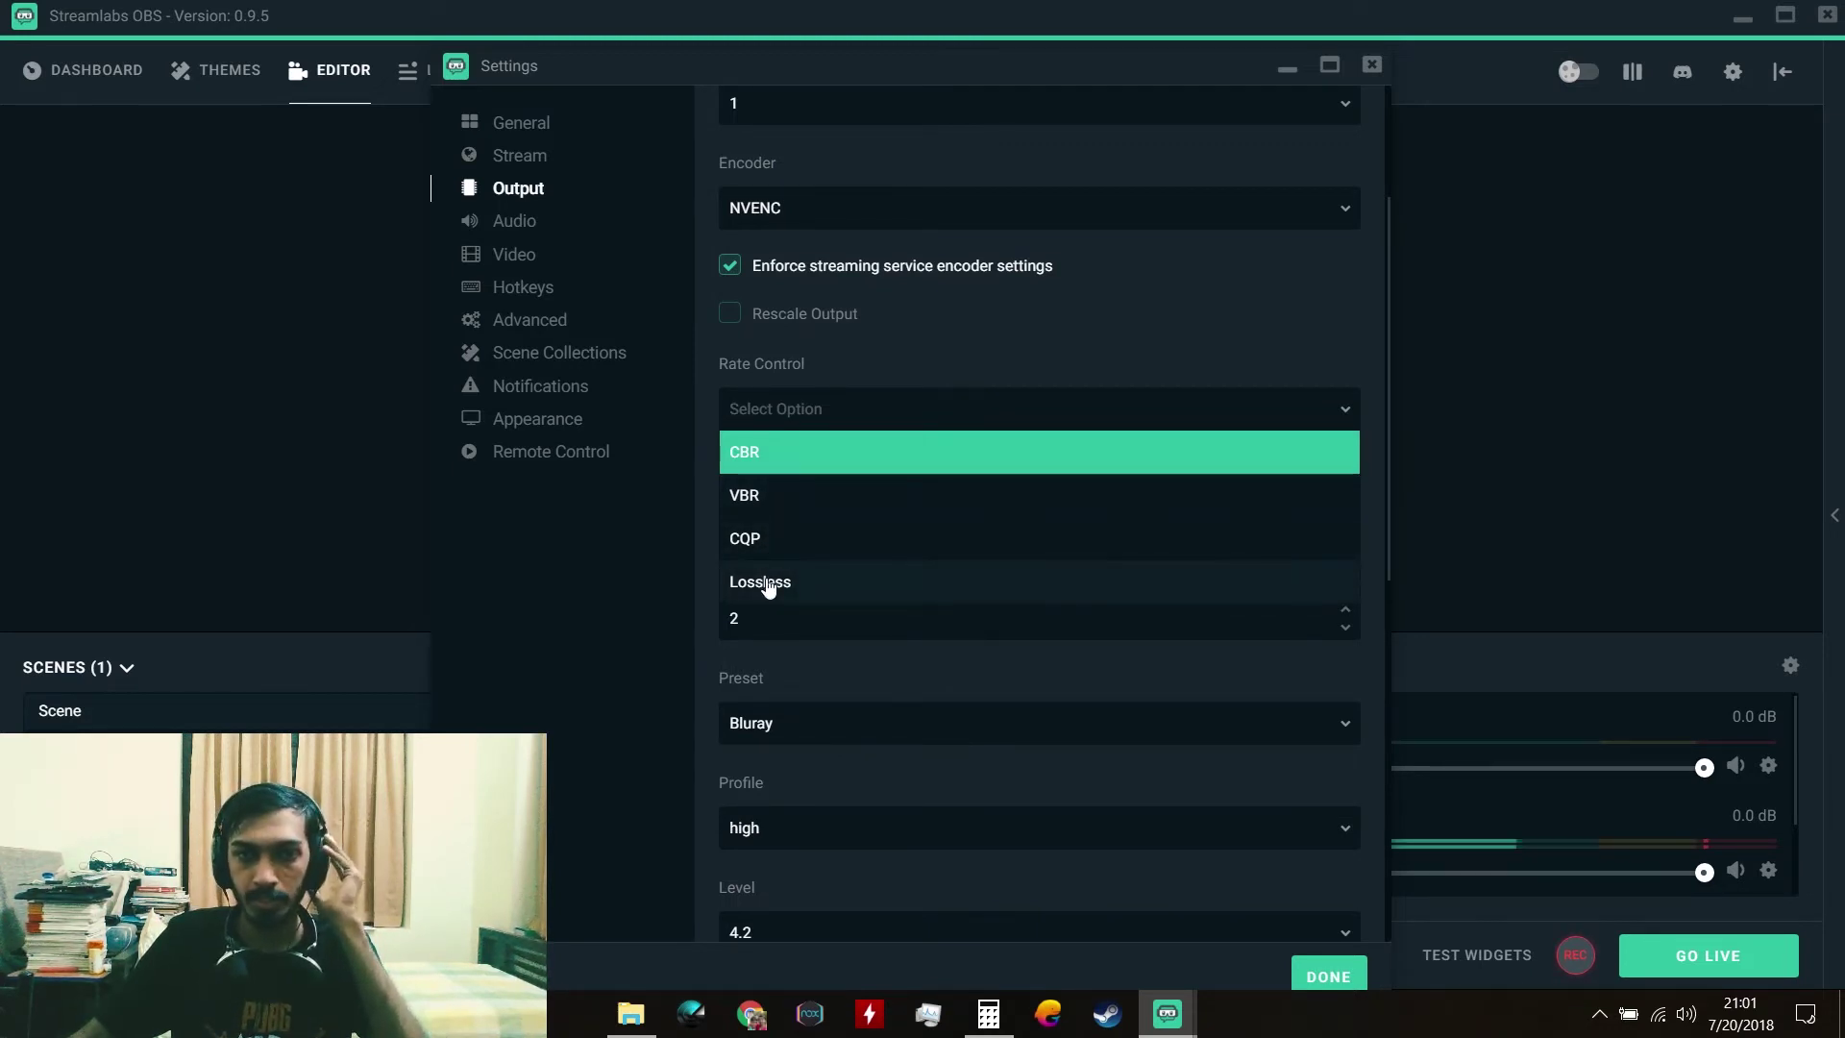
click(922, 451)
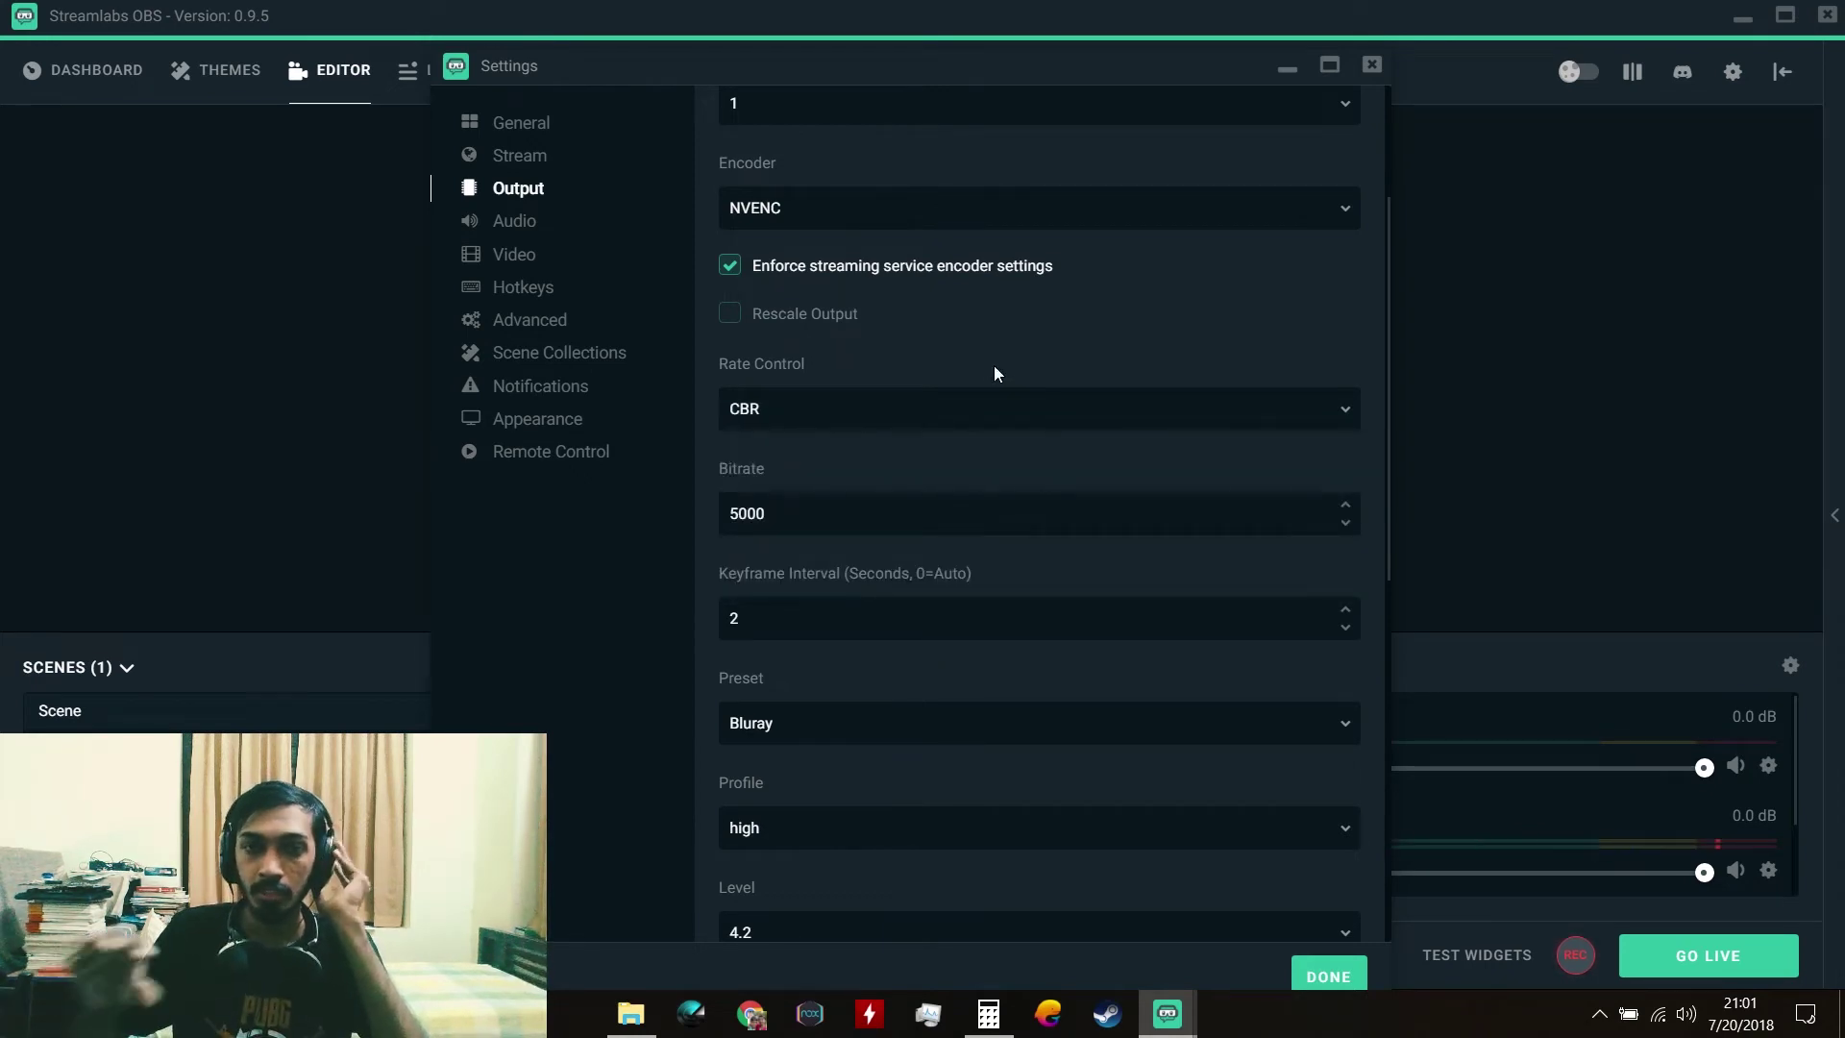
click(922, 408)
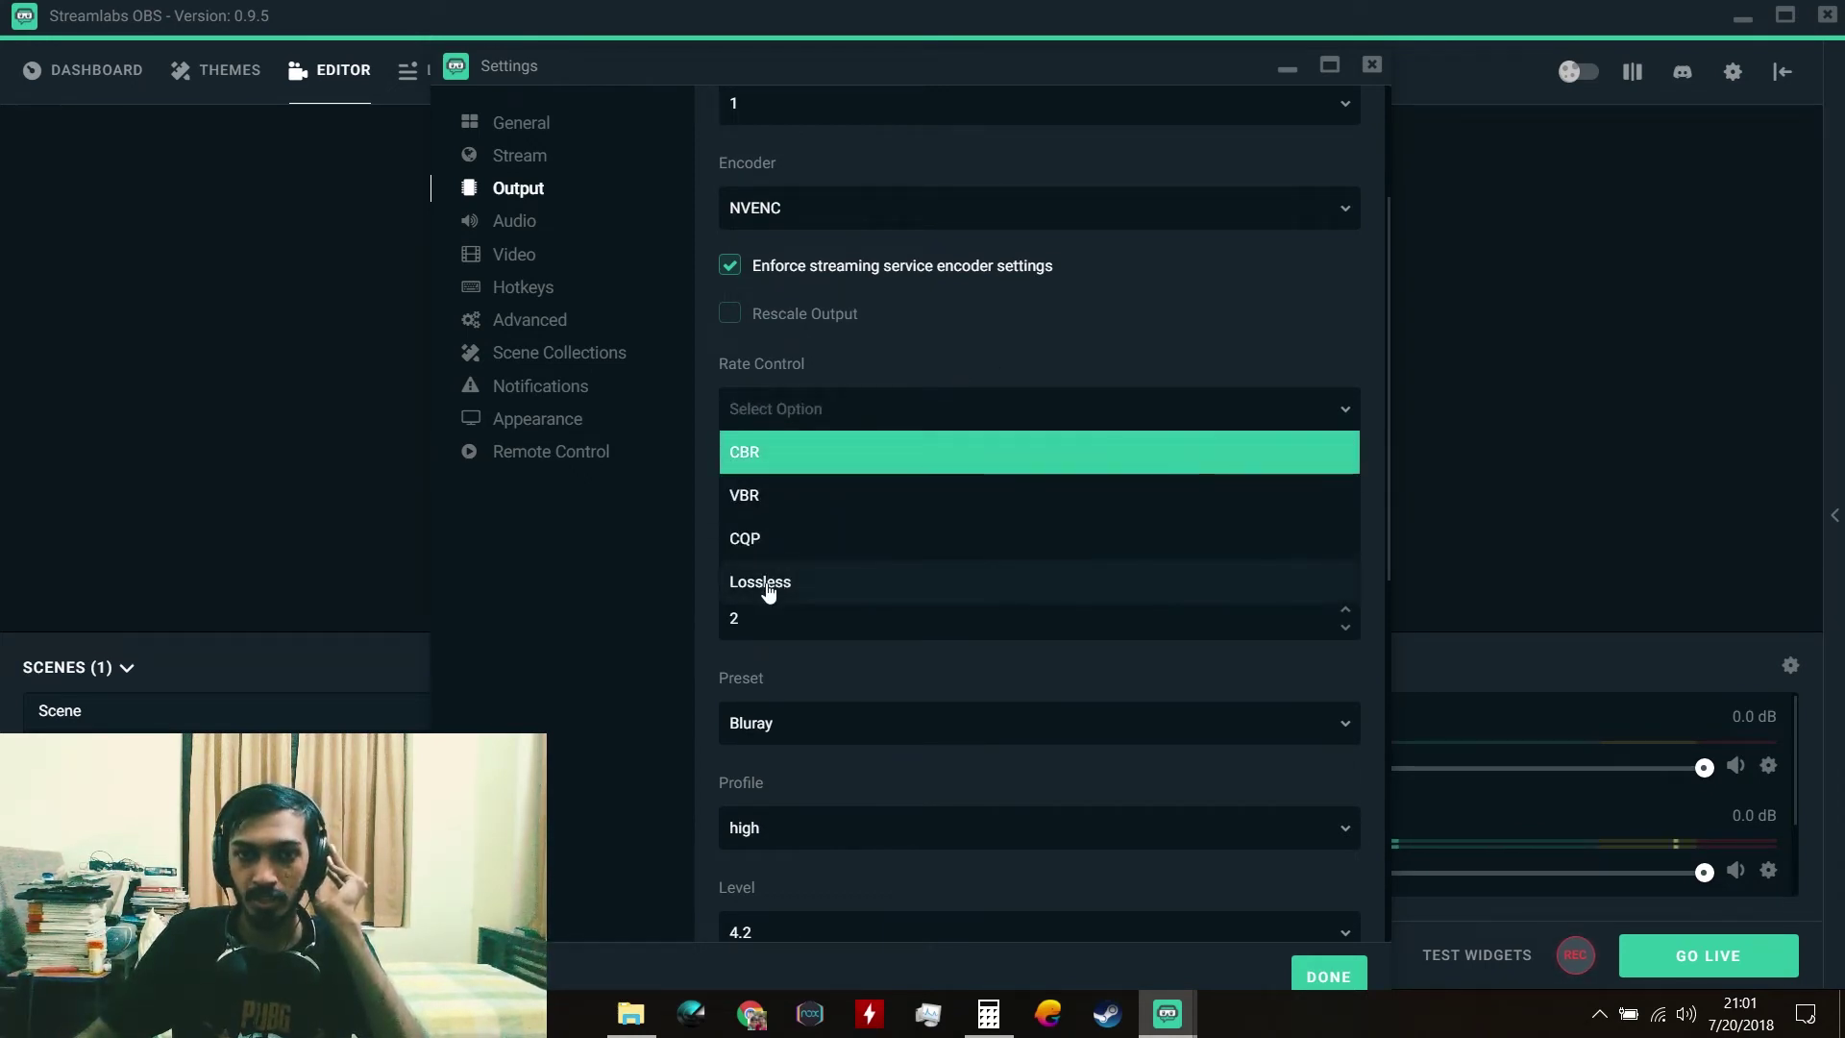
click(977, 300)
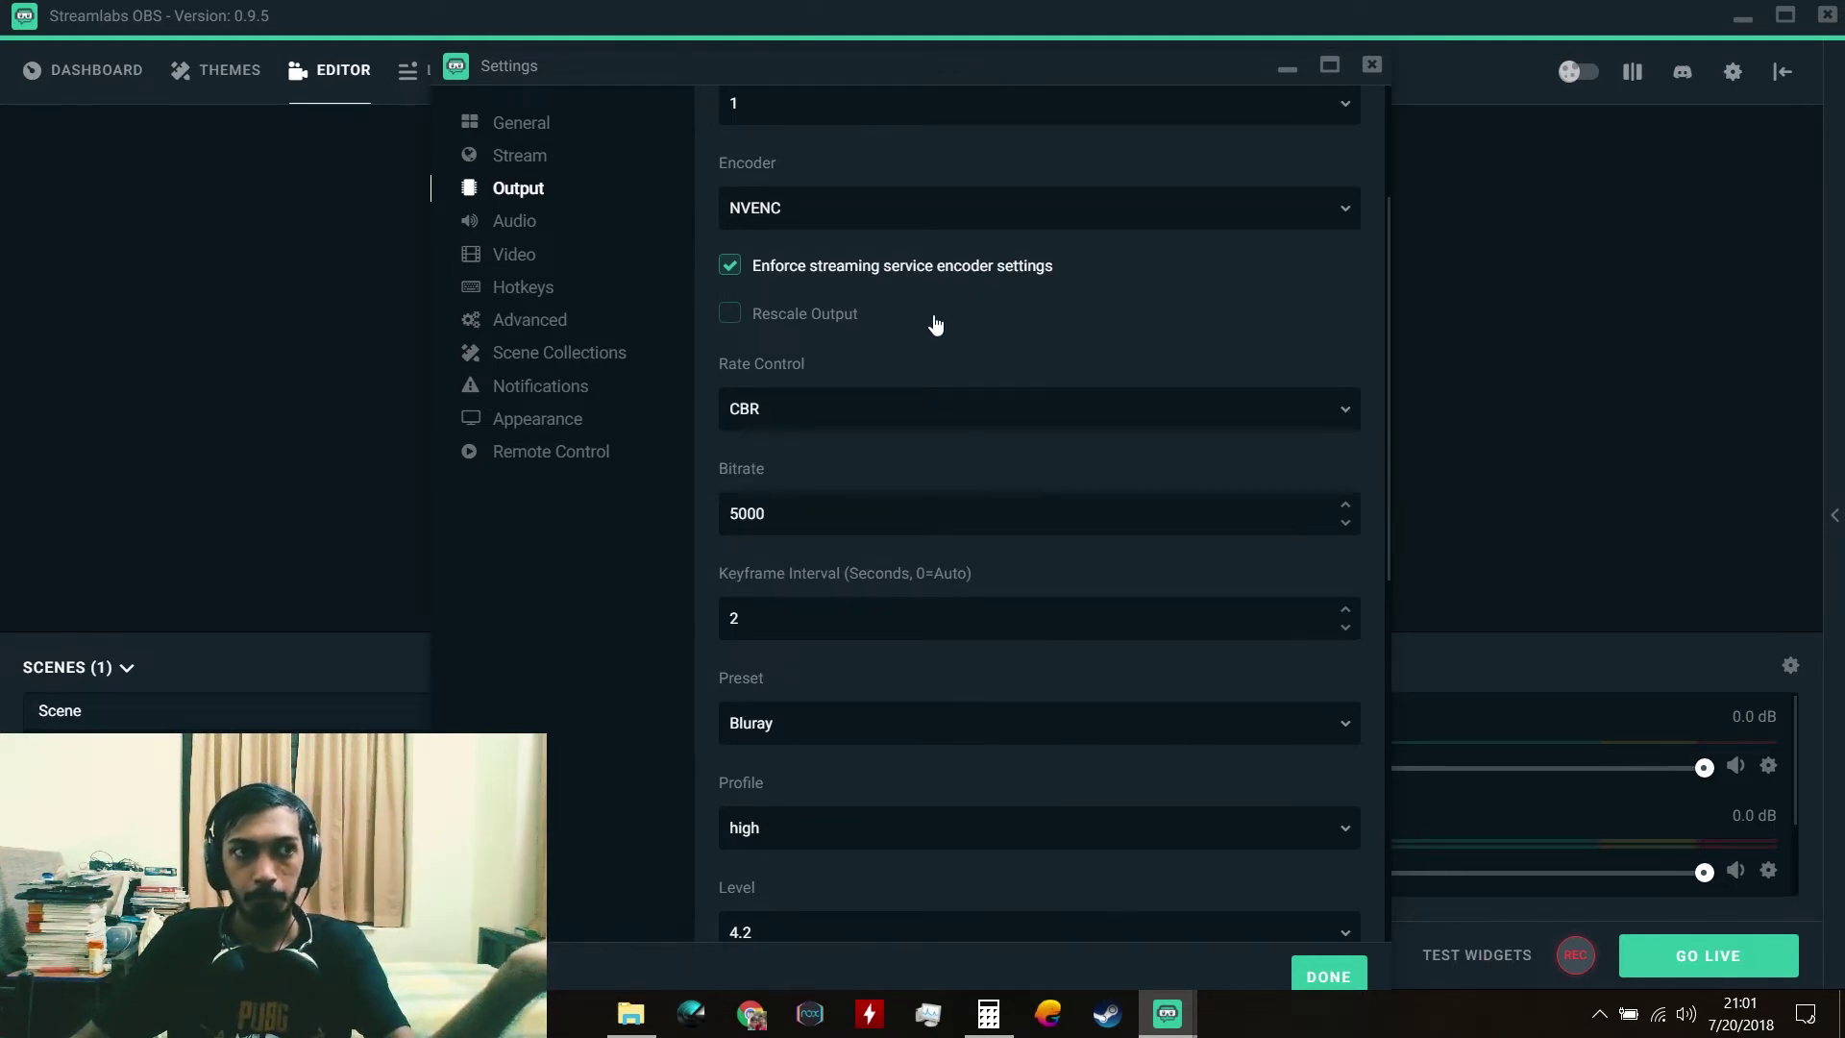
click(987, 412)
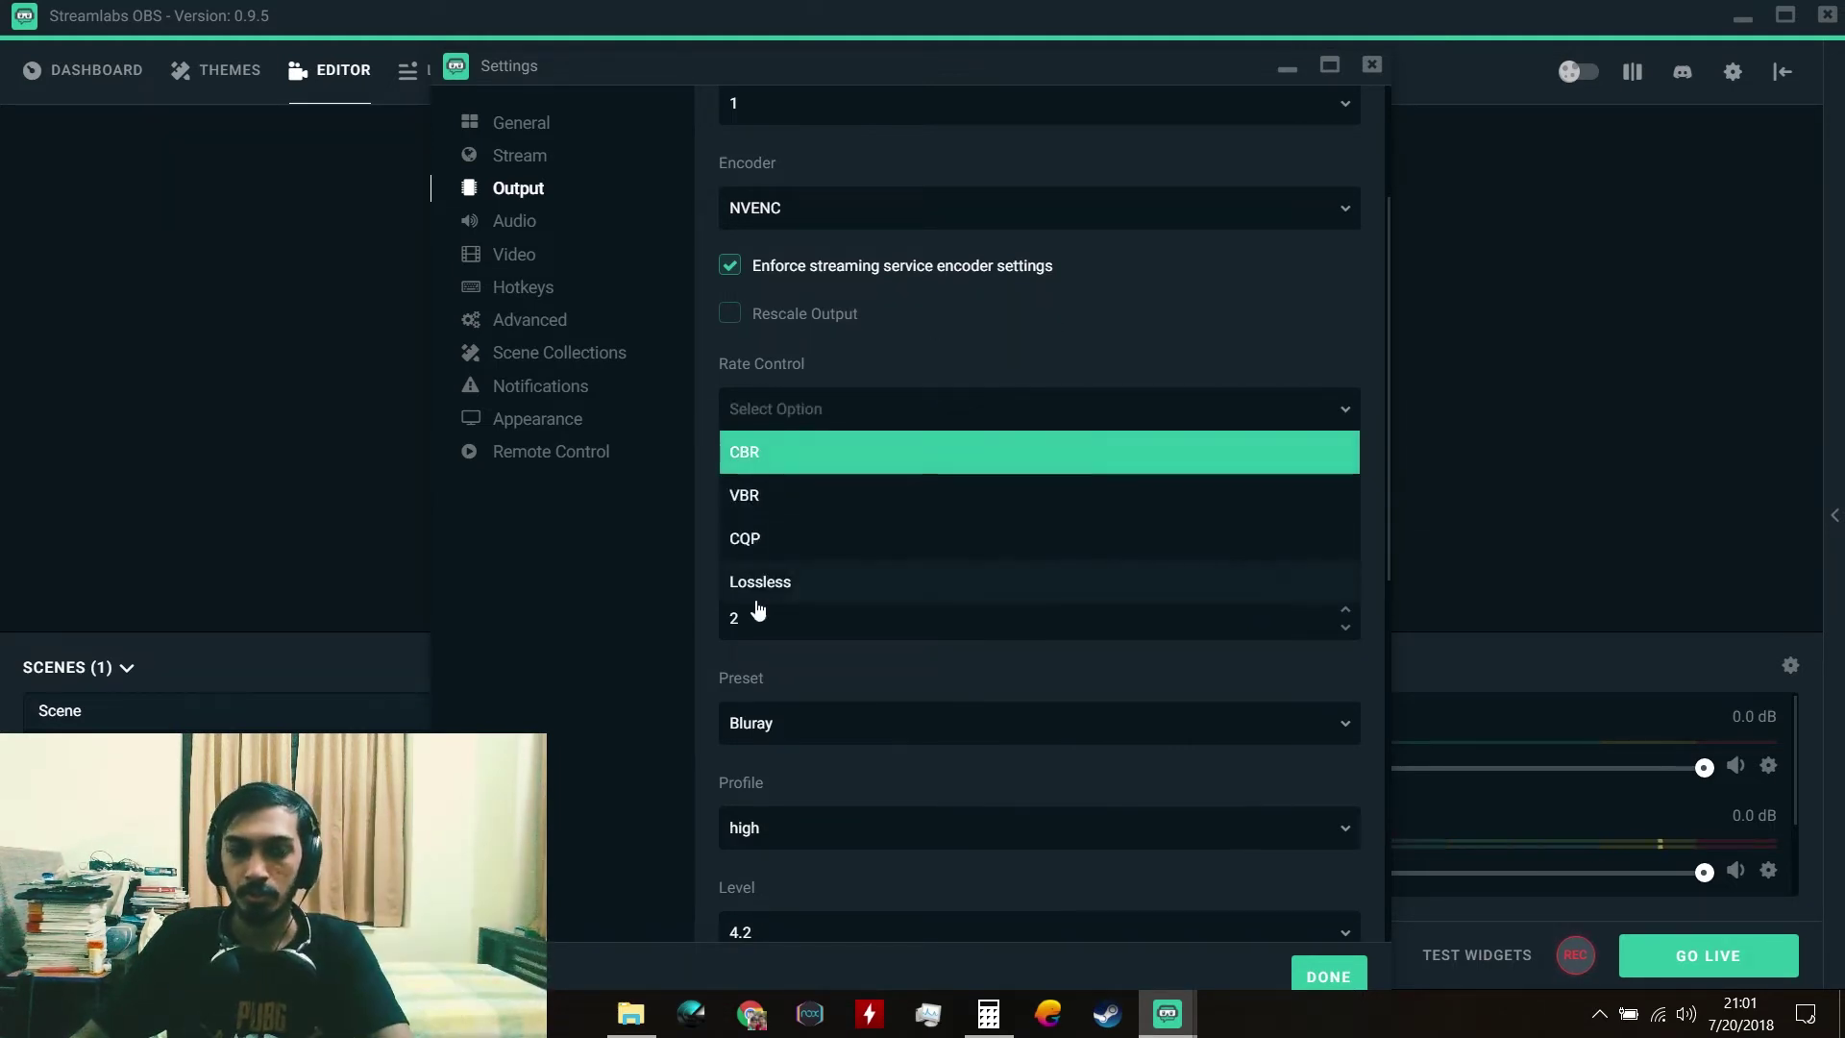
click(1004, 331)
click(855, 332)
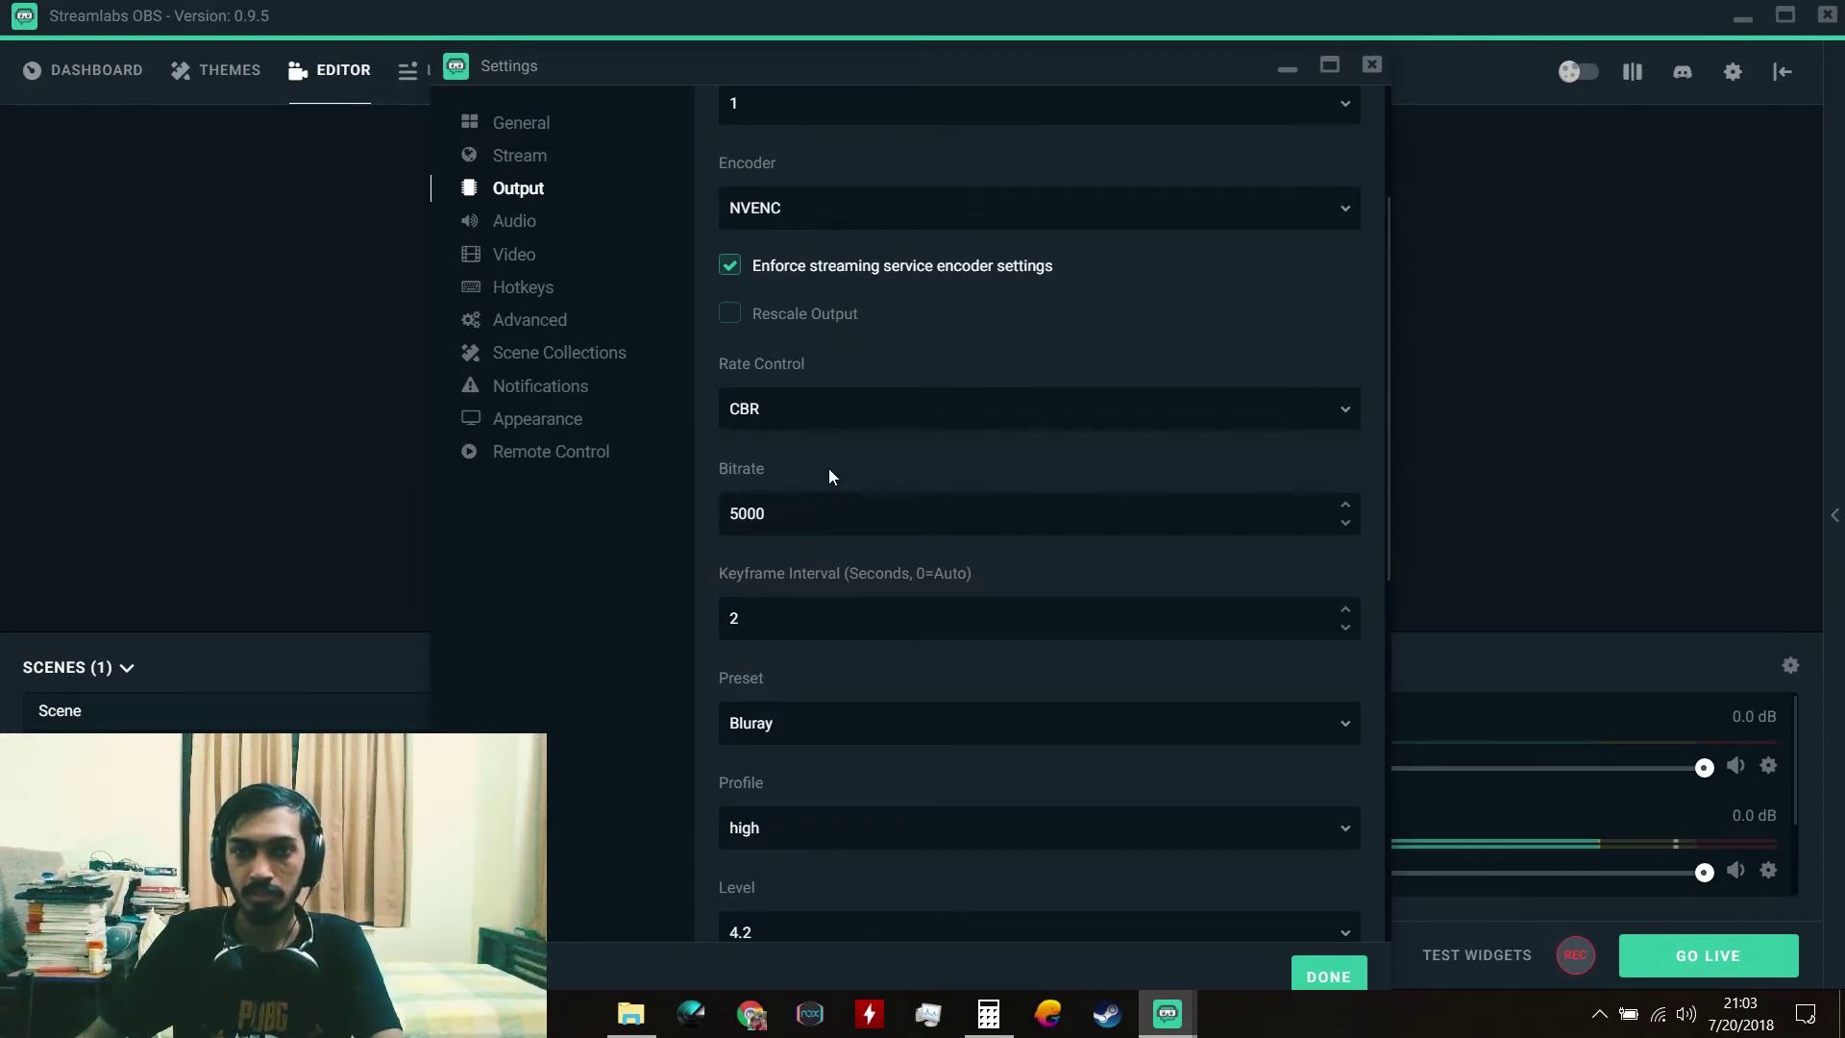
Step: Look over the streaming bitrate and keyframe interval, and select Bluray as the encoder Preset
scroll(828, 476, down, 3)
scroll(803, 453, up, 3)
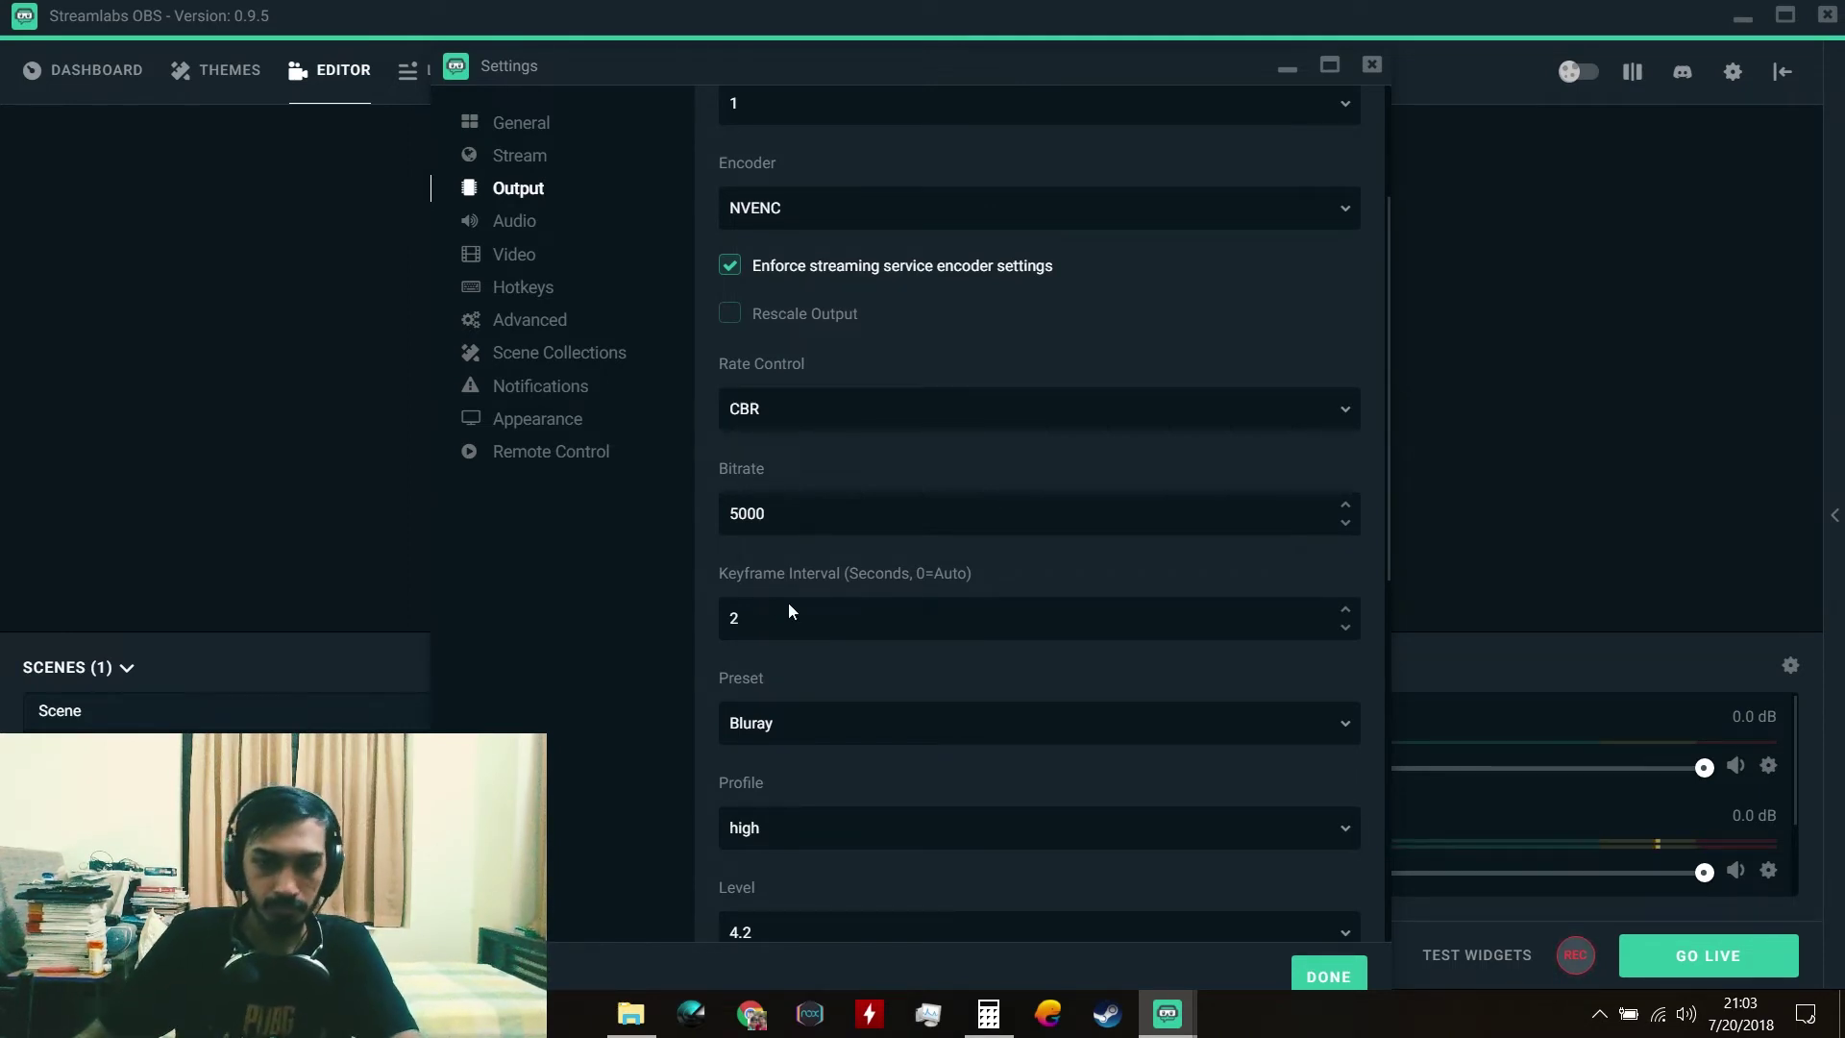
scroll(788, 602, down, 1)
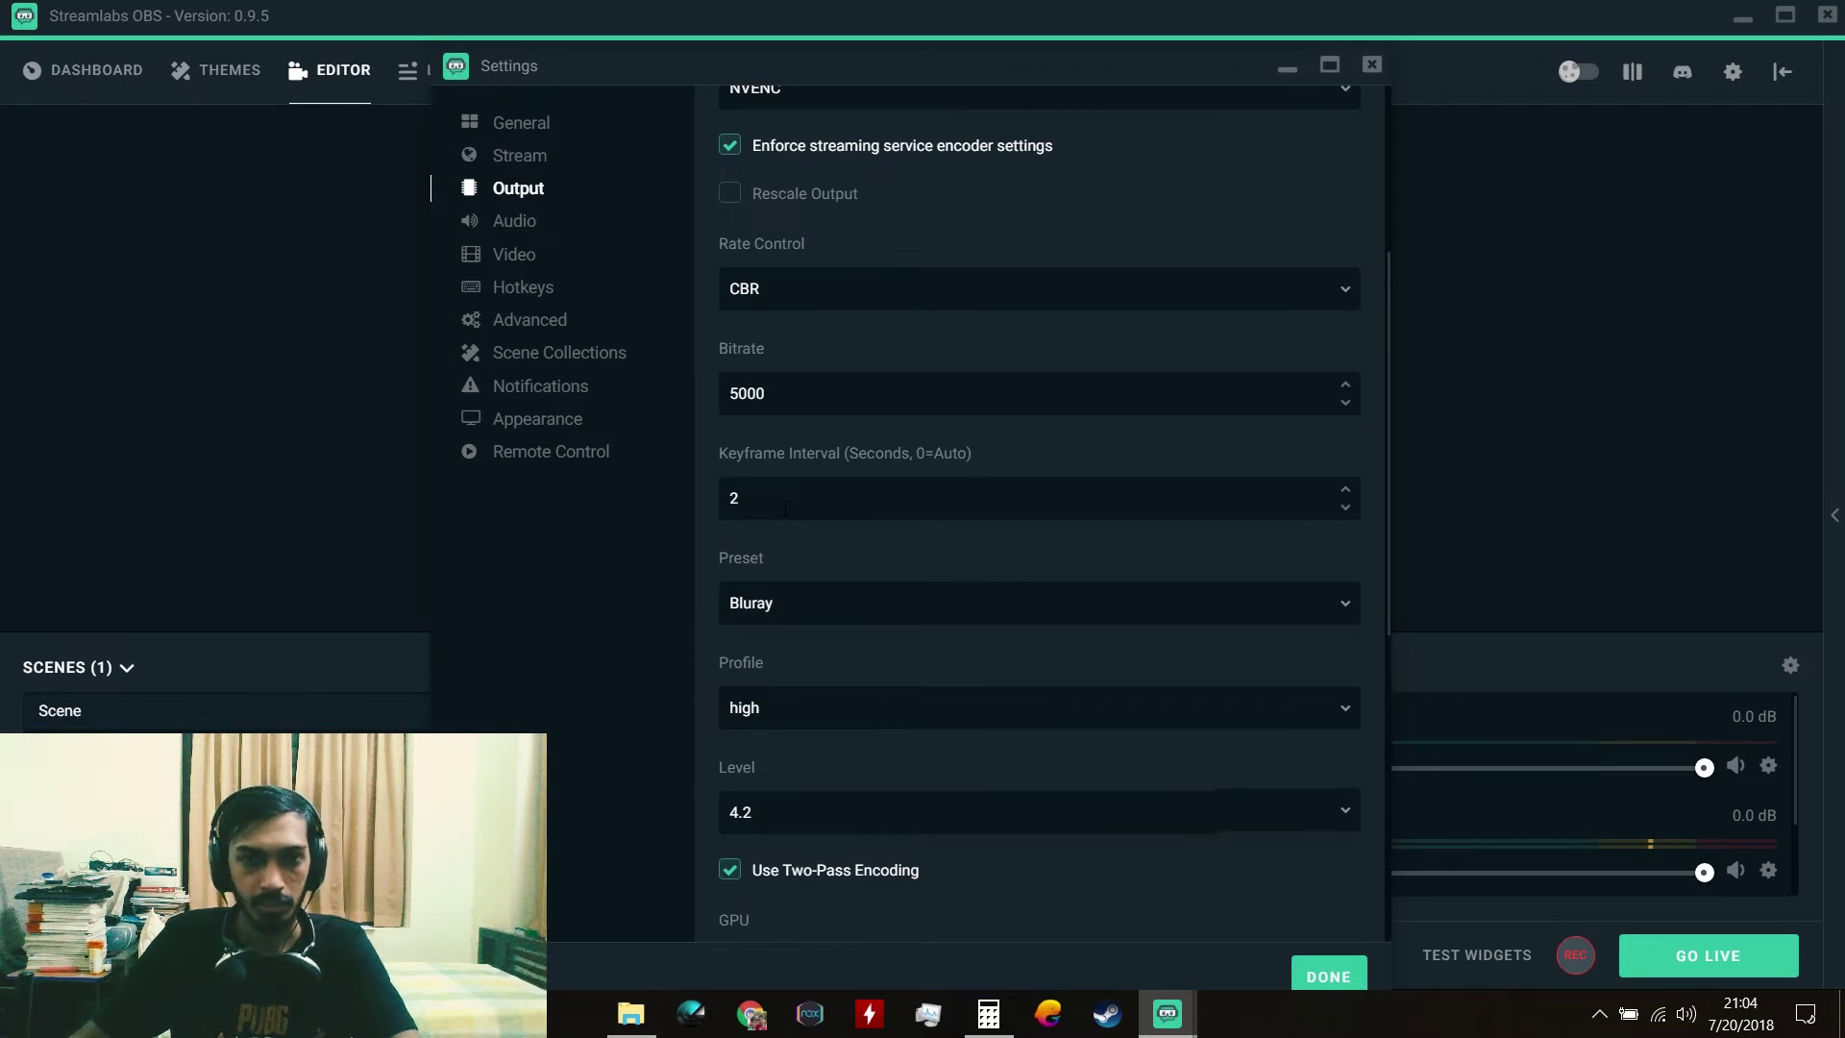
scroll(783, 507, down, 3)
click(1044, 375)
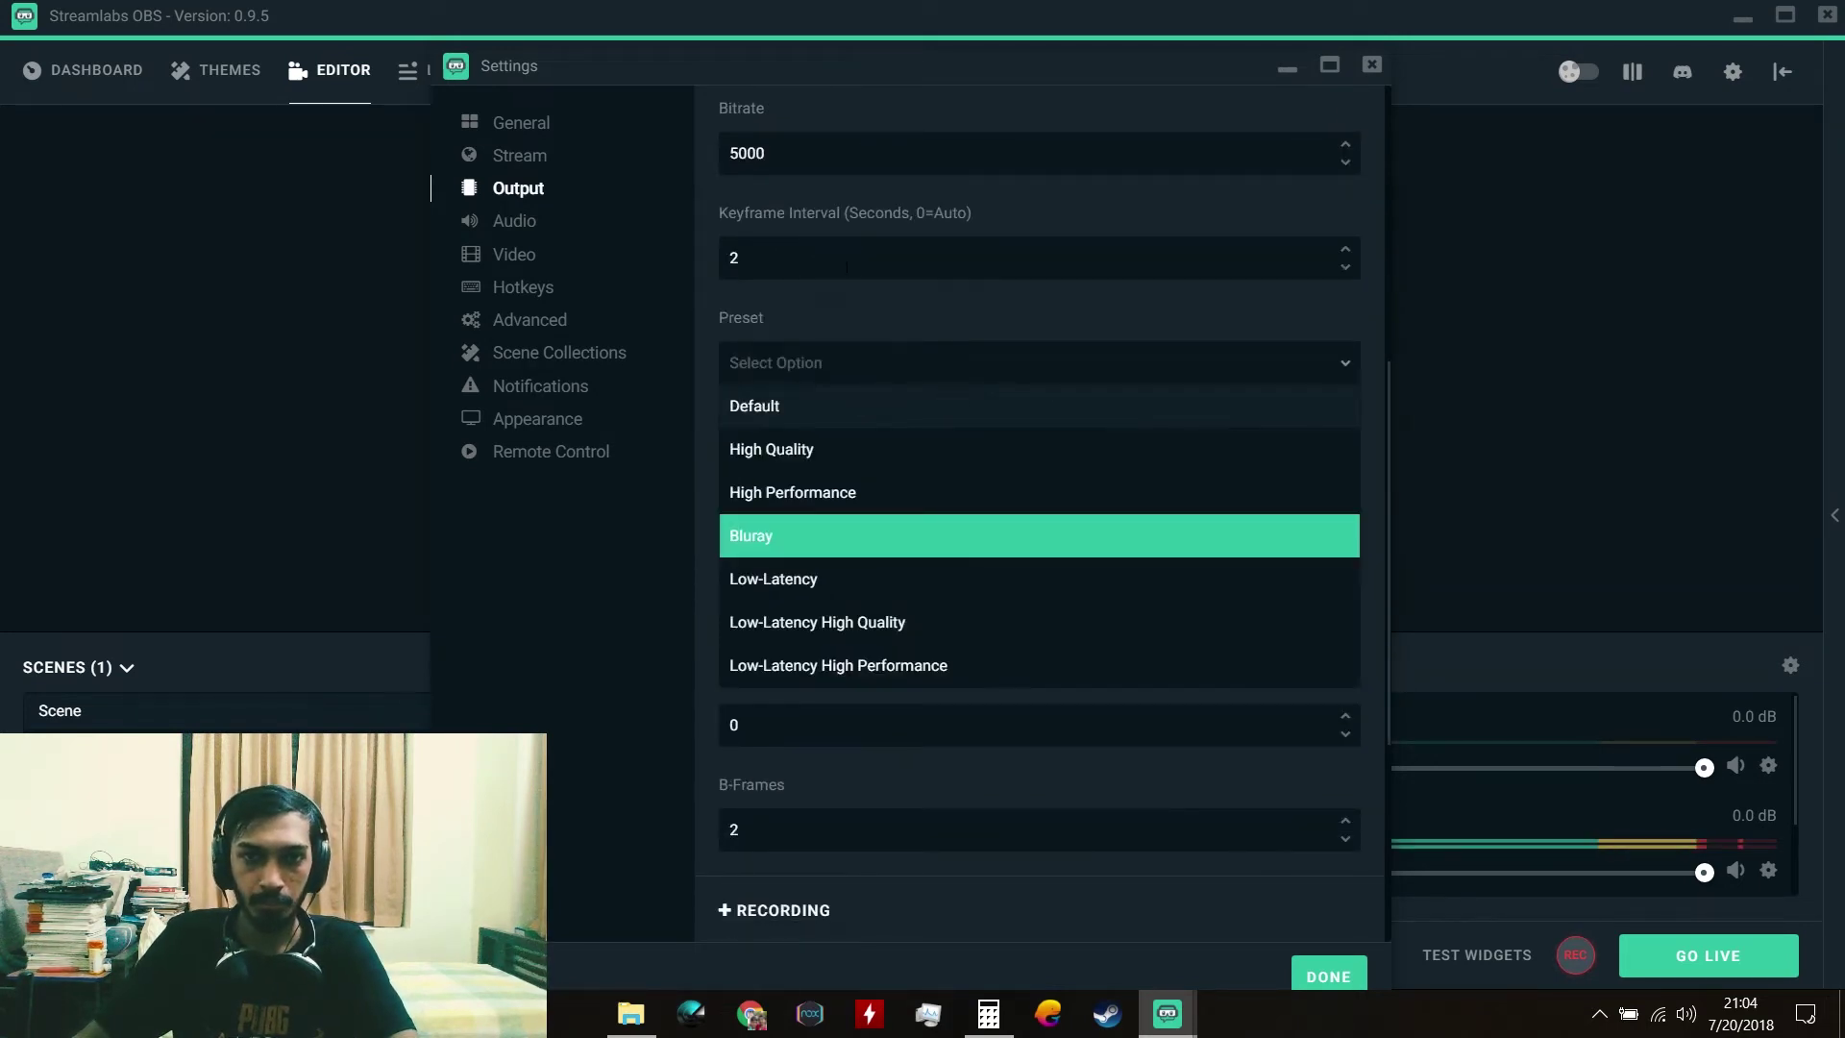
click(867, 306)
click(922, 382)
click(783, 535)
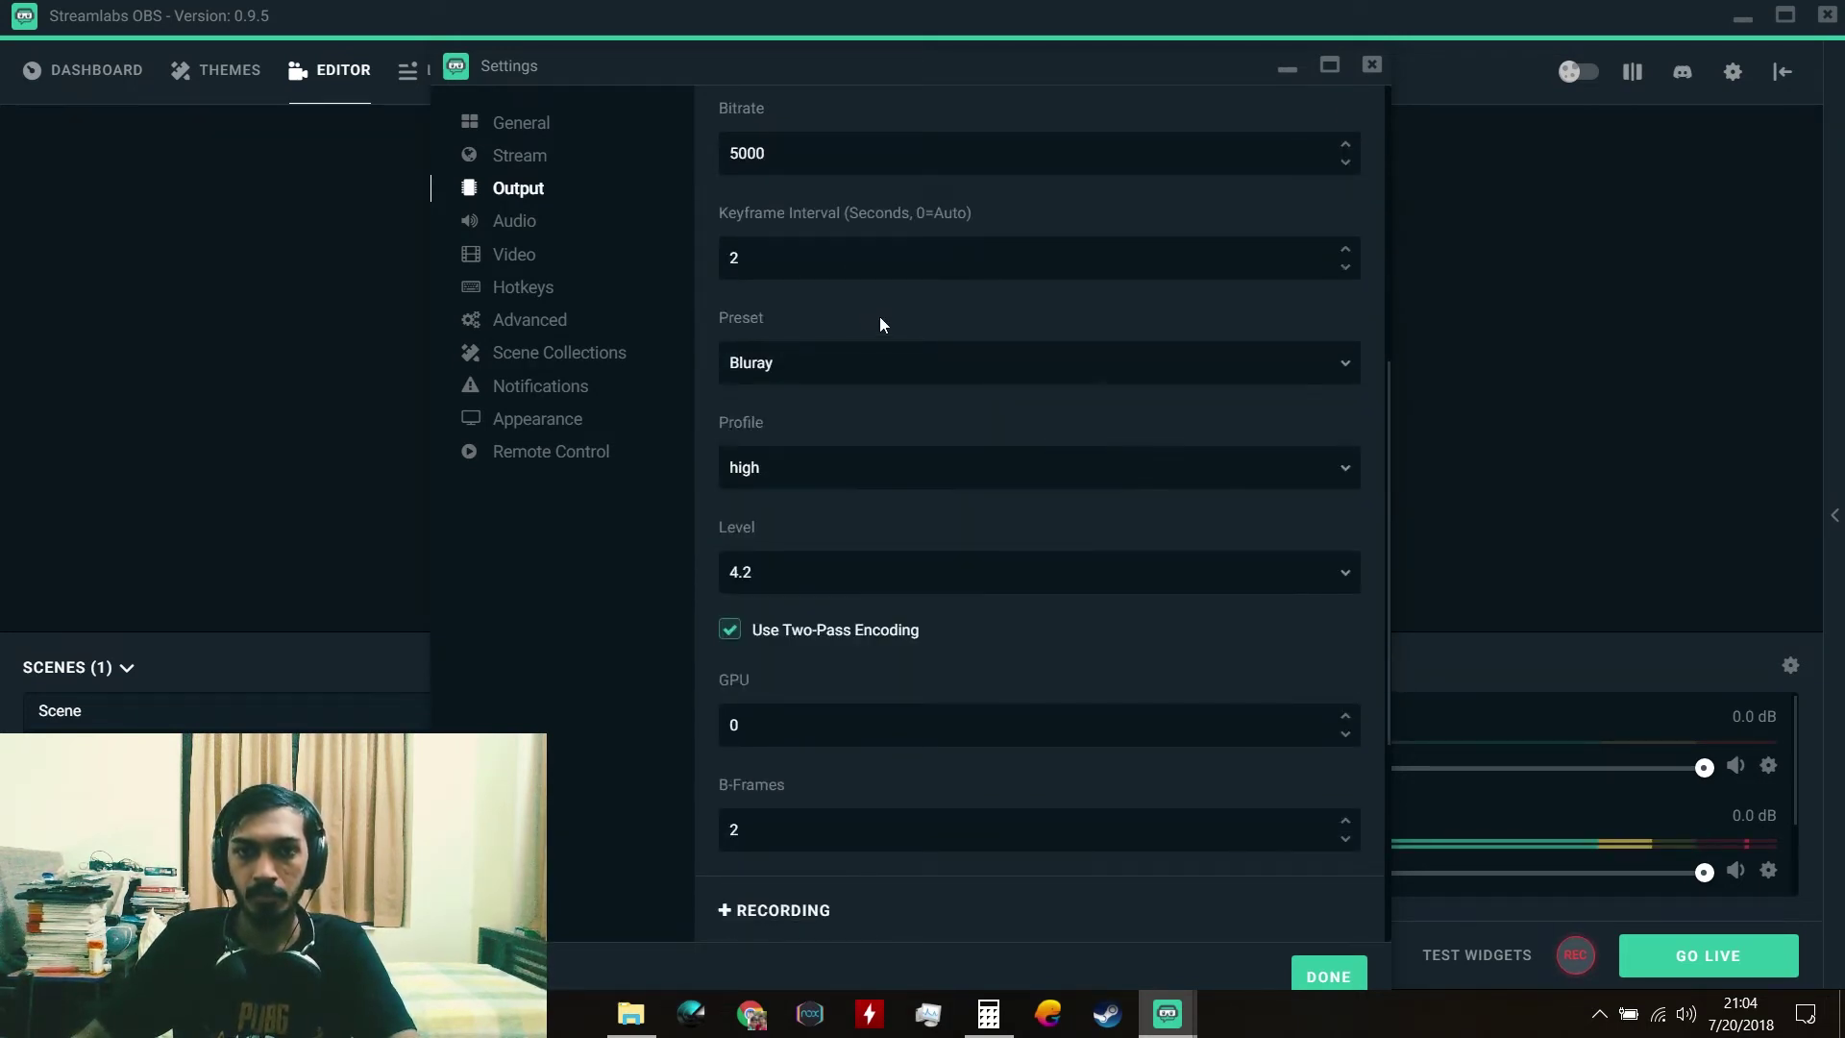
Step: Review the full range of NVENC Preset choices, from Default to Low-Latency High Performance
scroll(882, 325, up, 3)
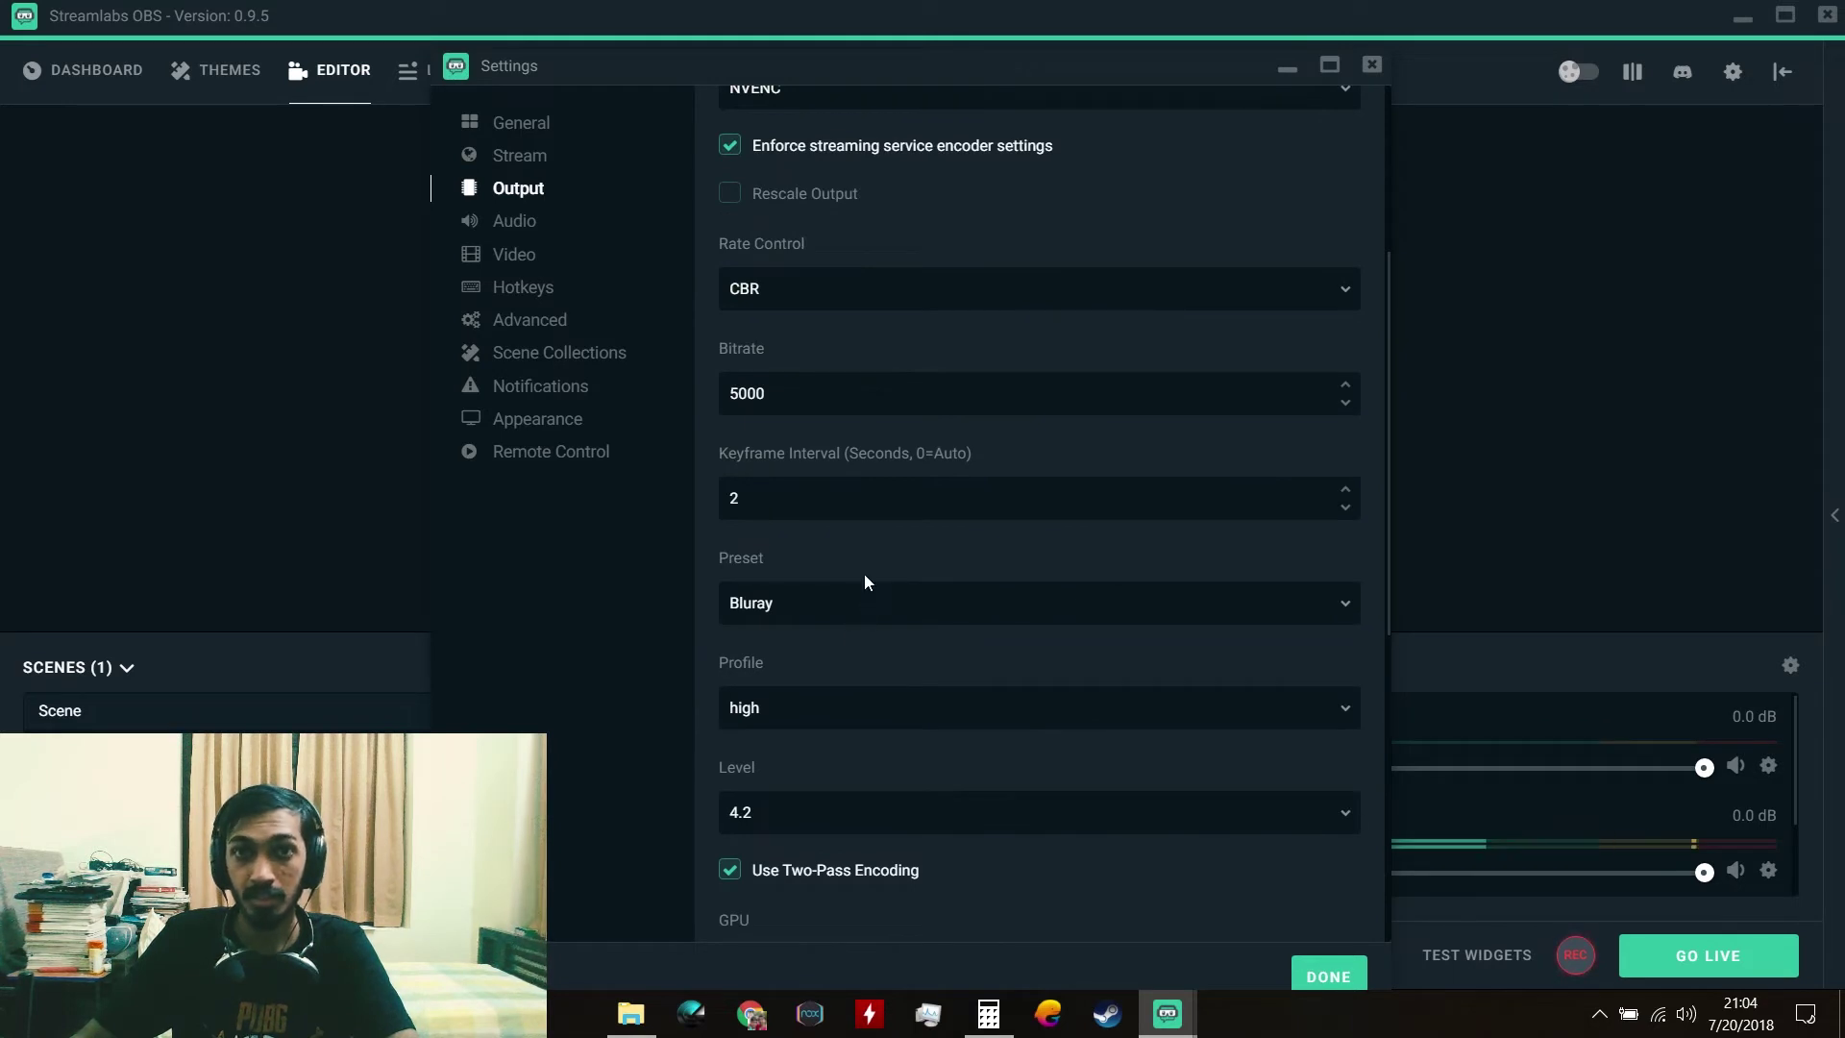
click(844, 603)
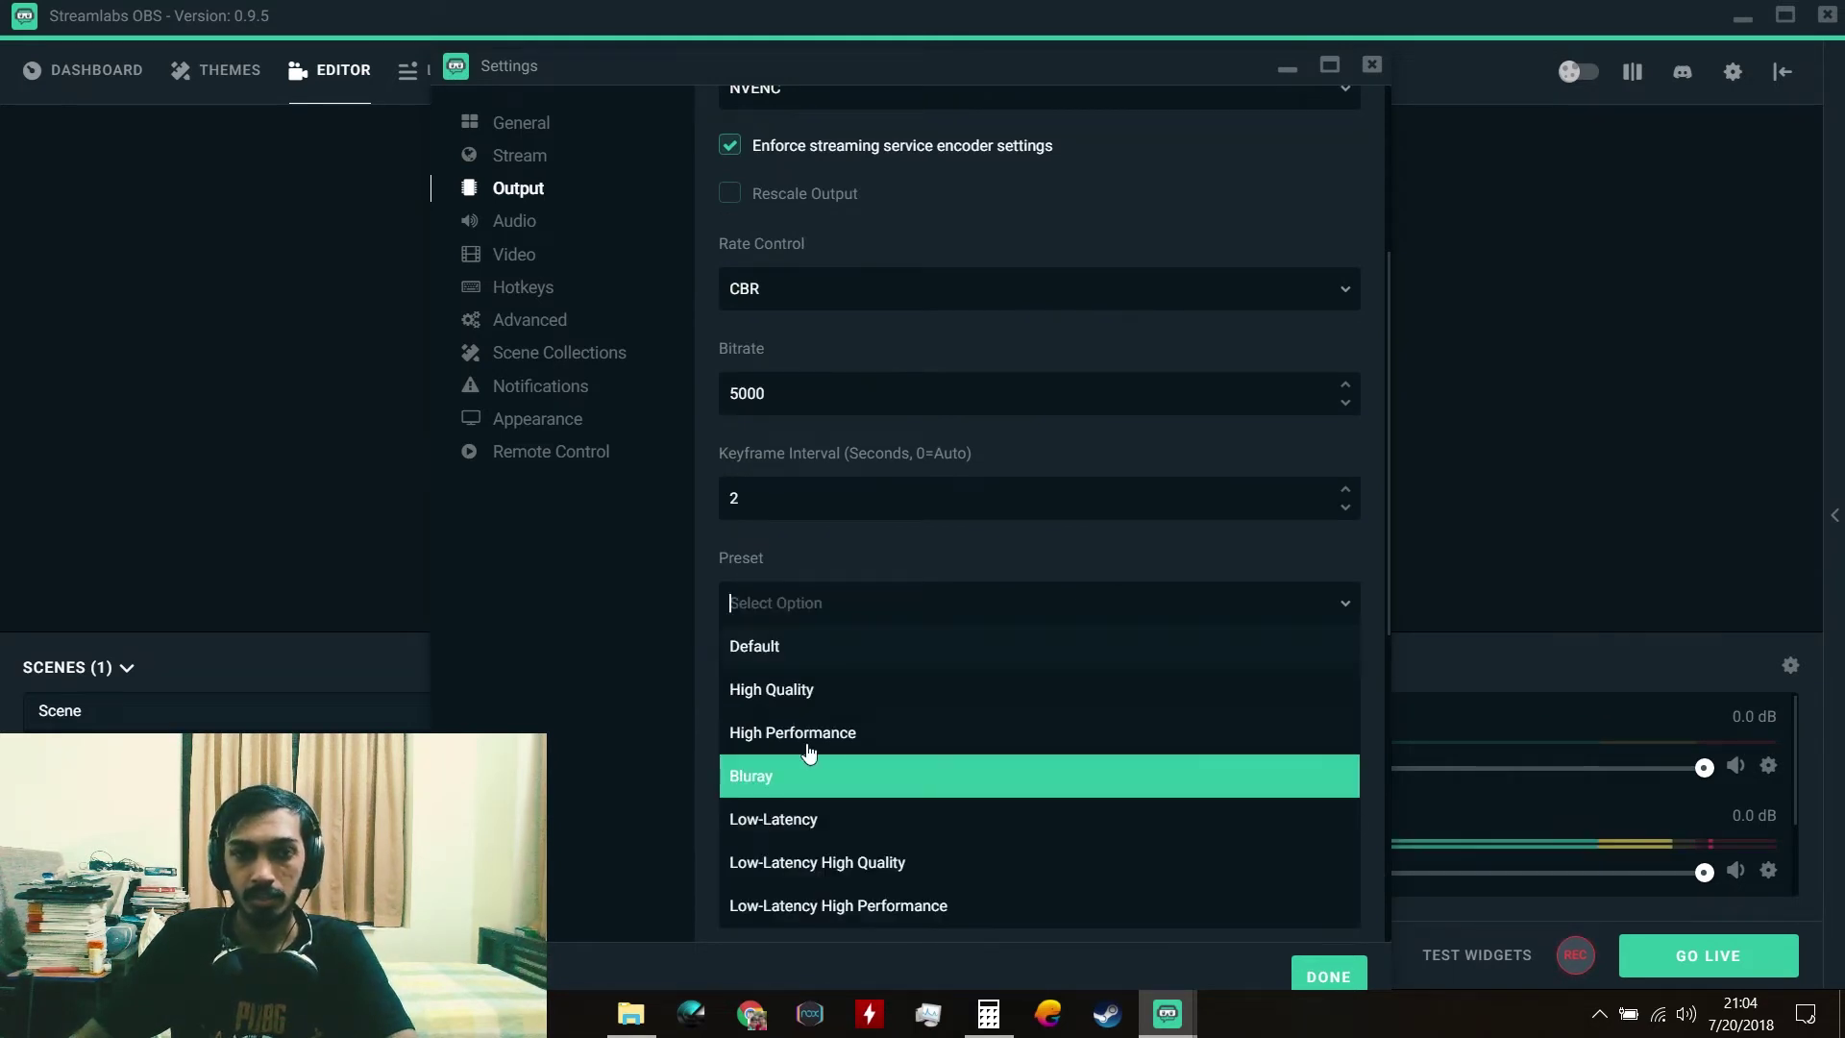
click(864, 552)
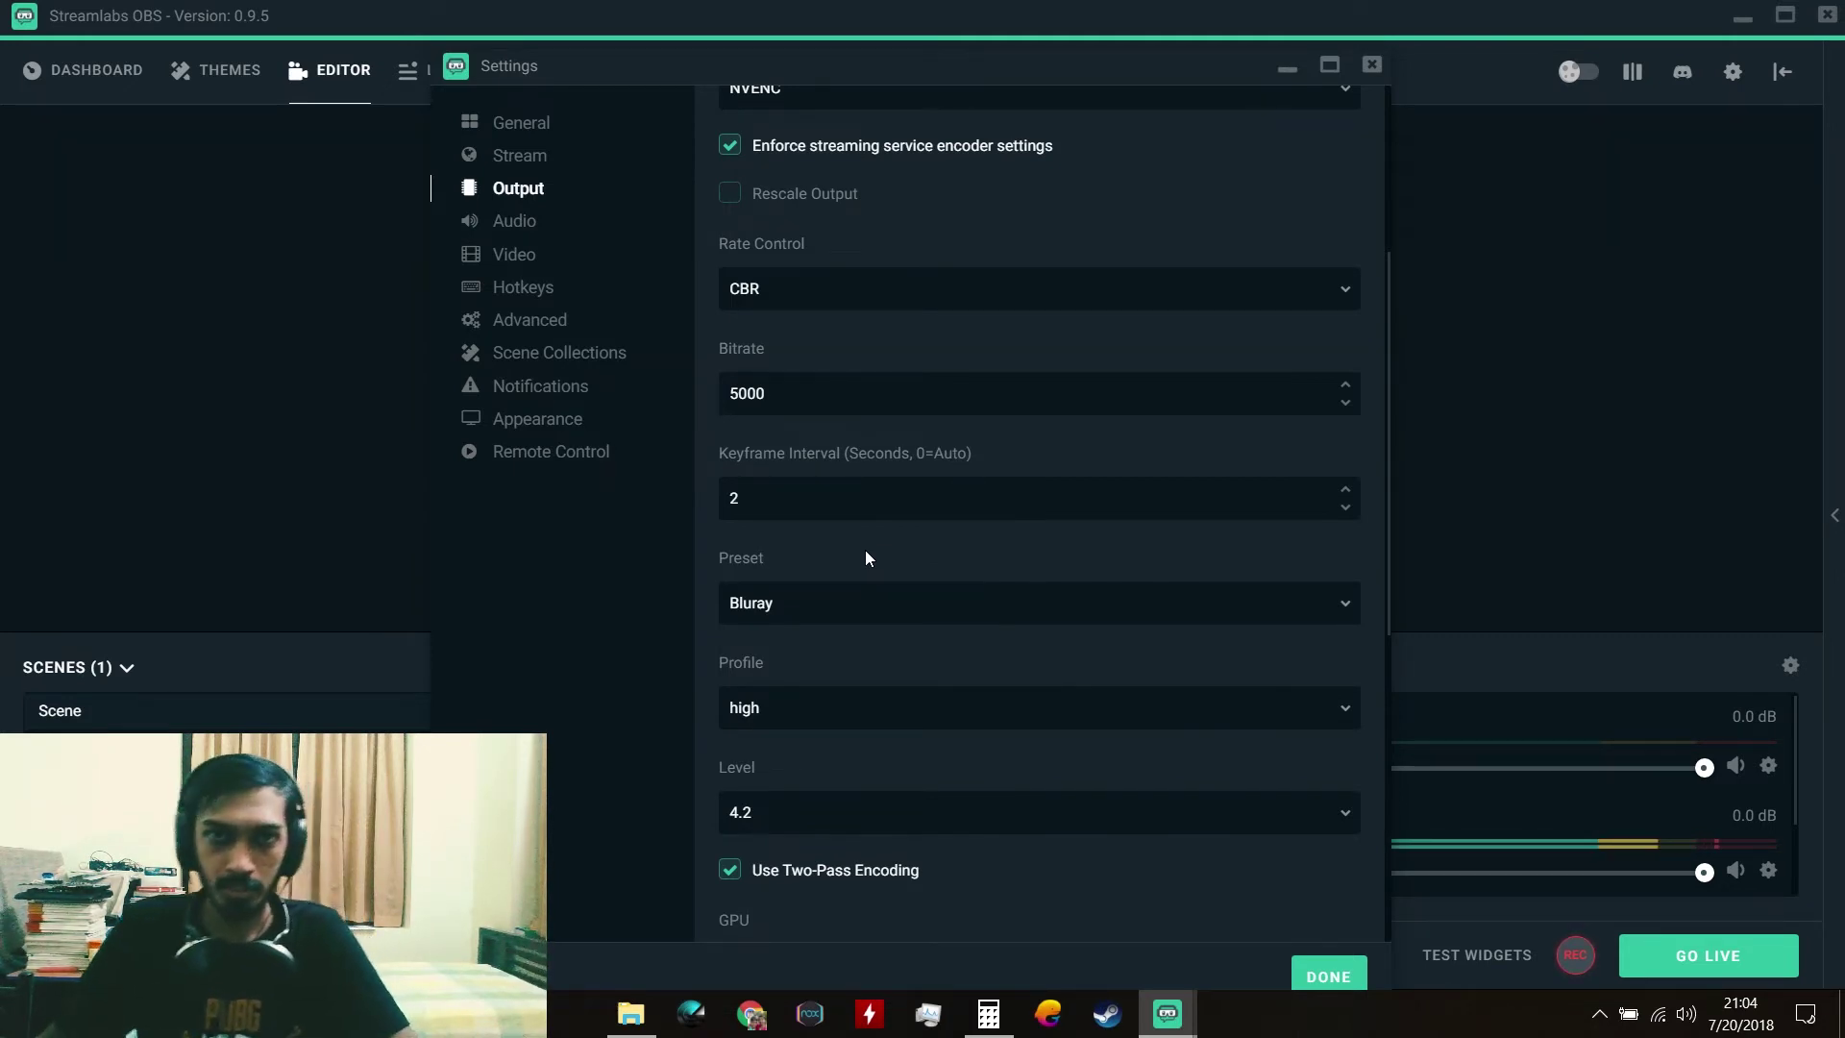
click(850, 587)
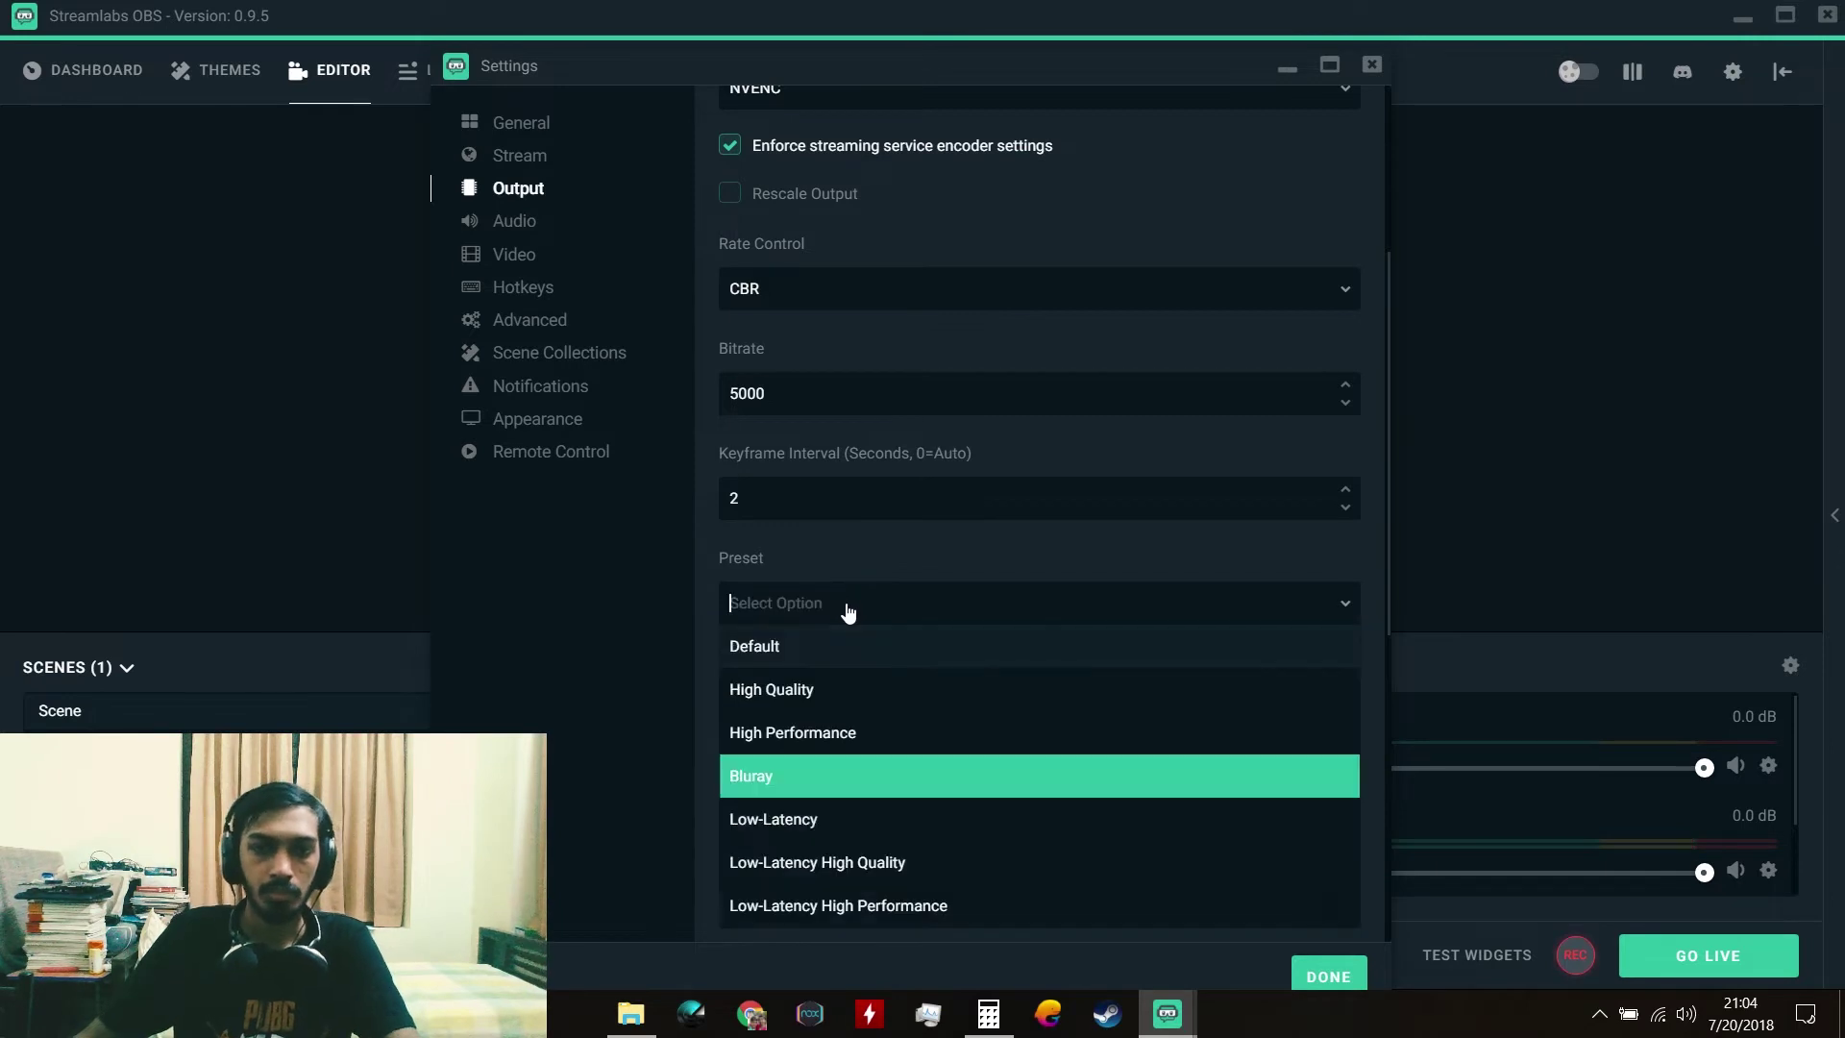
click(852, 589)
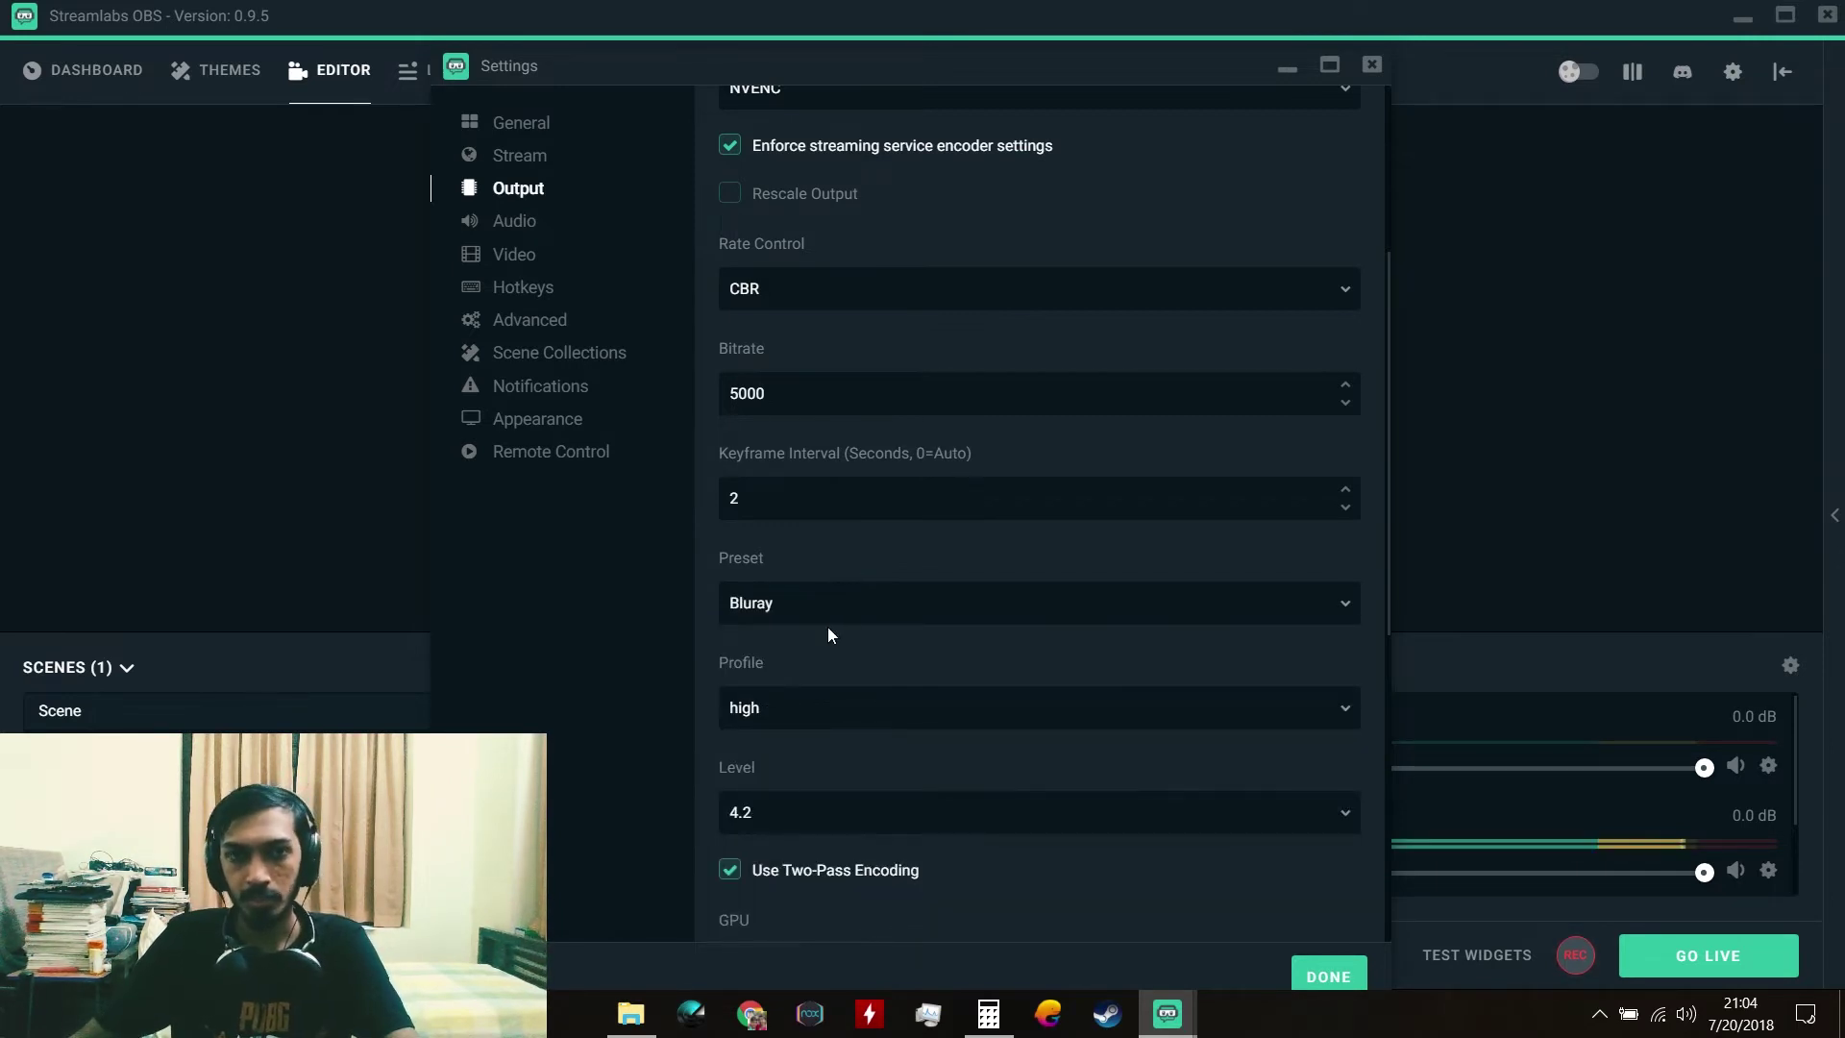
scroll(819, 620, down, 1)
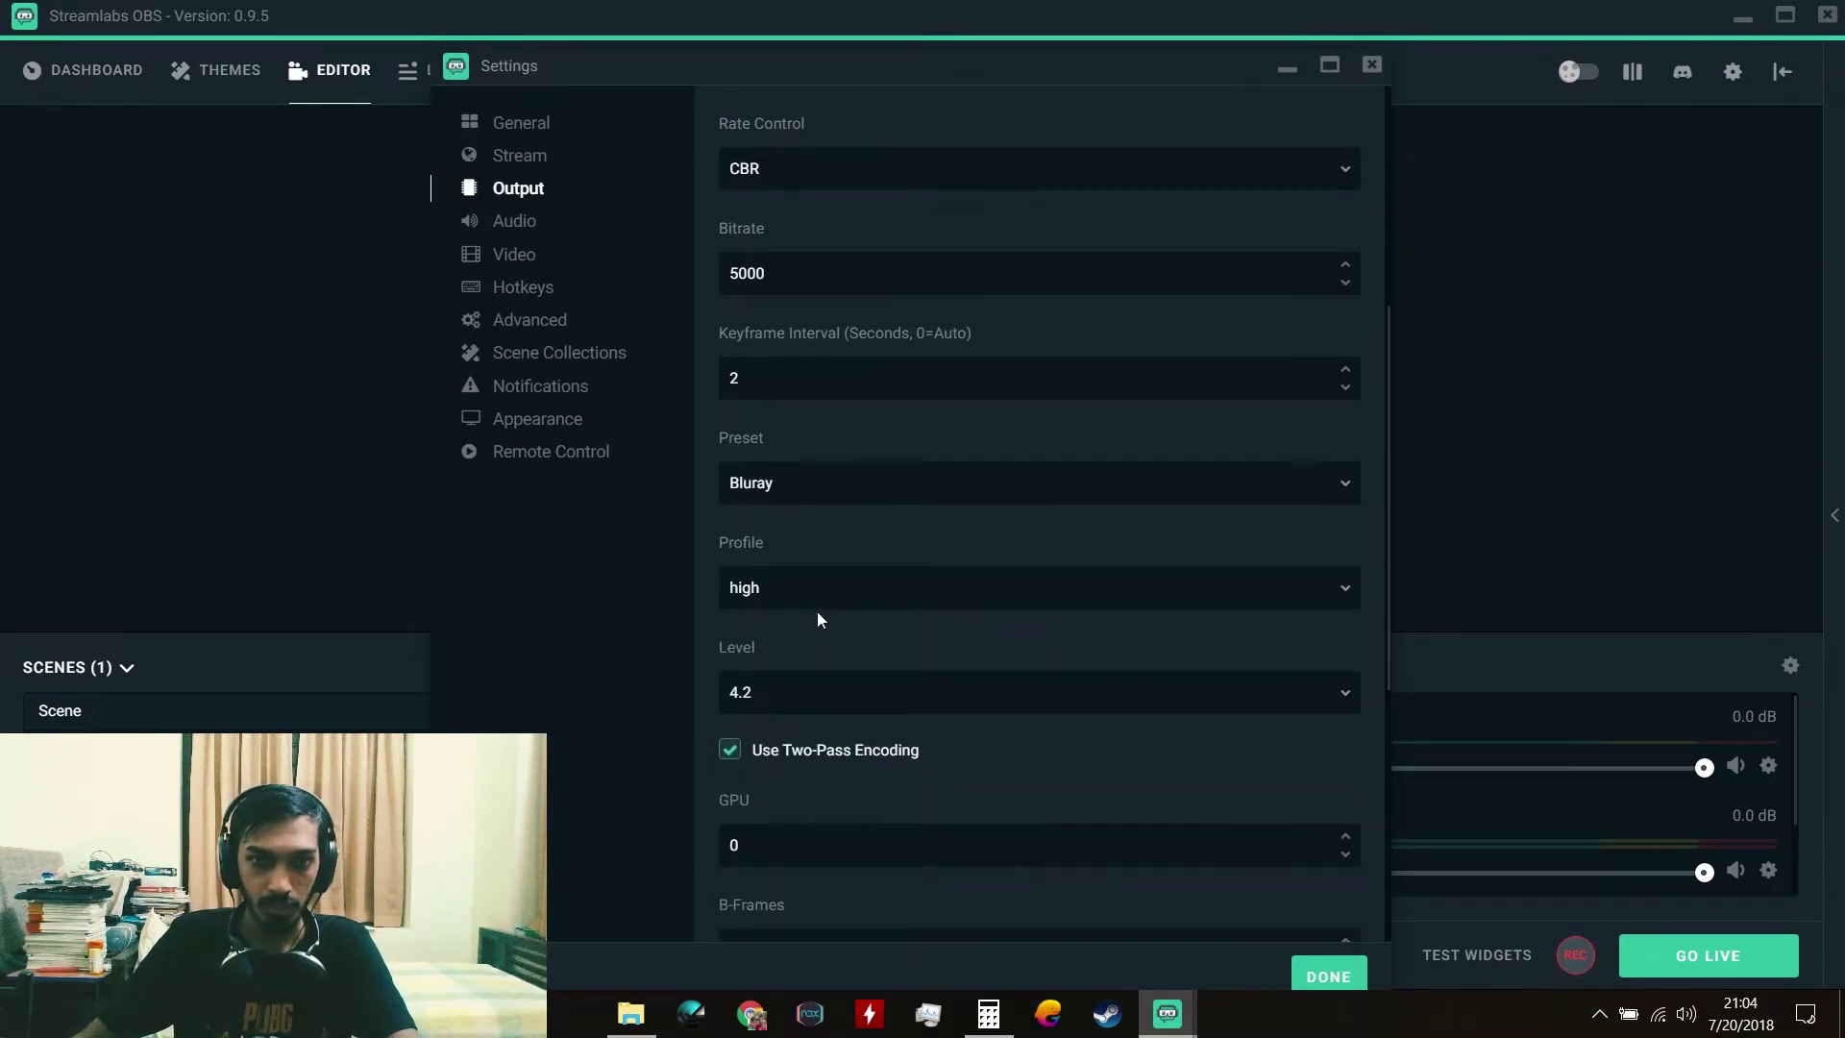
click(826, 495)
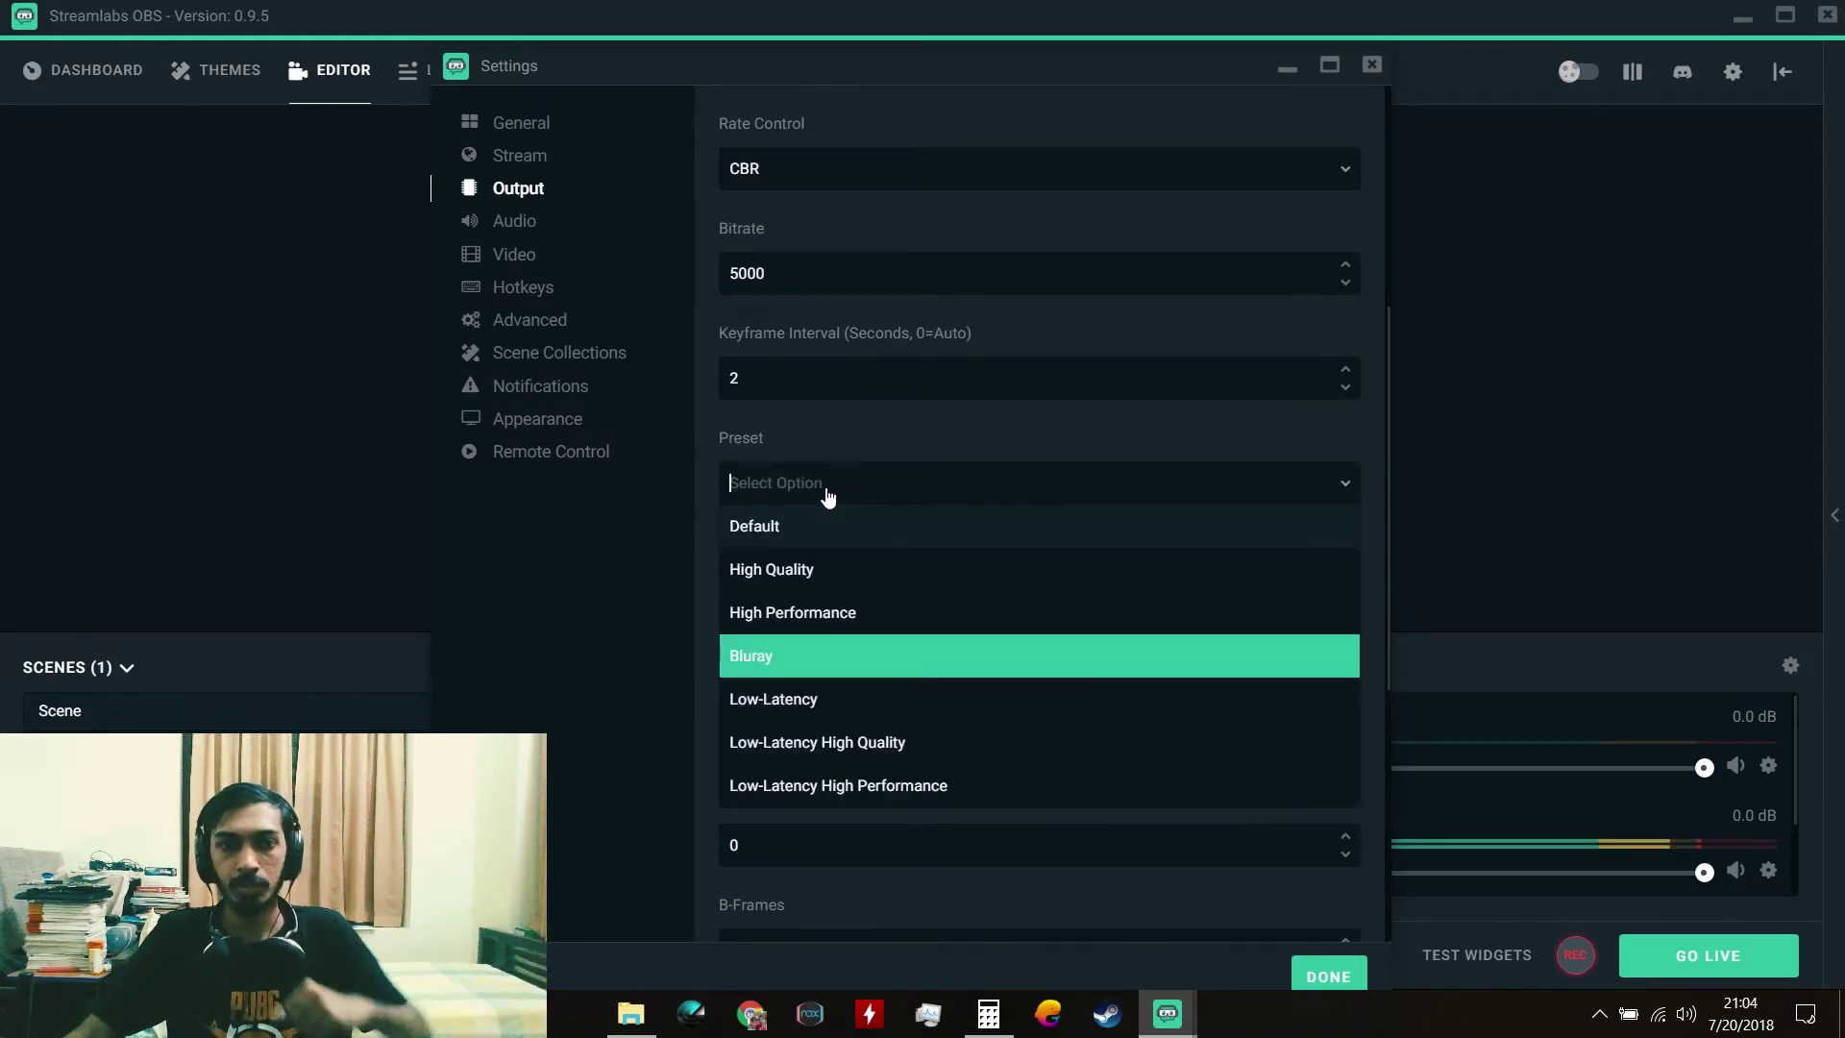
key(Return)
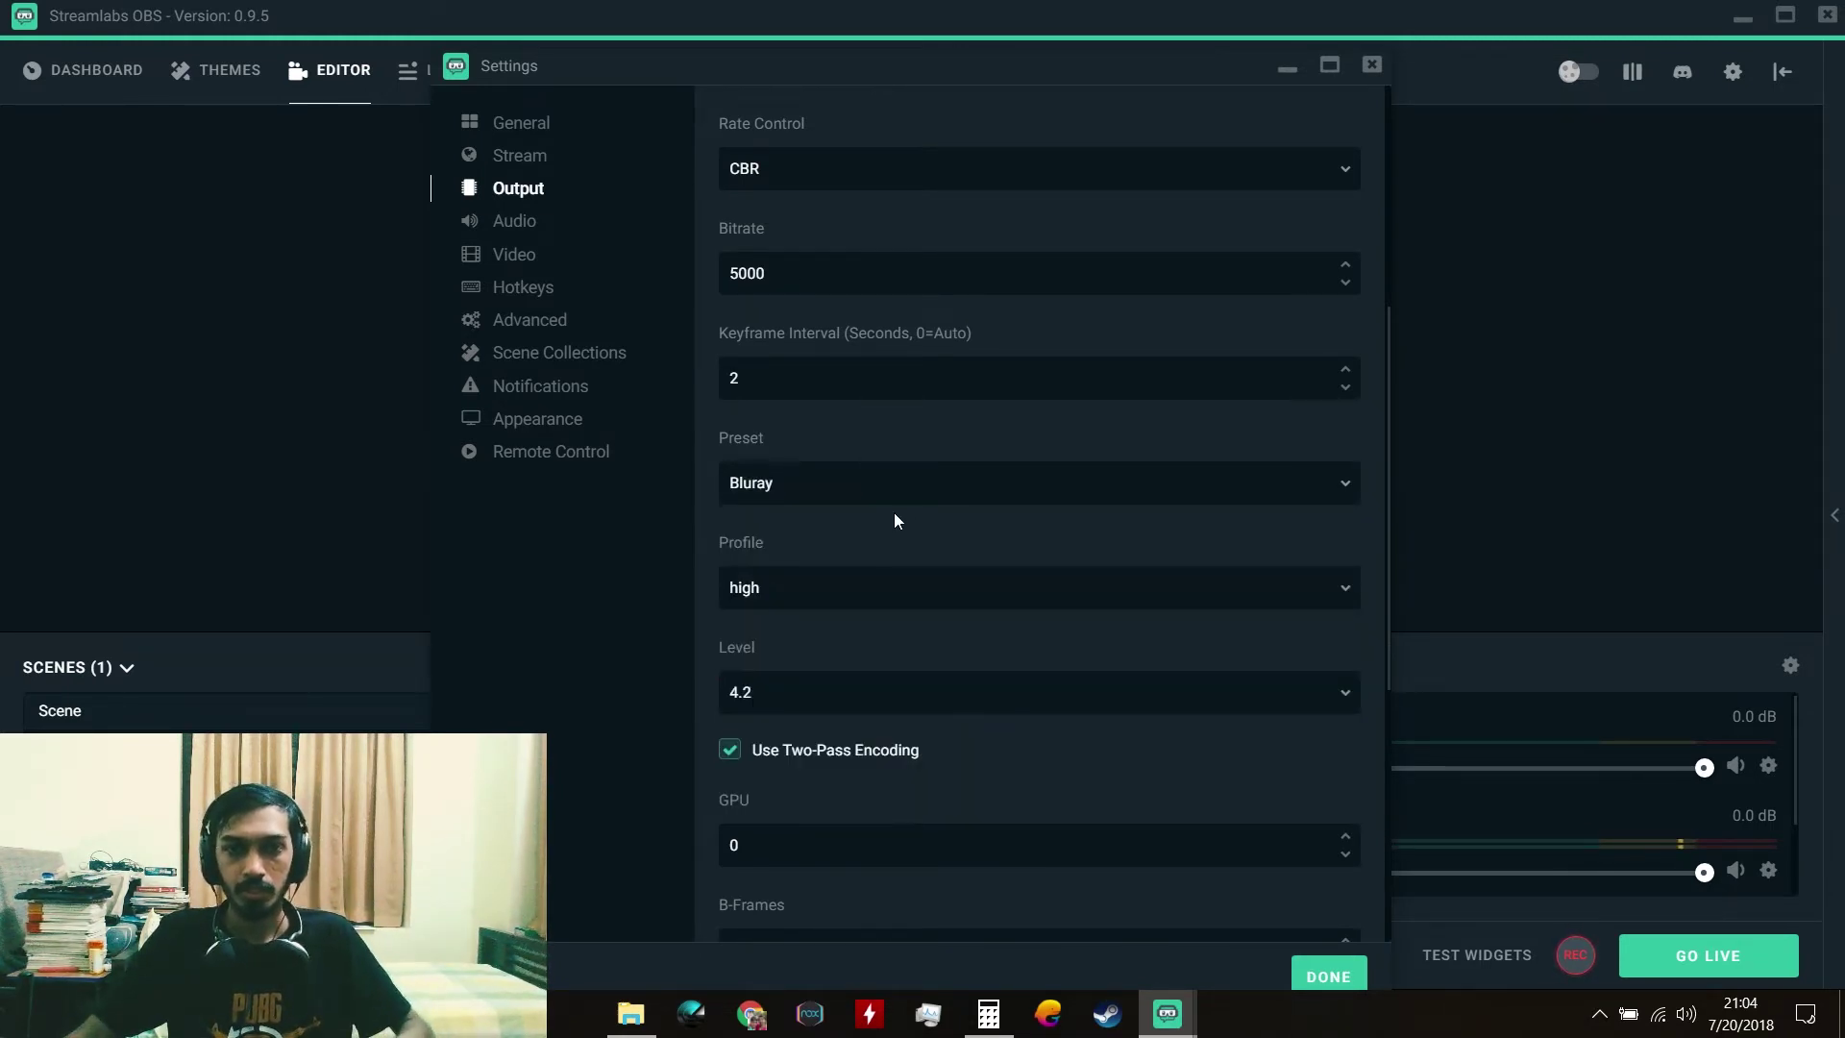
Step: Check the Profile choices and examine the Level, Two-Pass Encoding, GPU and B-Frames settings of the NVENC encoder
click(779, 590)
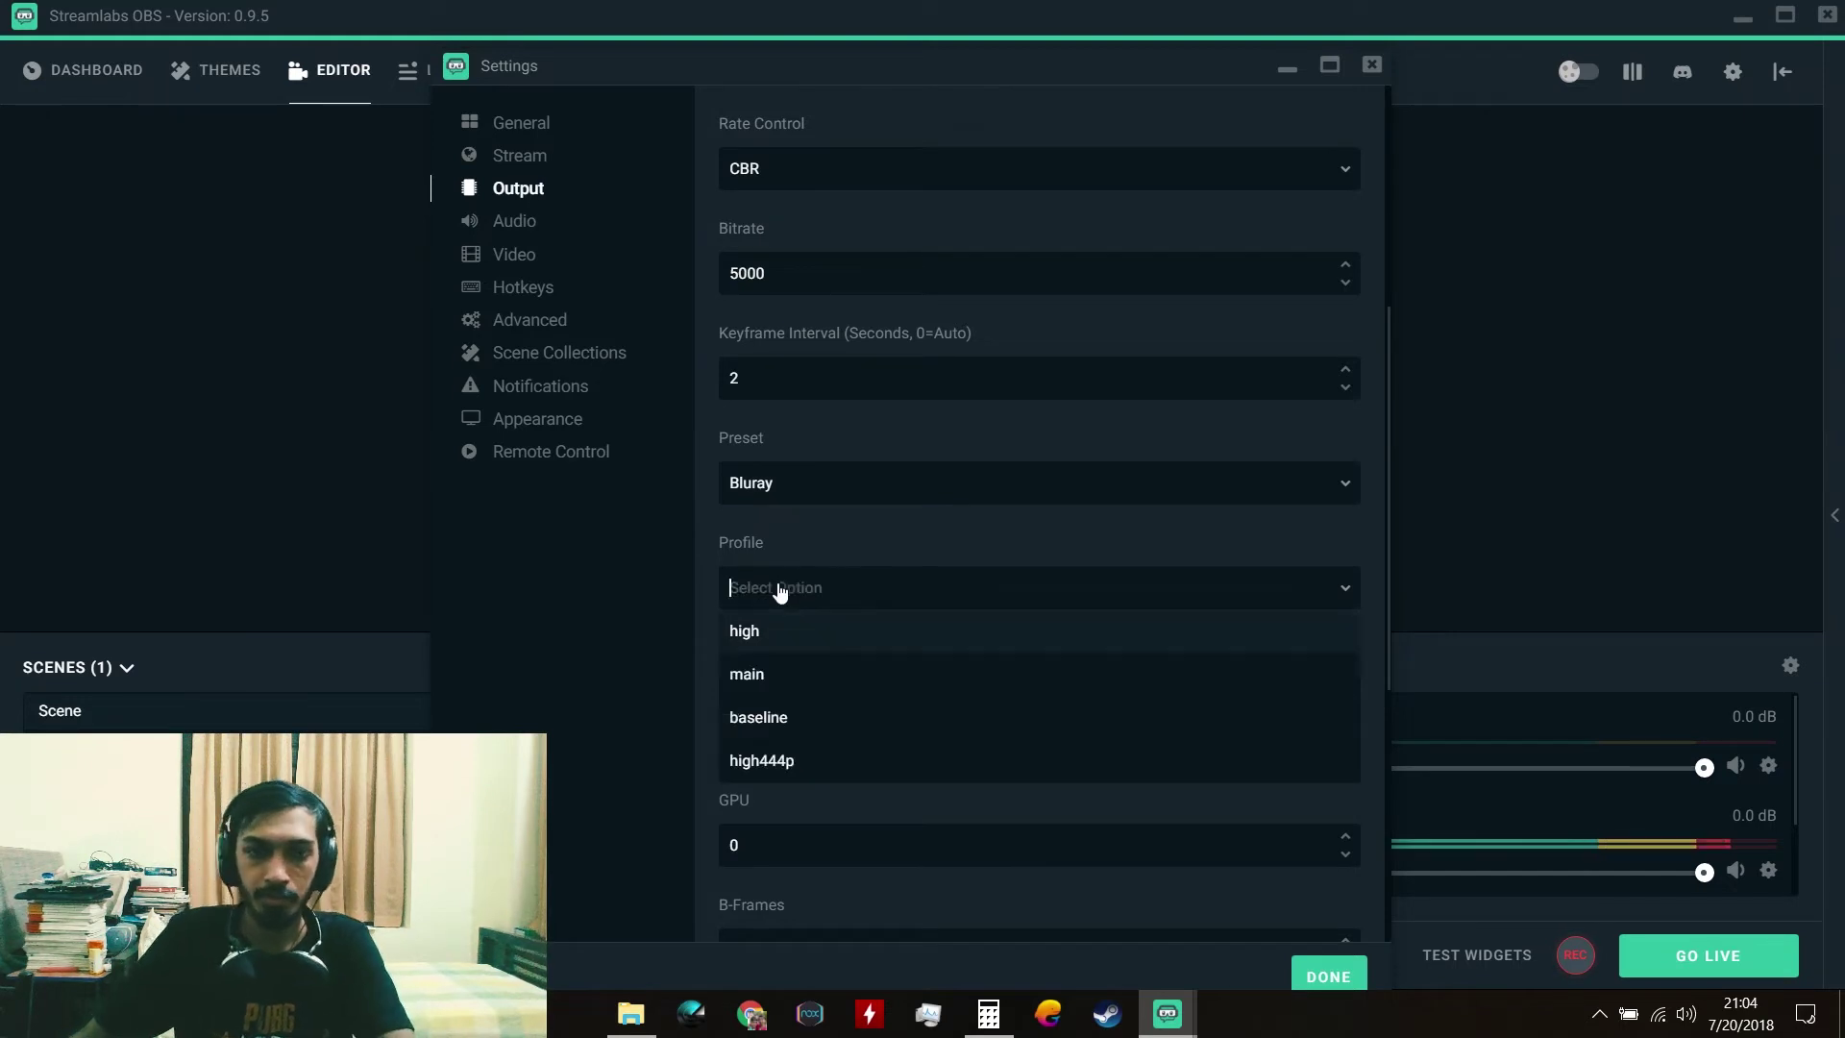
click(864, 540)
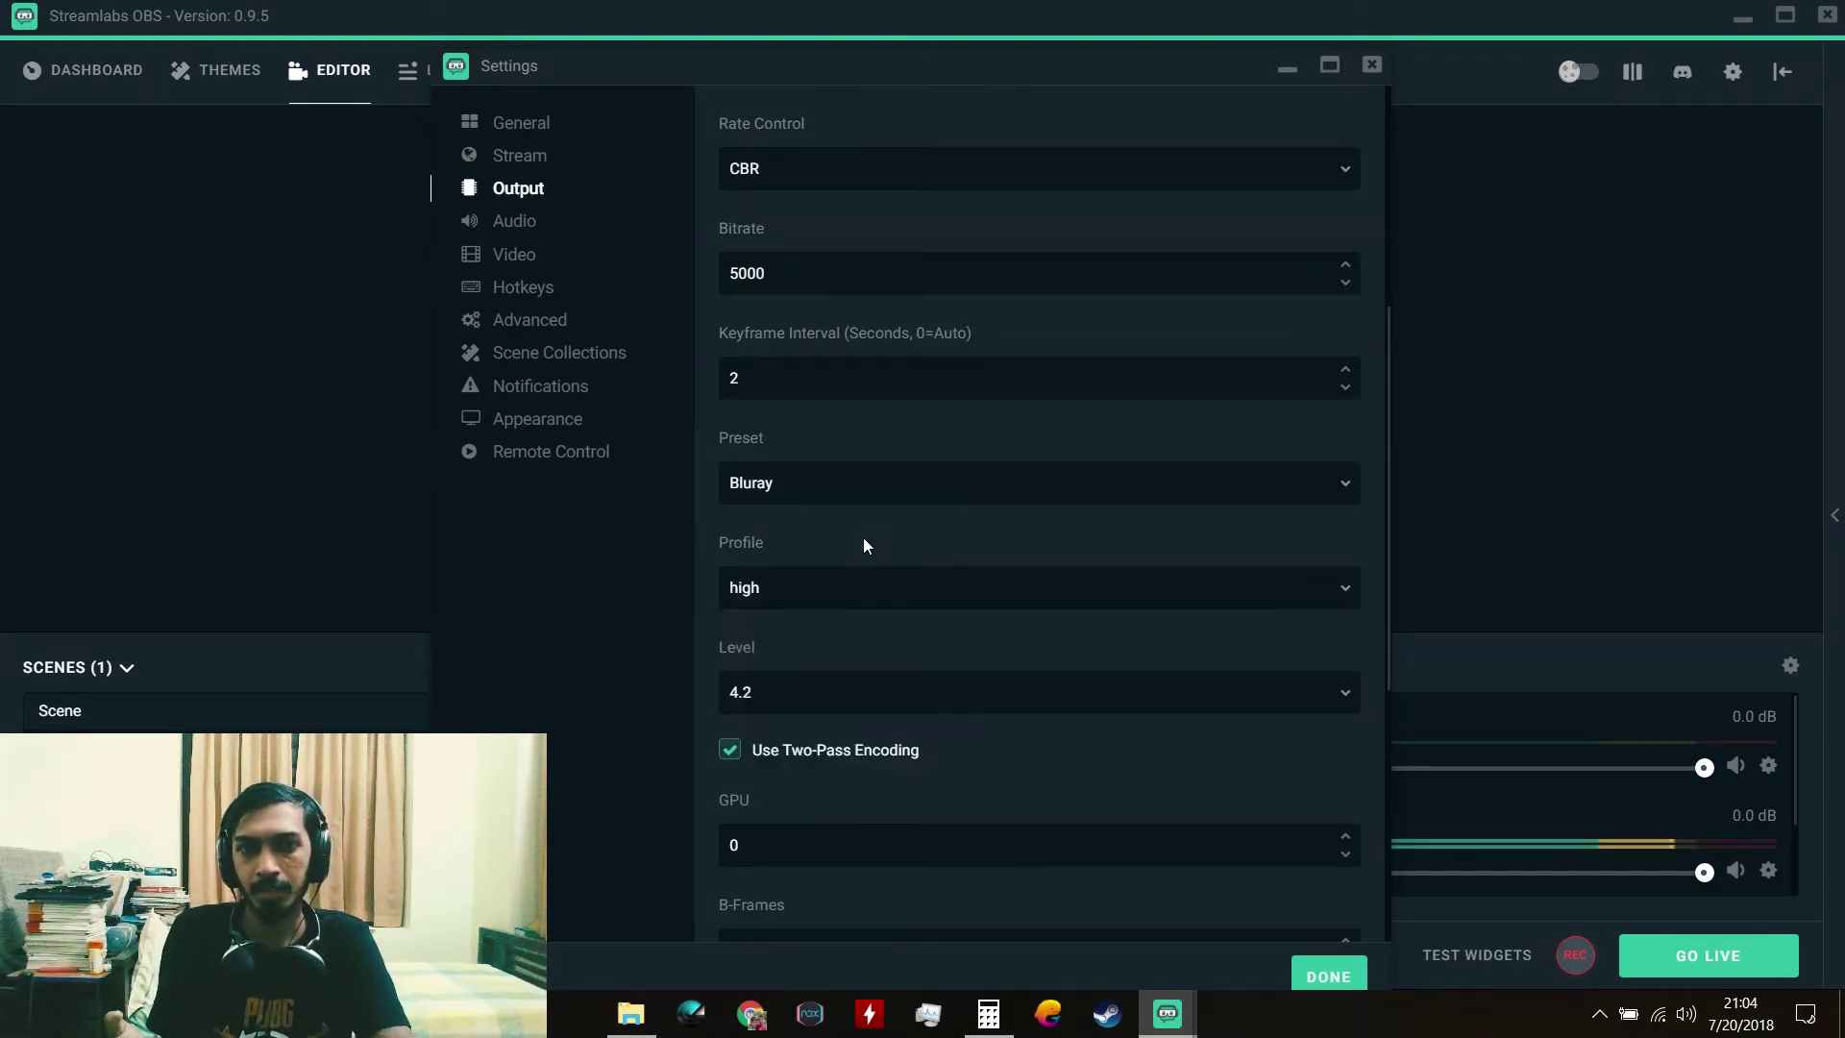
scroll(857, 572, down, 2)
scroll(817, 596, up, 1)
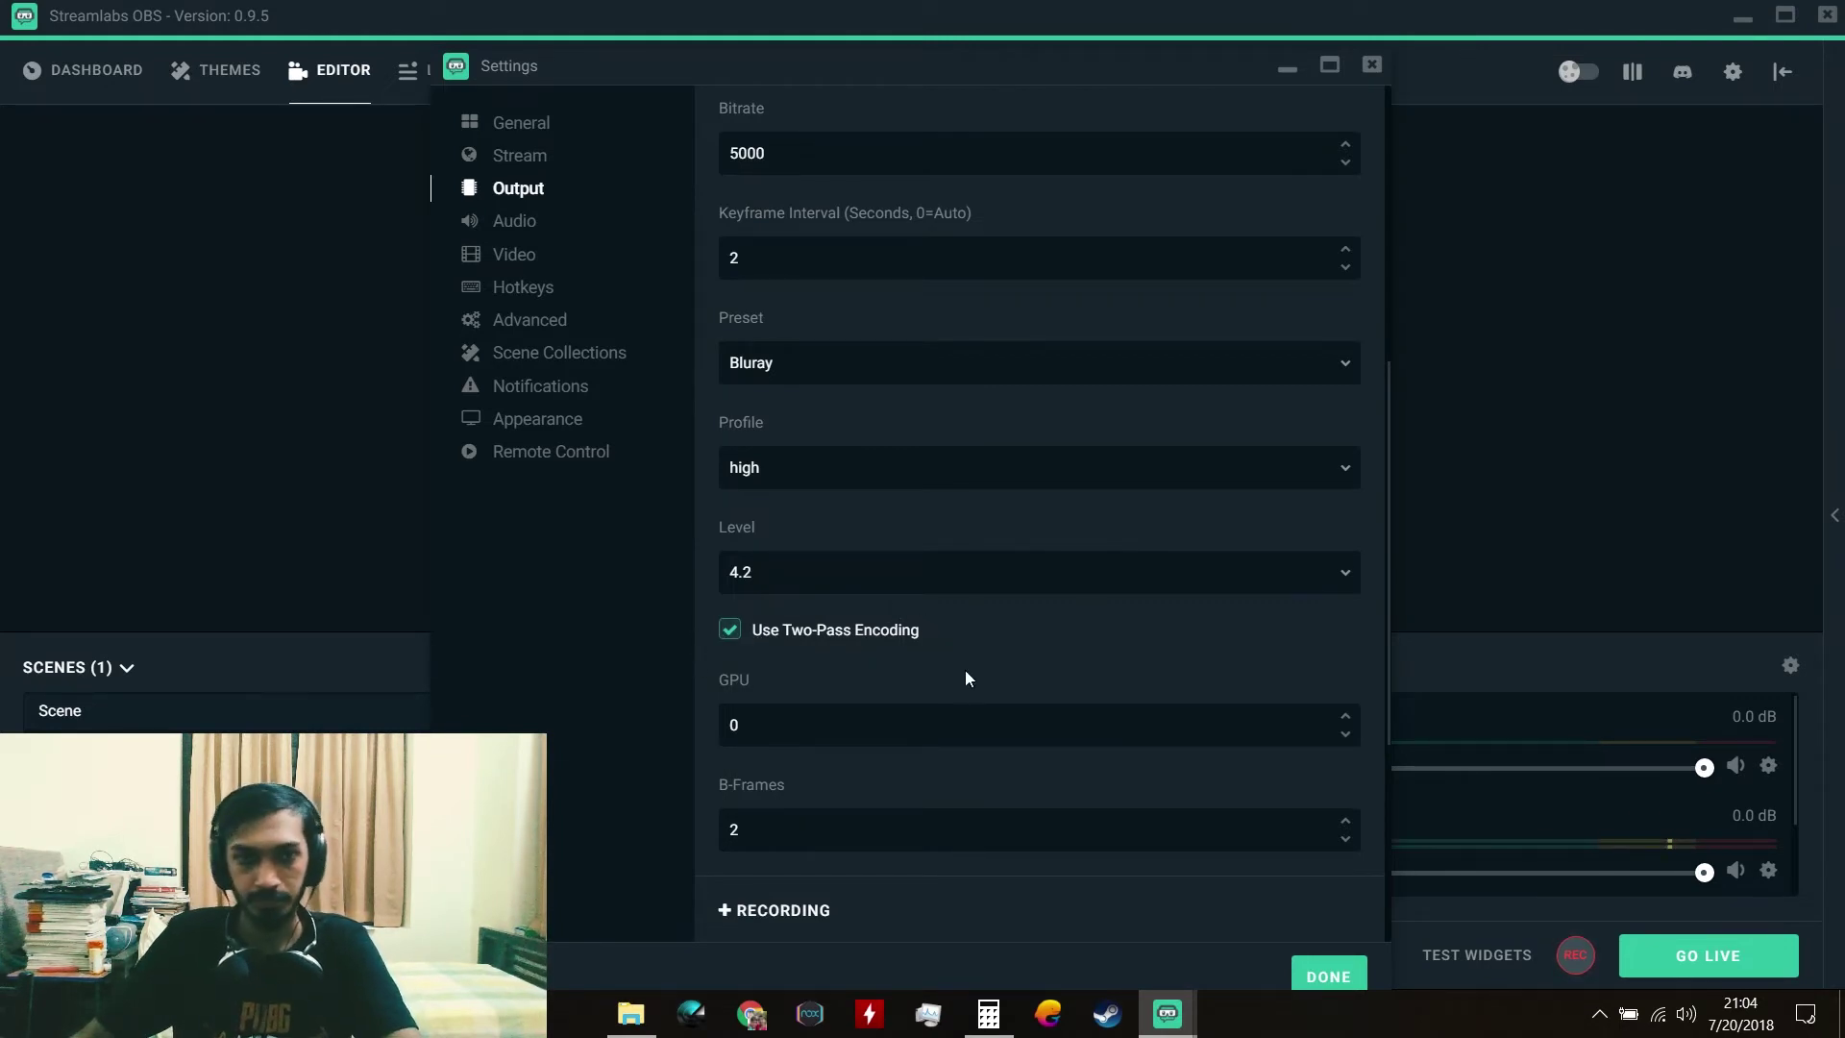
scroll(963, 643, down, 1)
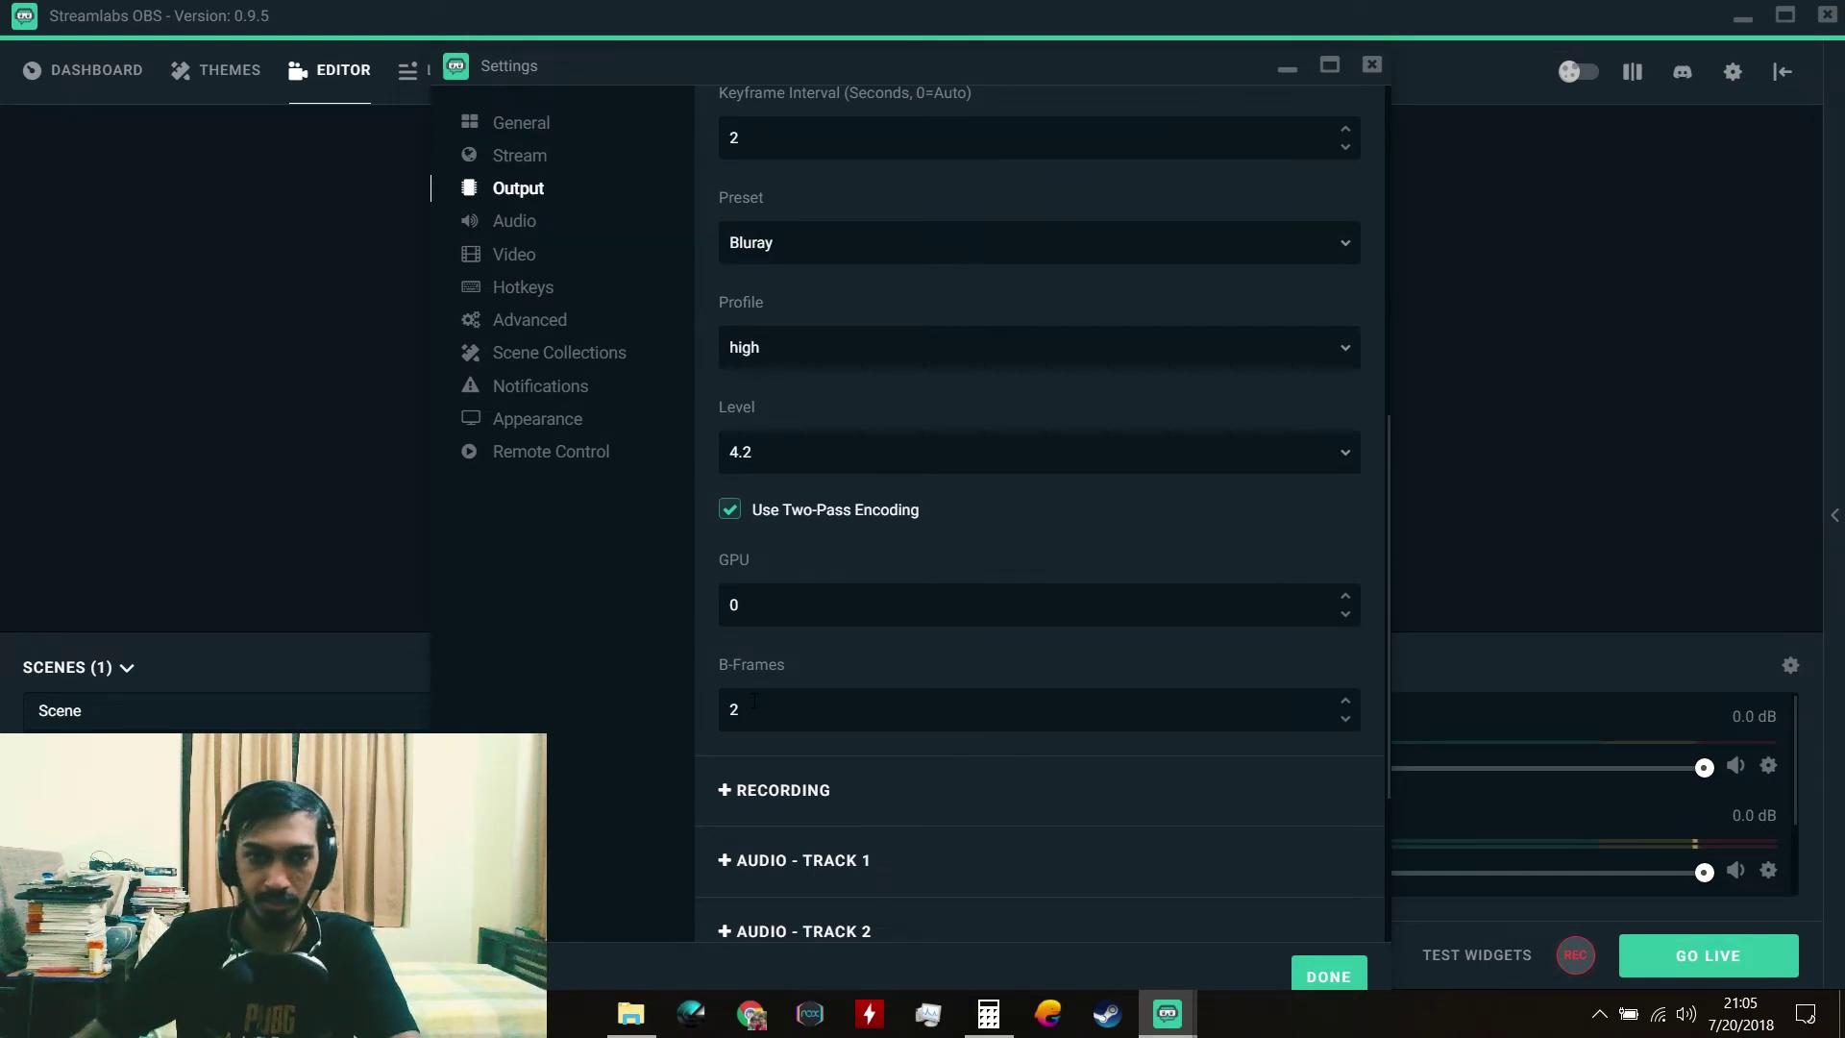
scroll(753, 703, up, 5)
scroll(805, 546, up, 2)
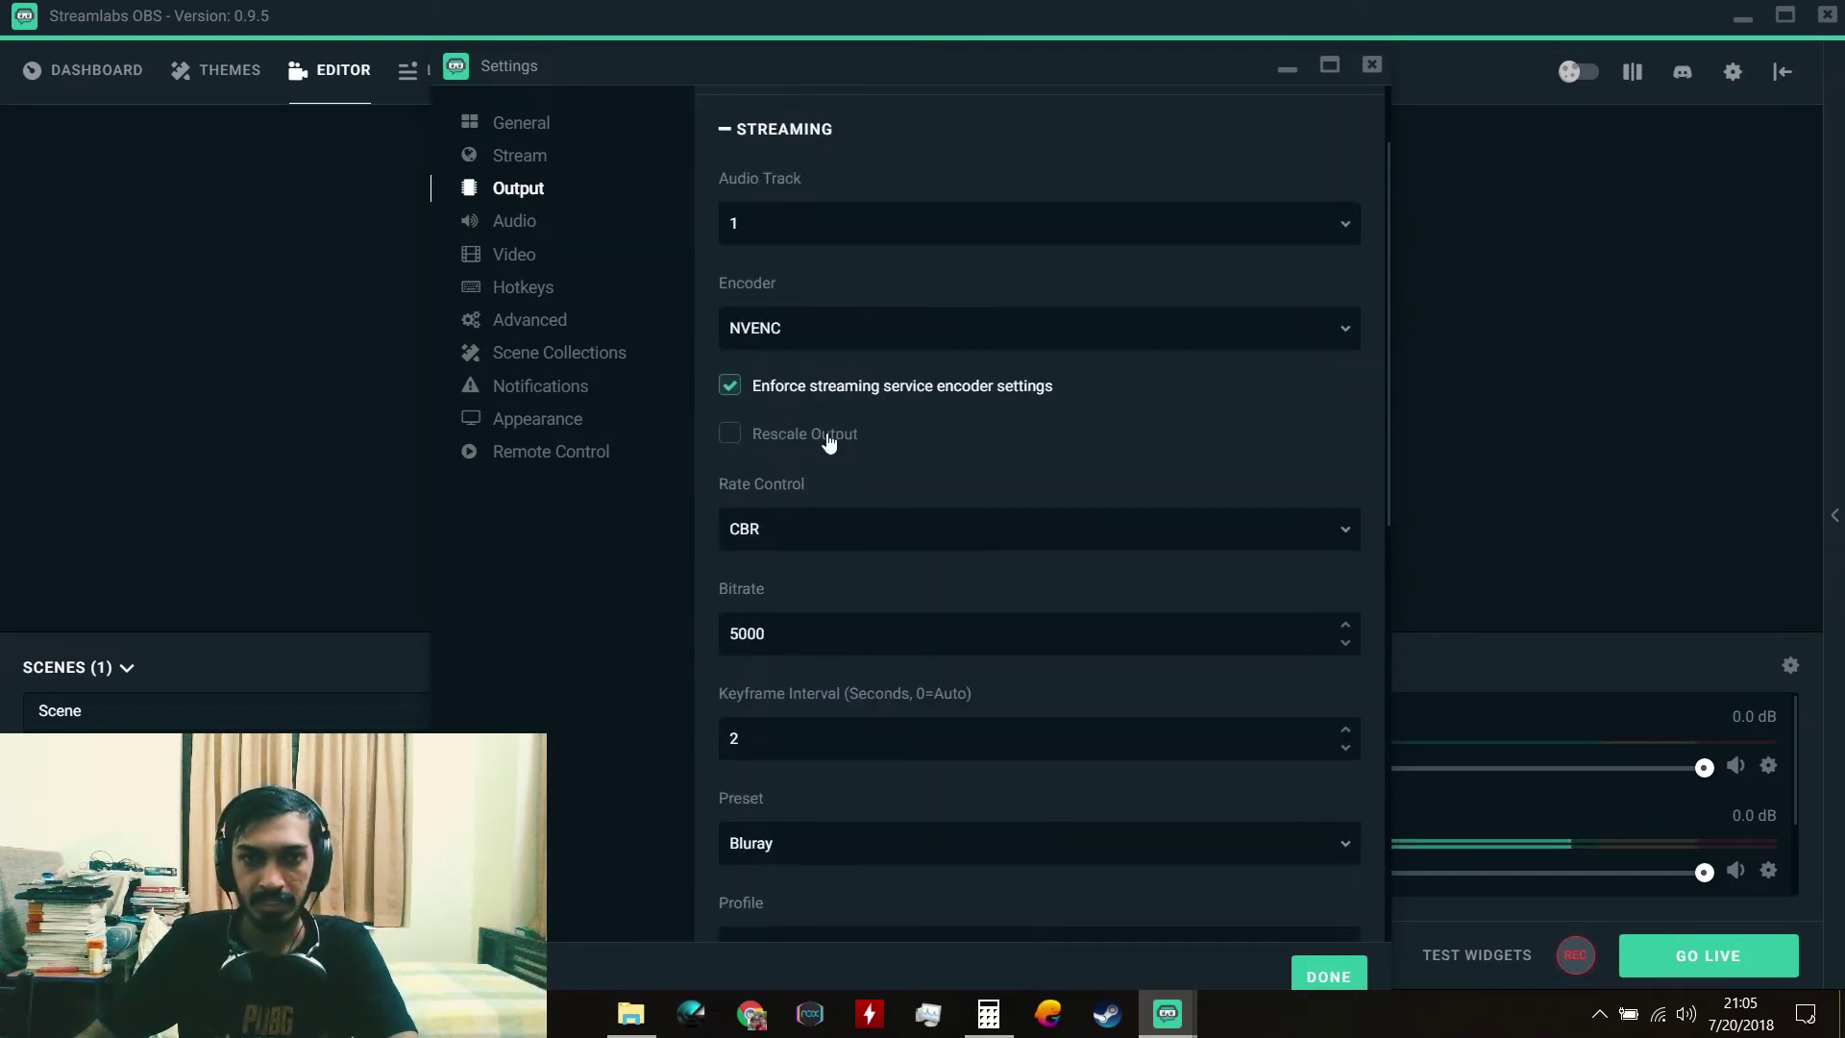
scroll(865, 528, down, 5)
scroll(867, 527, up, 5)
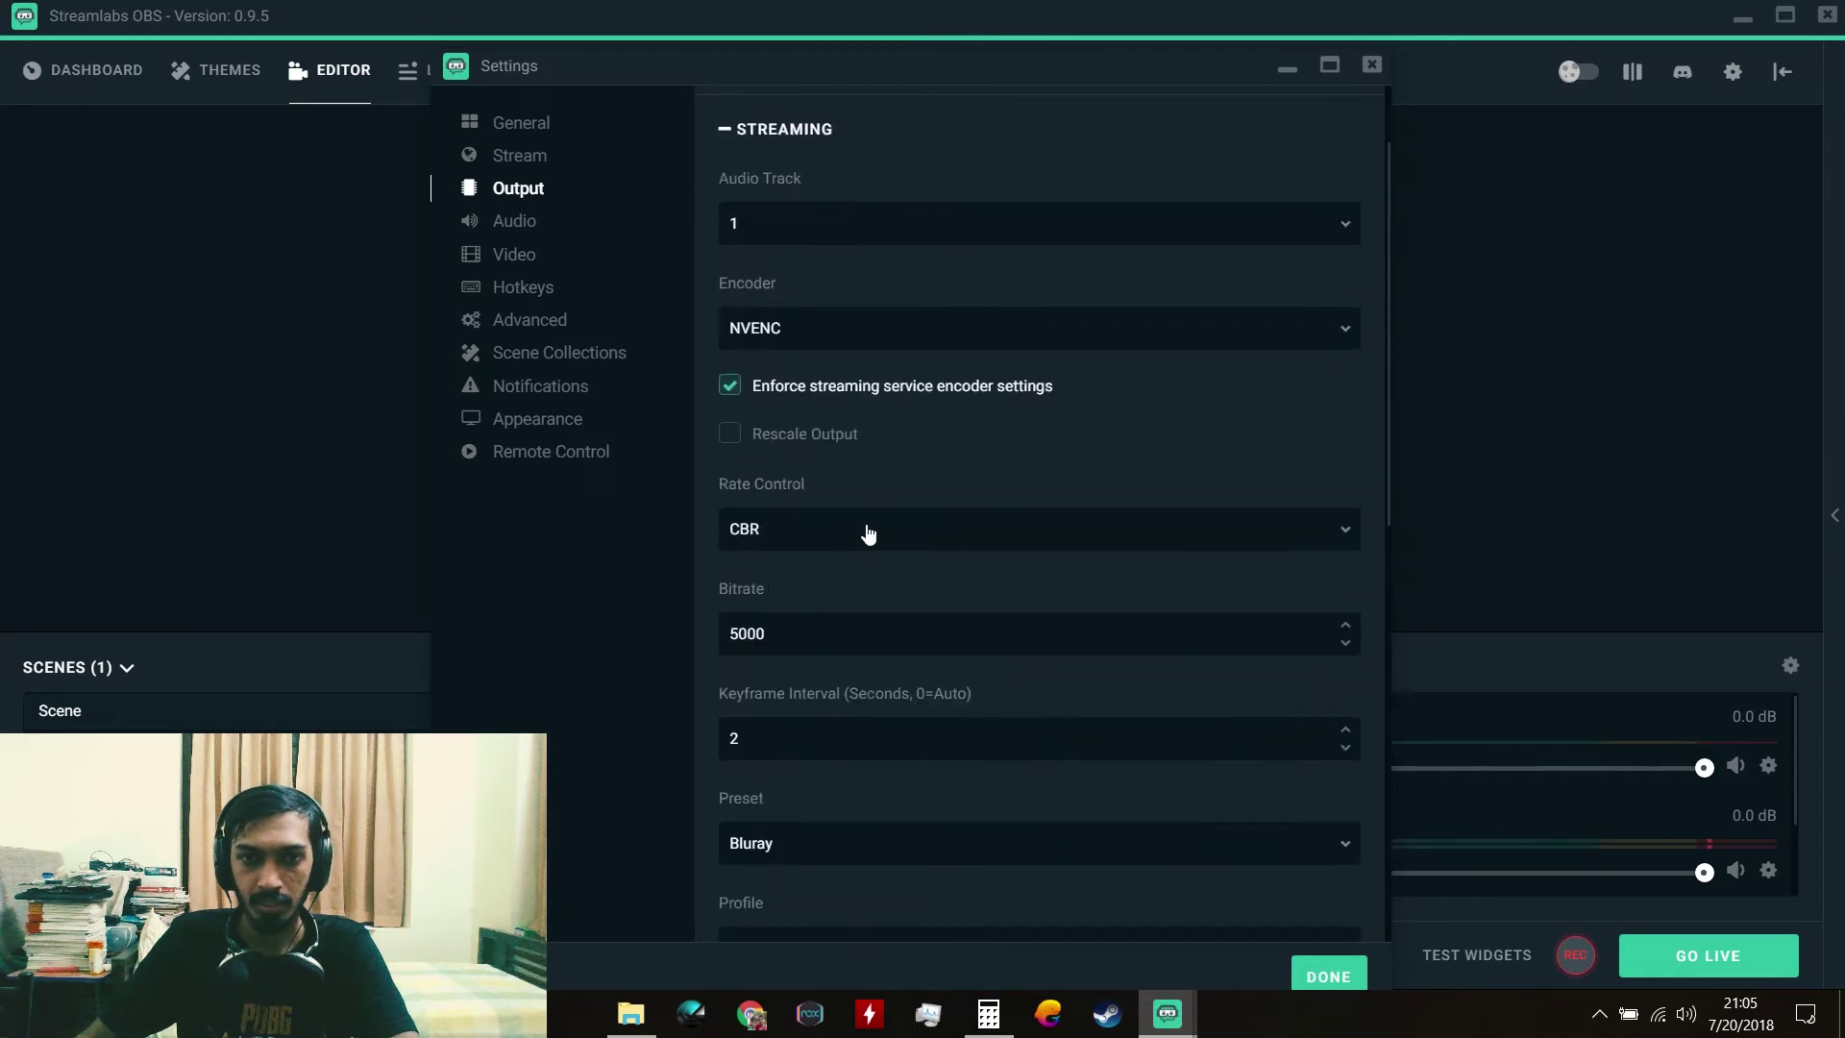
Step: Switch the streaming encoder to Software (x264) and check its CPU Usage Preset choices
click(947, 328)
click(845, 373)
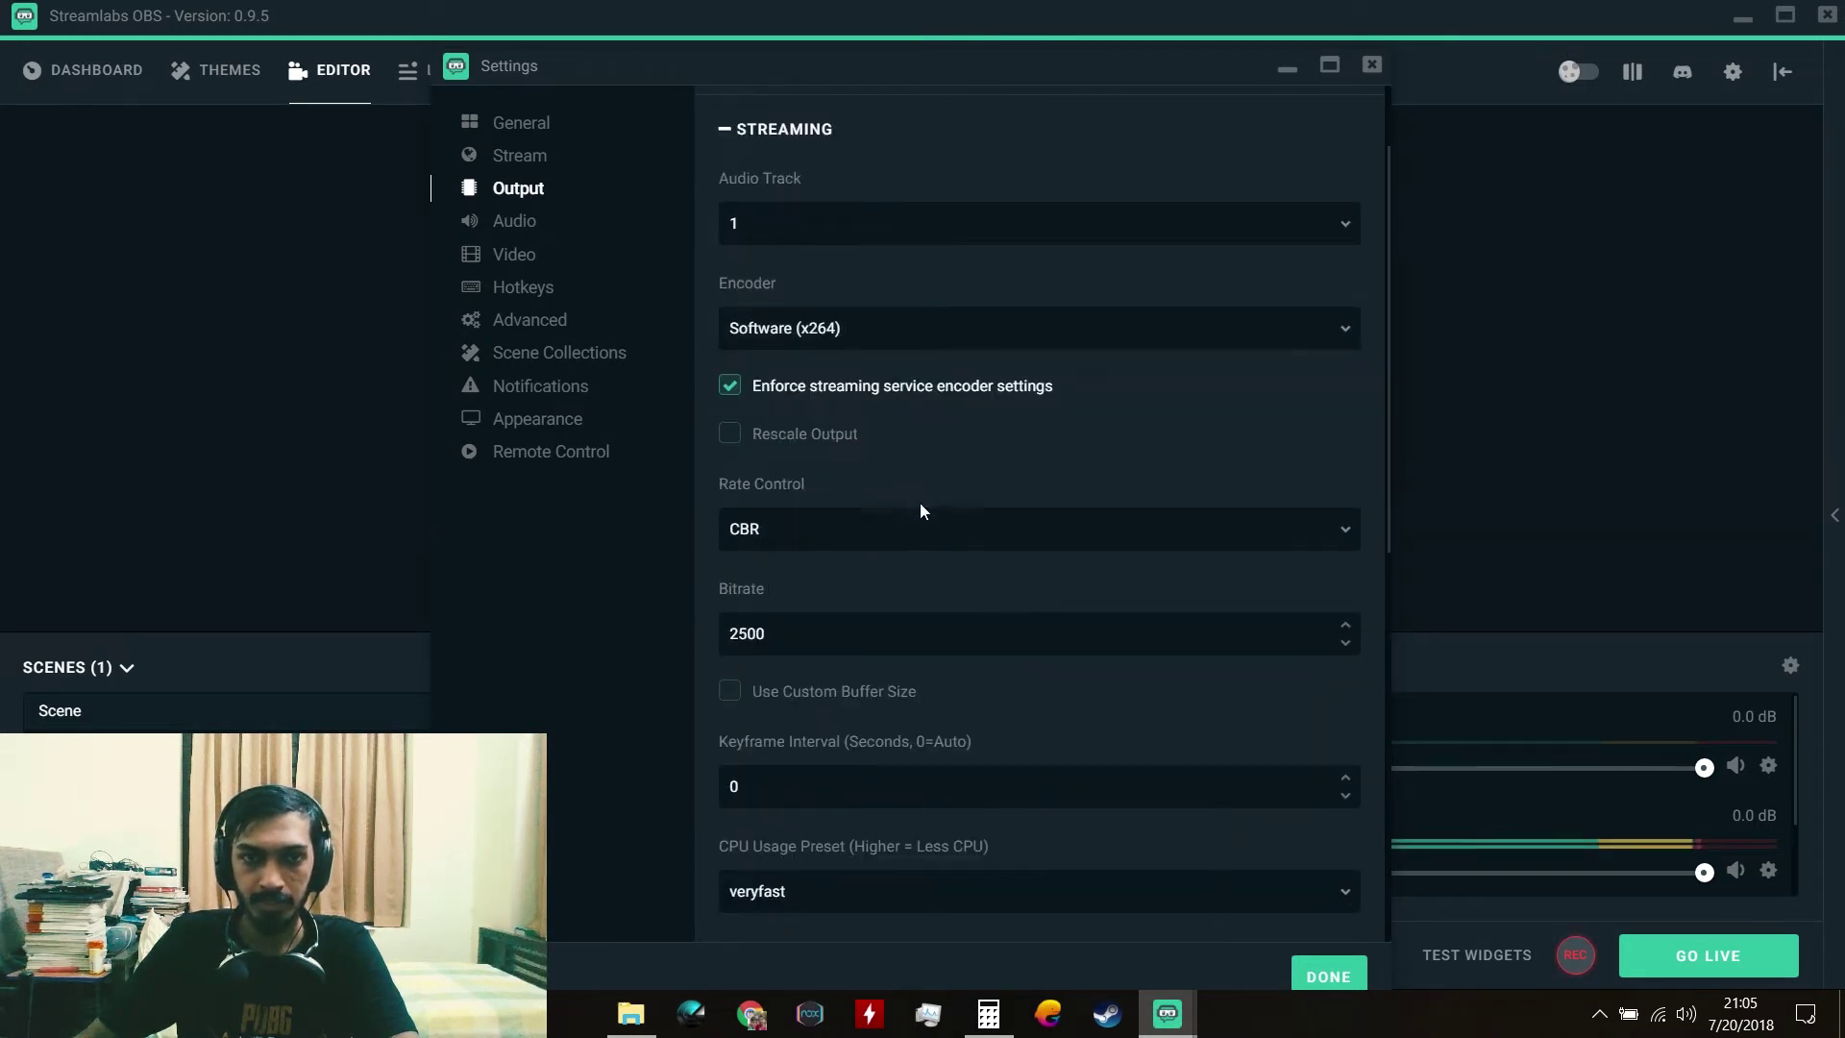
scroll(920, 504, down, 4)
click(836, 541)
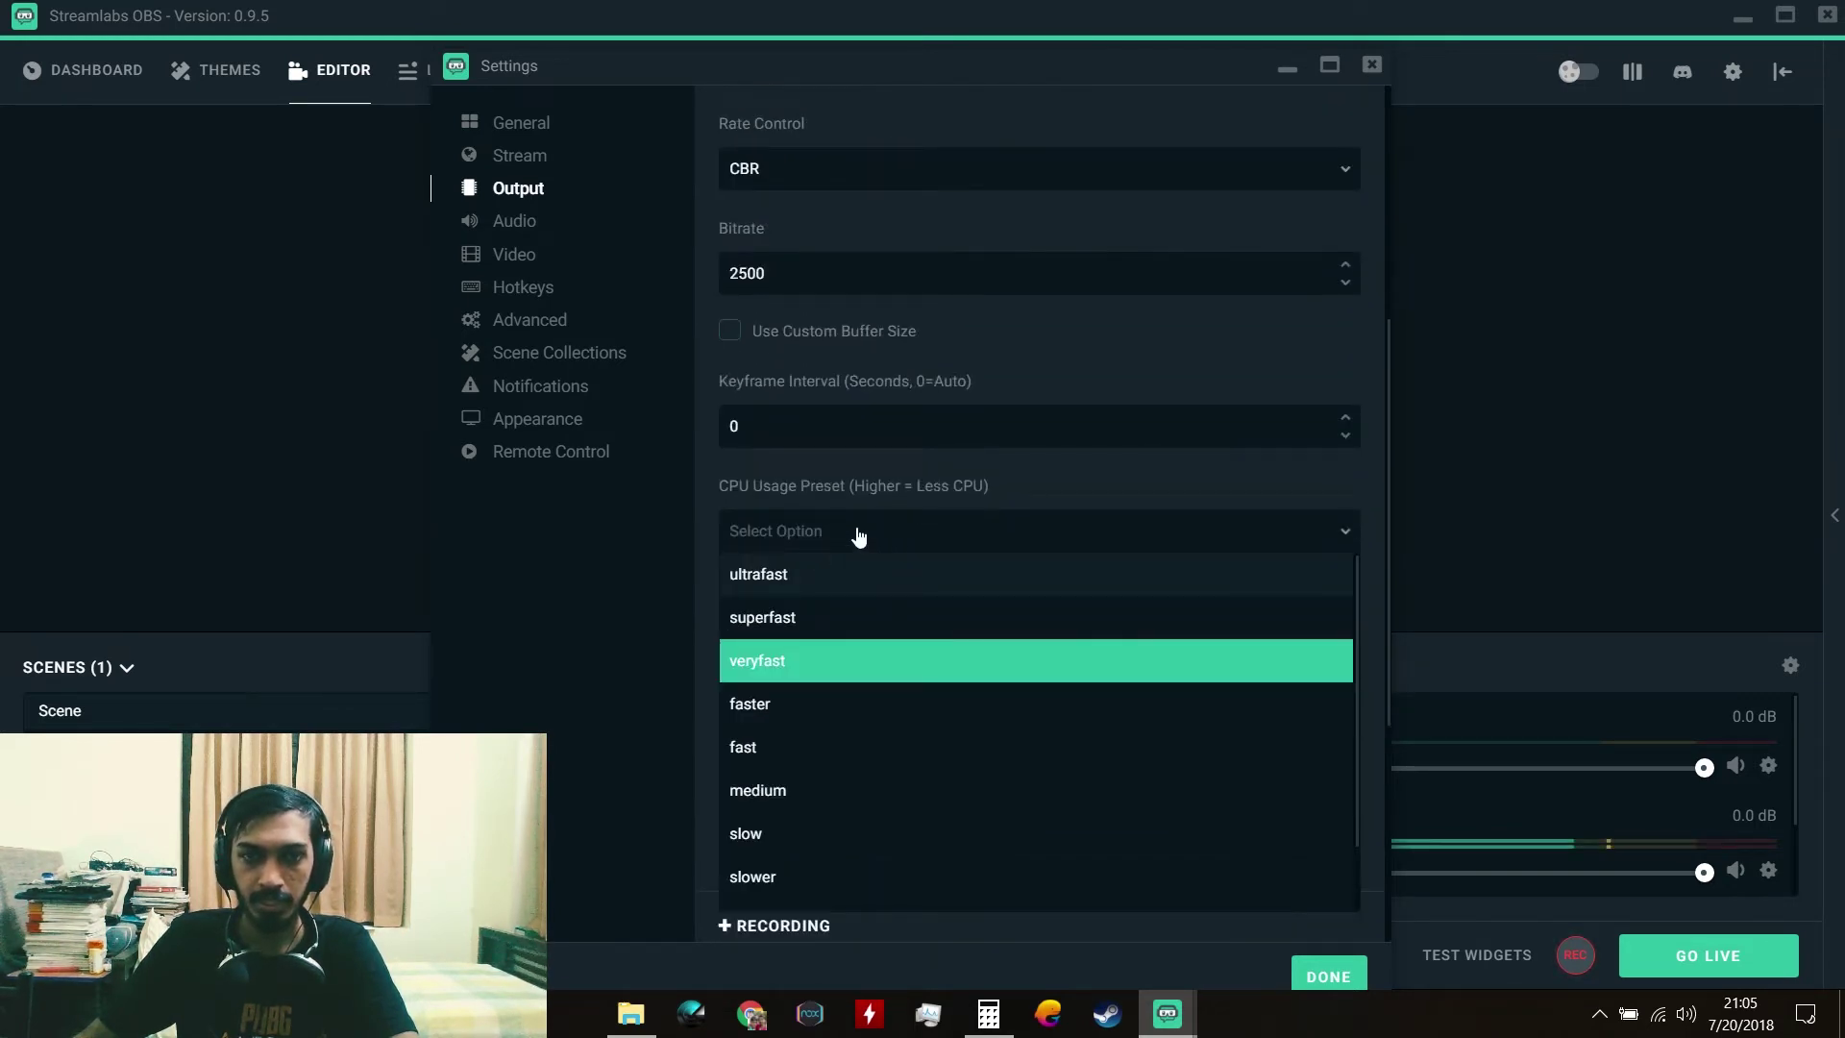
click(1059, 487)
scroll(1068, 486, up, 4)
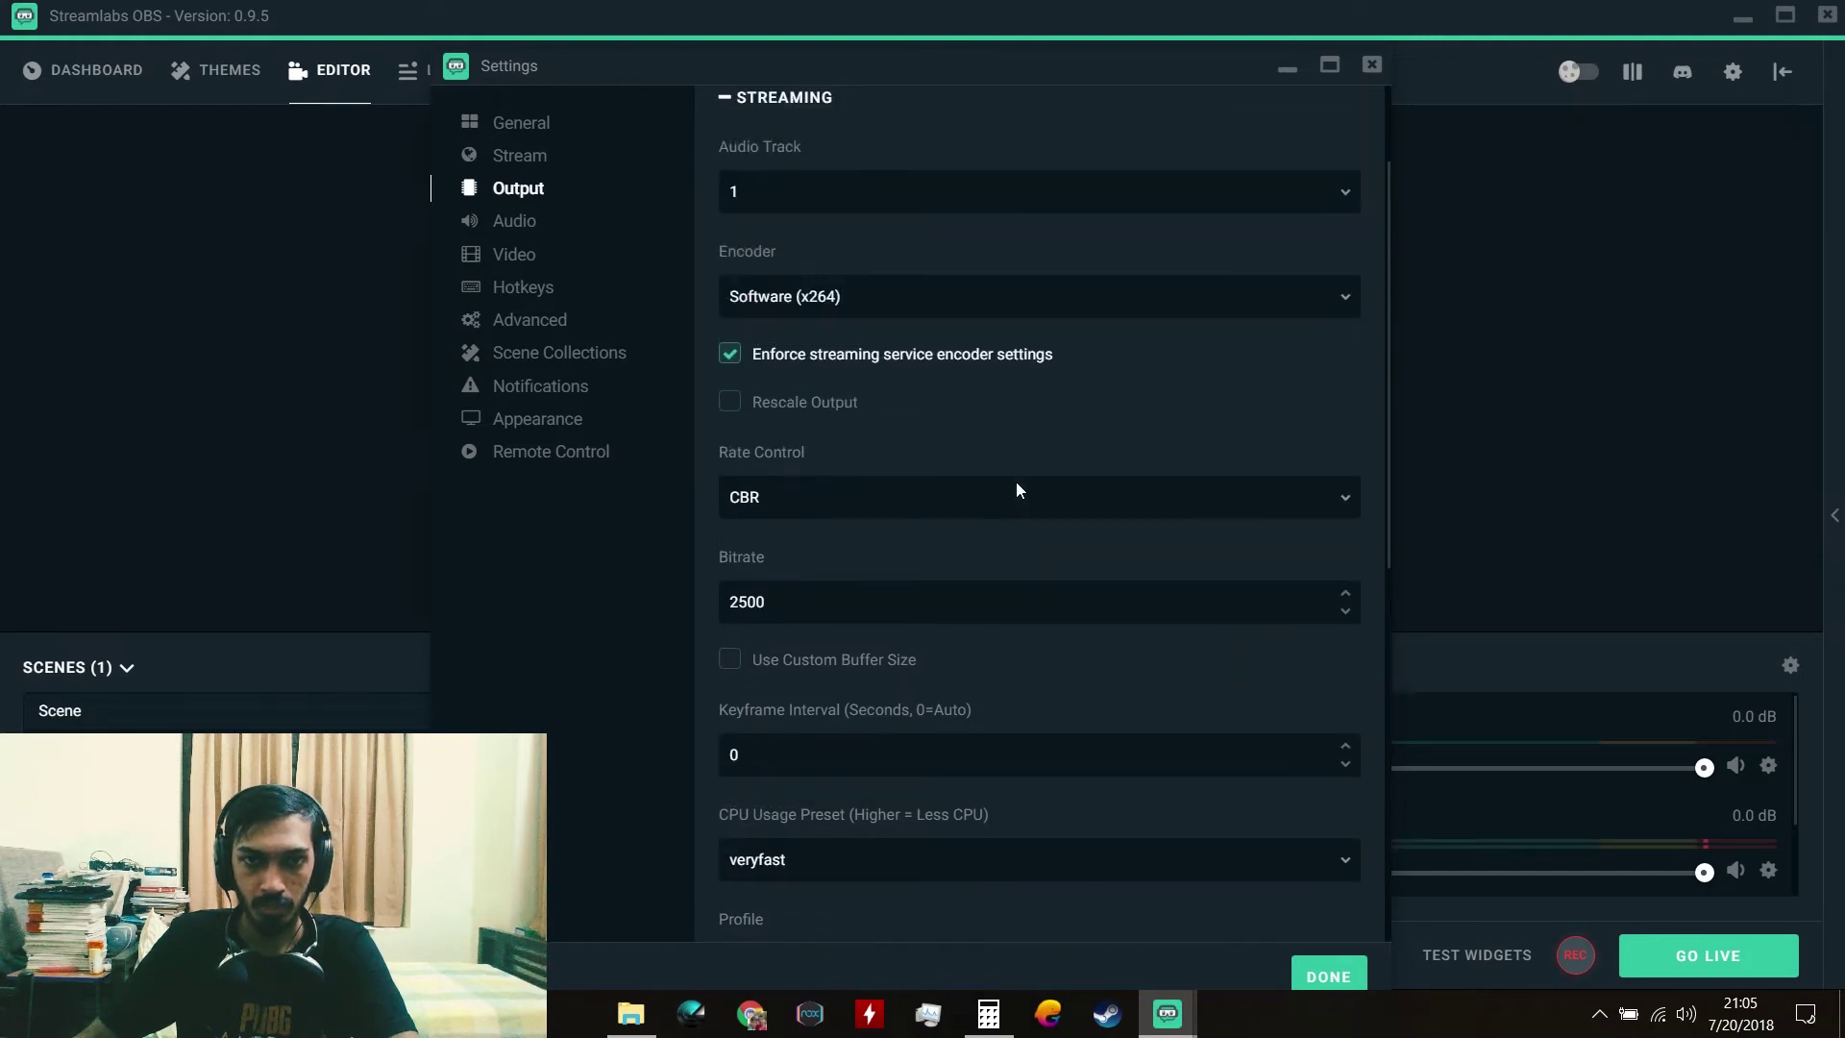
Step: Choose CBR as the x264 streaming encoder's rate control and set its bitrate to 5000
click(816, 539)
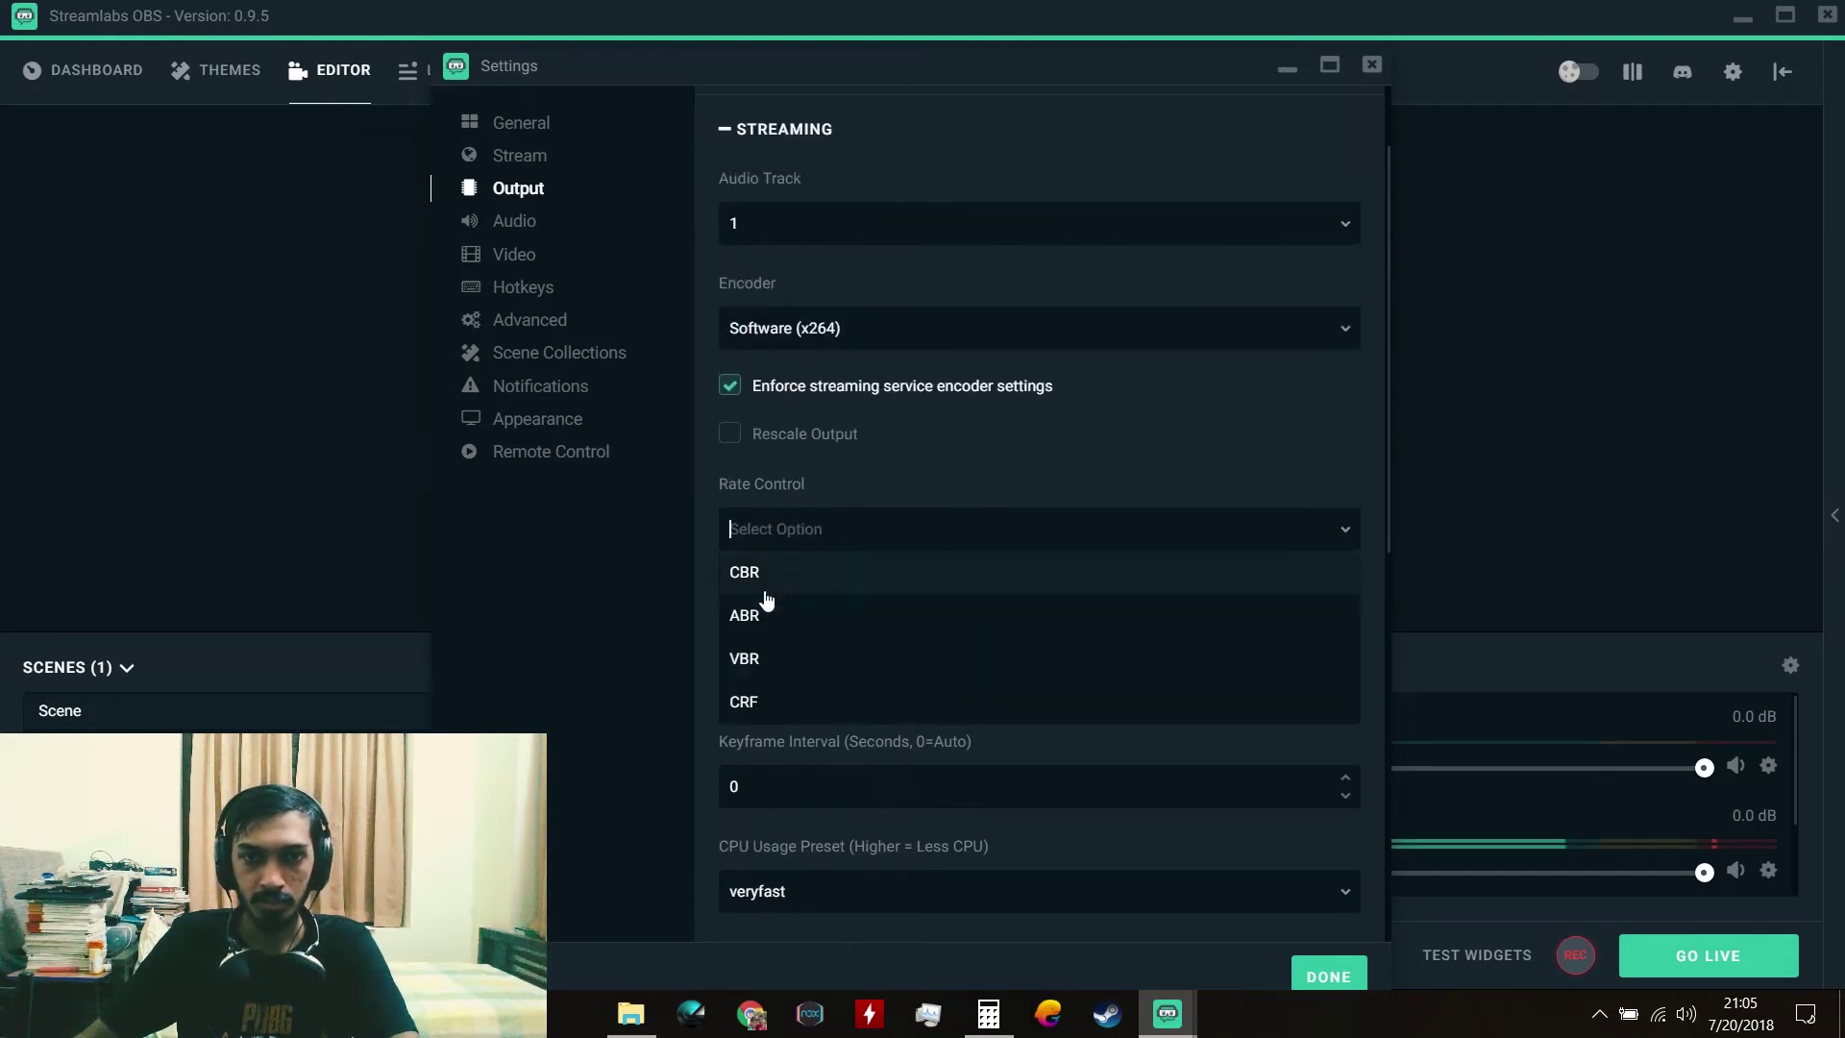
click(763, 576)
click(786, 633)
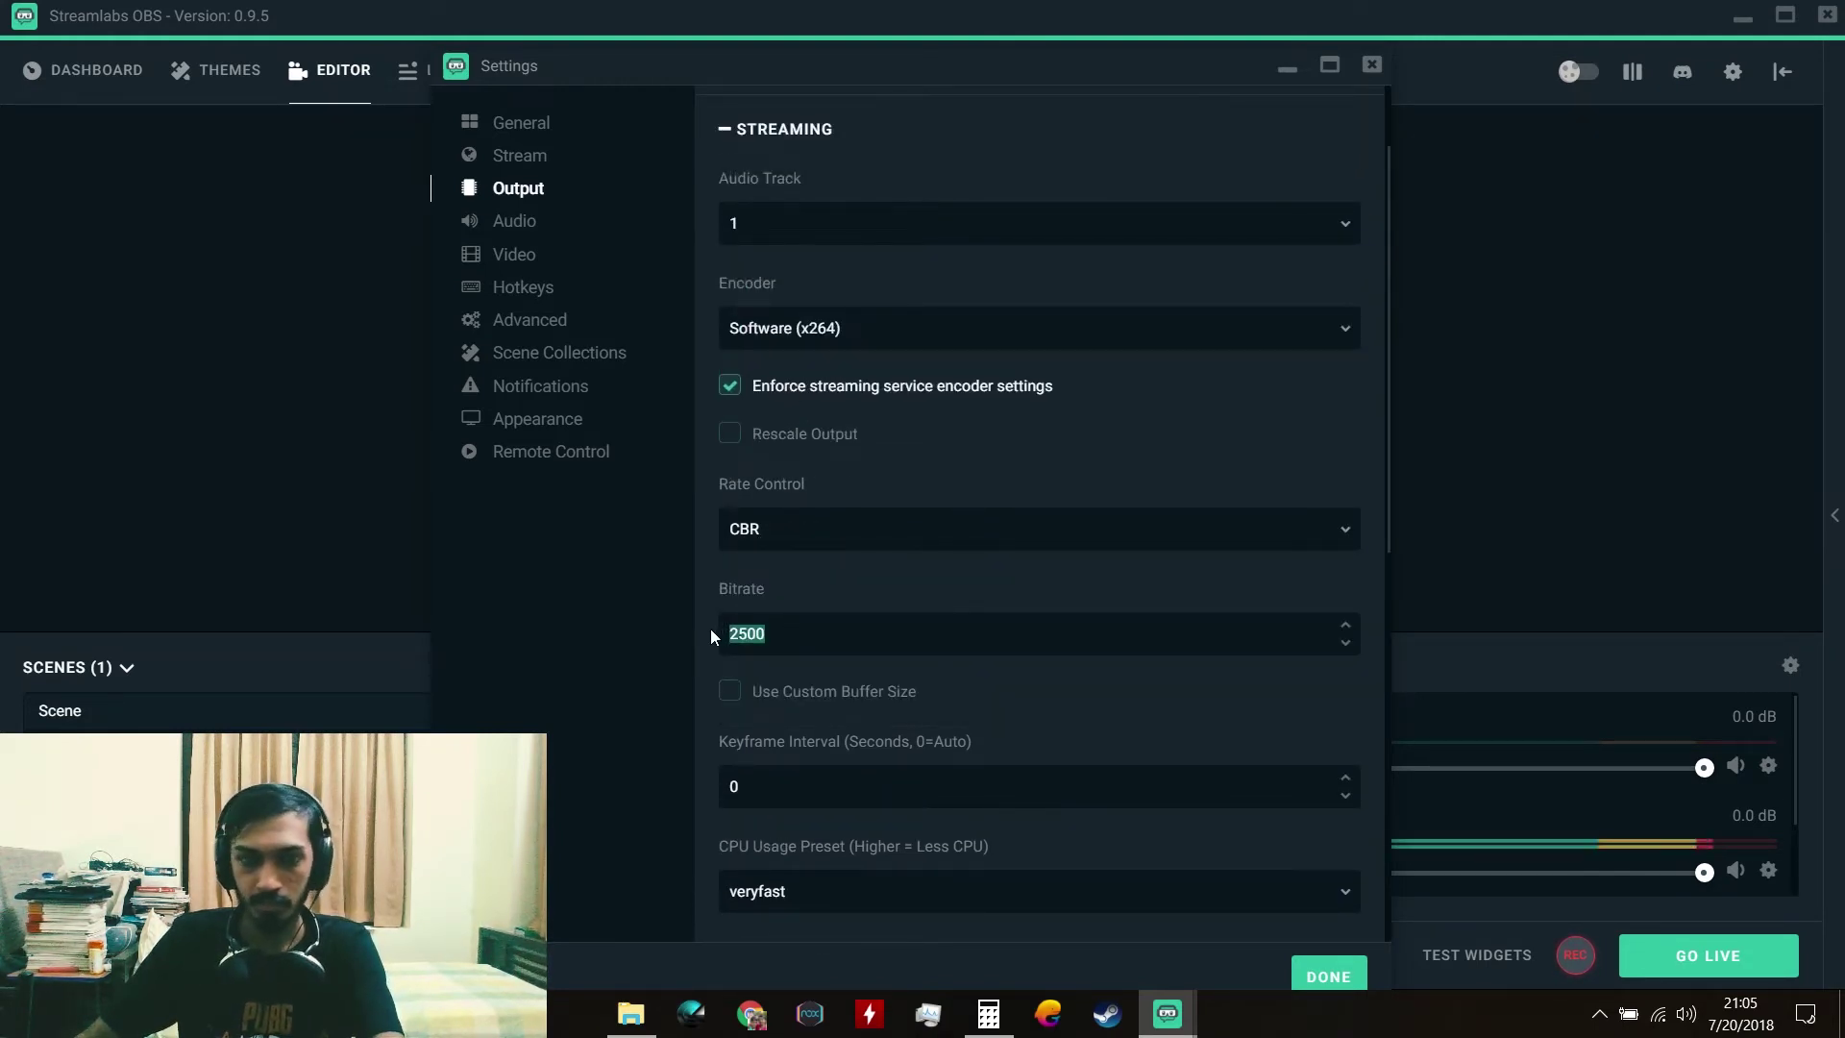
text(5000)
Step: Enable a custom buffer size of 5000 for the x264 encoder and set the keyframe interval to 2 seconds
click(833, 699)
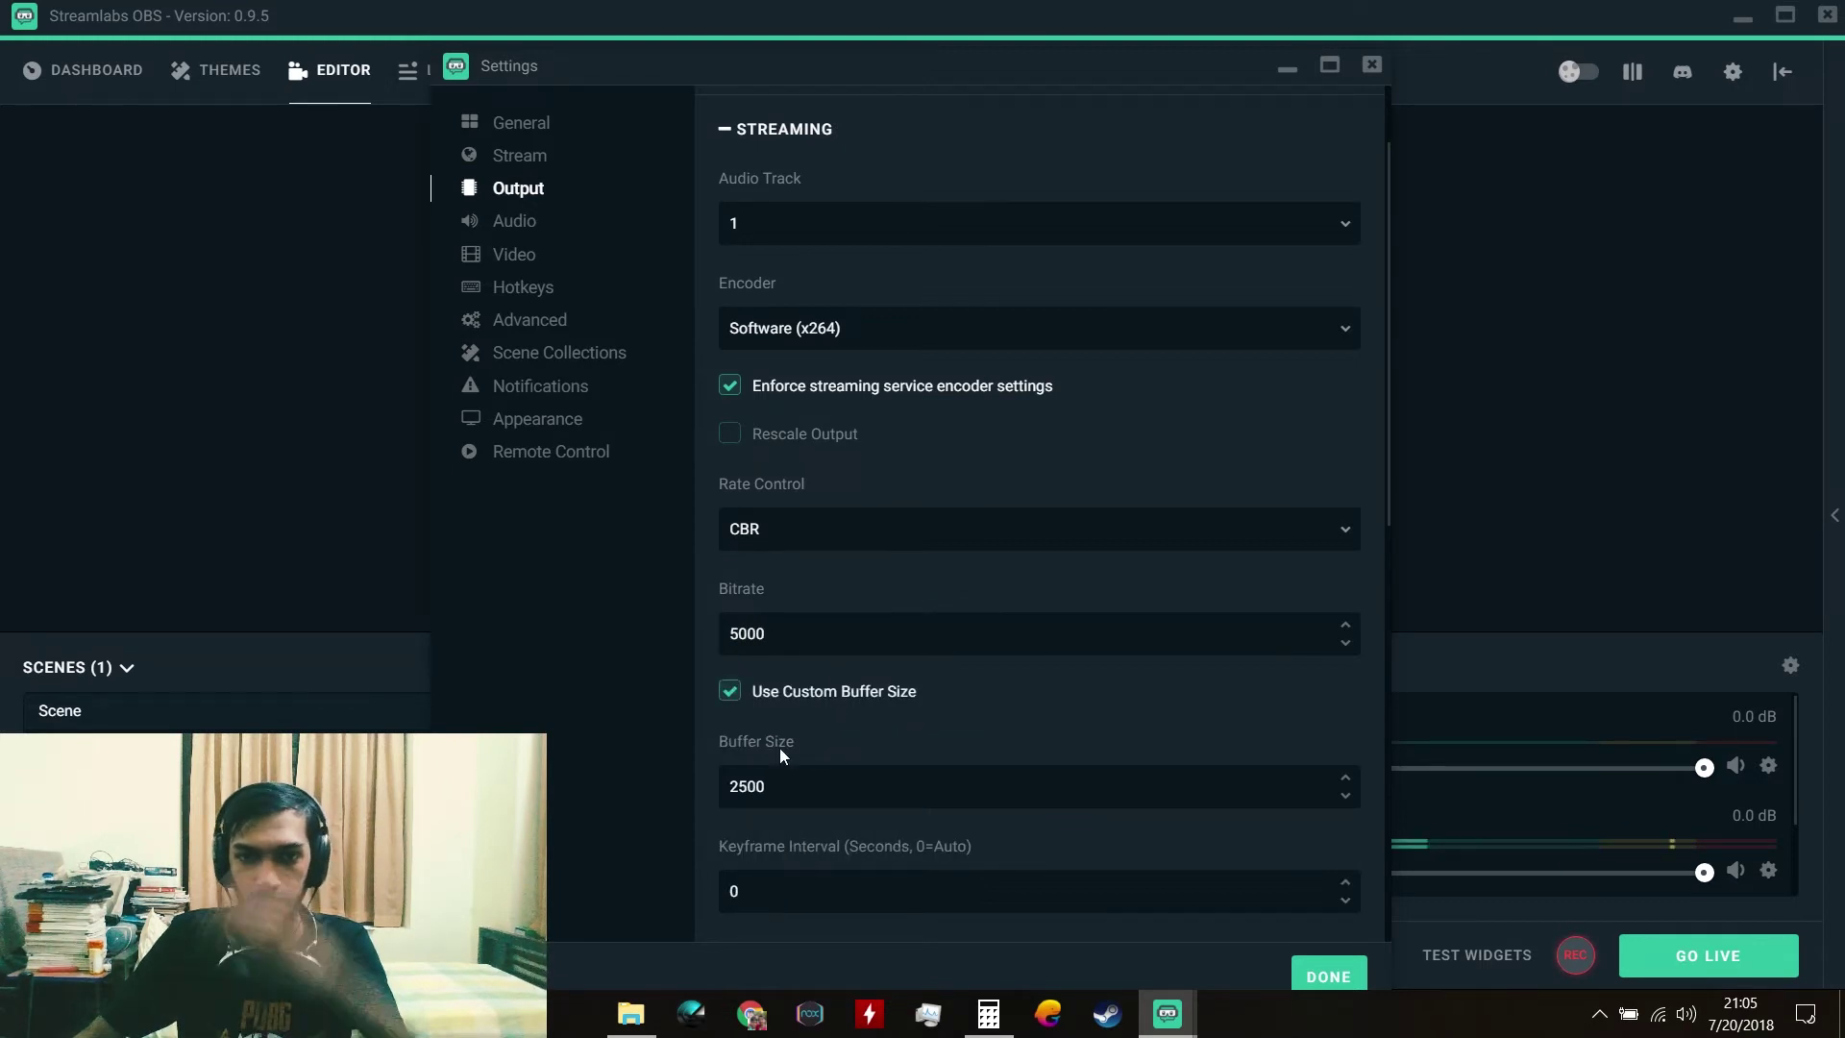
drag(773, 785, 679, 784)
text(5000)
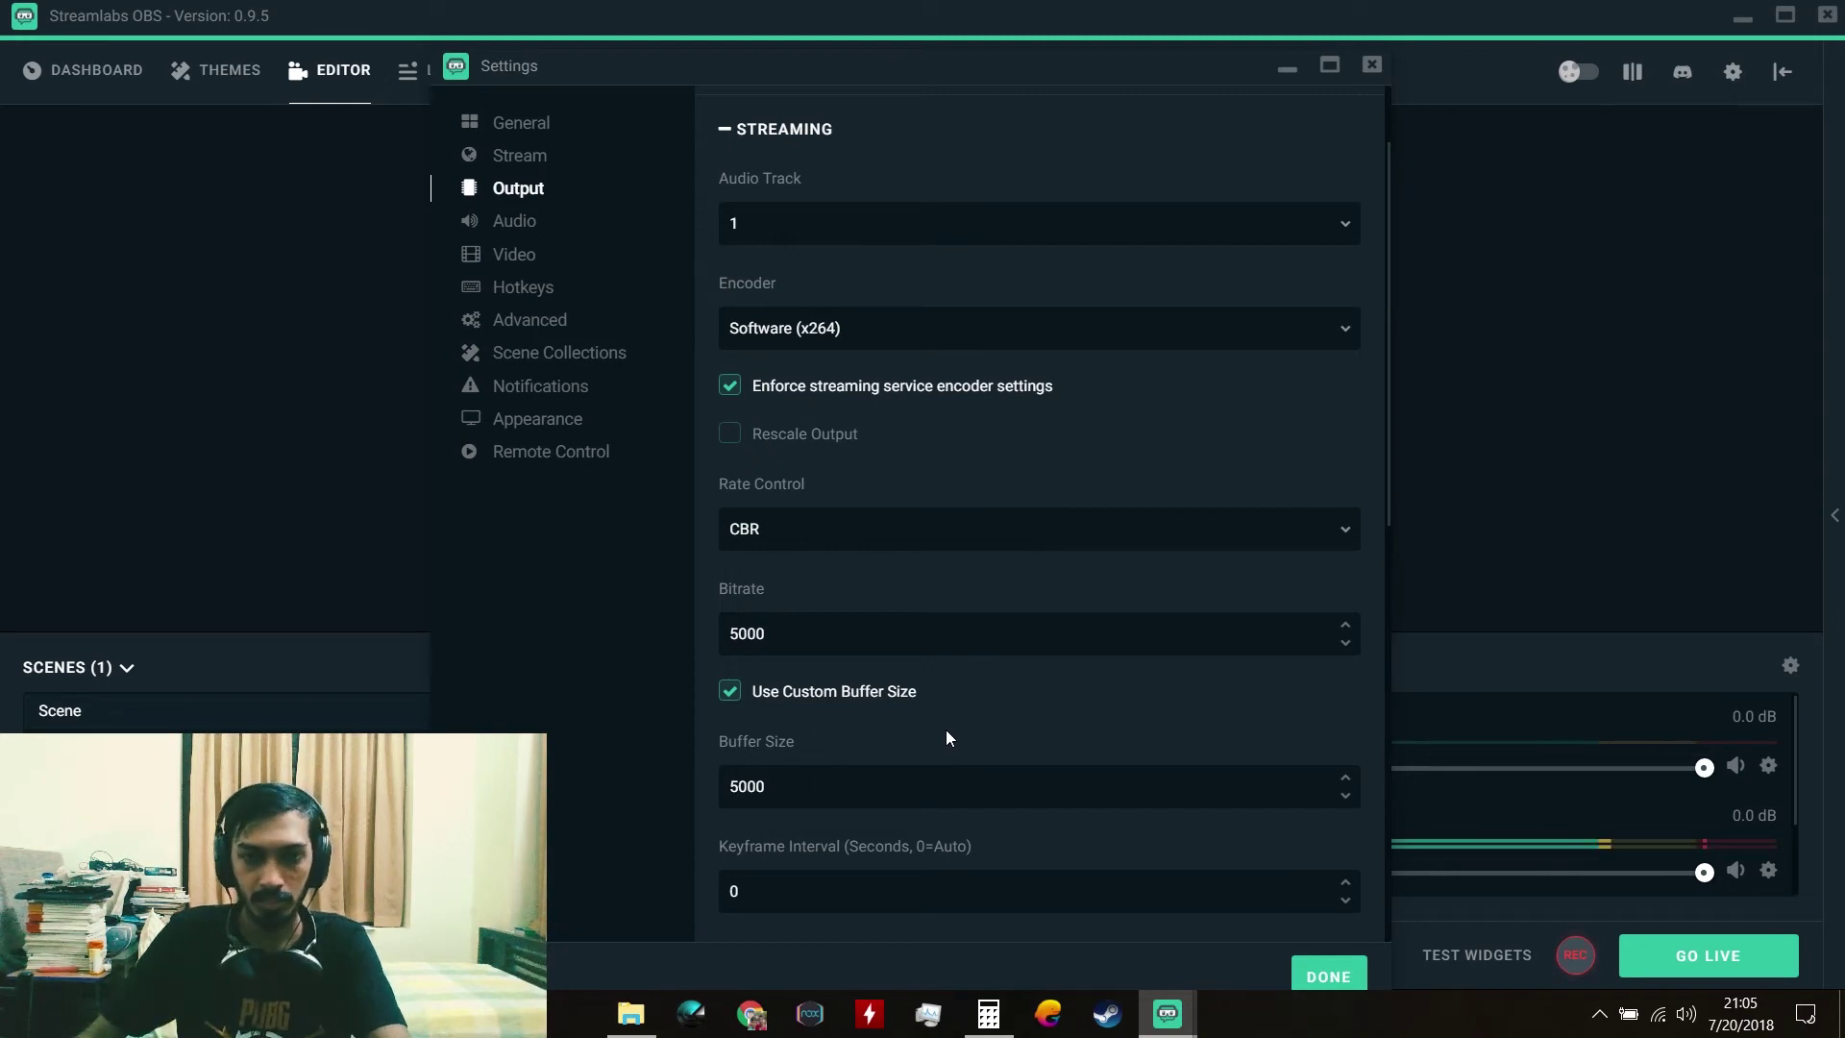
scroll(945, 738, down, 3)
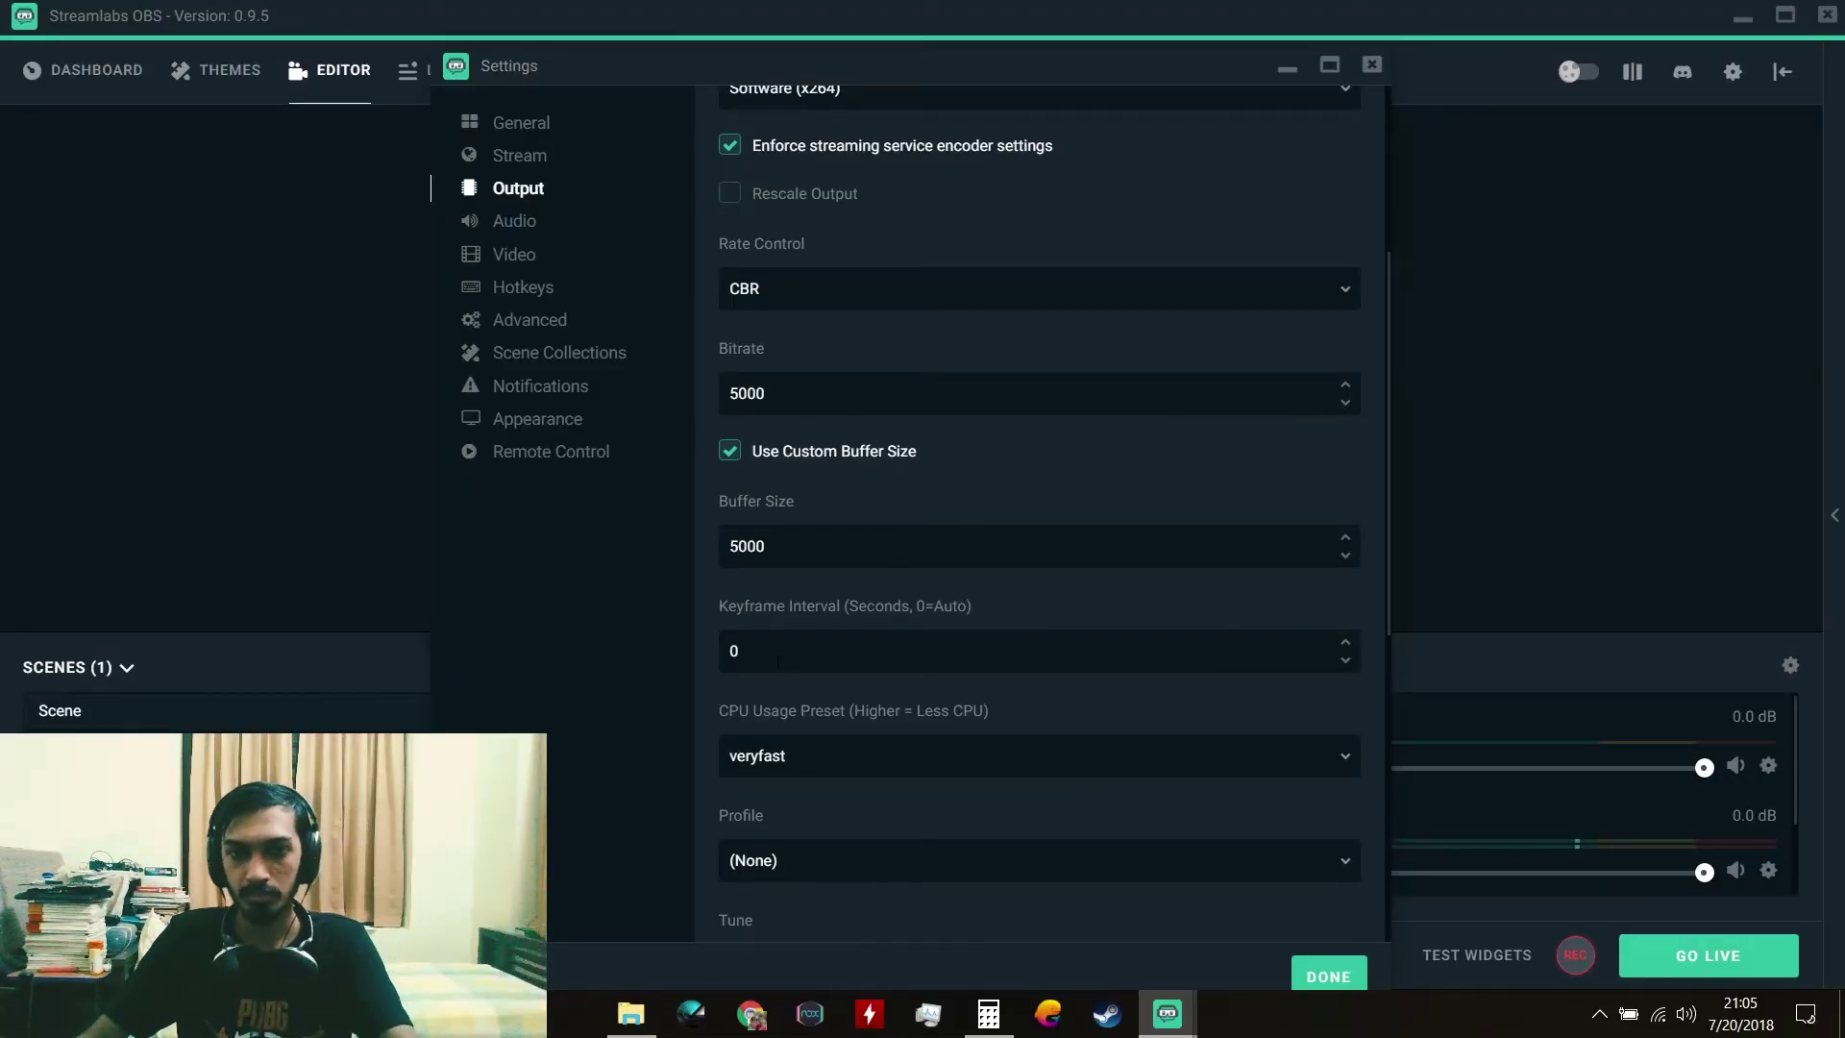
key(BackSpace)
text(2)
Step: Select veryfast as the CPU Usage Preset and review the range of choices from ultrafast to placebo
scroll(914, 613, down, 1)
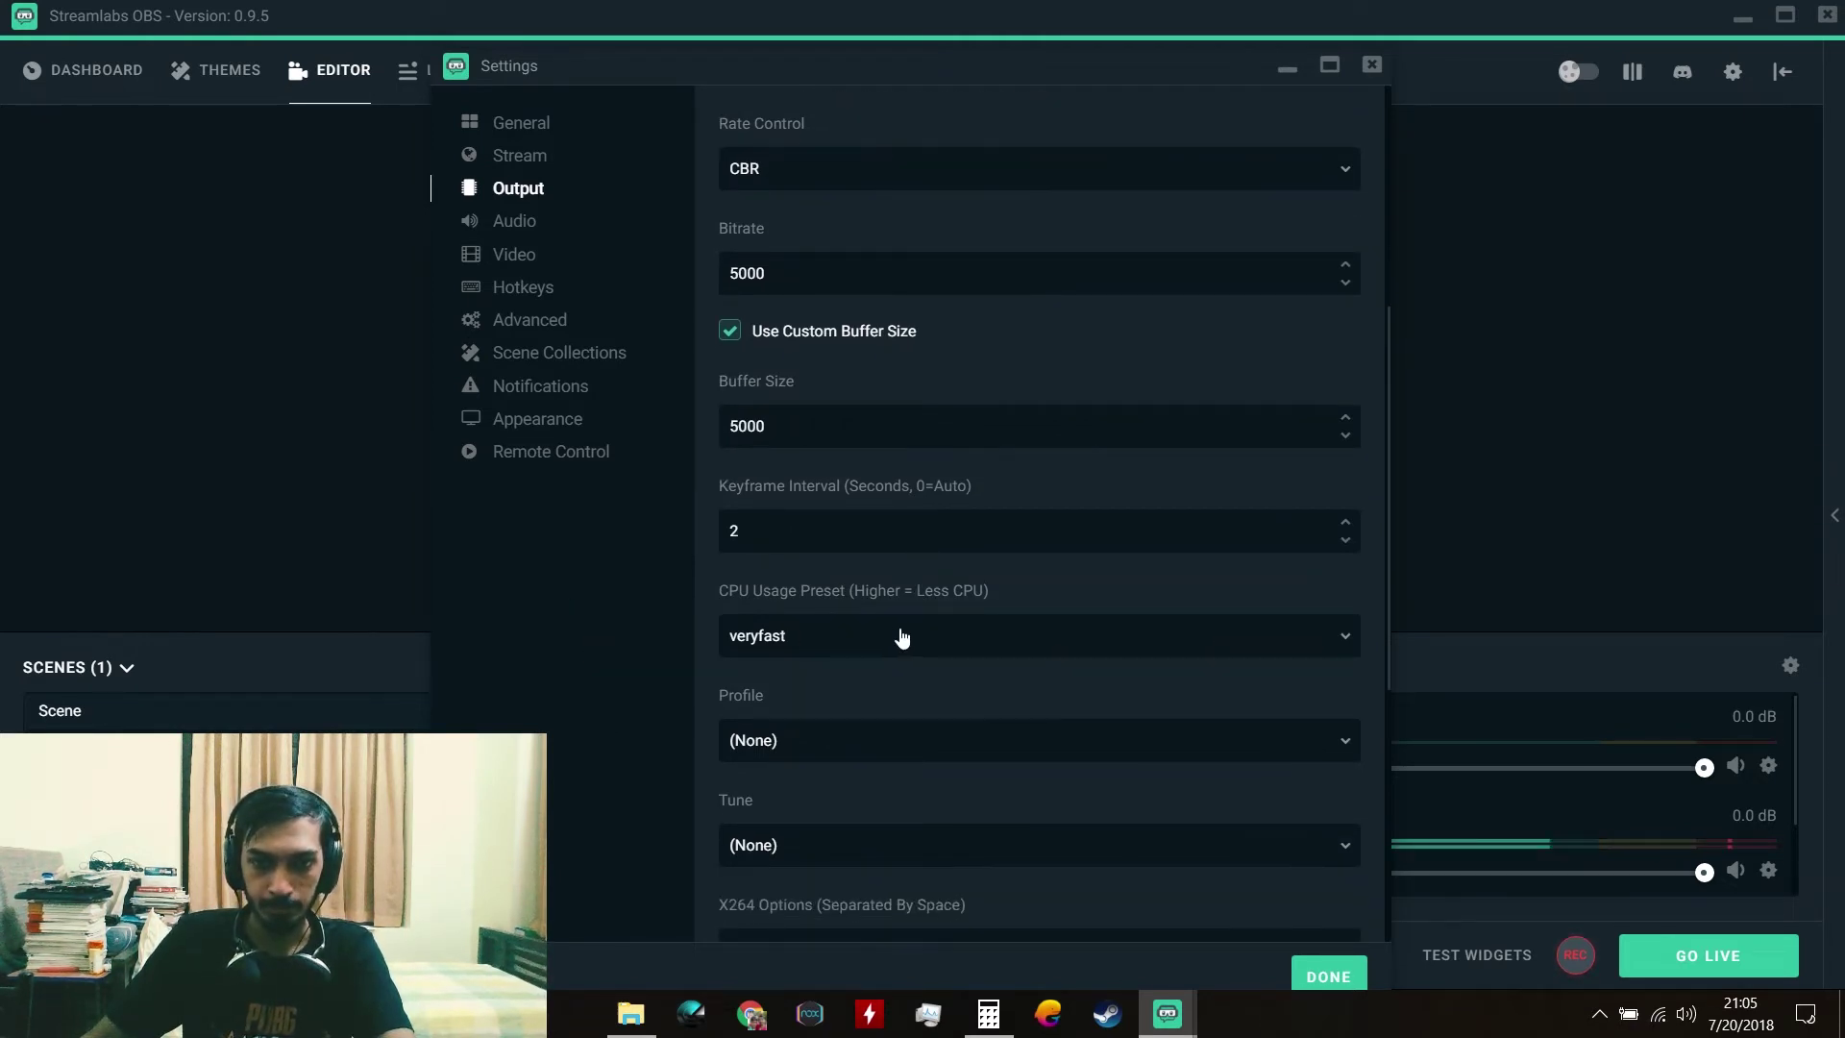
click(901, 637)
click(955, 602)
click(951, 635)
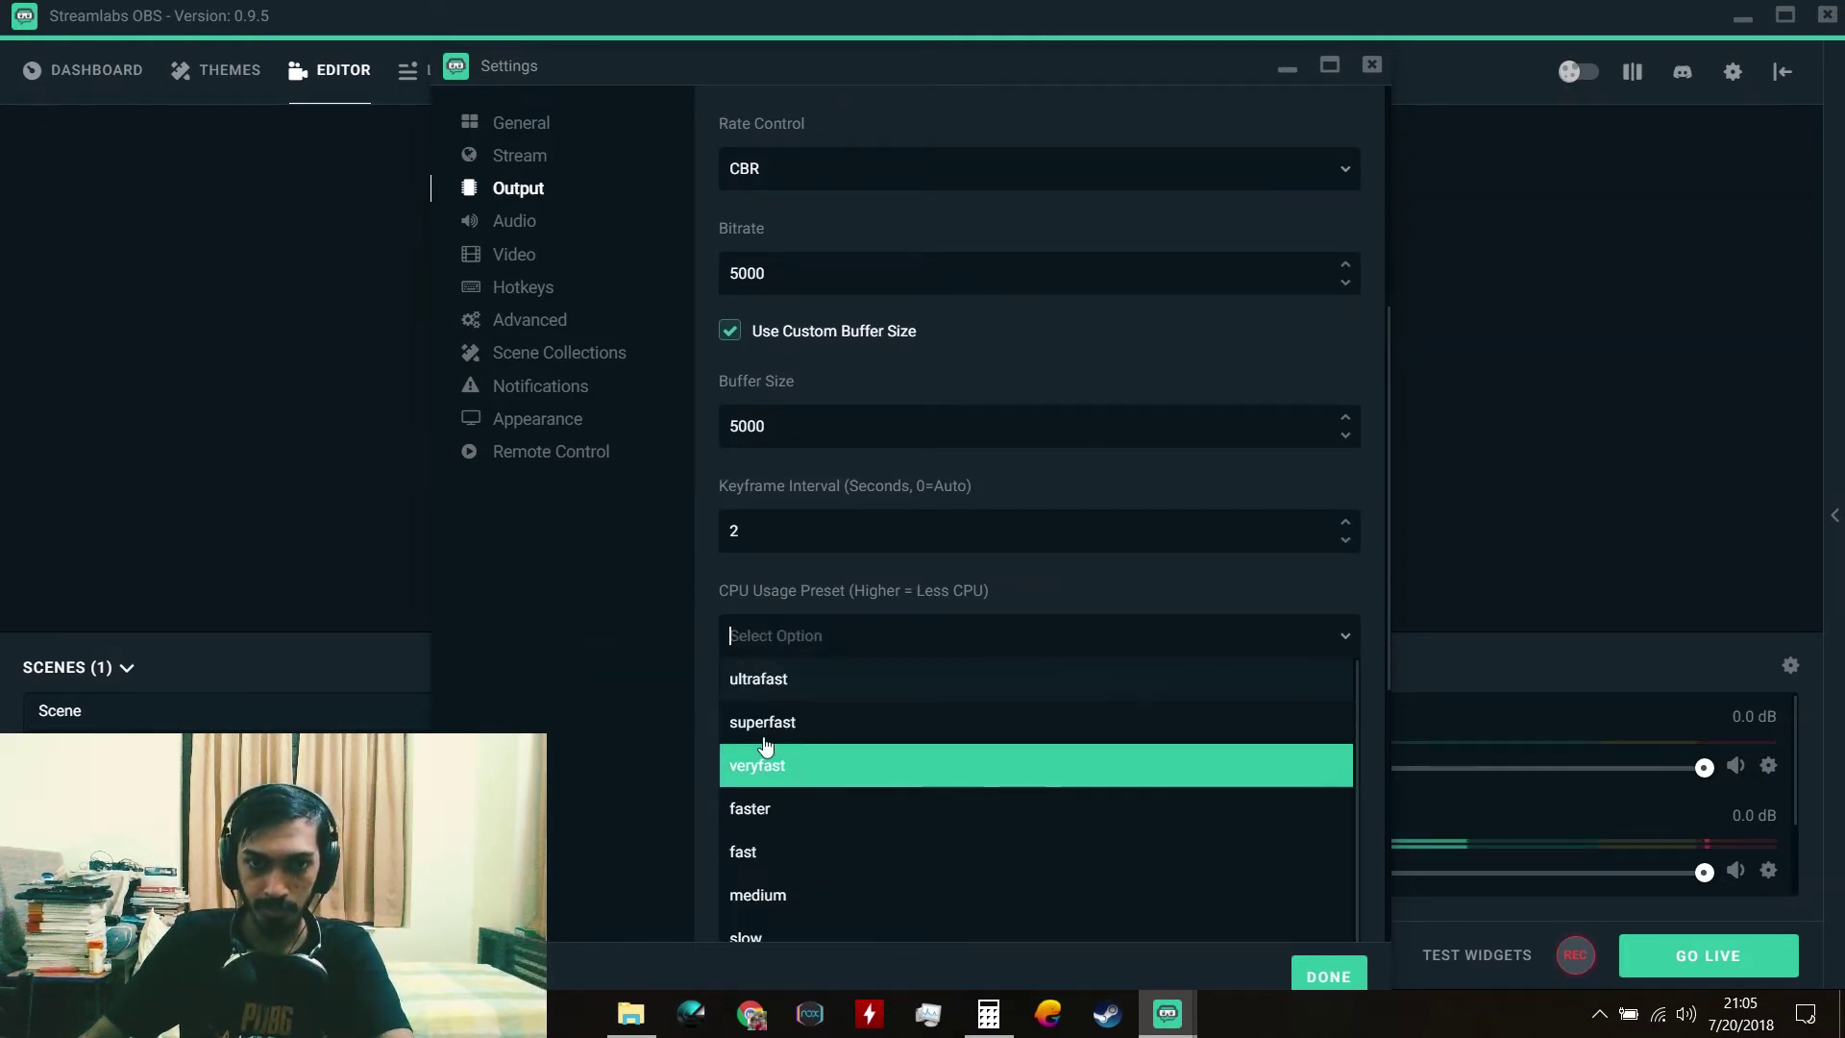
click(769, 765)
click(836, 637)
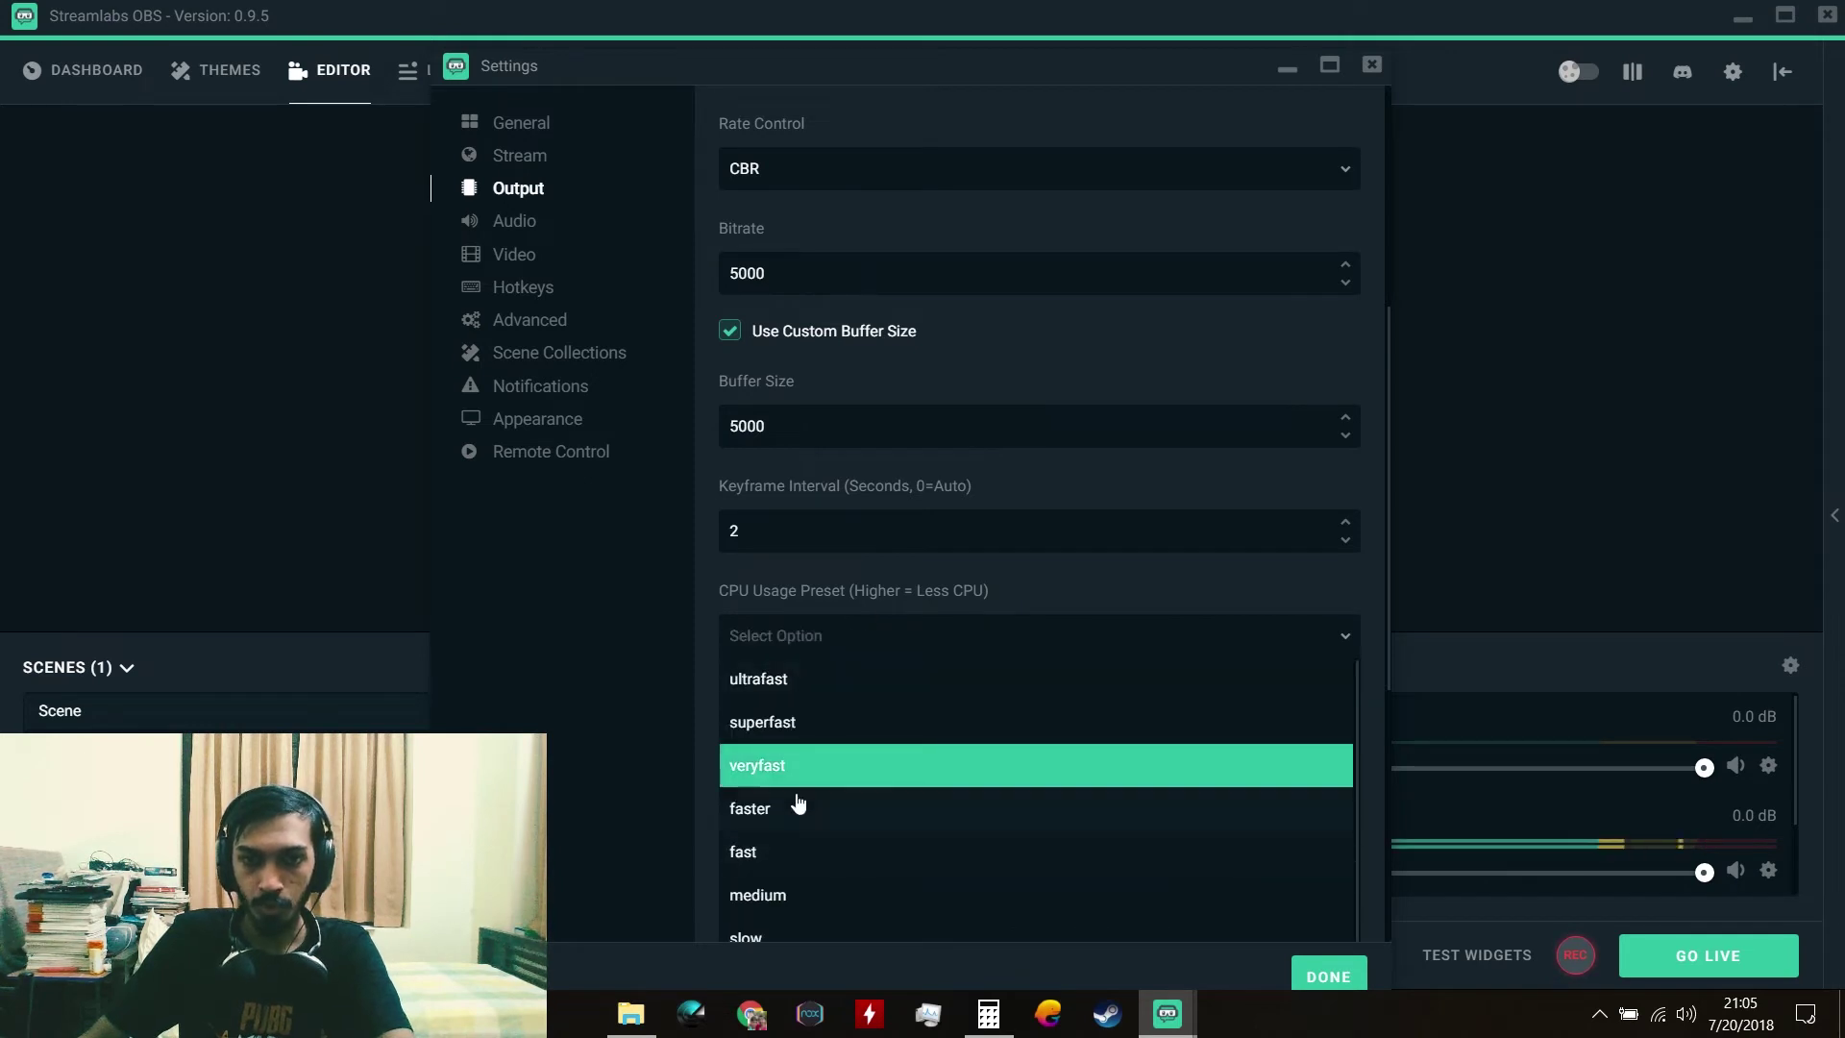
scroll(793, 673, down, 2)
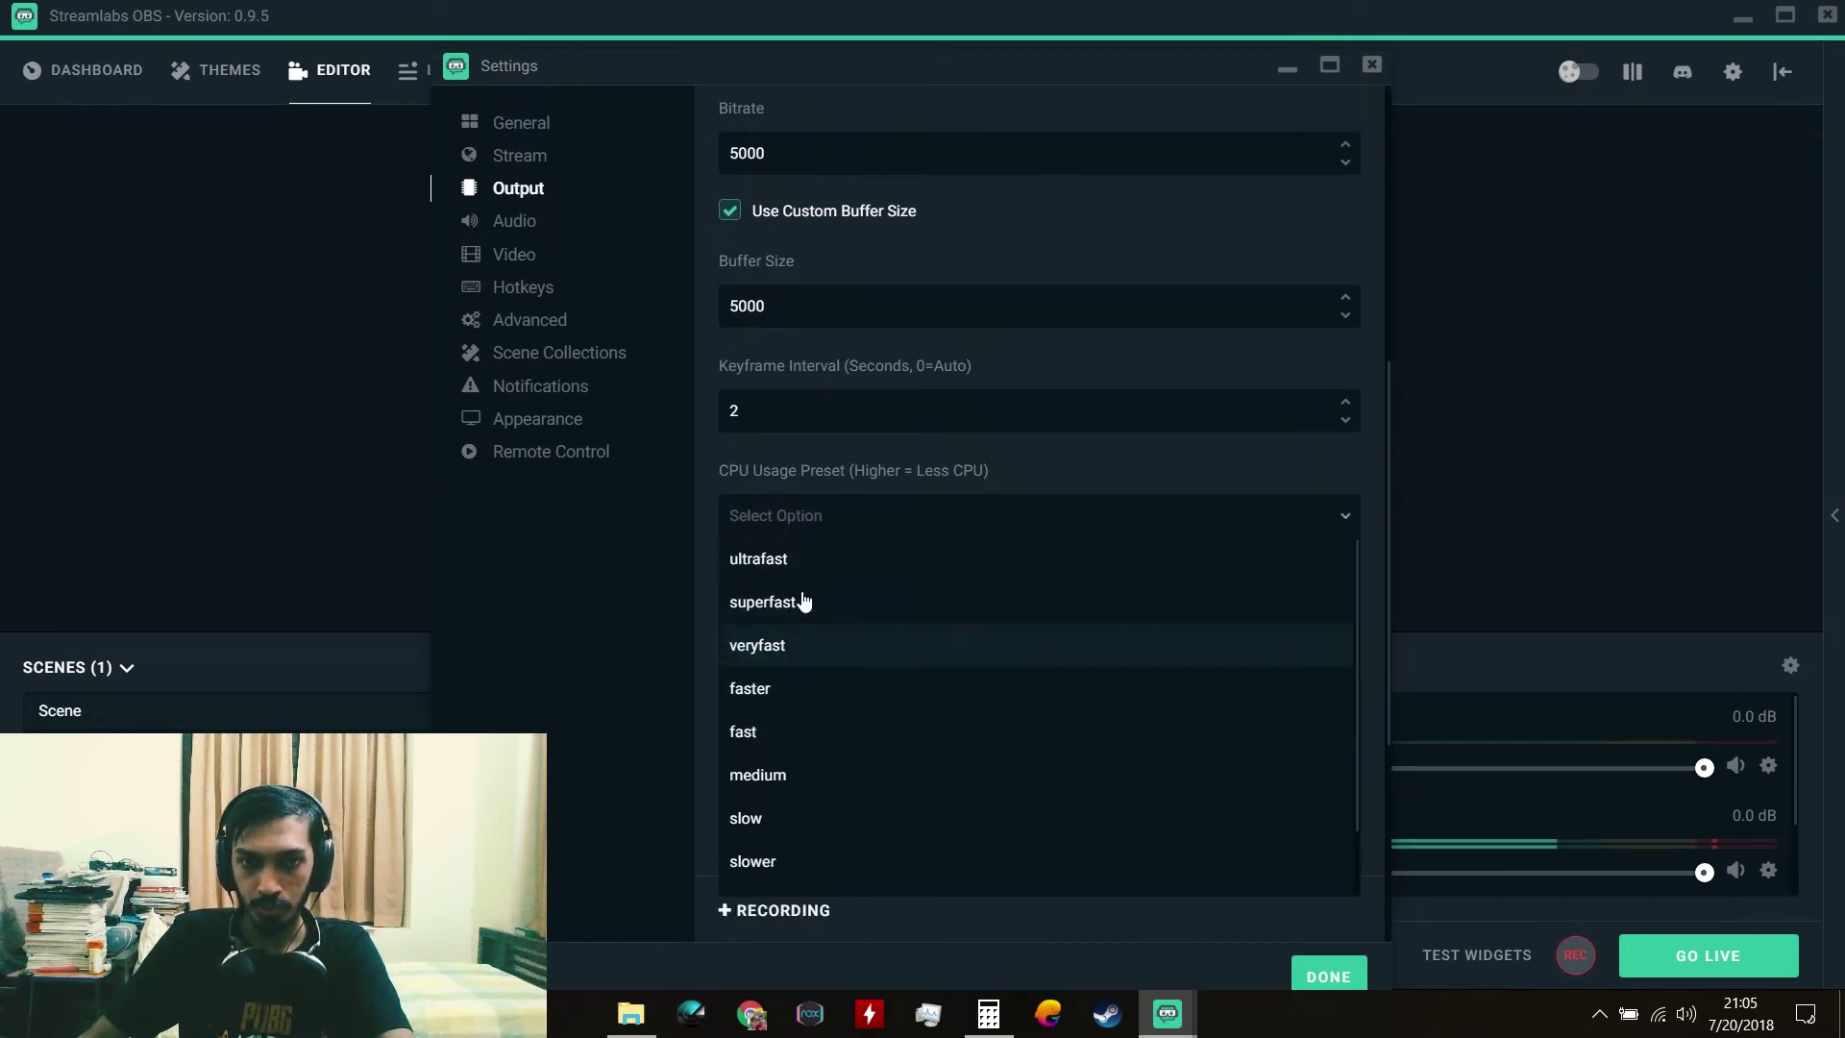
scroll(775, 723, down, 2)
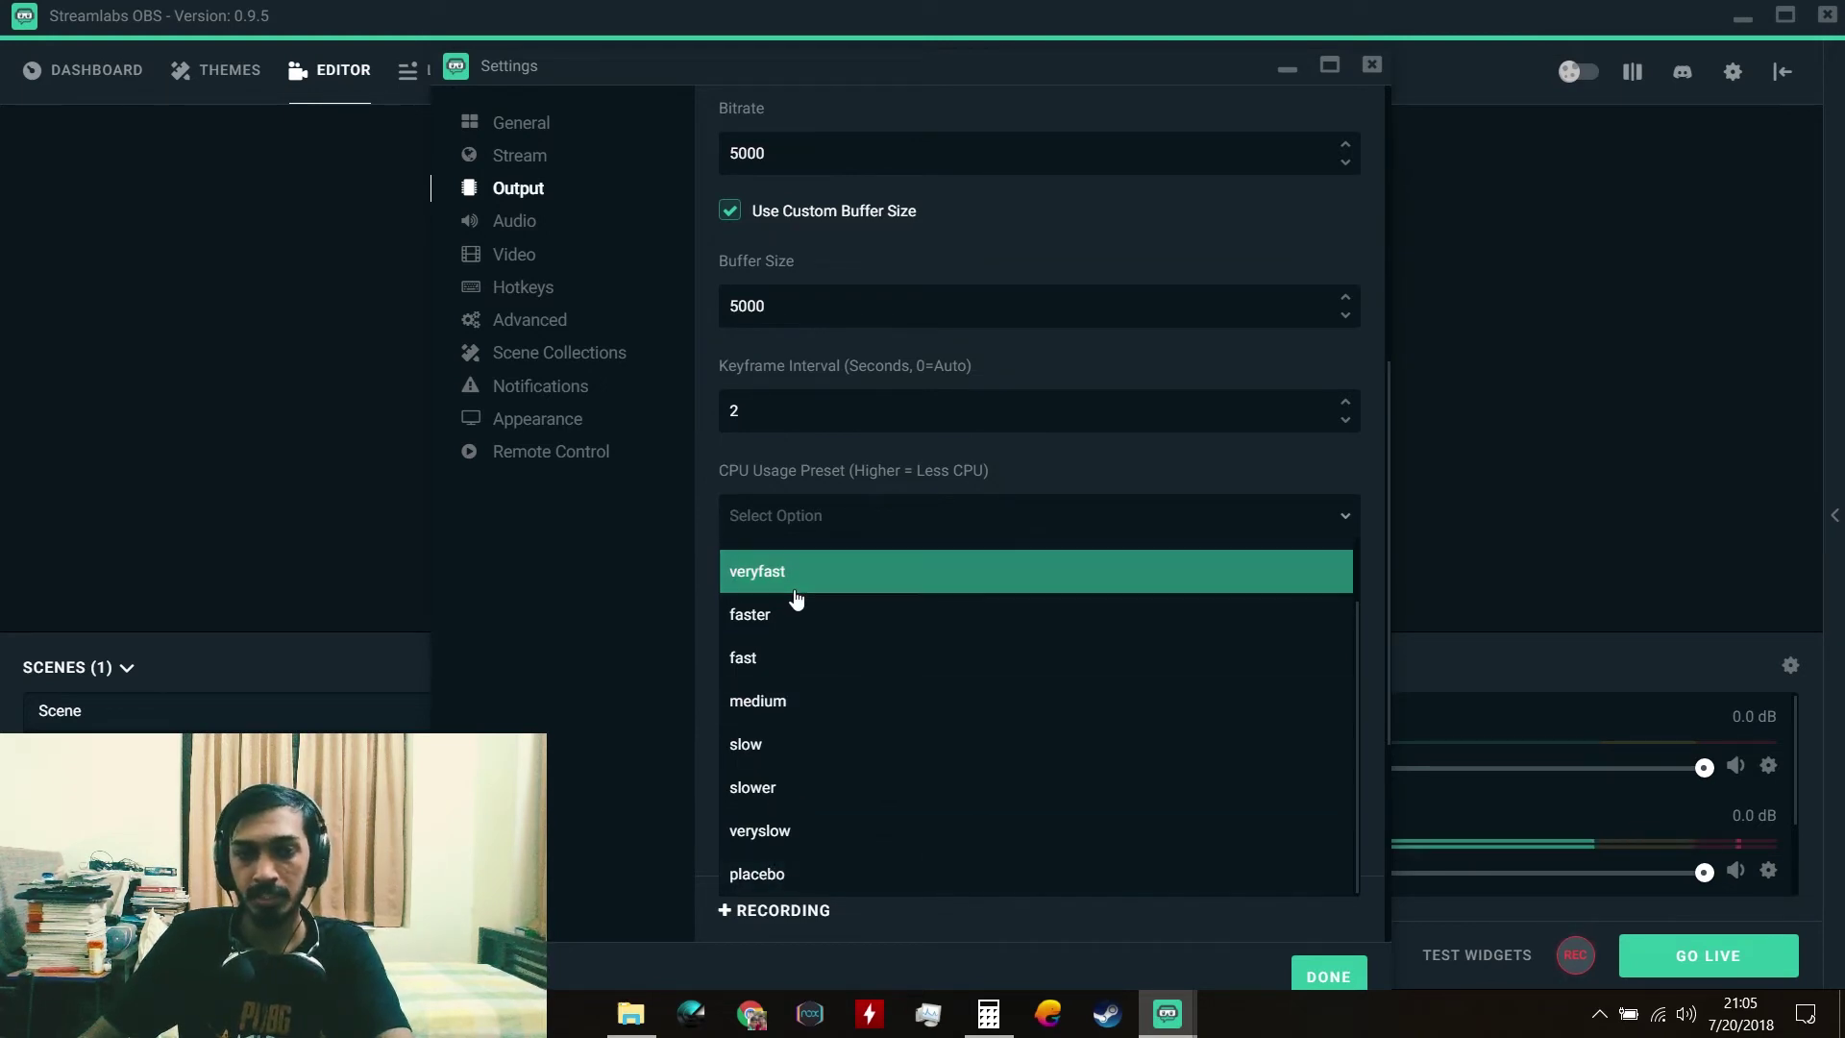
scroll(783, 639, up, 1)
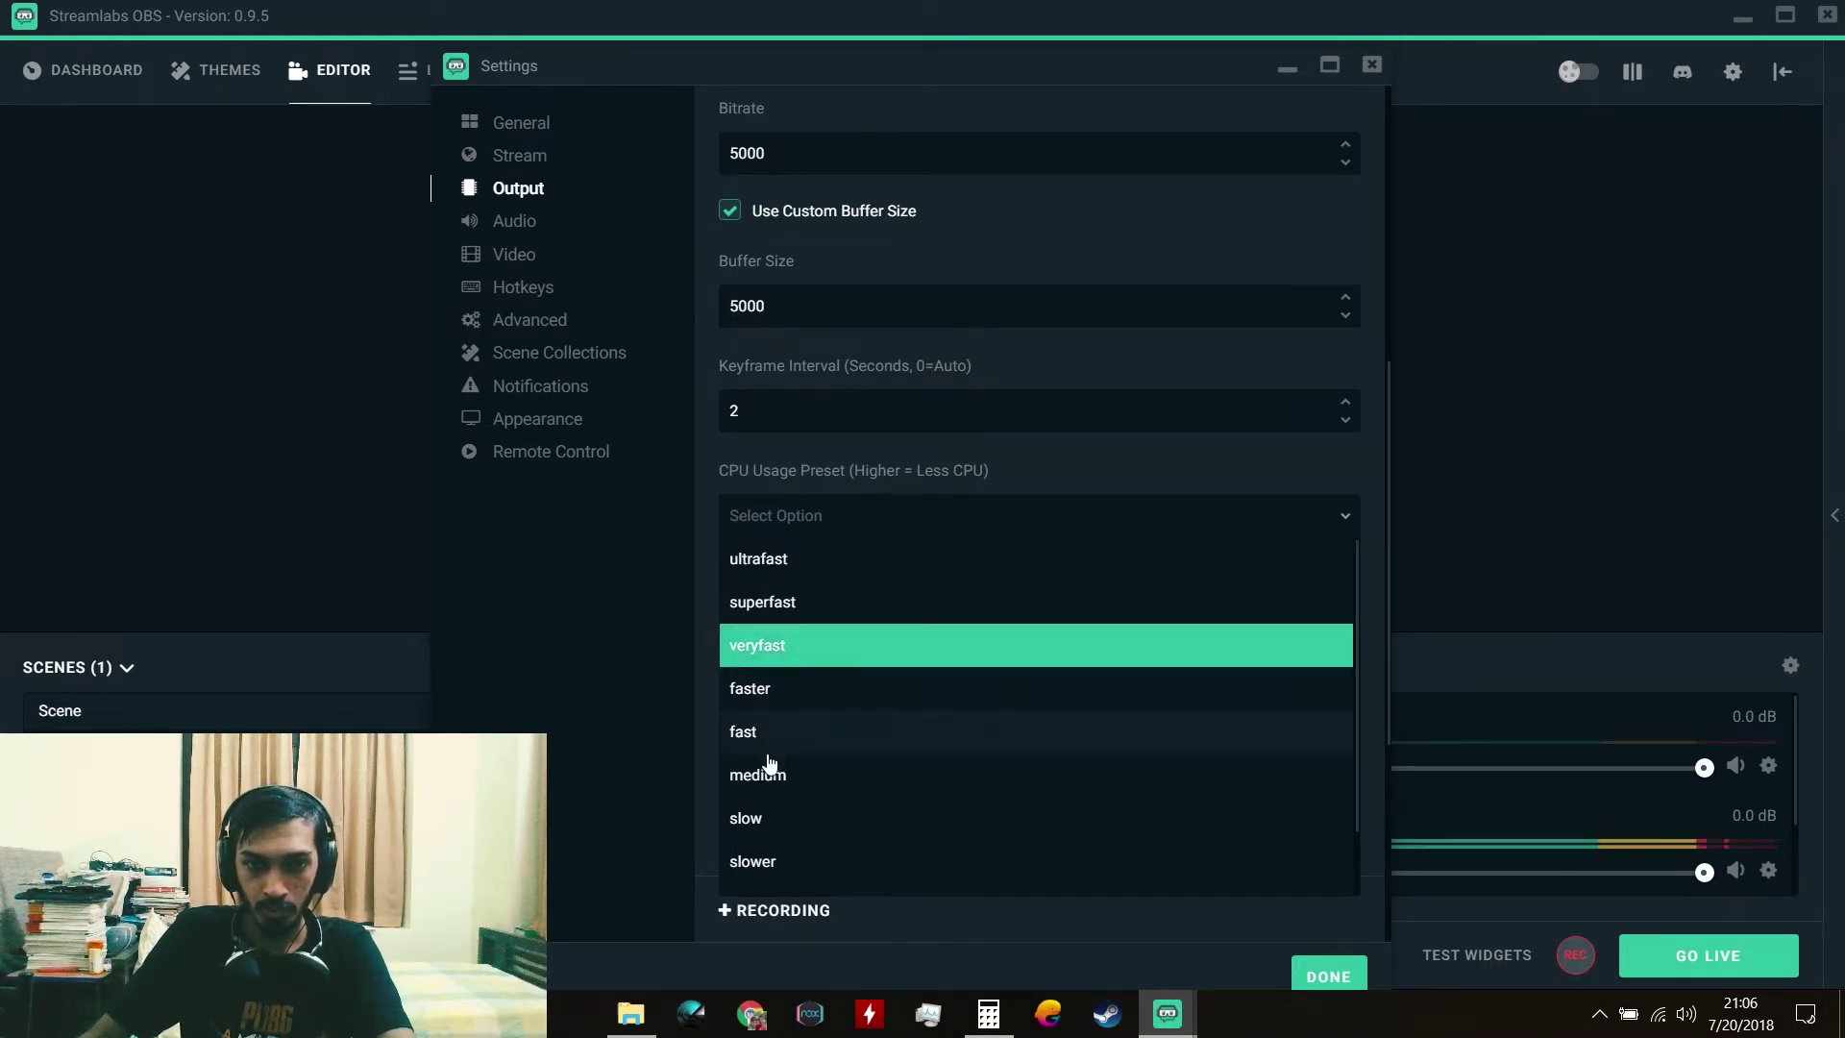
scroll(772, 876, down, 1)
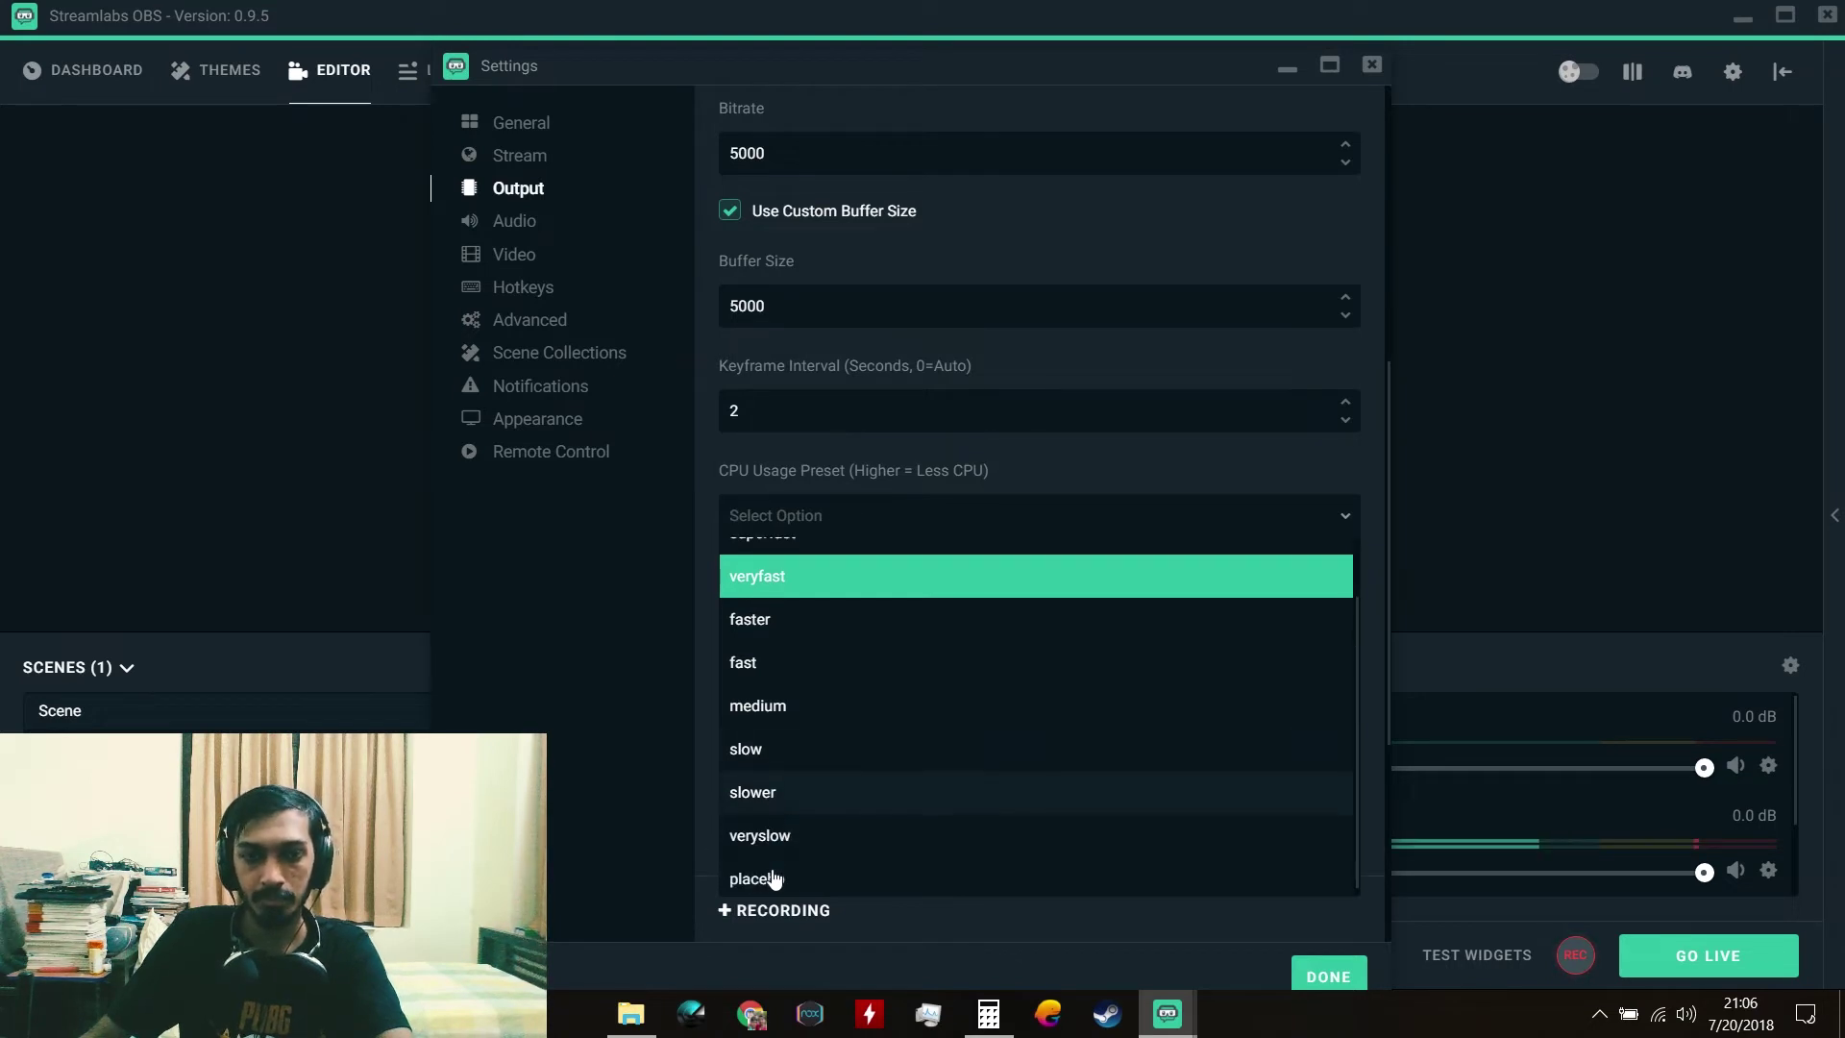
scroll(759, 693, up, 2)
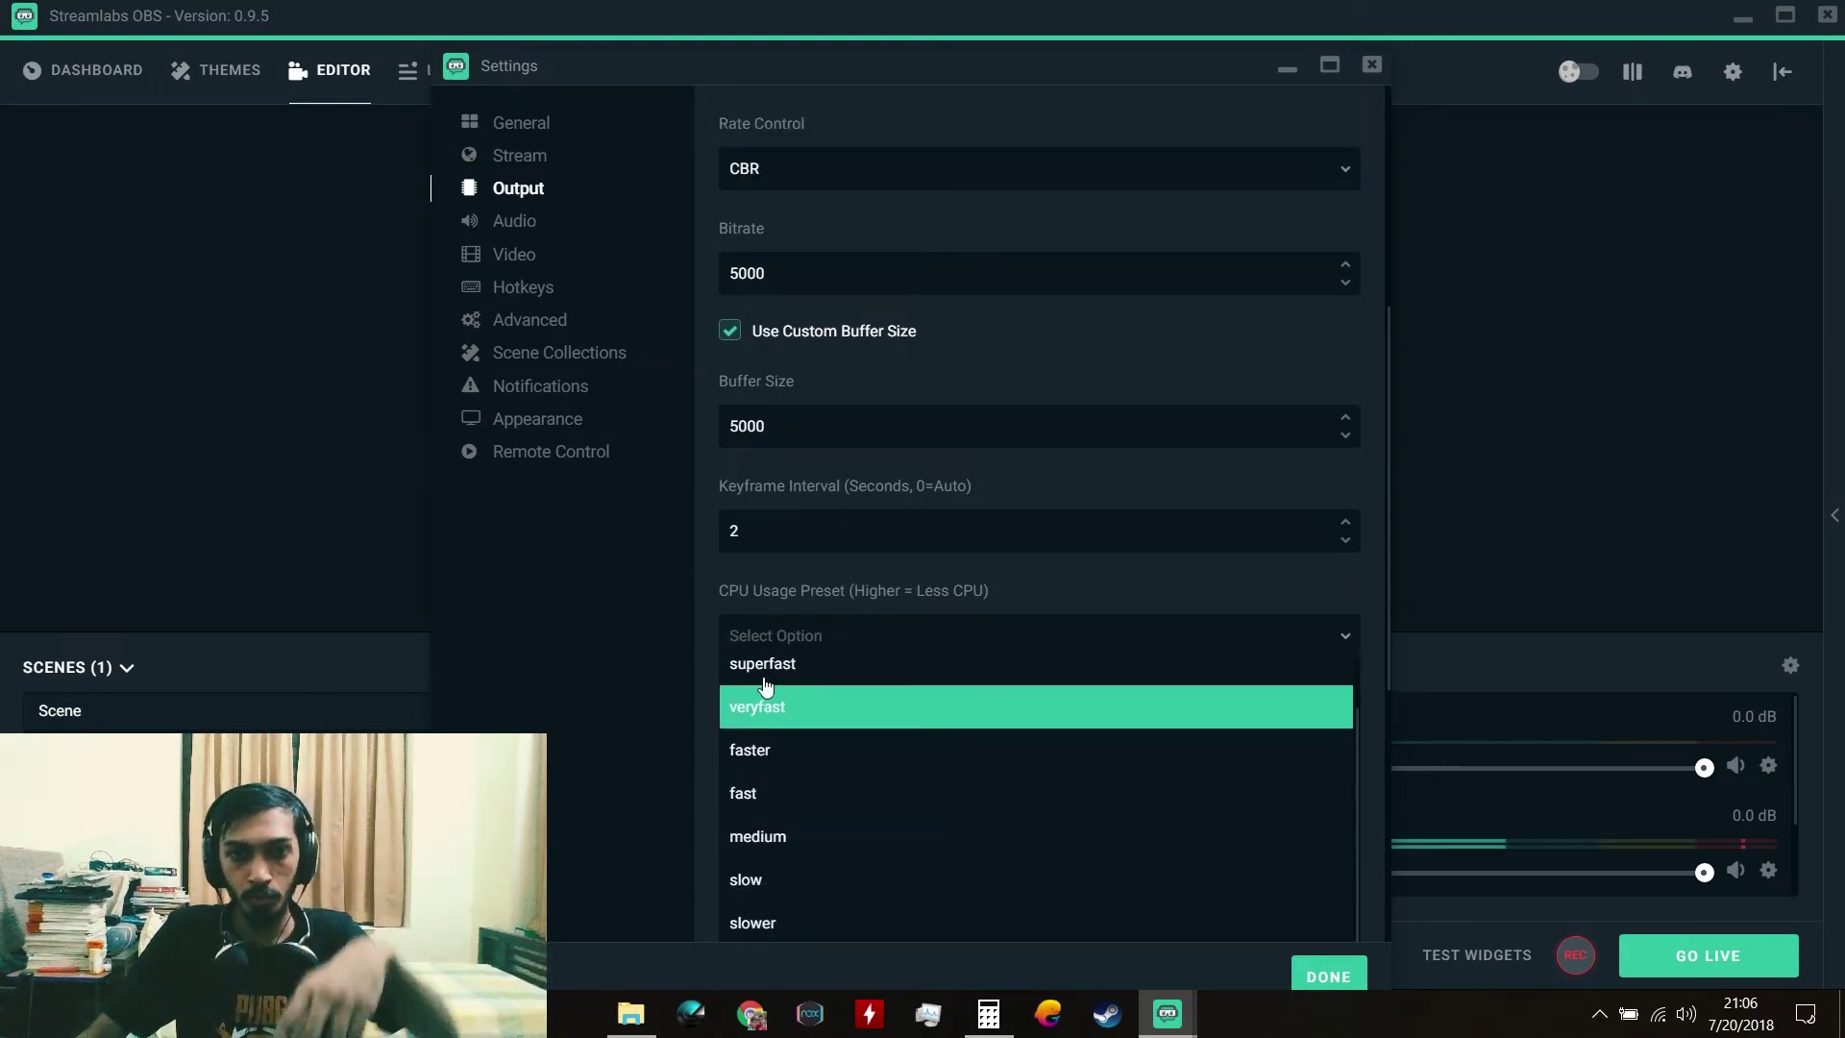
scroll(768, 720, down, 3)
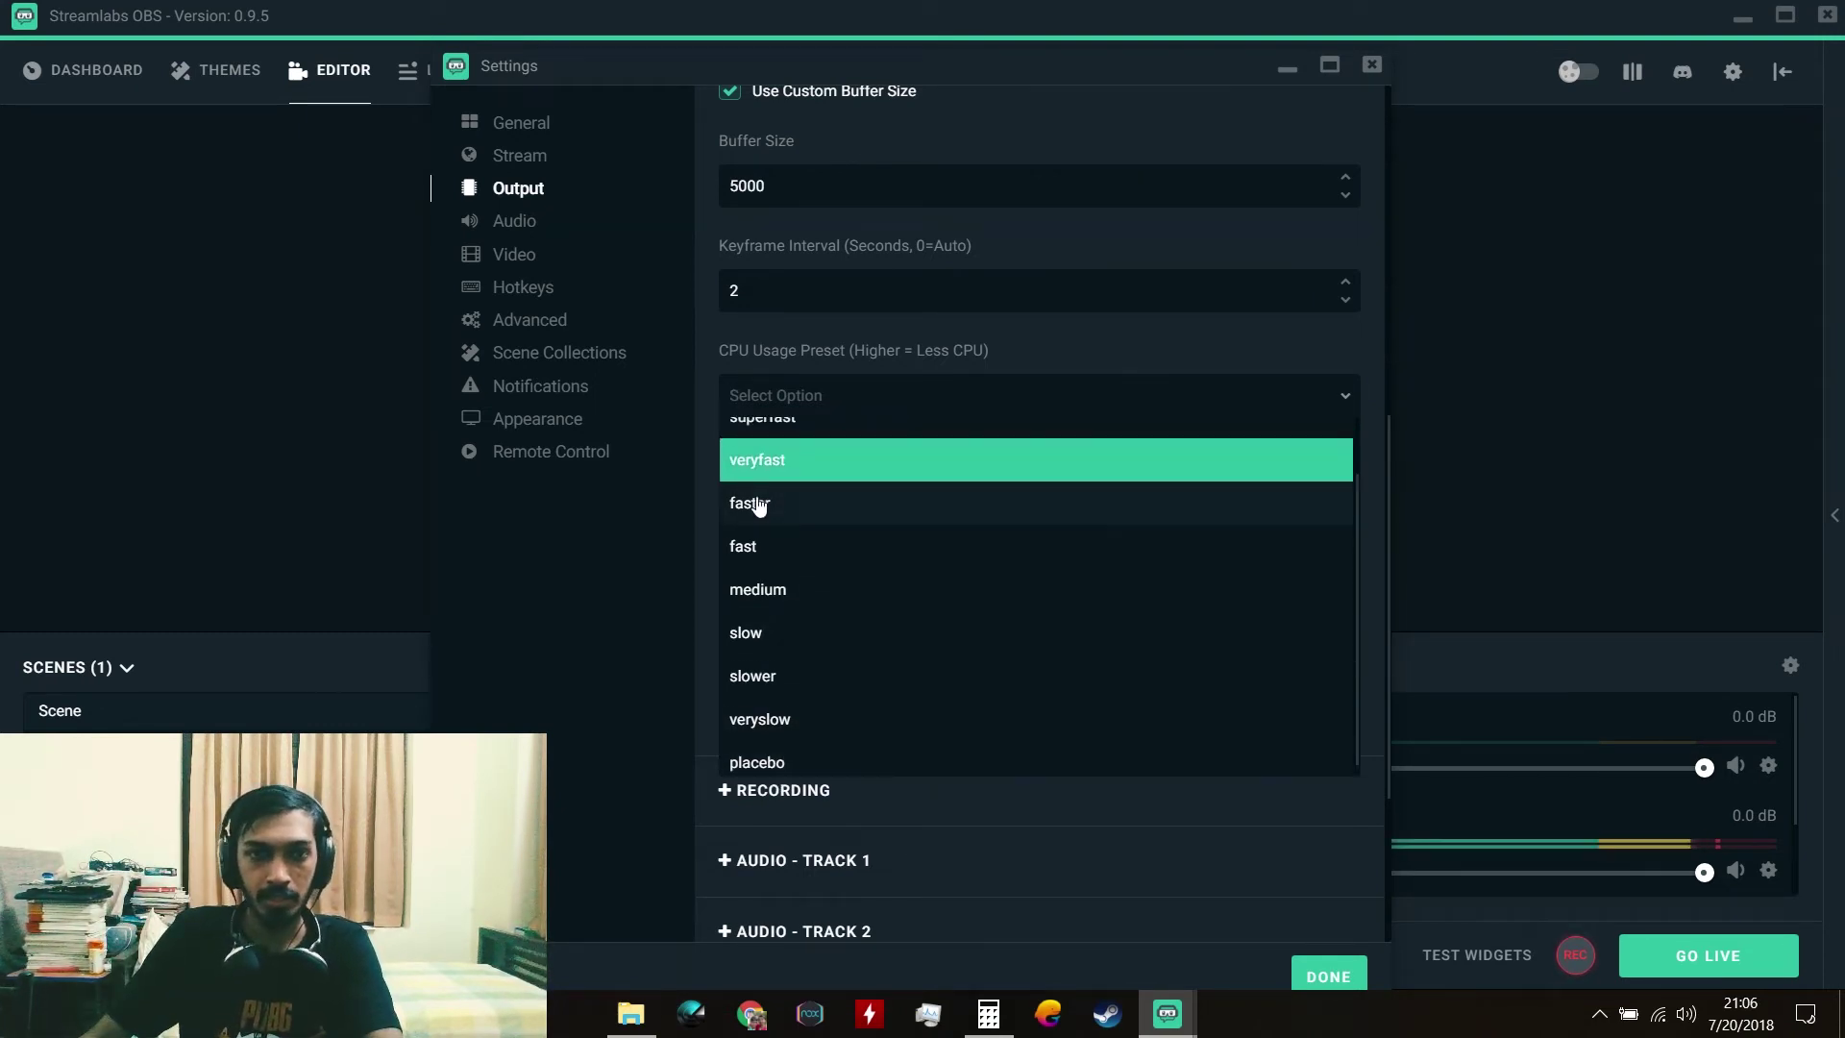
scroll(783, 510, up, 2)
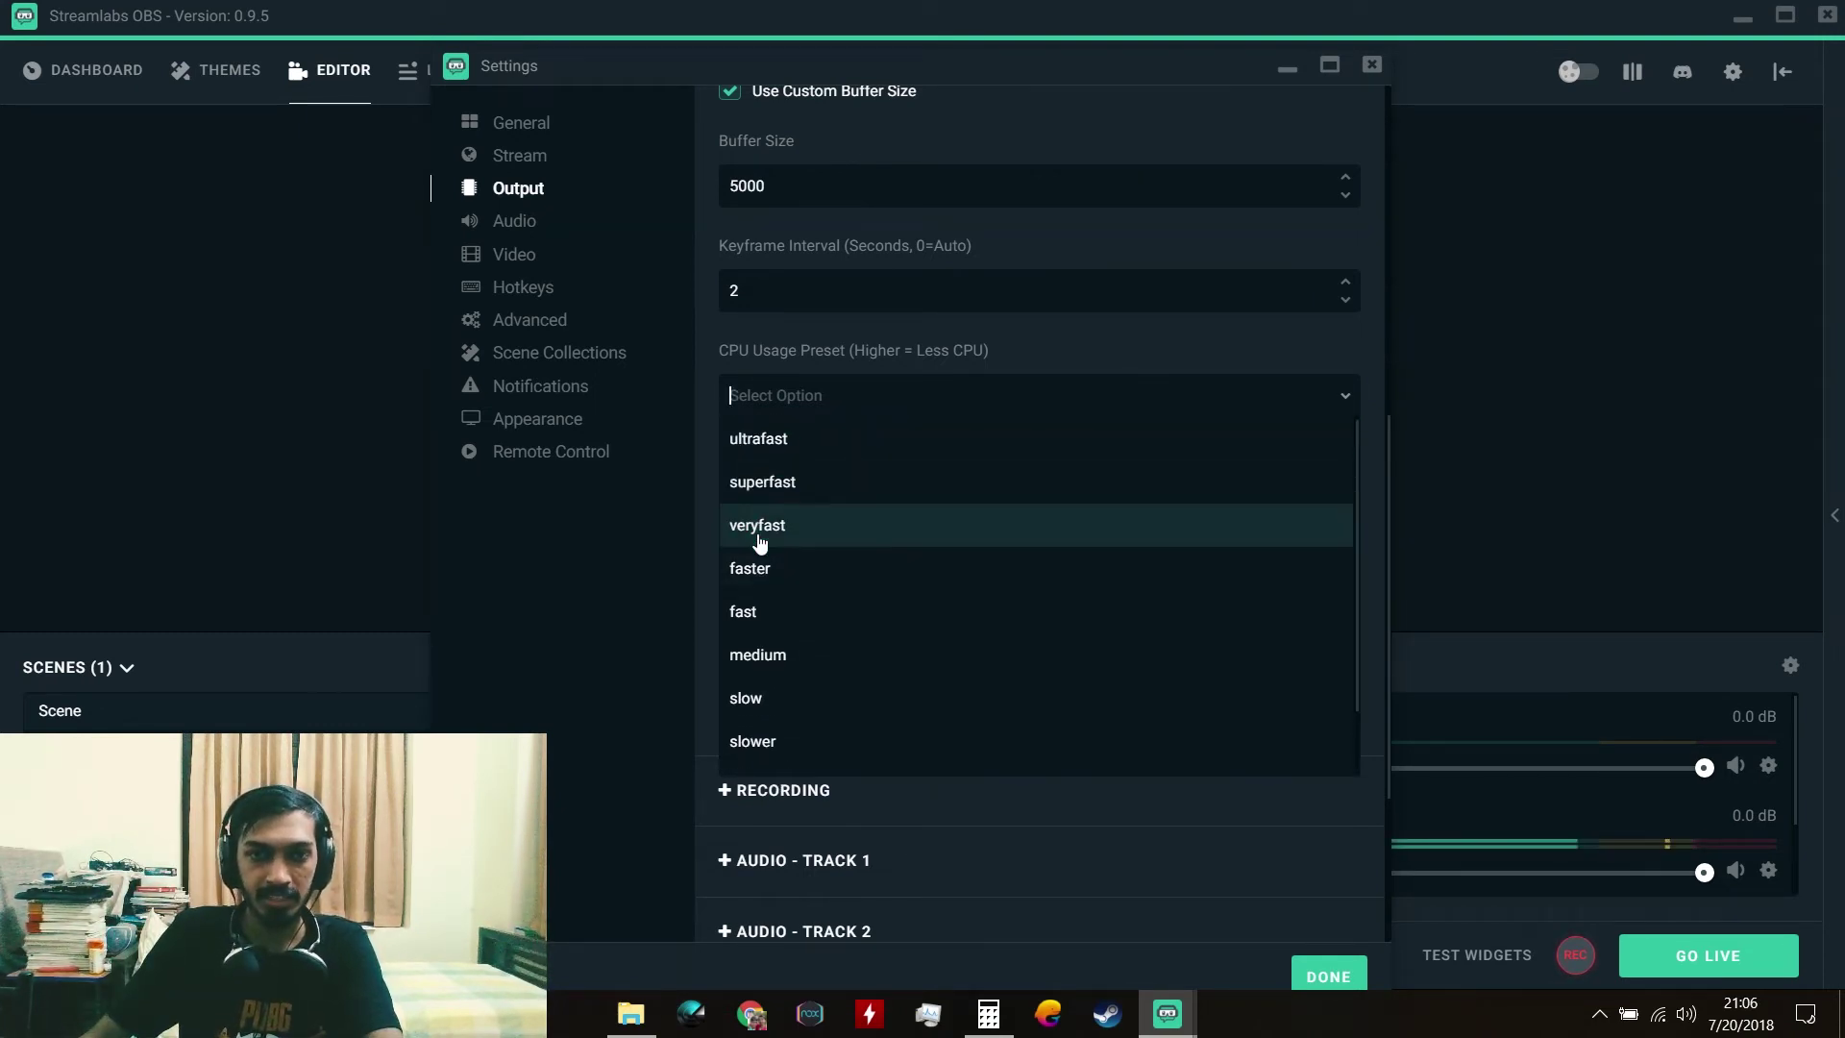
click(798, 338)
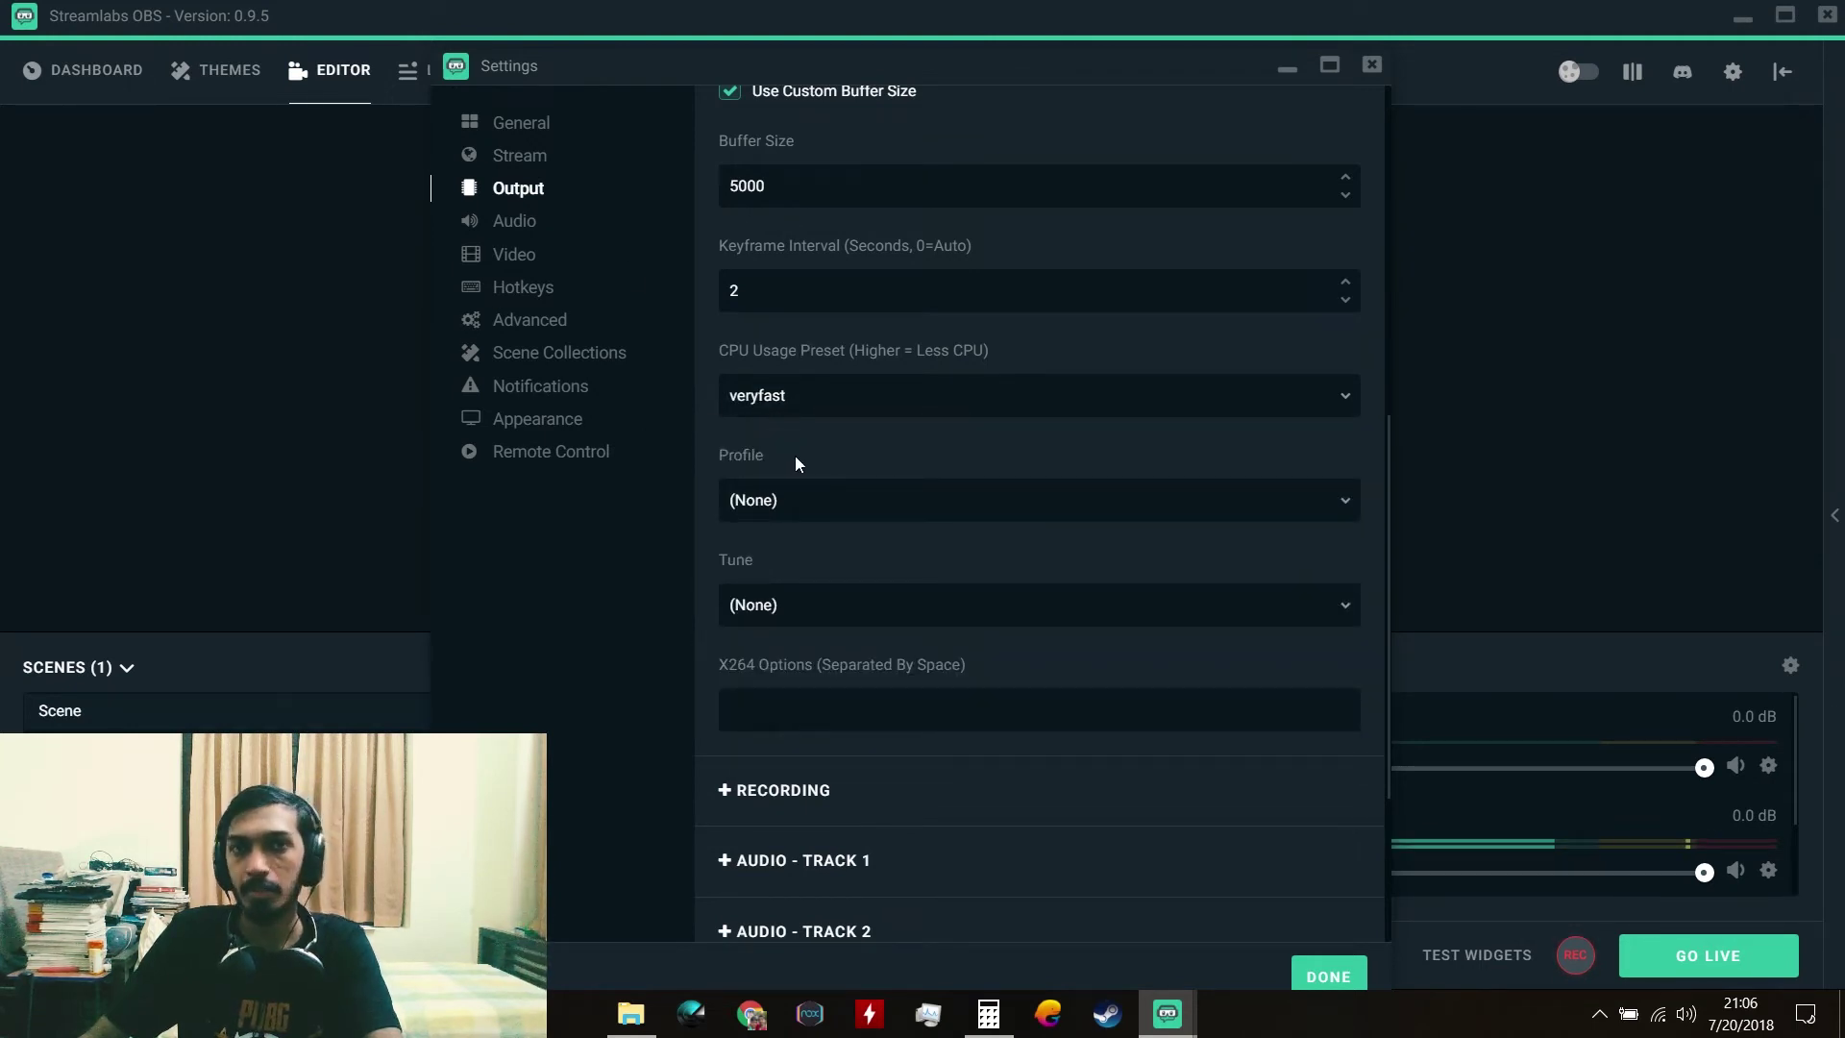
Step: Set the x264 Profile to high and check the Tune and X264 Options settings
click(799, 507)
click(758, 672)
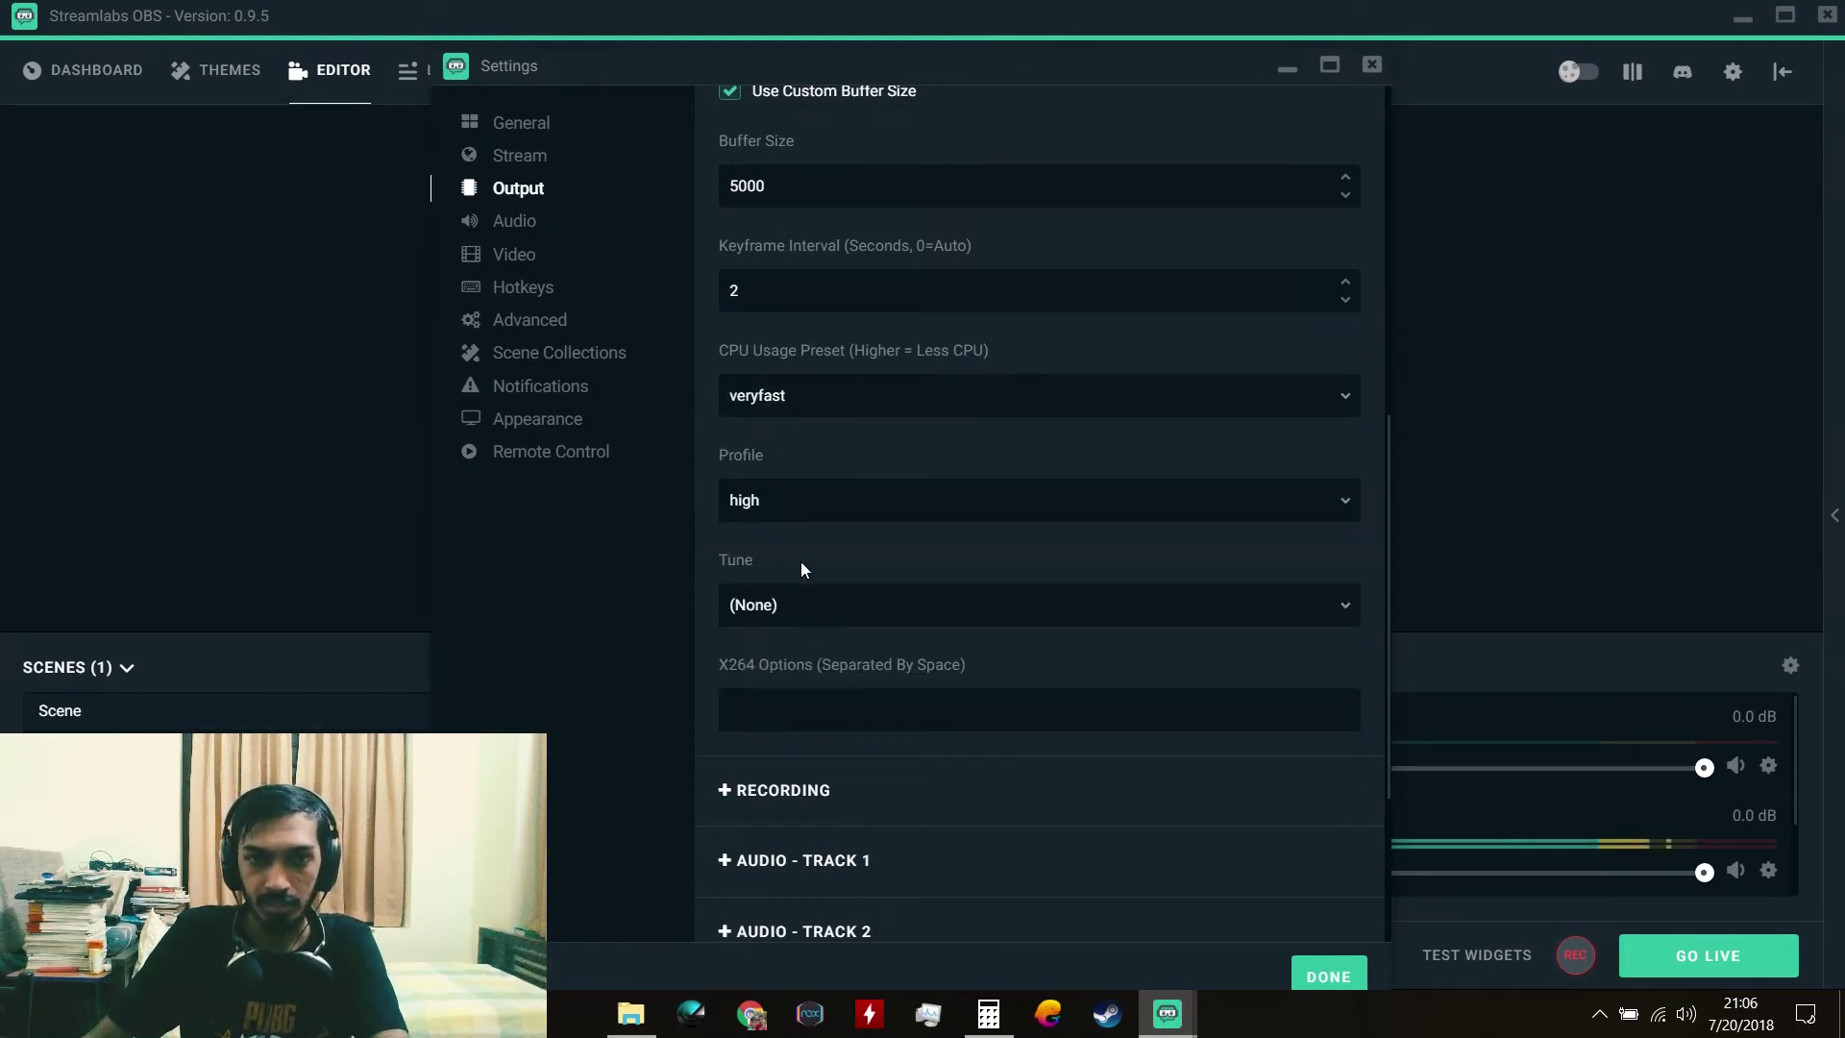
click(803, 600)
click(832, 576)
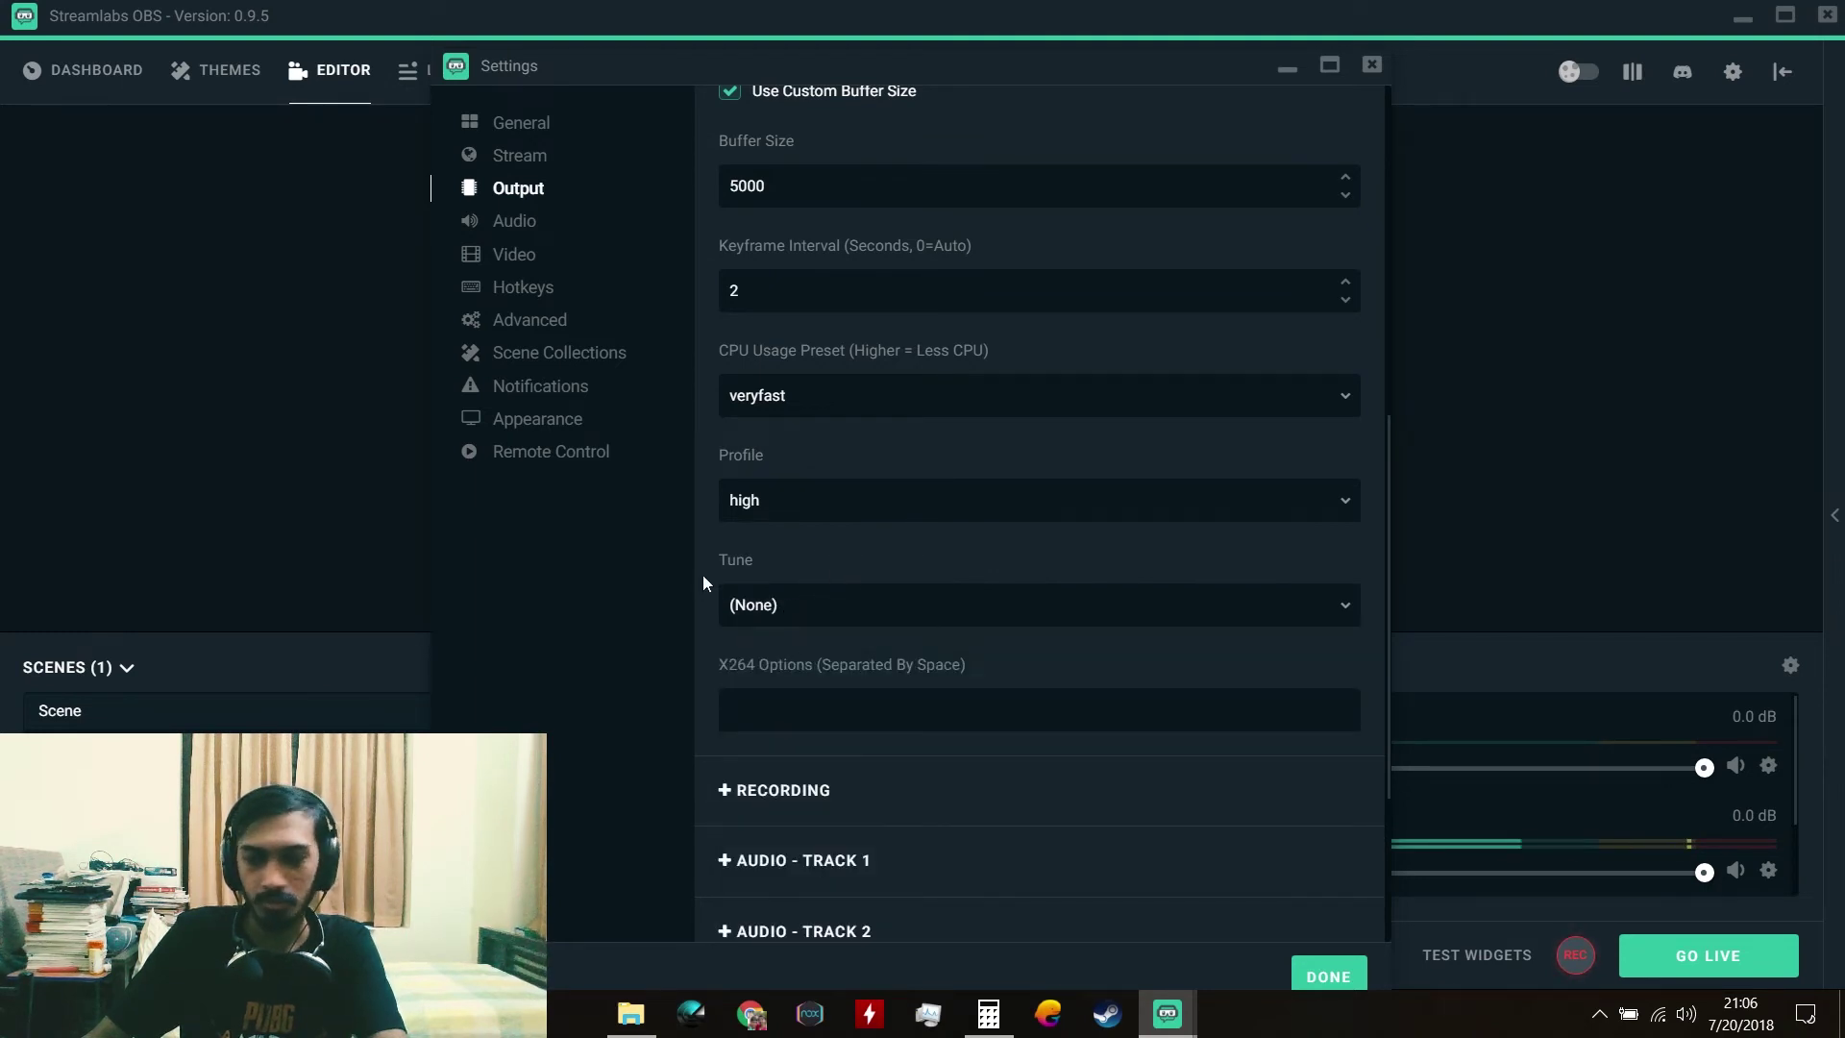
click(799, 702)
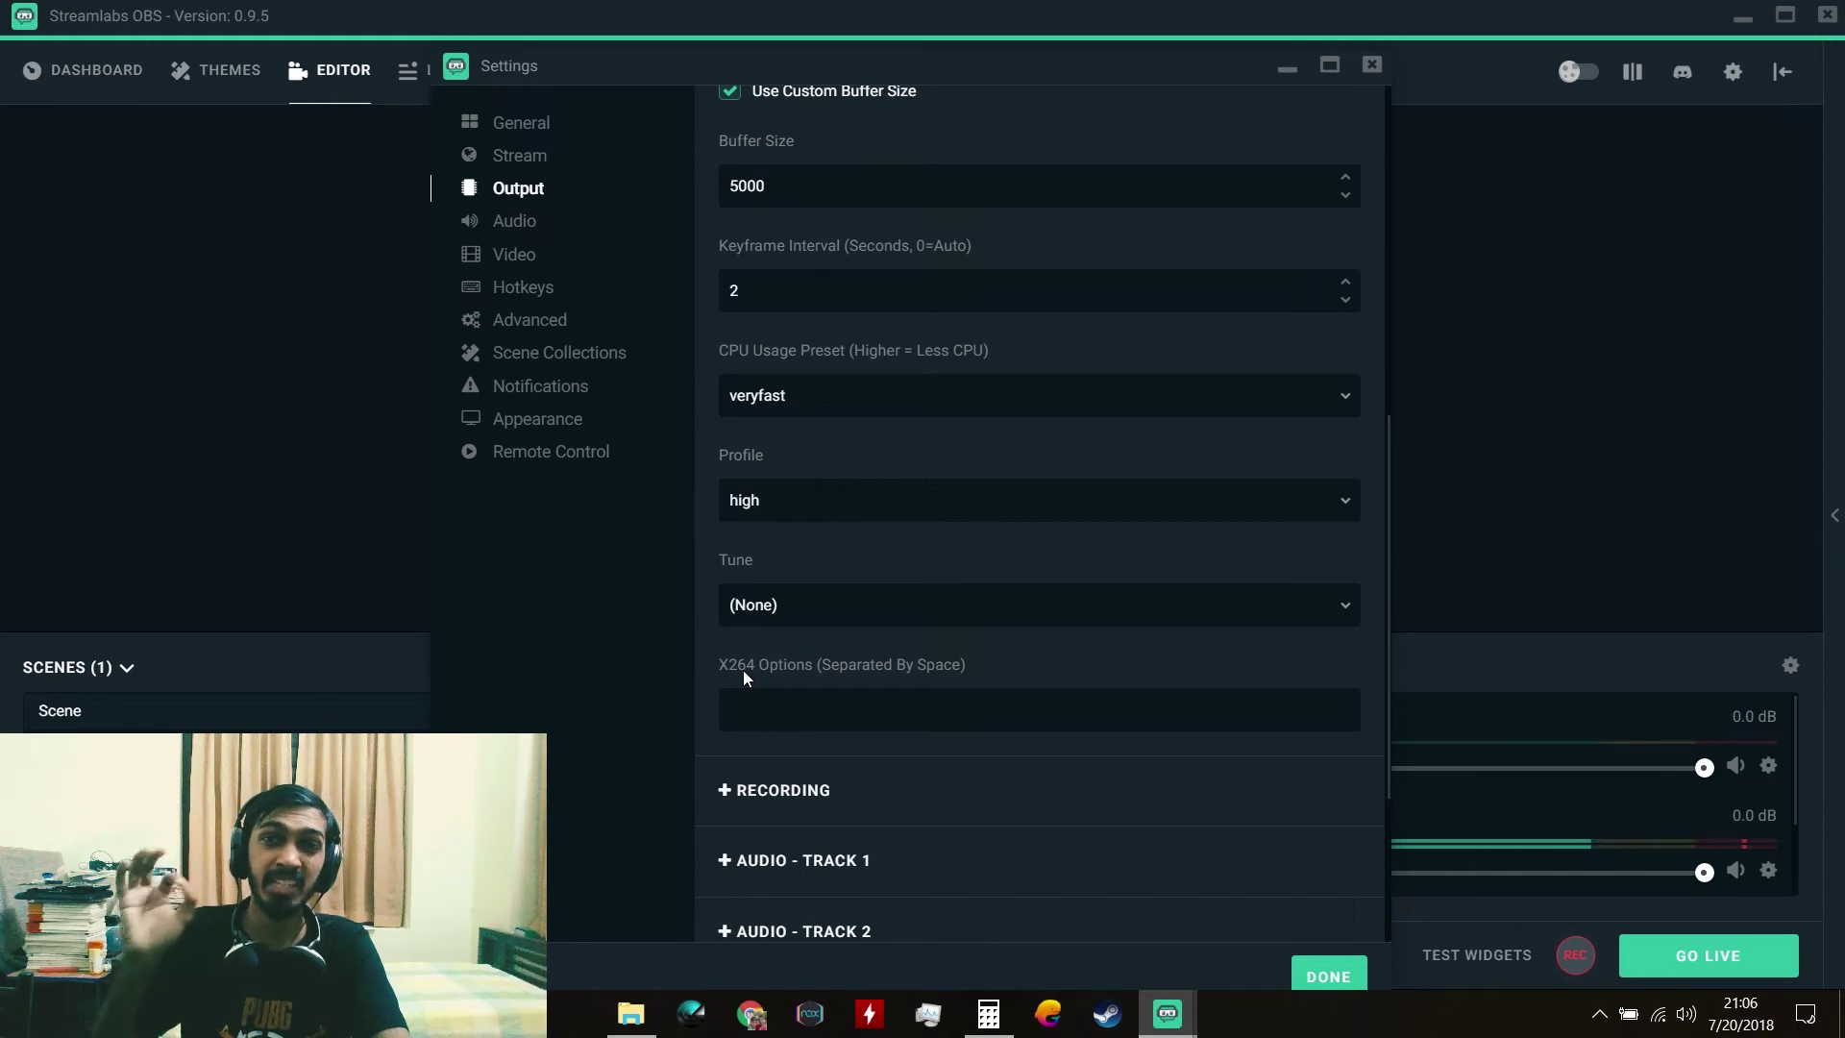
Step: Switch the streaming encoder back to NVENC and set the bitrate to 5000
scroll(742, 670, up, 4)
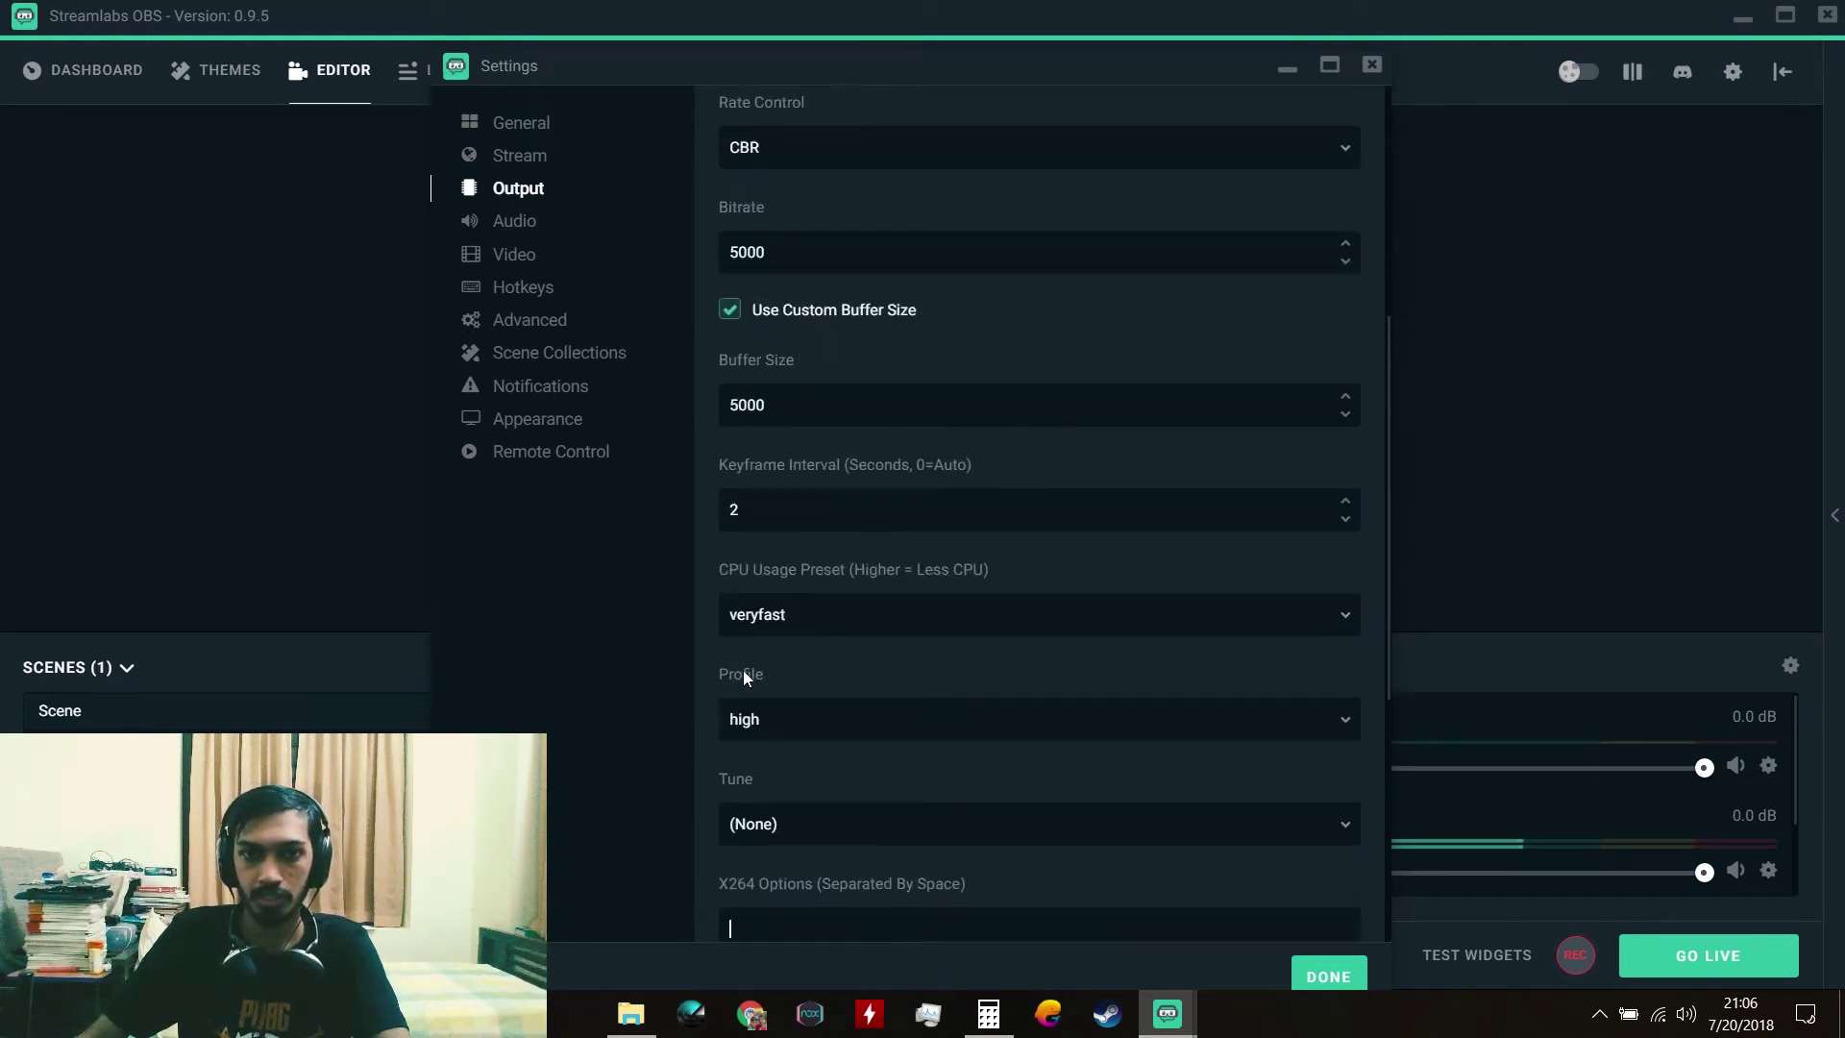
click(864, 289)
key(Return)
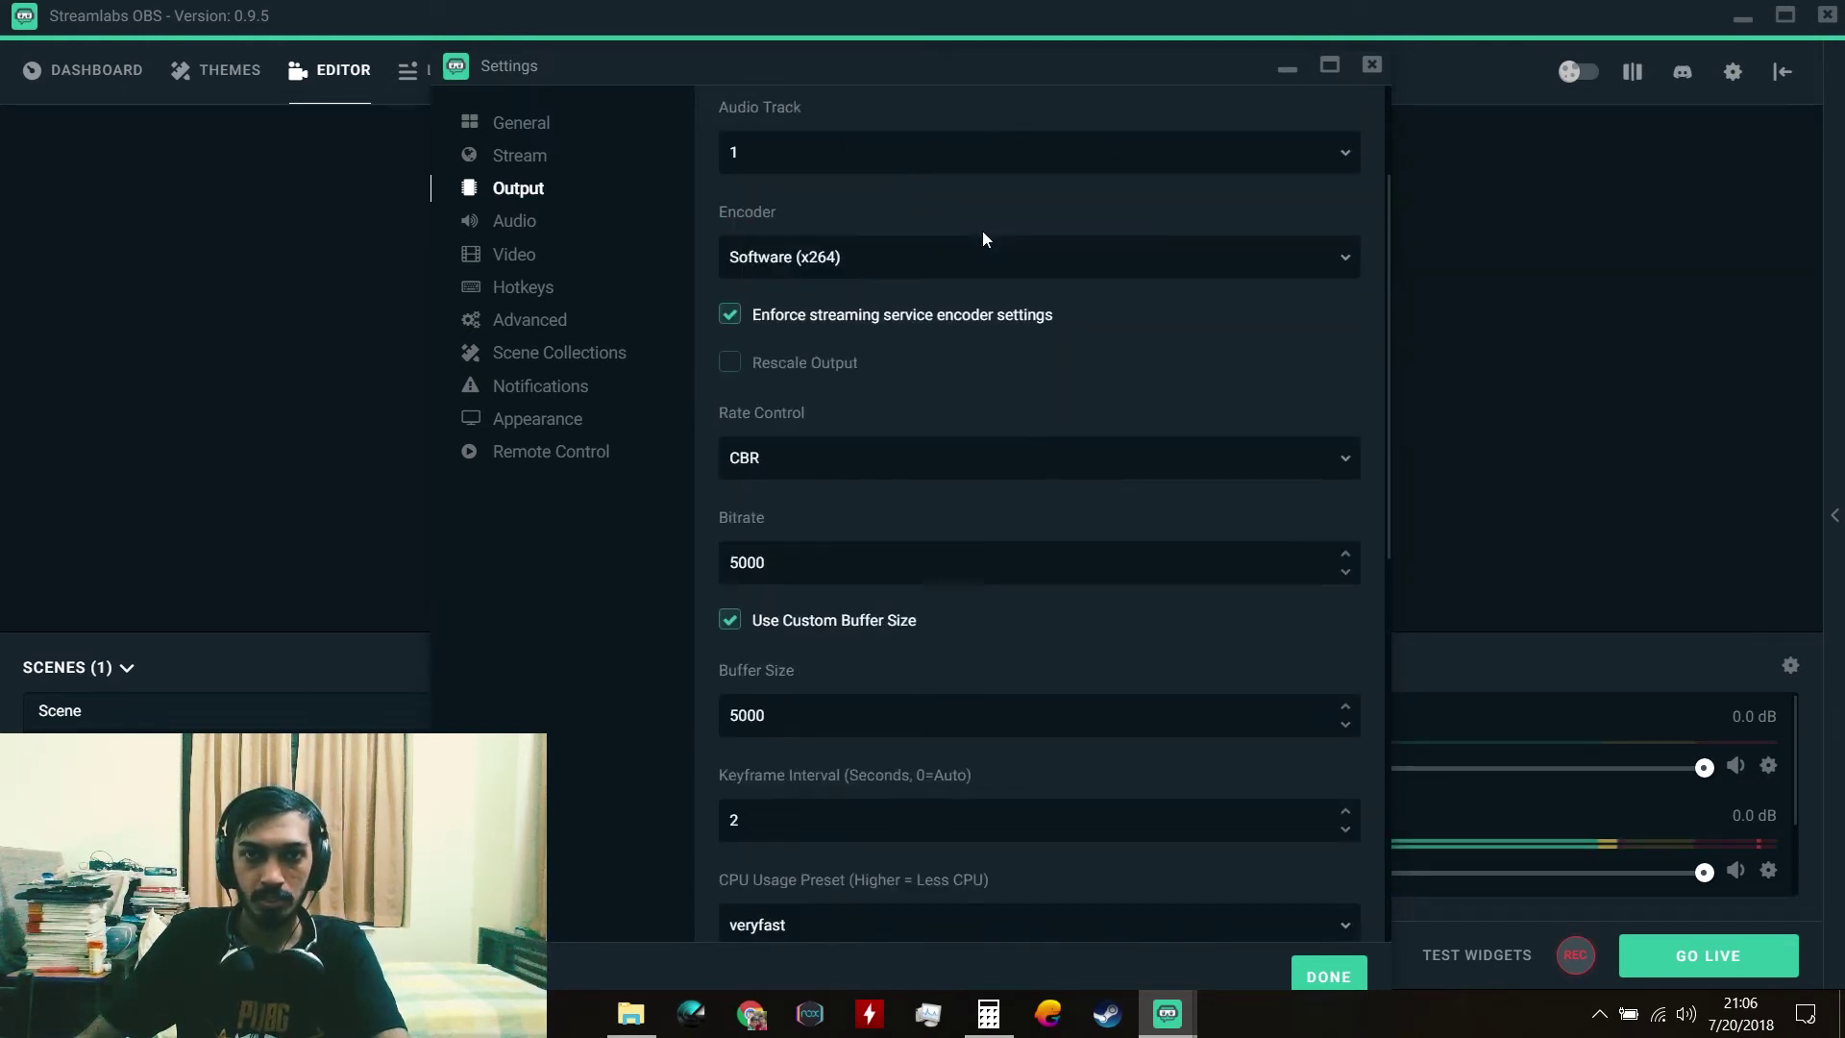
scroll(980, 289, up, 1)
click(879, 332)
click(985, 440)
scroll(980, 449, down, 3)
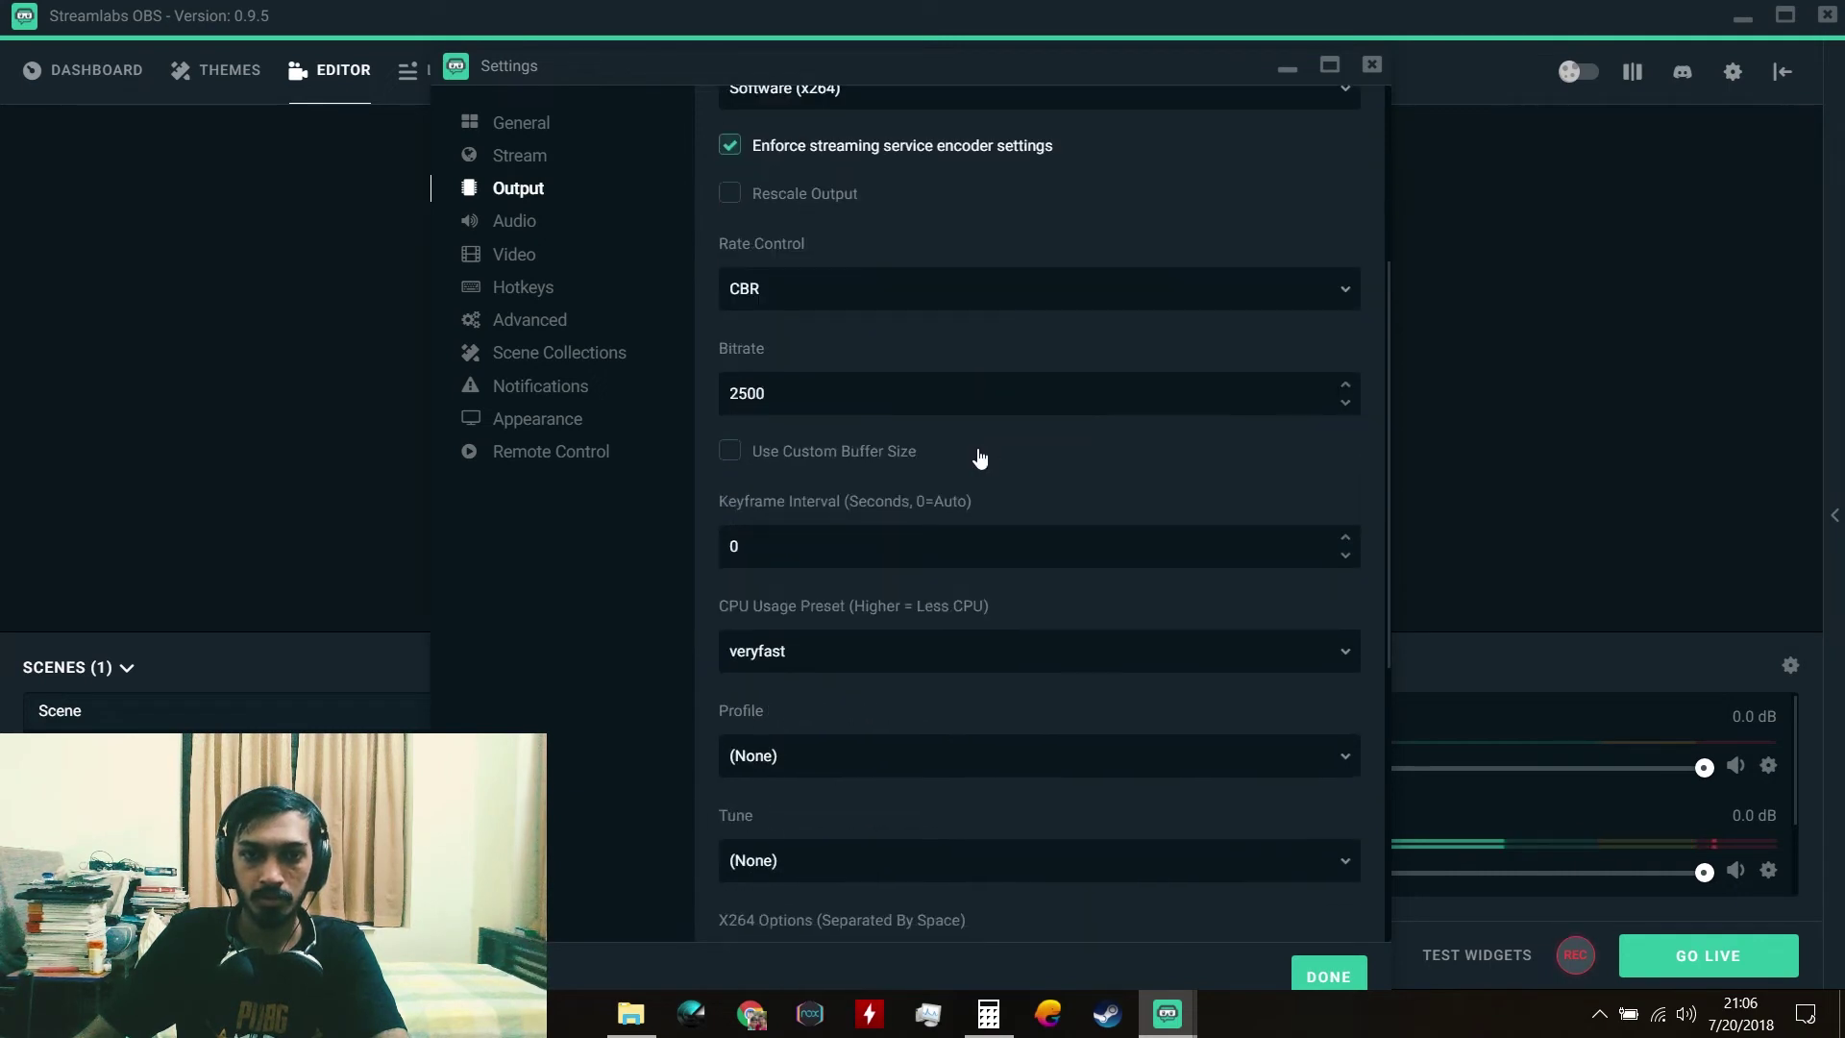
drag(913, 394, 577, 416)
text(5)
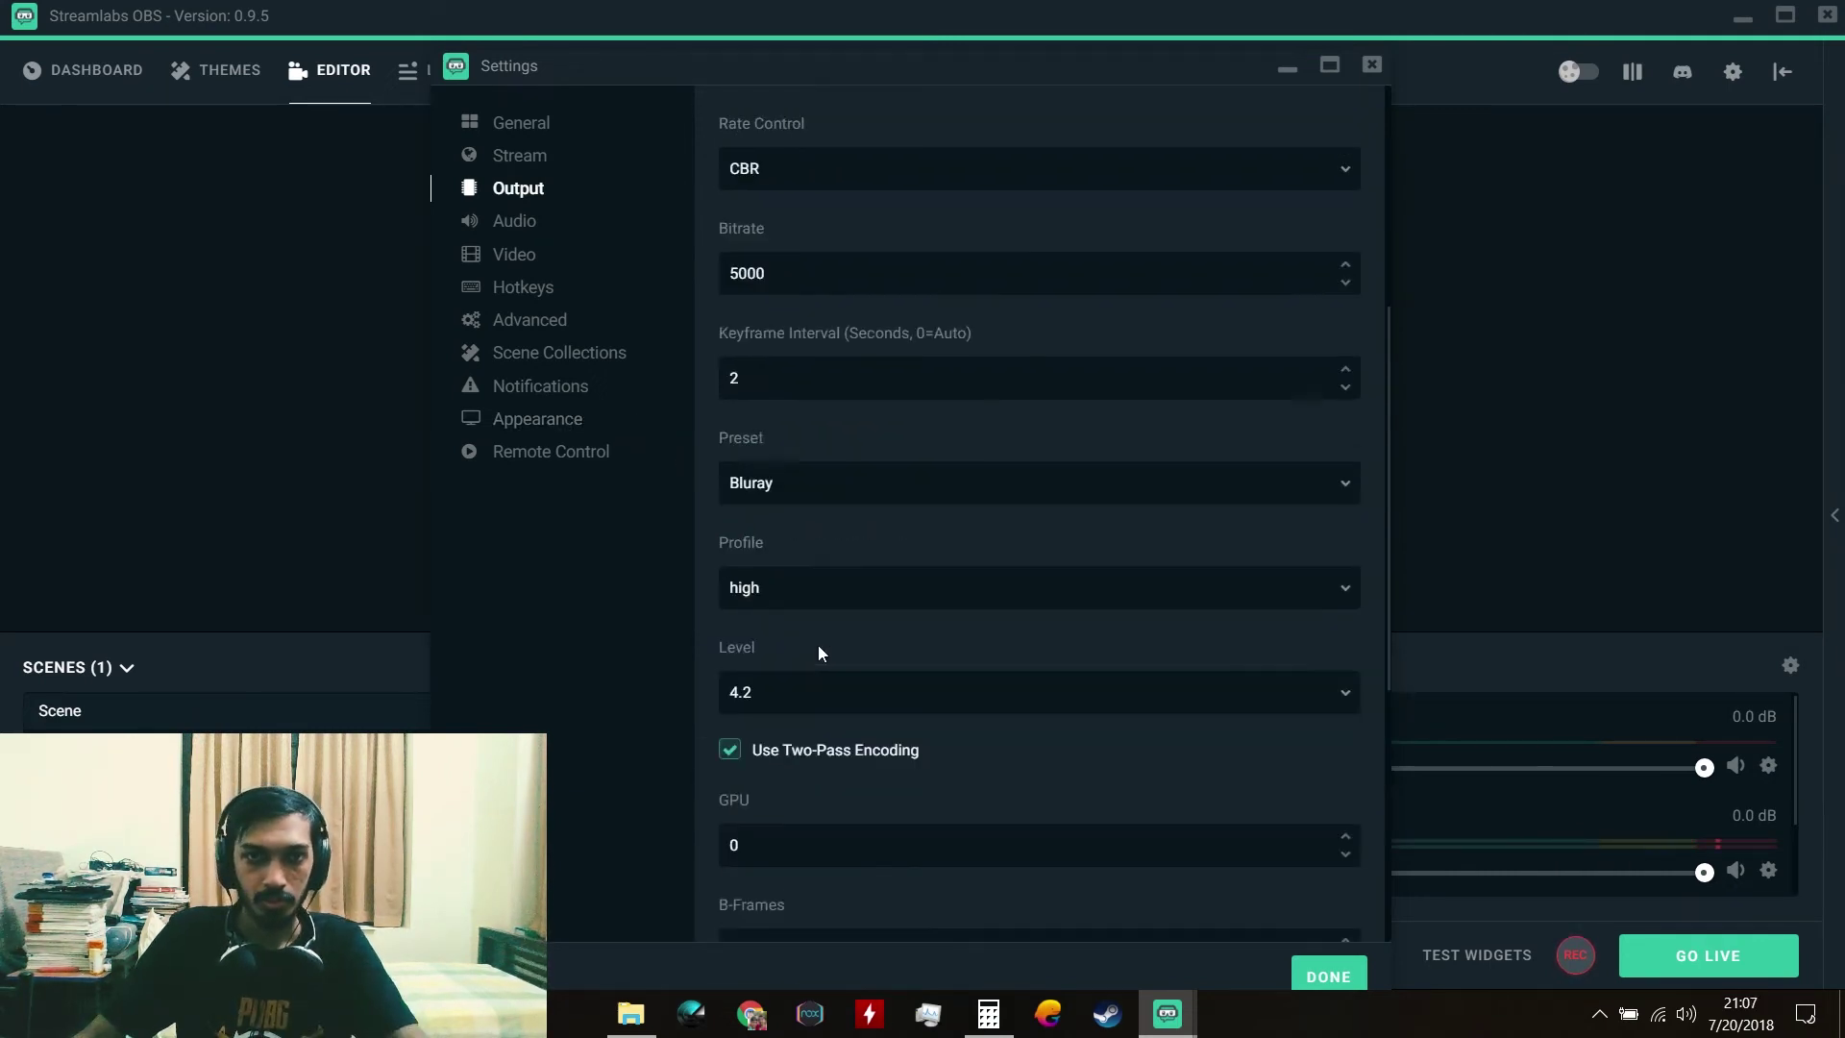
Step: Collapse the Streaming section of the Output settings and expand the Recording section
scroll(817, 644, up, 5)
click(805, 252)
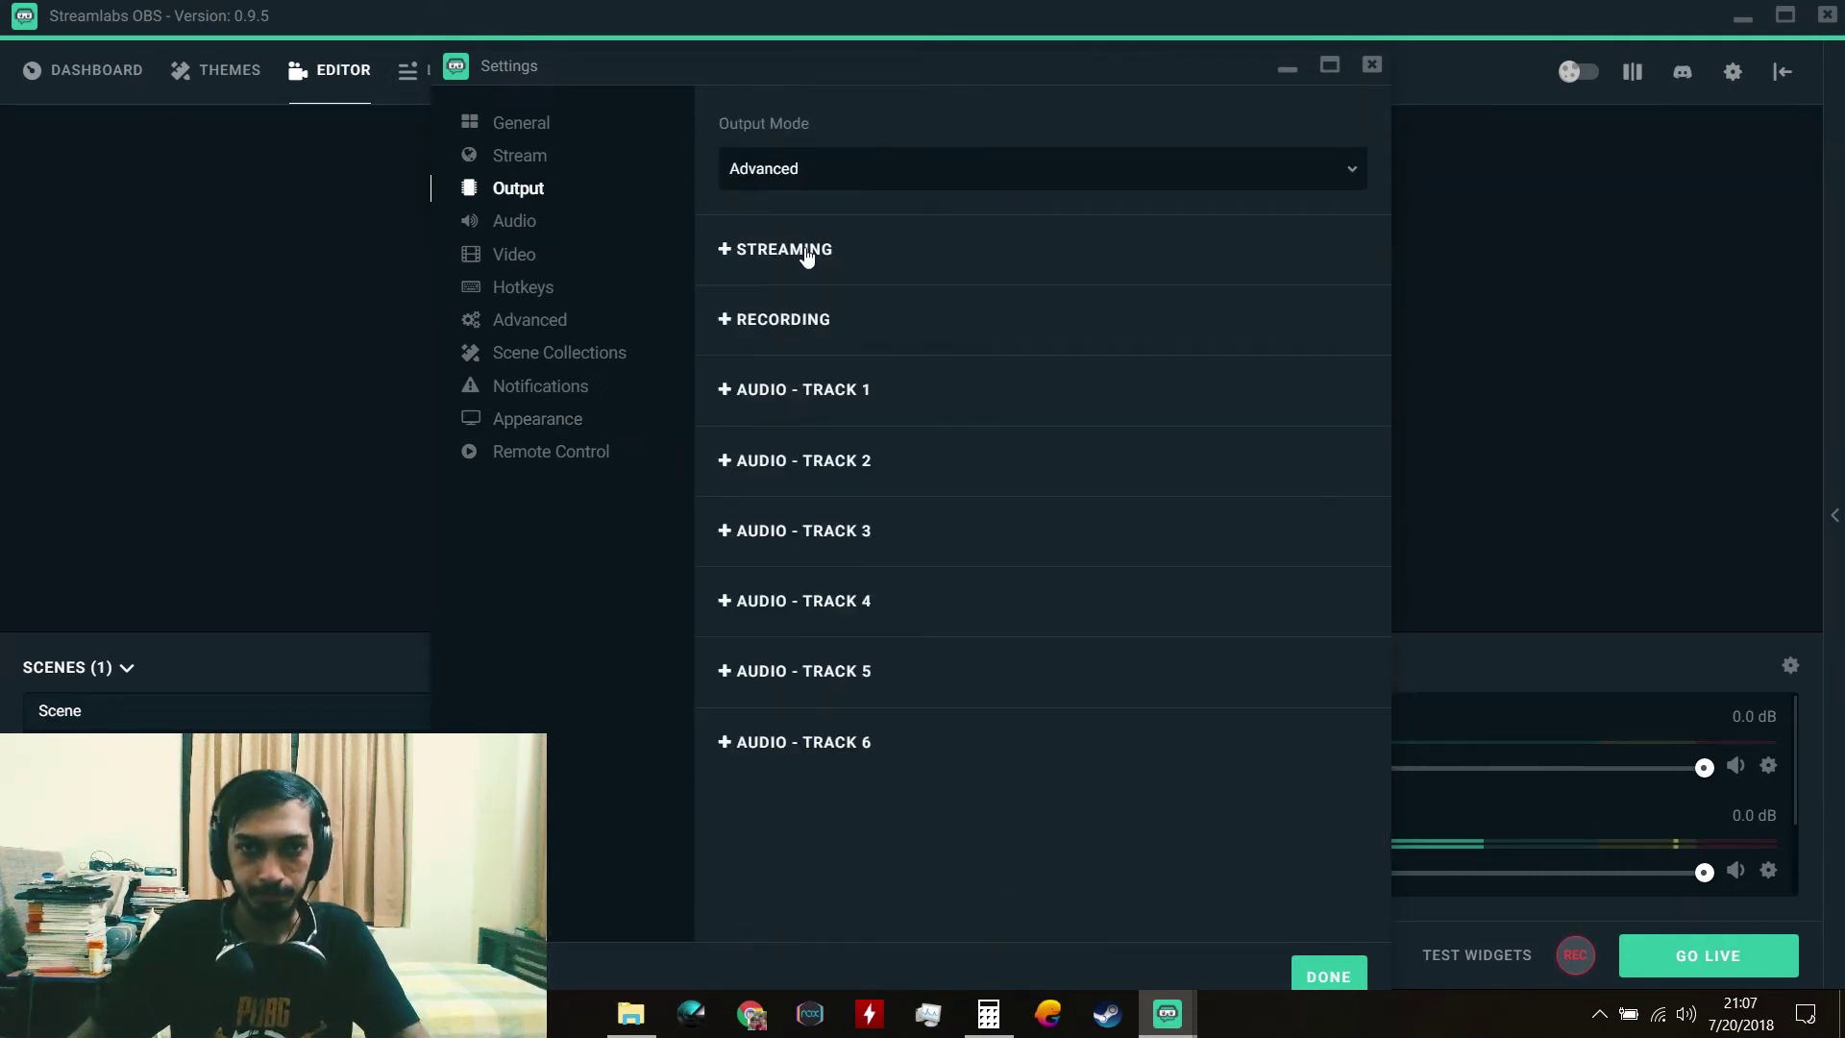
click(755, 323)
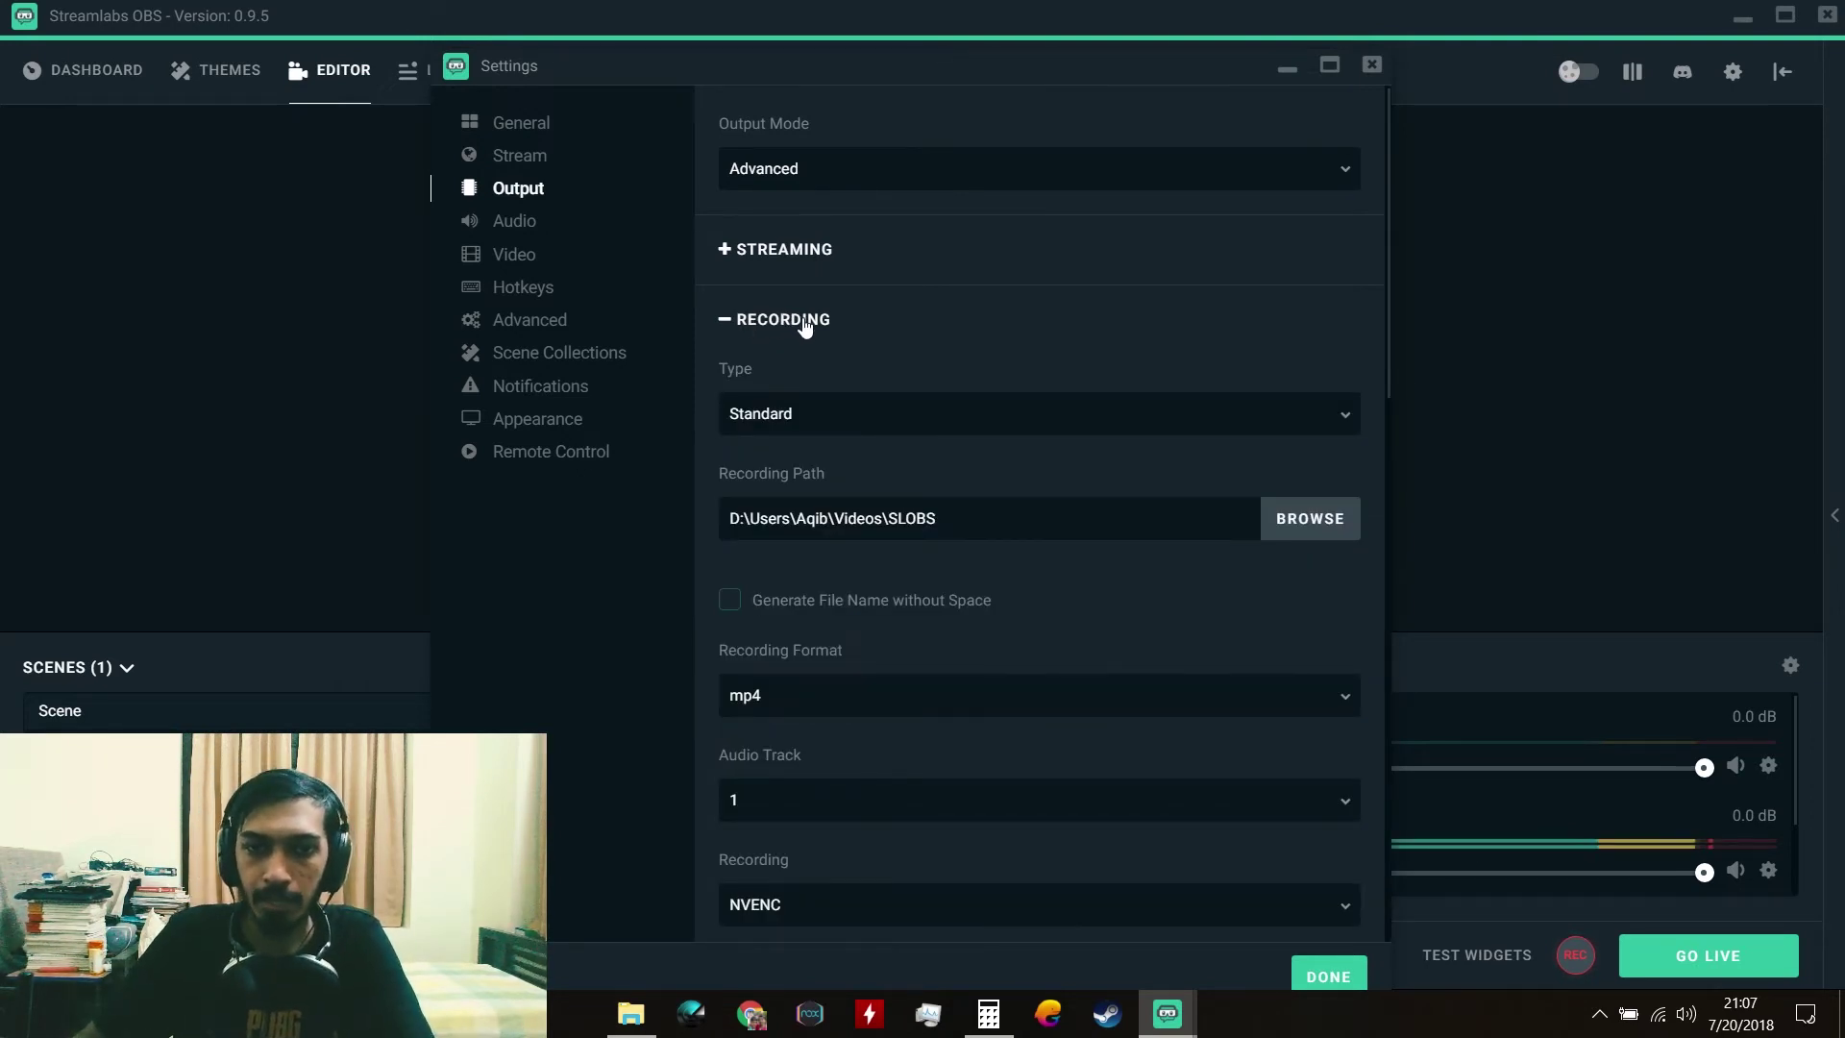
Step: Examine the recording format, NVENC encoder, bitrate, keyframe interval, preset, profile and level settings
scroll(805, 326, down, 1)
scroll(849, 628, down, 4)
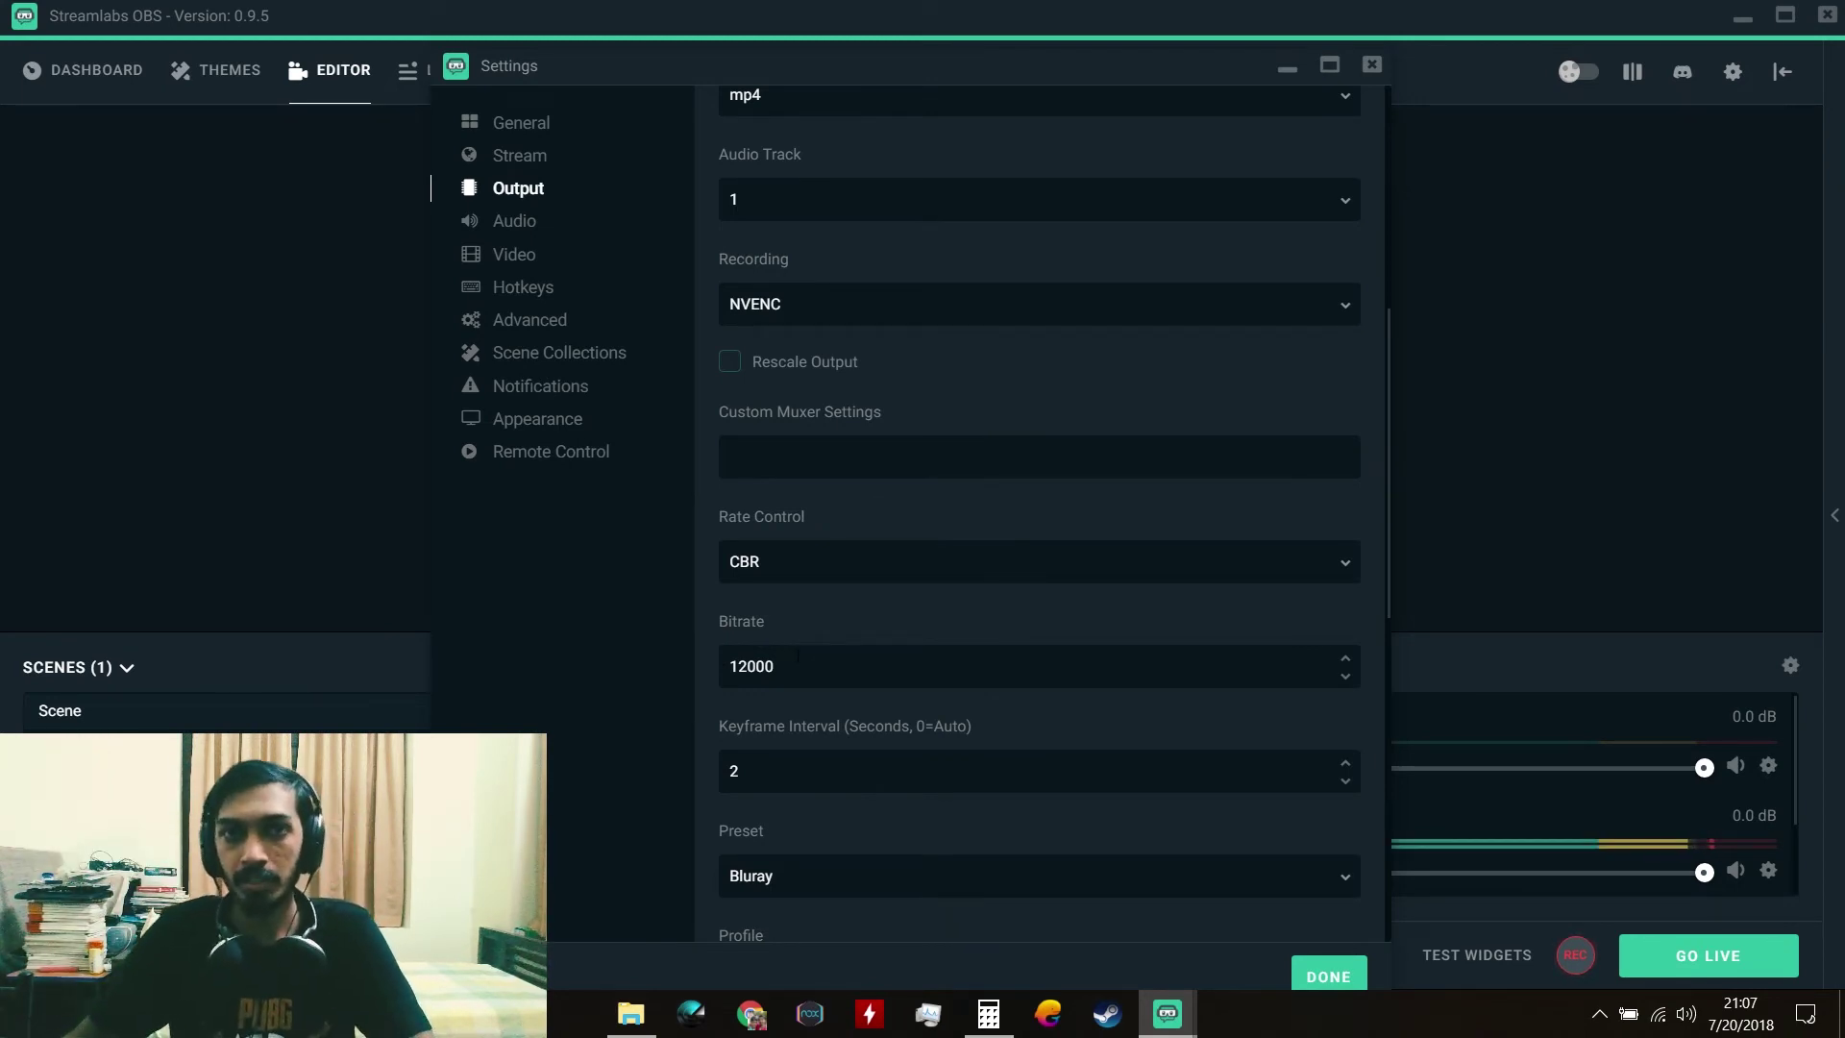
drag(797, 656, 705, 679)
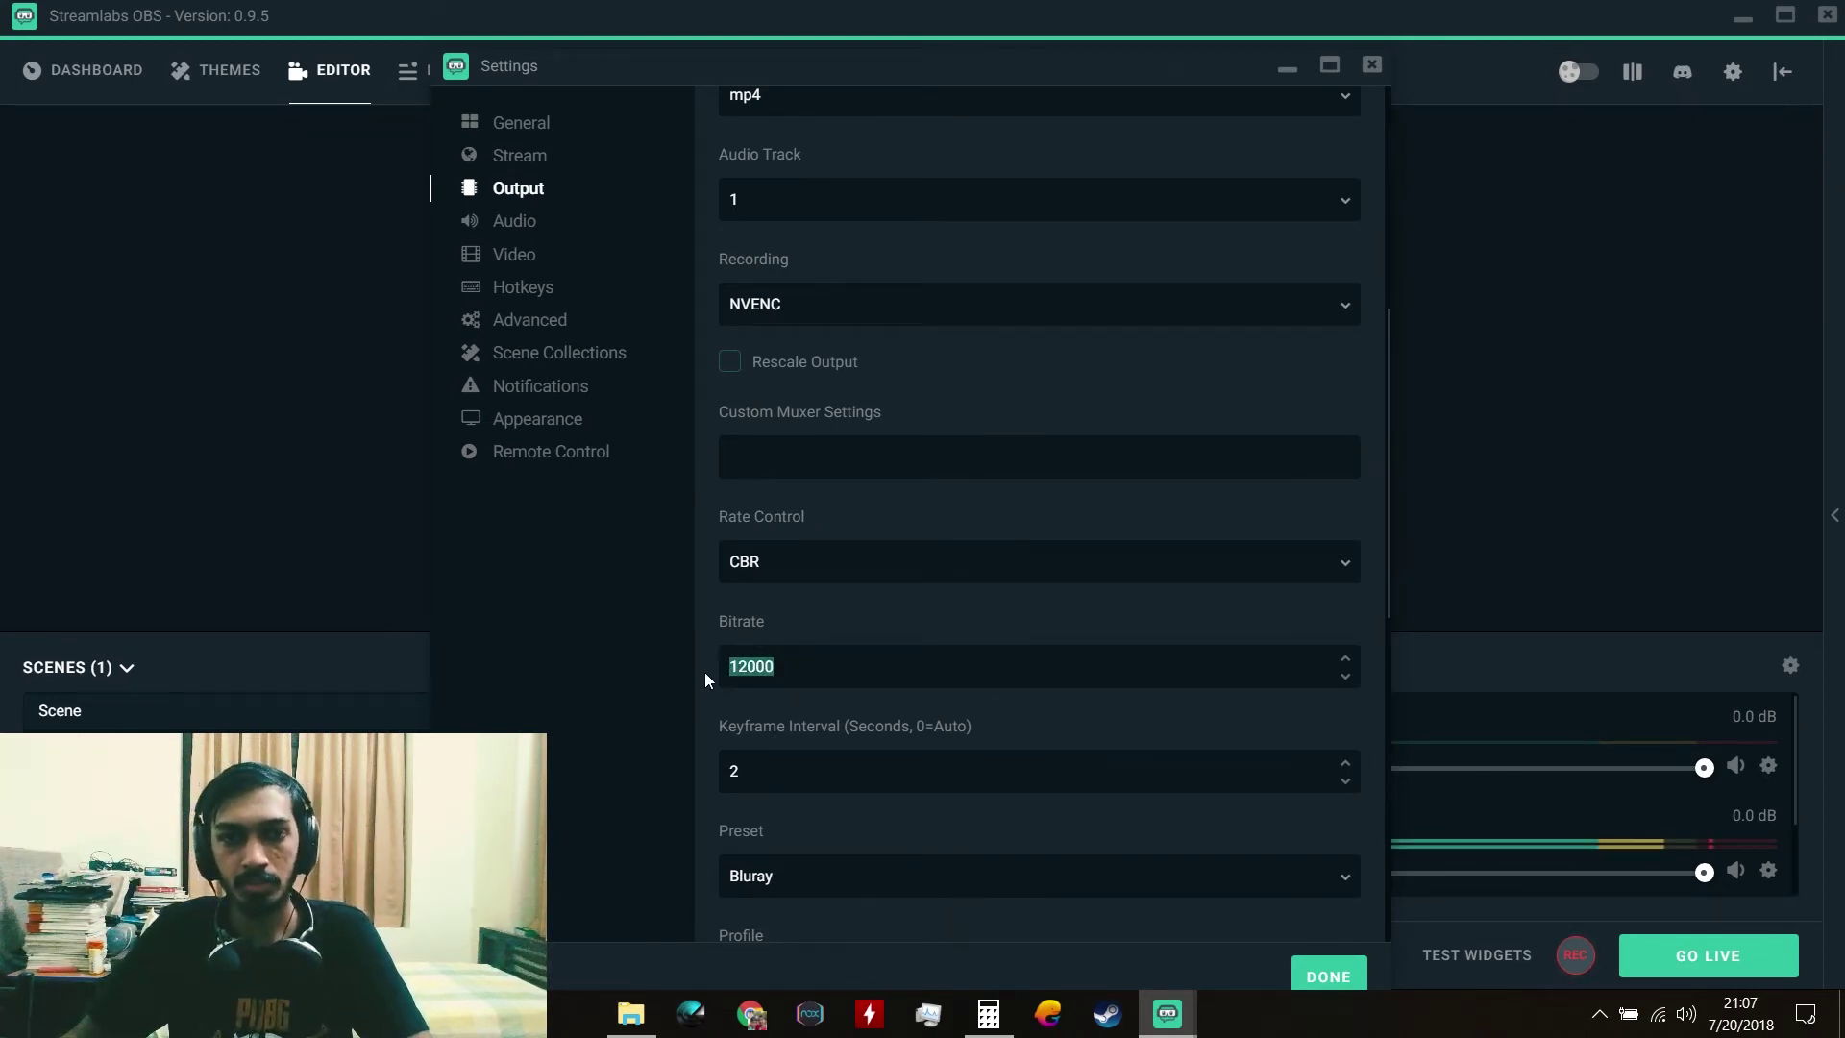
click(797, 620)
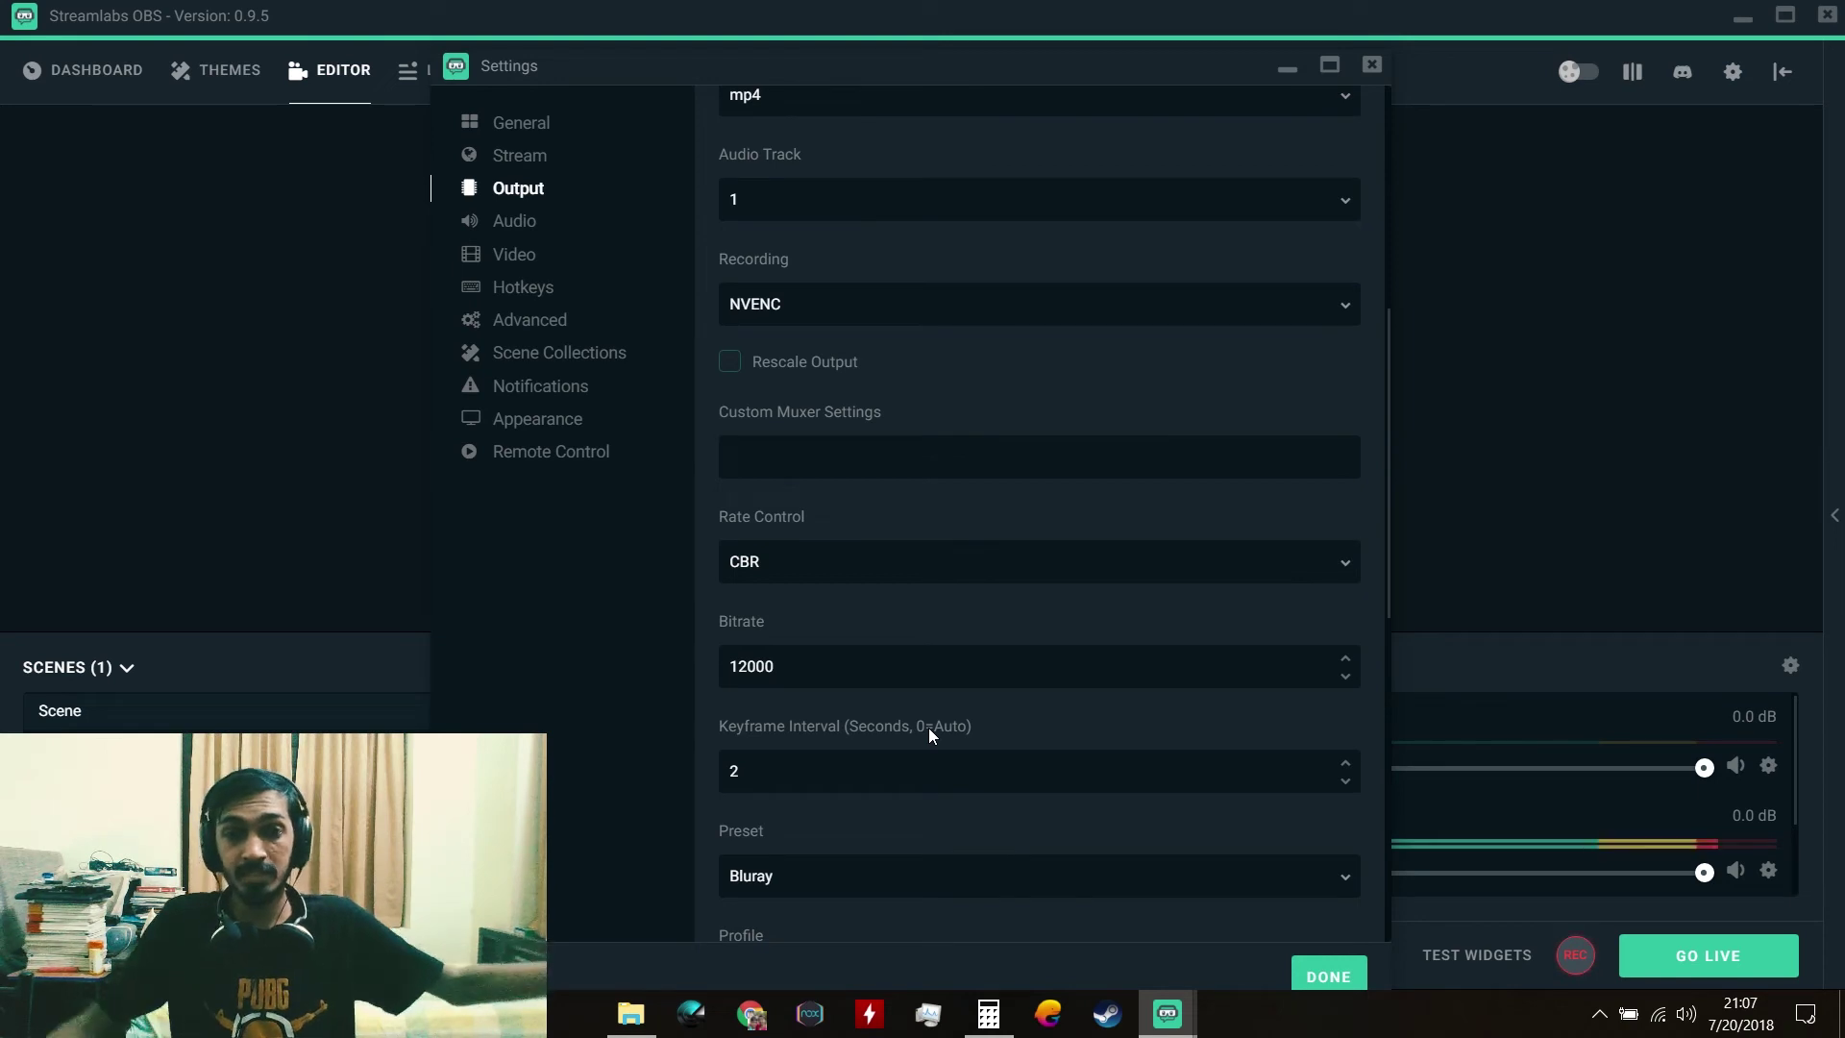
scroll(928, 728, down, 3)
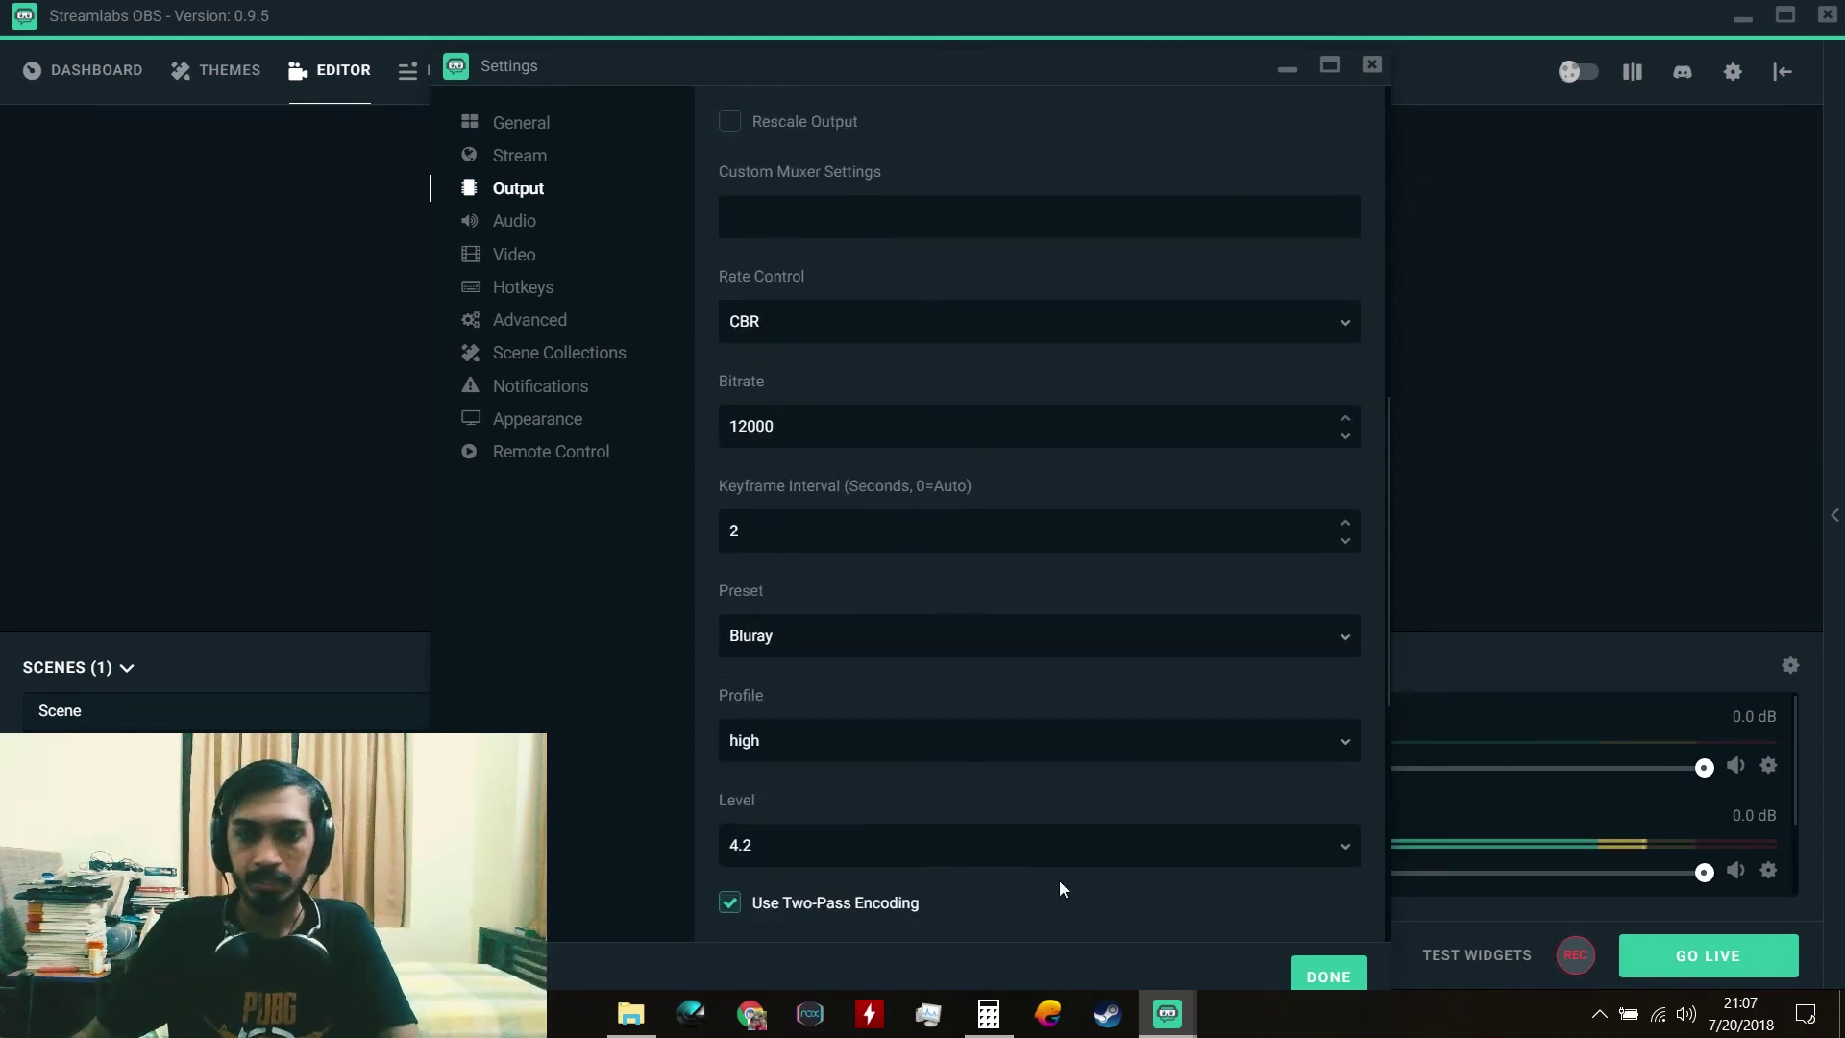
scroll(1054, 860, down, 3)
scroll(950, 776, up, 4)
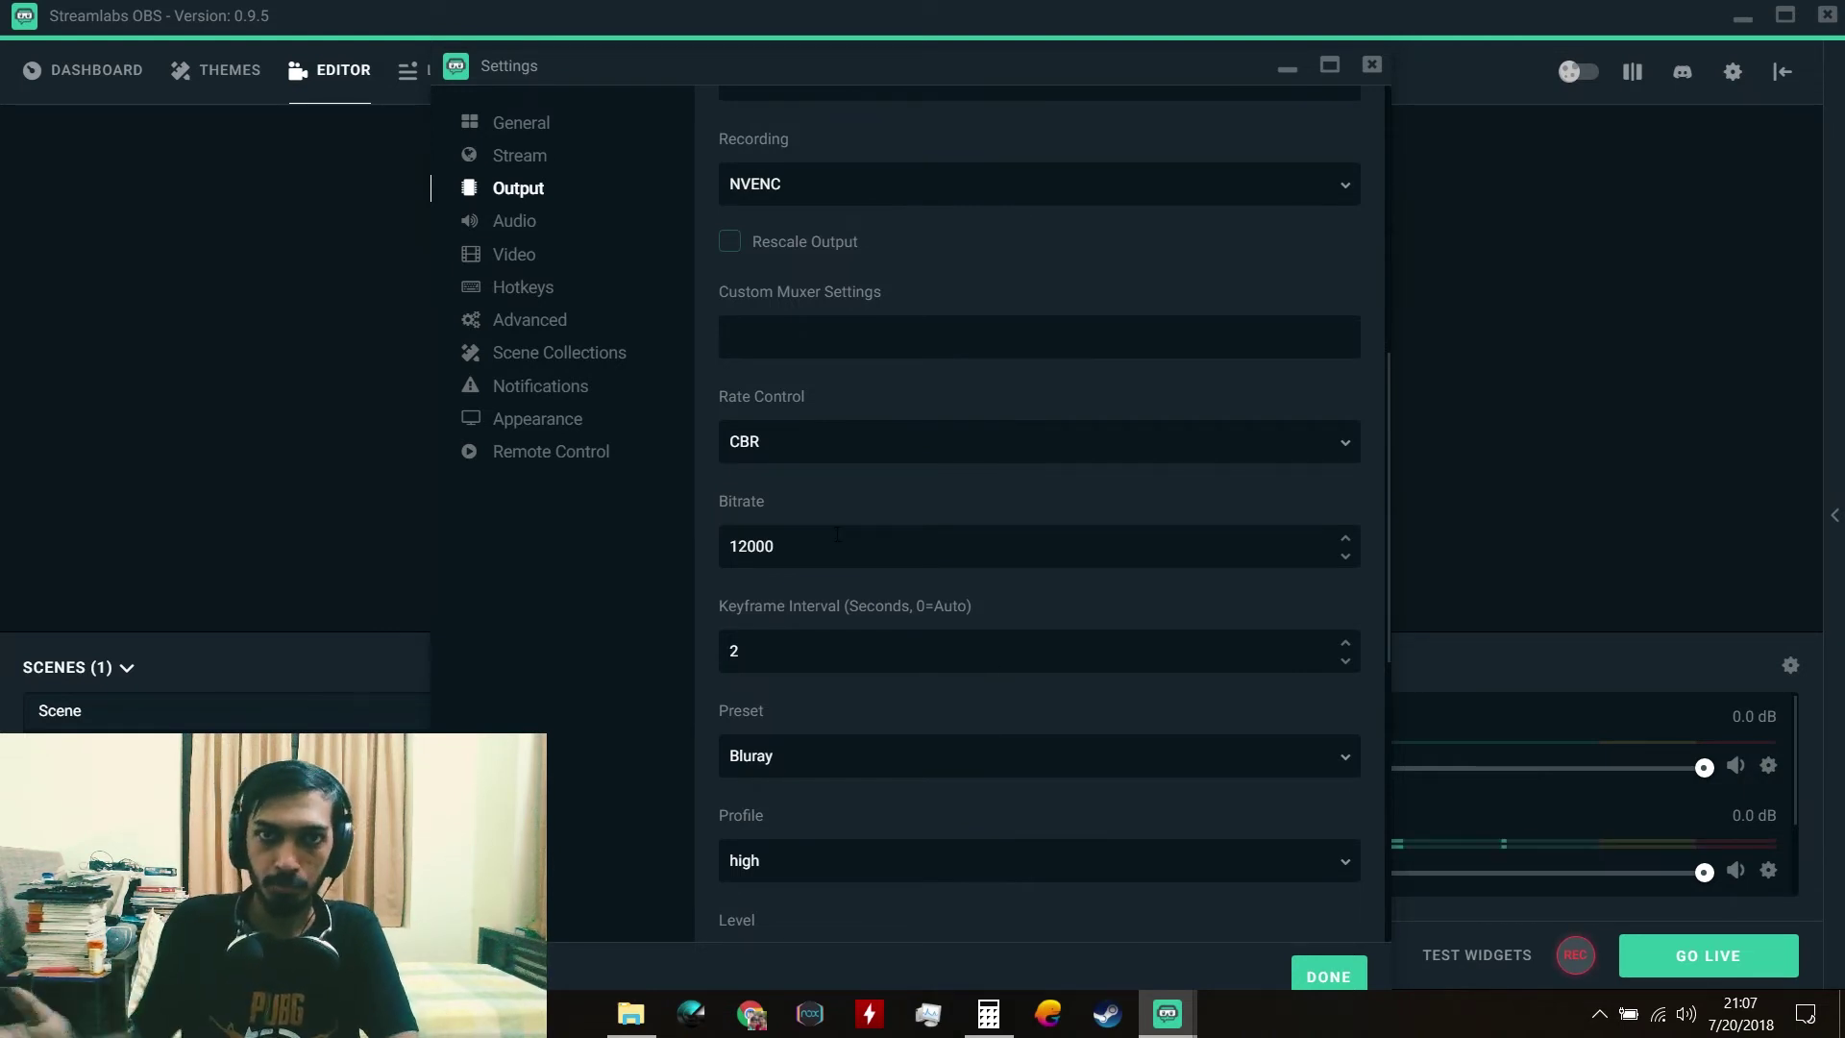
scroll(836, 533, up, 6)
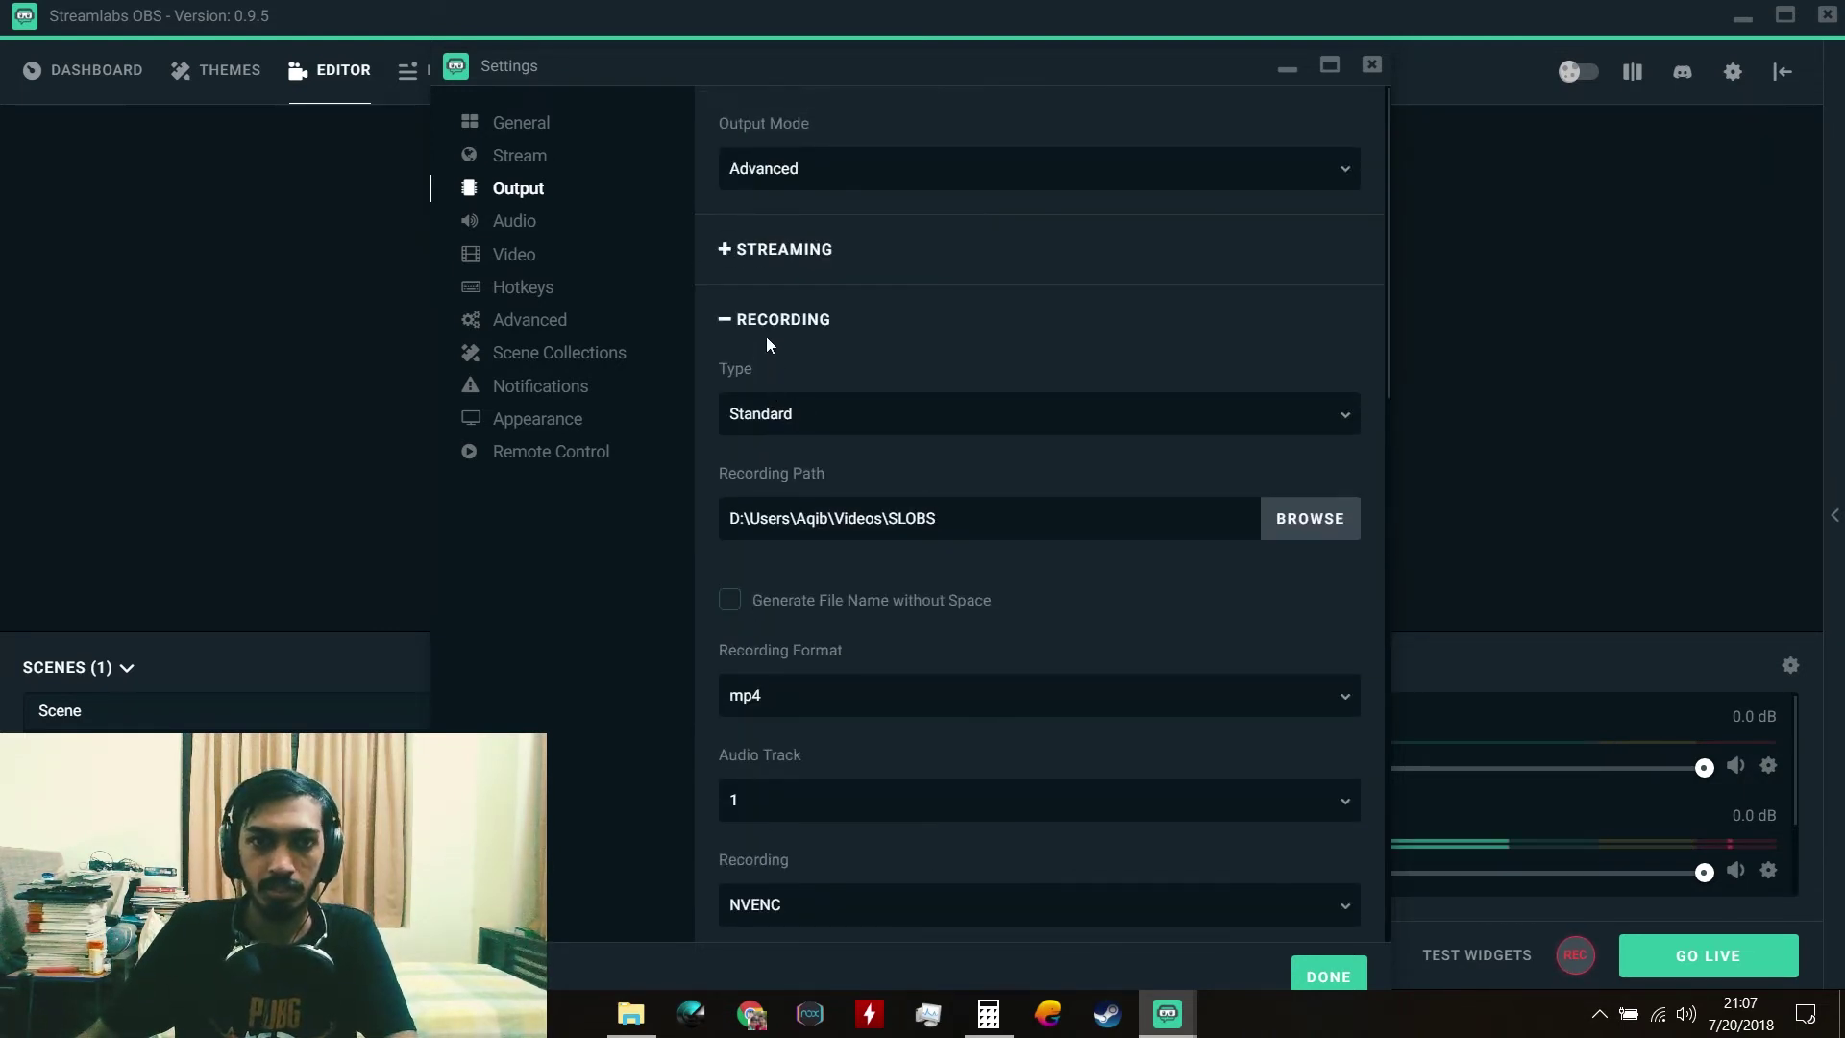
Step: Collapse the Recording section and review the Audio Bitrate choices for Audio Track 1
click(772, 325)
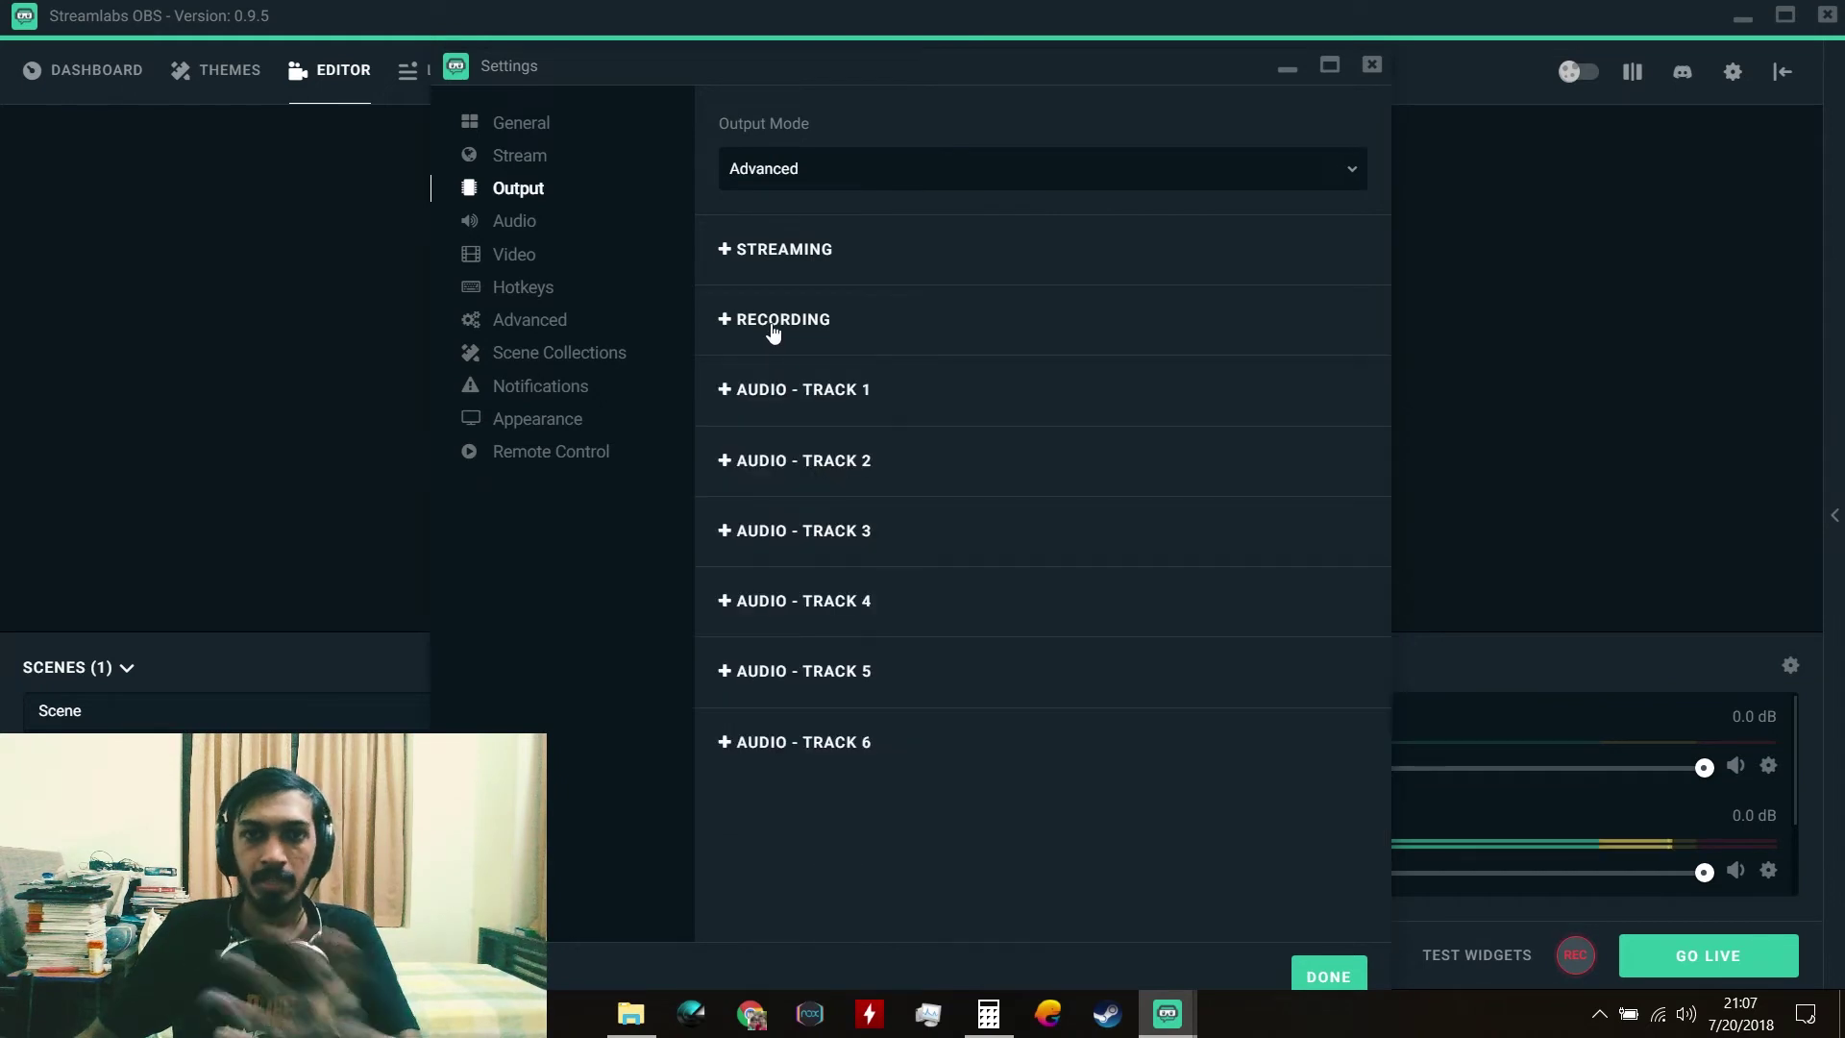
click(786, 389)
click(807, 485)
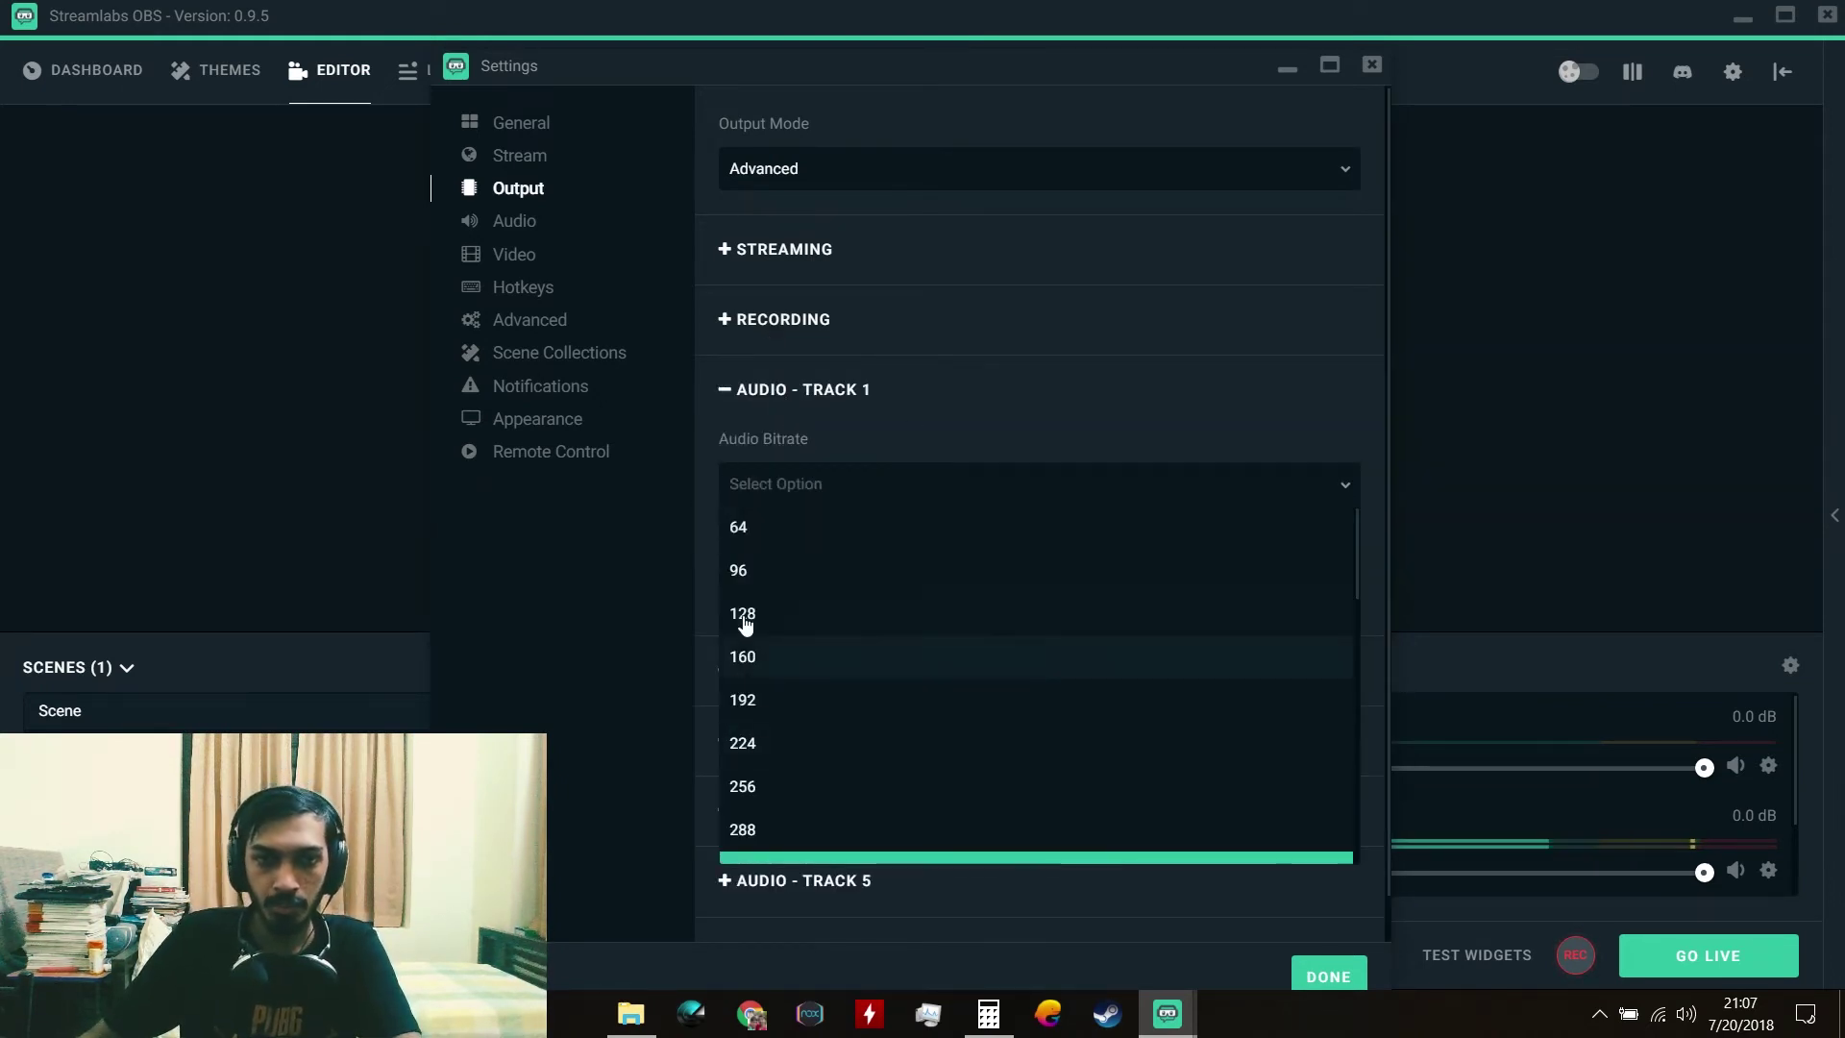
click(948, 422)
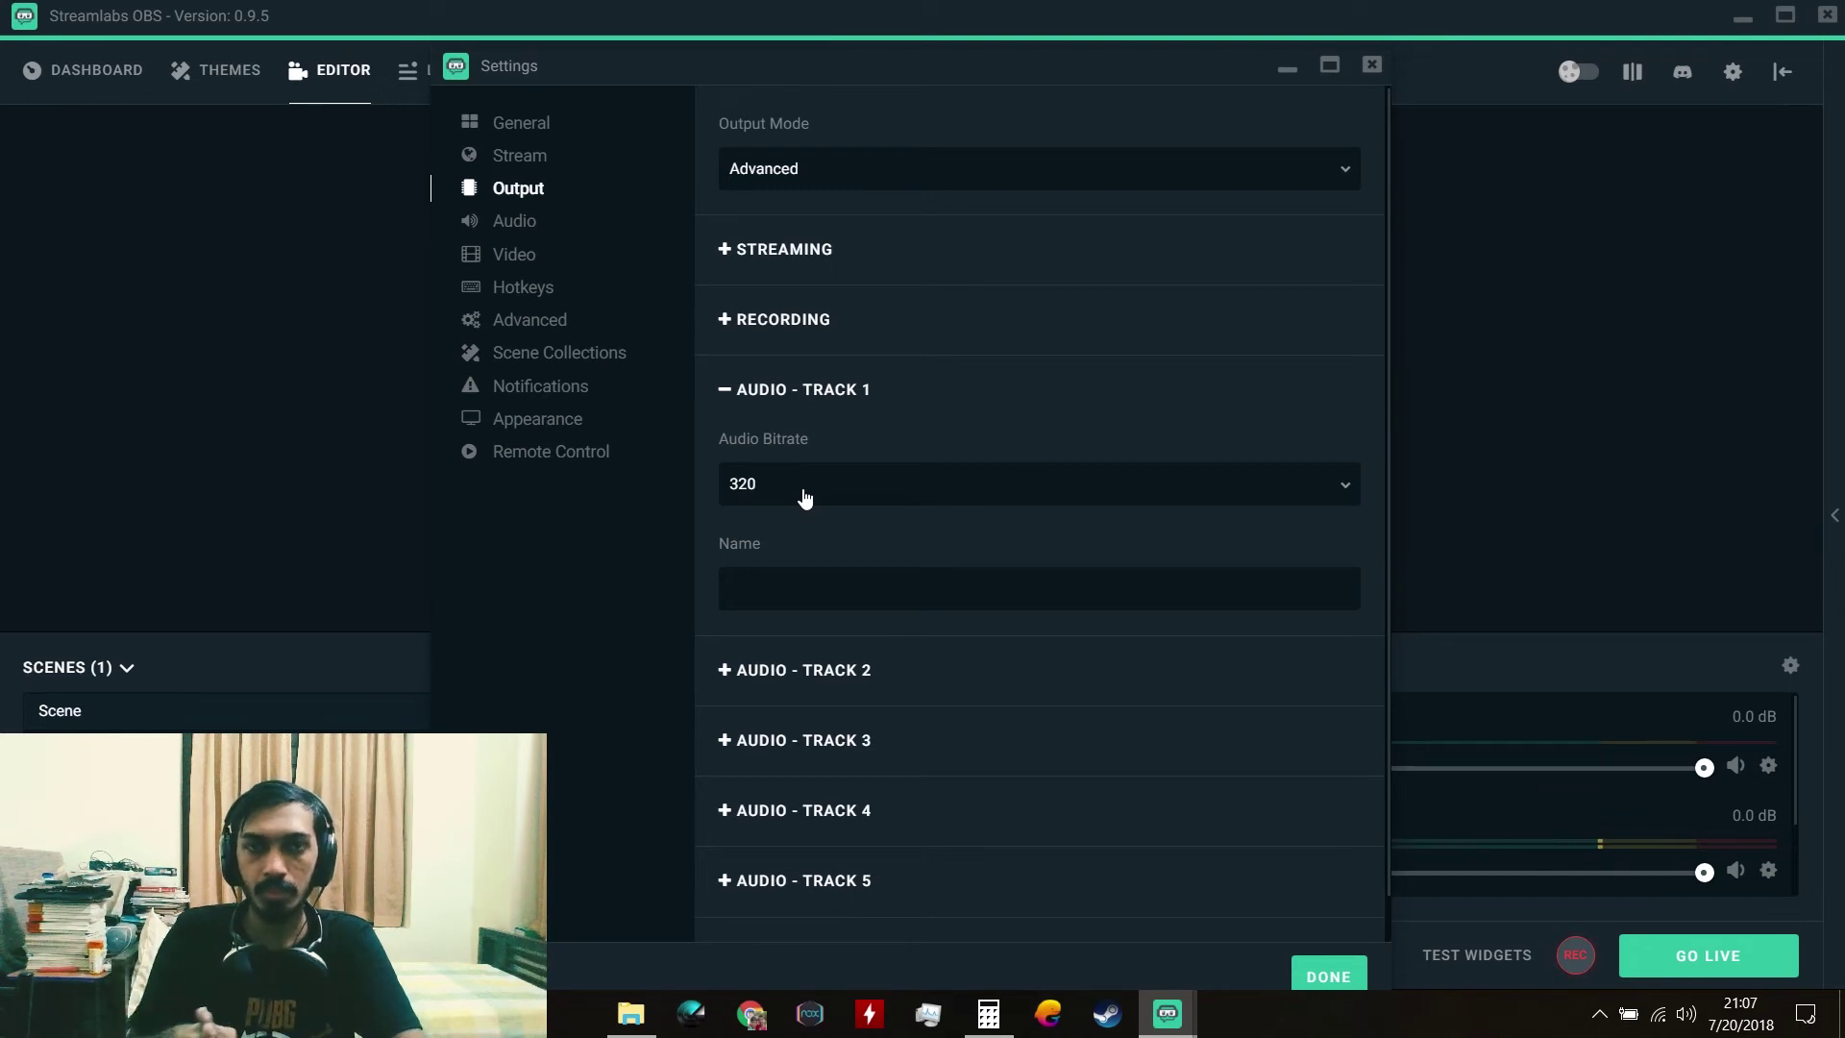
click(754, 396)
click(757, 397)
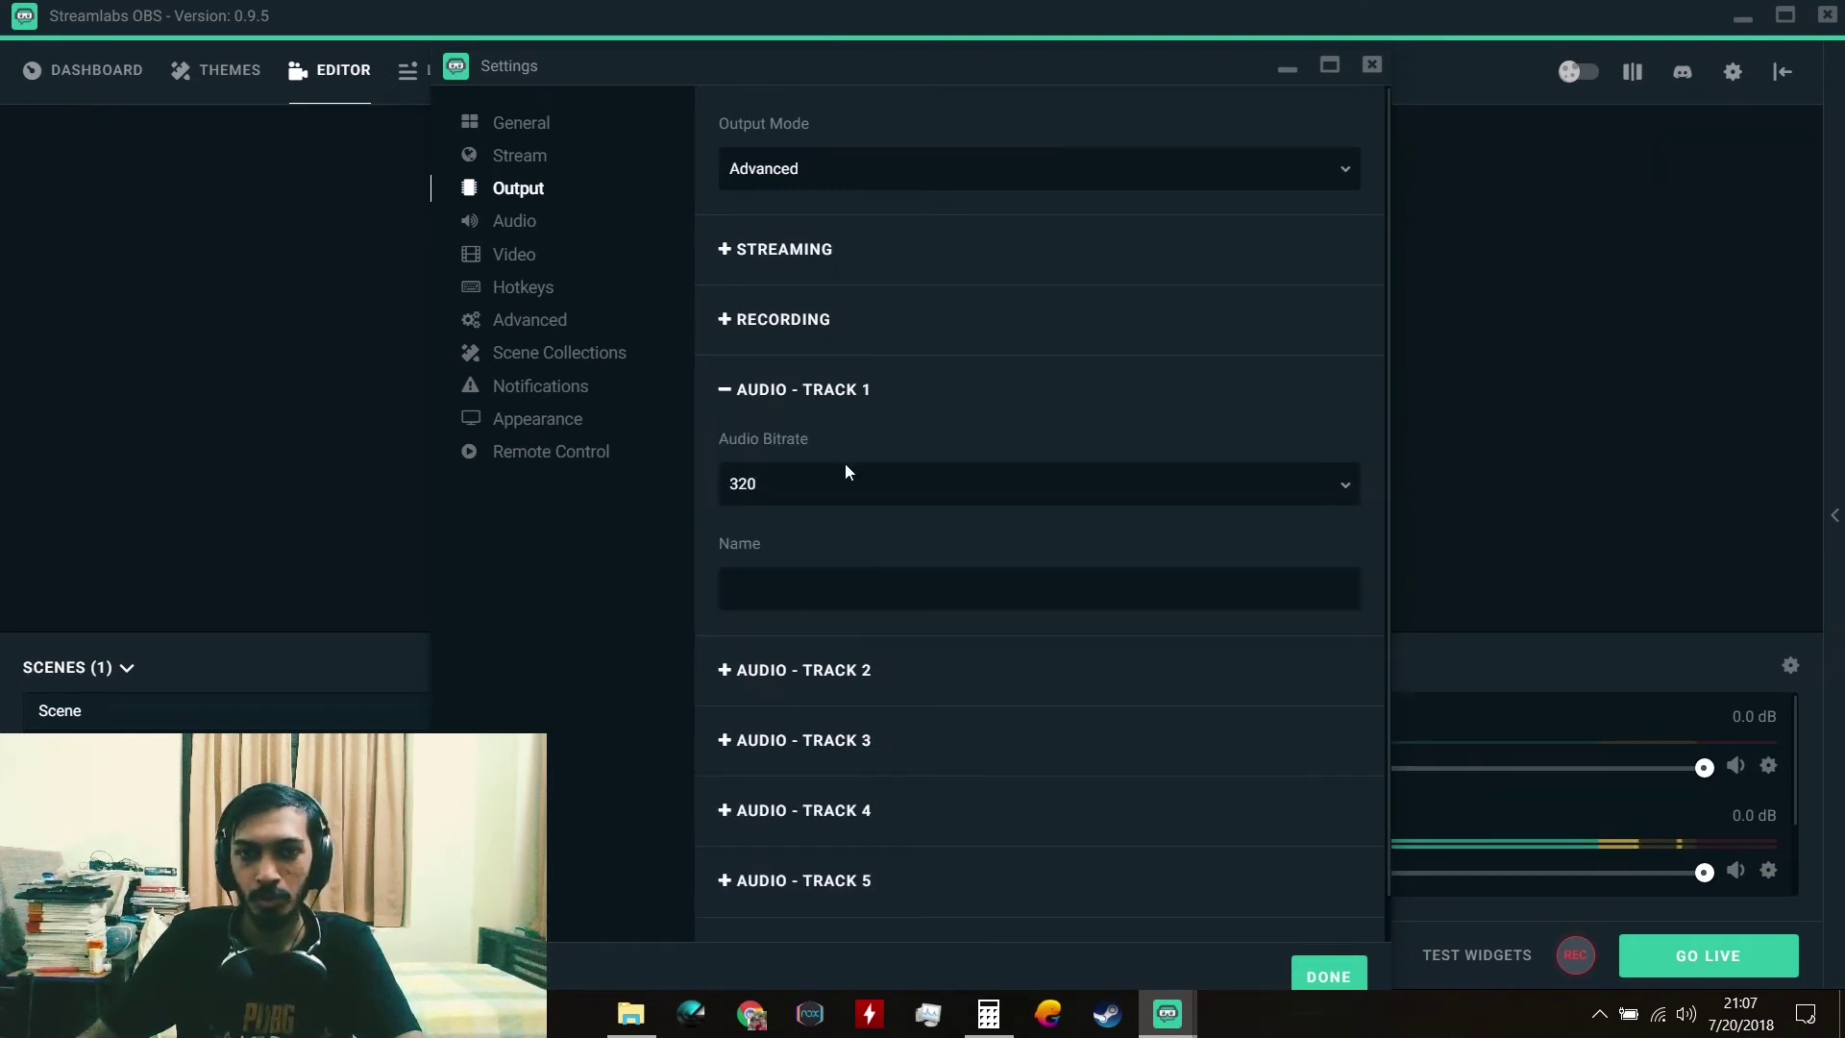
Step: Look through the higher Audio Bitrate options for Audio Track 1 and collapse the track's section
click(844, 470)
scroll(906, 647, down, 5)
scroll(832, 802, up, 1)
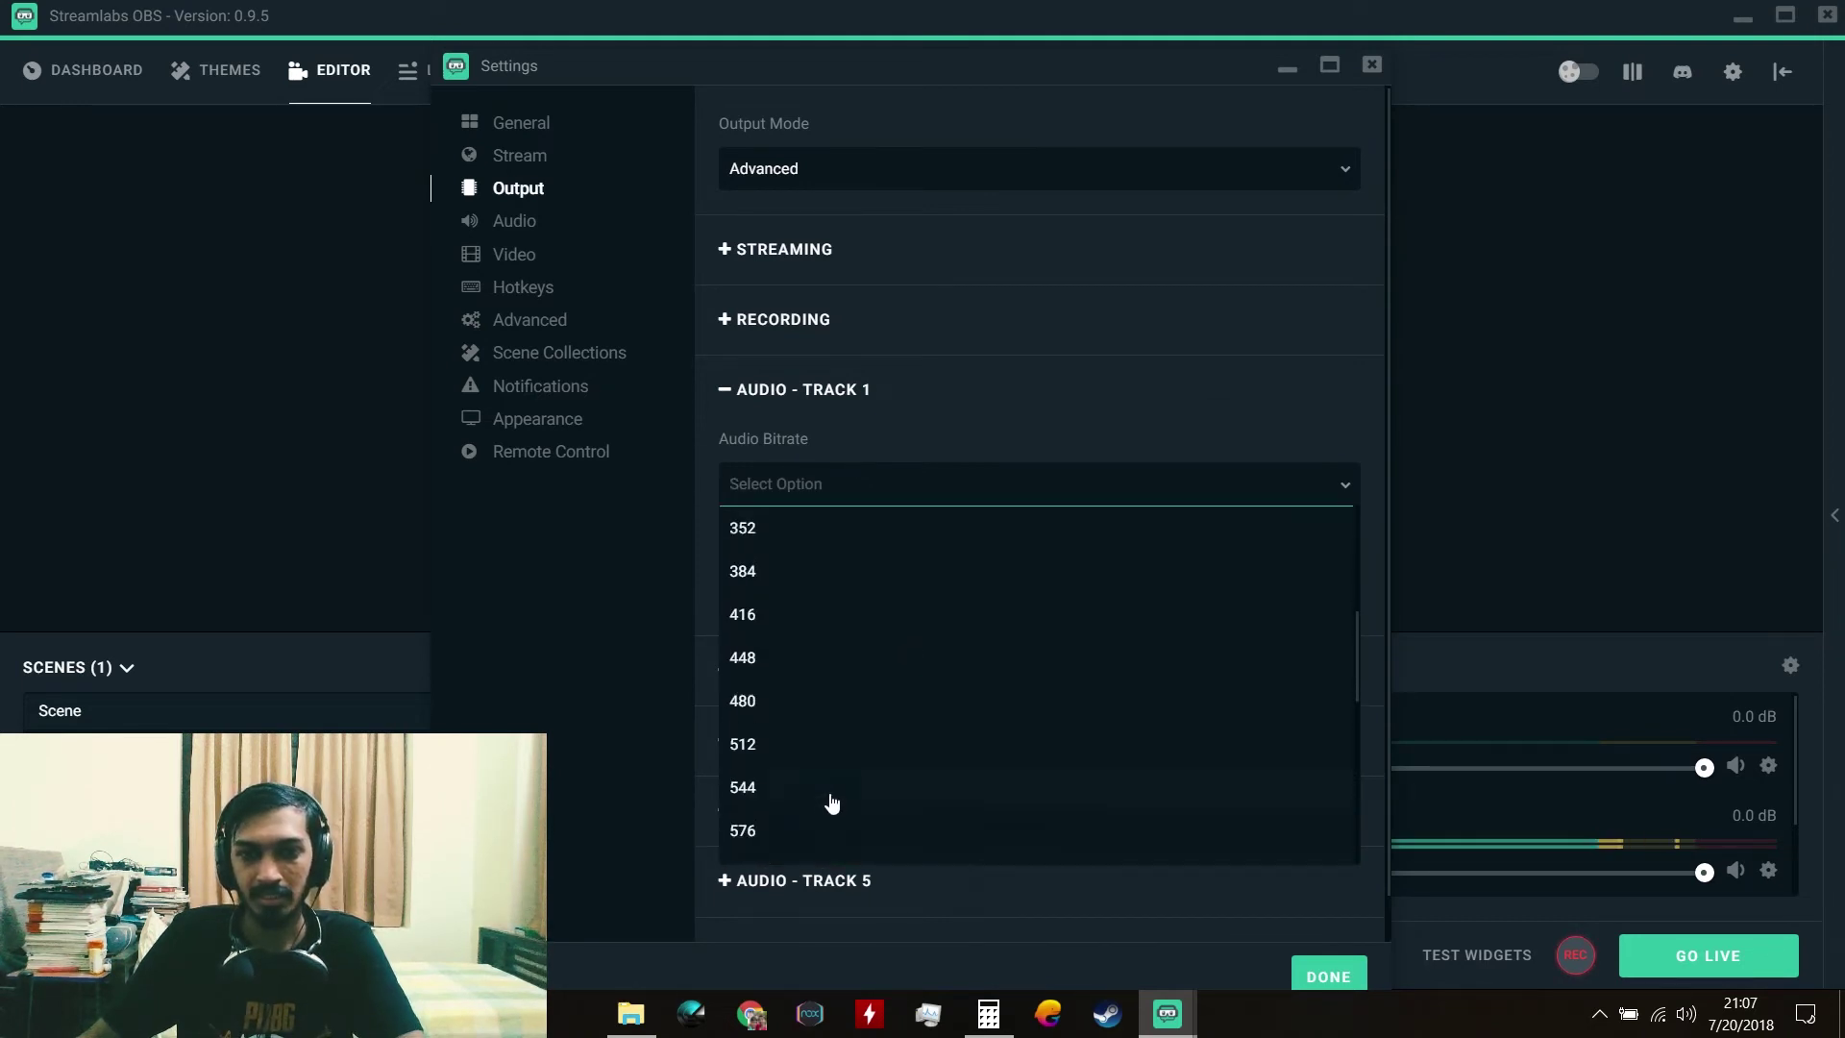
scroll(1001, 780, down, 6)
click(1045, 420)
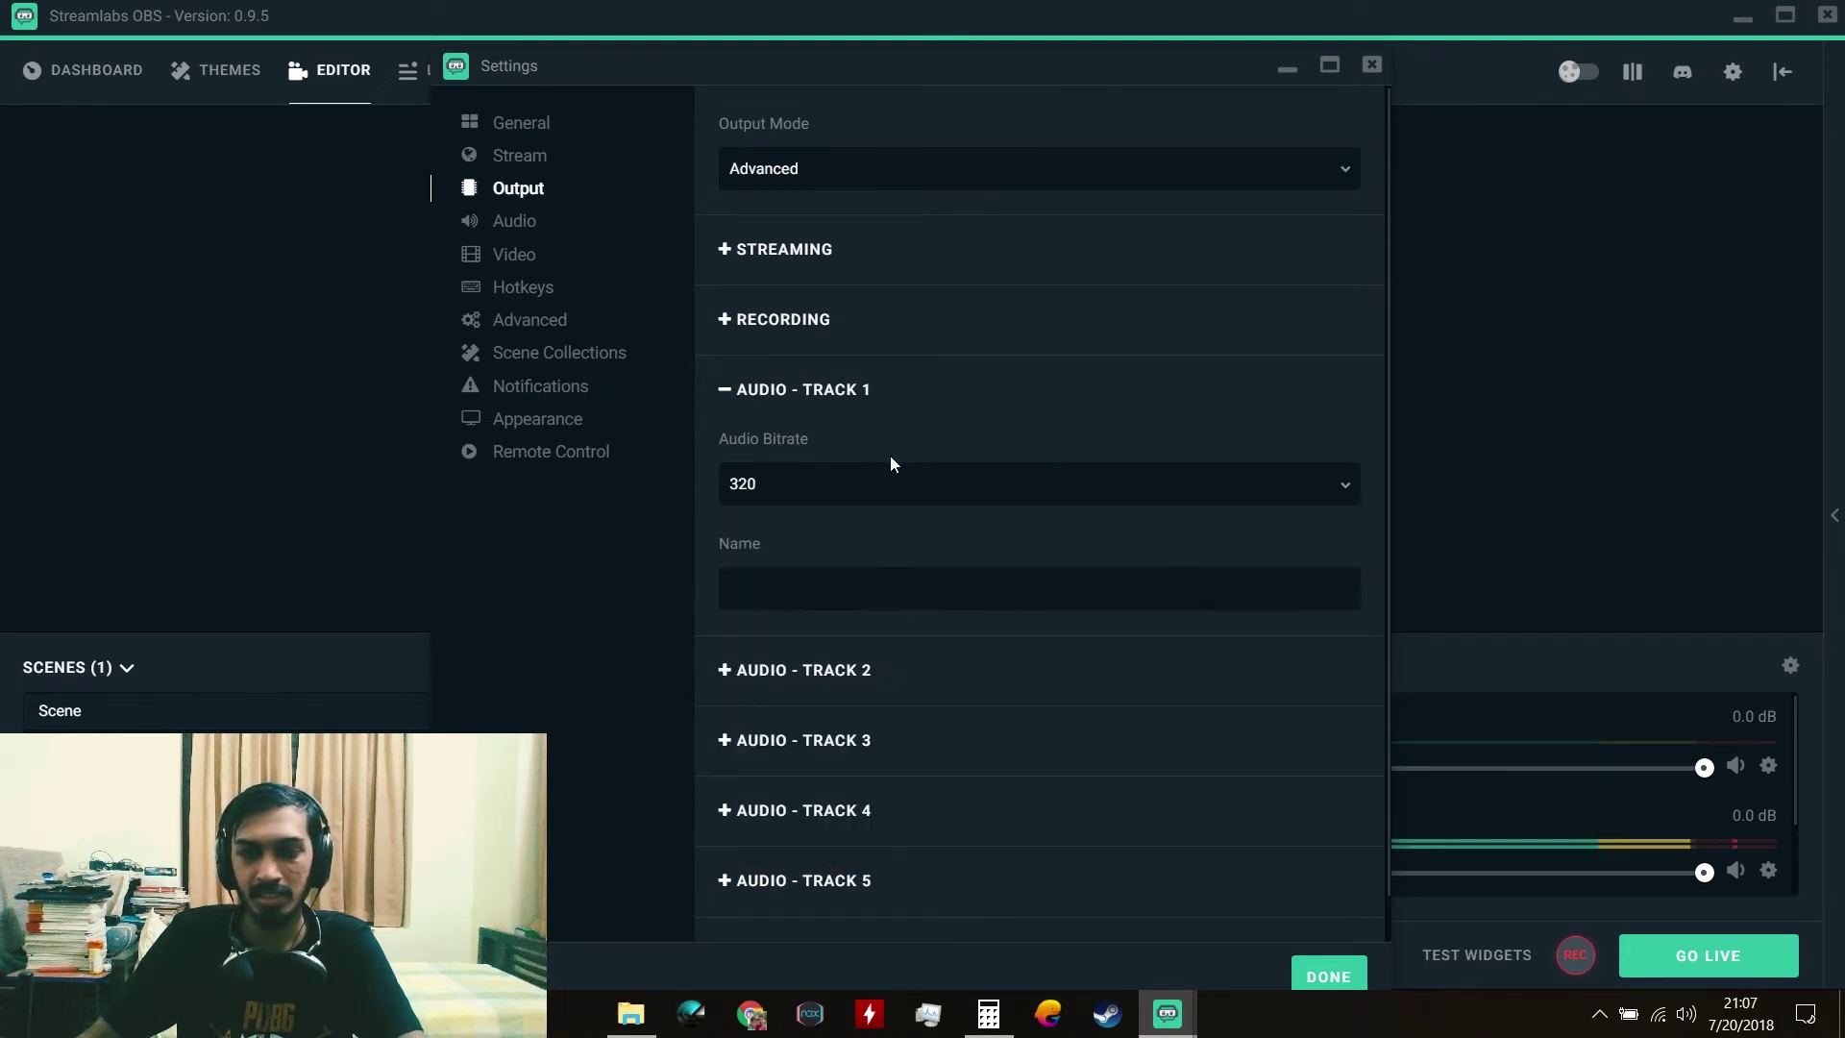
click(795, 394)
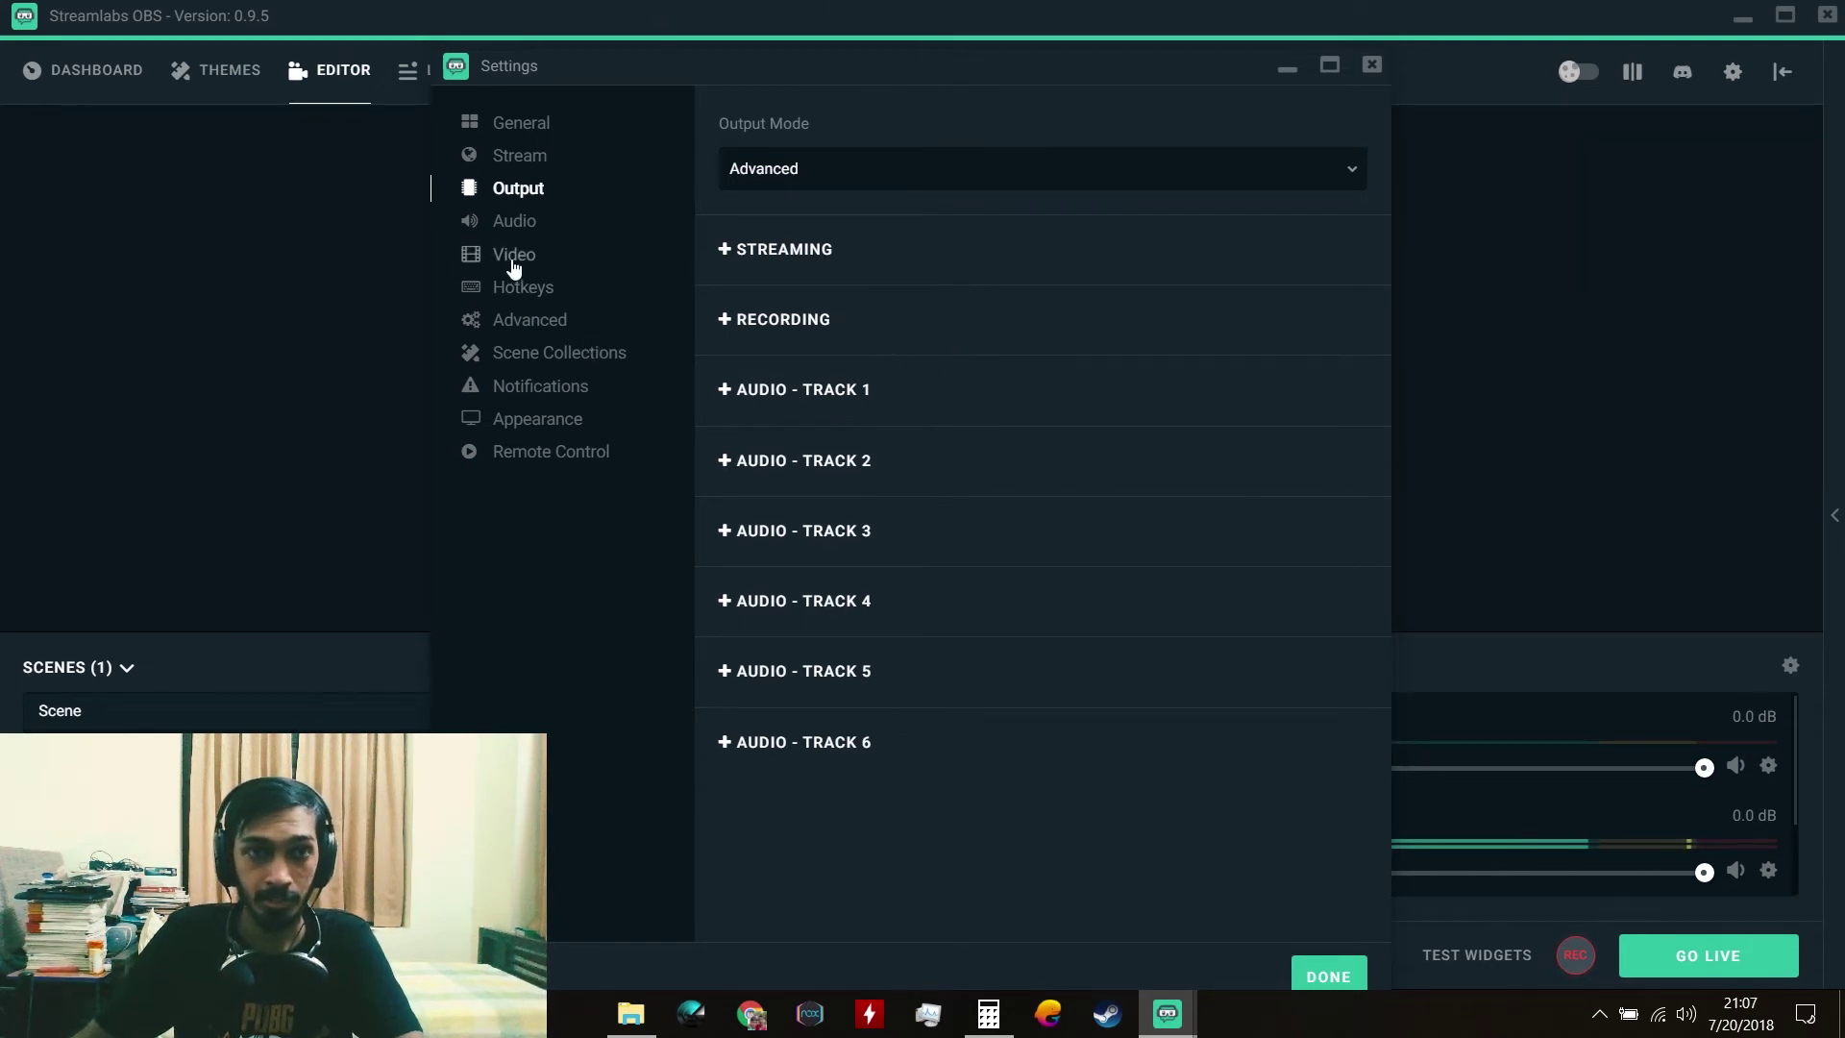
Step: Open the Audio settings, move the settings window aside to uncover the mixer, and review the device choices for Desktop Audio Device 1
click(516, 228)
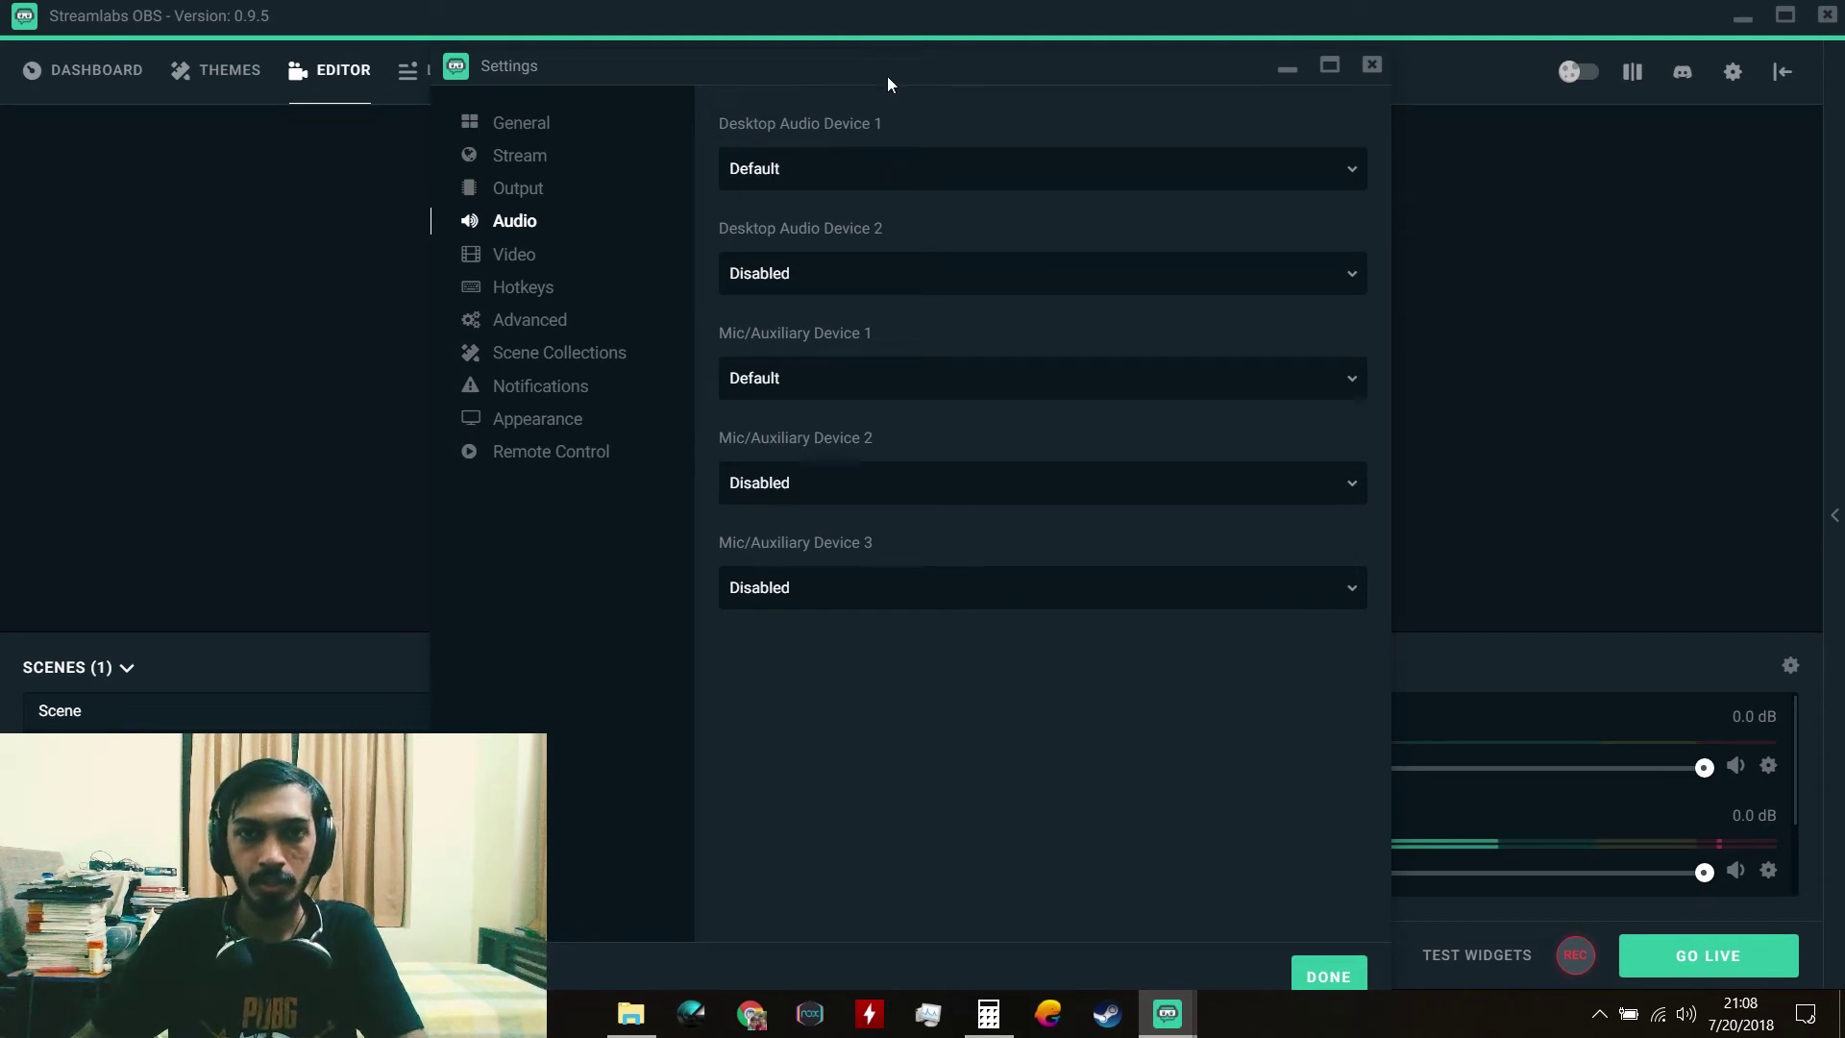
drag(888, 79, 576, 77)
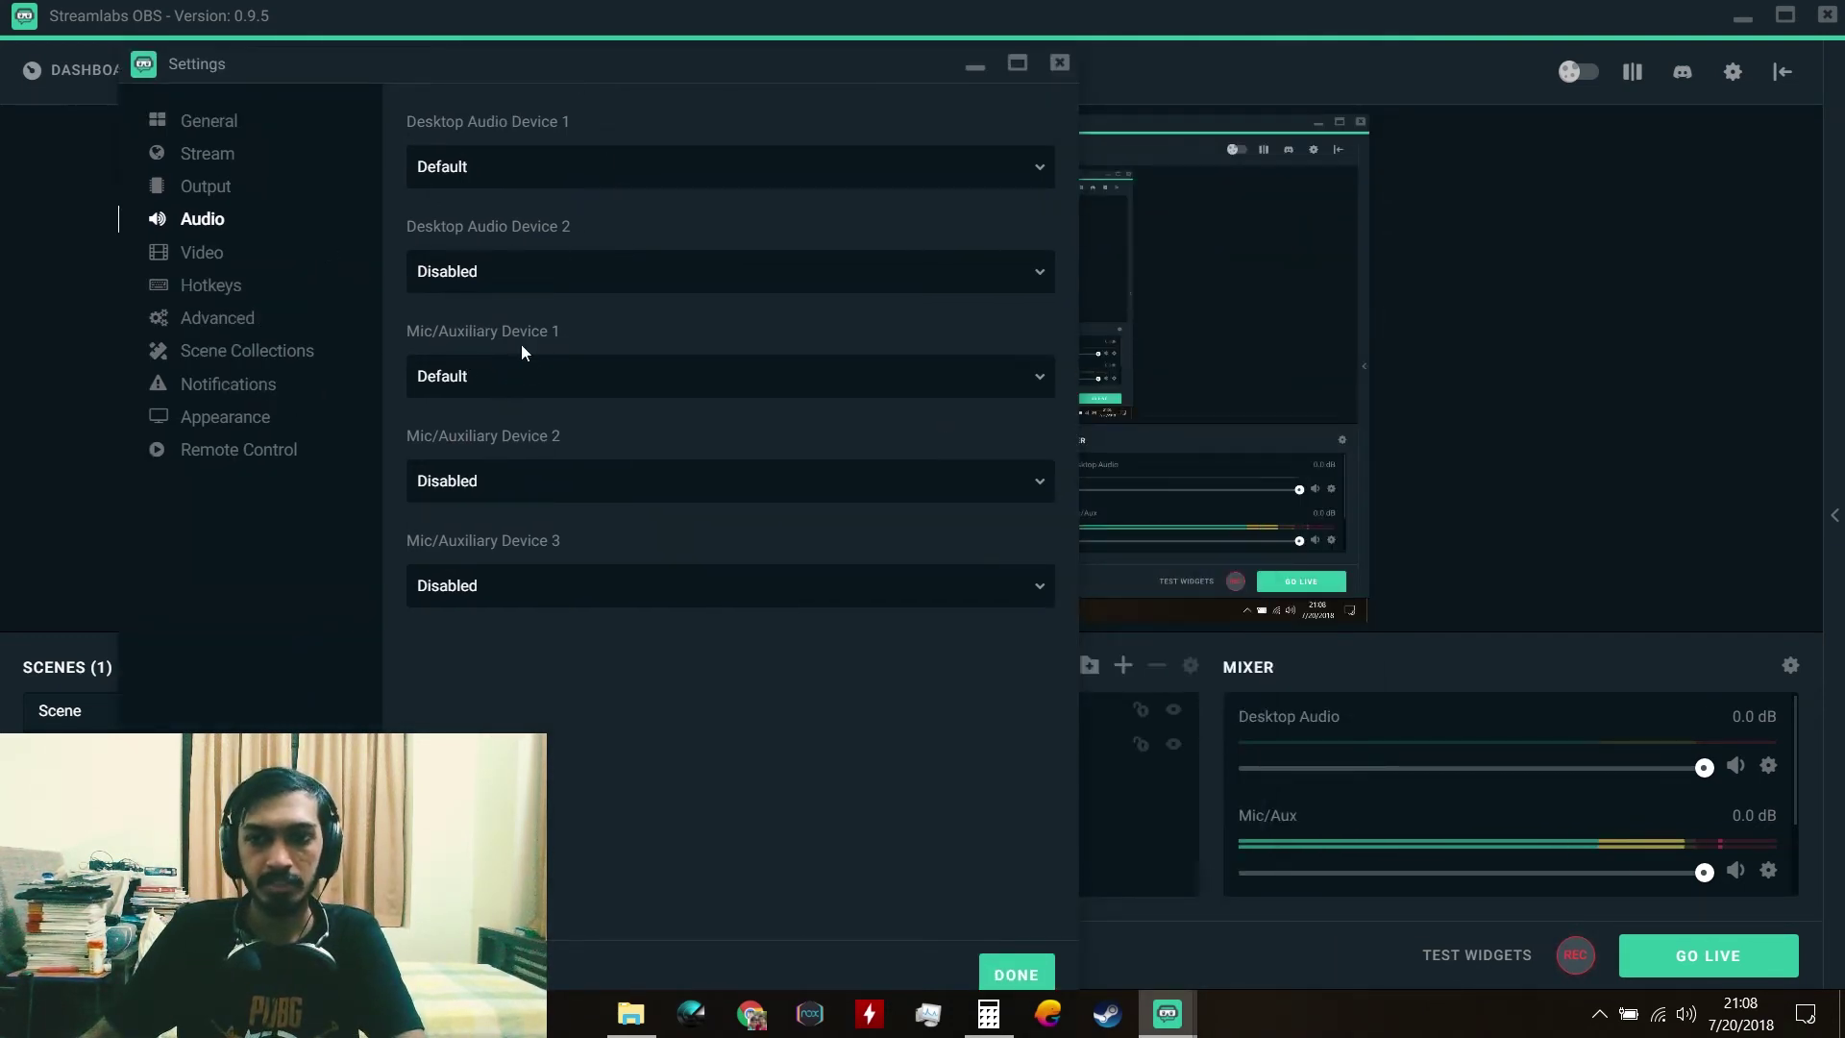
click(540, 187)
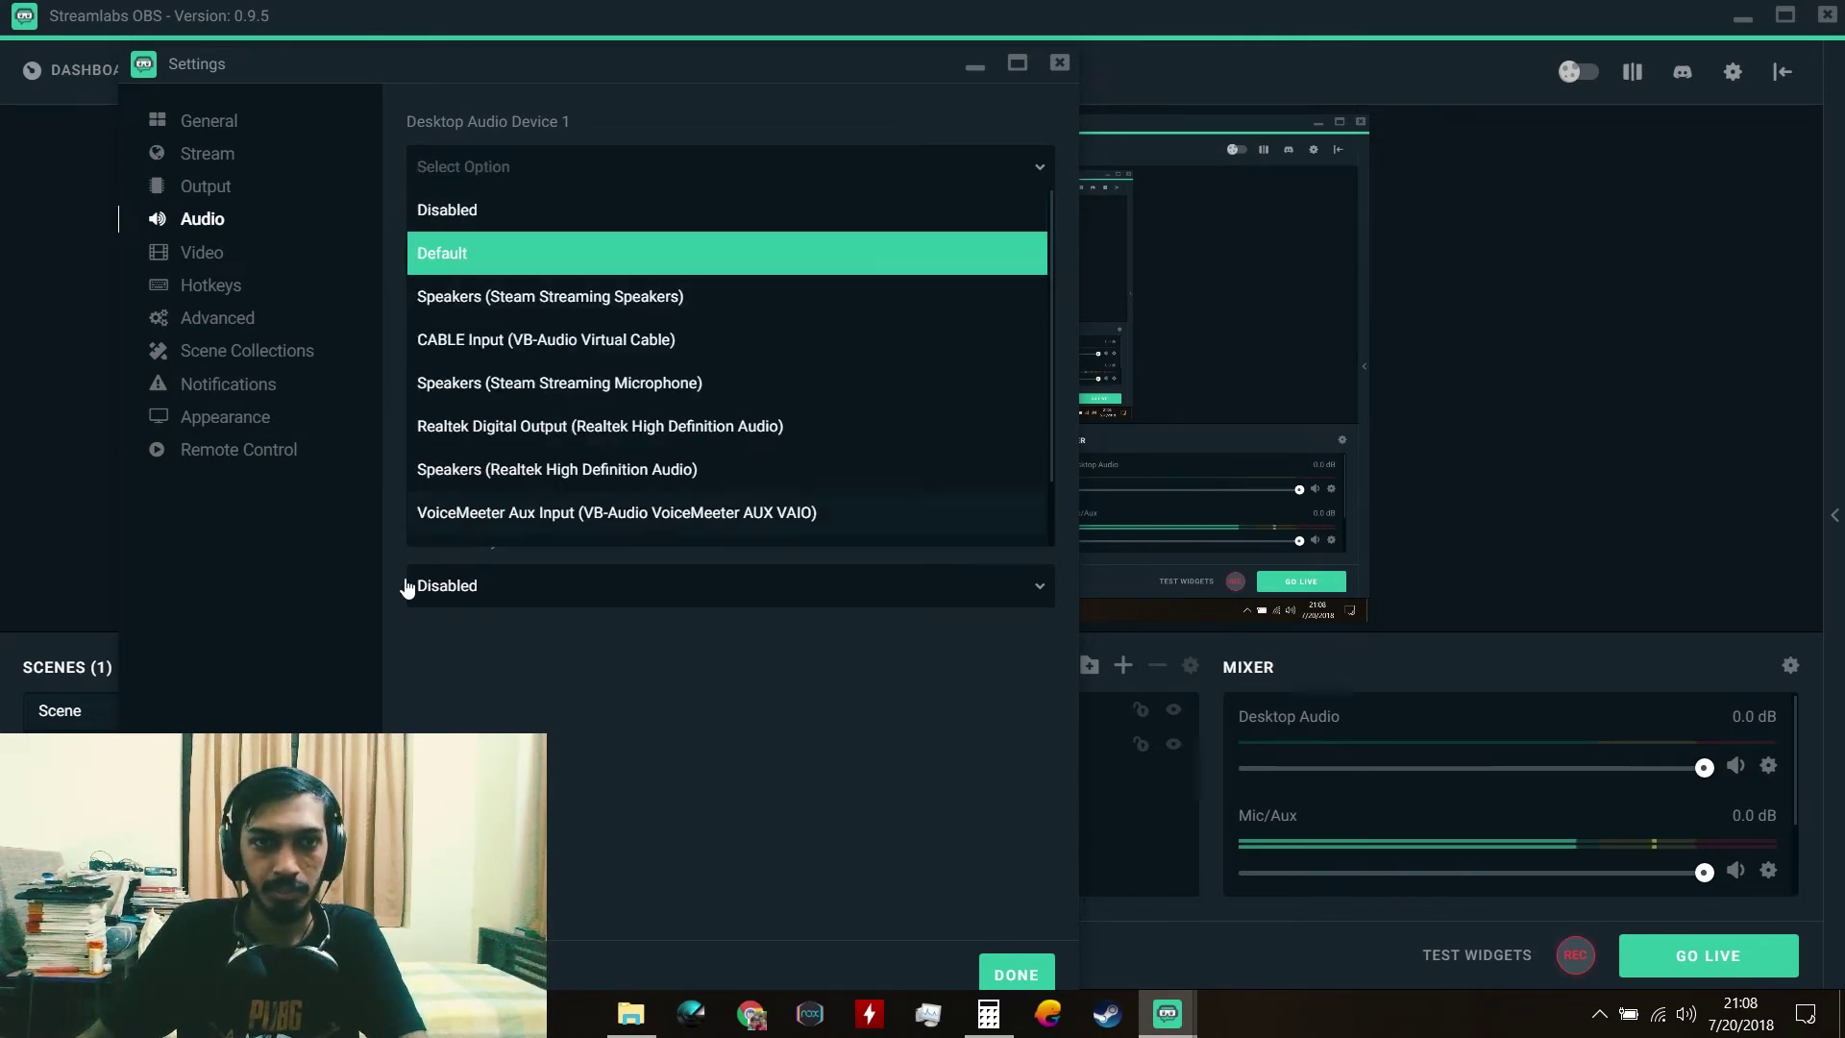
click(573, 96)
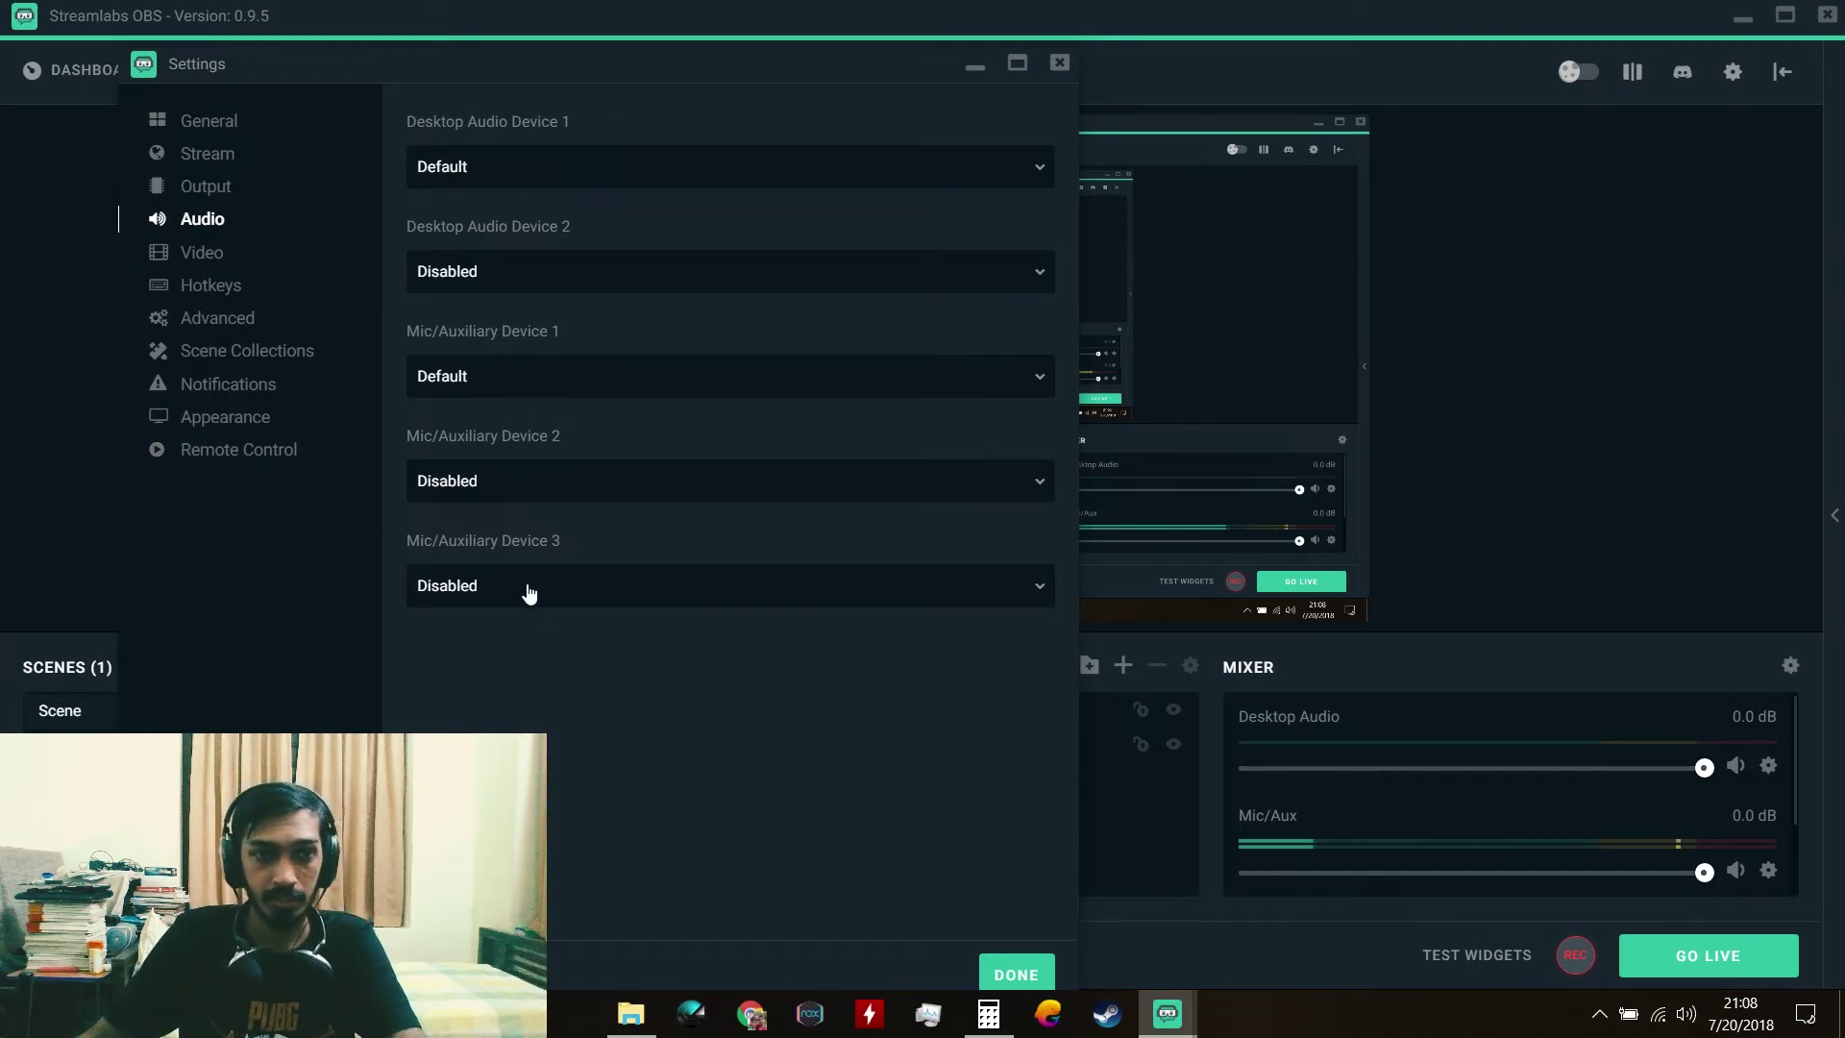
Step: Open the Video settings and review the Base (Canvas) and Output (Scaled) Resolution choices, keeping 1920x1080
click(211, 258)
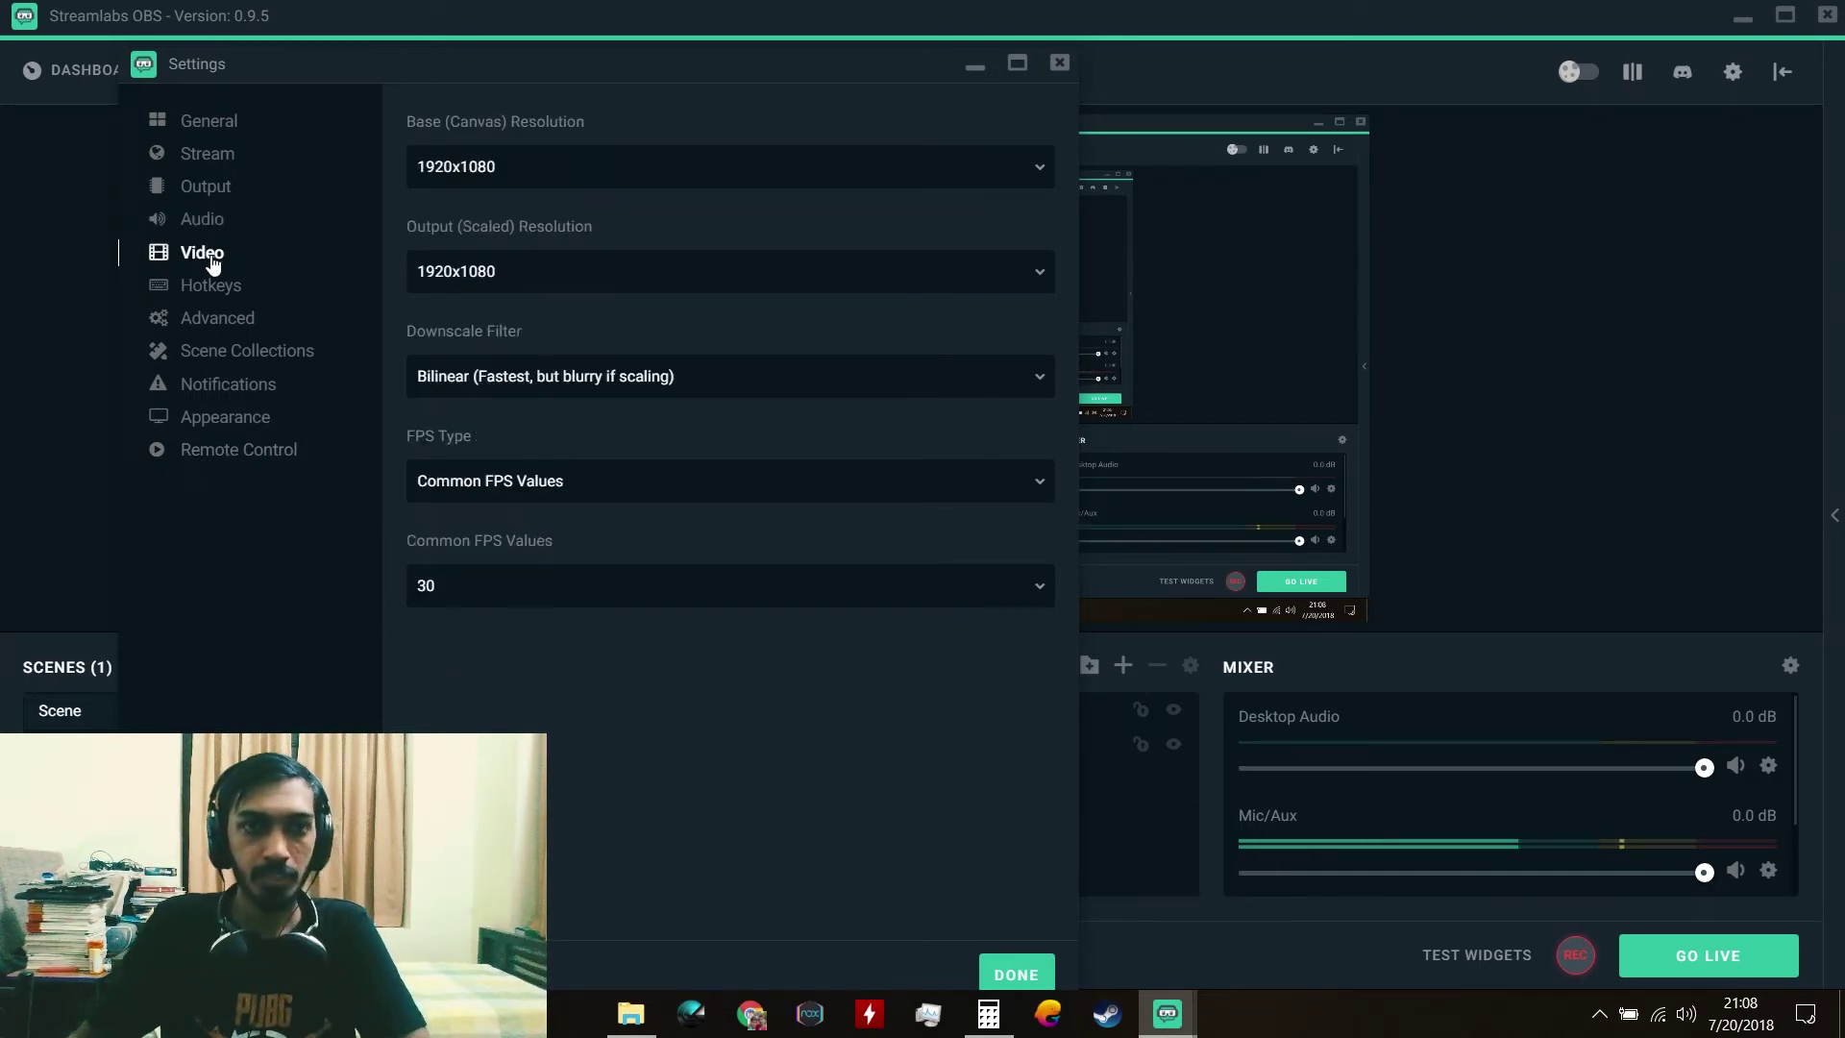
click(546, 166)
click(615, 139)
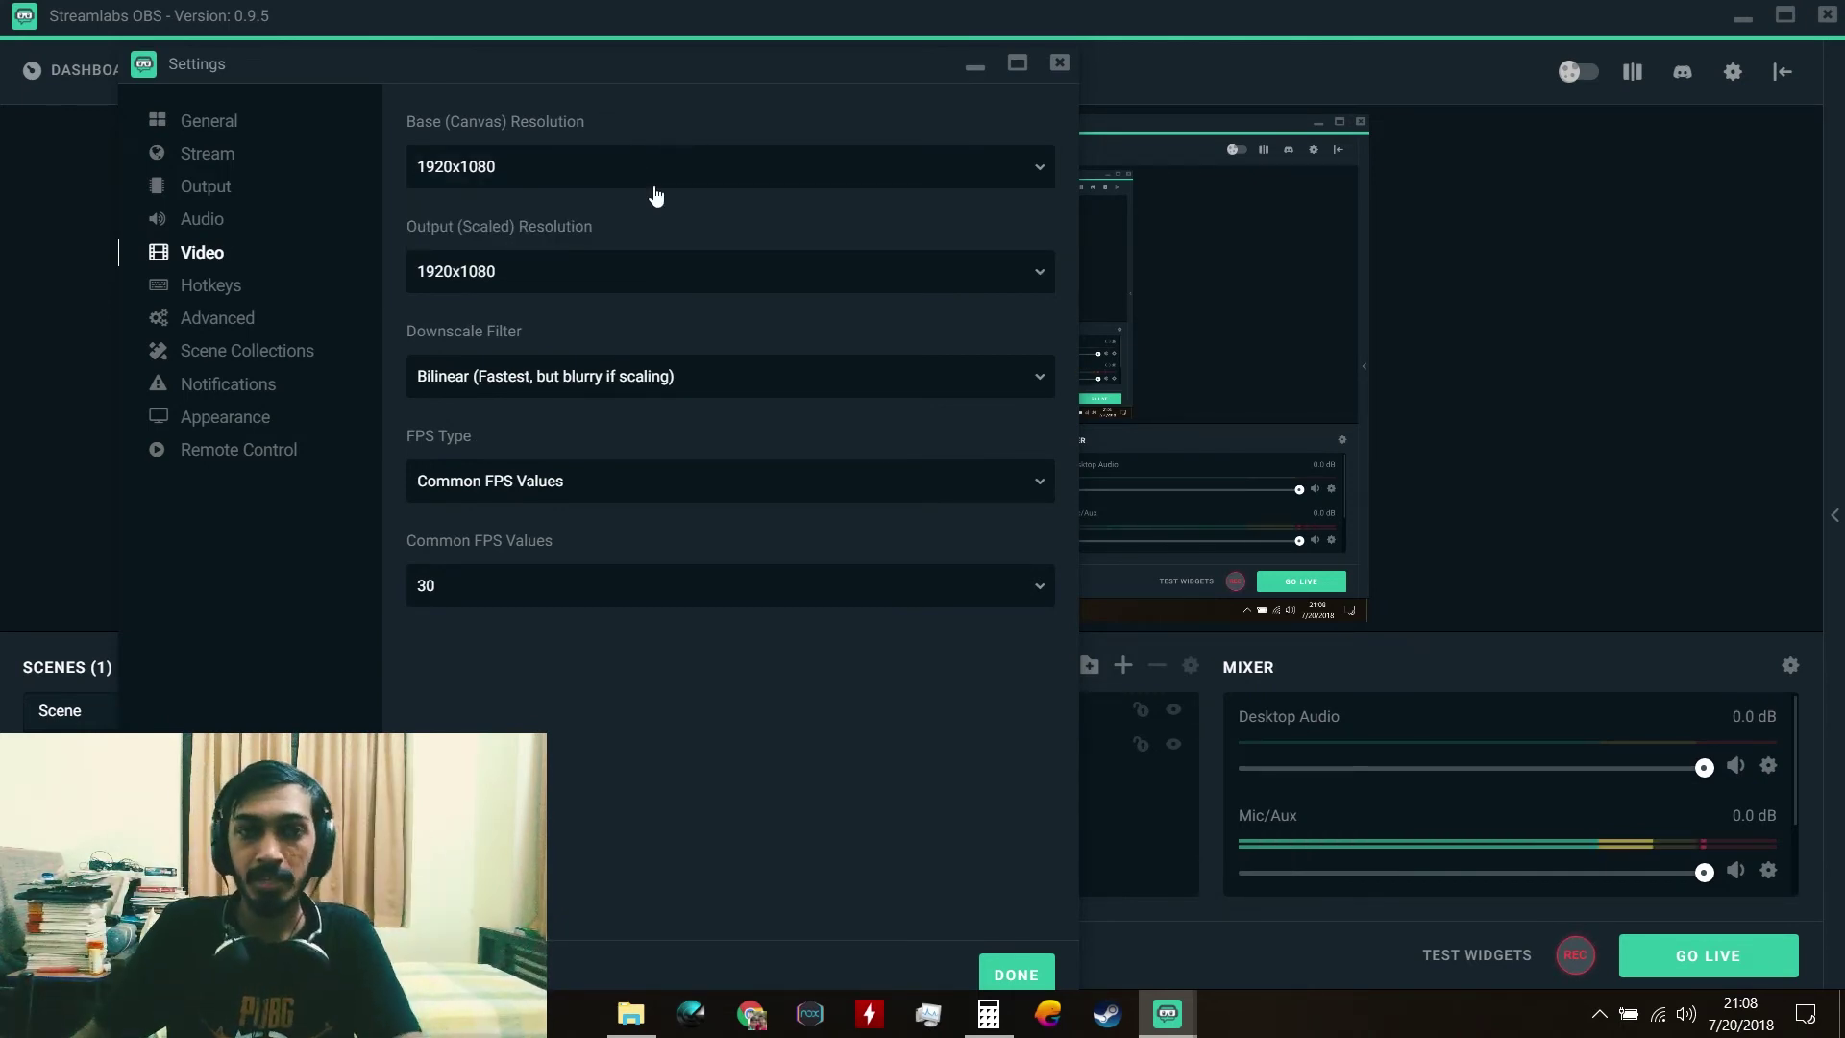
click(565, 272)
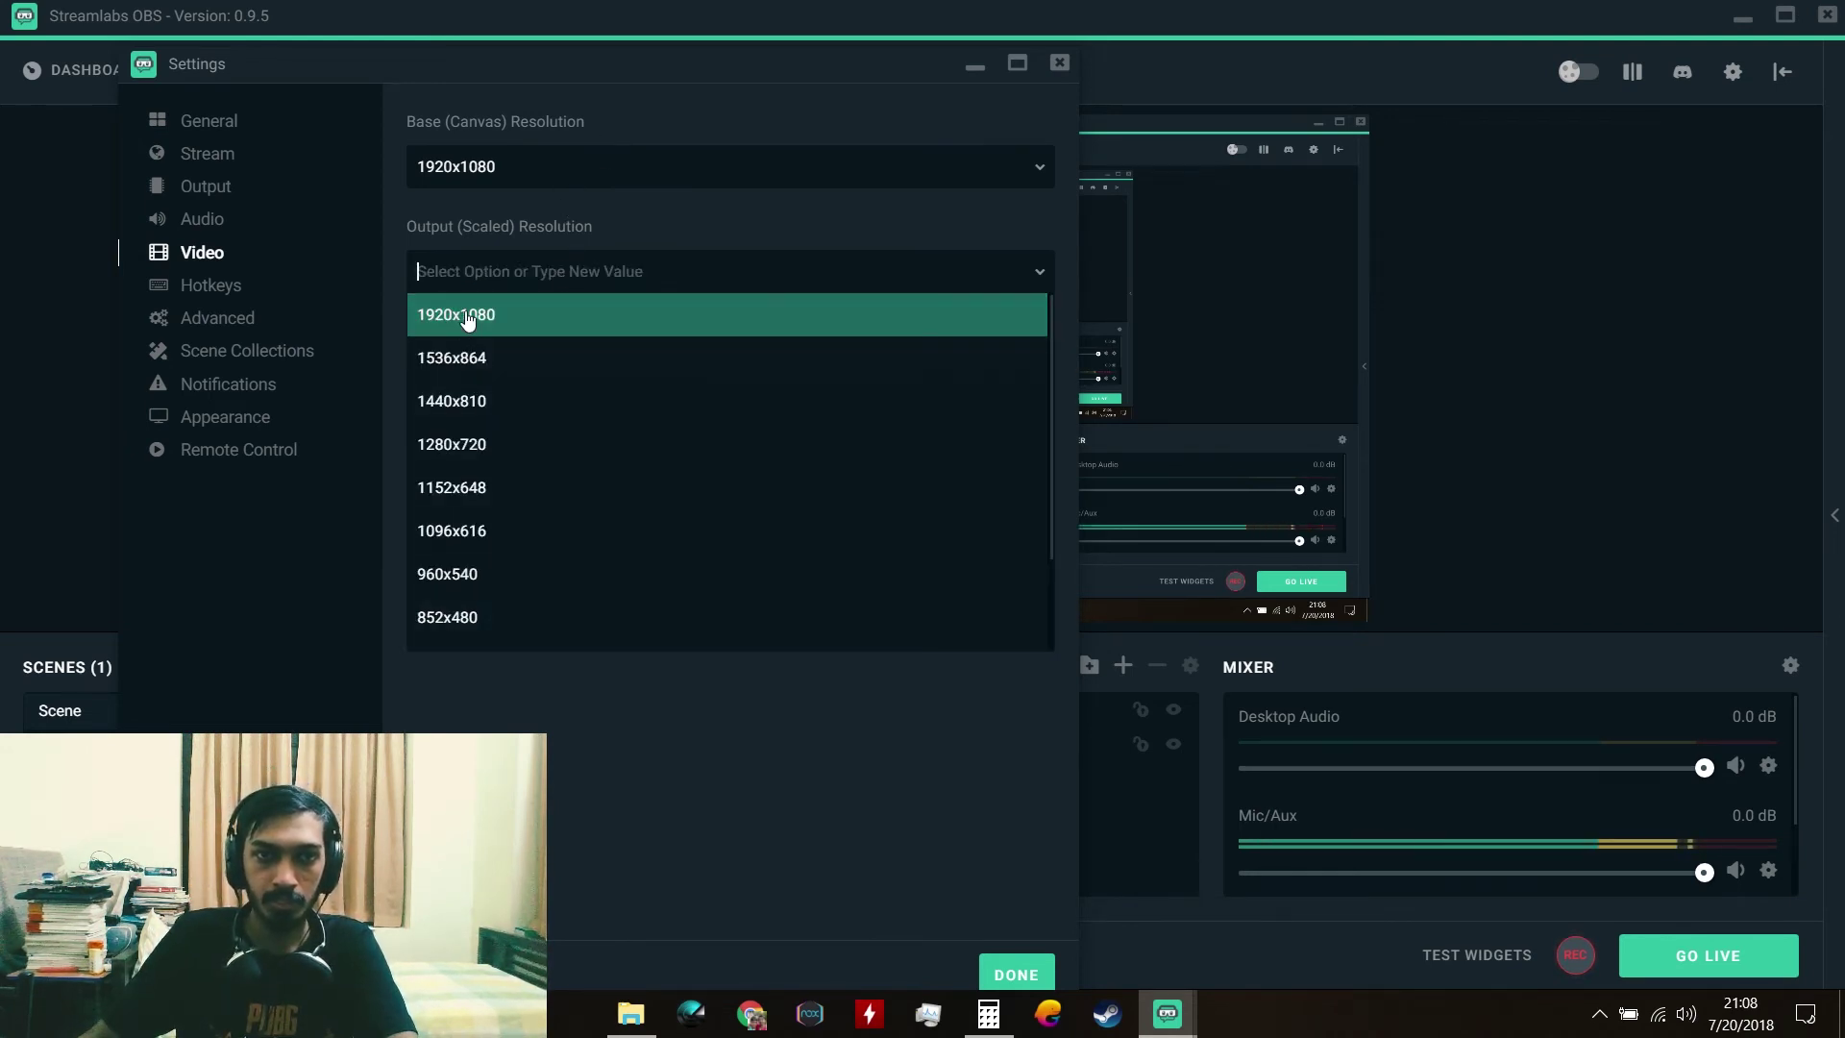
click(483, 286)
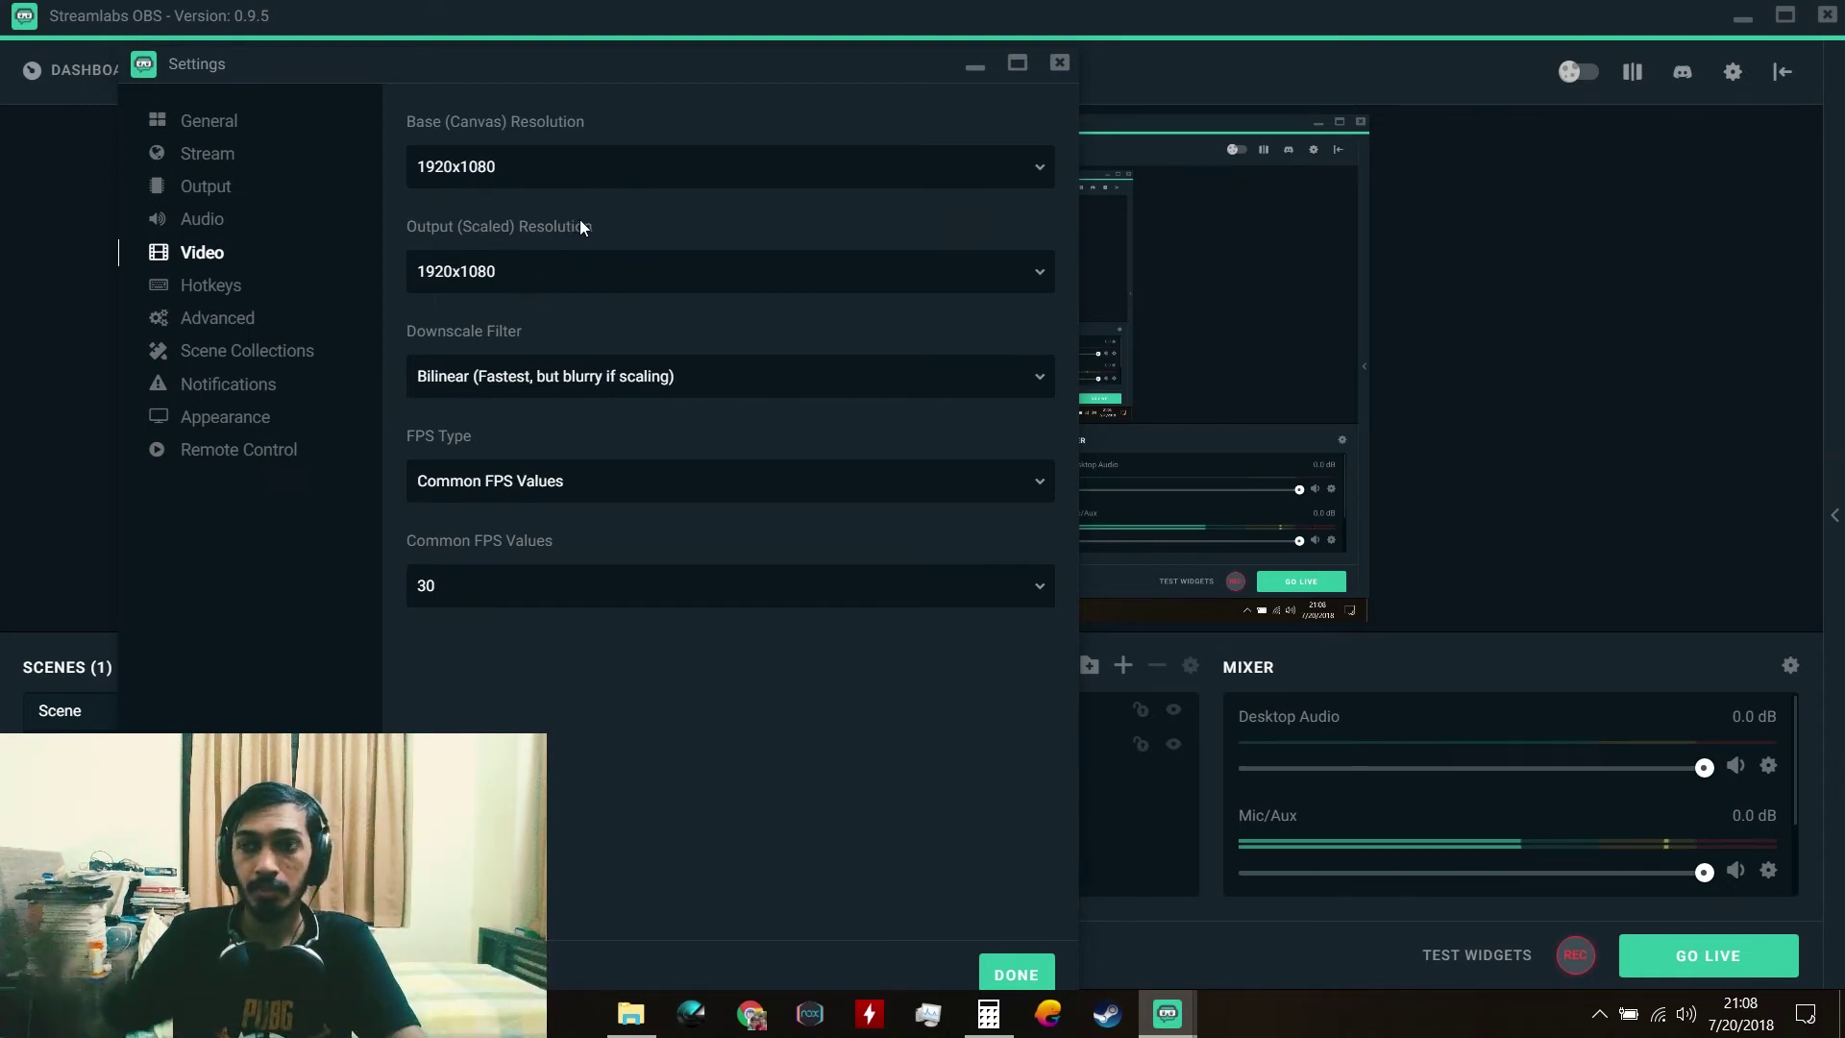
click(577, 269)
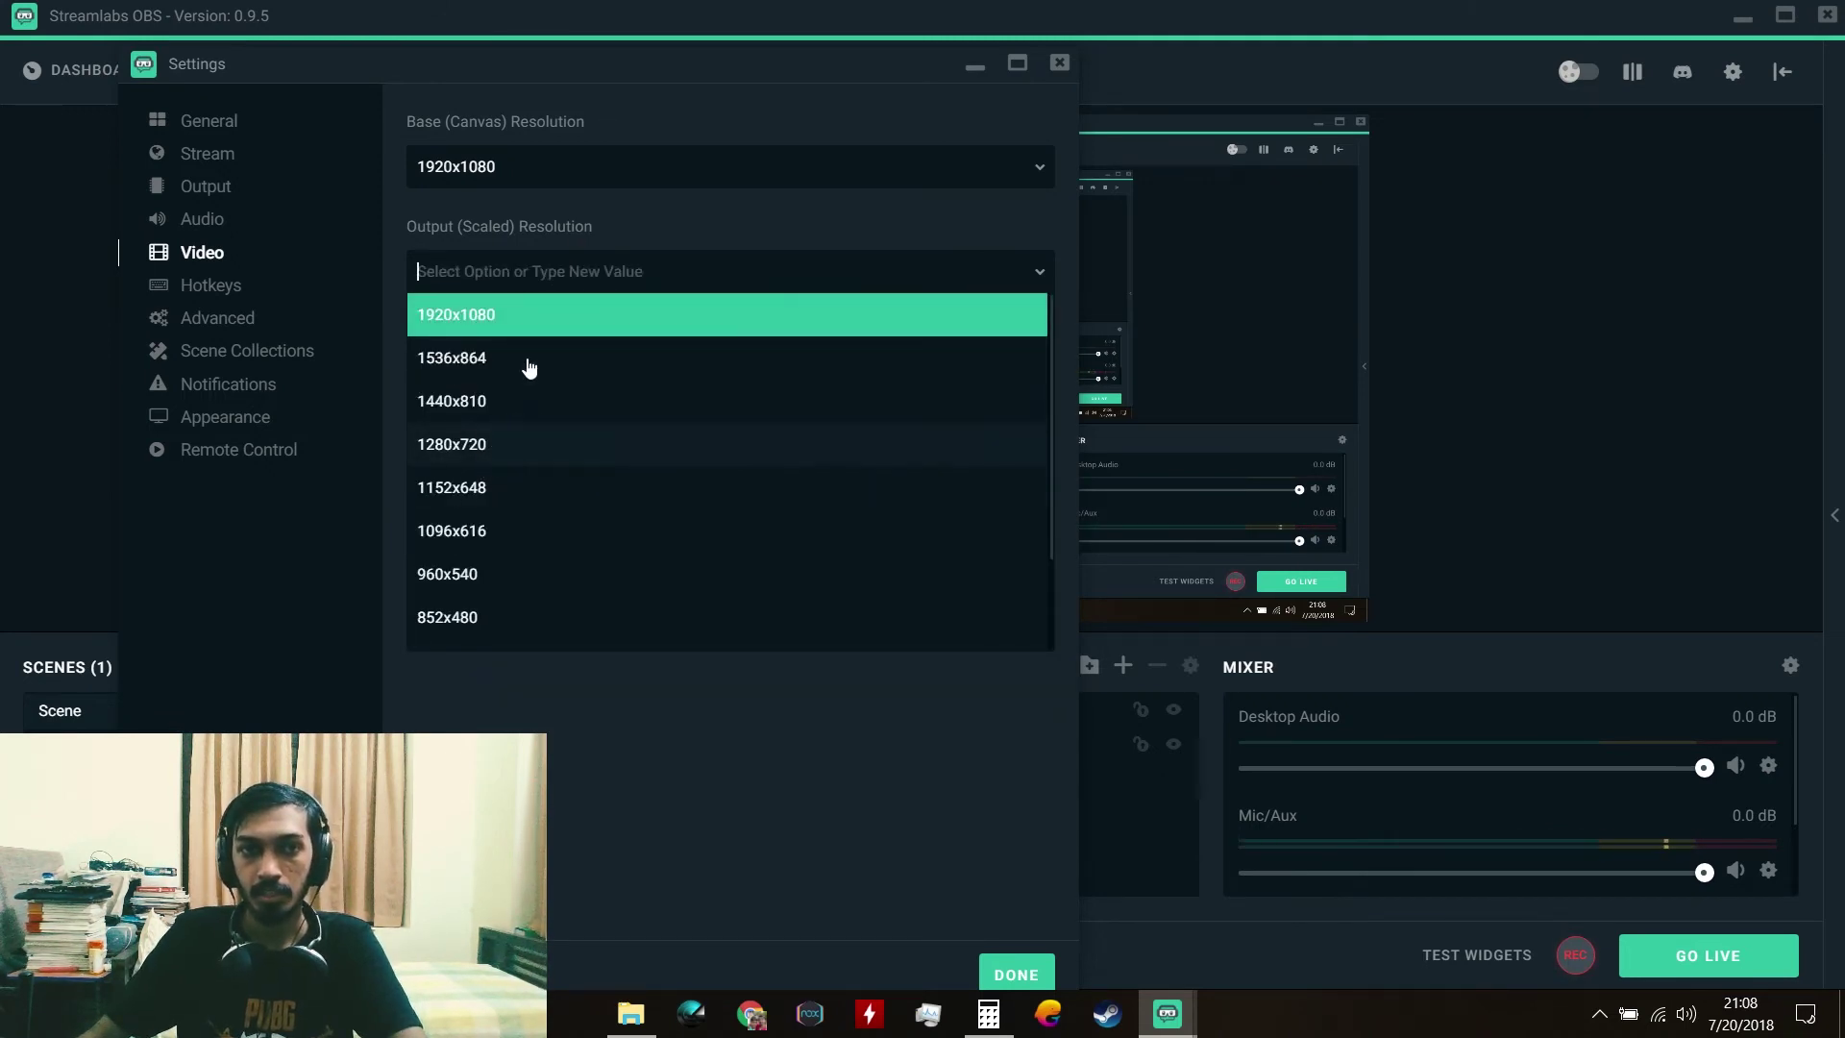
click(576, 240)
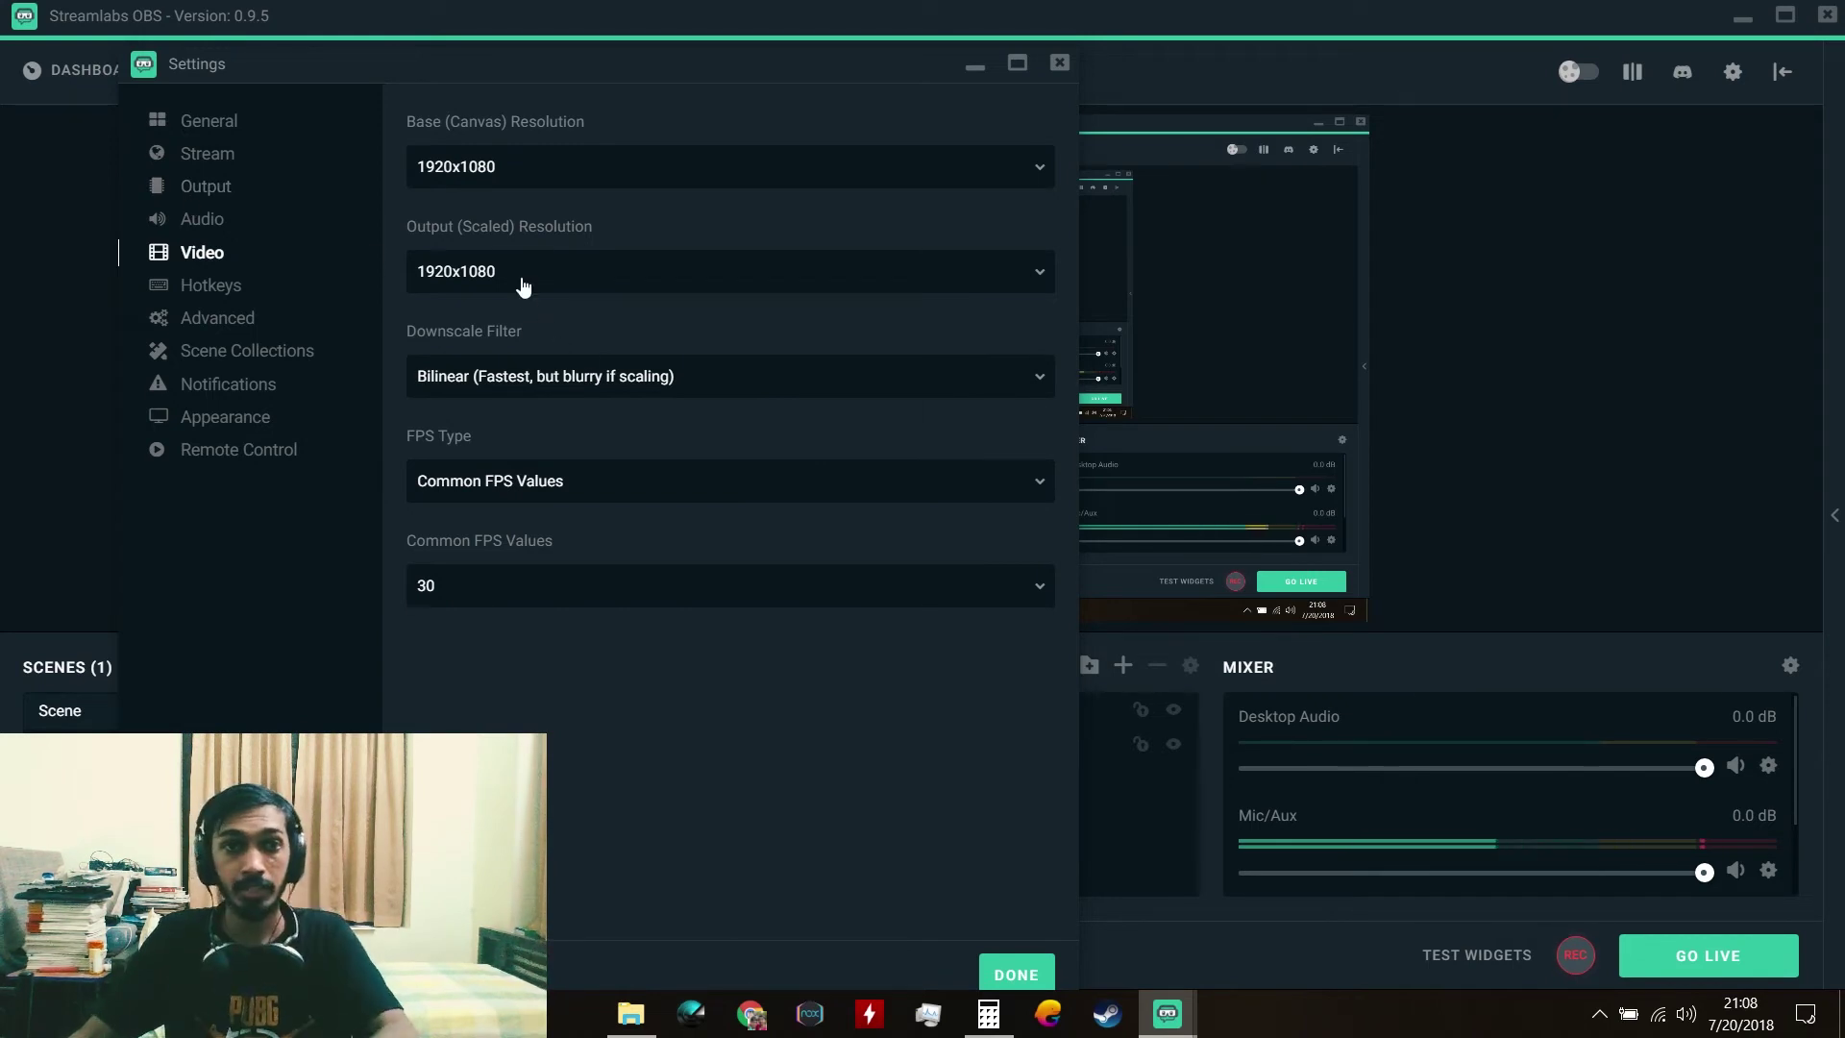
Step: Compare the Bilinear, Bicubic and Lanczos options of the Downscale Filter, keeping Bilinear
click(567, 387)
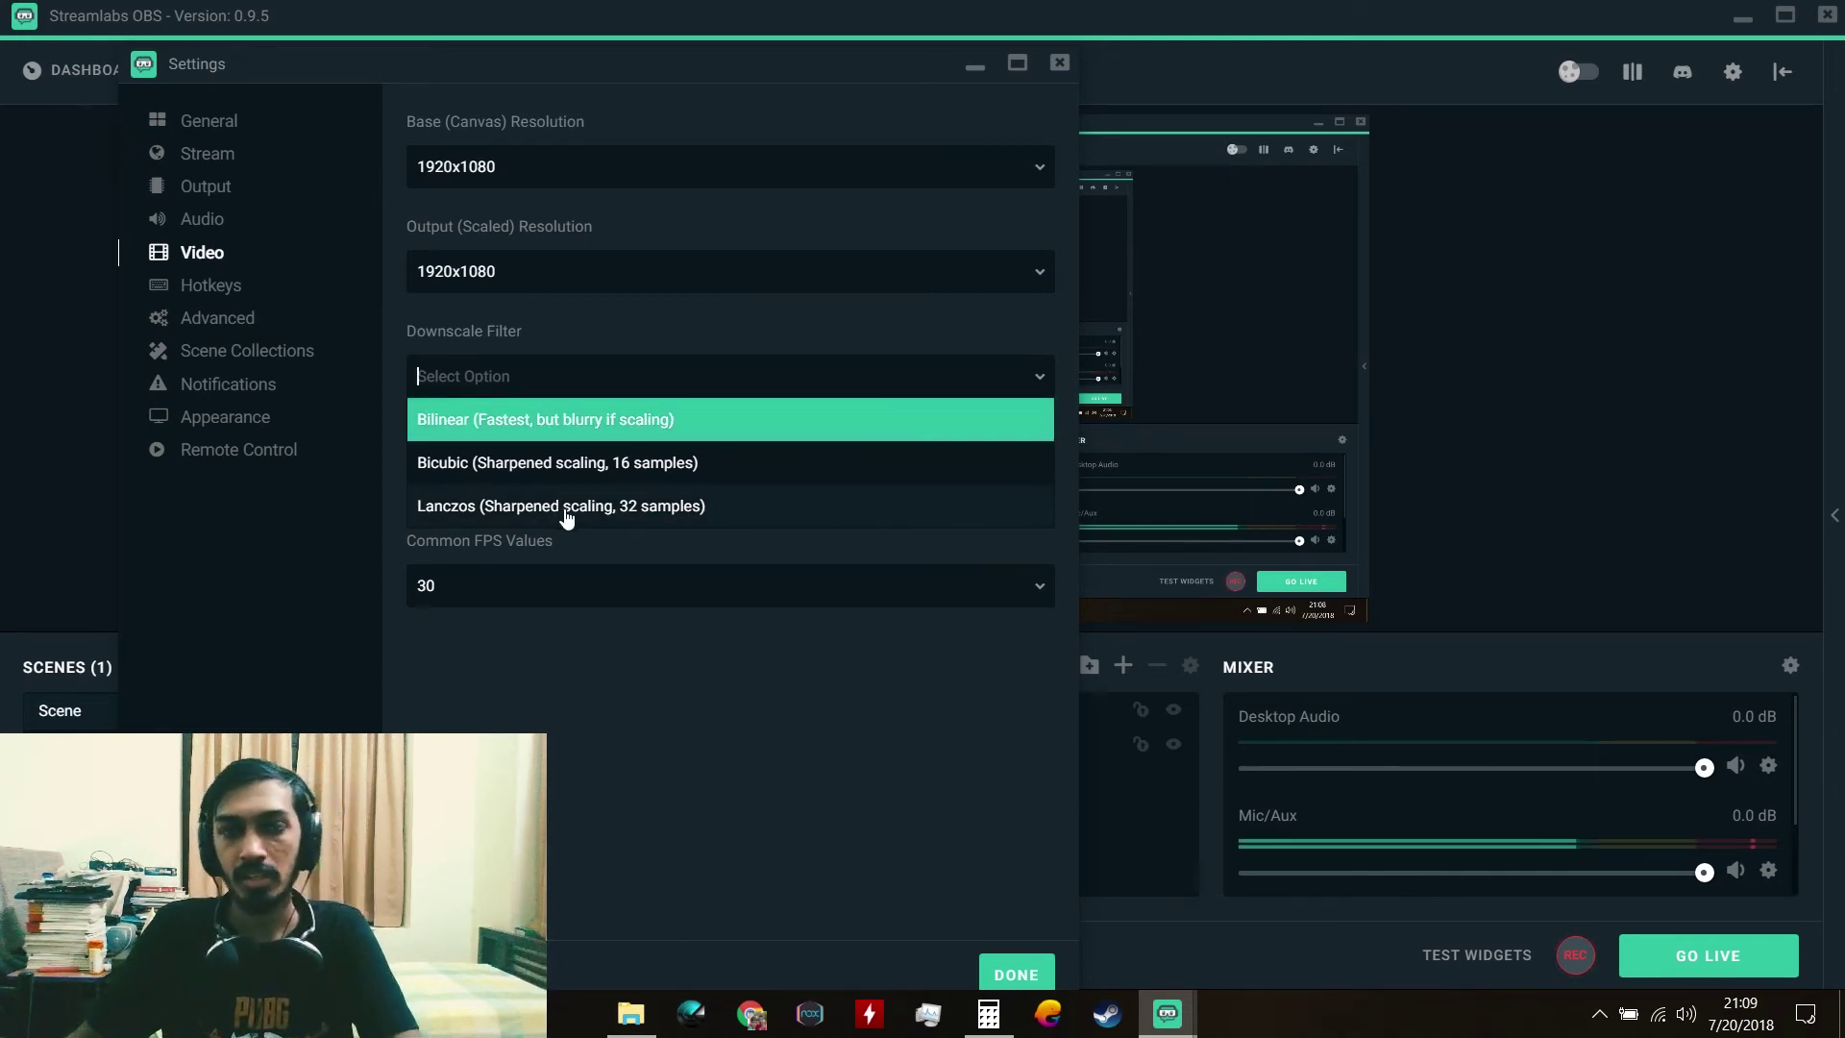
click(580, 422)
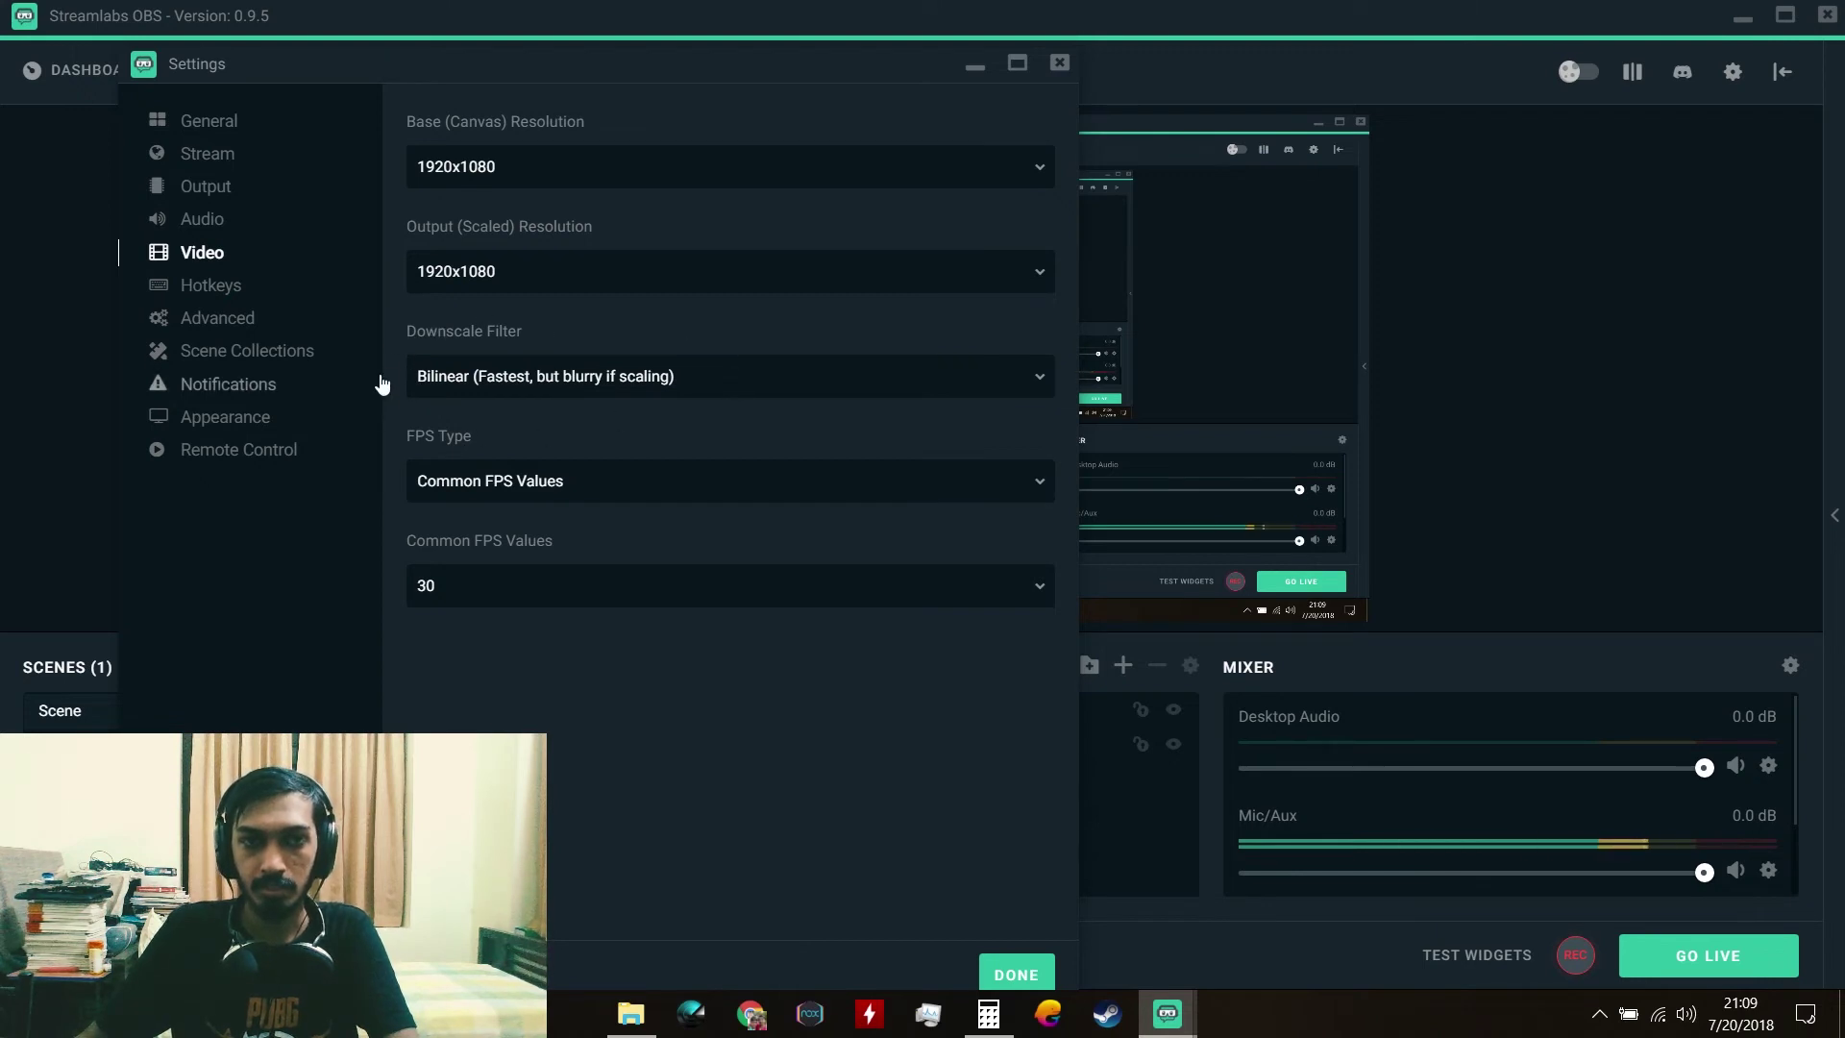
click(459, 375)
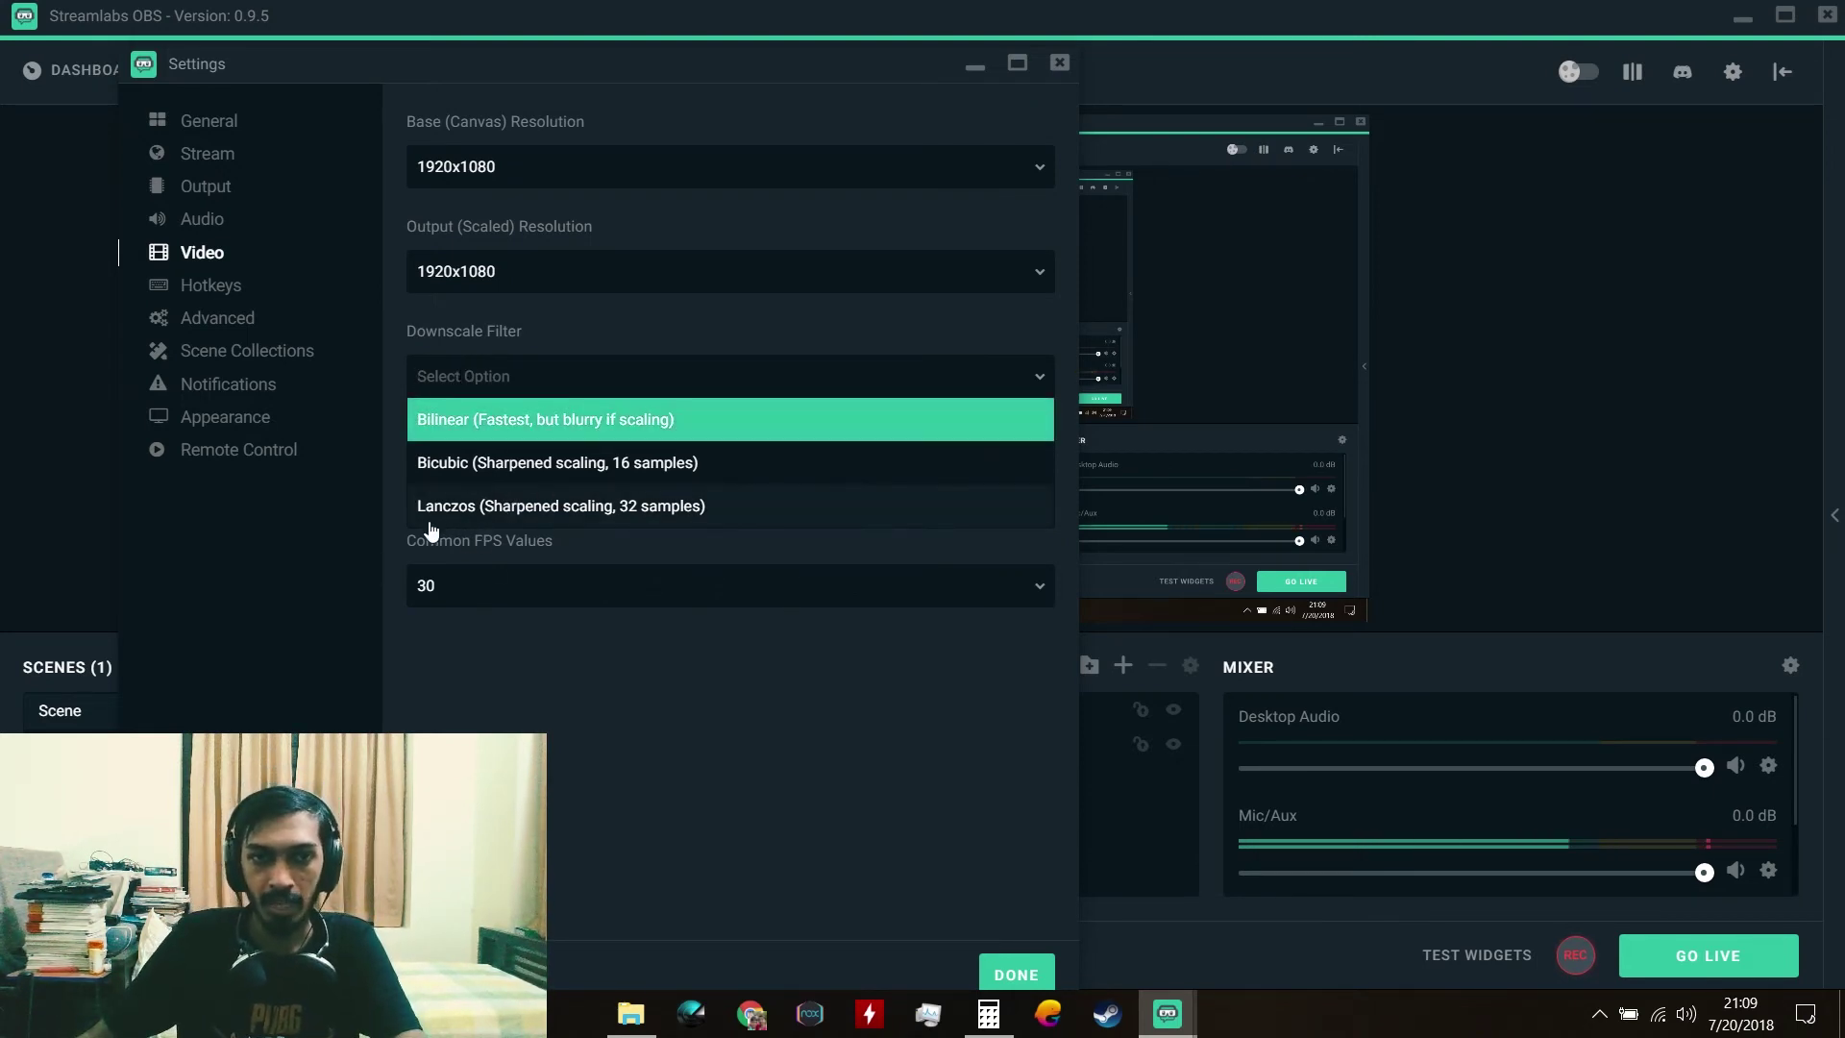
click(601, 341)
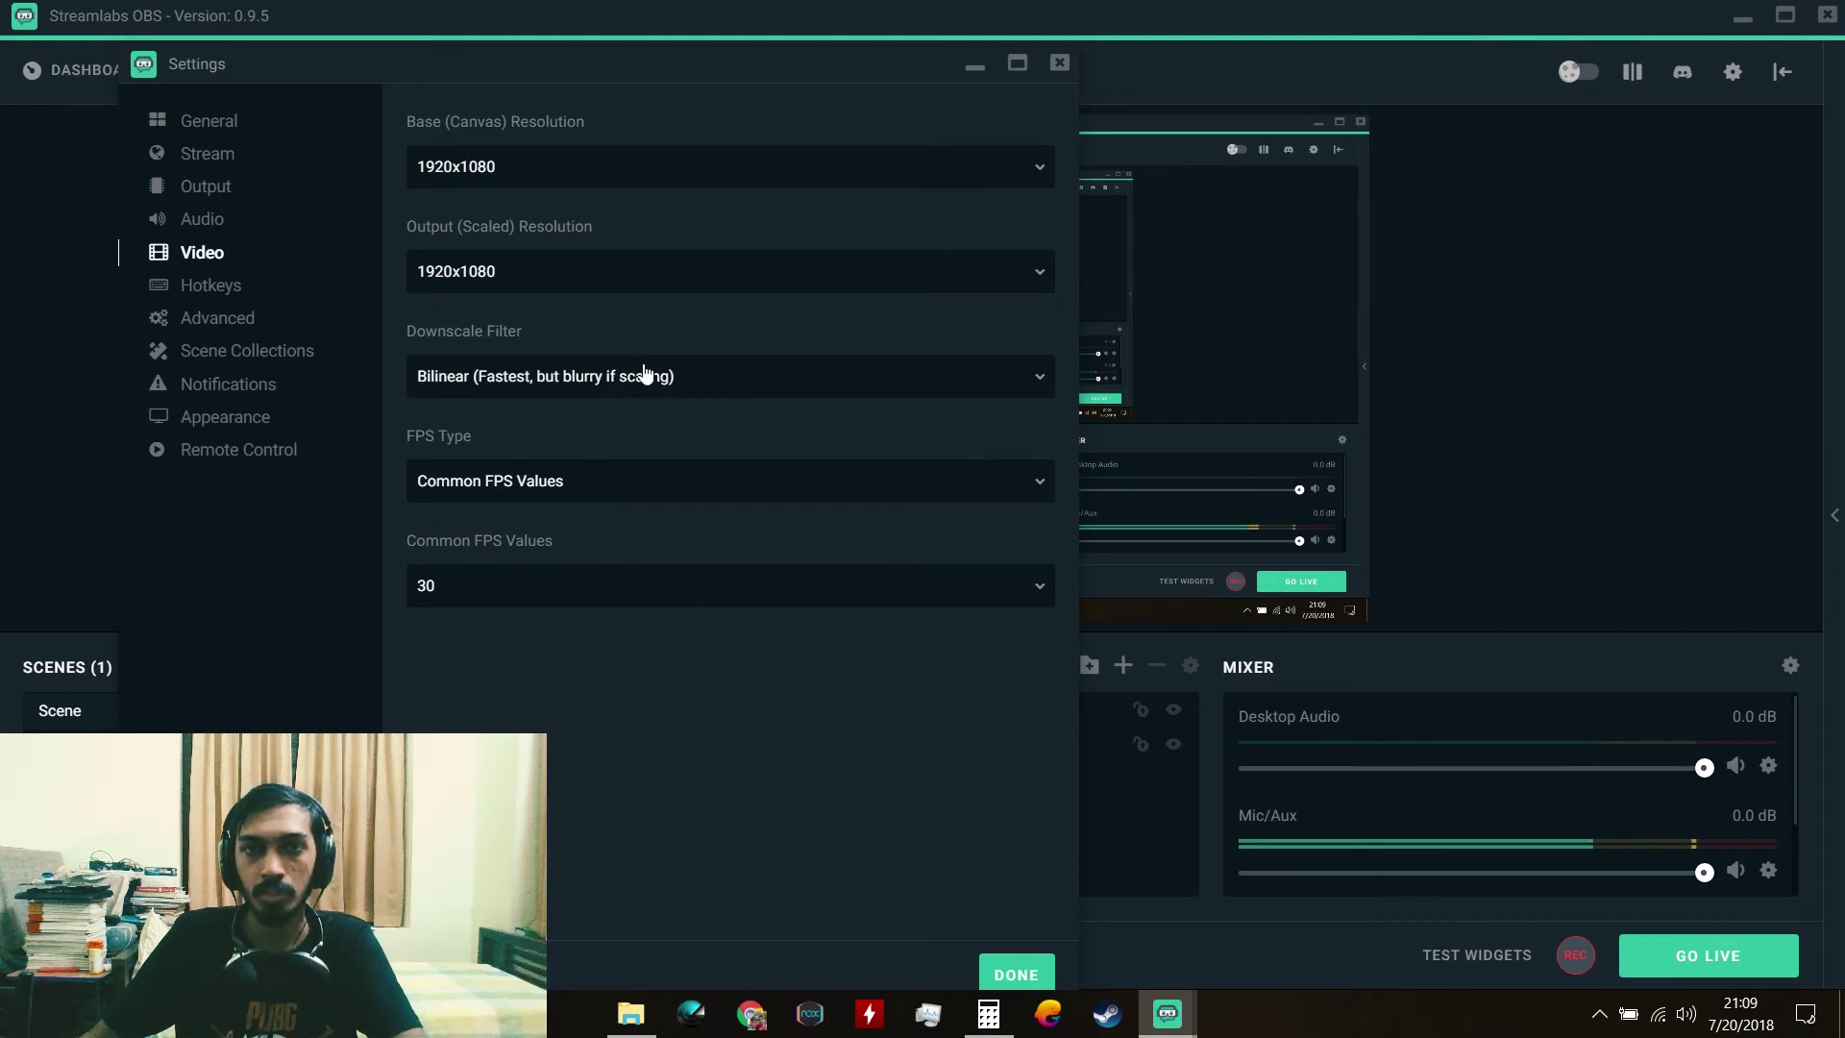
Step: Review the FPS Type options, keep Common FPS Values, and look through the available frame rates
click(563, 493)
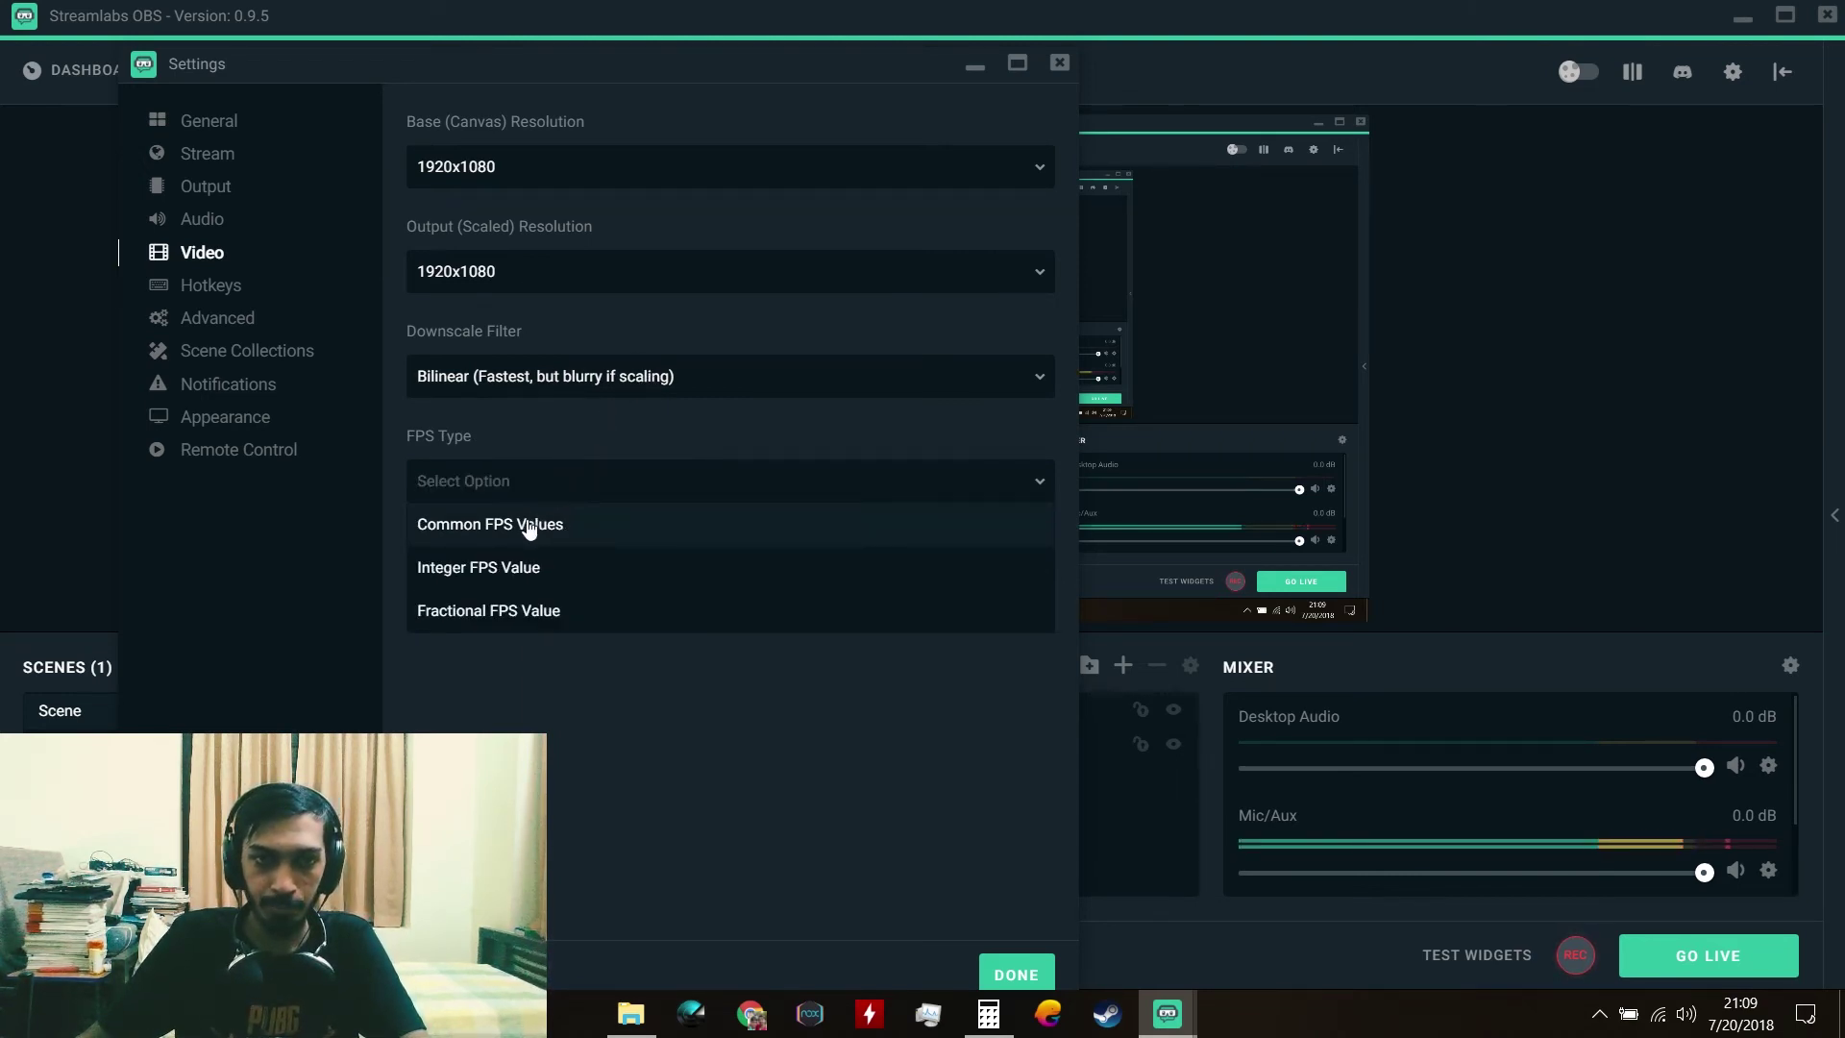
click(565, 519)
click(606, 588)
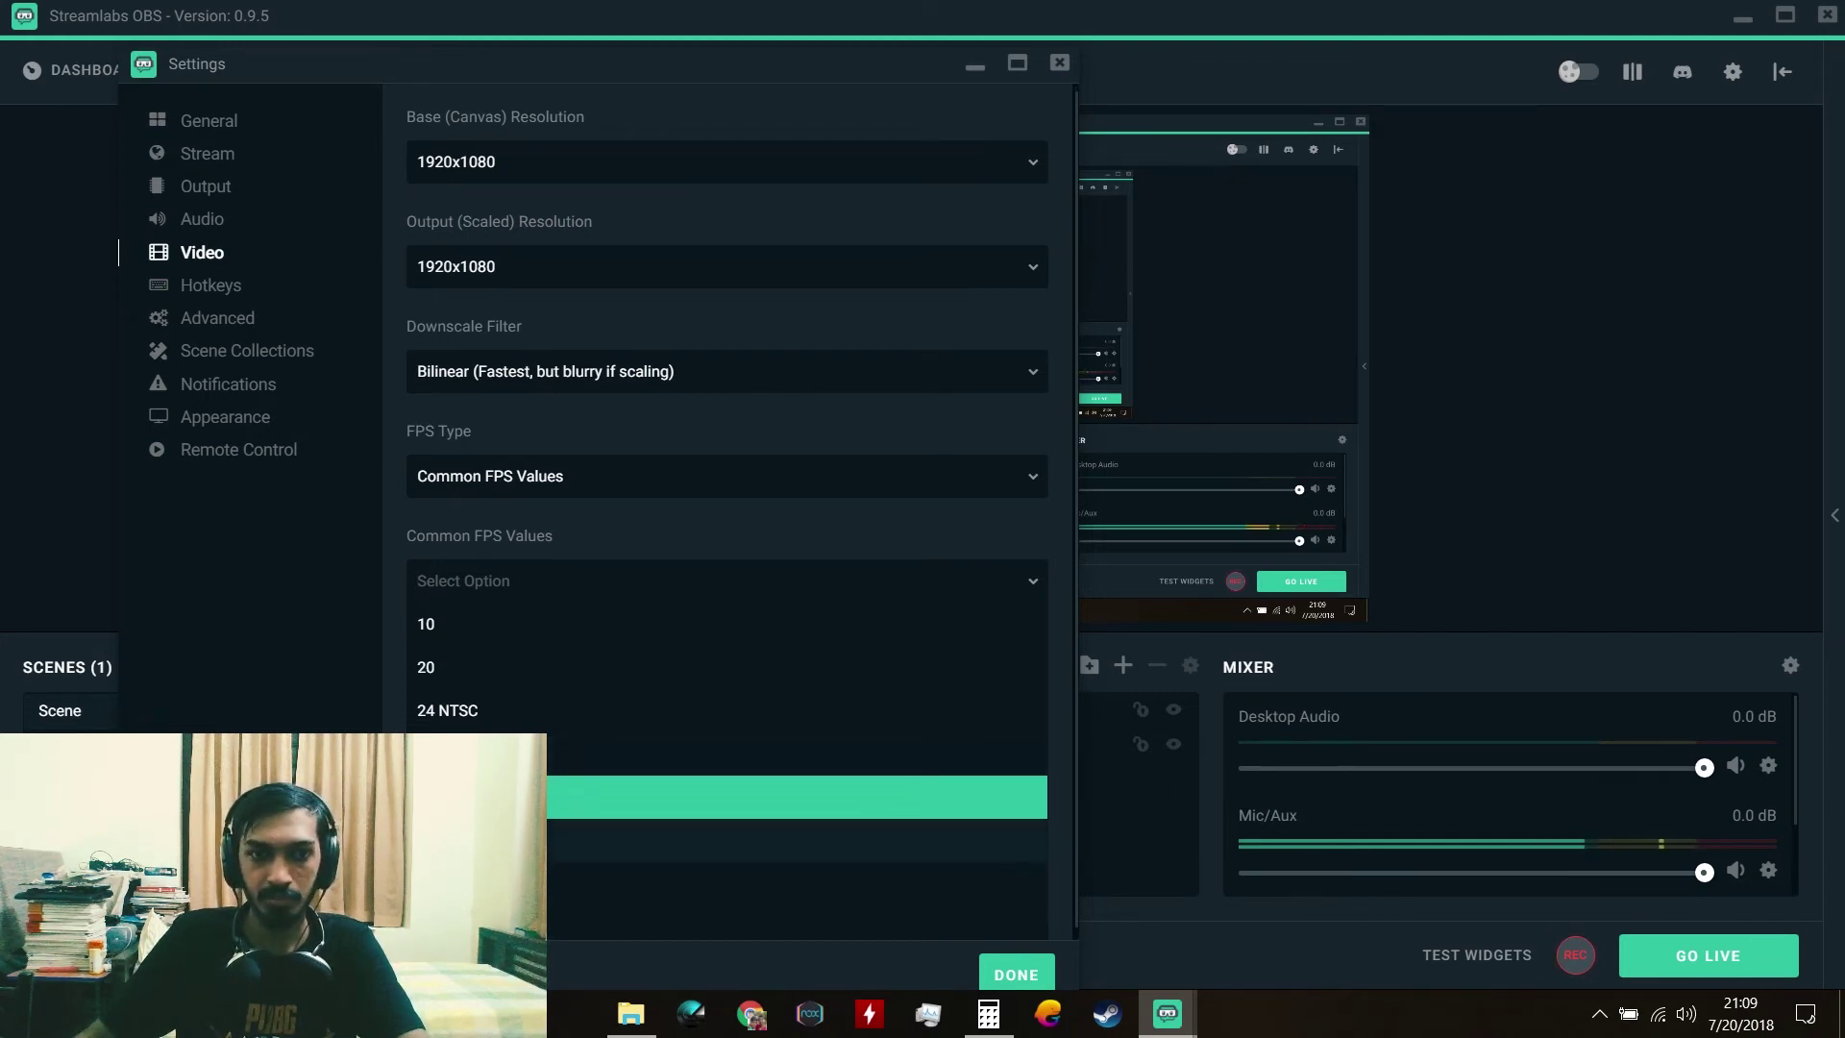
scroll(580, 771, down, 1)
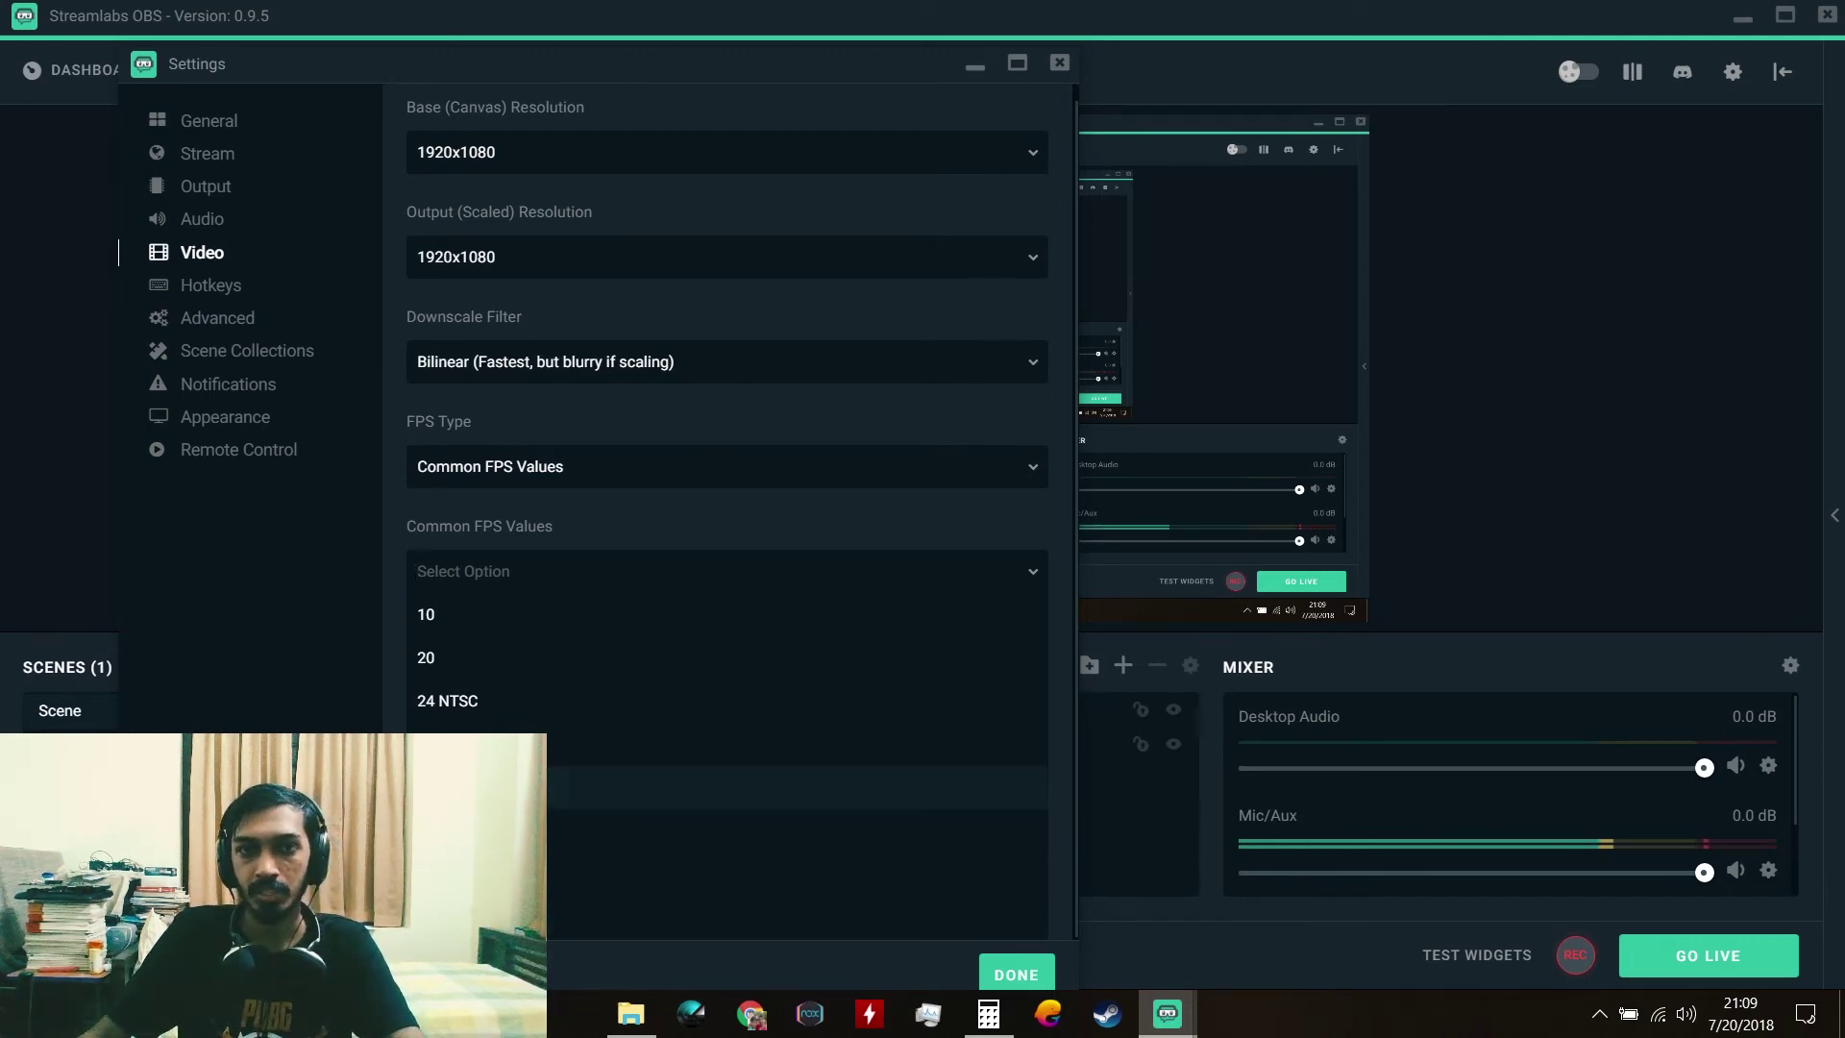
click(526, 574)
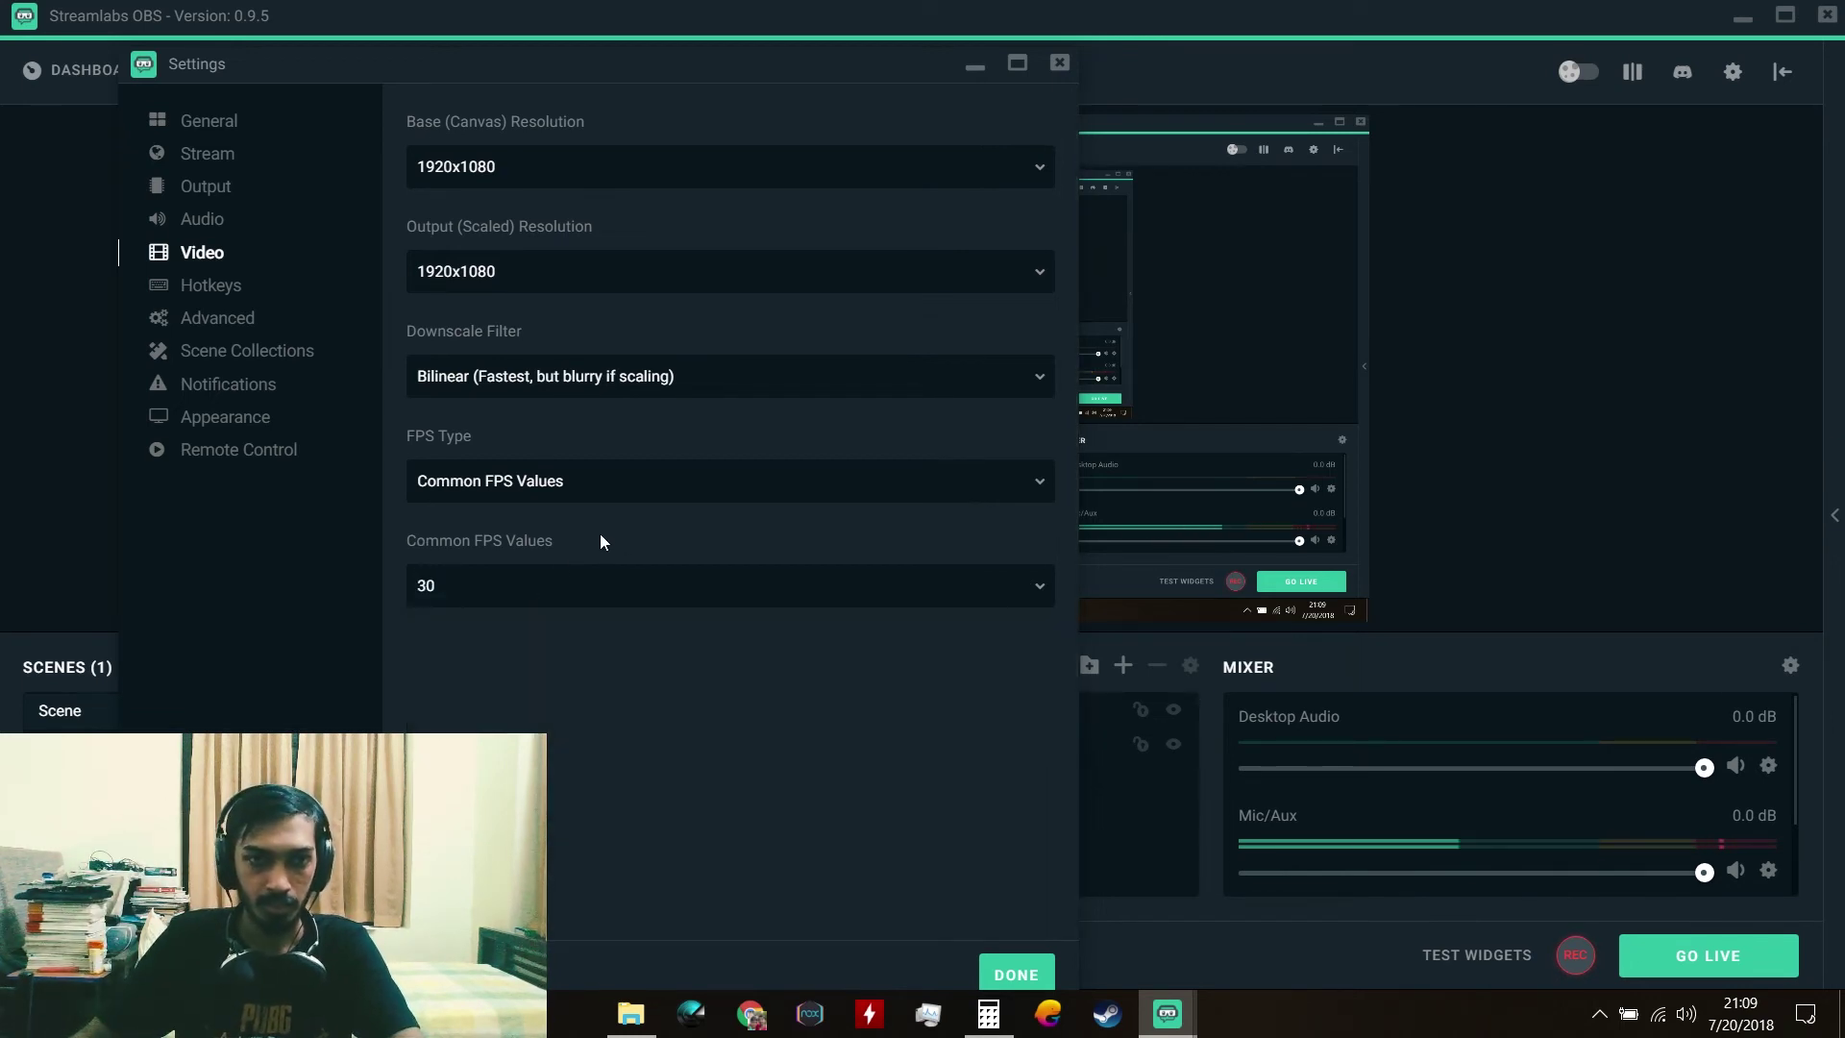
Step: Open the Hotkeys settings and examine the streaming, recording, studio mode and per-scene hotkey entries
click(213, 285)
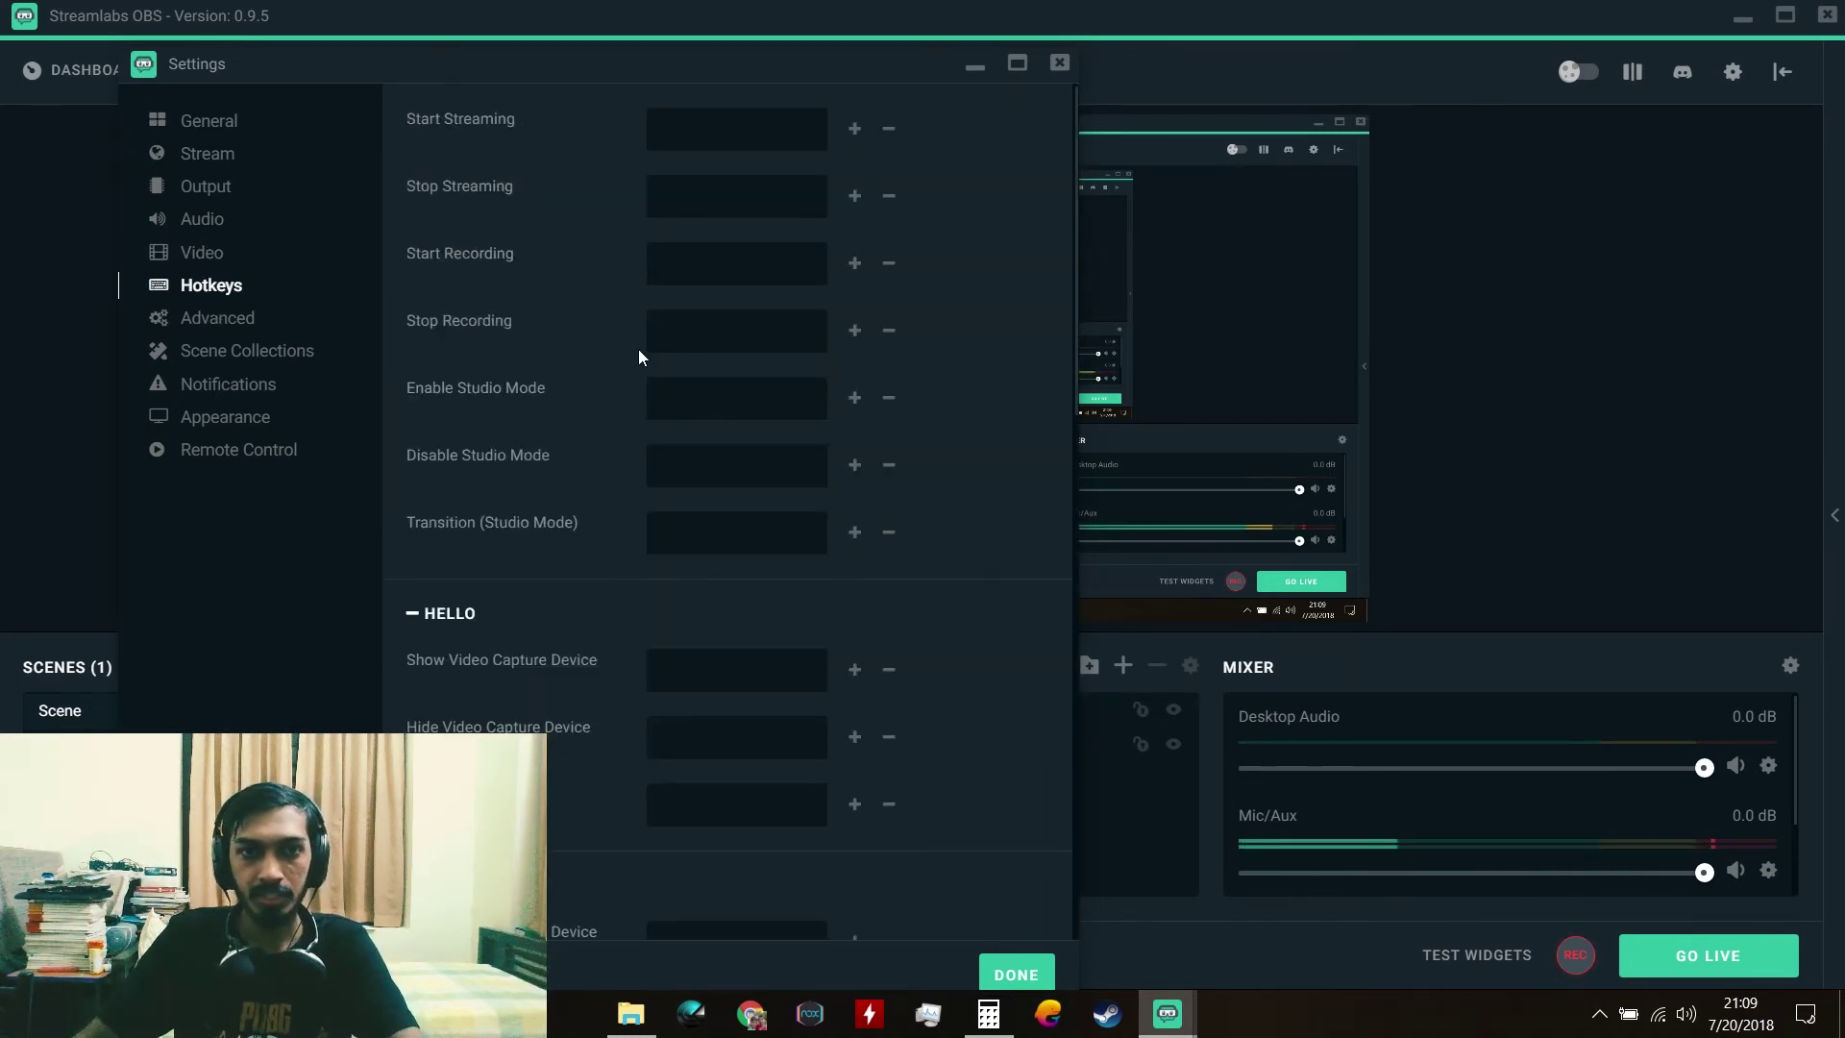
scroll(563, 428, down, 8)
scroll(563, 434, up, 3)
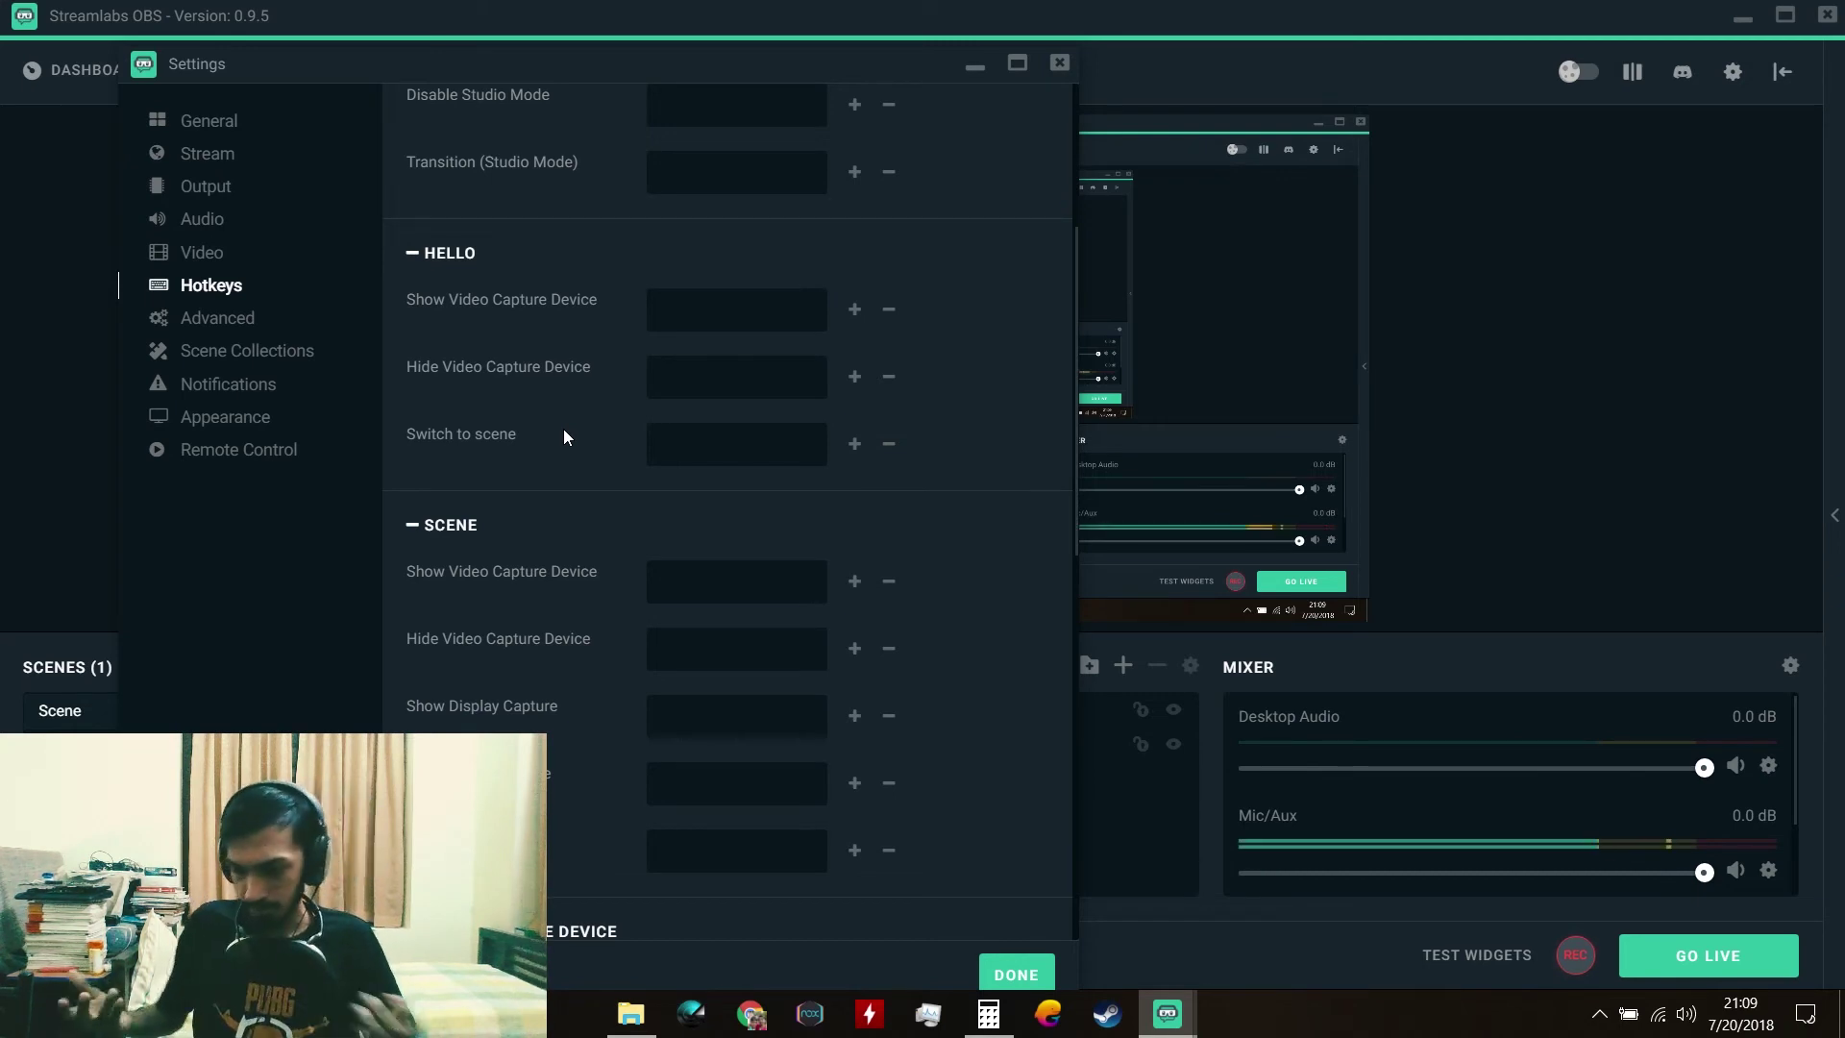
scroll(563, 436, up, 4)
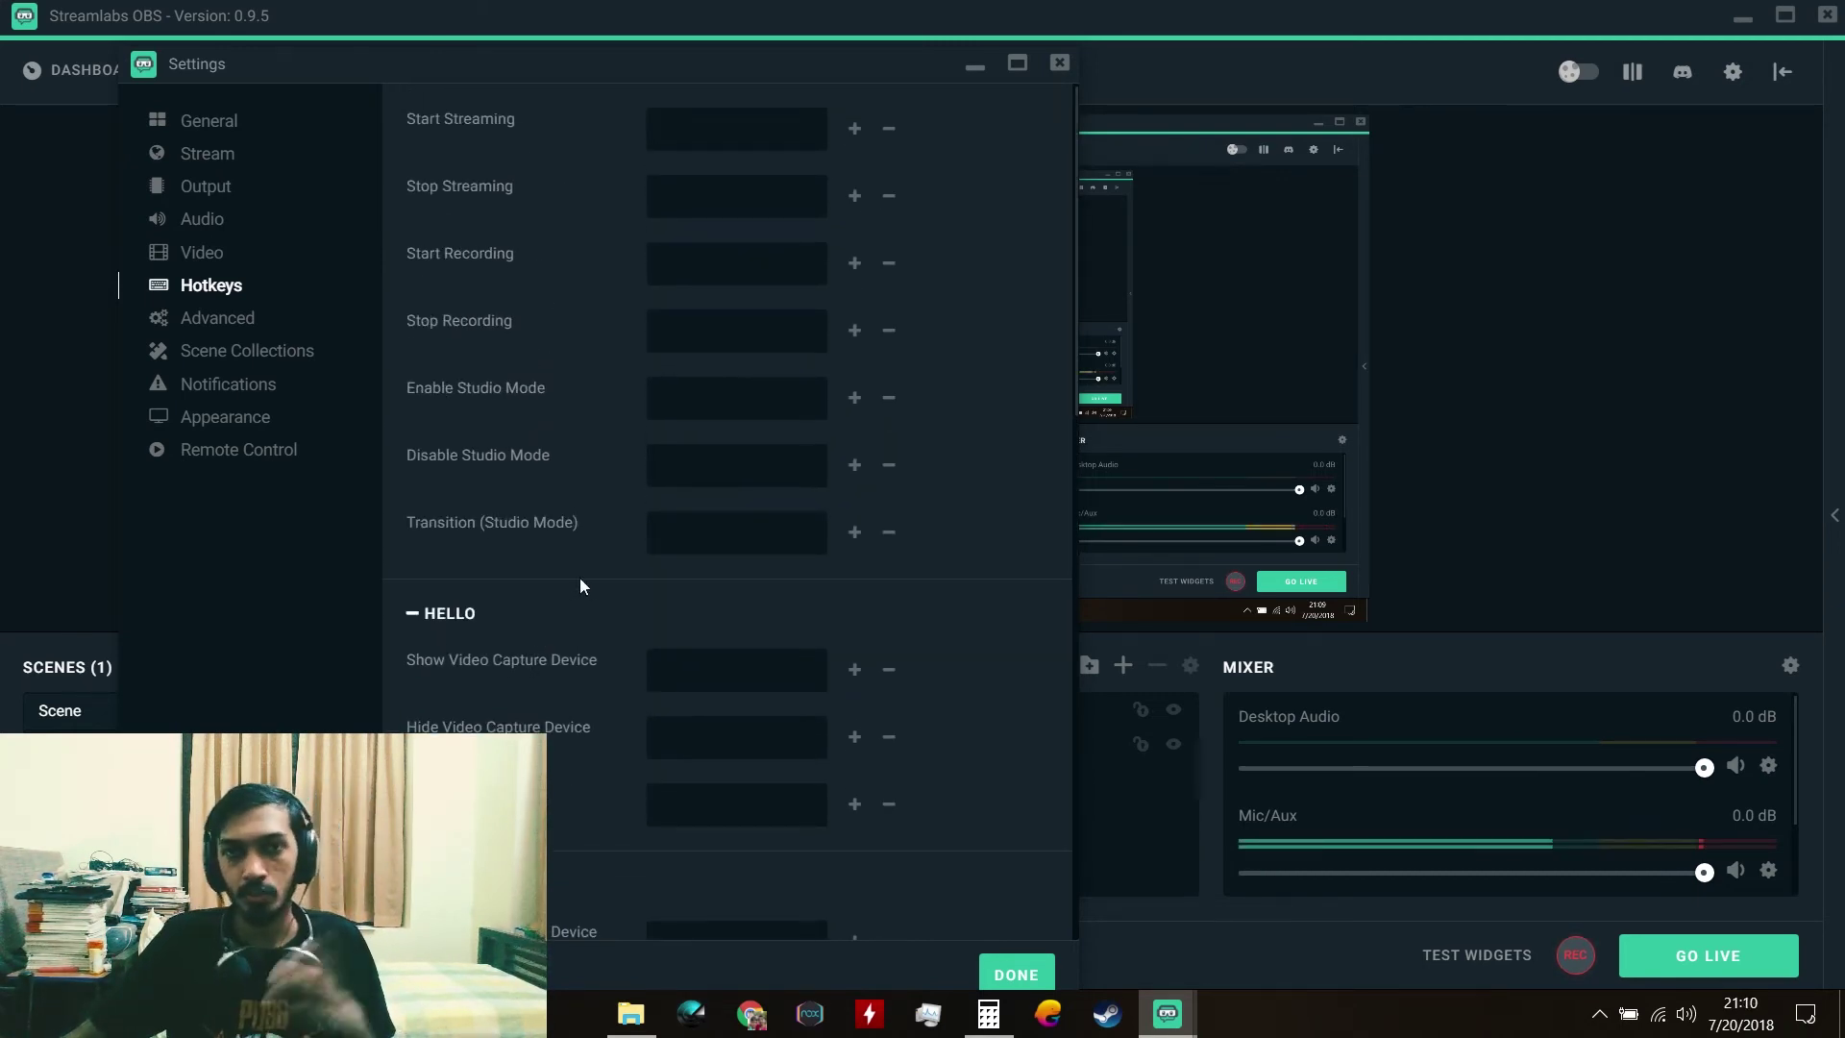
Step: Try Numpad9 as the Show Video Capture Device hotkey under Hello and clear it again
click(891, 680)
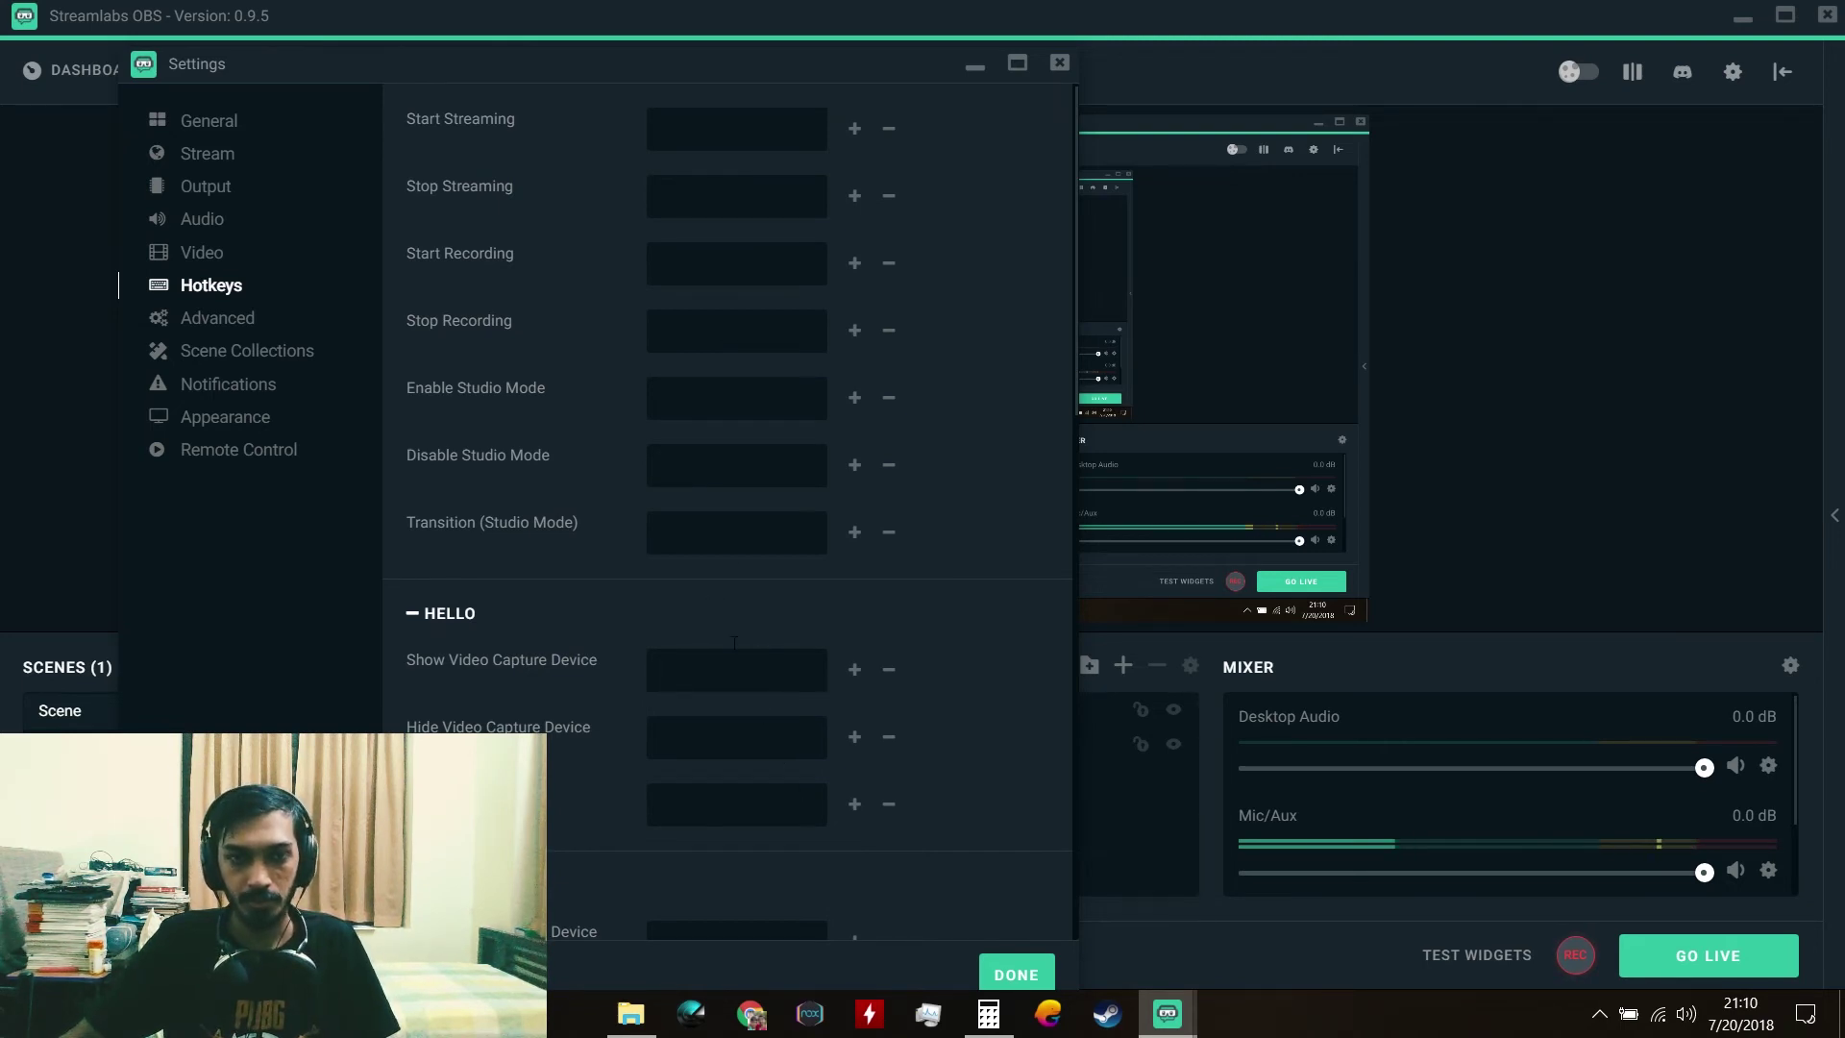
key(KP_9)
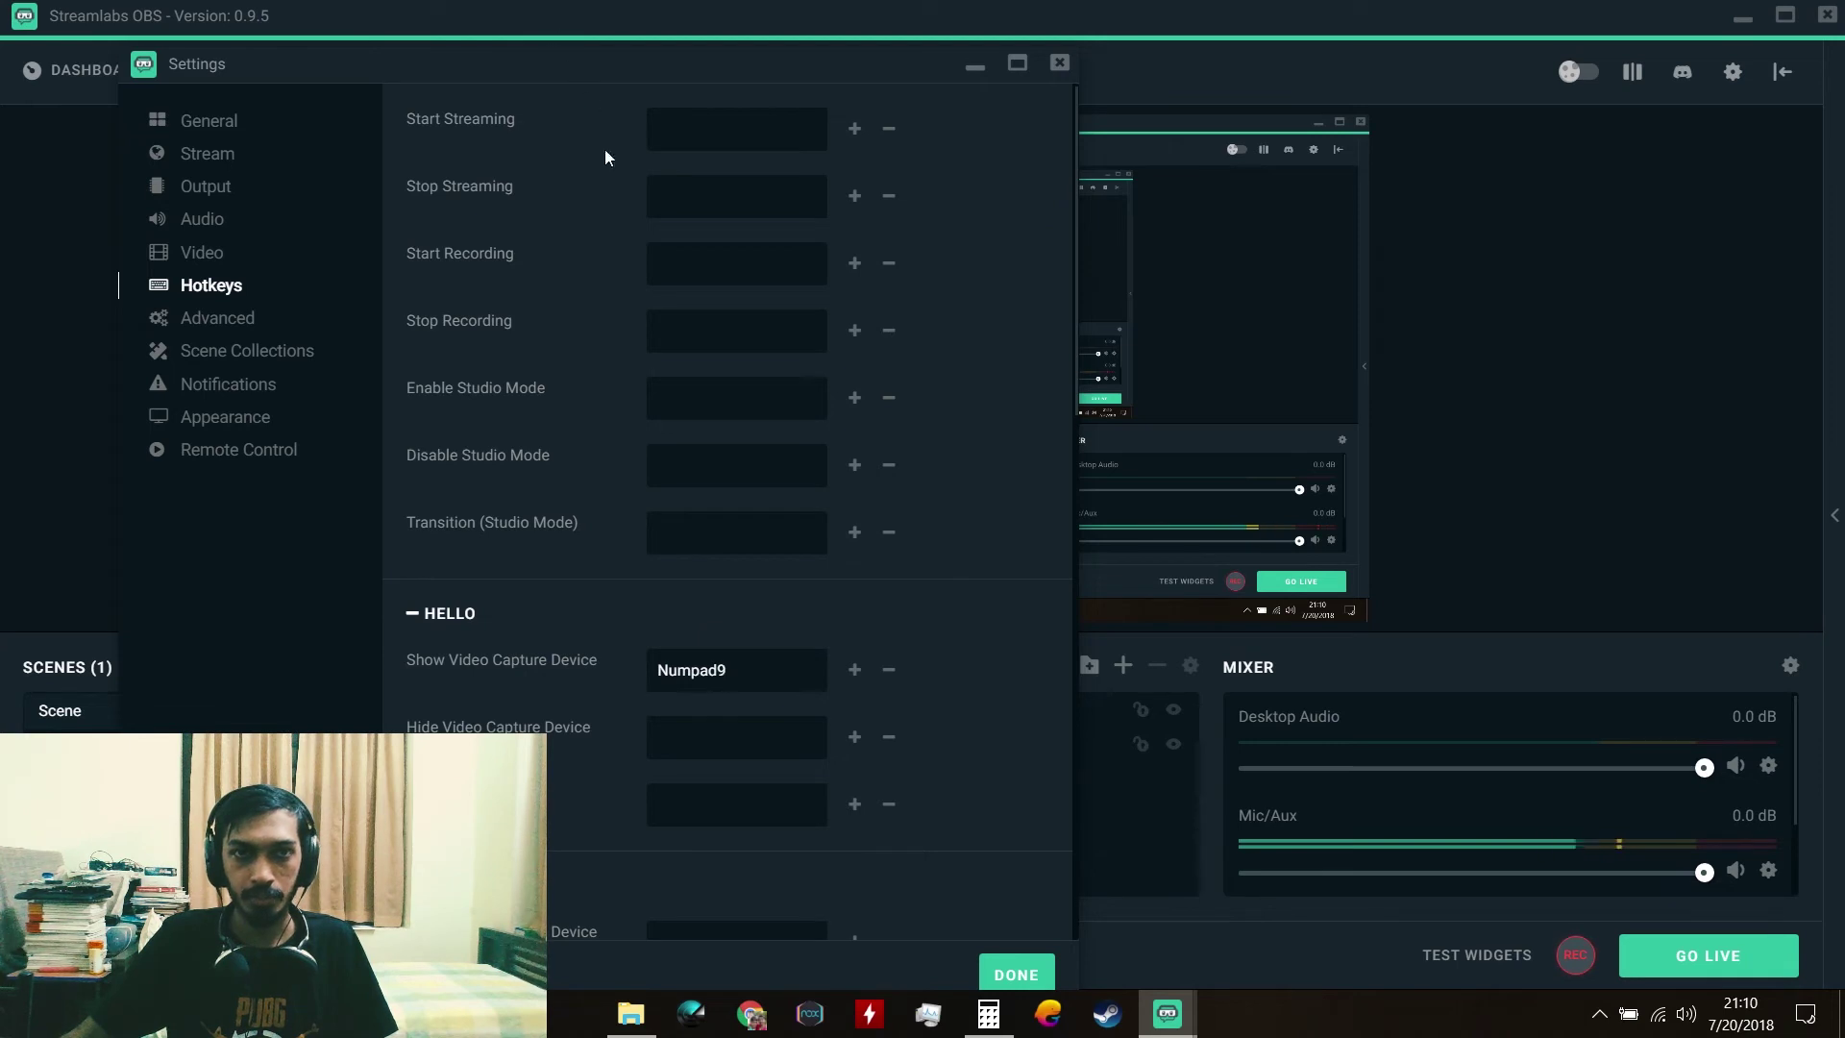
click(890, 679)
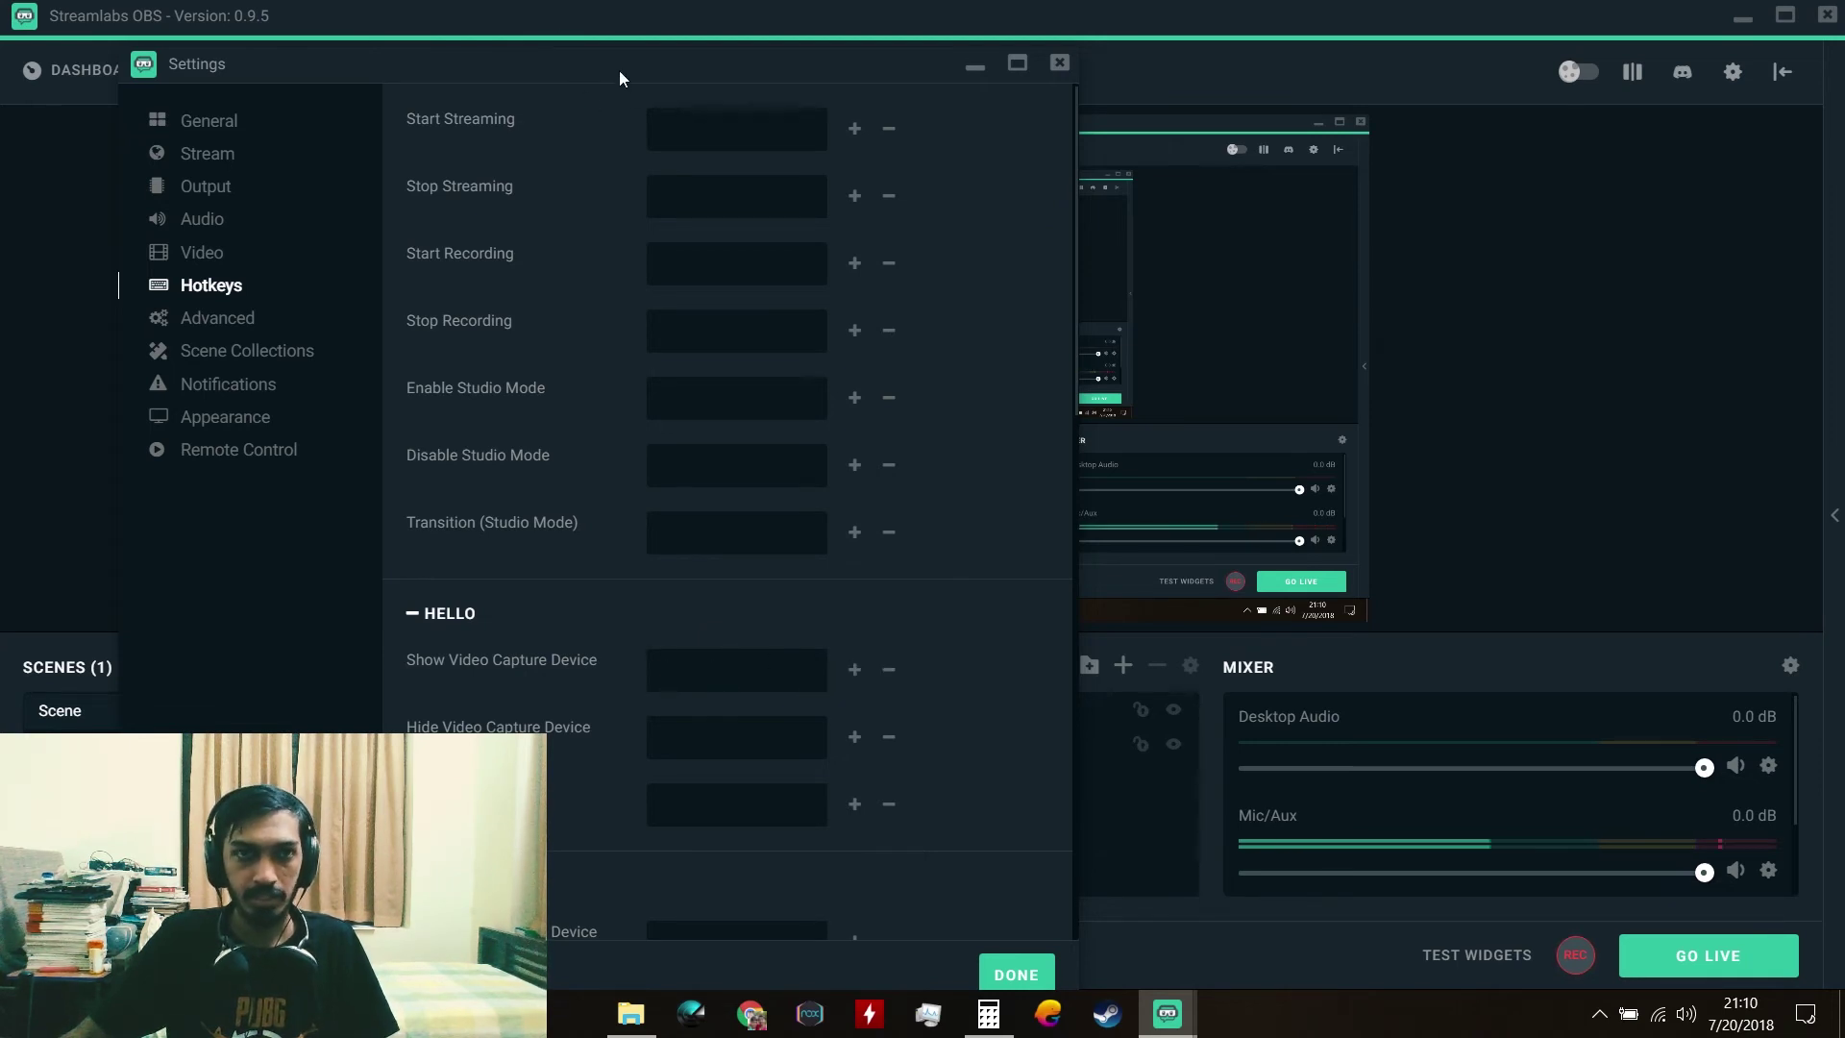
Step: Assign Numpad9 as the Switch to scene hotkey for the Hello scene and save the settings
drag(618, 71, 1122, 73)
scroll(1109, 636, down, 3)
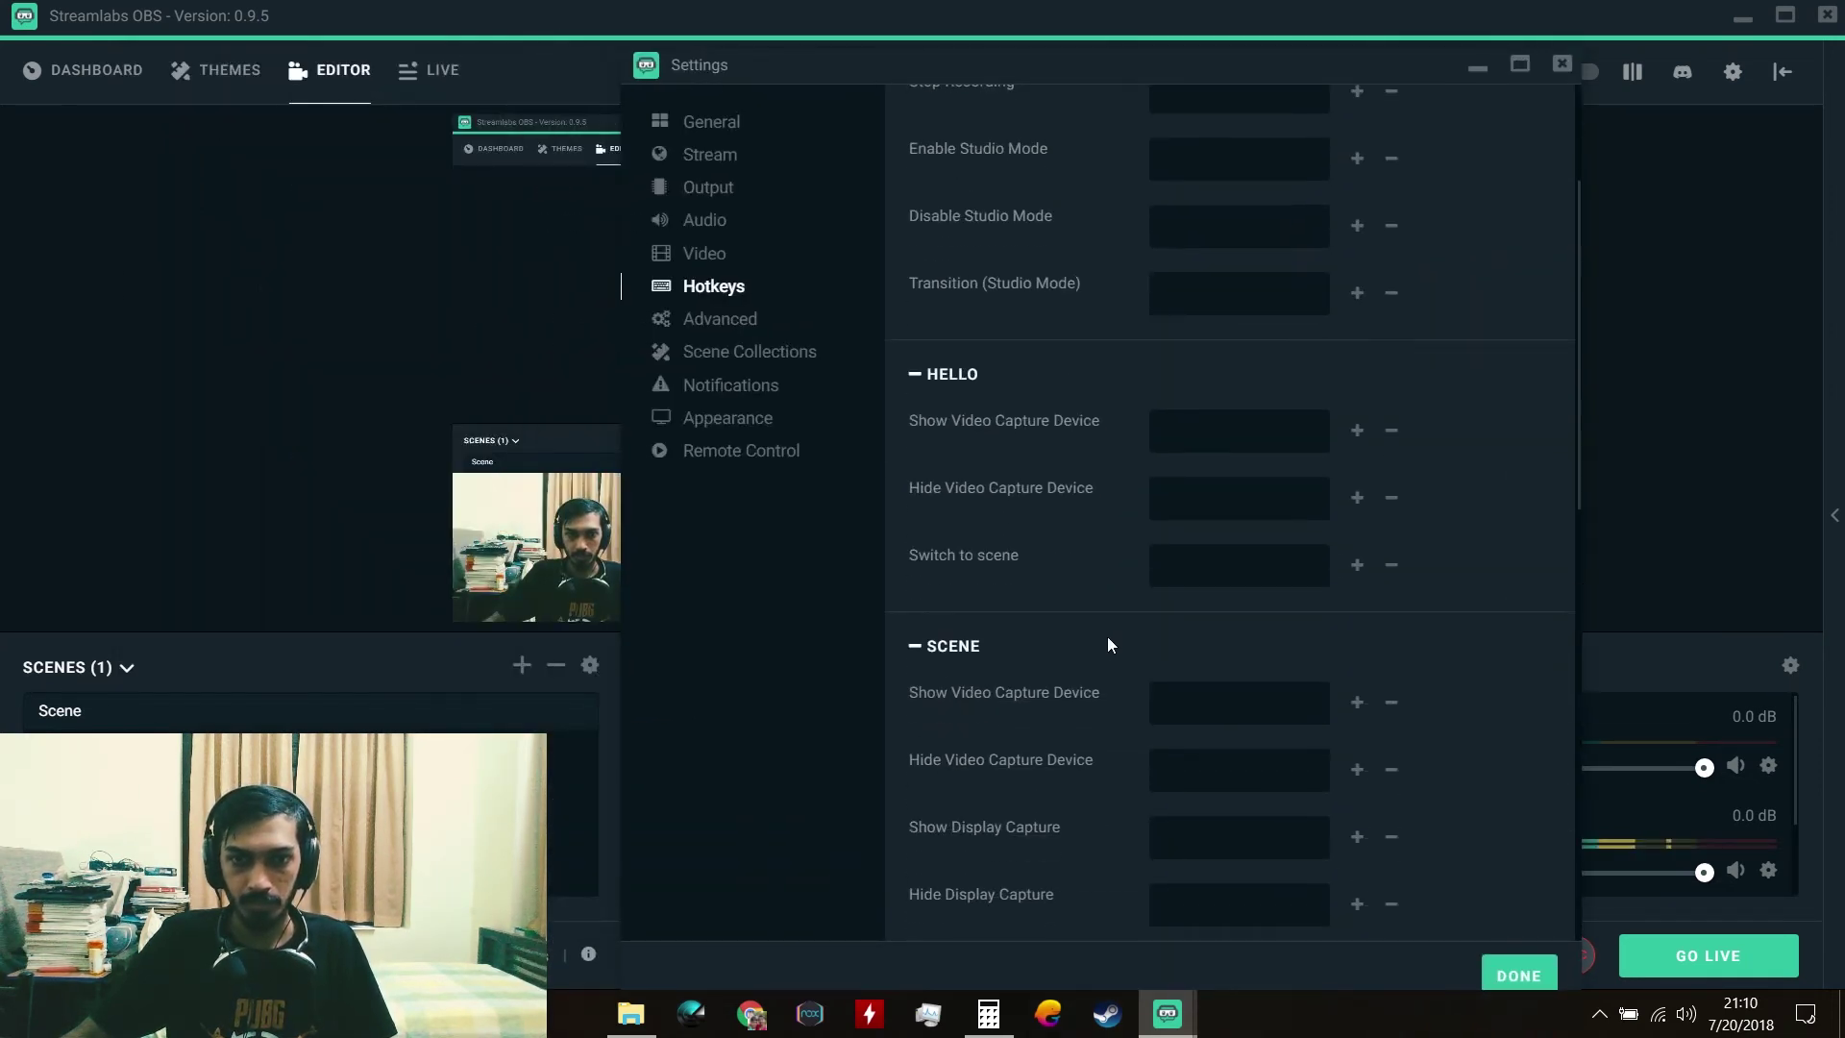
click(1196, 563)
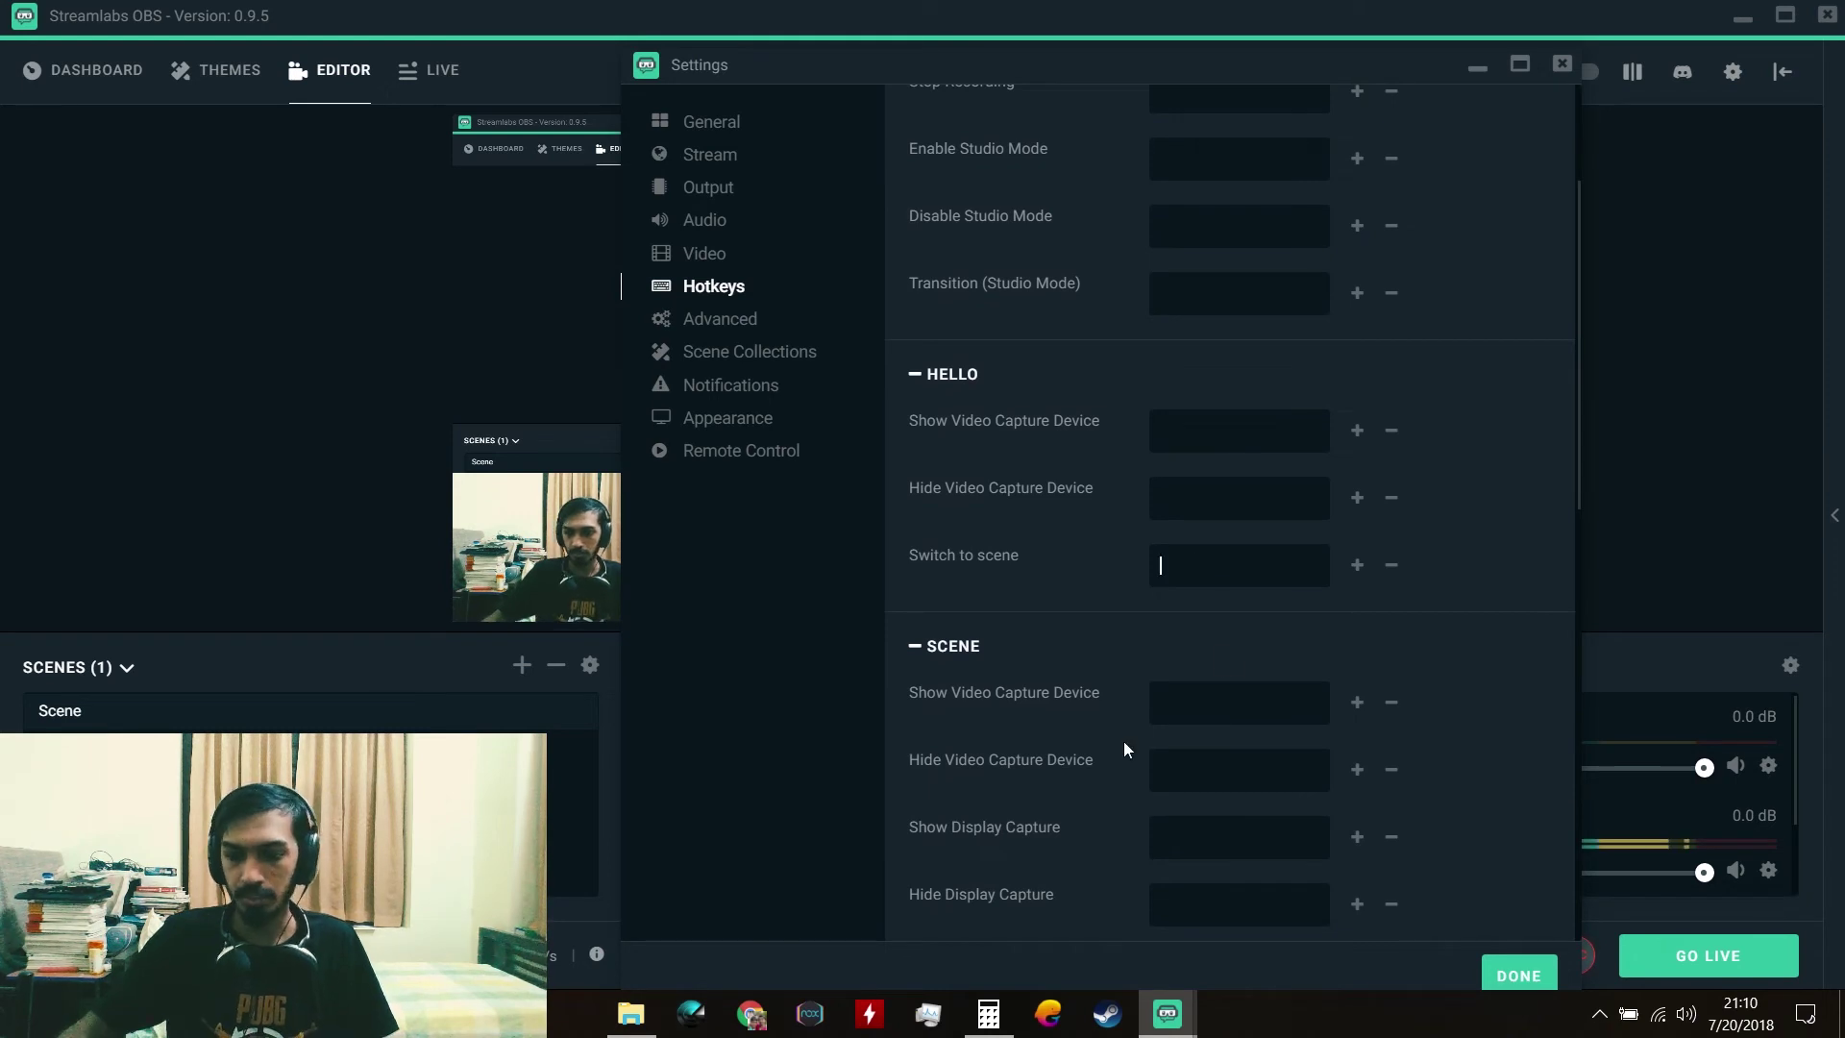
key(KP_9)
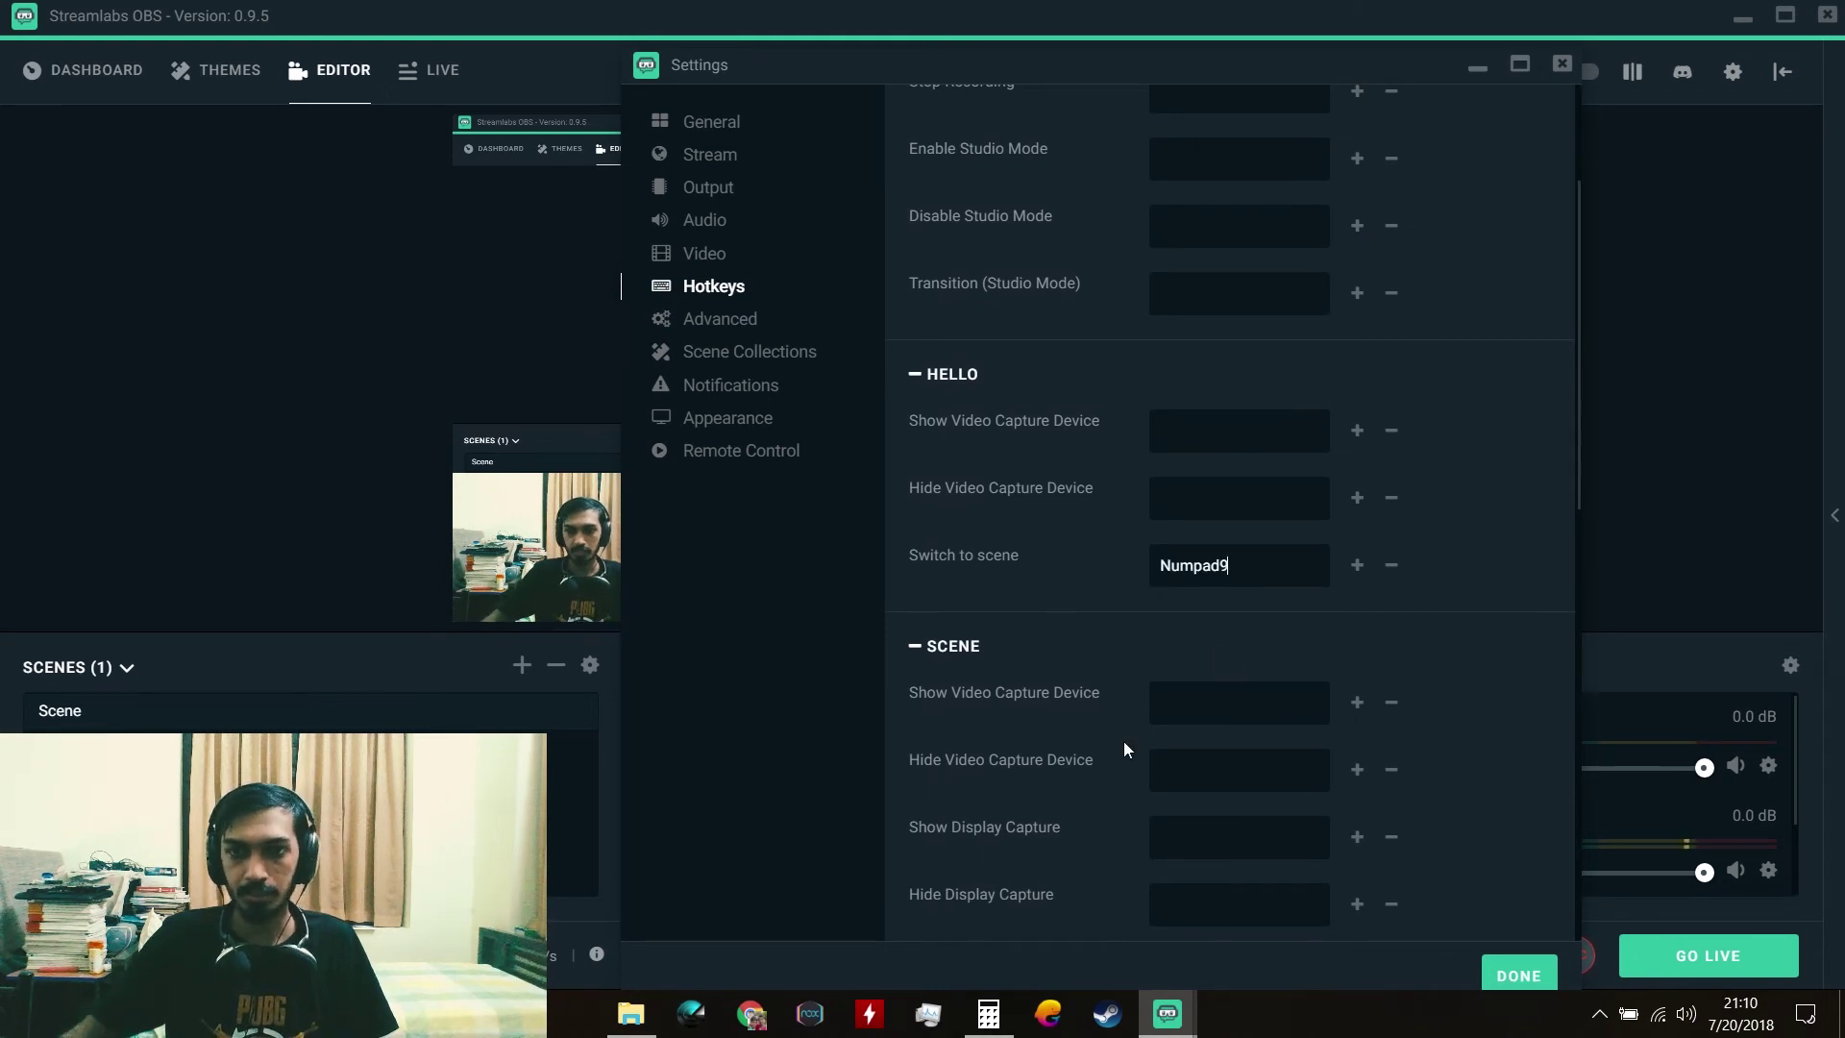
click(1511, 974)
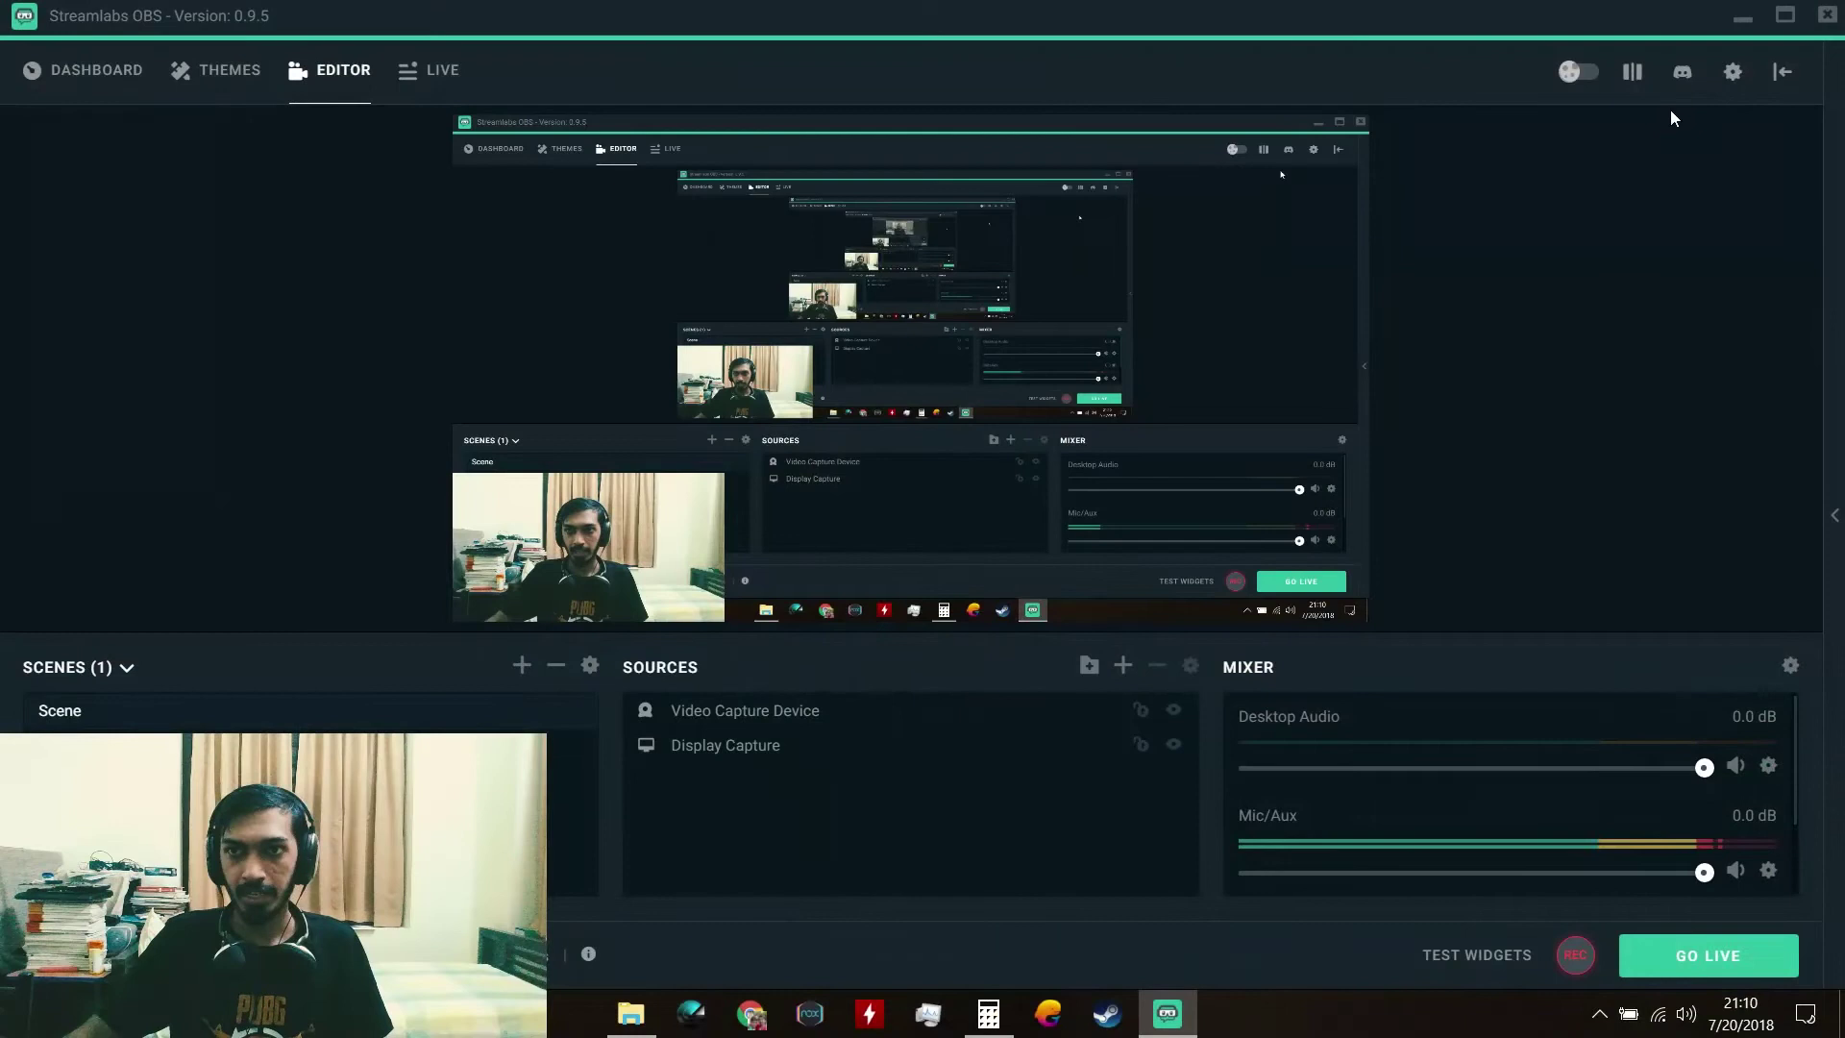
Step: Reopen the Hotkeys settings and clear the Switch to scene hotkey of the Hello scene
click(1732, 72)
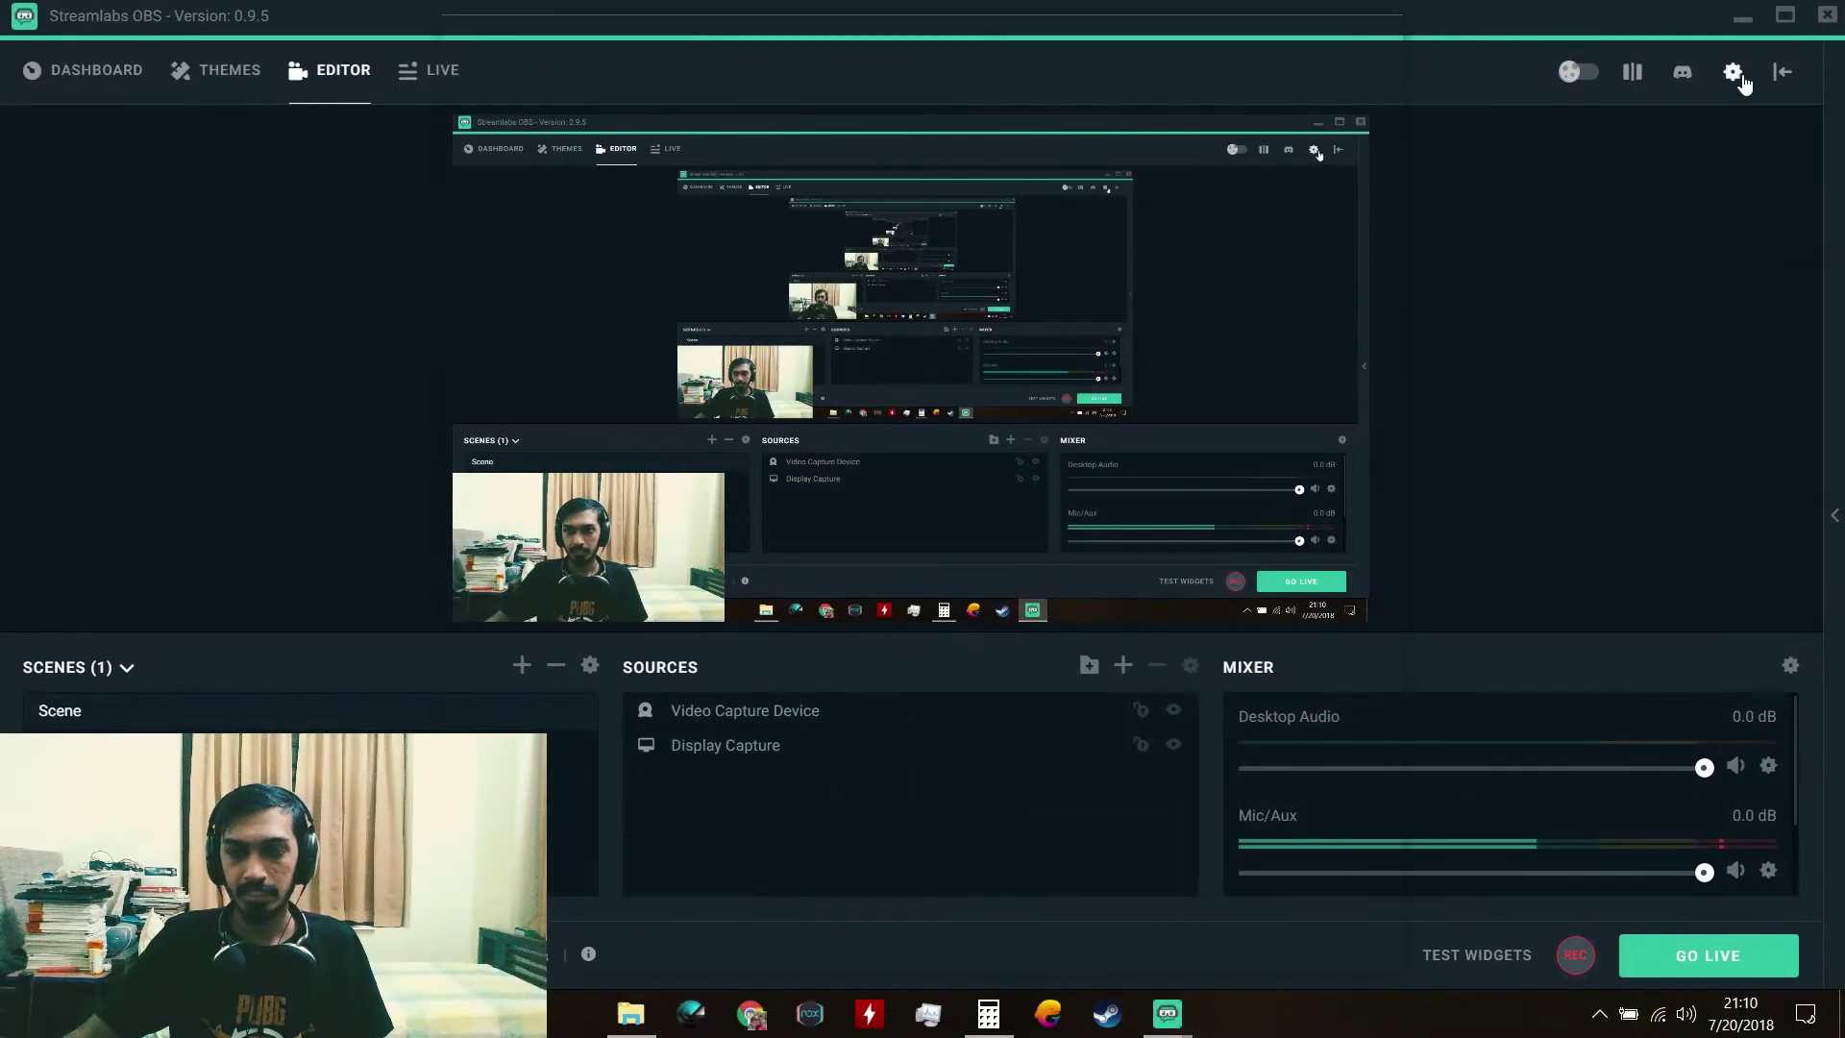
click(538, 254)
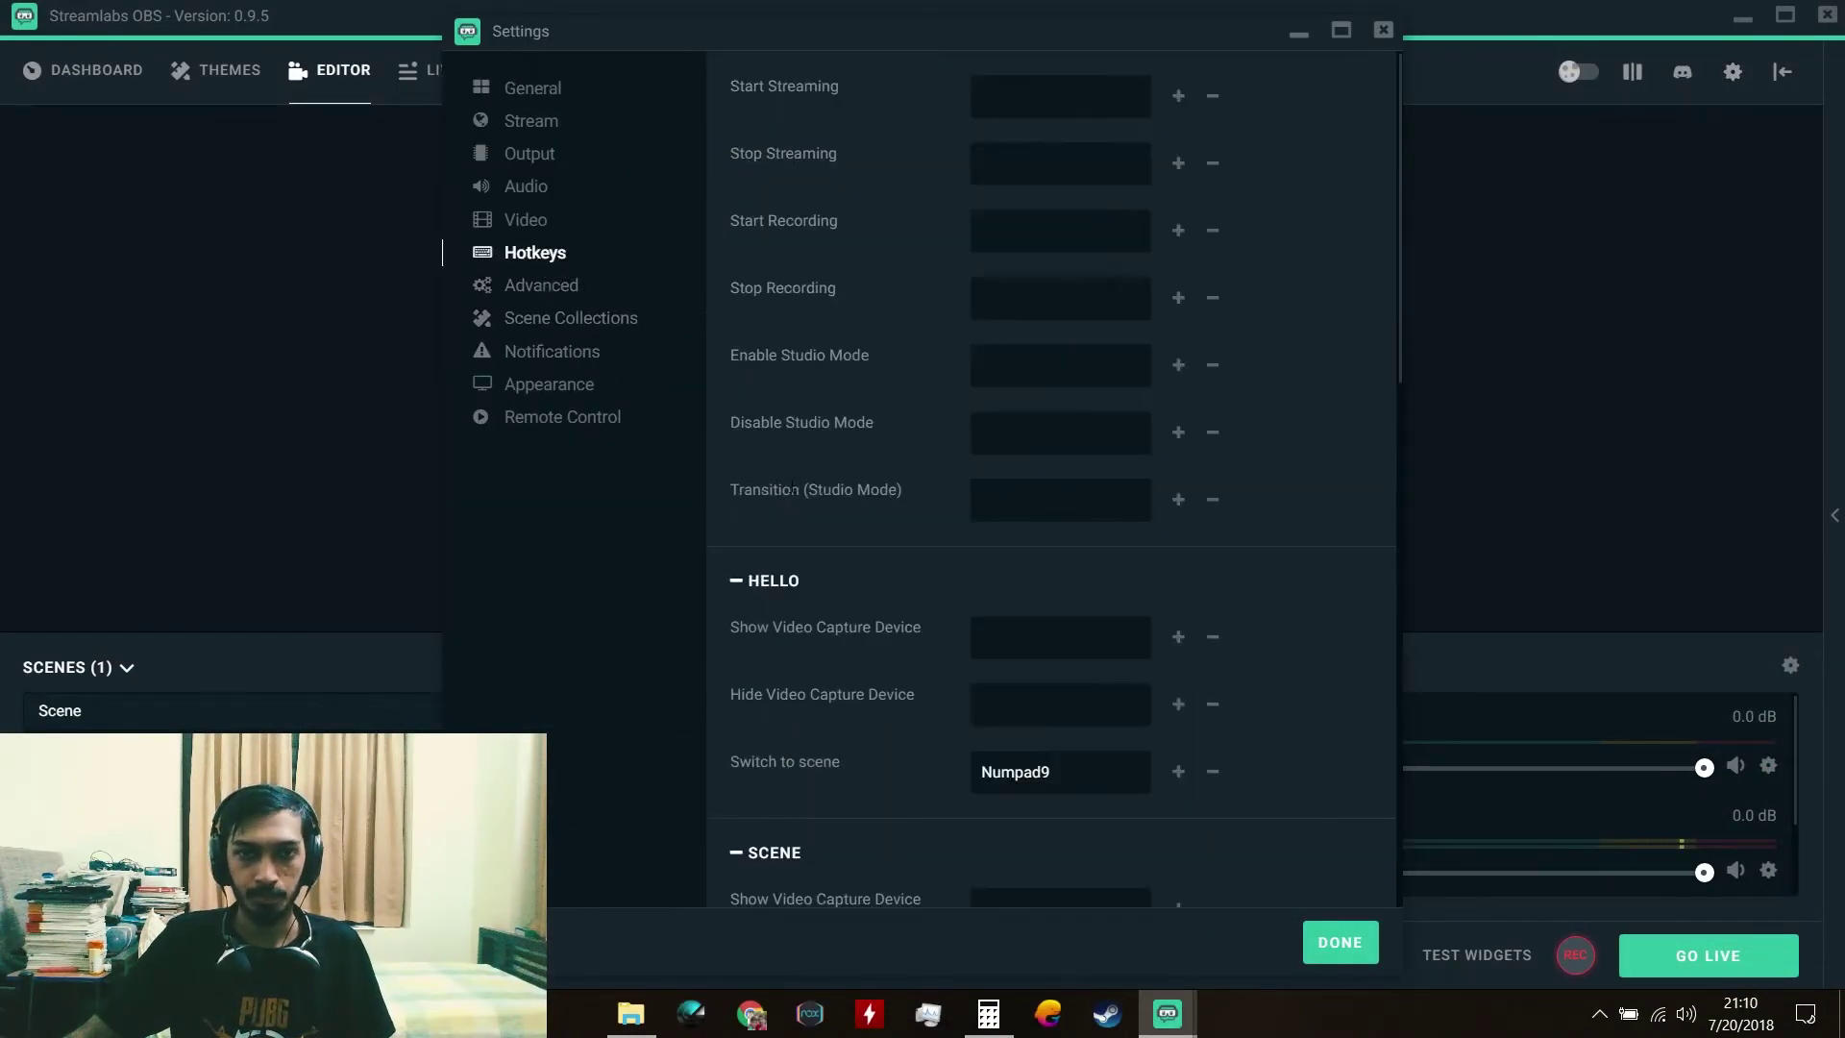
click(1213, 773)
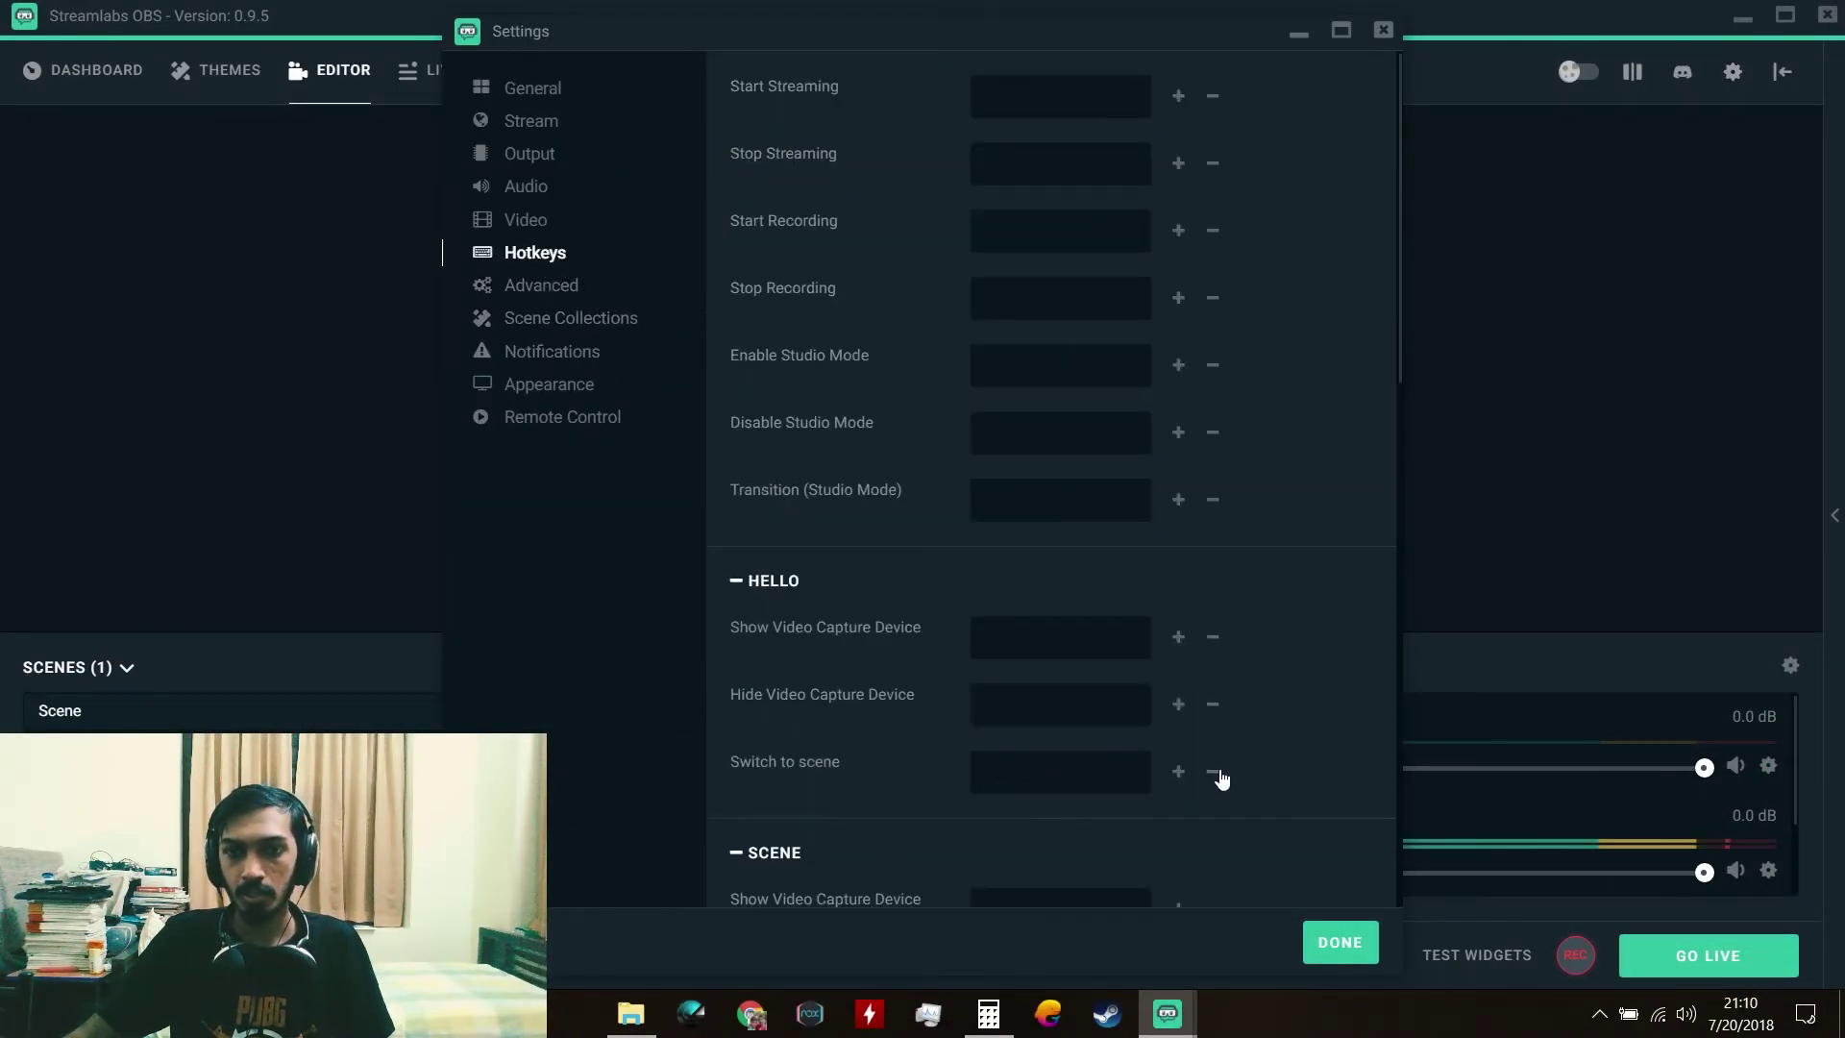
Step: Examine the remaining hotkey entries, including mute and push-to-talk for Mic/Aux and Desktop Audio
scroll(1326, 739, down, 7)
scroll(1328, 745, down, 6)
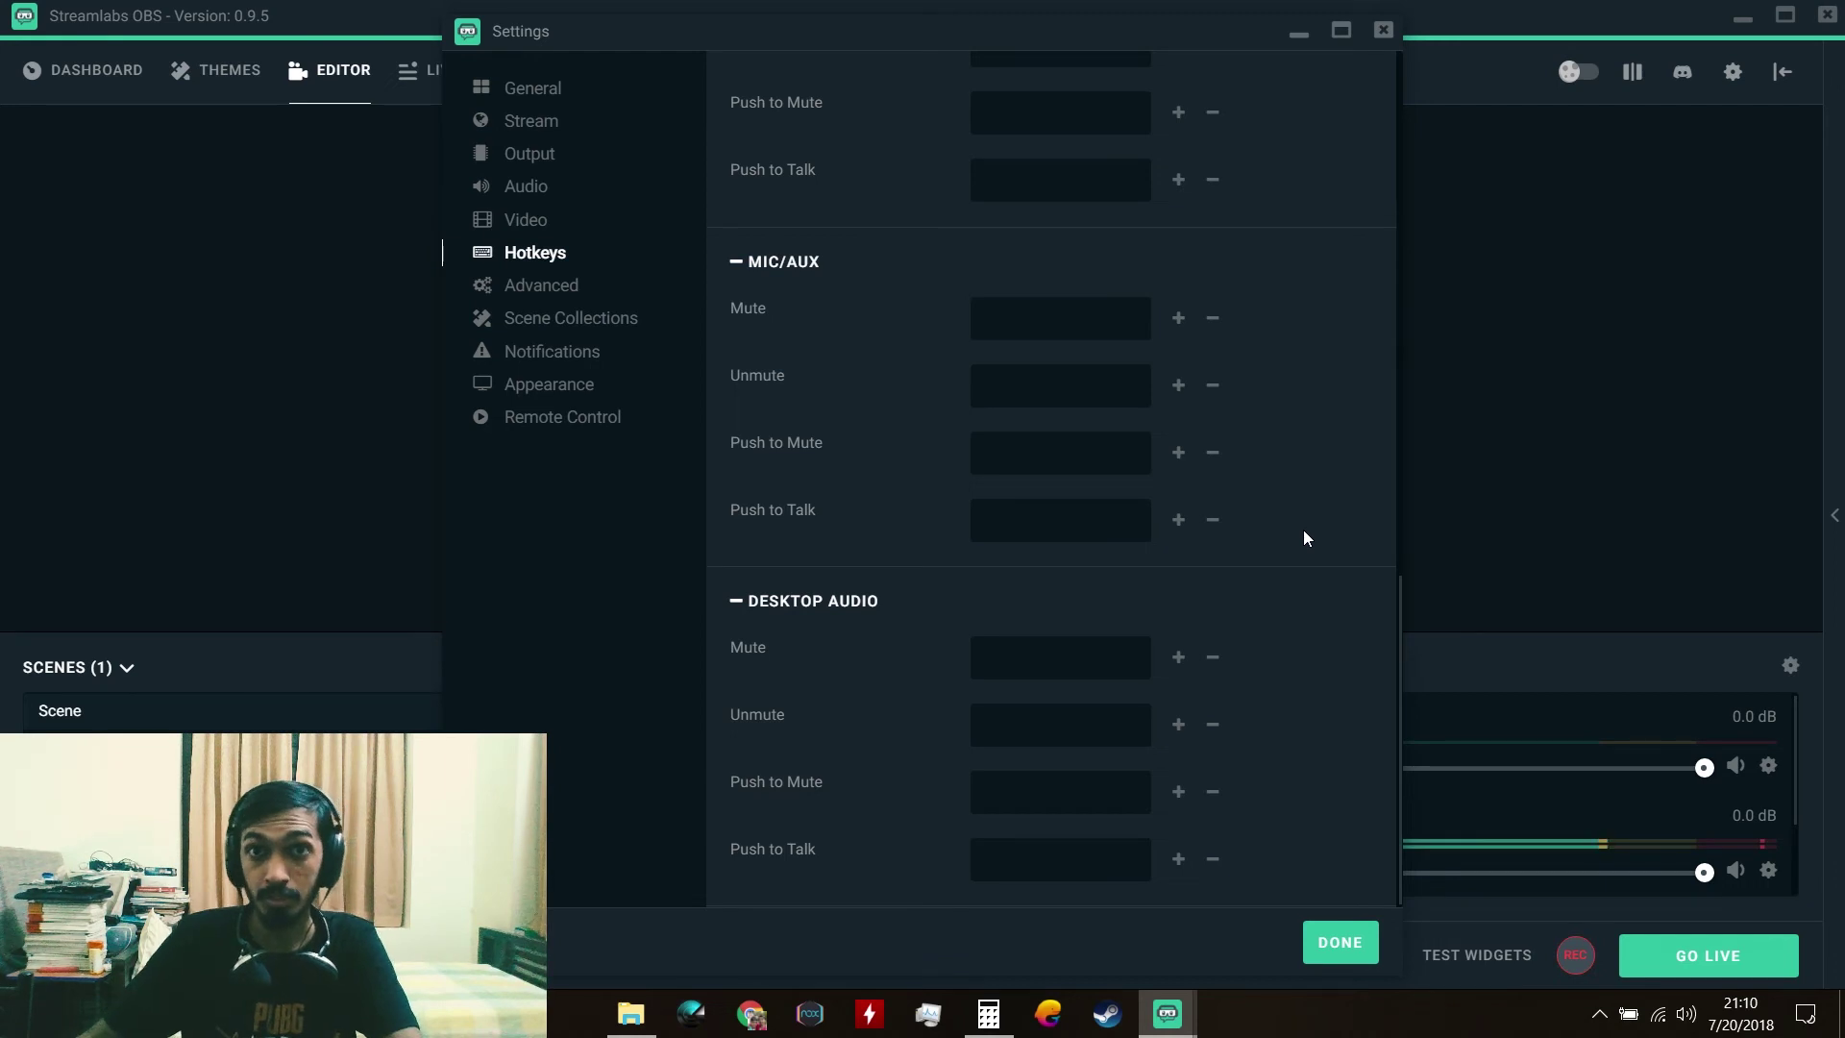
Step: Open the Advanced settings and look over the process priority, video, audio and stream delay options
click(548, 285)
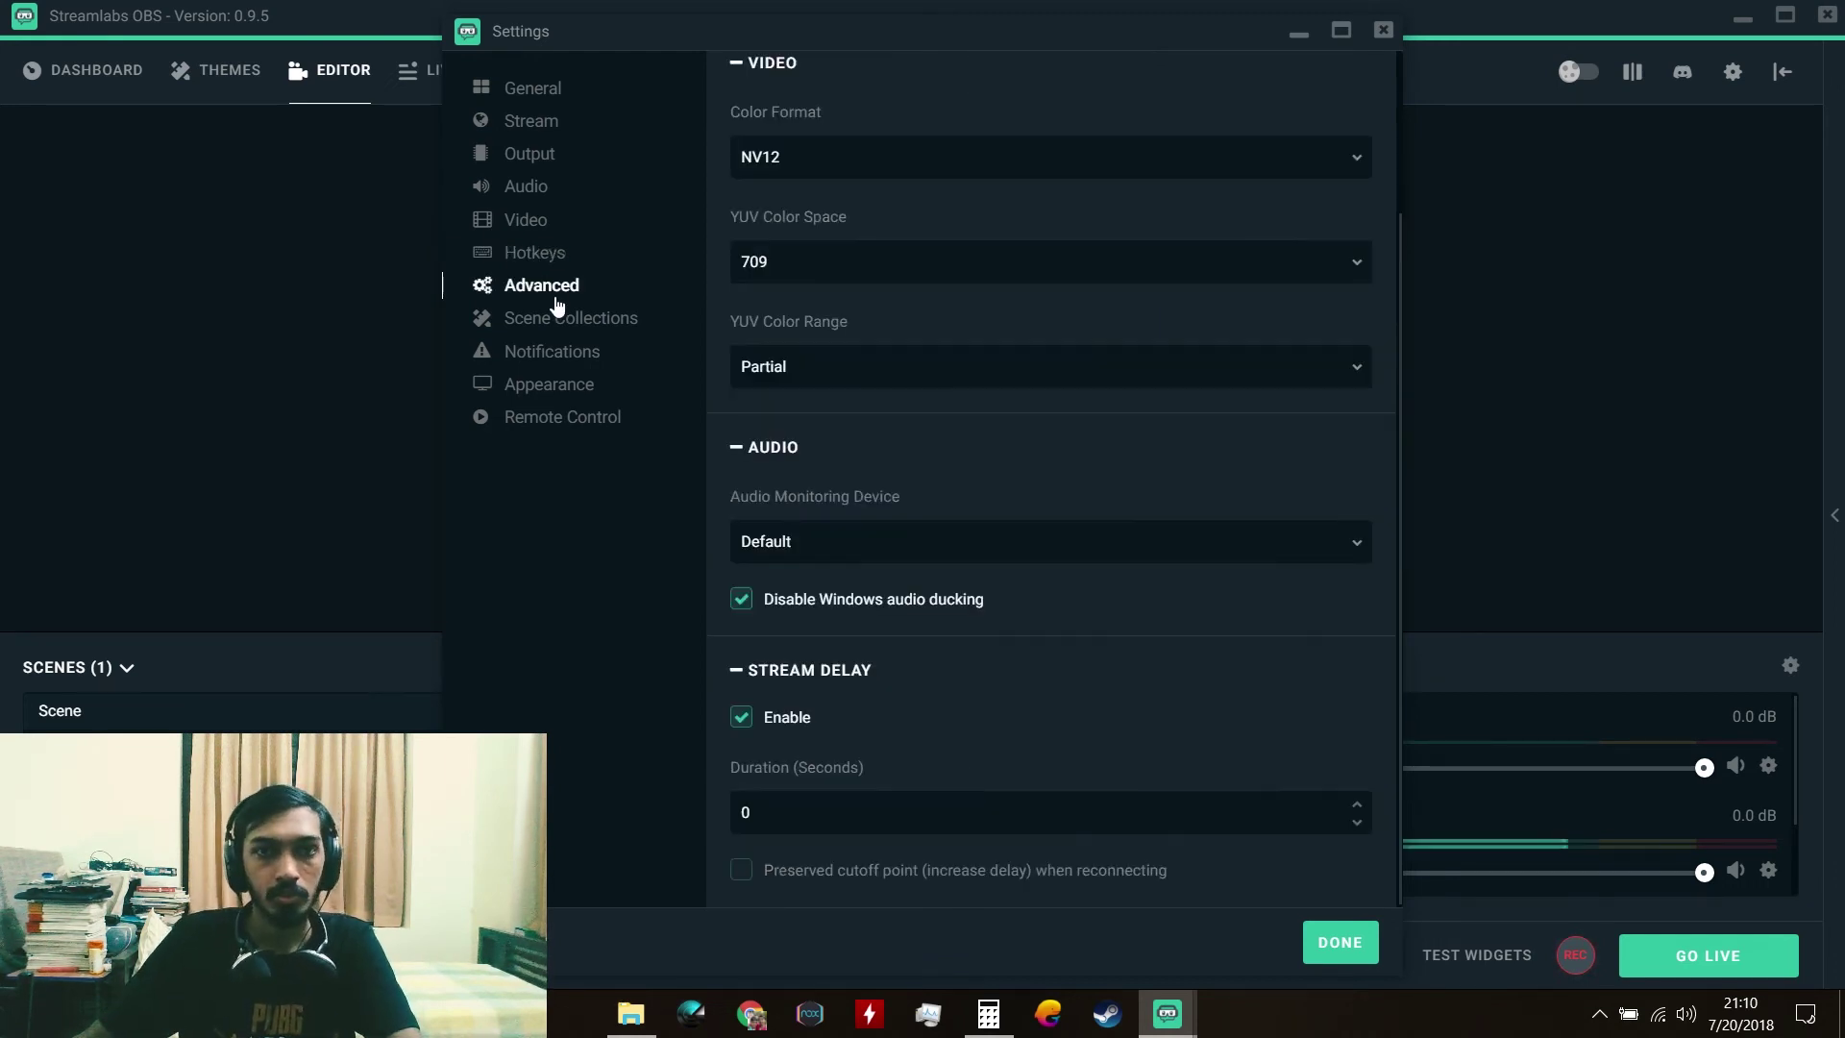
scroll(853, 216, up, 2)
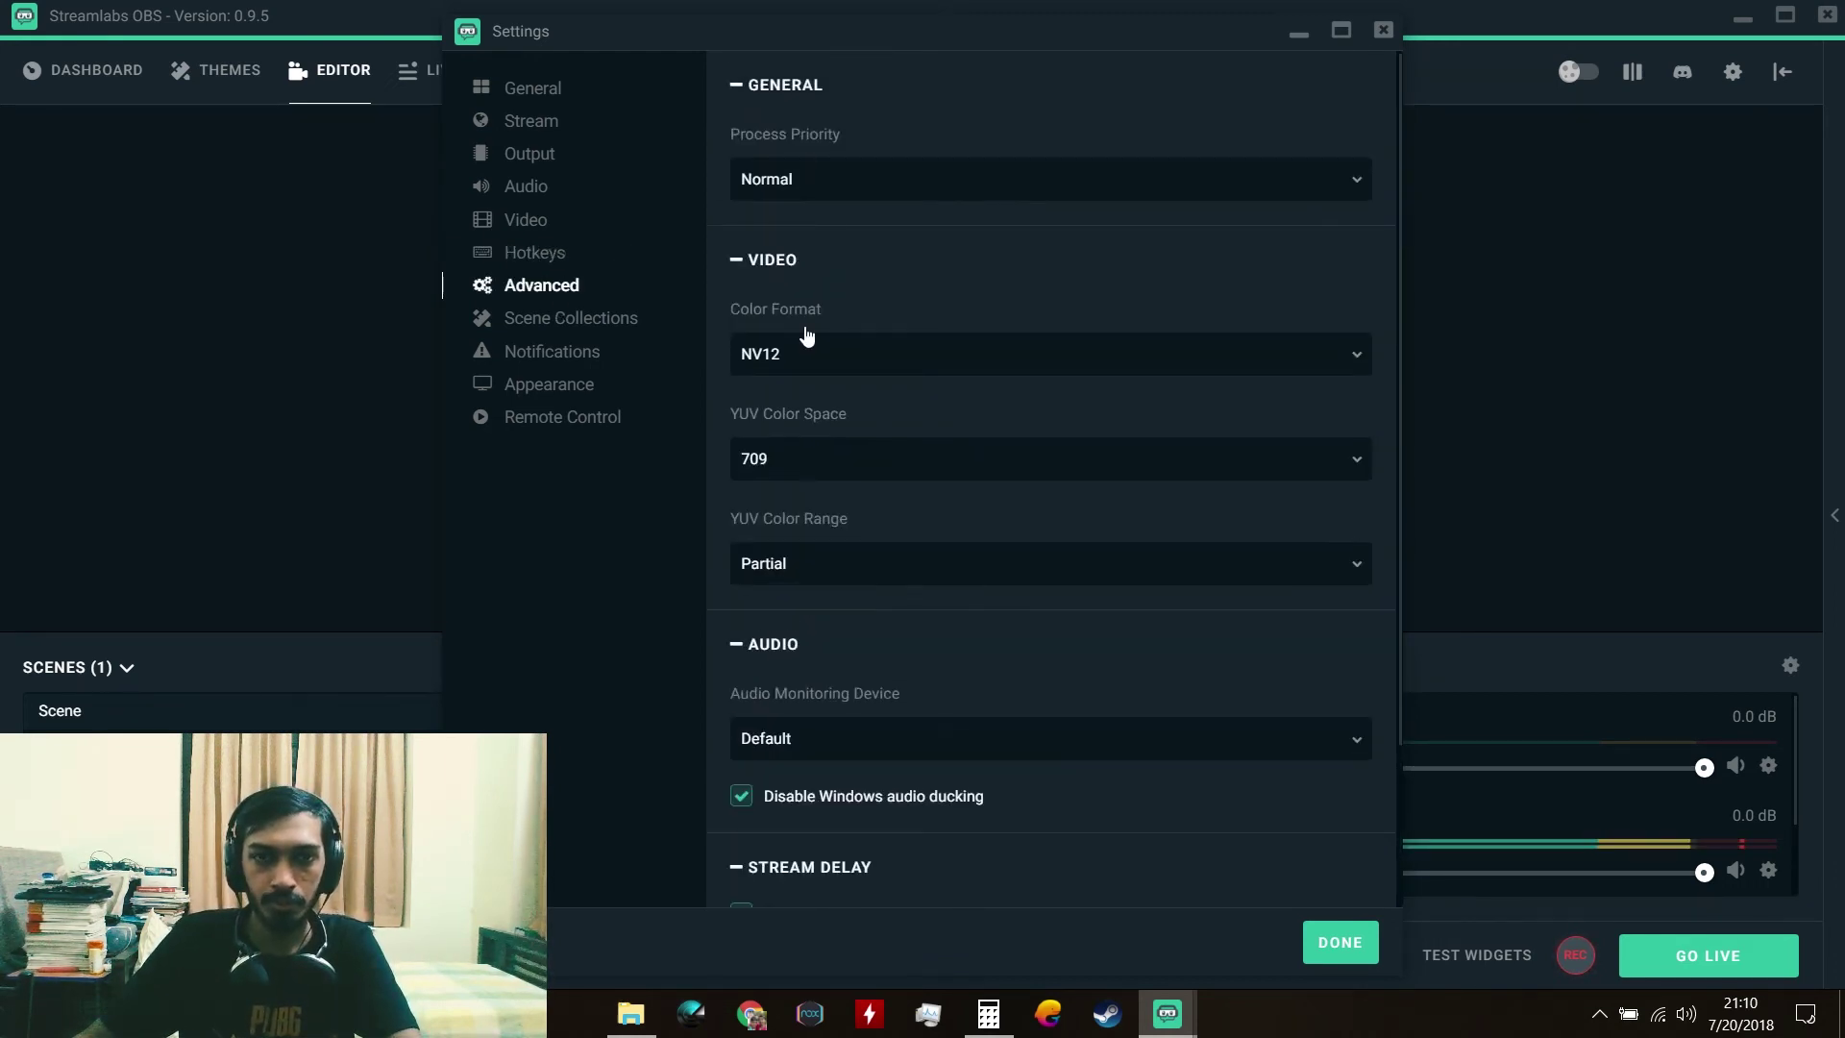
scroll(862, 699, down, 2)
scroll(862, 699, down, 1)
scroll(875, 396, up, 3)
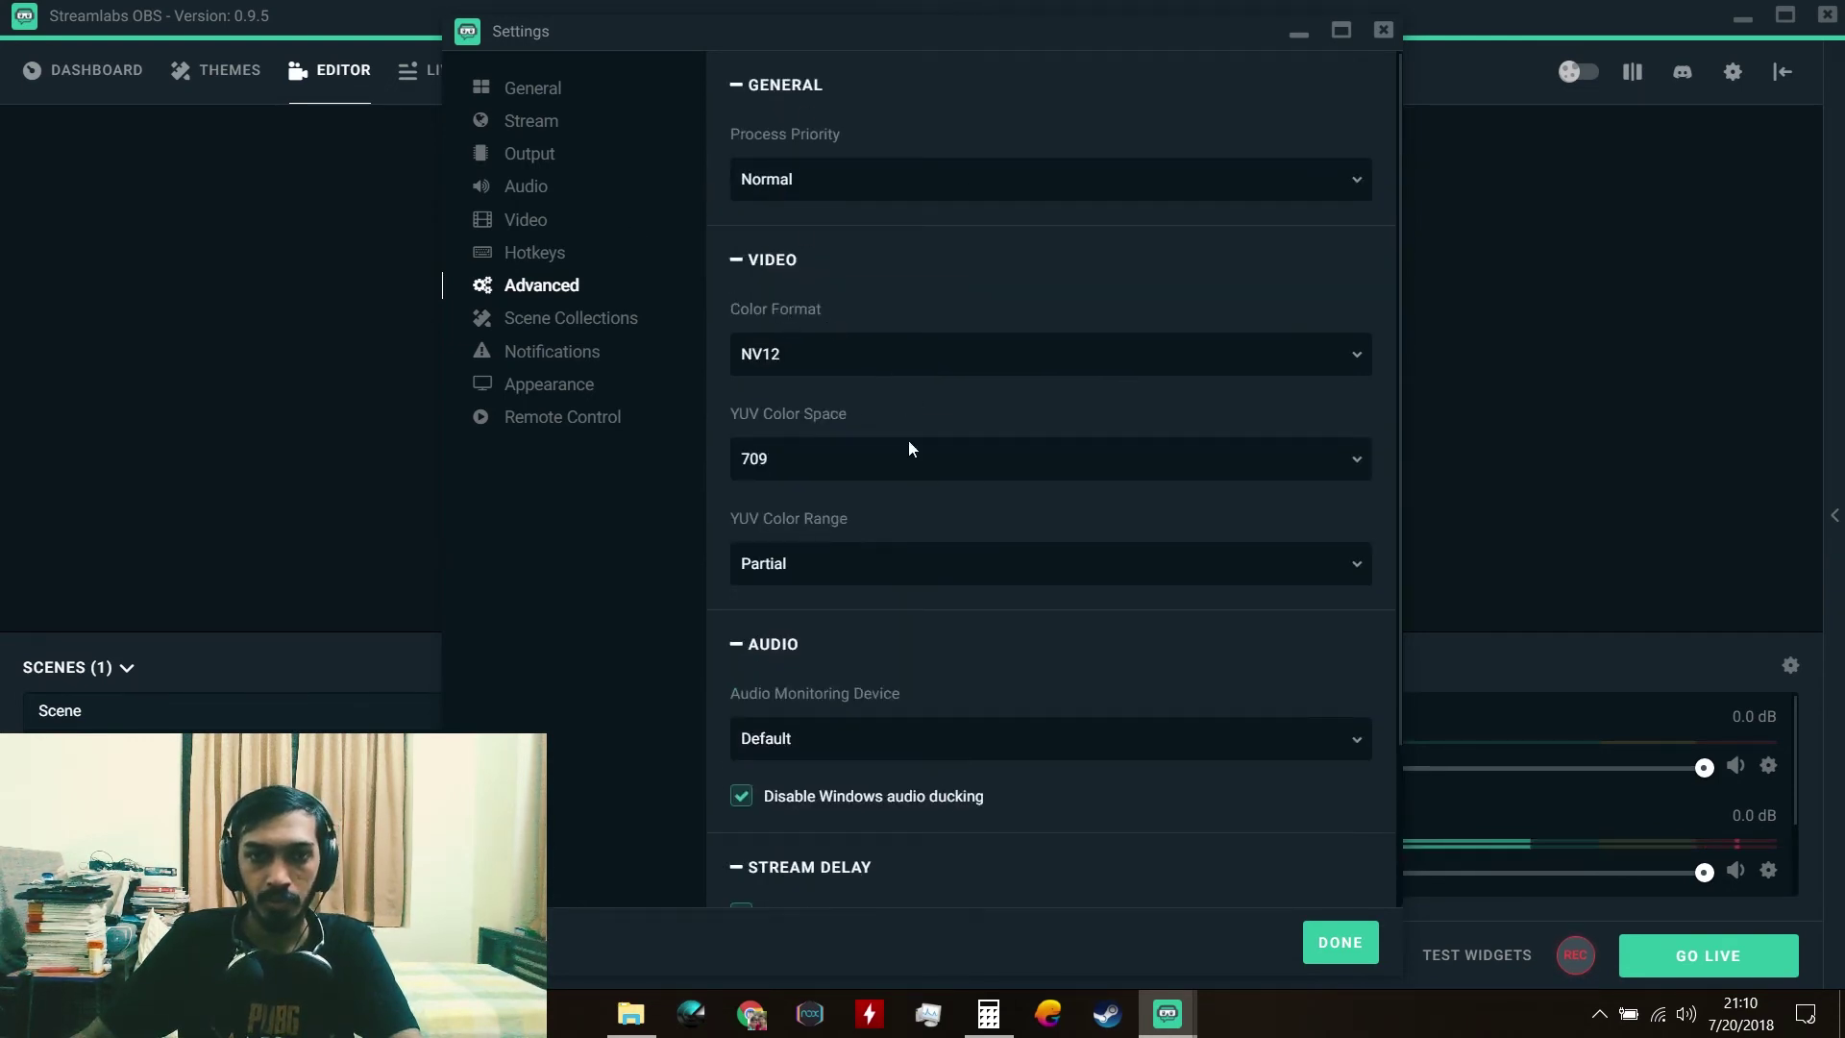
scroll(915, 549, down, 2)
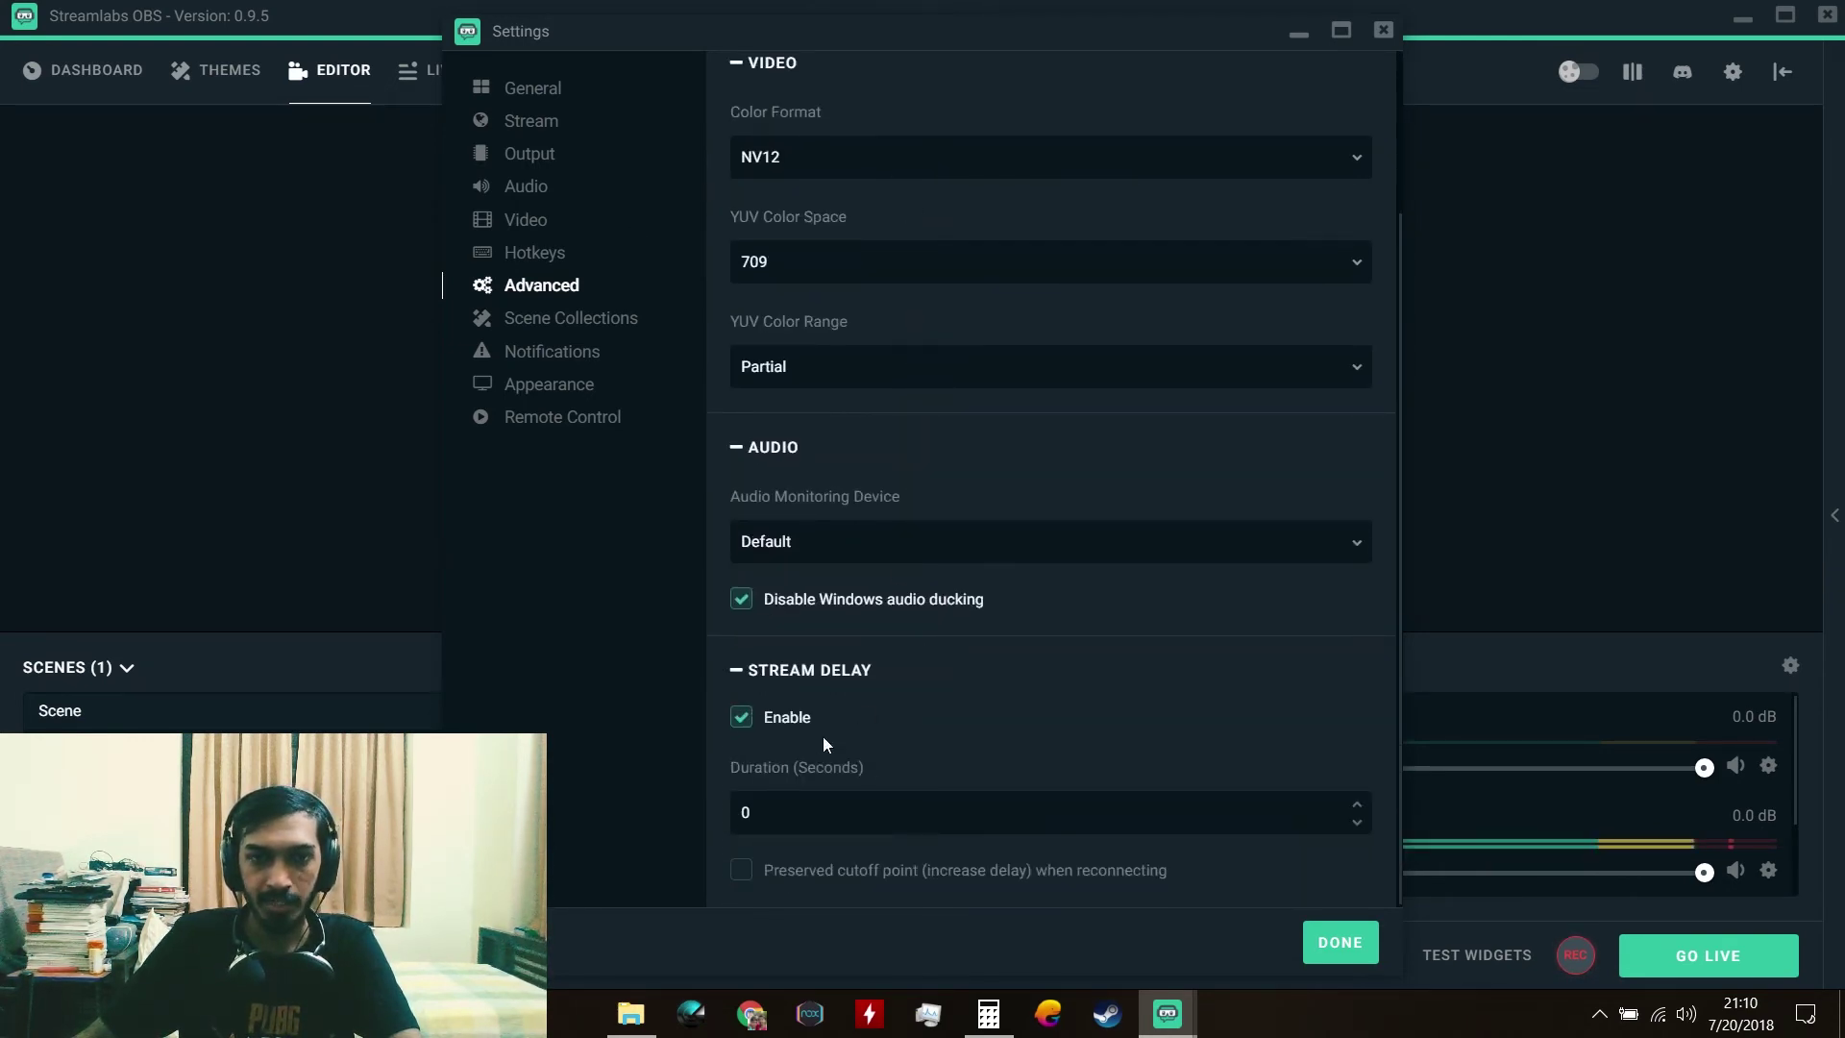
scroll(957, 734, up, 2)
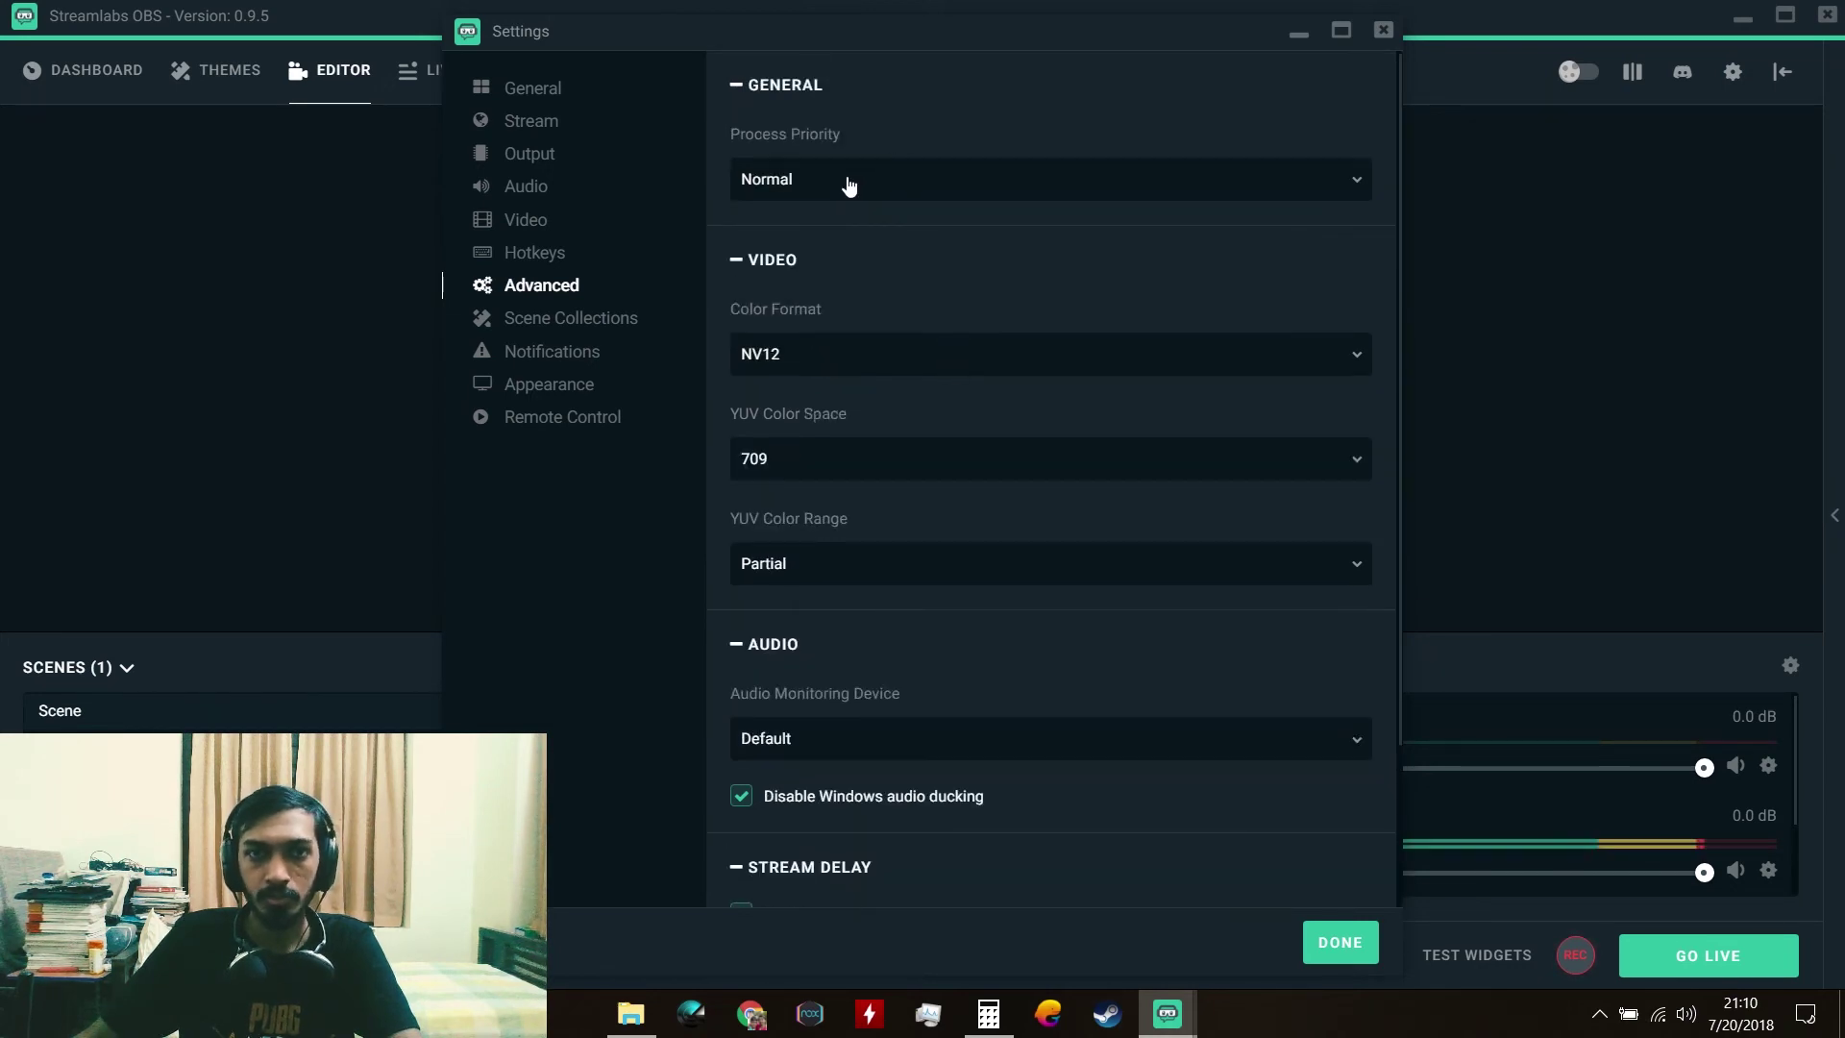
Step: Review the available choices for Process Priority, Color Format and YUV Color Space without changing them
click(898, 172)
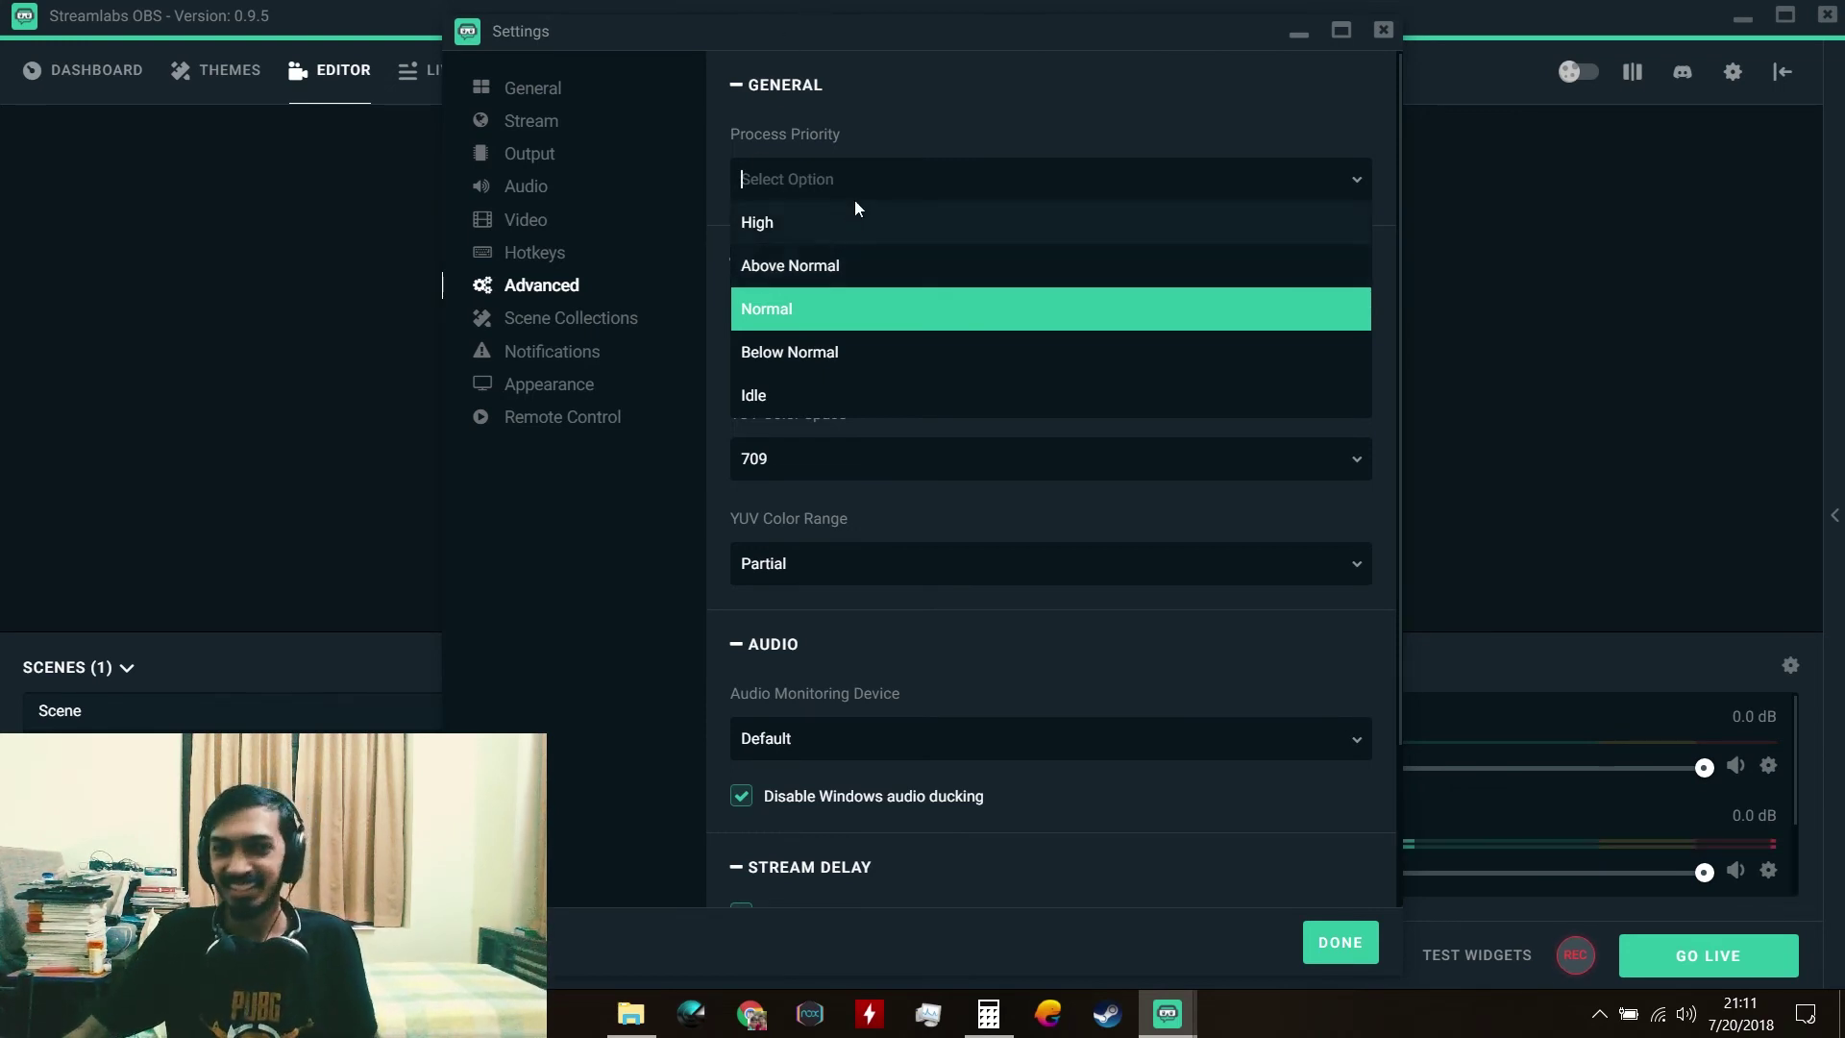
click(953, 106)
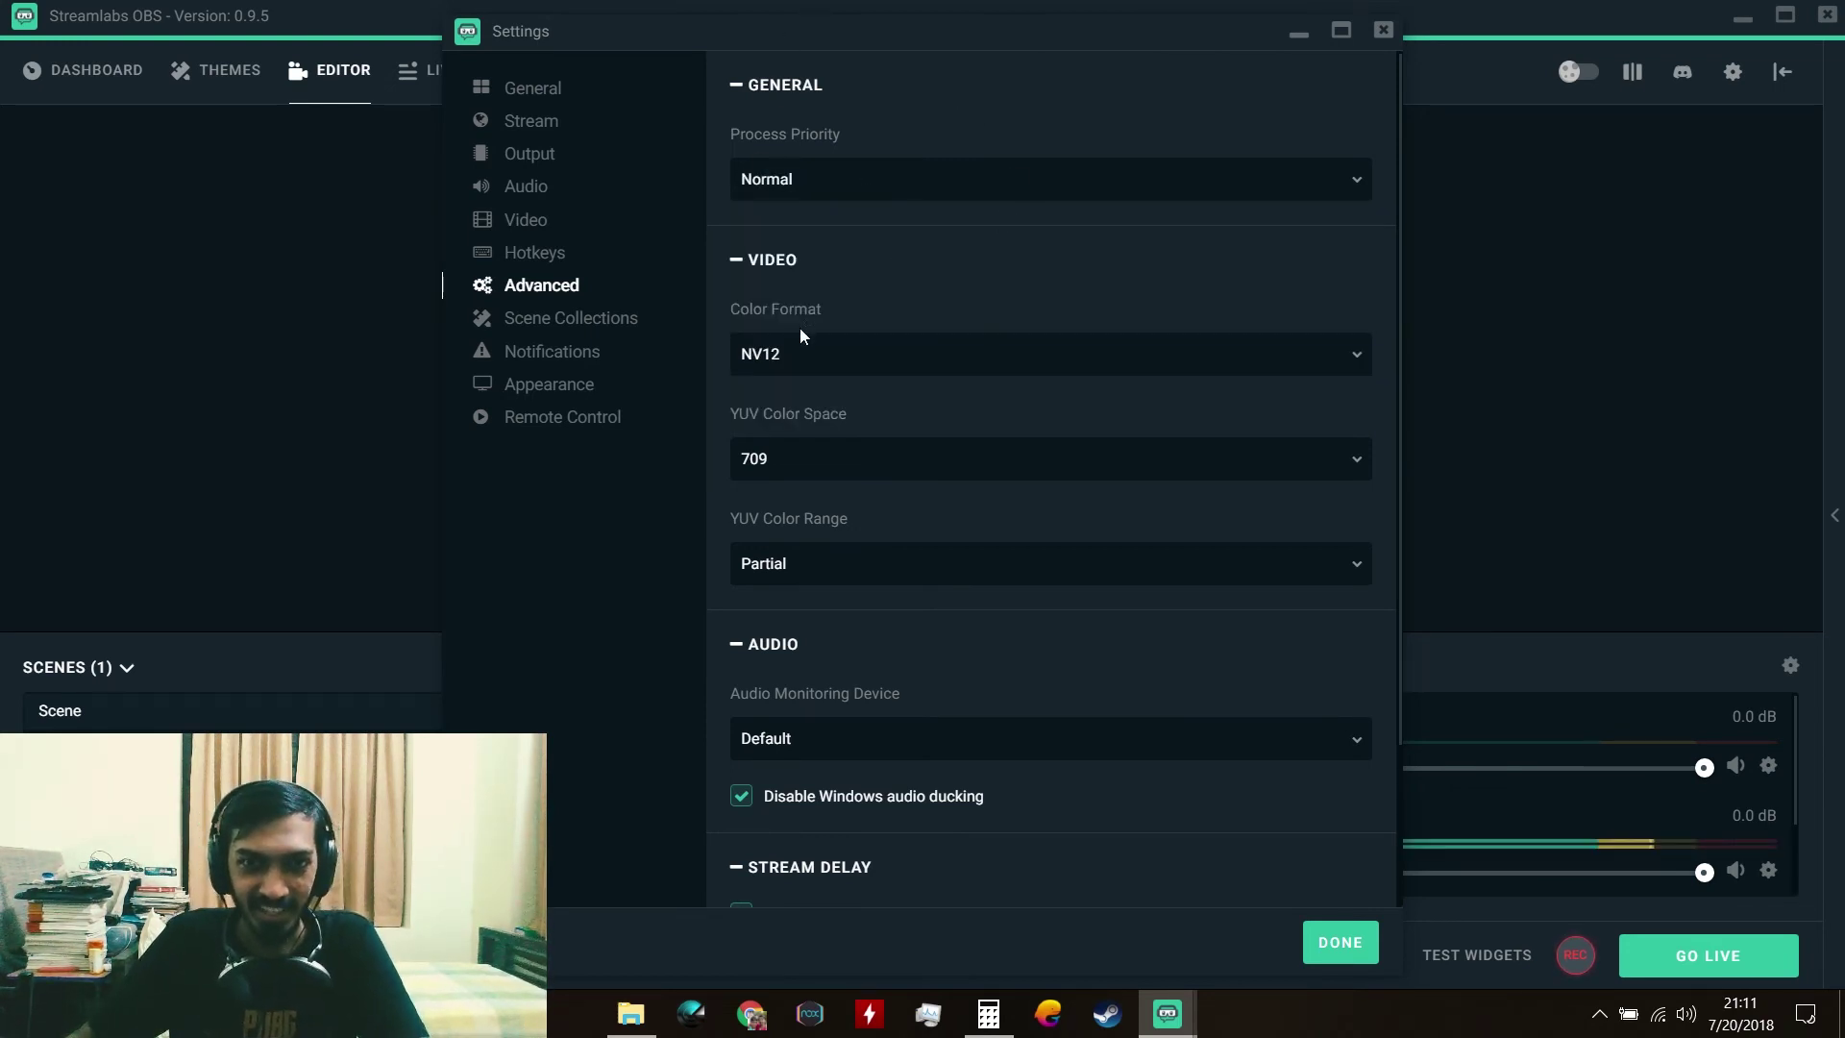
click(796, 360)
click(775, 396)
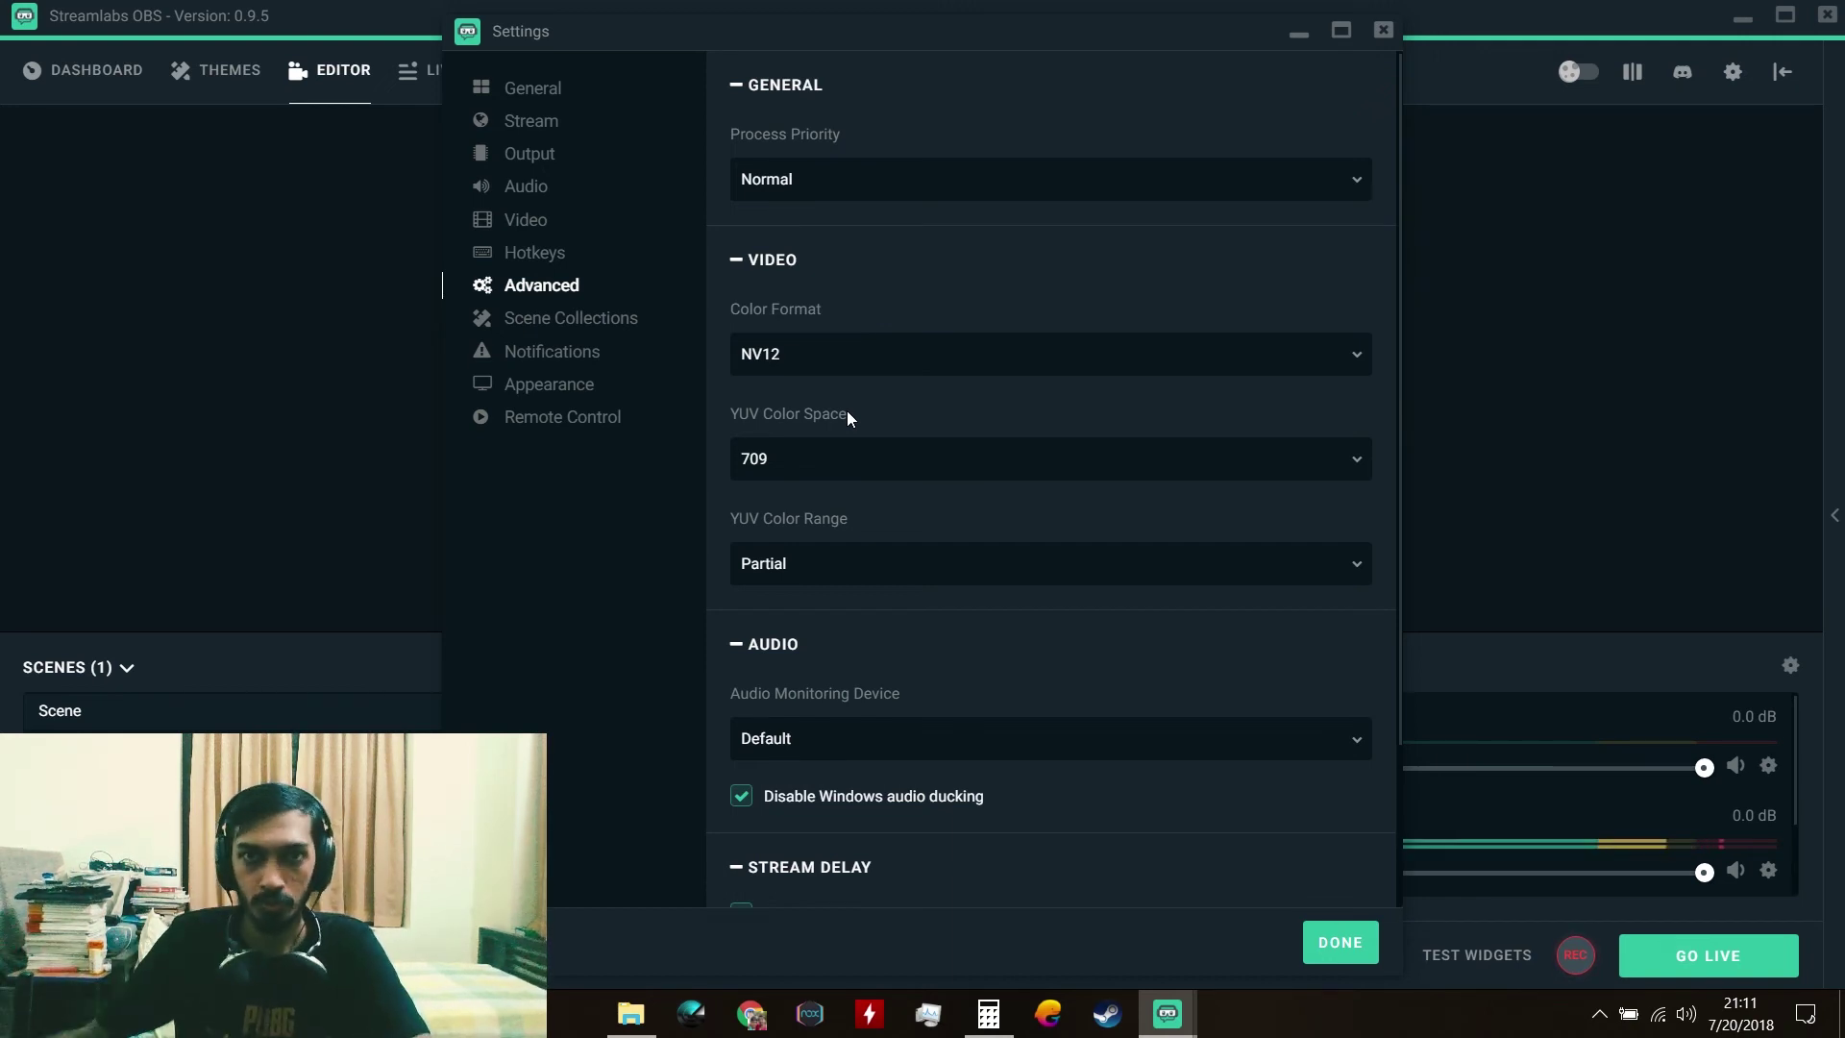
click(774, 461)
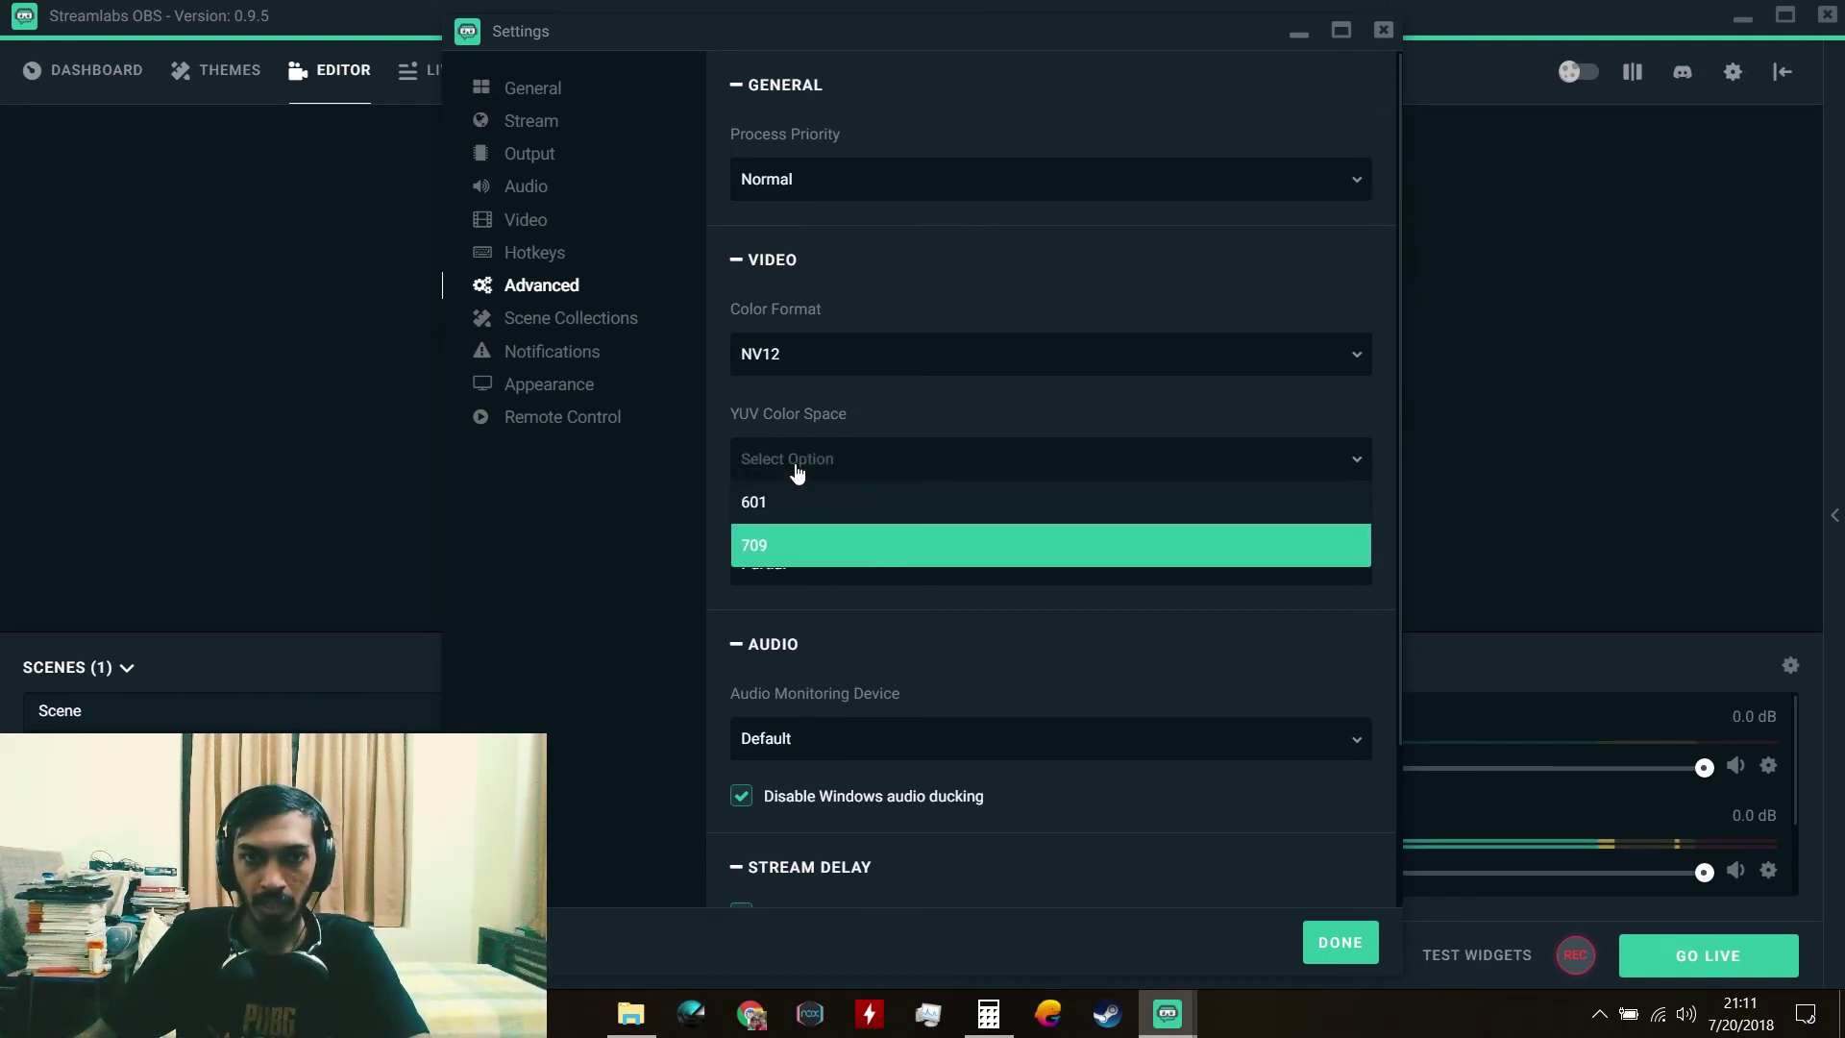
click(834, 629)
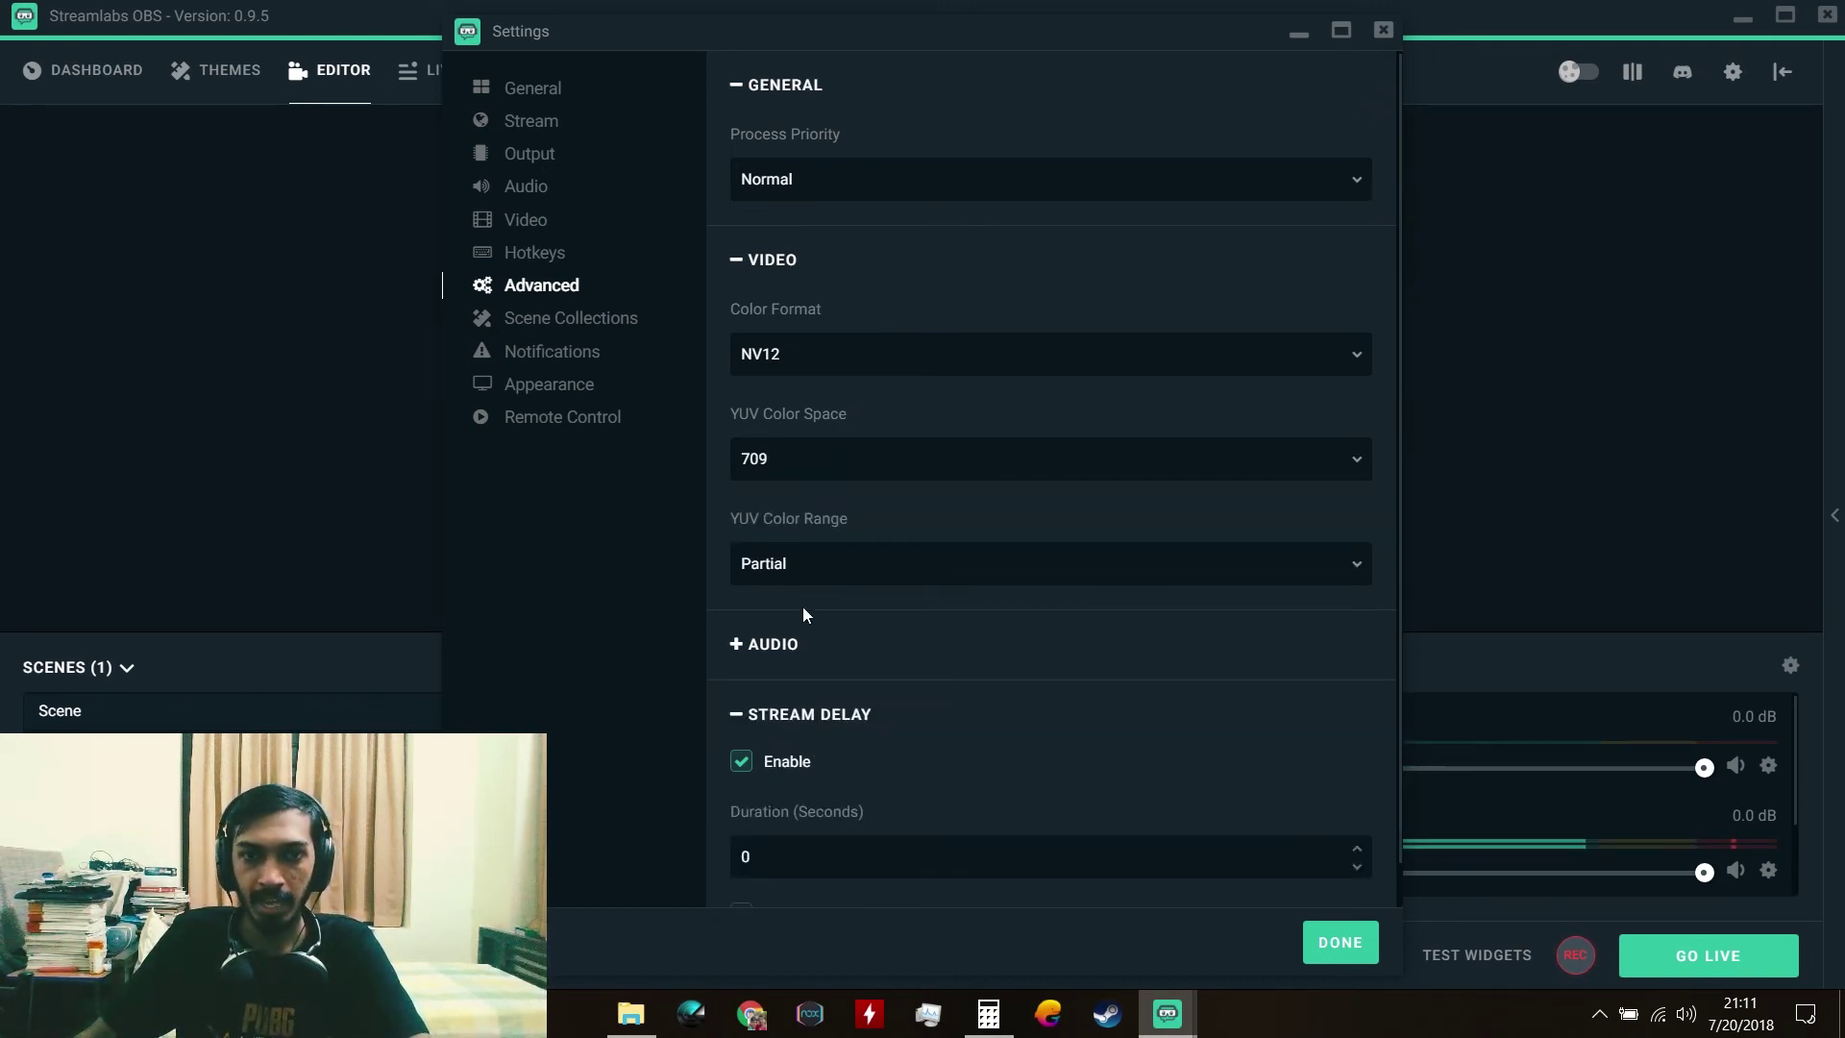
Step: Expand the Audio section of the Advanced settings again and examine the stream delay duration
click(766, 644)
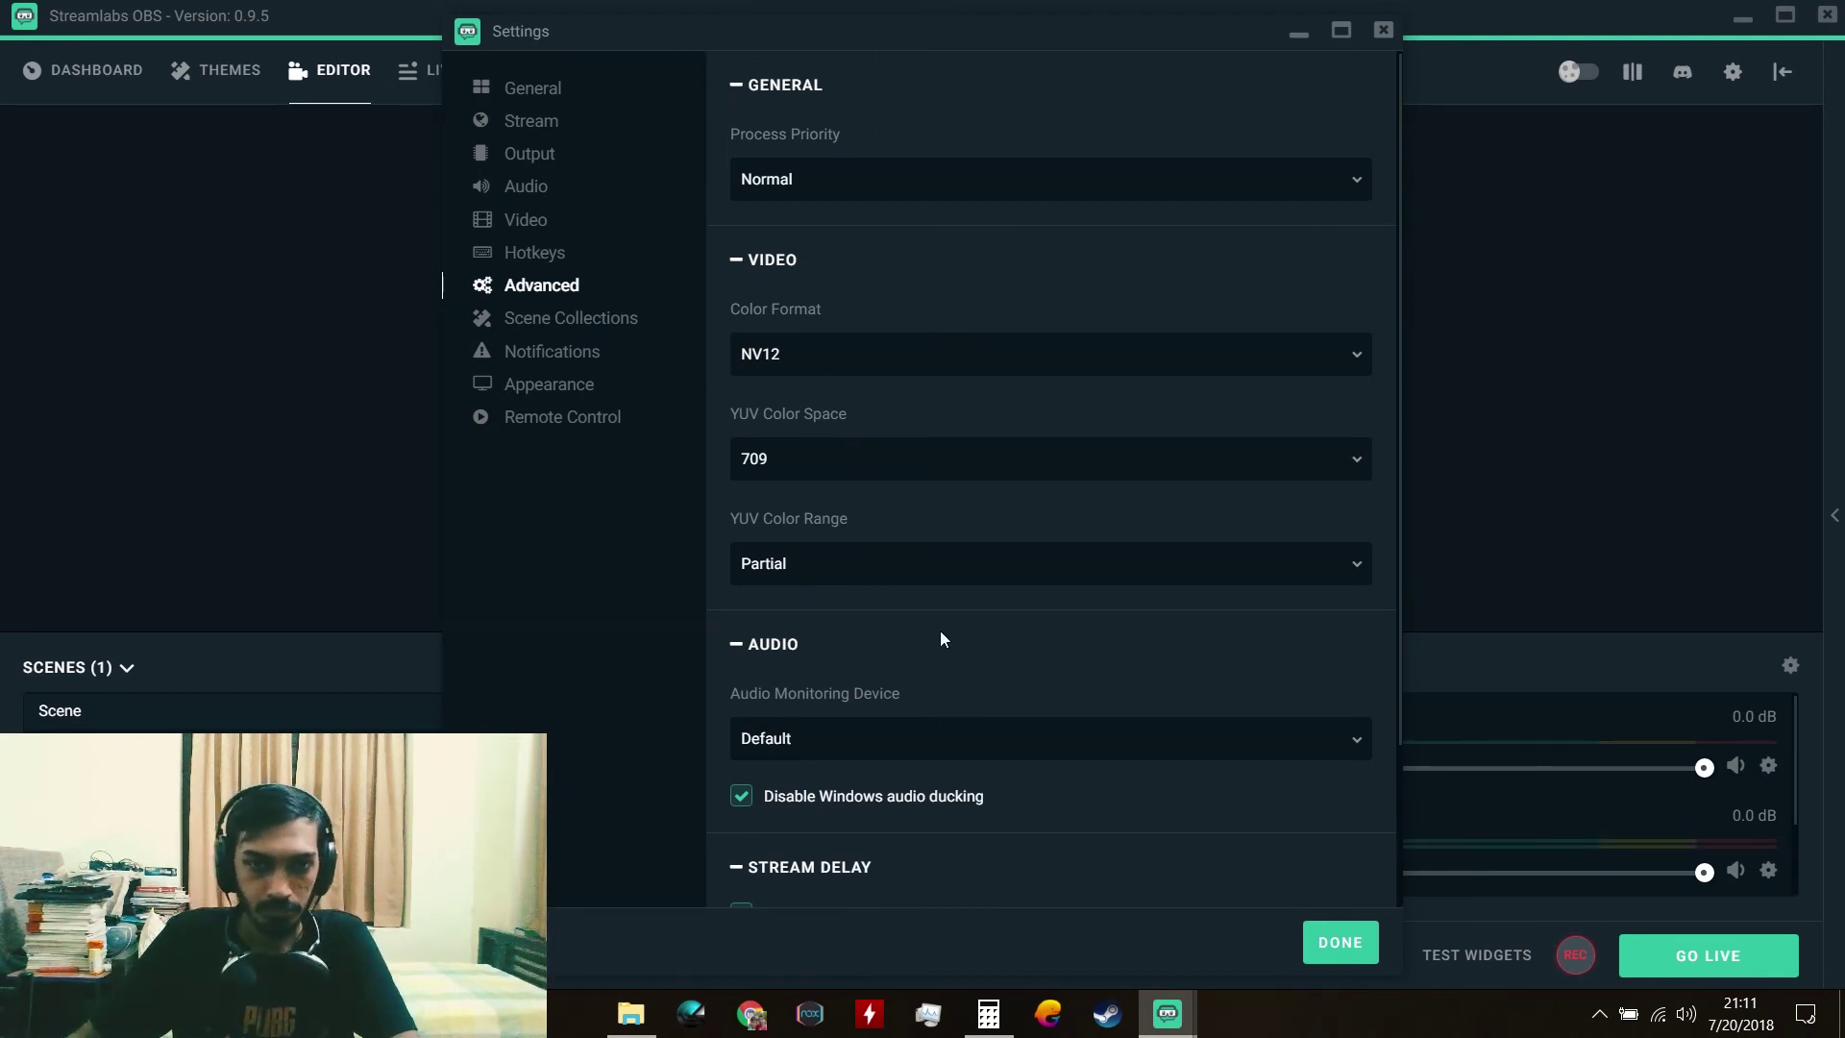
scroll(939, 631, down, 2)
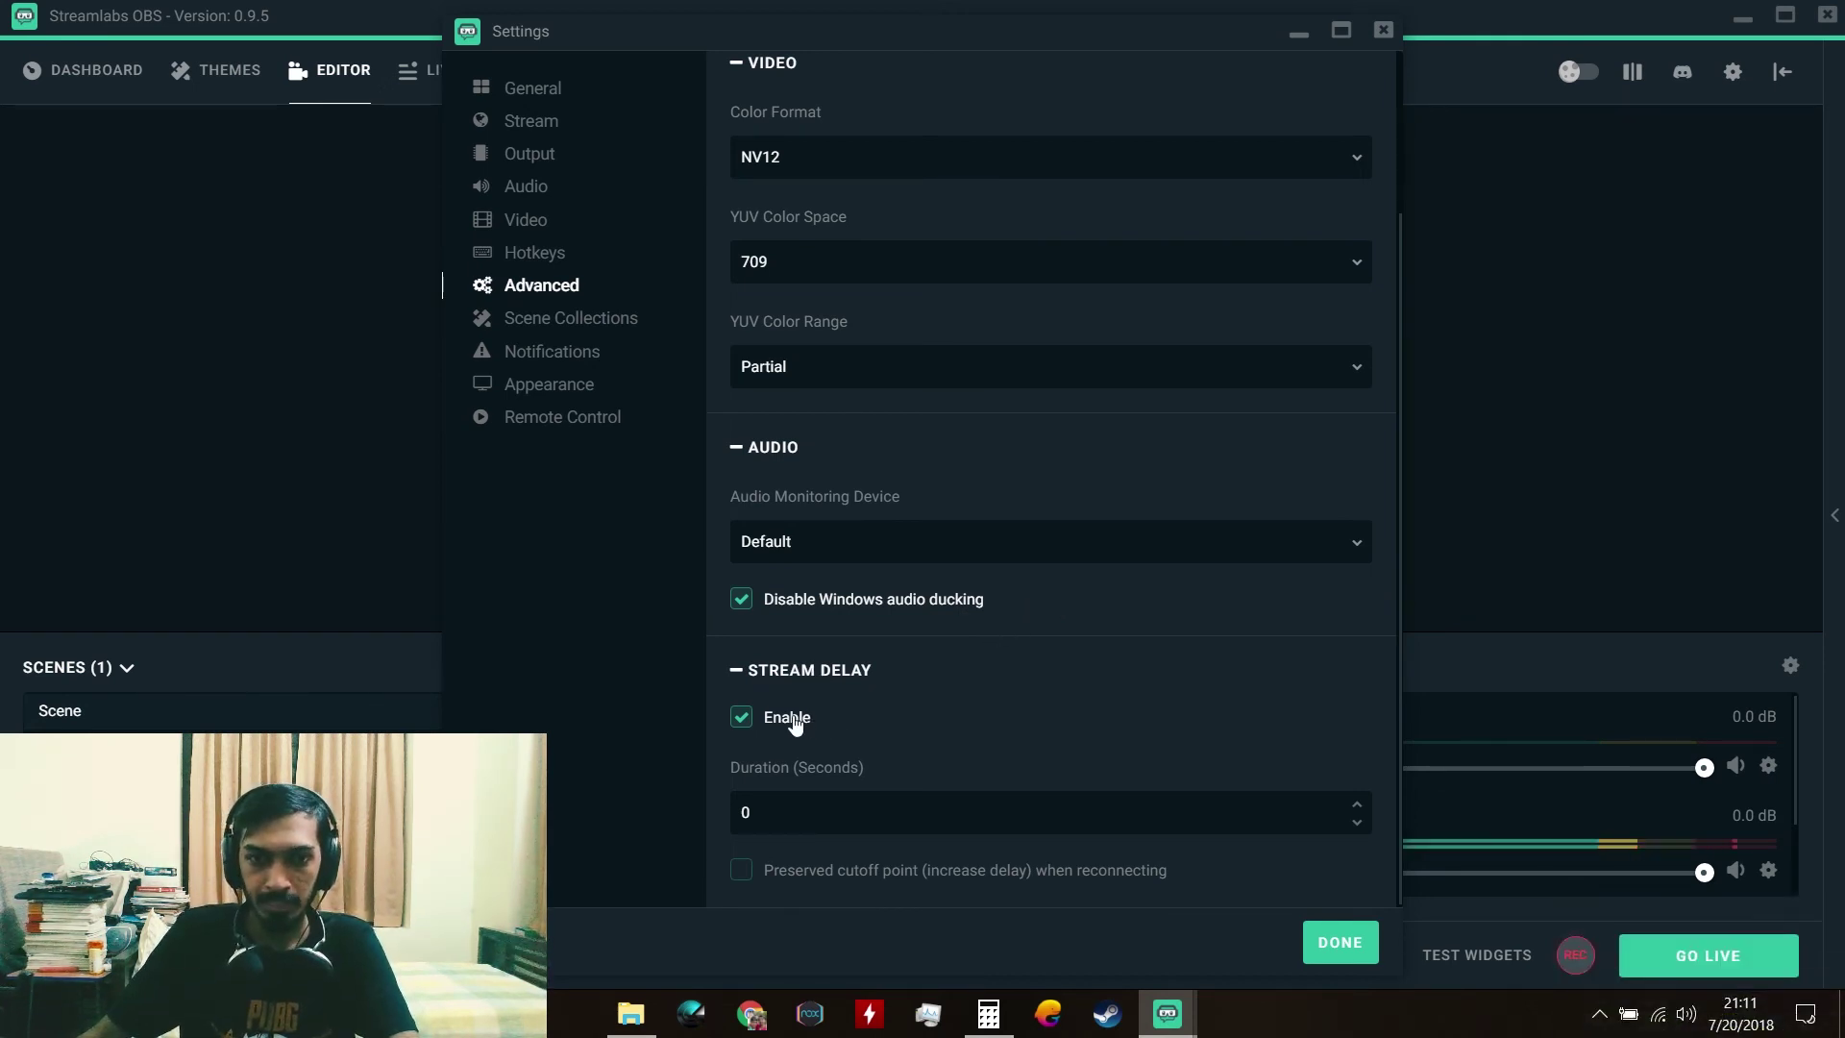
drag(766, 822, 700, 815)
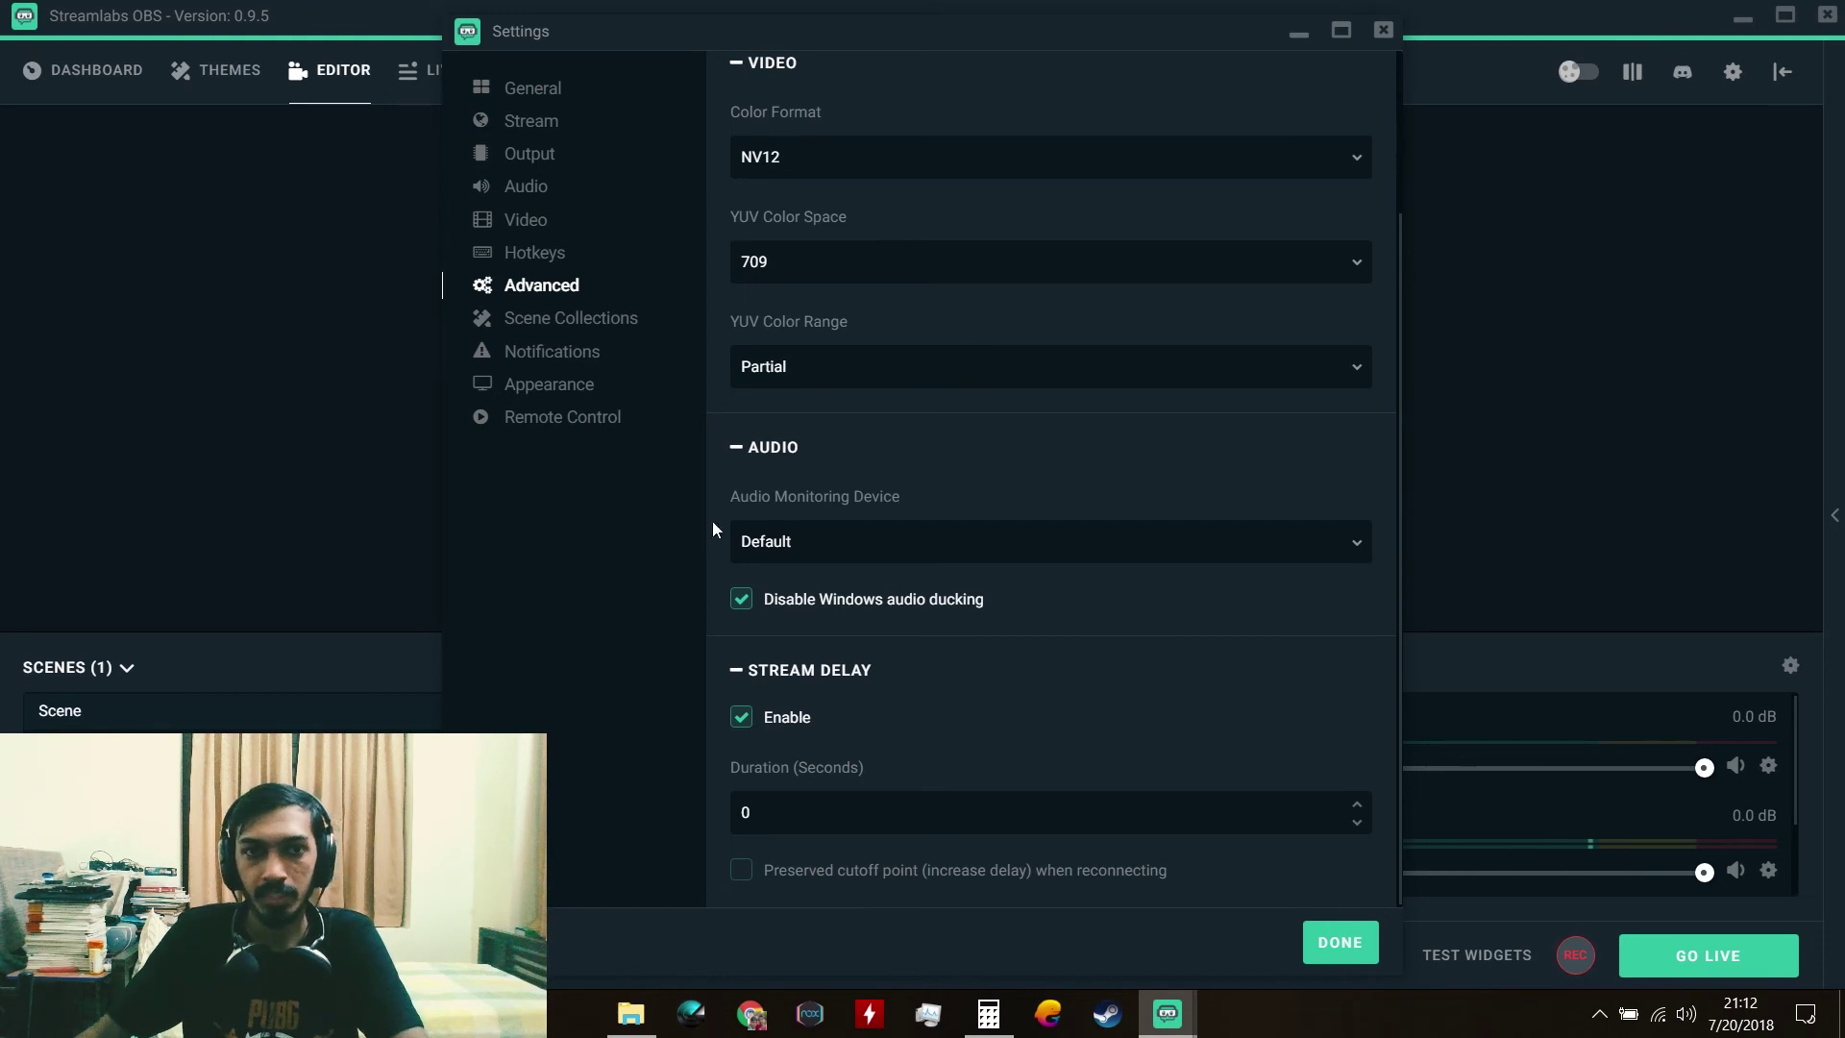
Step: Look through the Scene Collections, Notifications and Appearance settings
click(630, 323)
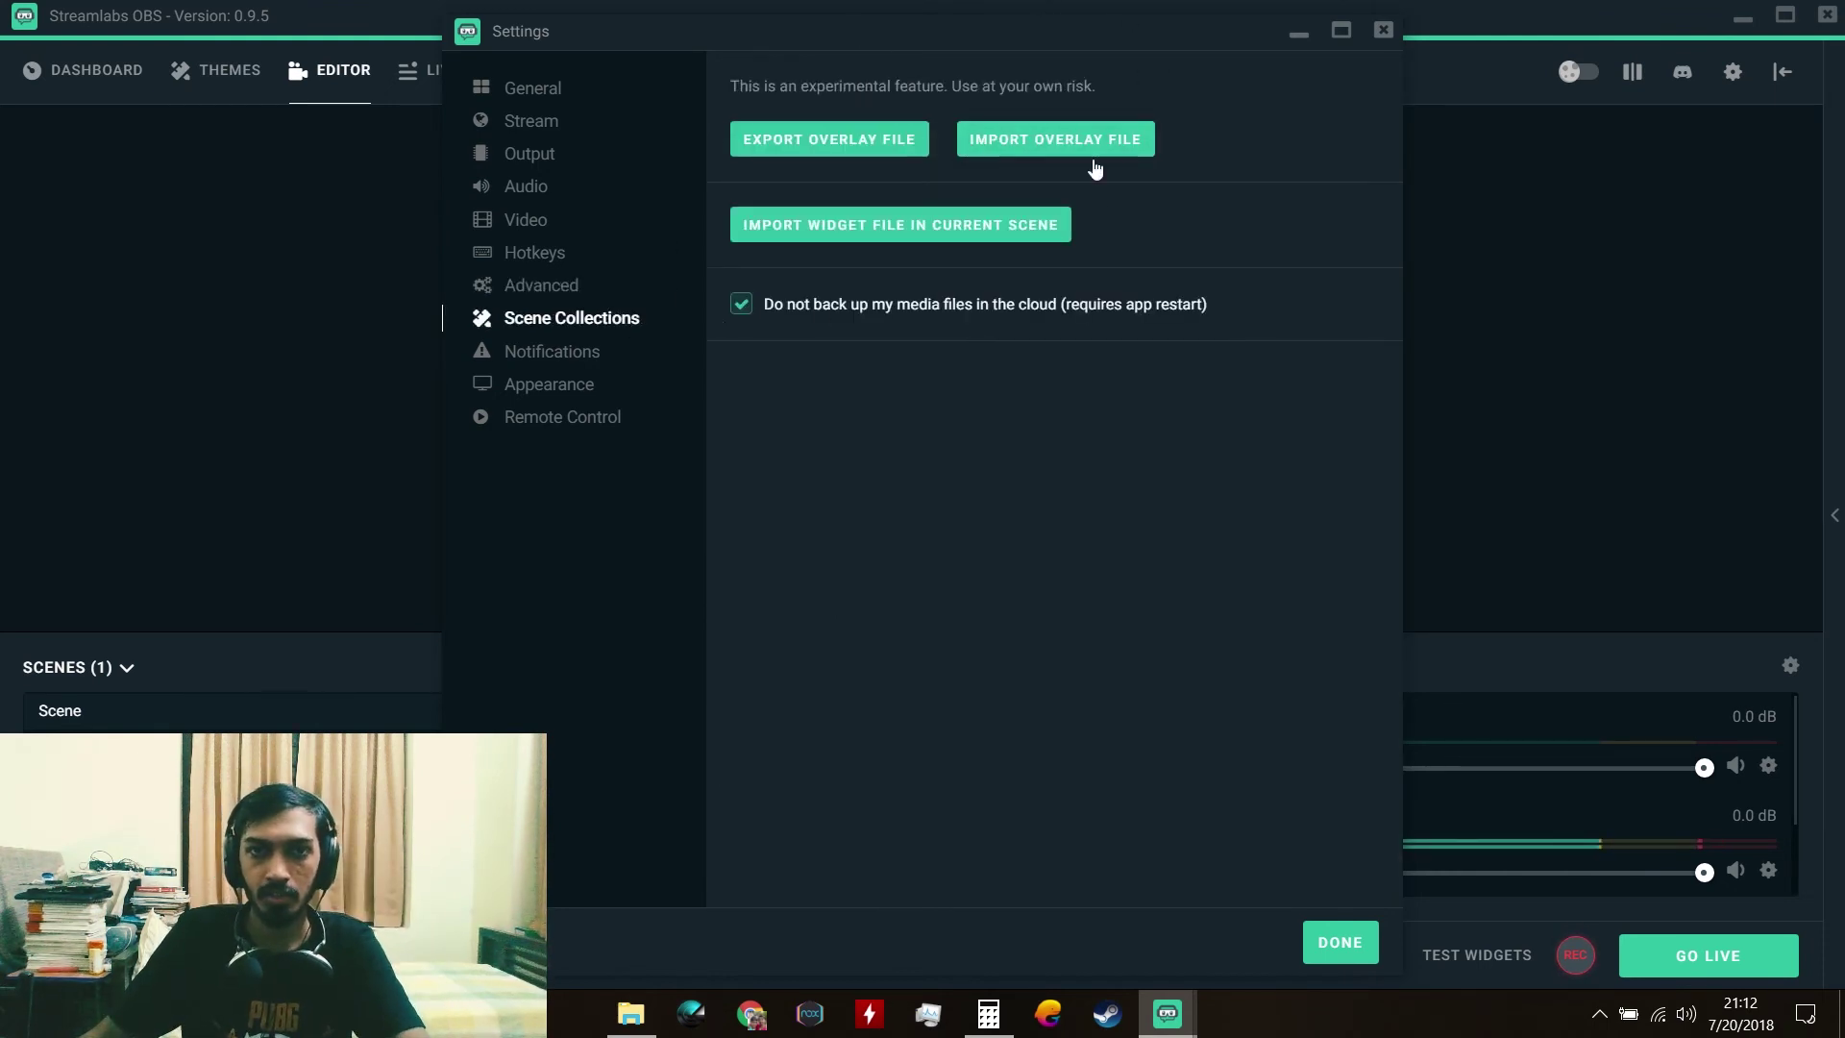
click(538, 370)
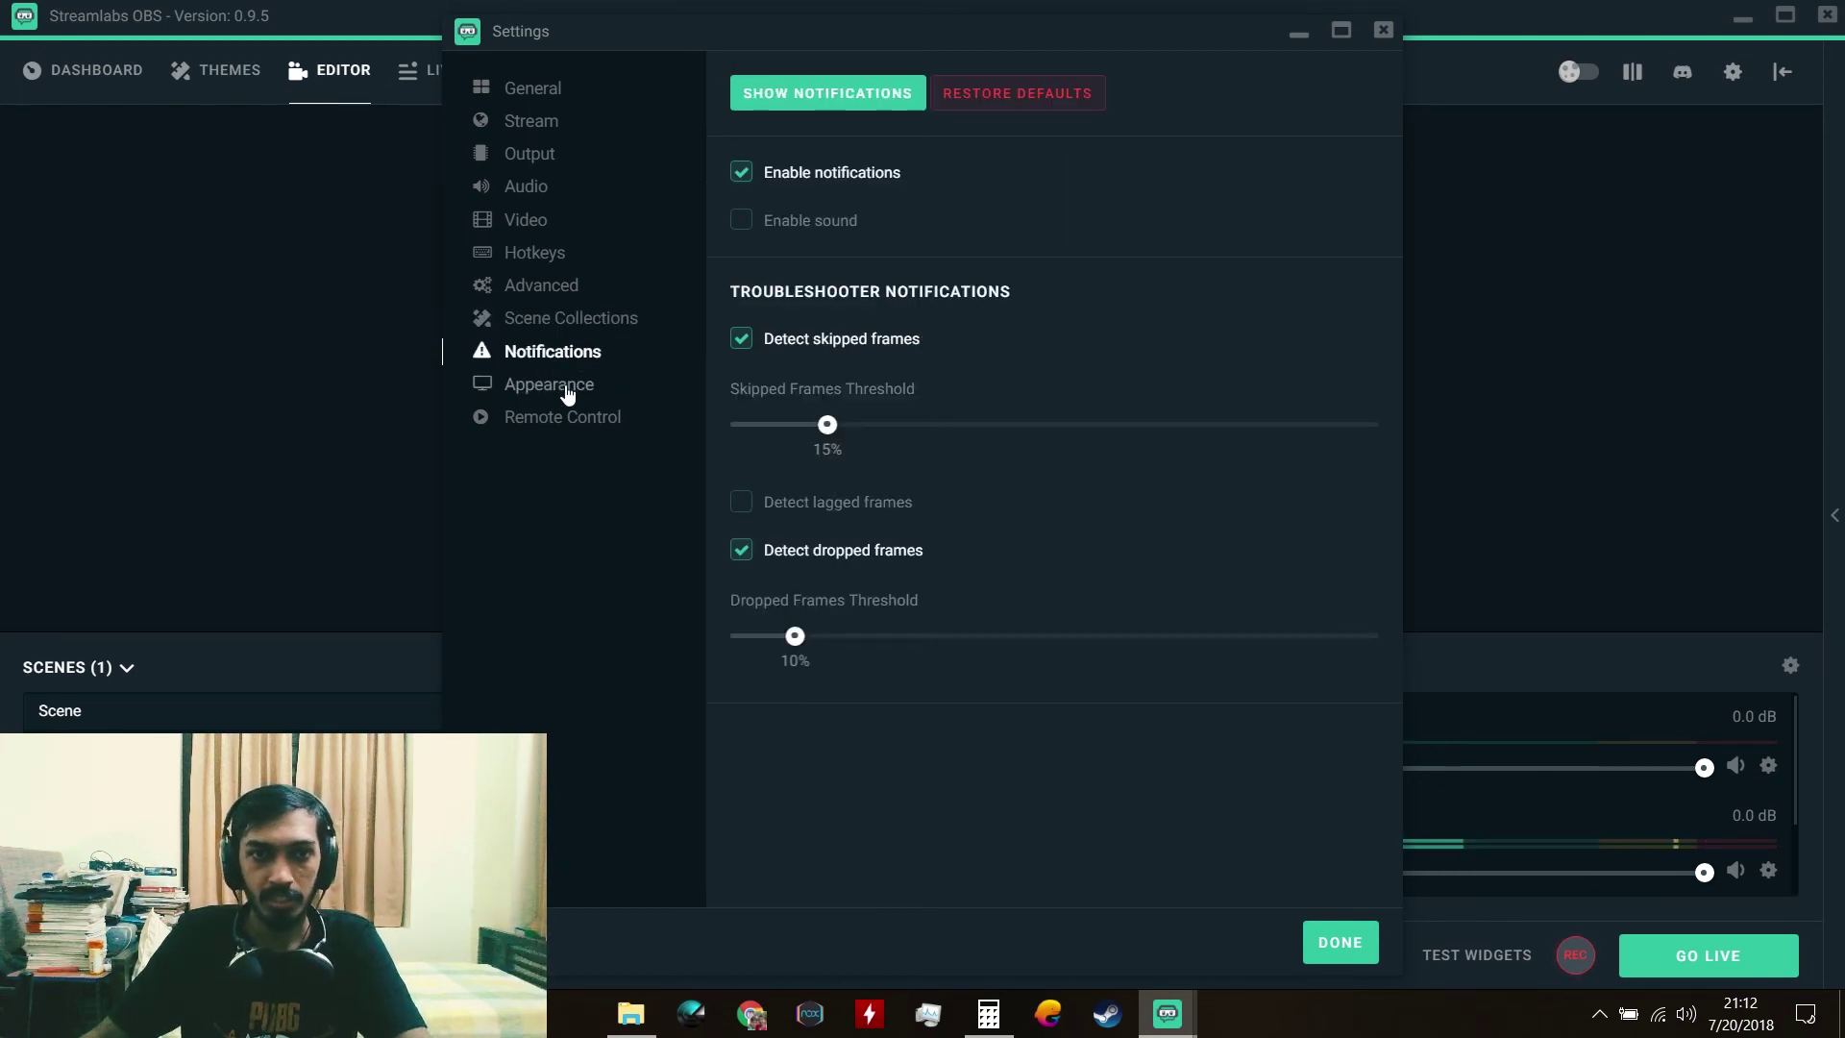
click(566, 389)
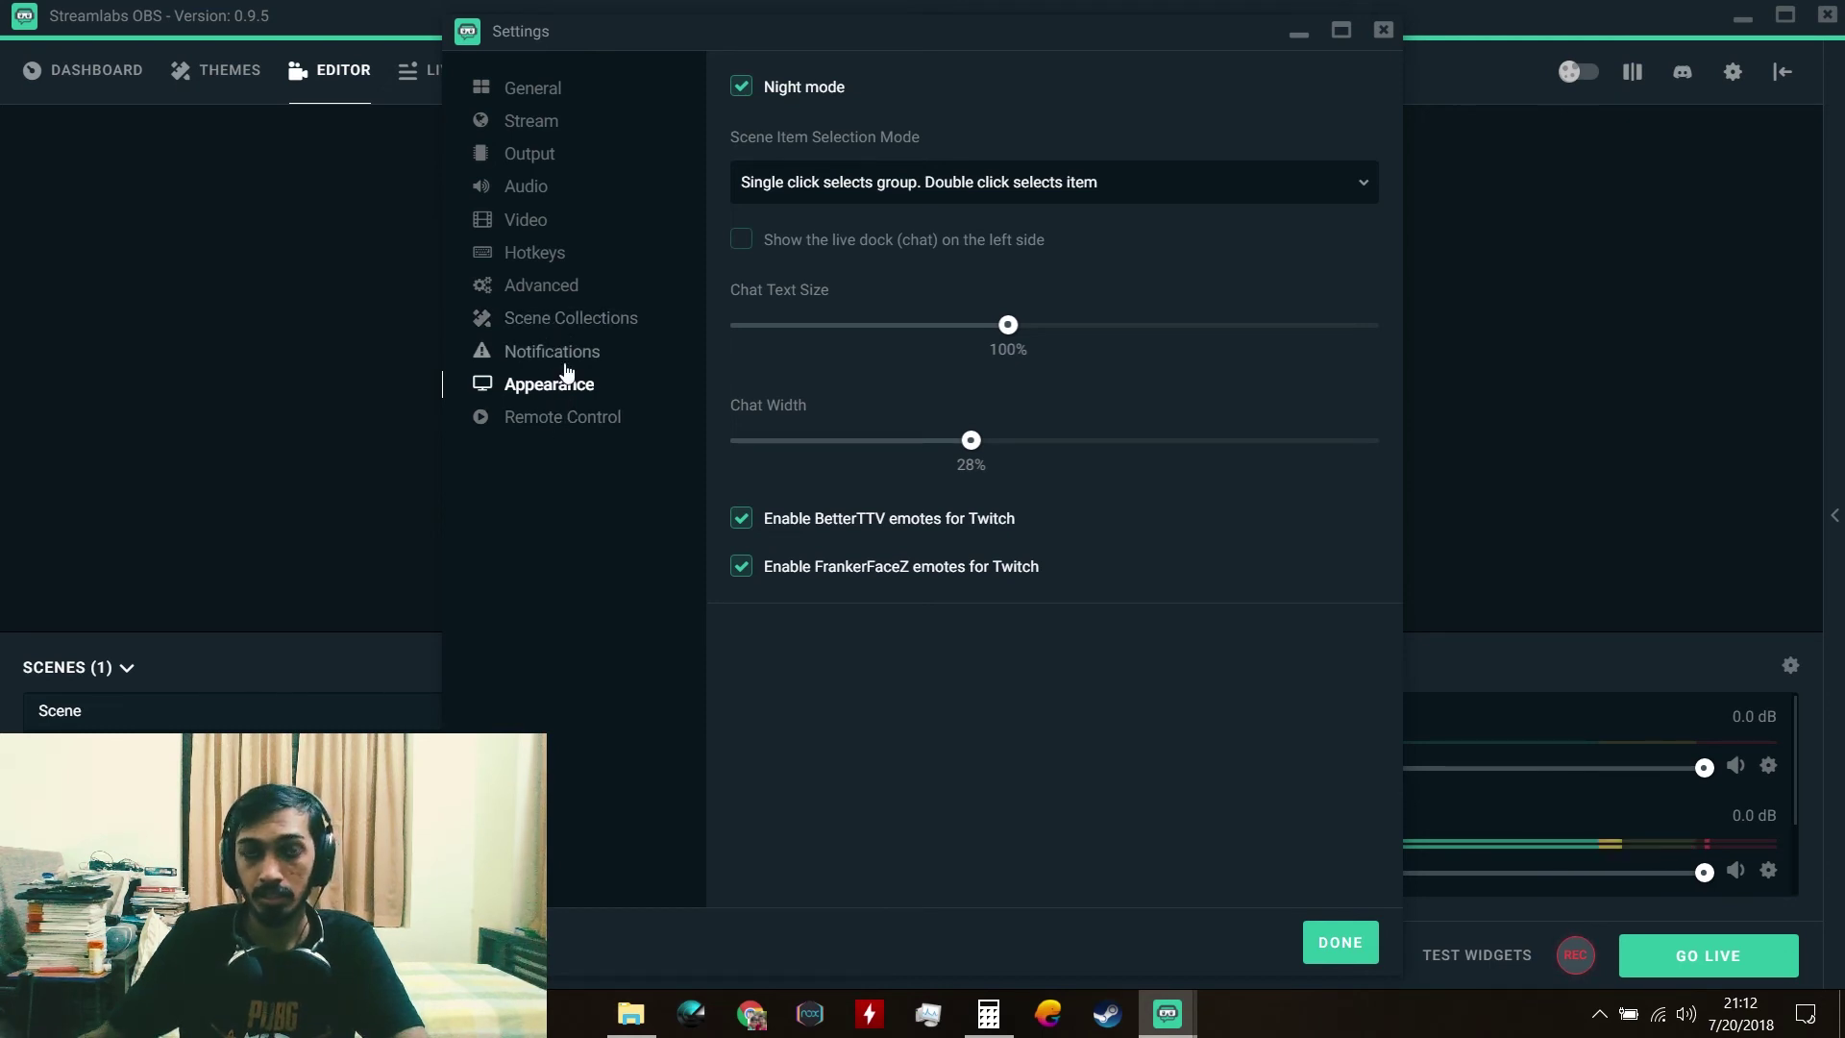
Step: Reveal the Remote Control QR code for pairing a phone and move the Settings window aside
click(548, 416)
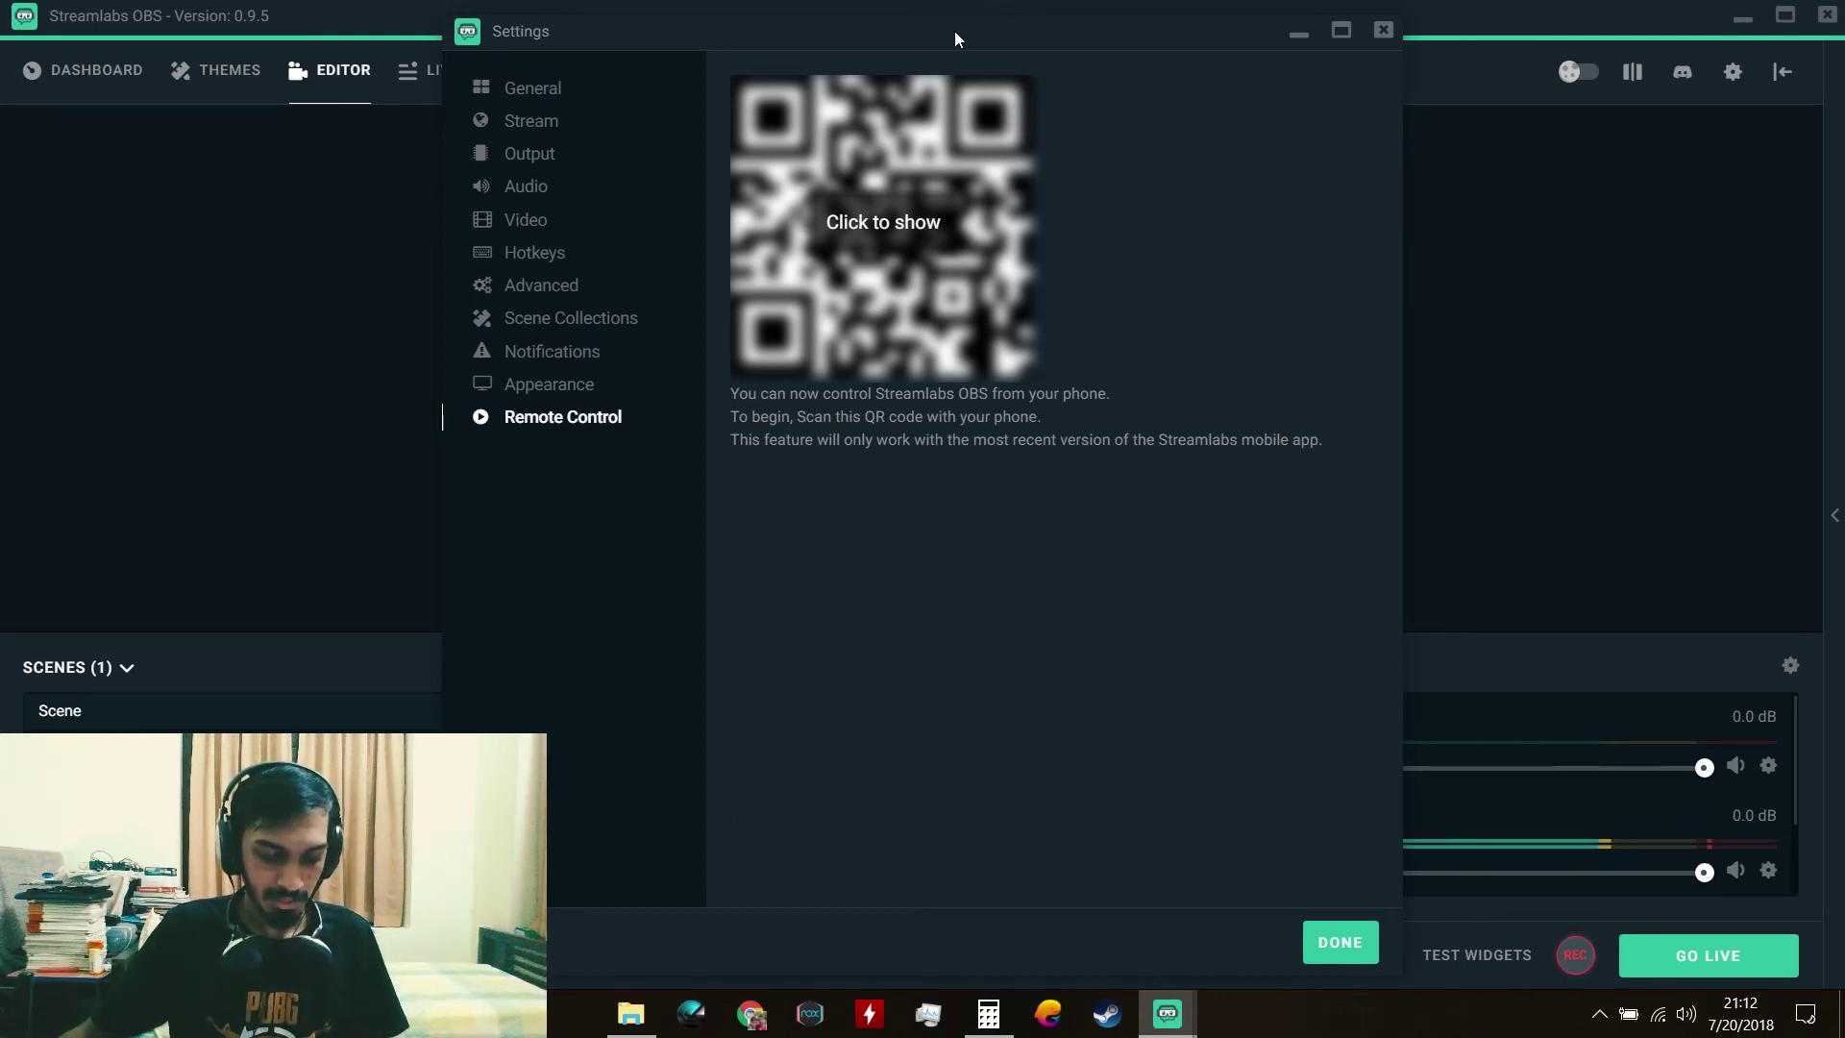
click(961, 352)
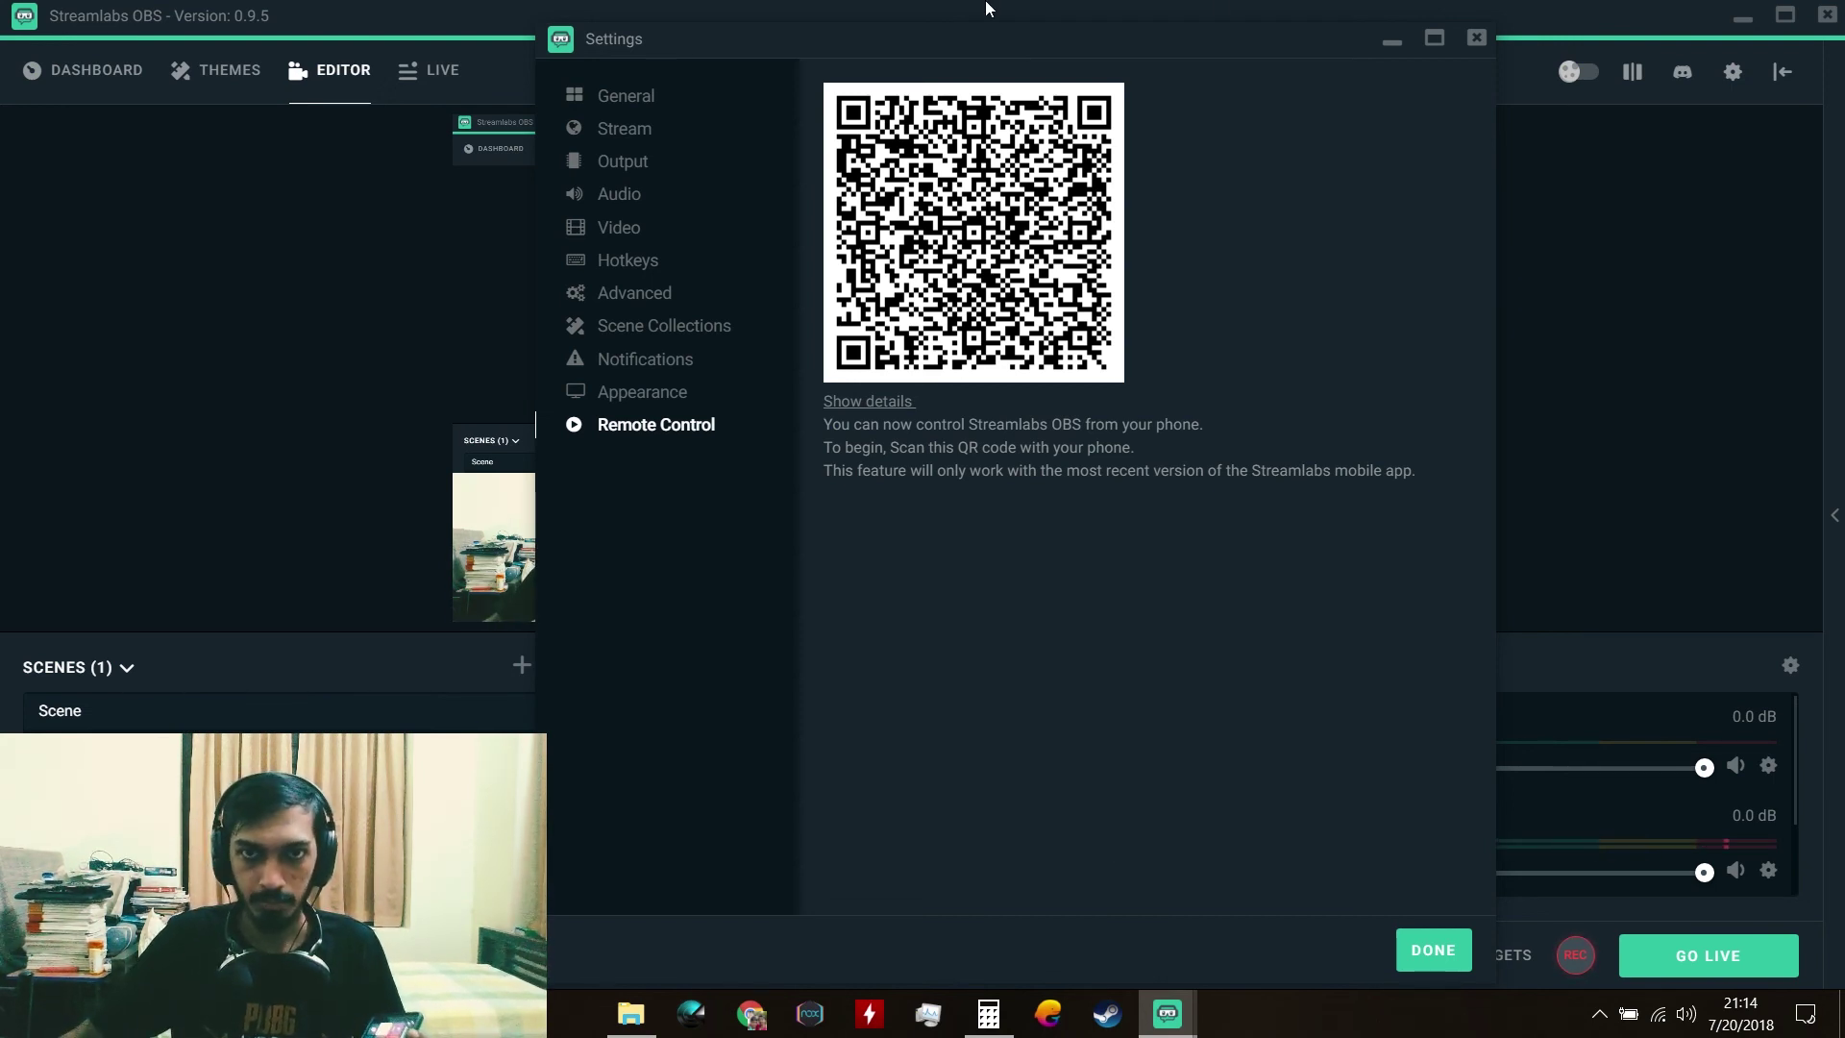
drag(1024, 59, 1328, 65)
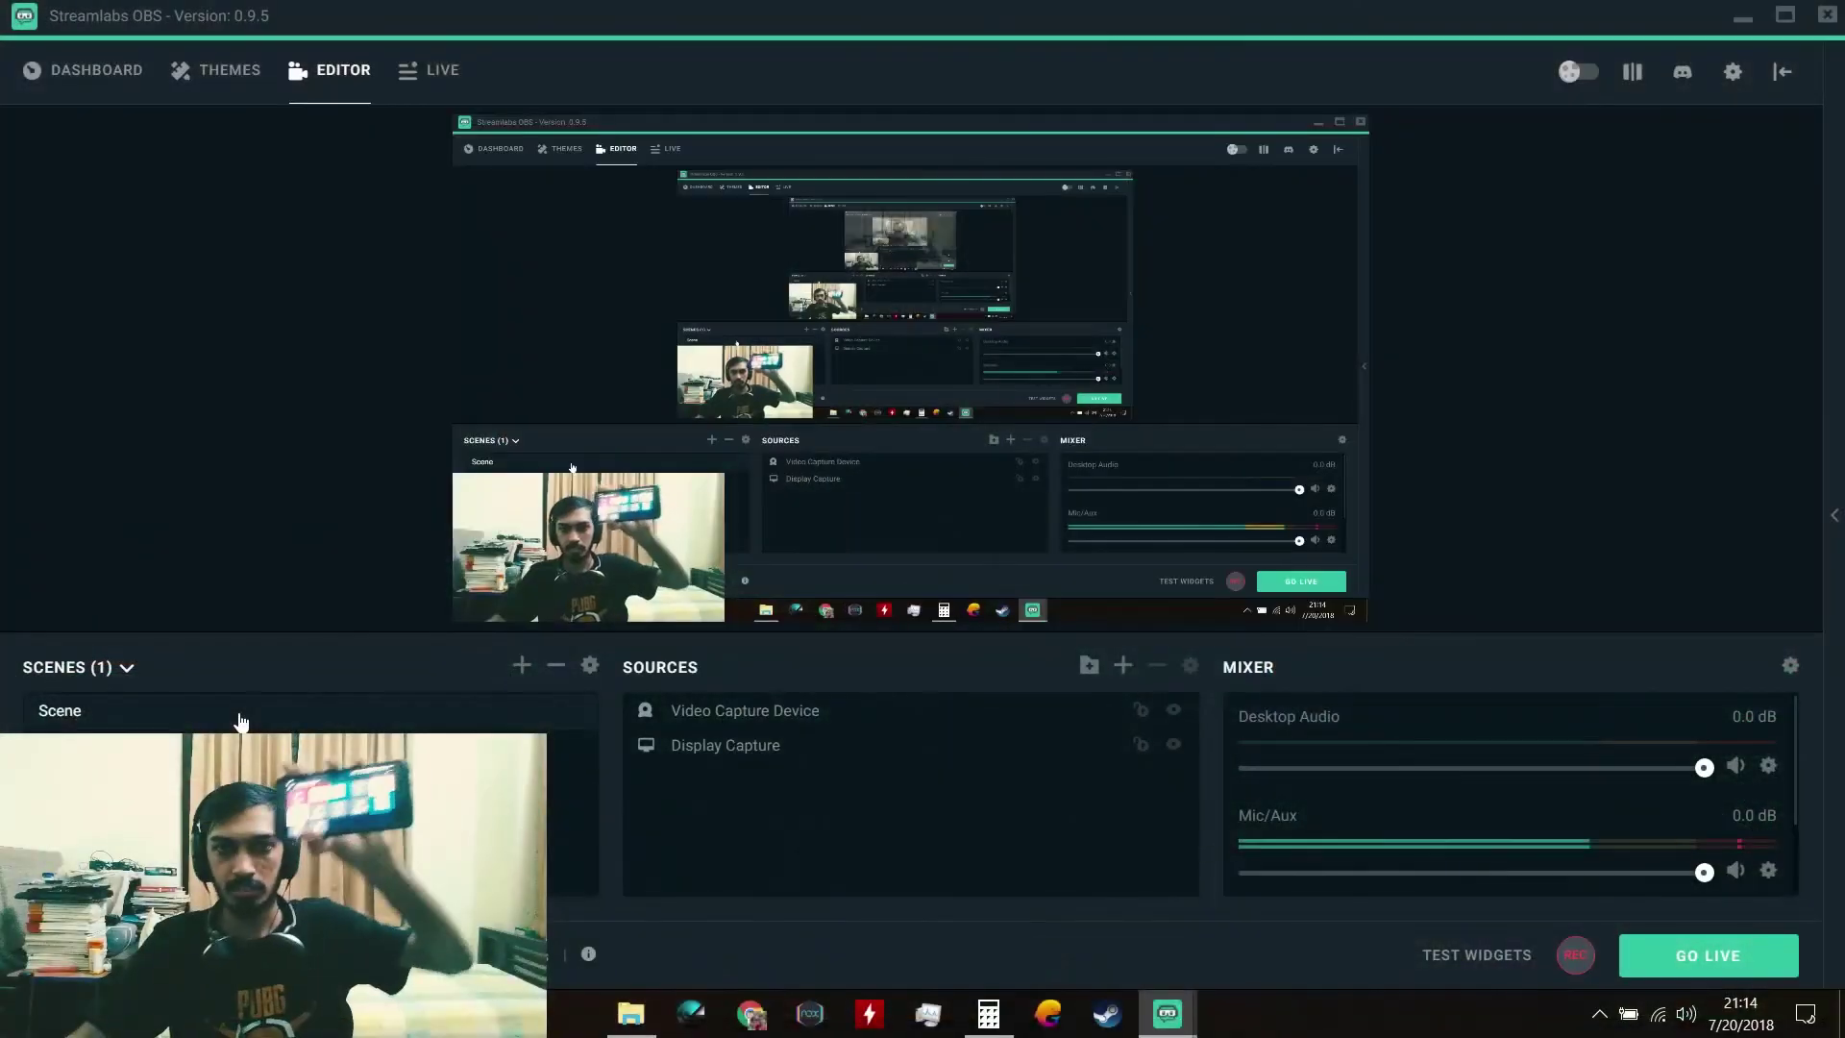
Step: Bring the Settings window back to the front and close it with the settings accepted
mouse_move(1166, 1013)
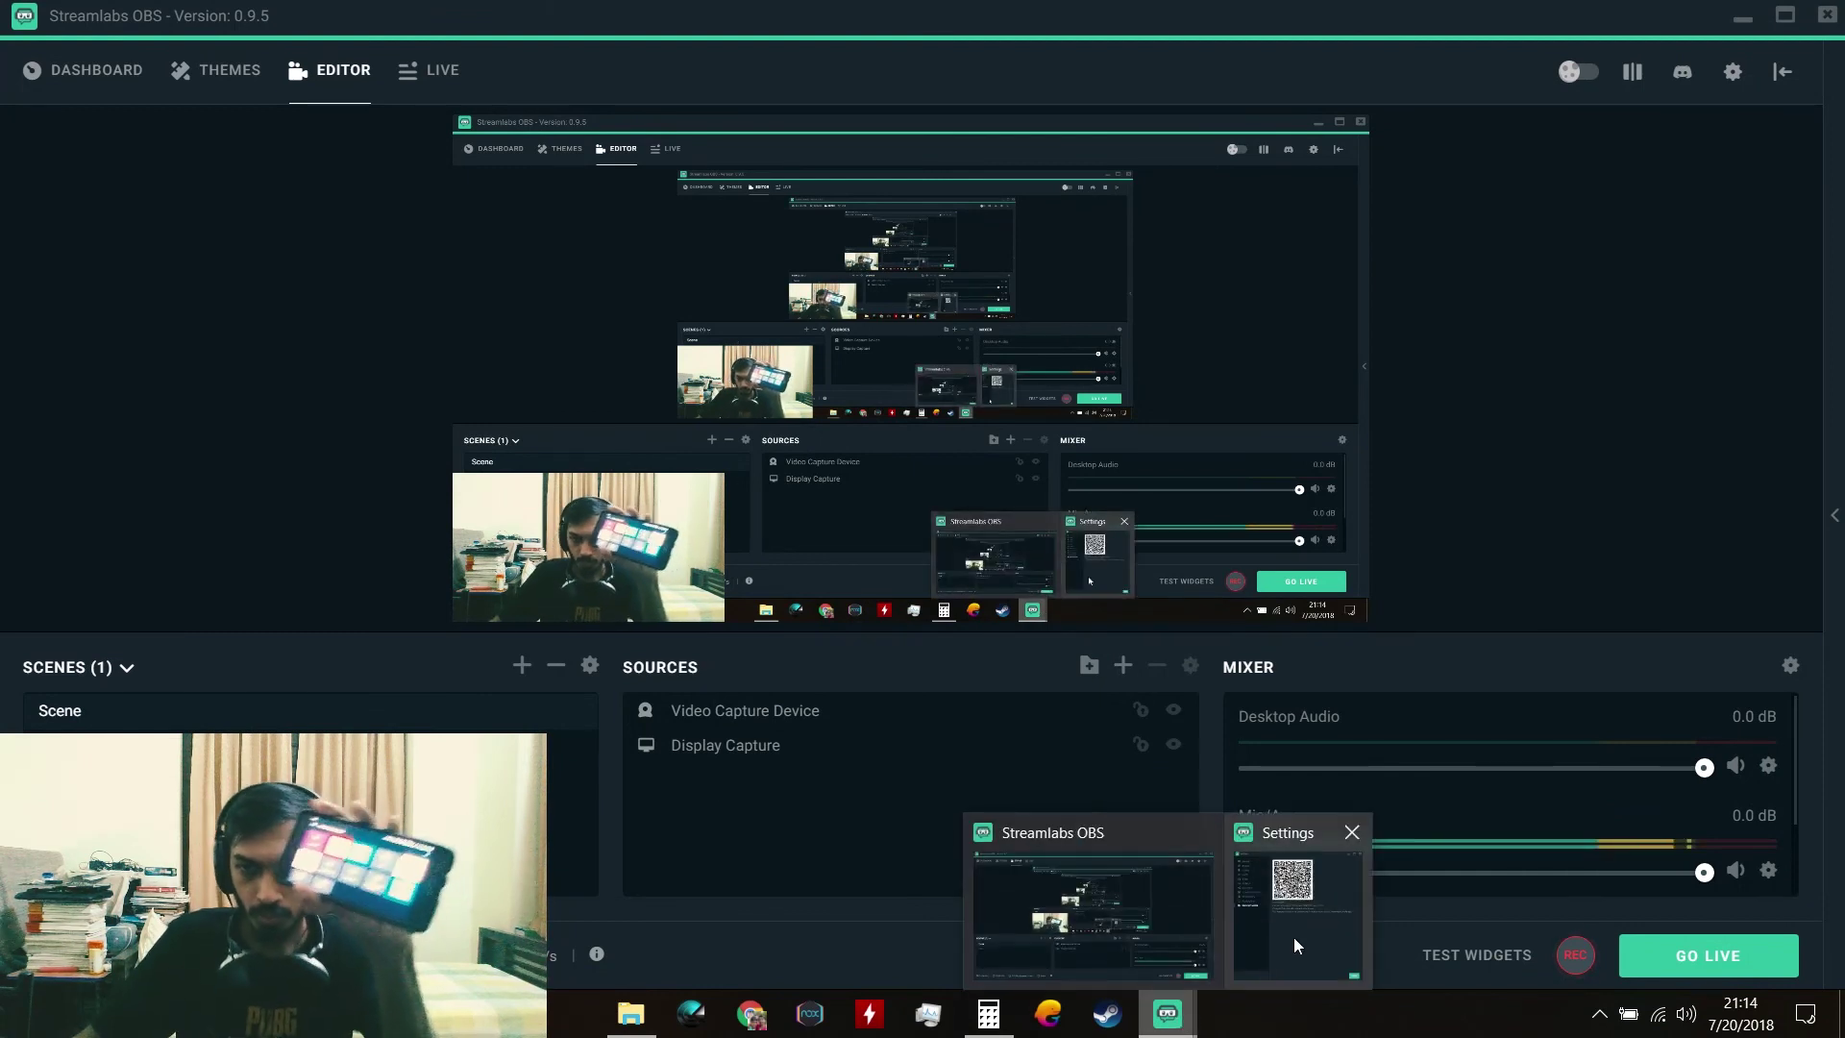
click(1295, 936)
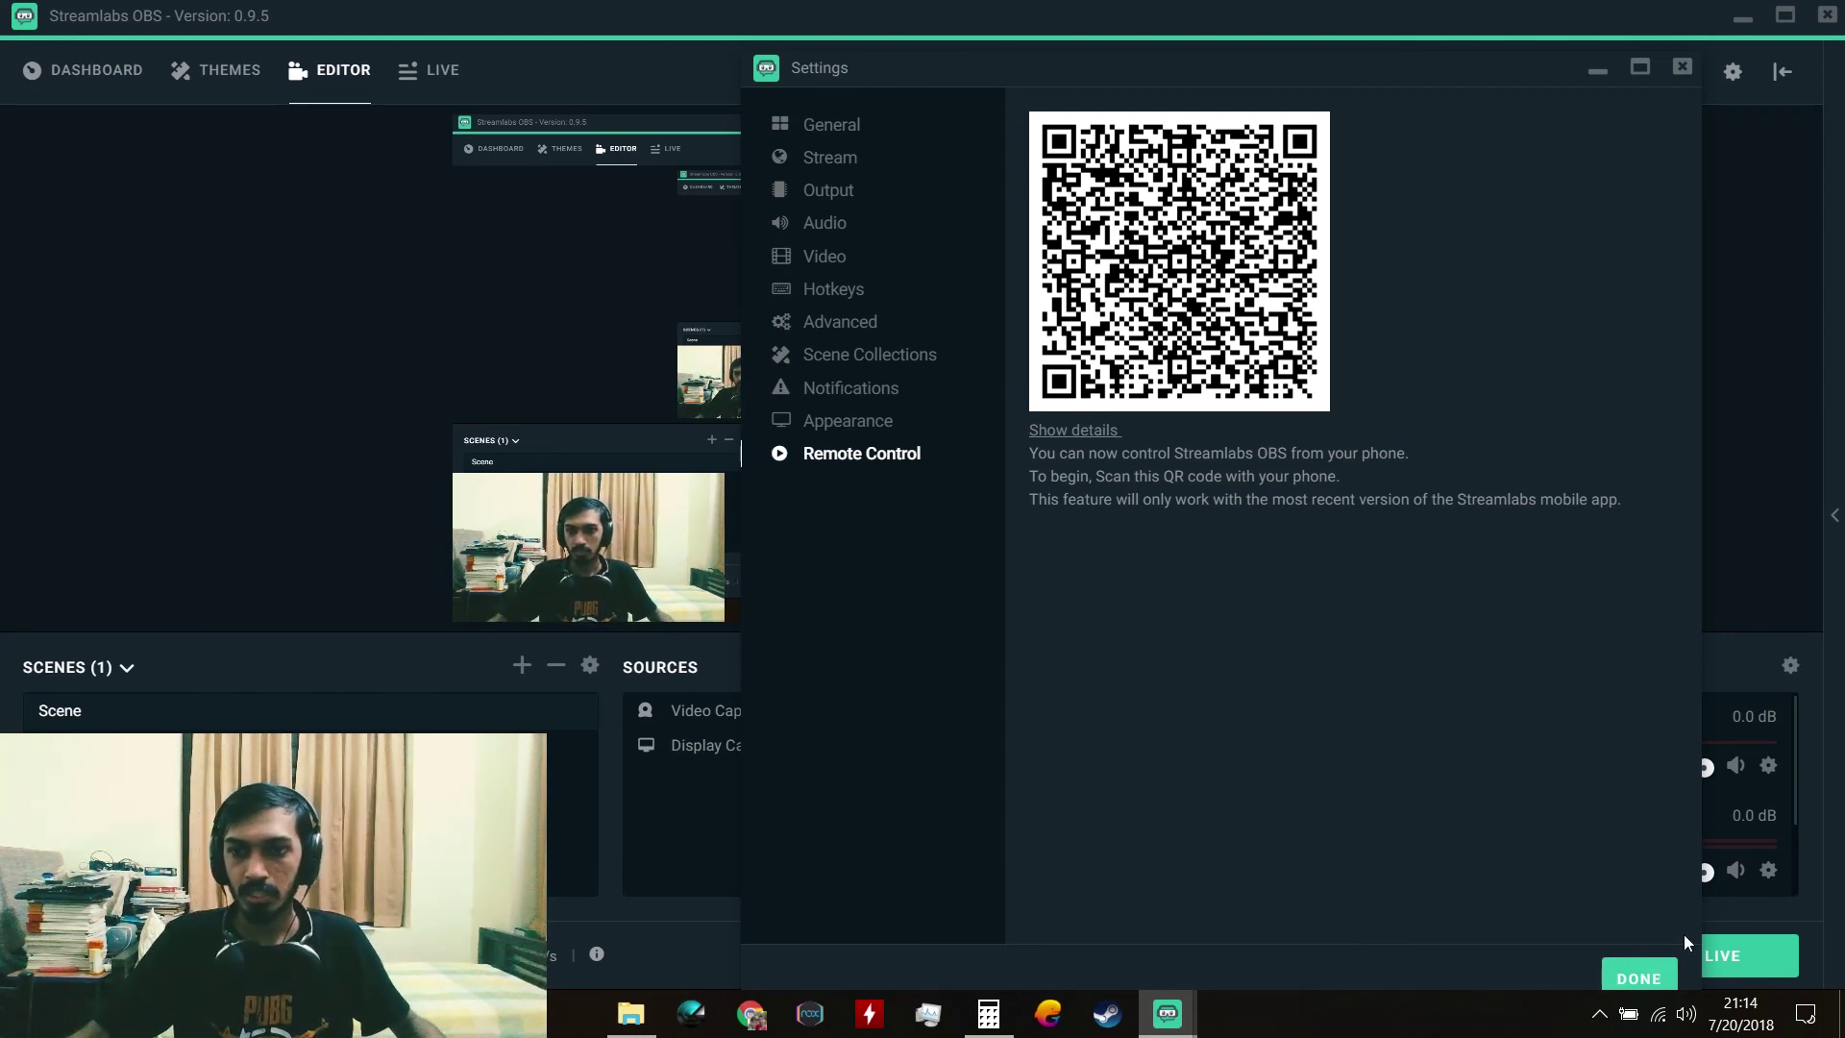
click(1639, 977)
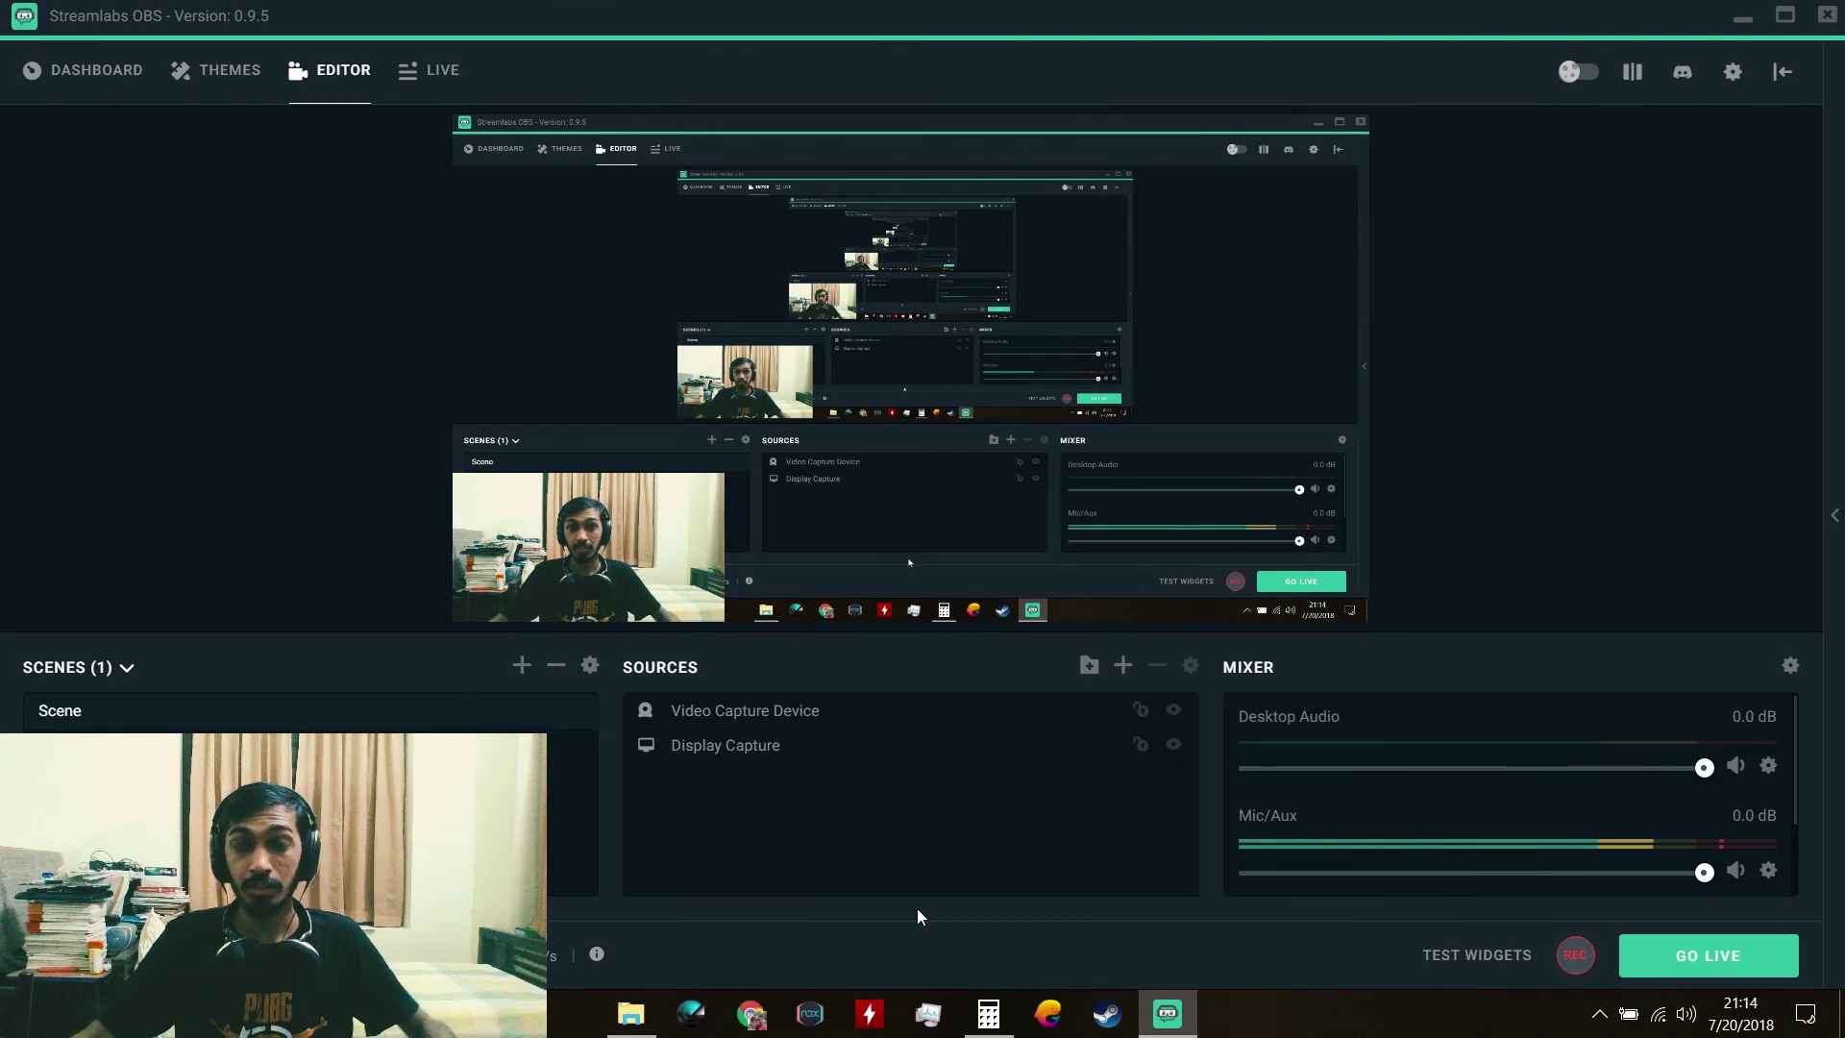